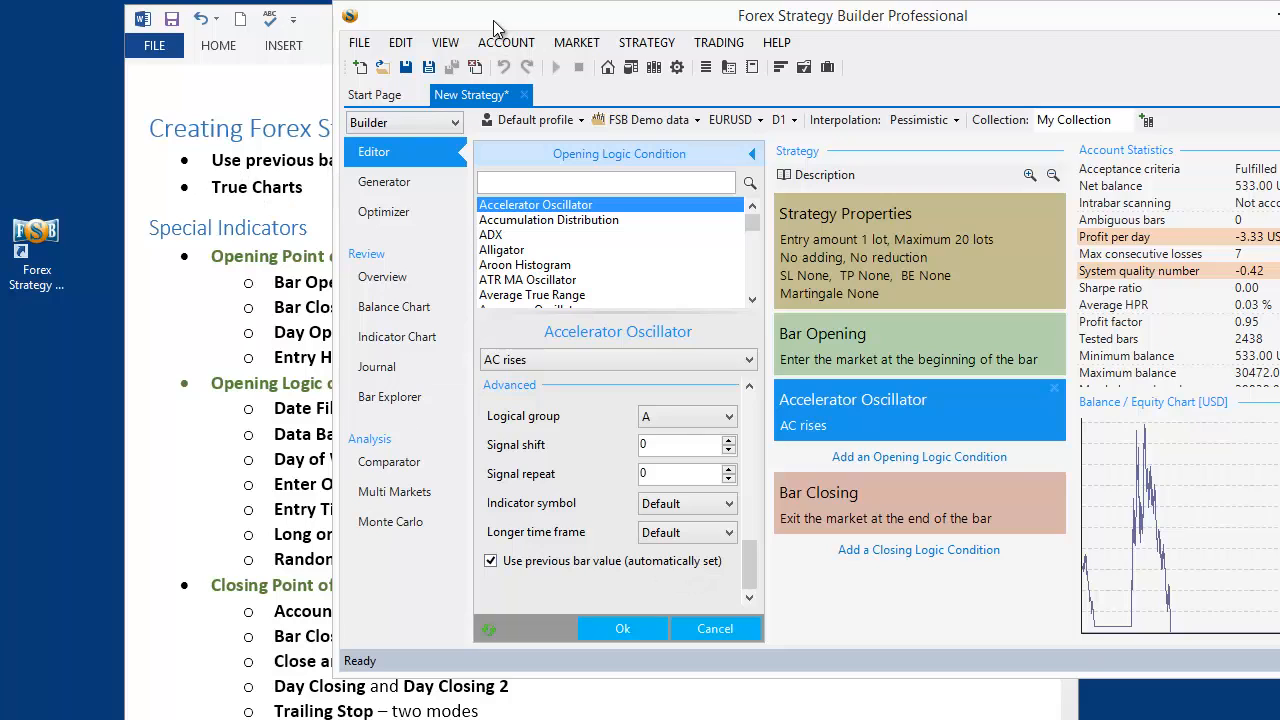
# Read through the Creating Forex Strategies Part 3 outline in Word, from True Charts to the Indicators – Advanced Properties section
pyautogui.click(247, 189)
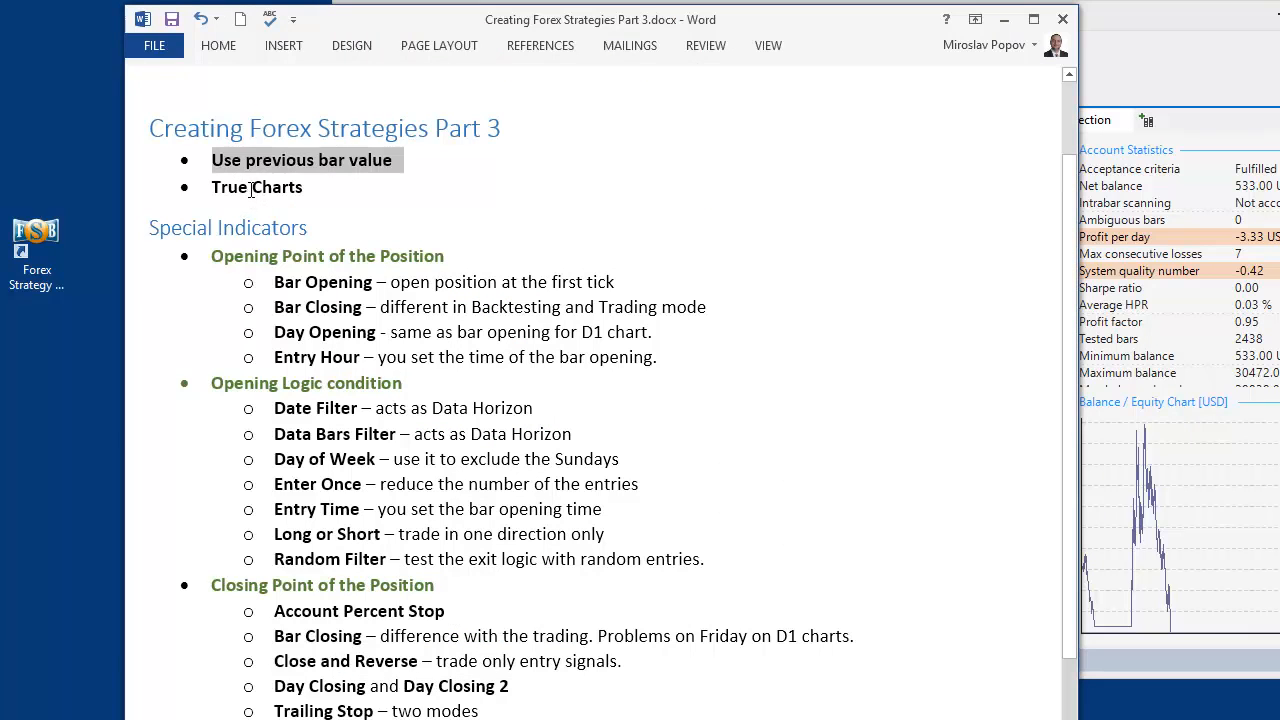
pyautogui.moveTo(314, 189); pyautogui.dragTo(220, 191)
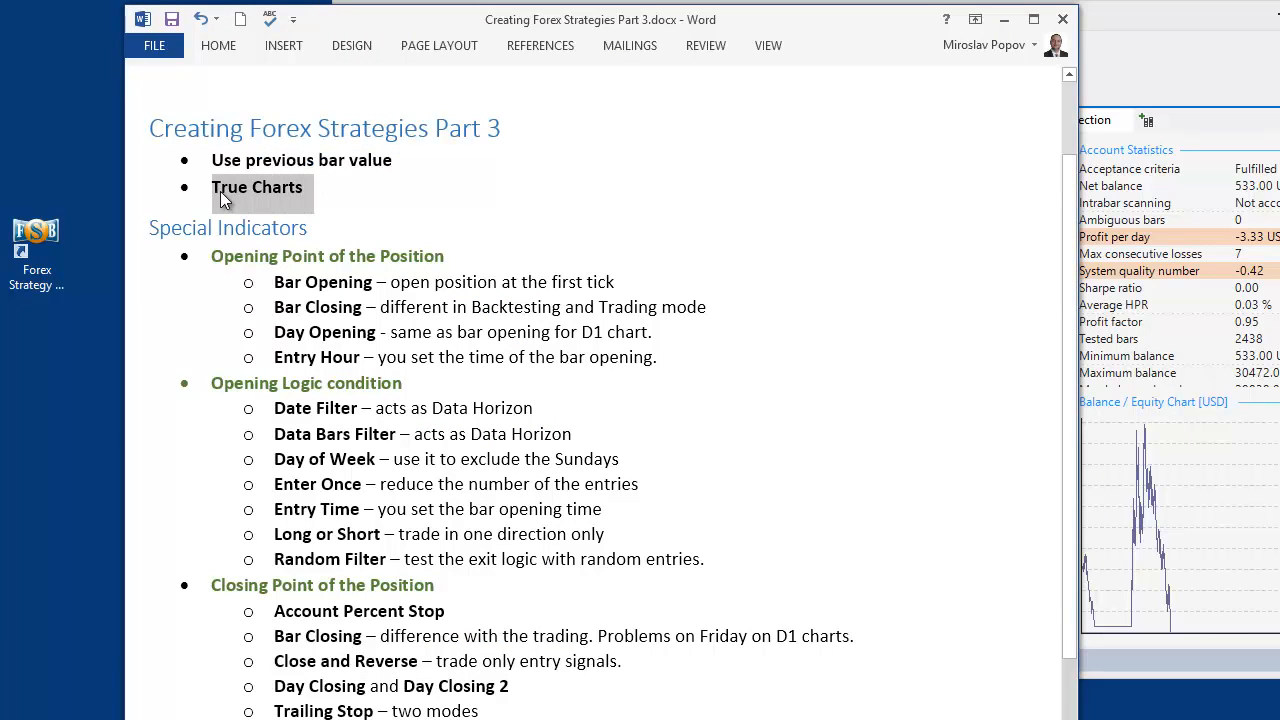
pyautogui.click(339, 202)
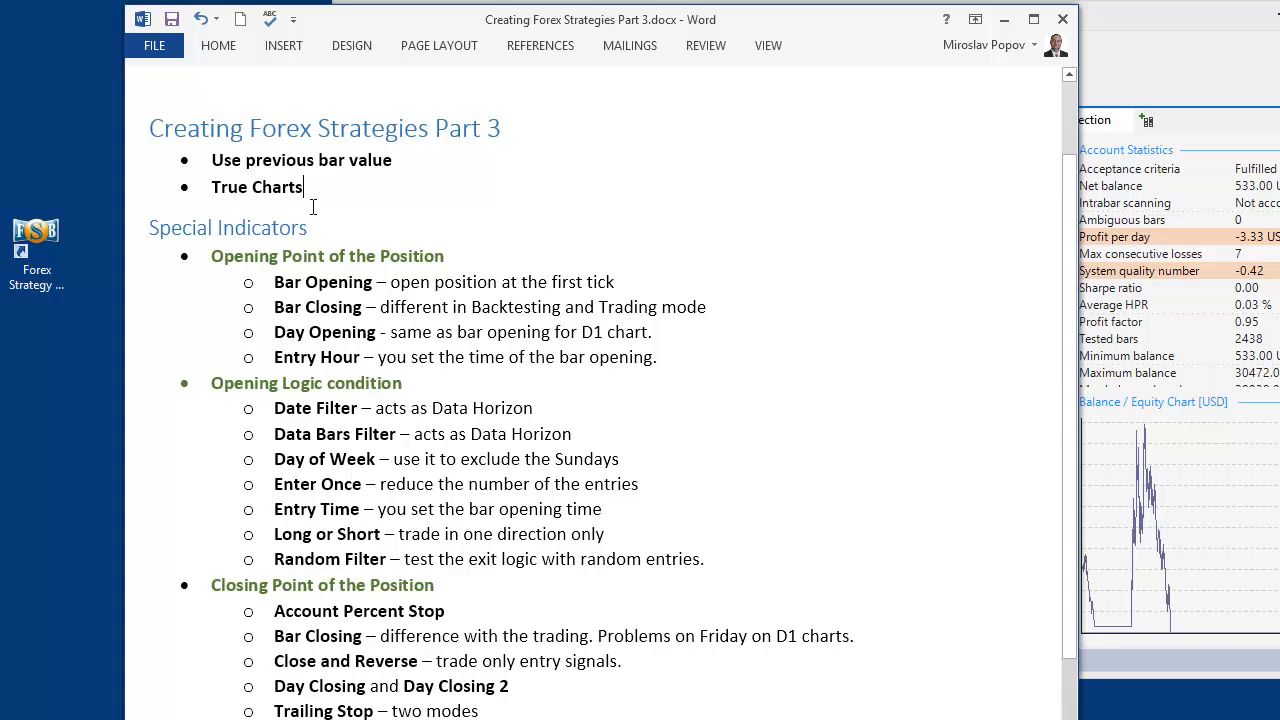
pyautogui.click(736, 459)
pyautogui.scroll(-2, 730, 455)
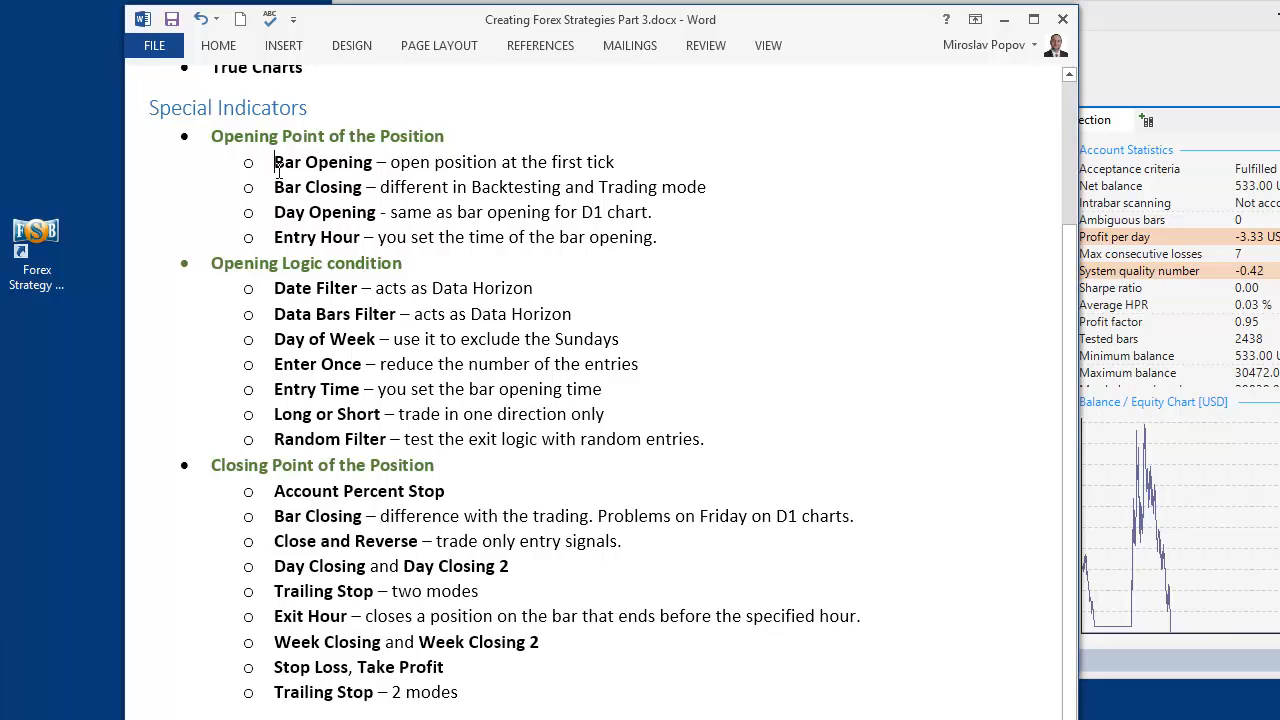
pyautogui.scroll(-3, 420, 388)
pyautogui.scroll(2, 420, 388)
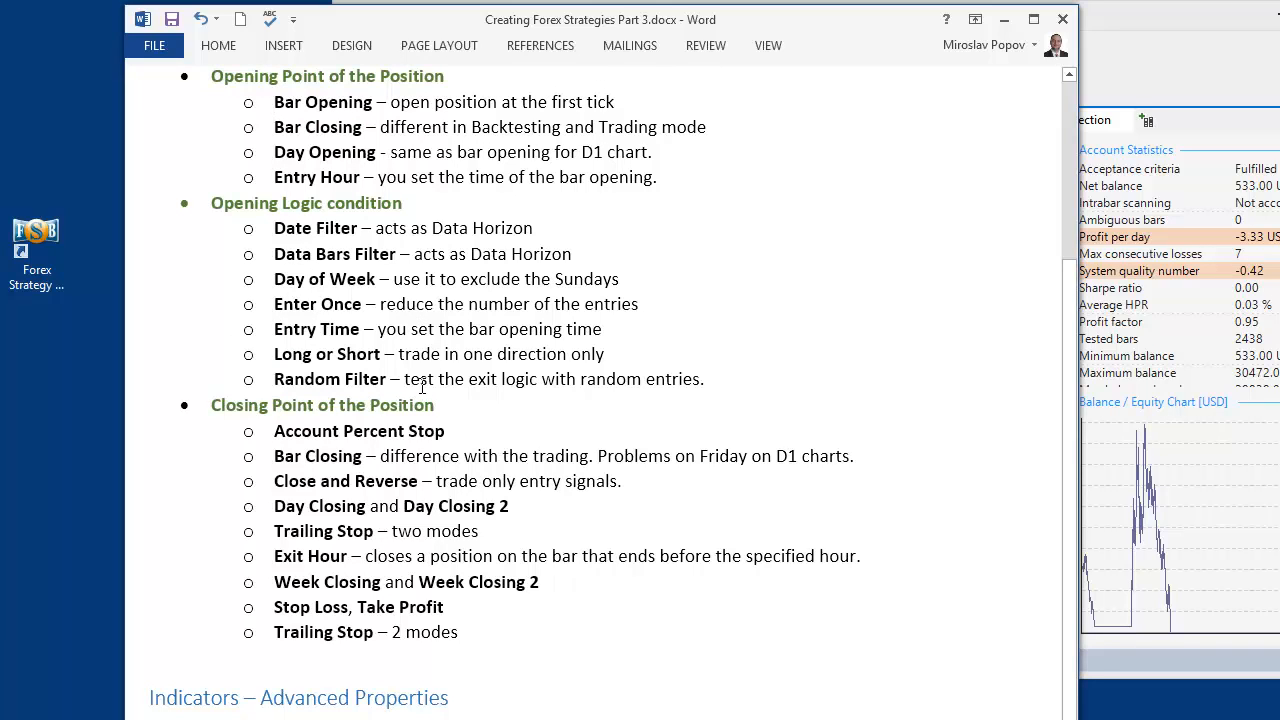
pyautogui.scroll(-5, 422, 386)
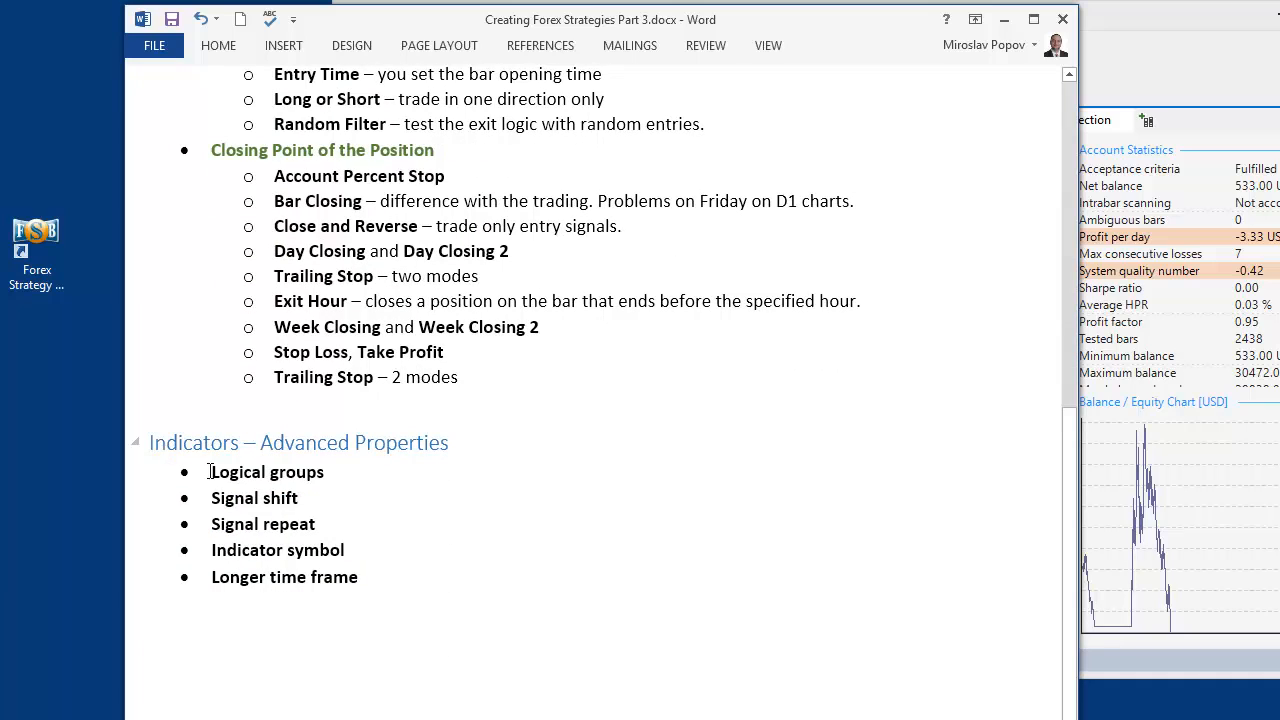
# Switch to Forex Strategy Builder, look through the Accelerator Oscillator's parameters and close its Opening Logic Condition editor
pyautogui.moveTo(1149, 16); pyautogui.dragTo(1209, 17)
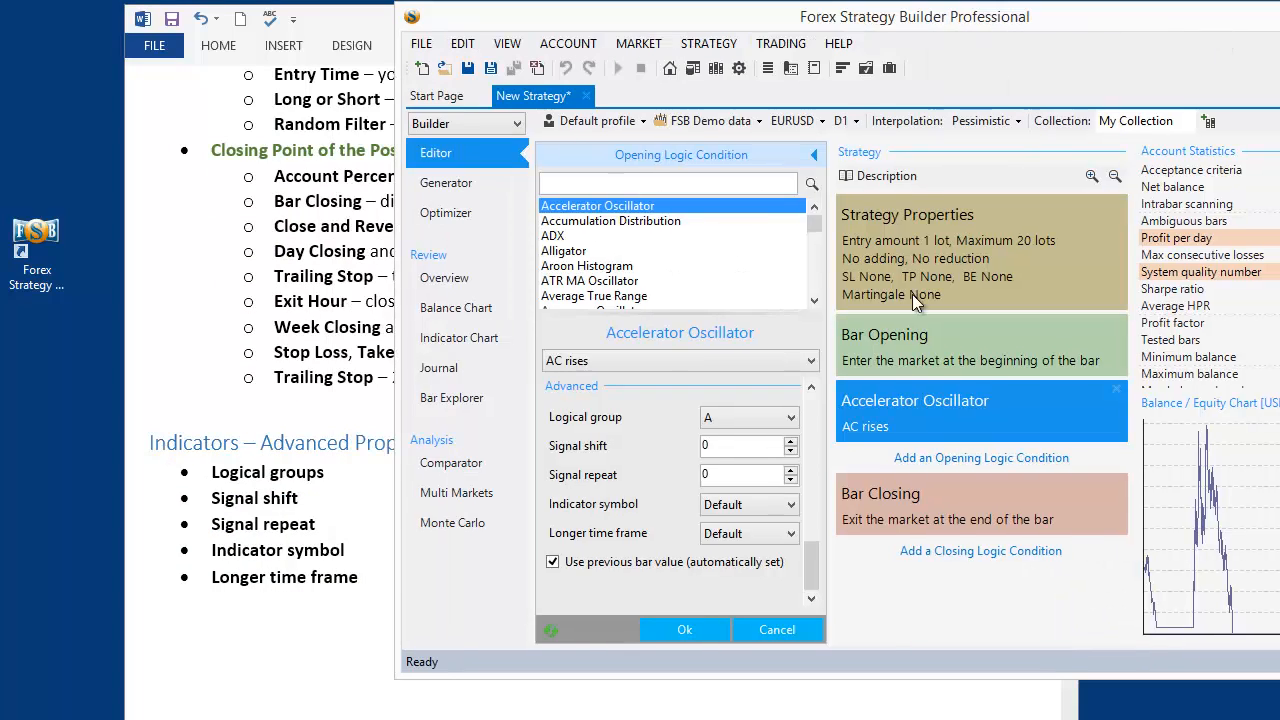
pyautogui.moveTo(815, 565); pyautogui.dragTo(811, 543)
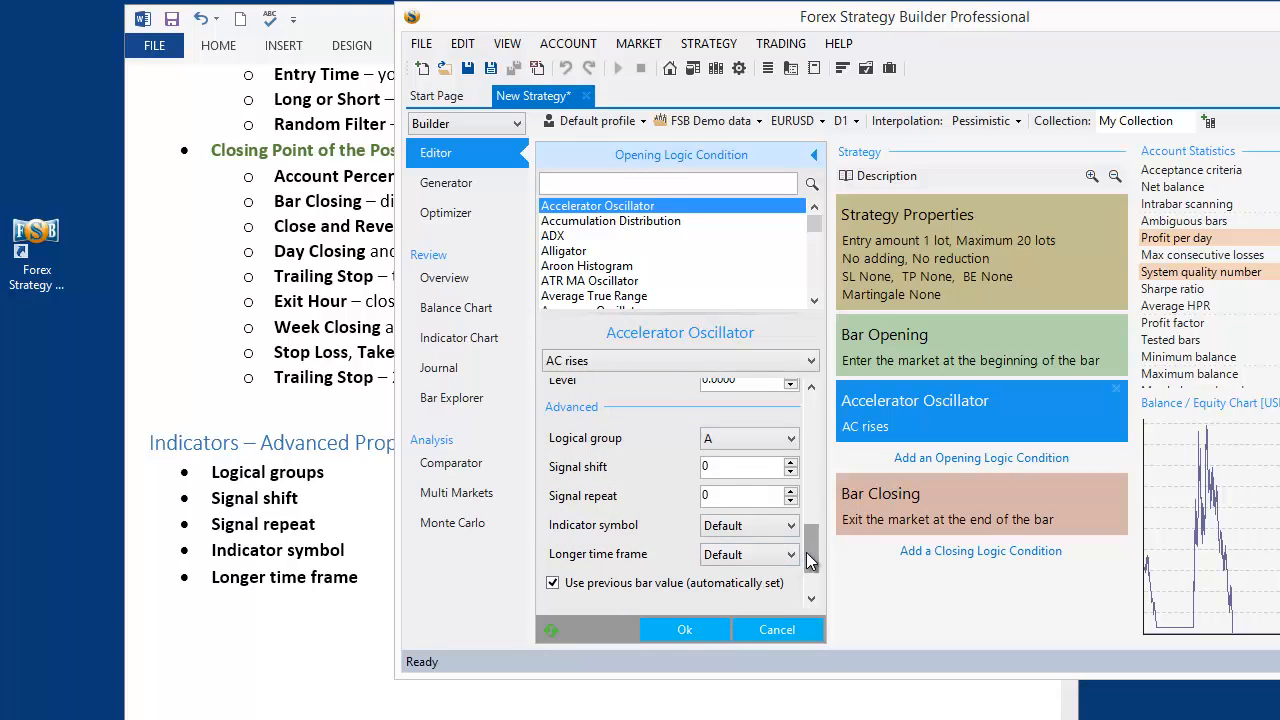
pyautogui.moveTo(814, 556); pyautogui.dragTo(810, 233)
pyautogui.click(815, 153)
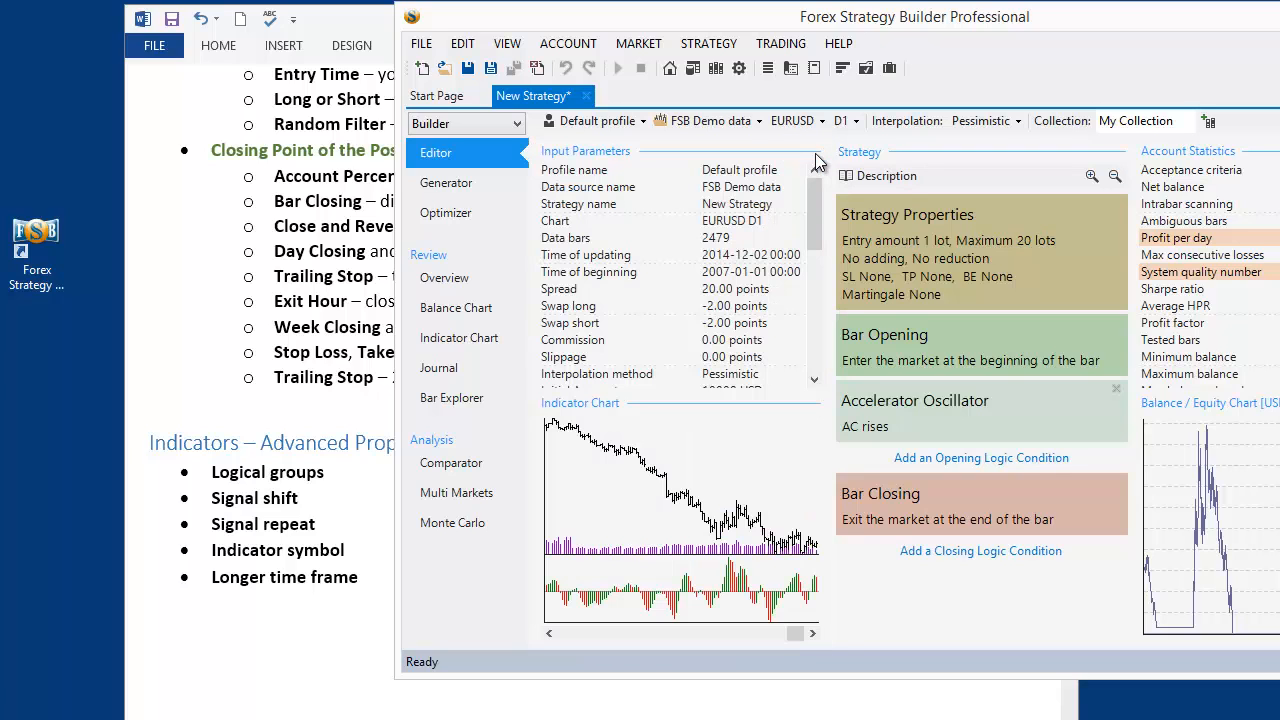
# Return to the Word outline, highlight the "Use previous bar value" topic and minimize the document
pyautogui.moveTo(862, 16); pyautogui.dragTo(660, 68)
pyautogui.click(666, 40)
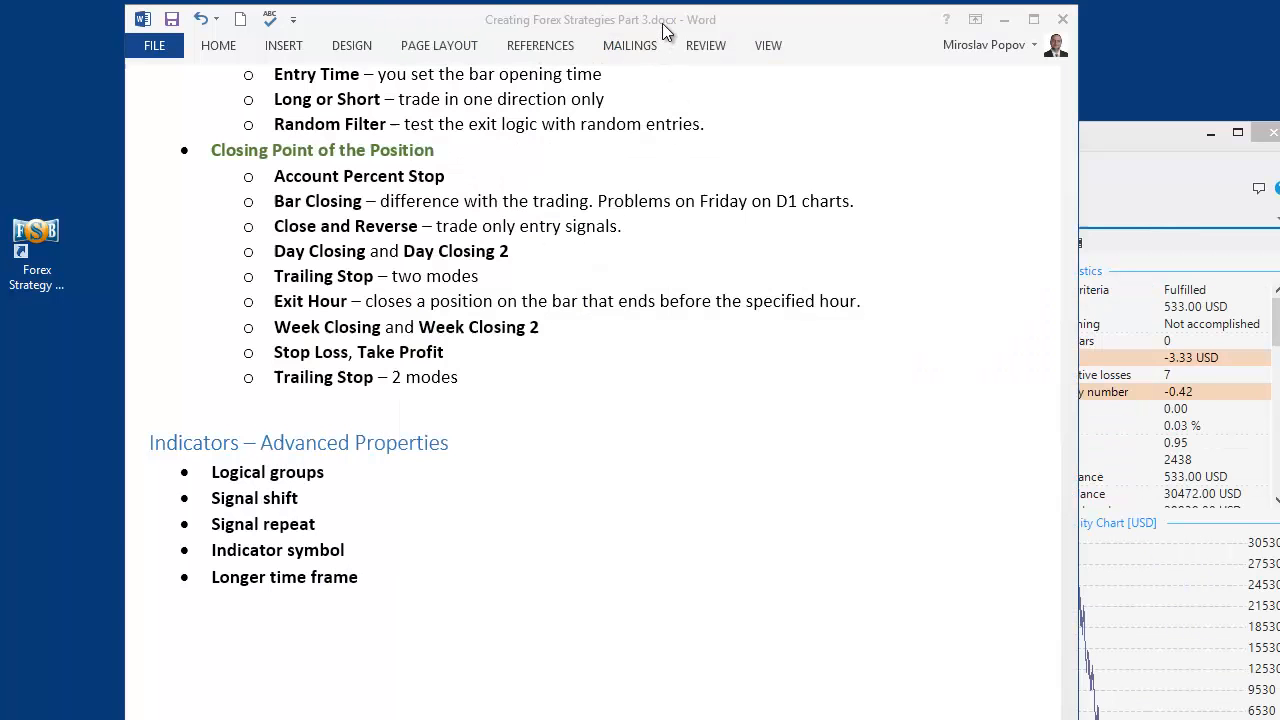
pyautogui.moveTo(1070, 470); pyautogui.dragTo(1033, 84)
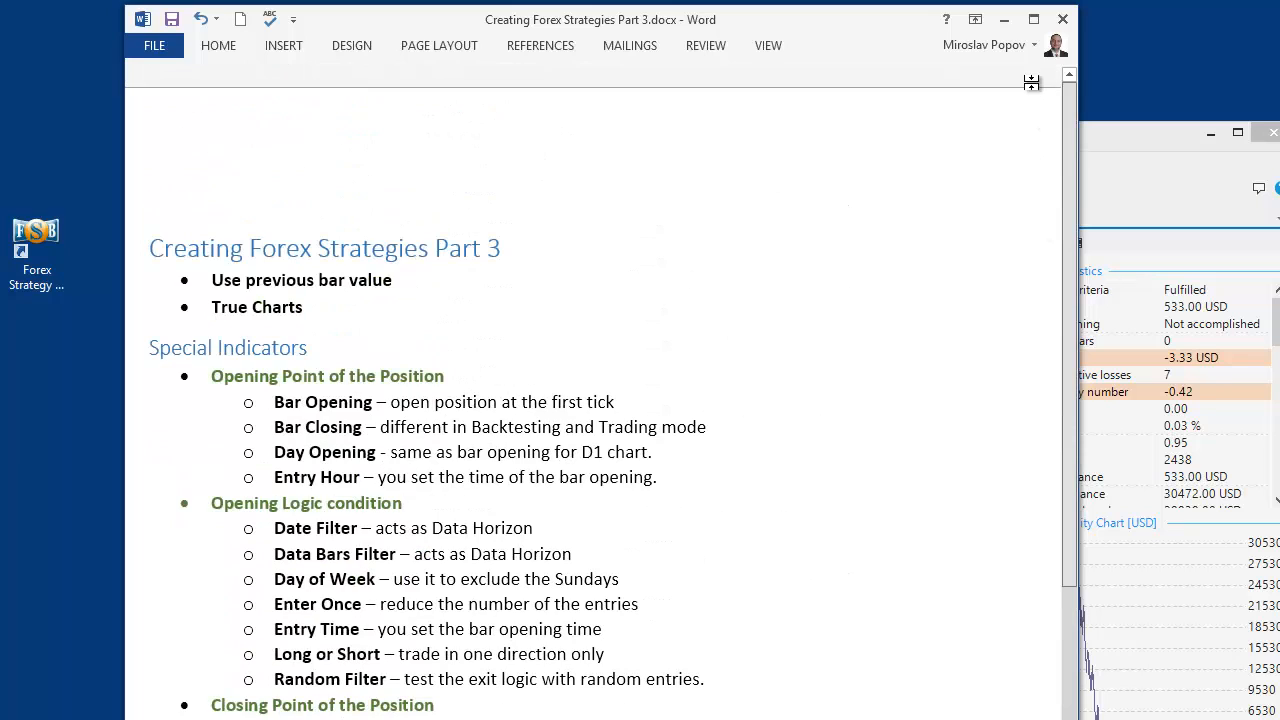
pyautogui.moveTo(393, 281); pyautogui.dragTo(212, 281)
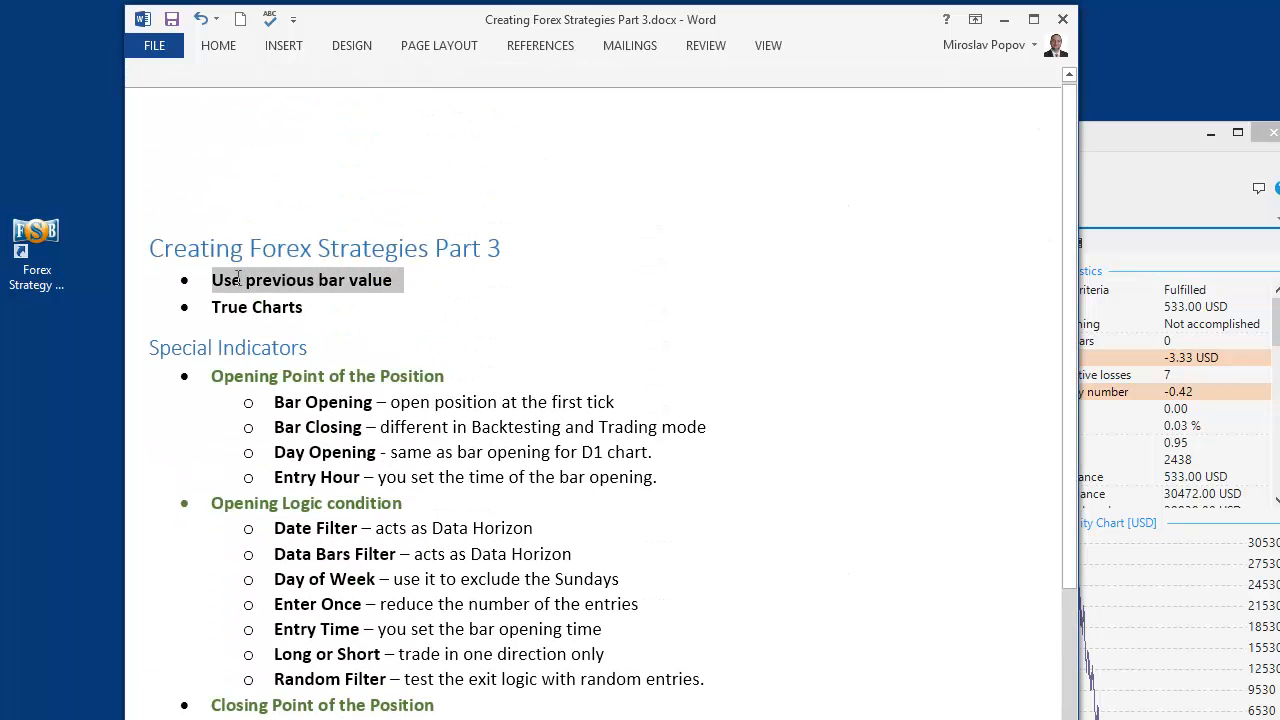
pyautogui.click(1005, 20)
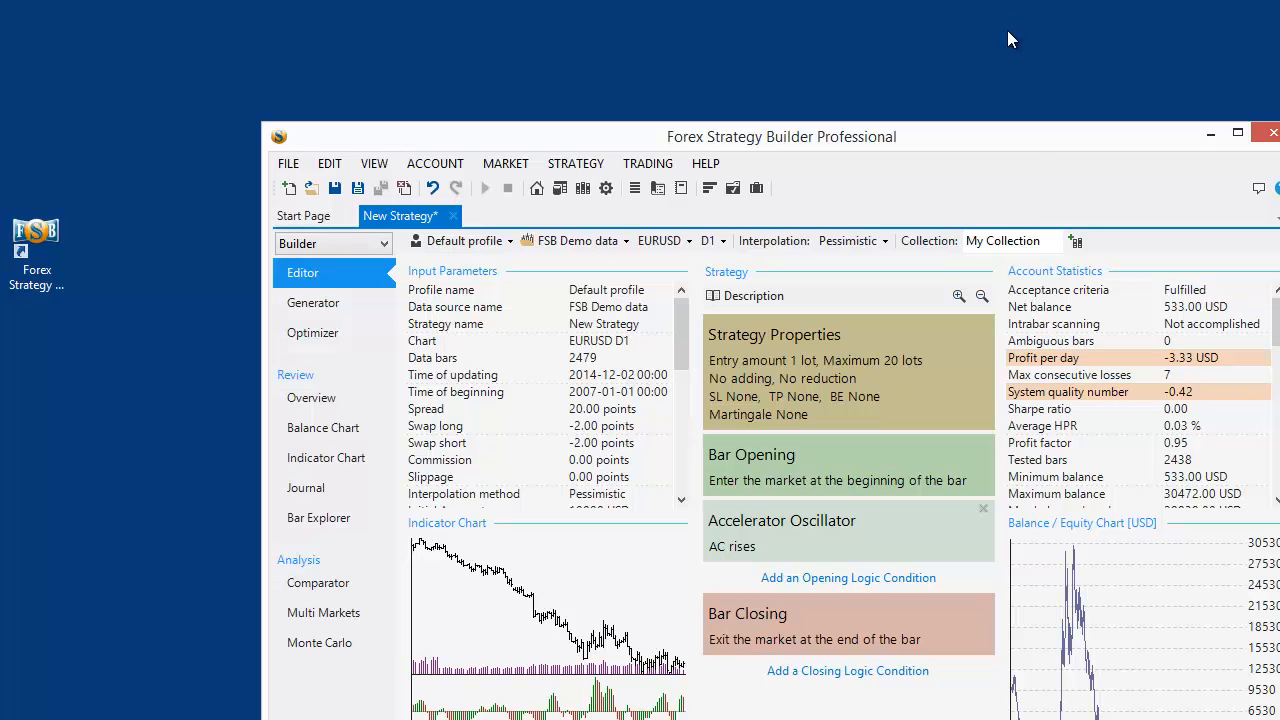
# Switch from Forex Strategy Builder to the MetaTrader terminal and maximize it to show earlier bars of the EURUSD daily chart
pyautogui.moveTo(1031, 140); pyautogui.dragTo(906, 41)
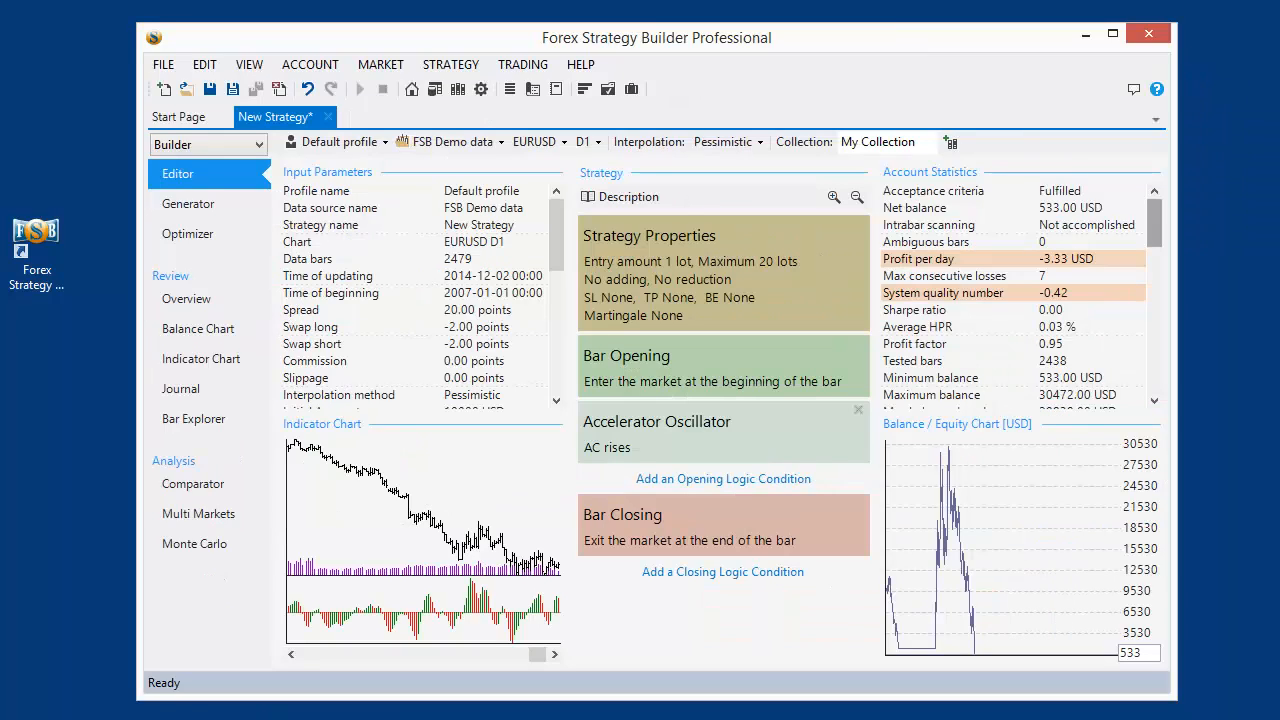
pyautogui.hotkey('alt', 'Tab')
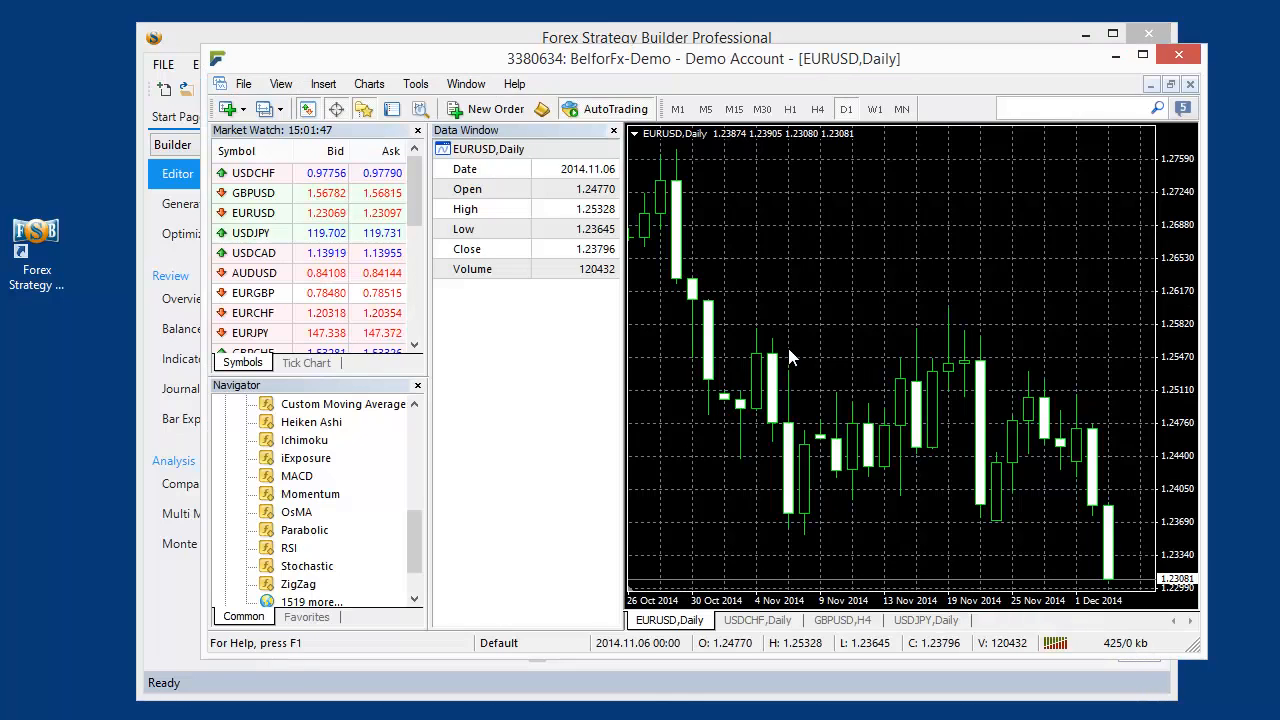
pyautogui.moveTo(643, 63); pyautogui.dragTo(580, 2)
pyautogui.moveTo(884, 466); pyautogui.dragTo(811, 459)
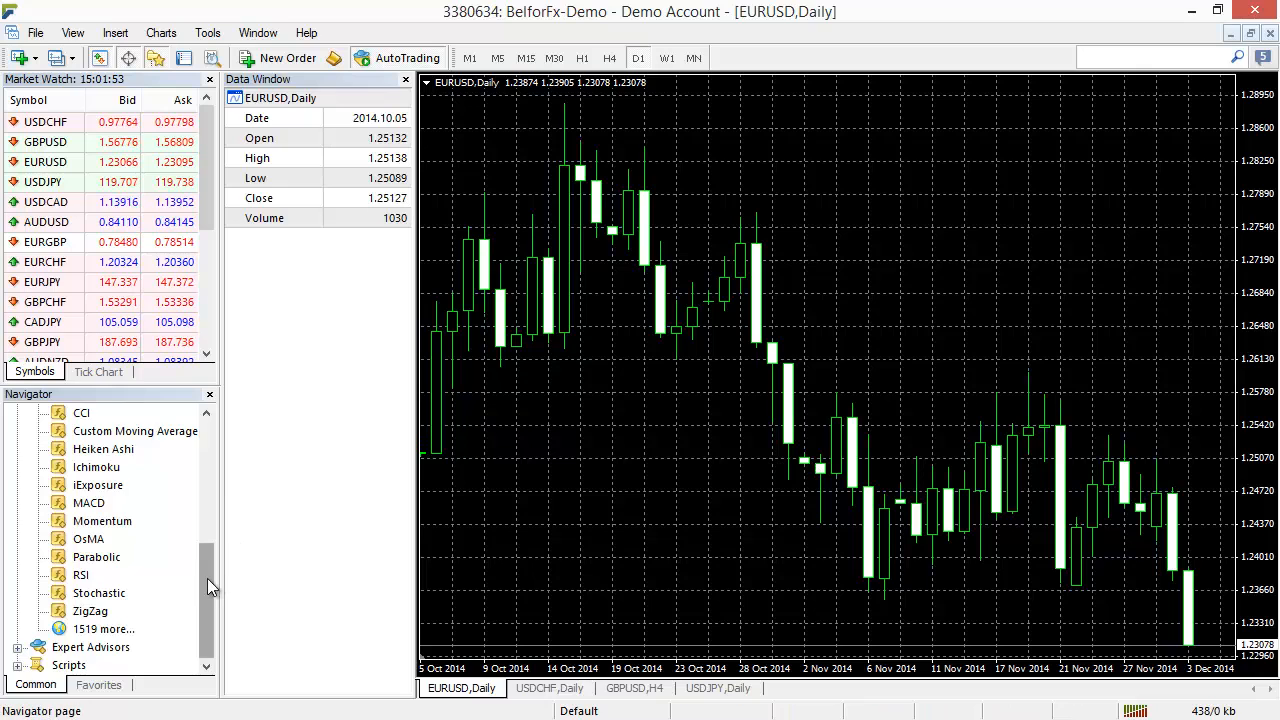
# Add a trend Moving Average with period 14, Simple method, applied to Close, to the EURUSD daily chart
pyautogui.moveTo(207, 578); pyautogui.dragTo(220, 465)
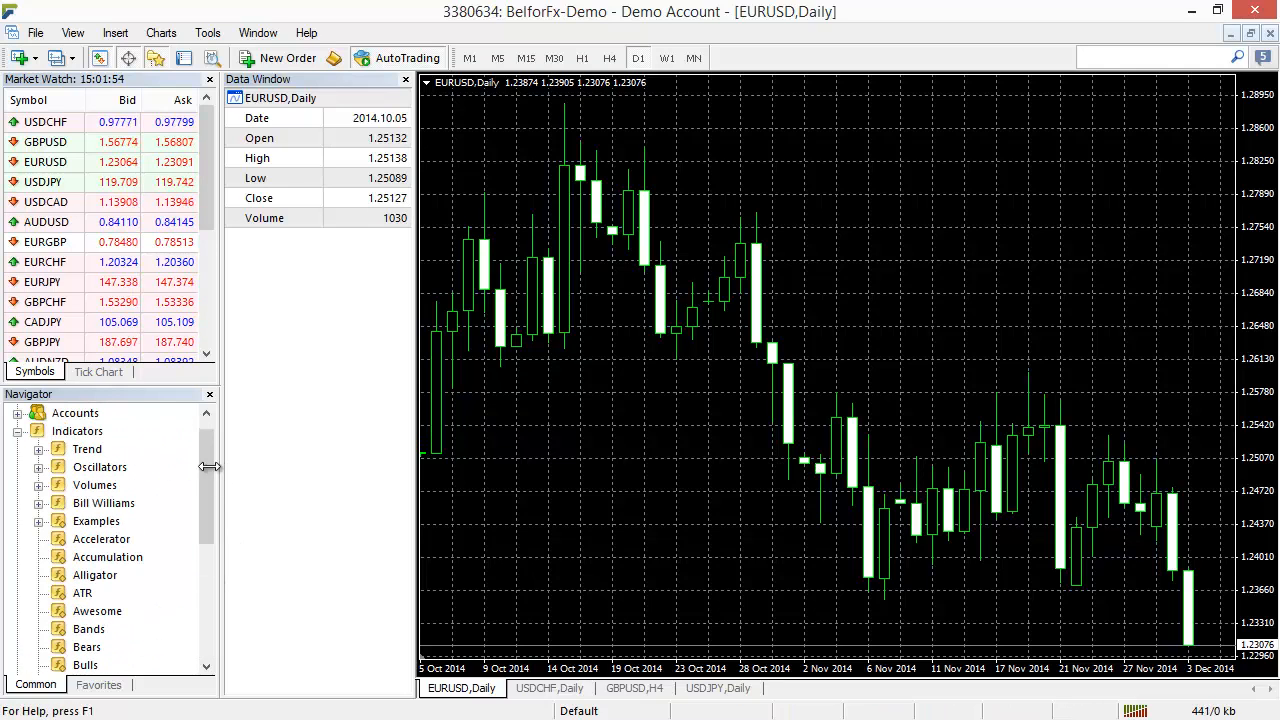
pyautogui.click(38, 450)
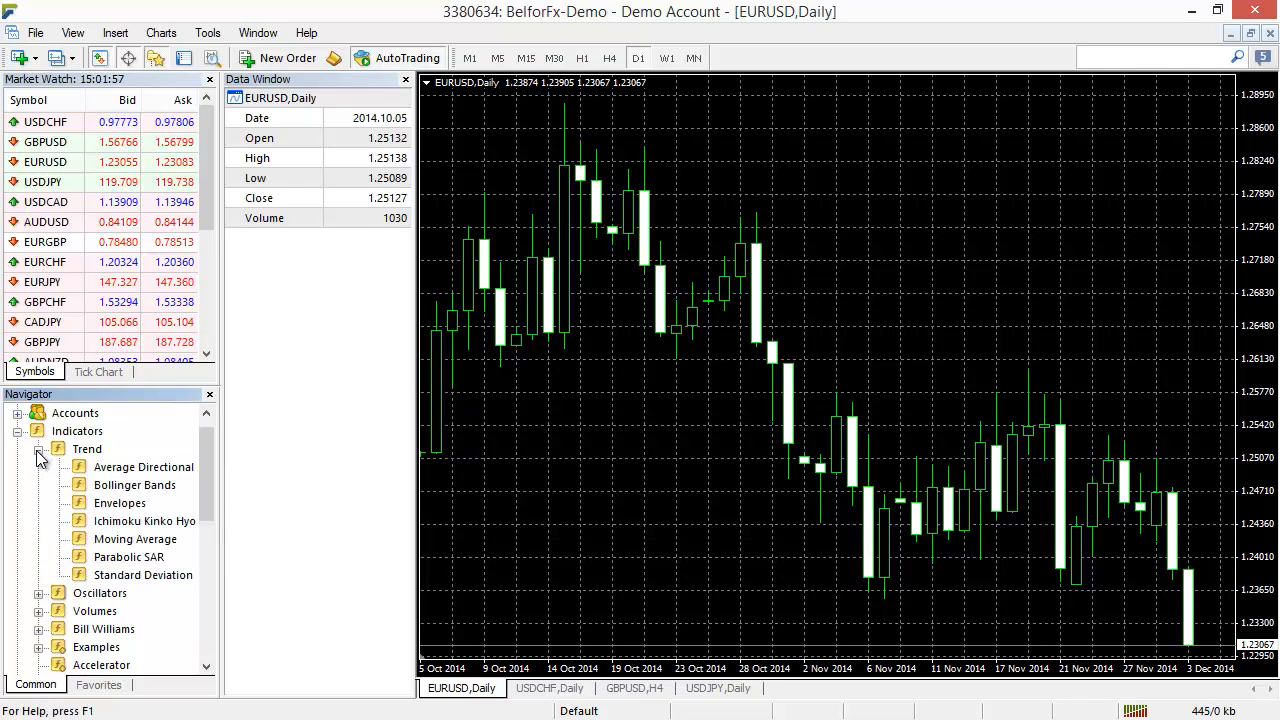
pyautogui.doubleClick(110, 540)
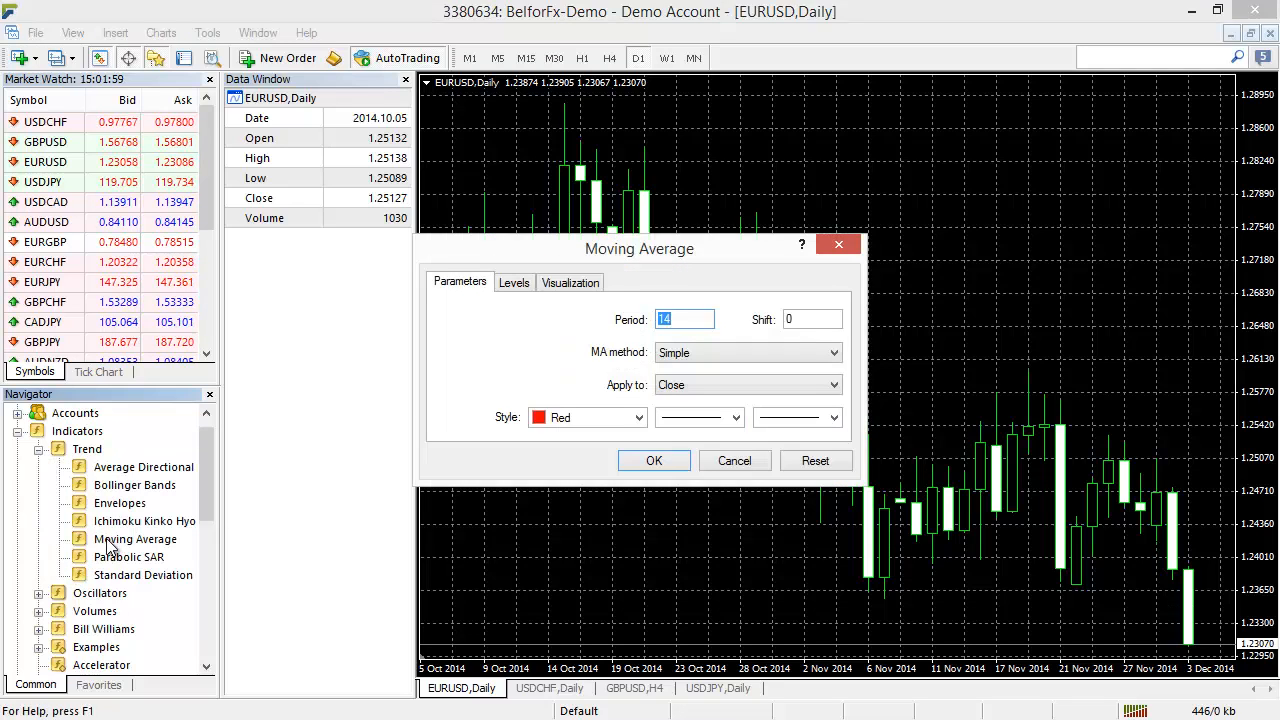
pyautogui.click(662, 463)
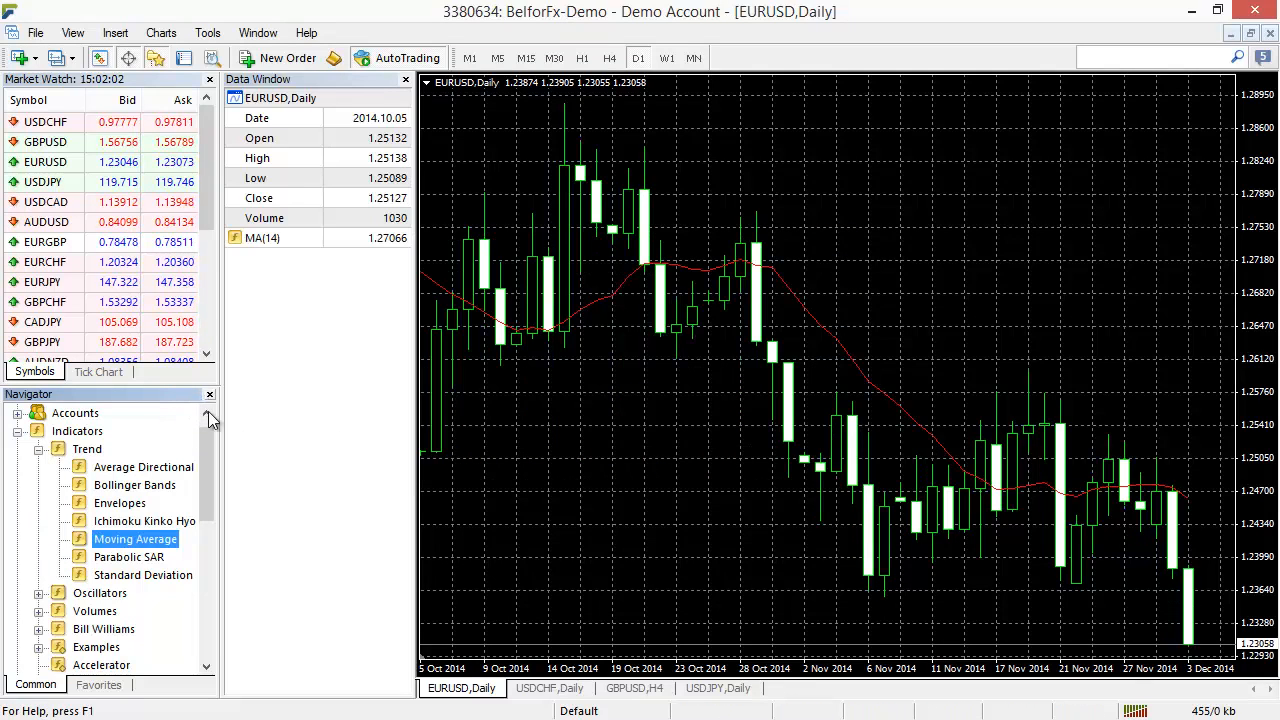
pyautogui.click(39, 451)
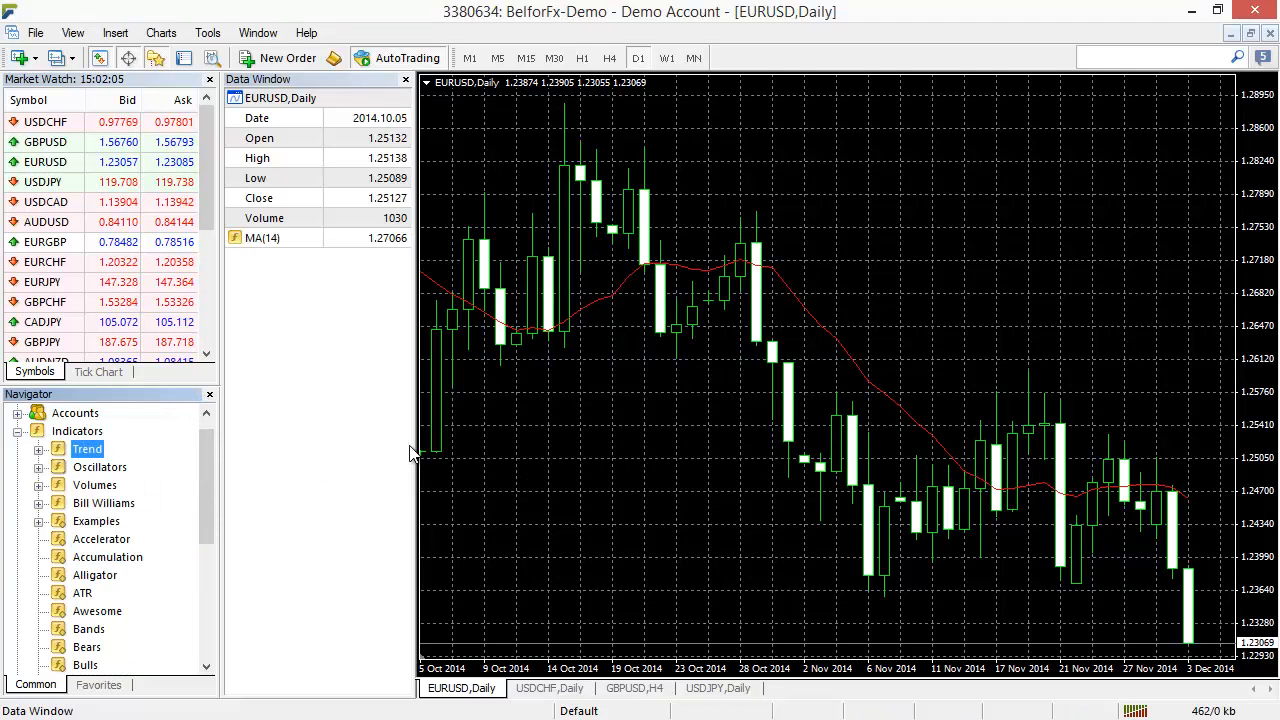
# Narrow the Data Window slightly and delete the Moving Average from the EURUSD daily chart
pyautogui.moveTo(411, 451); pyautogui.dragTo(395, 451)
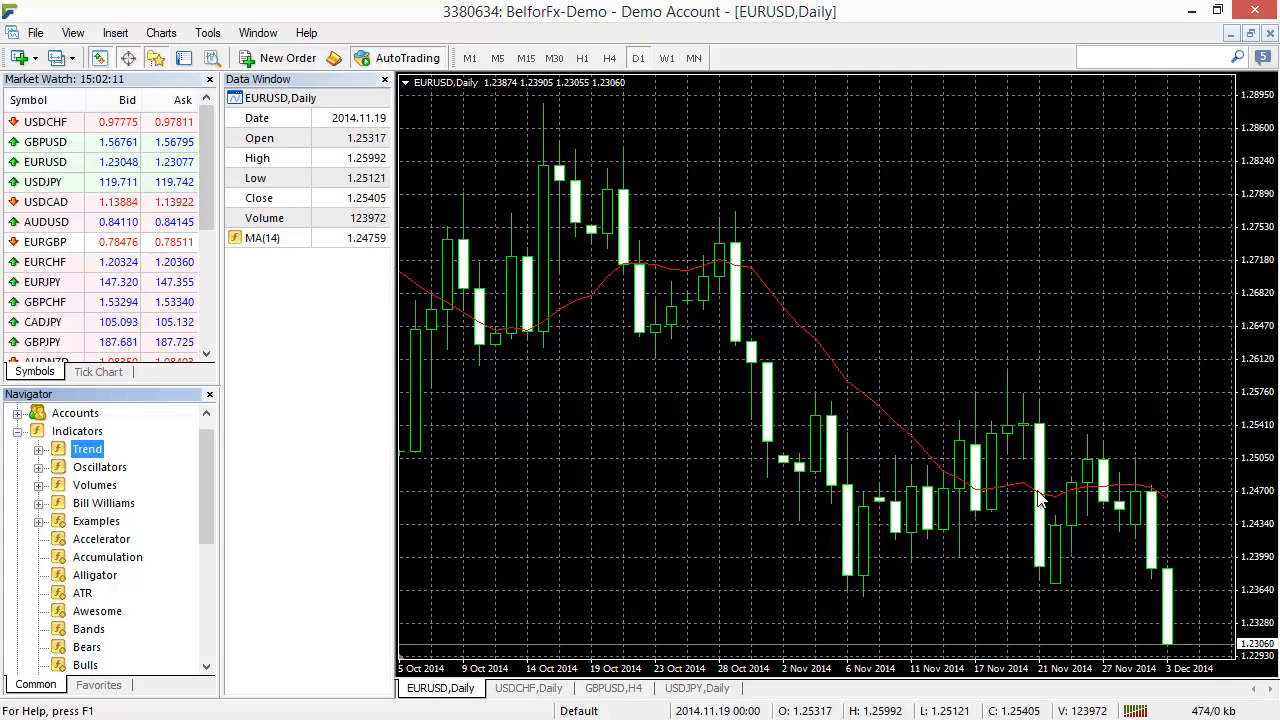
pyautogui.moveTo(1066, 508); pyautogui.dragTo(1097, 508)
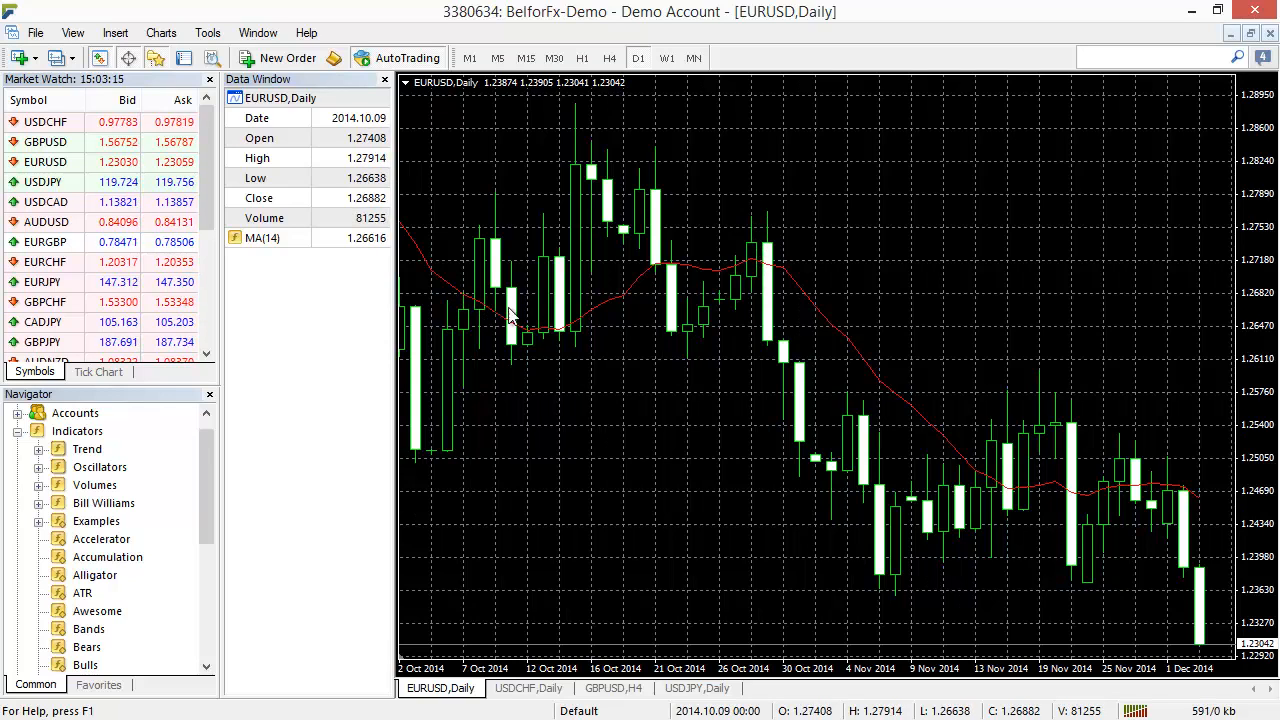
pyautogui.rightClick(633, 287)
pyautogui.click(705, 322)
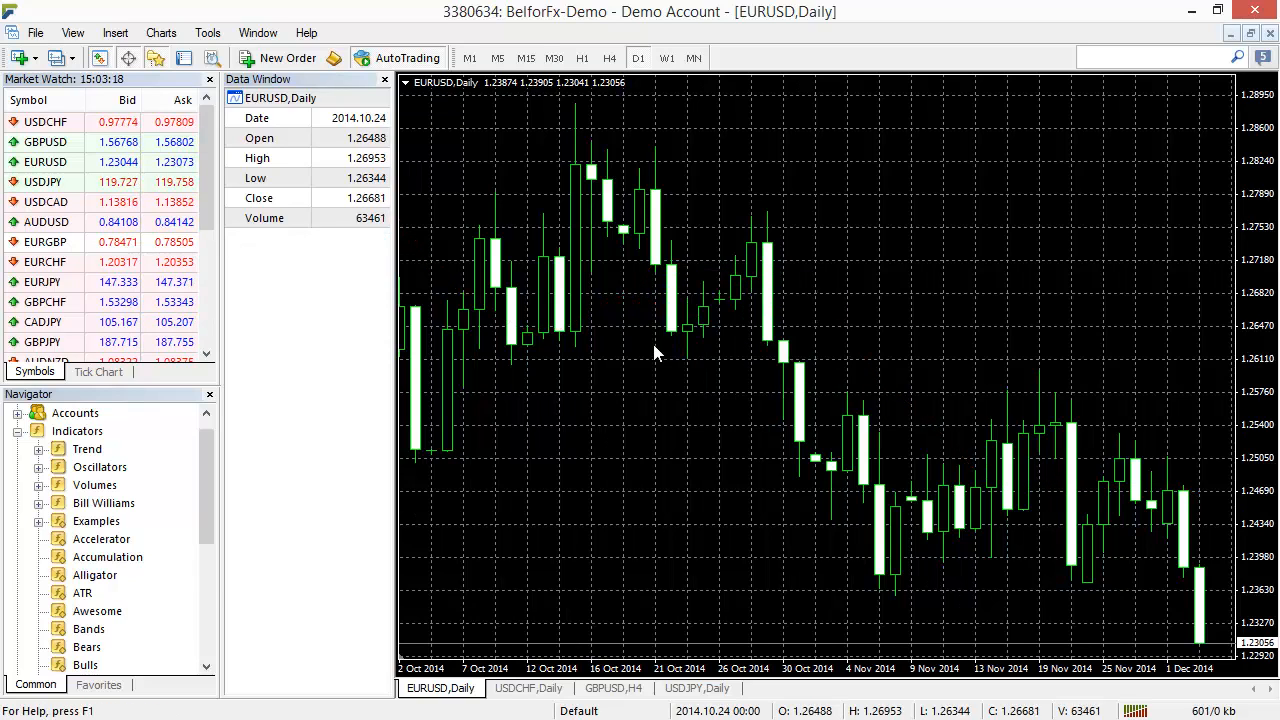
# Add a 14-period Simple Moving Average applied to Close to the EURUSD daily chart and inspect its value on the latest bar
pyautogui.doubleClick(55, 449)
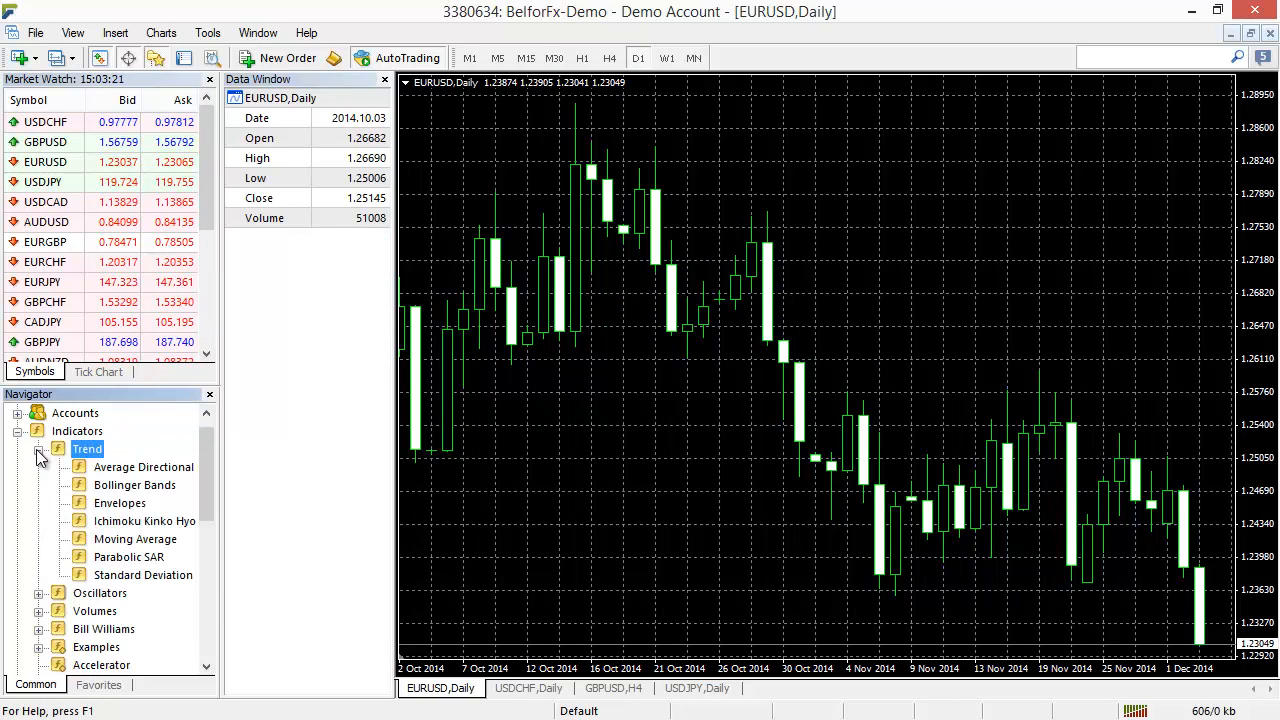
pyautogui.doubleClick(125, 540)
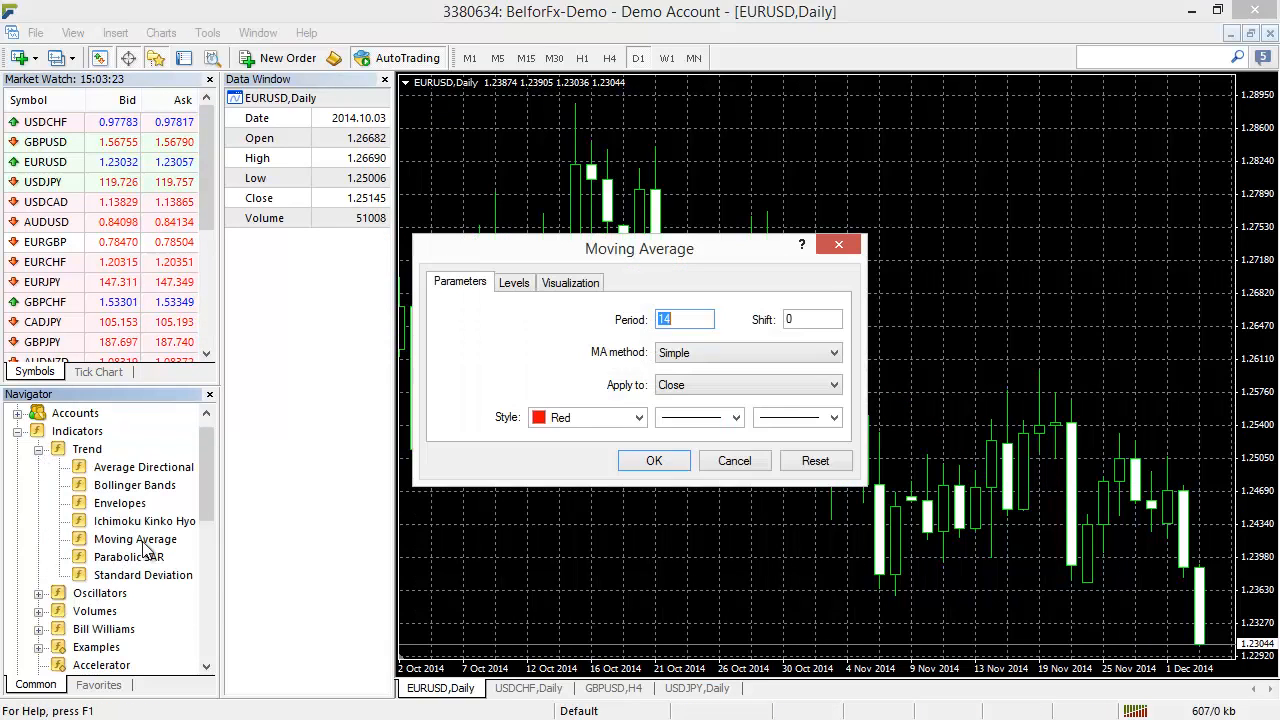
pyautogui.click(692, 320)
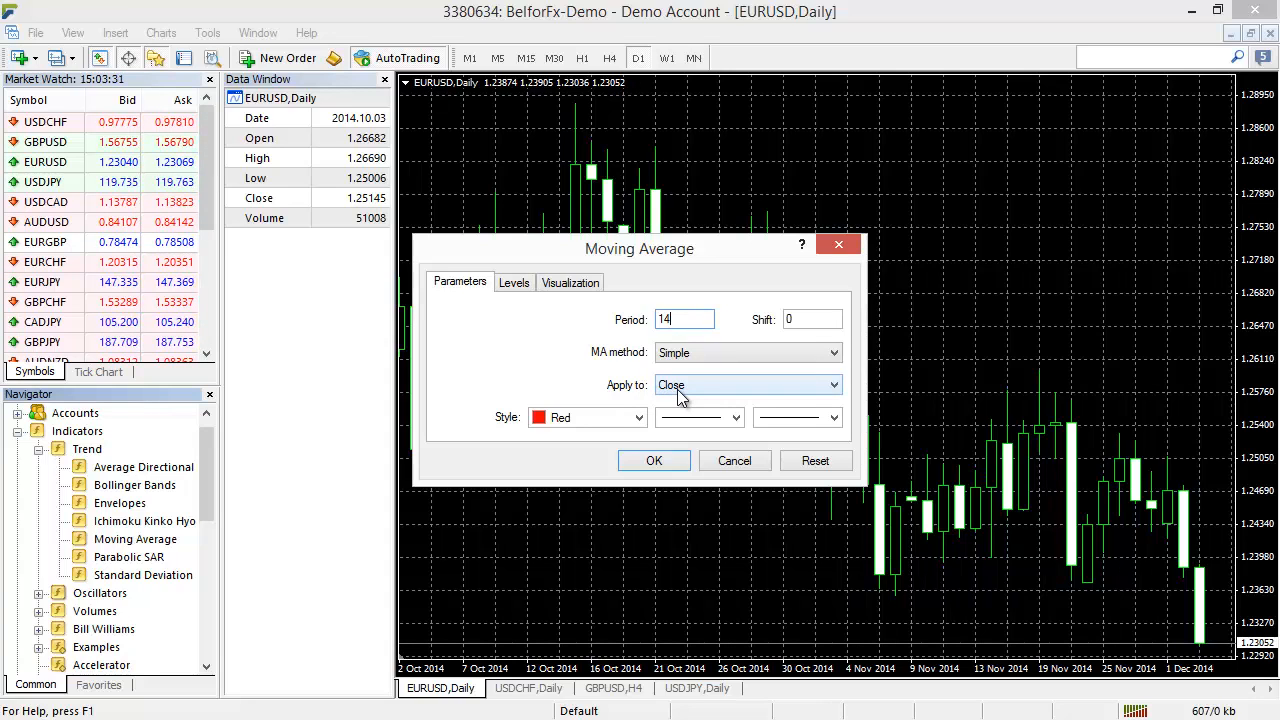
pyautogui.click(730, 385)
pyautogui.click(730, 385)
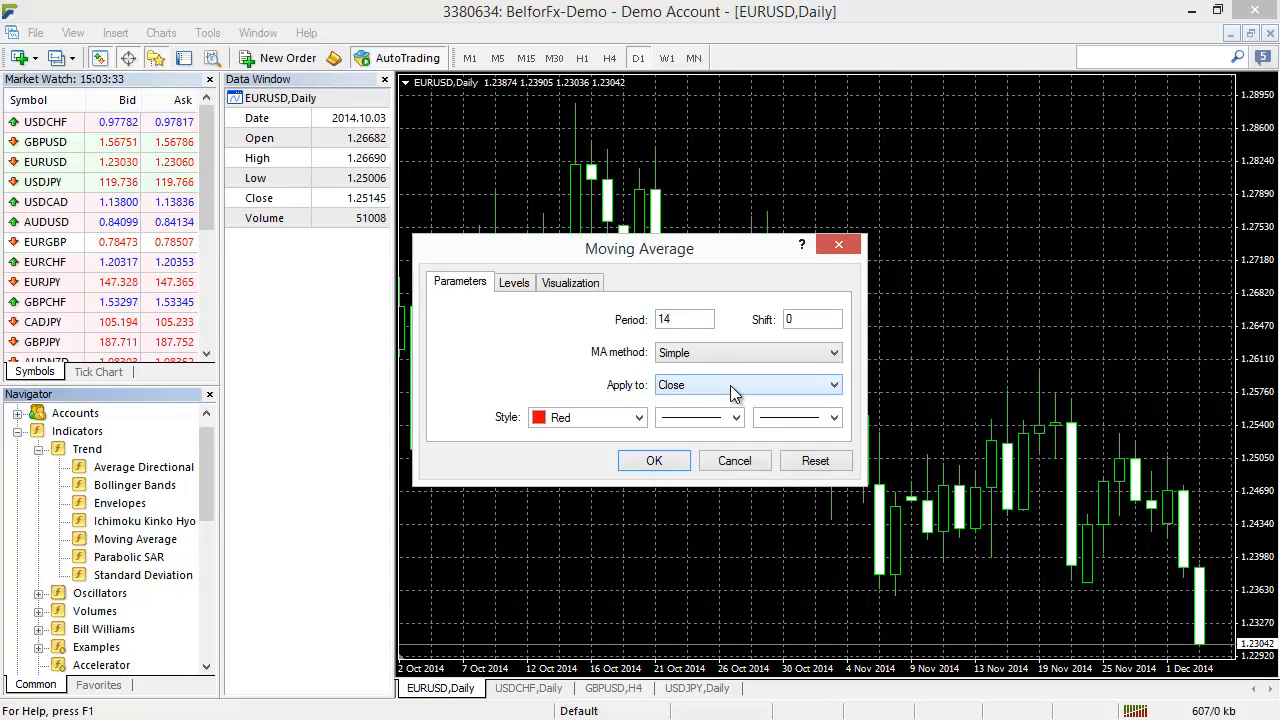
pyautogui.click(655, 461)
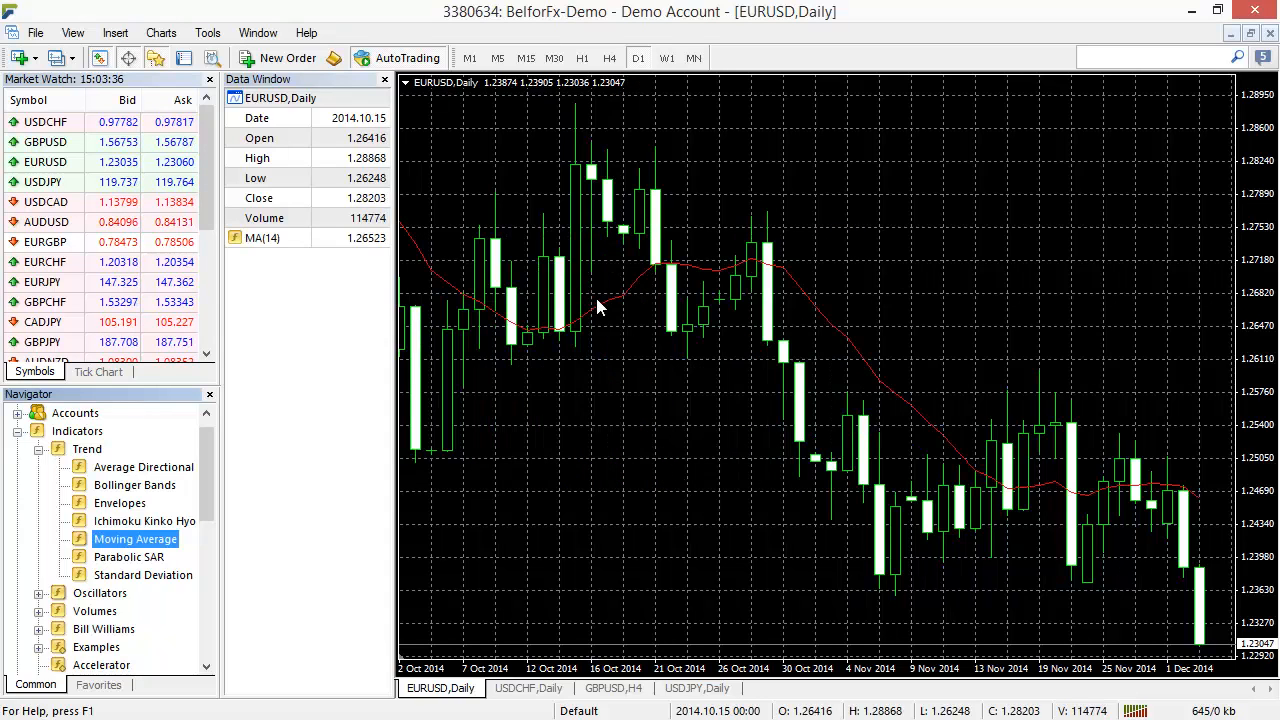
pyautogui.click(38, 449)
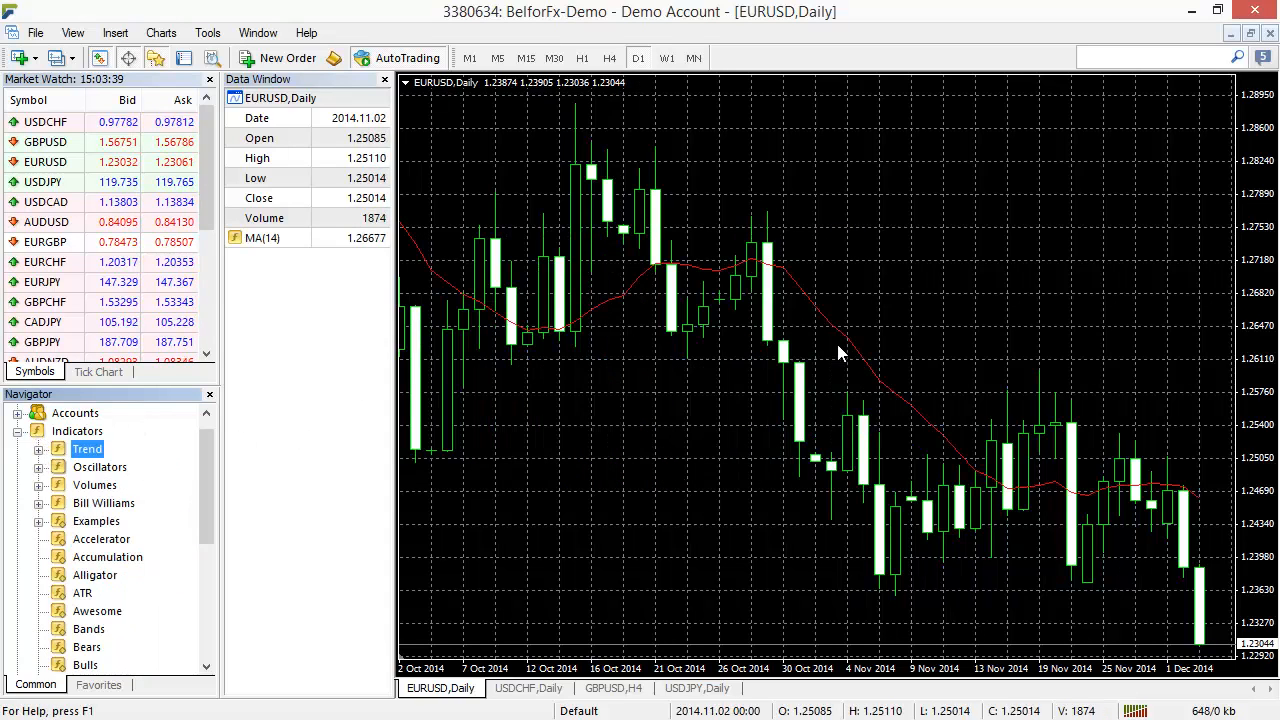
pyautogui.click(915, 400)
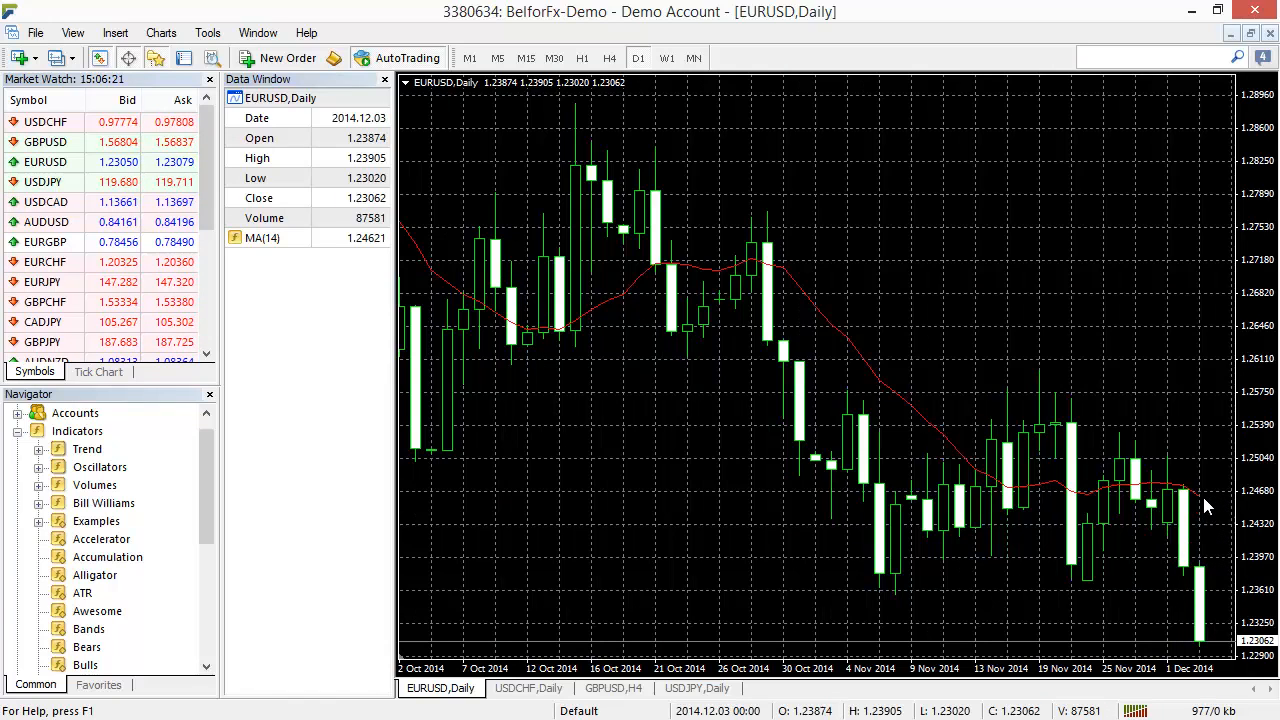
pyautogui.moveTo(1201, 508)
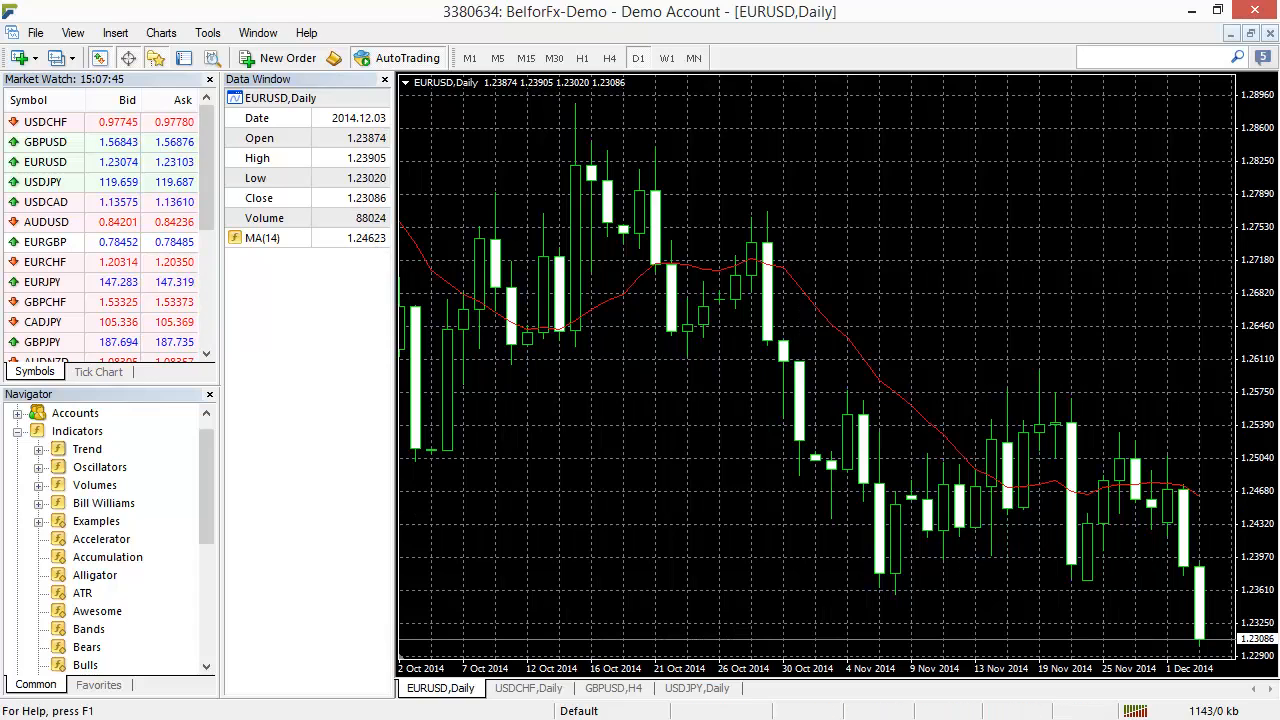
# Switch to Forex Strategy Builder and remove the Accelerator Oscillator opening logic condition from the strategy
pyautogui.hotkey('alt', 'Tab')
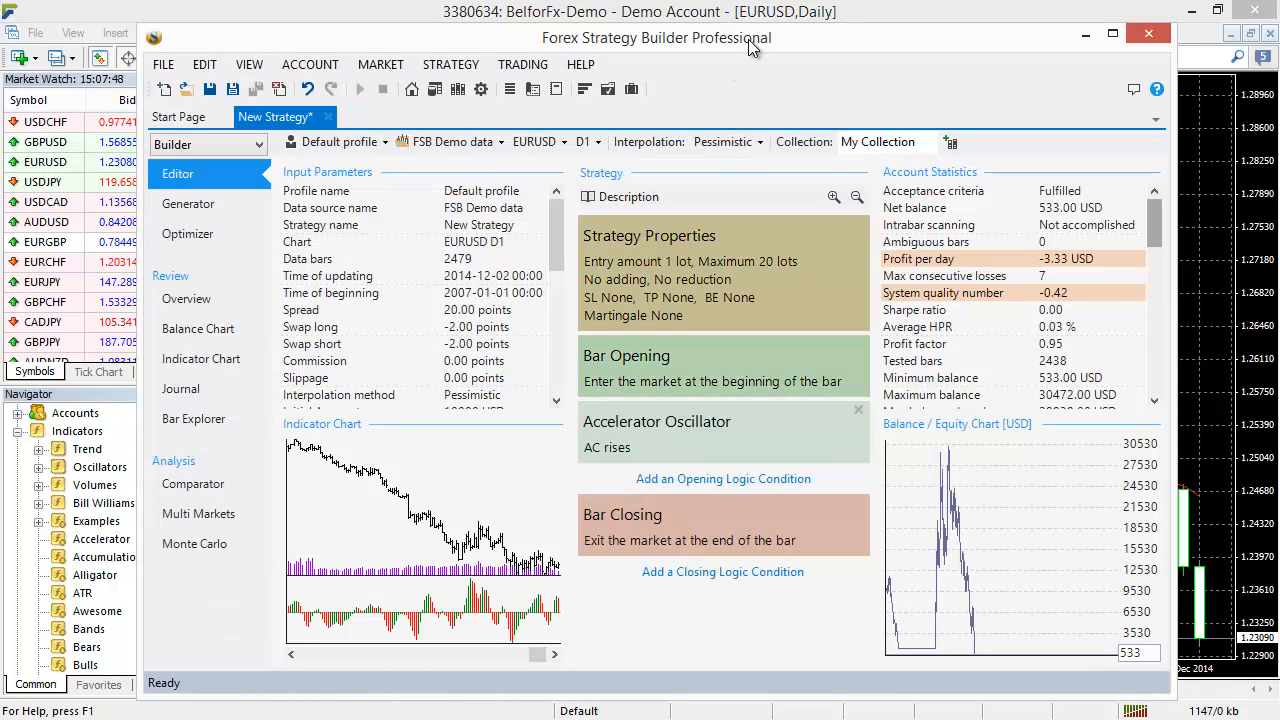
pyautogui.moveTo(752, 48); pyautogui.dragTo(734, 30)
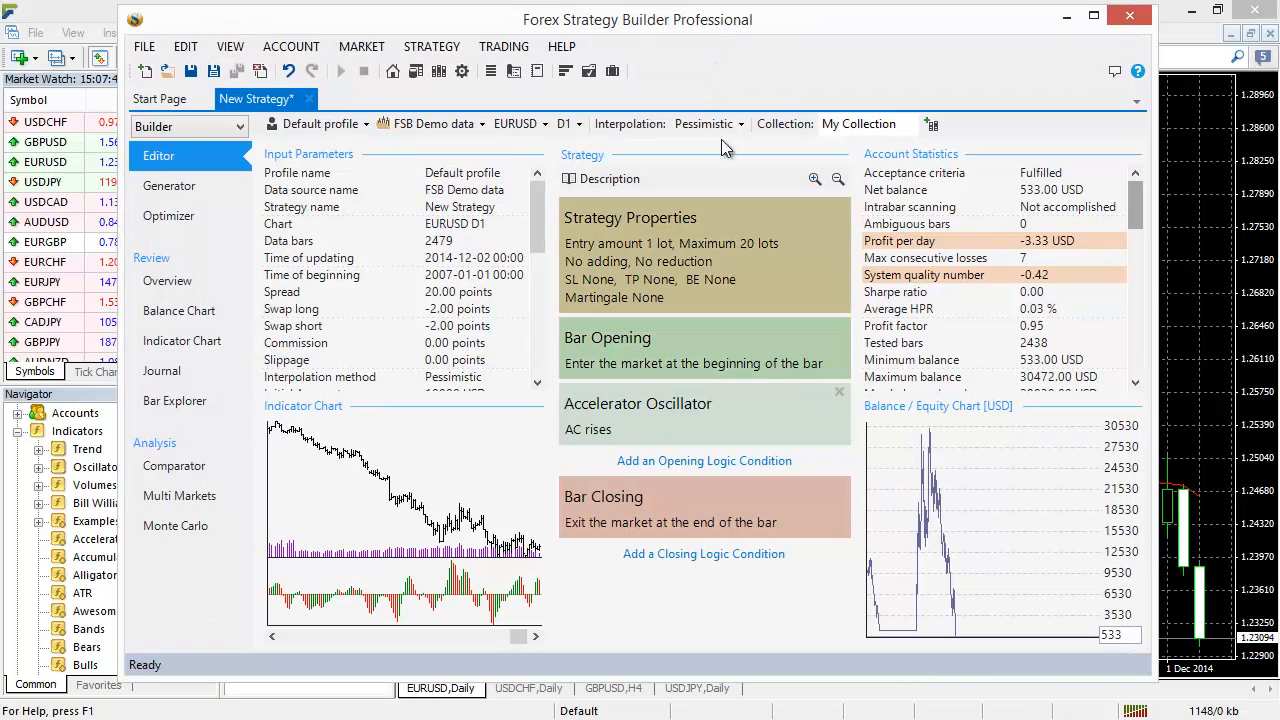
pyautogui.click(839, 393)
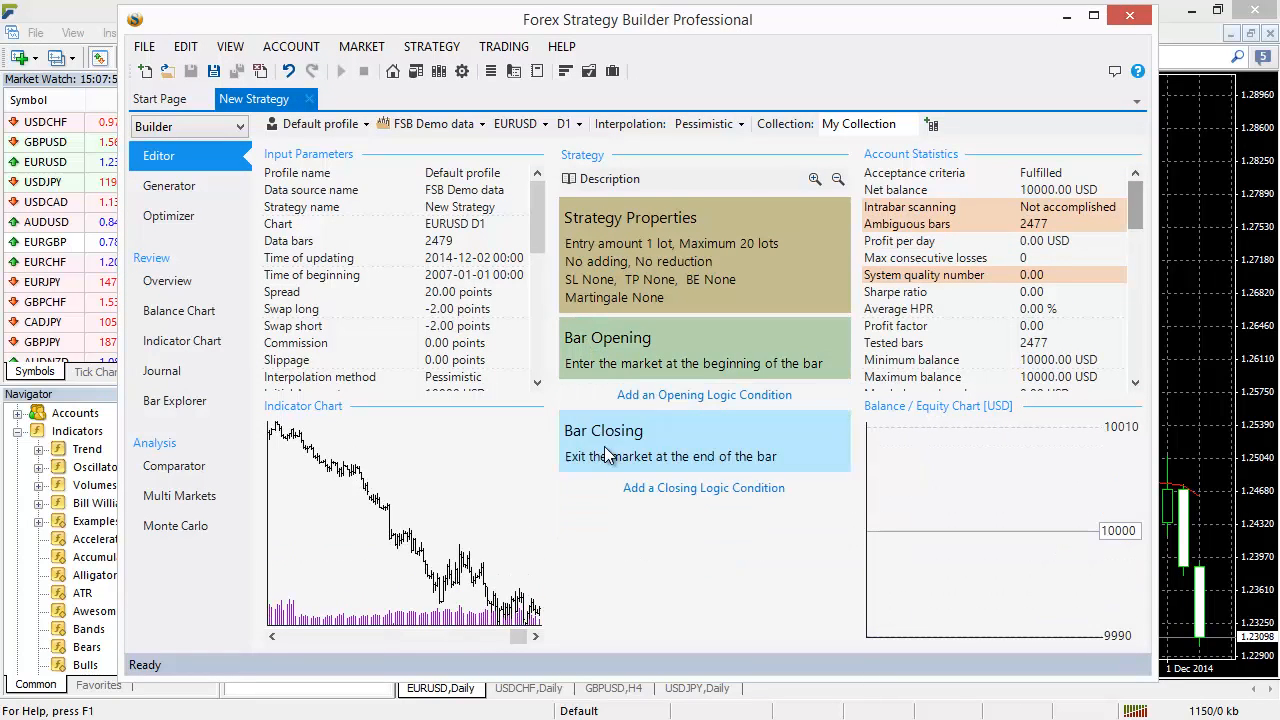
# Add an opening logic condition using the Moving Average indicator with its default Moving Average rises logic, Simple smoothing, Close price and period 14
pyautogui.click(652, 396)
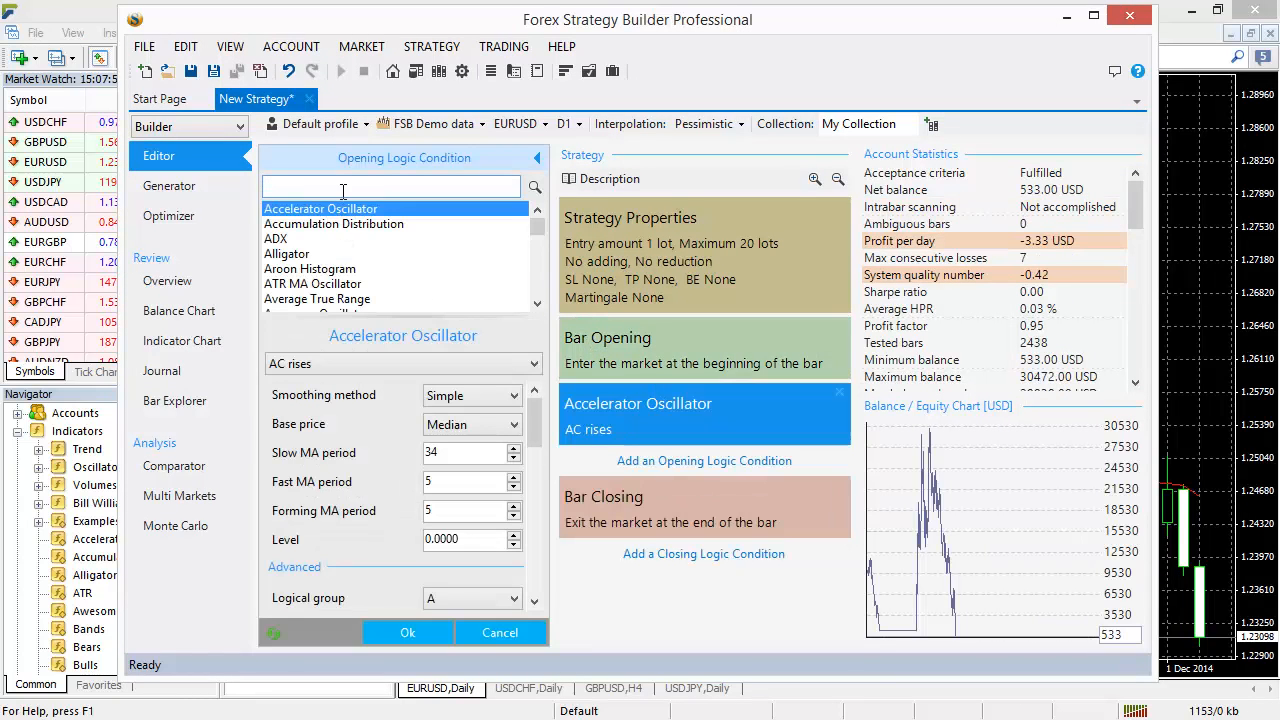
pyautogui.write('mo')
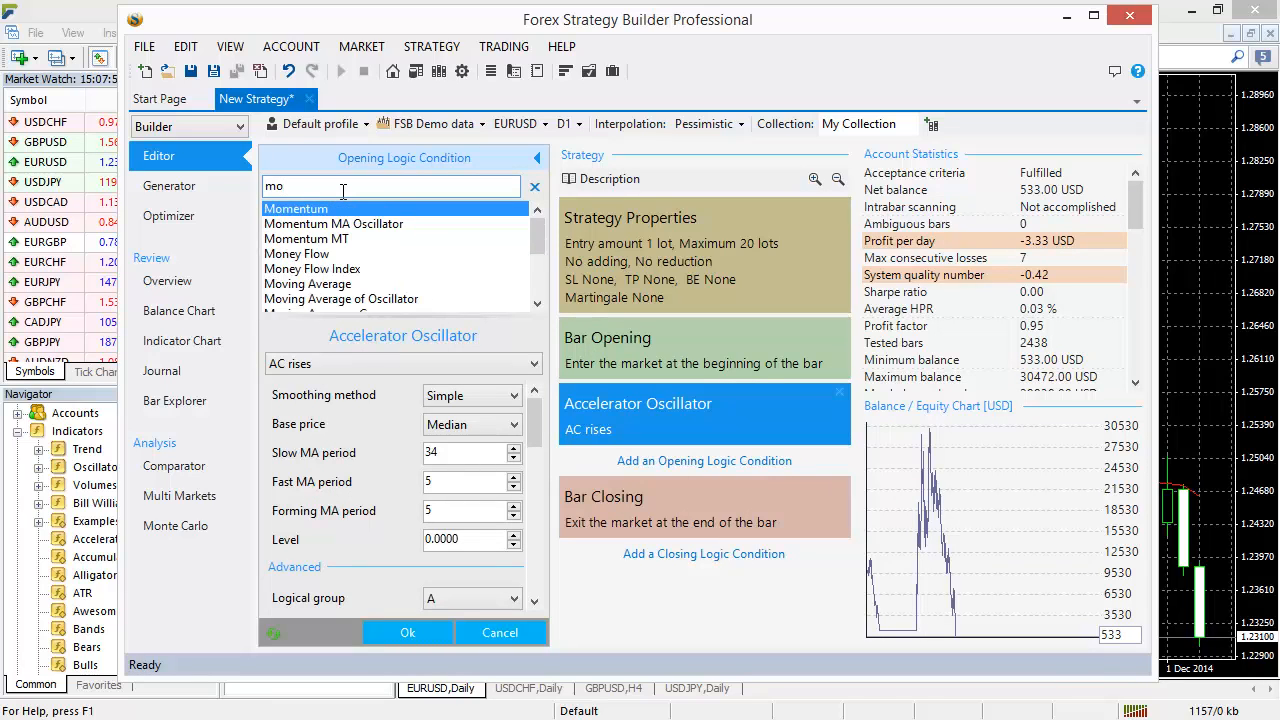
pyautogui.write('vi')
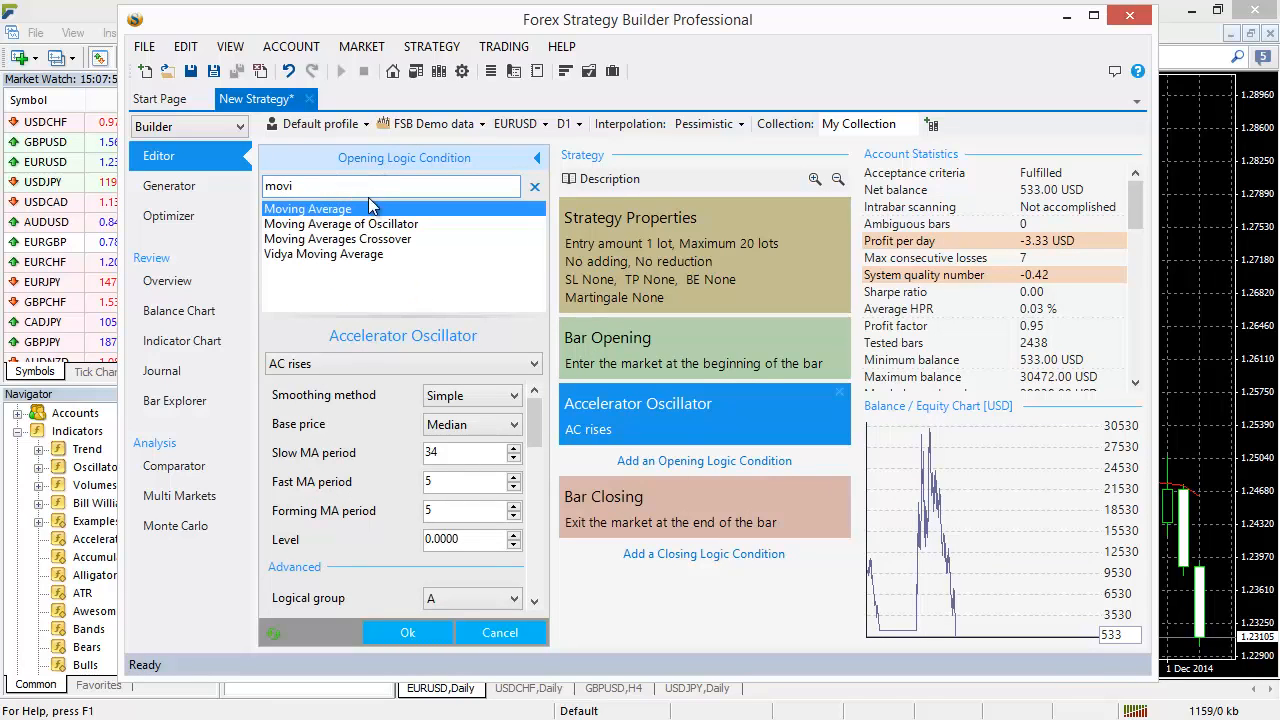
pyautogui.click(370, 208)
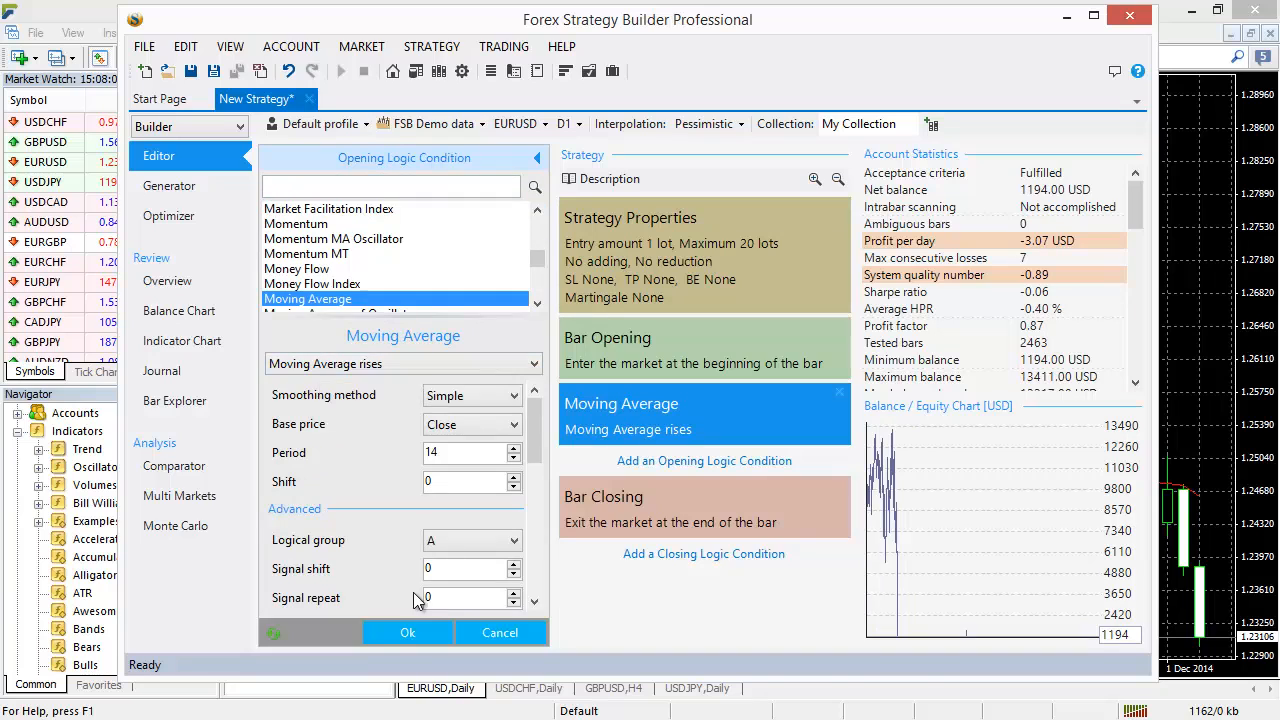
pyautogui.click(405, 632)
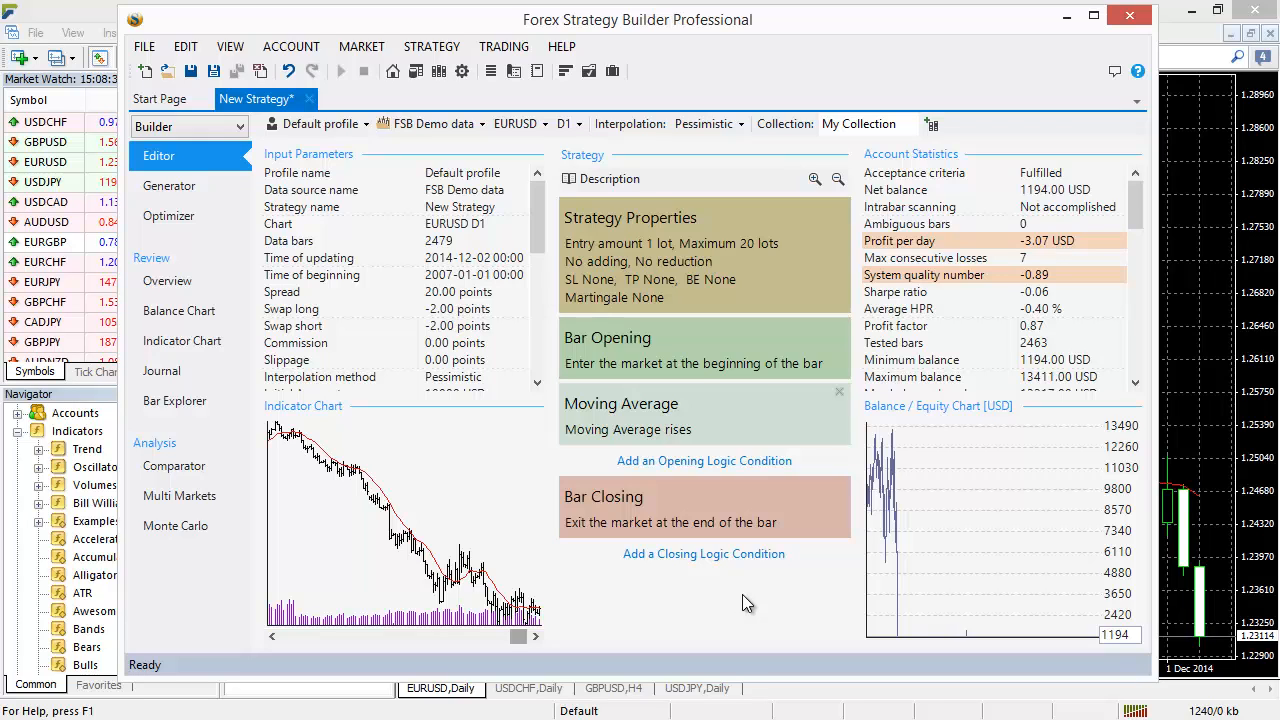
# Switch to MetaTrader to inspect the Moving Average values on the latest EURUSD daily bars, and return to Forex Strategy Builder Professional
pyautogui.click(1066, 16)
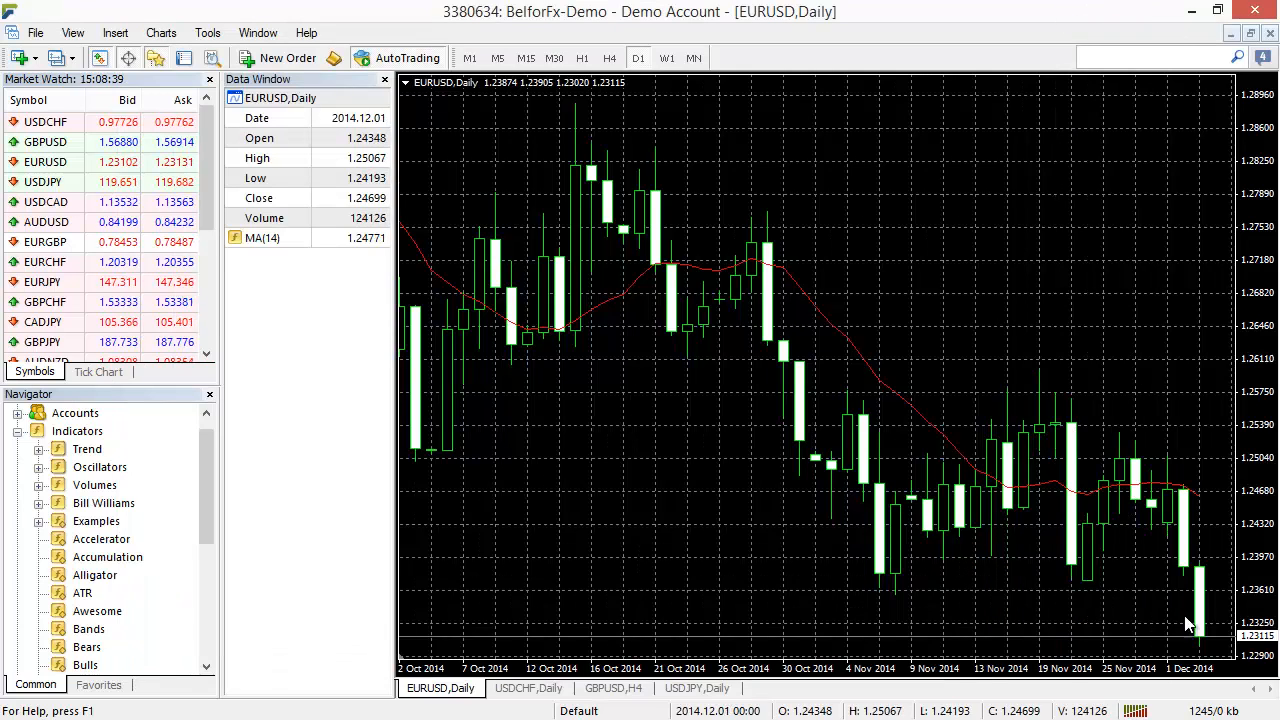
pyautogui.moveTo(1199, 500)
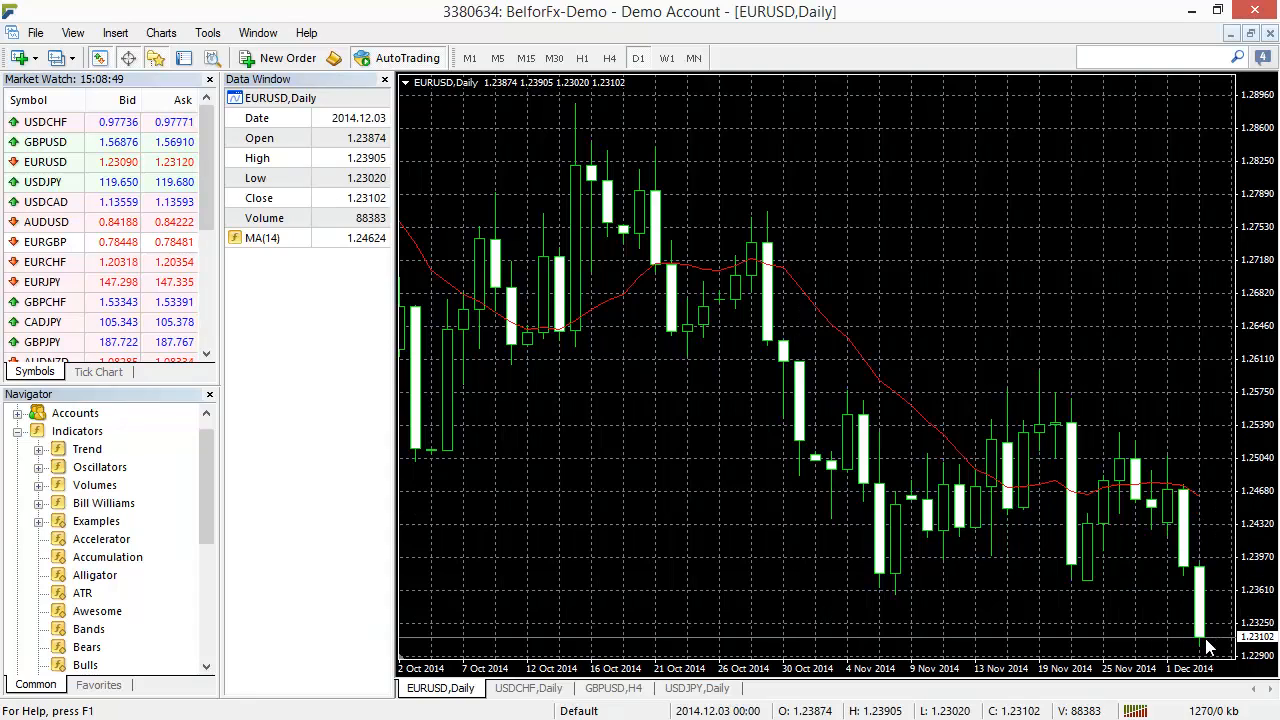
pyautogui.moveTo(1207, 647)
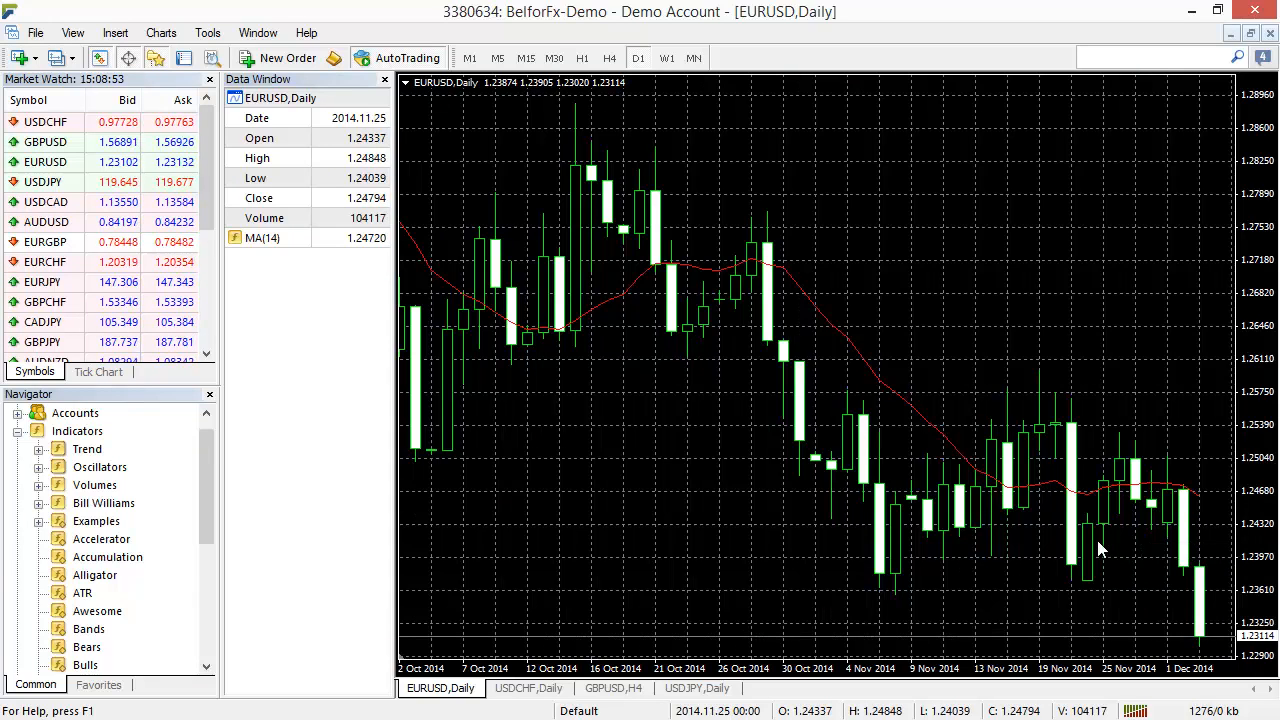
pyautogui.click(1189, 12)
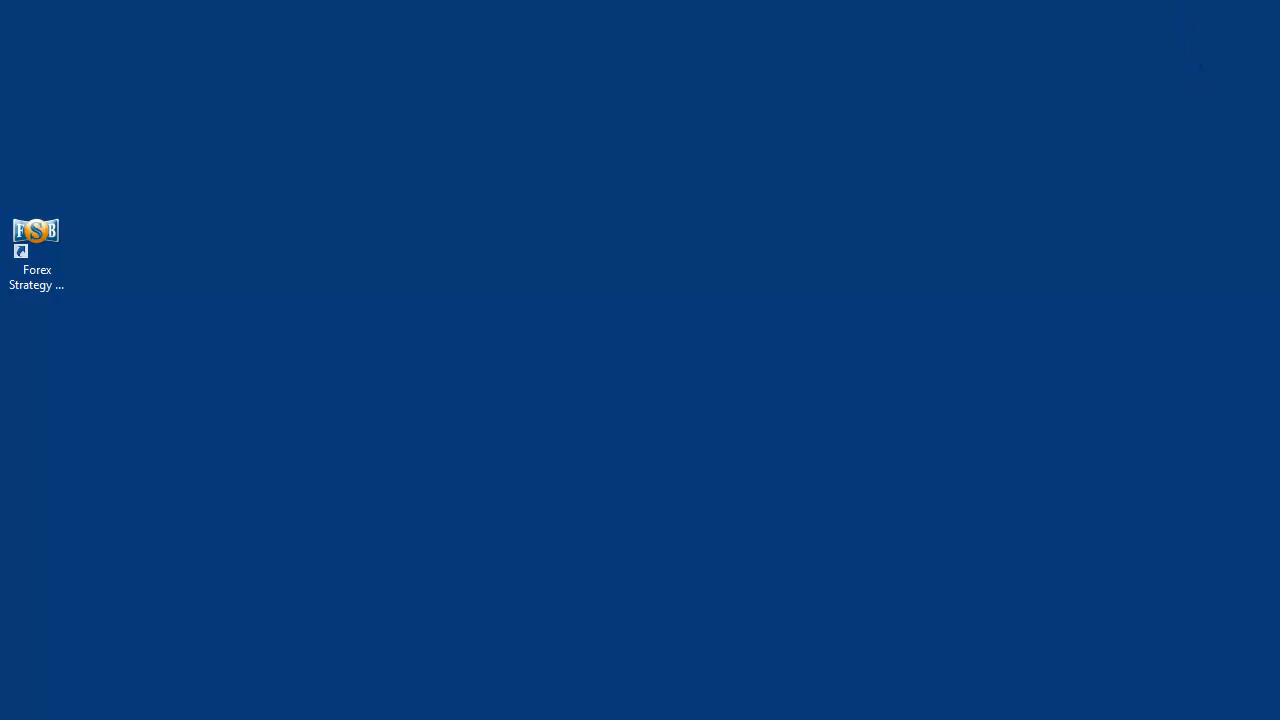
pyautogui.hotkey('alt', 'Tab')
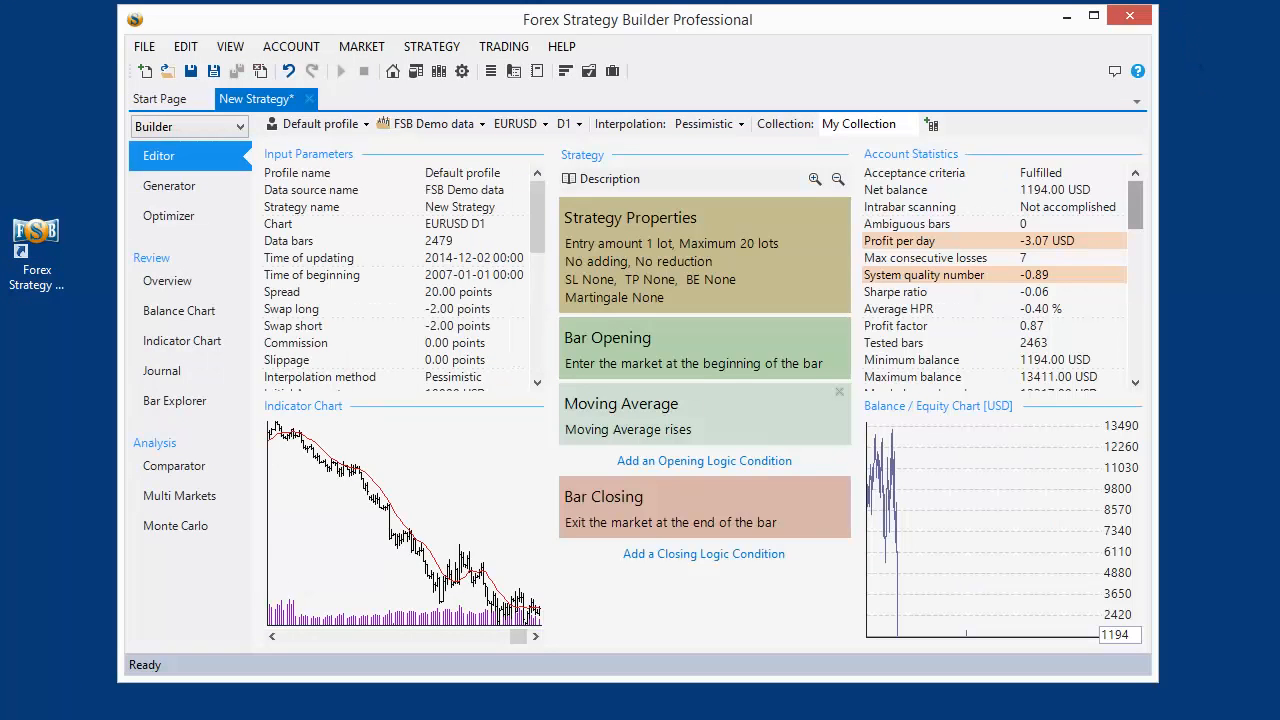
# Replace the Moving Average opening condition with a Momentum condition using Momentum rises, Simple smoothing, Close price and period 14
pyautogui.click(840, 392)
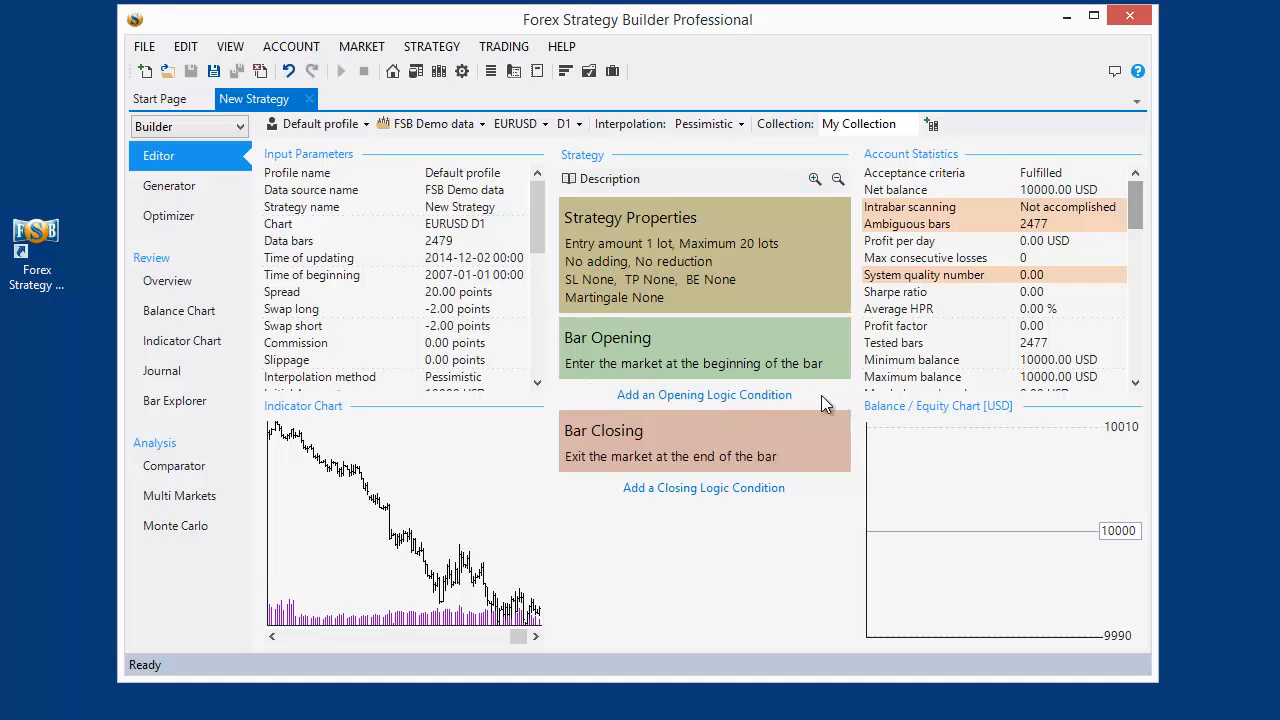
pyautogui.click(745, 398)
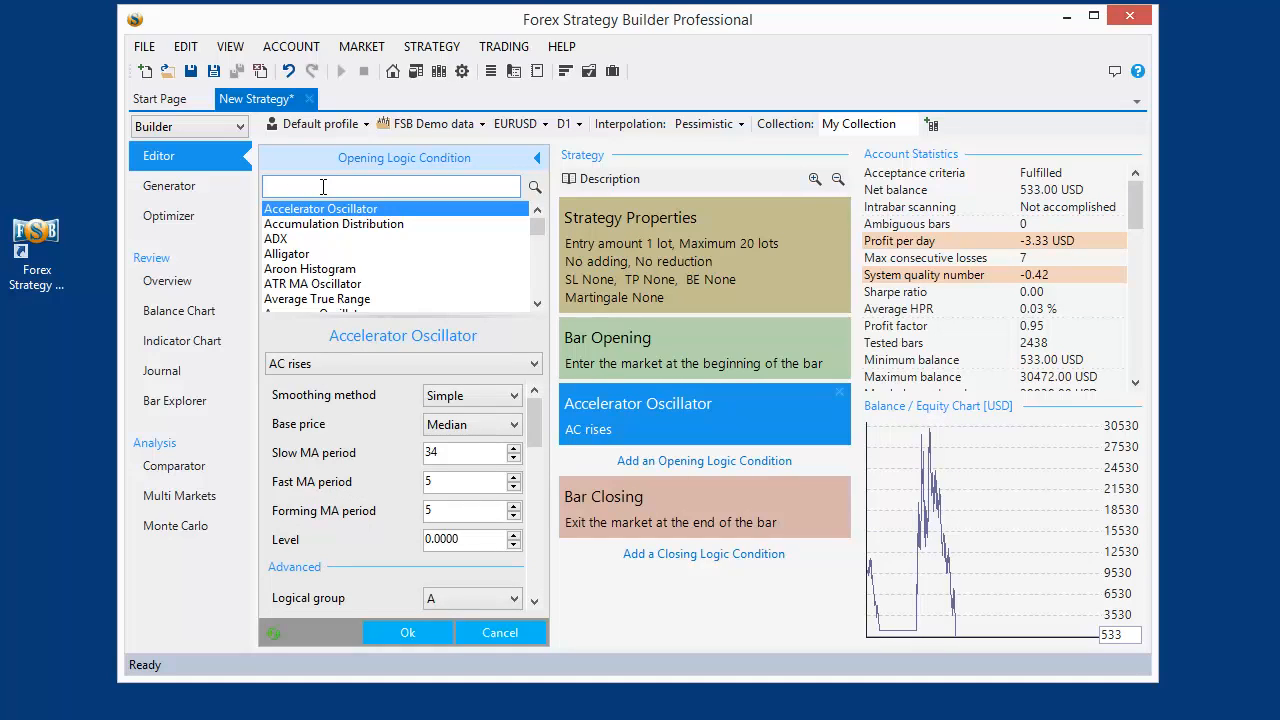
pyautogui.write('mom')
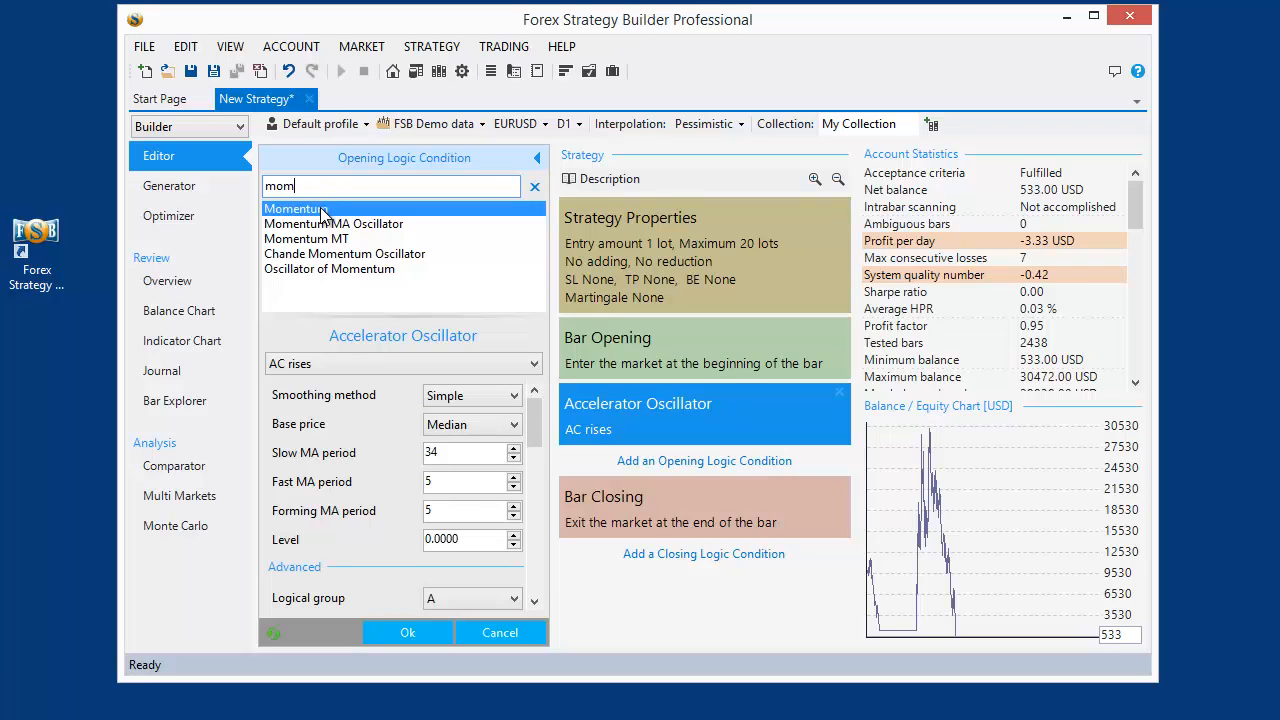
pyautogui.click(320, 210)
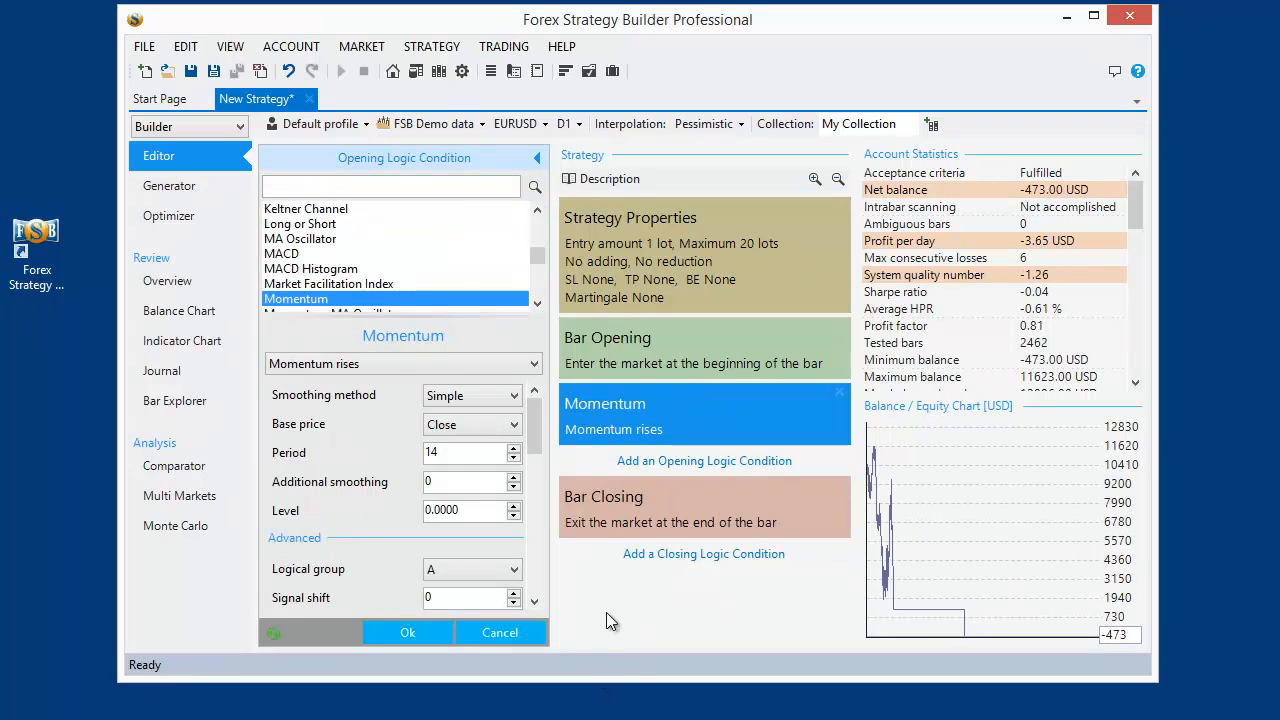
pyautogui.moveTo(536, 420)
pyautogui.mouseDown()
pyautogui.moveTo(536, 433)
pyautogui.moveTo(533, 407)
pyautogui.mouseUp()
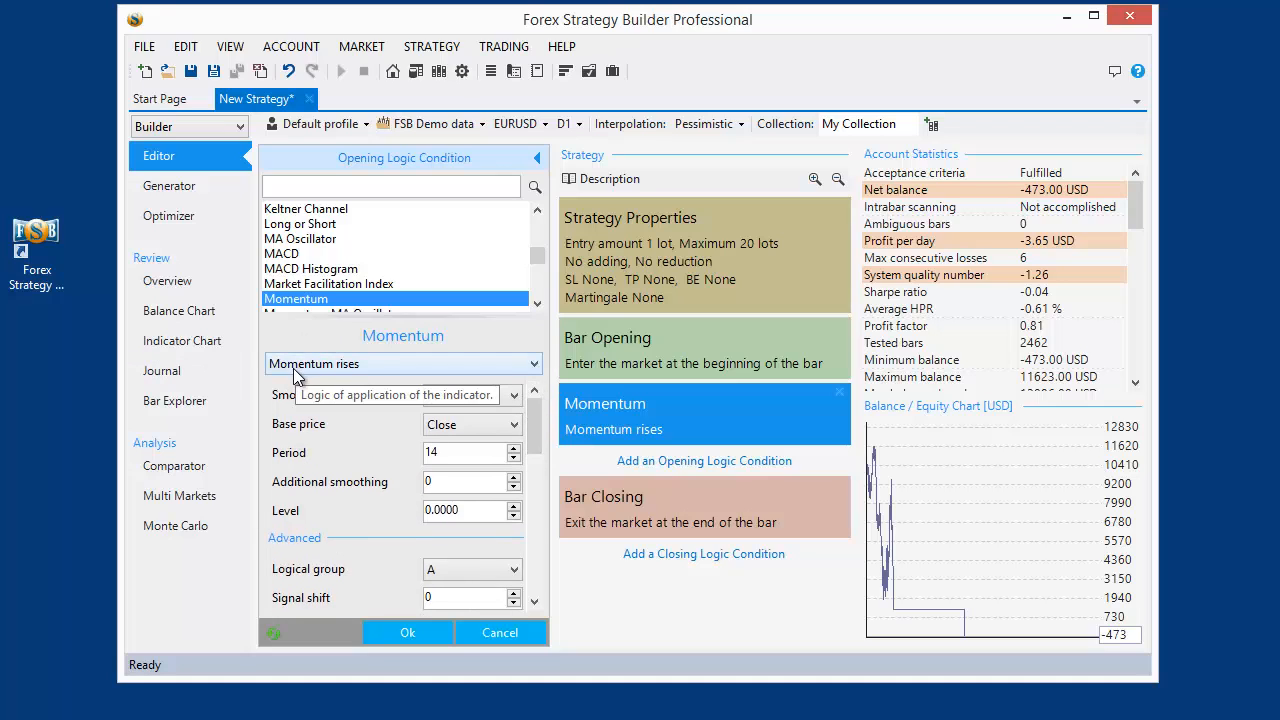
pyautogui.click(405, 638)
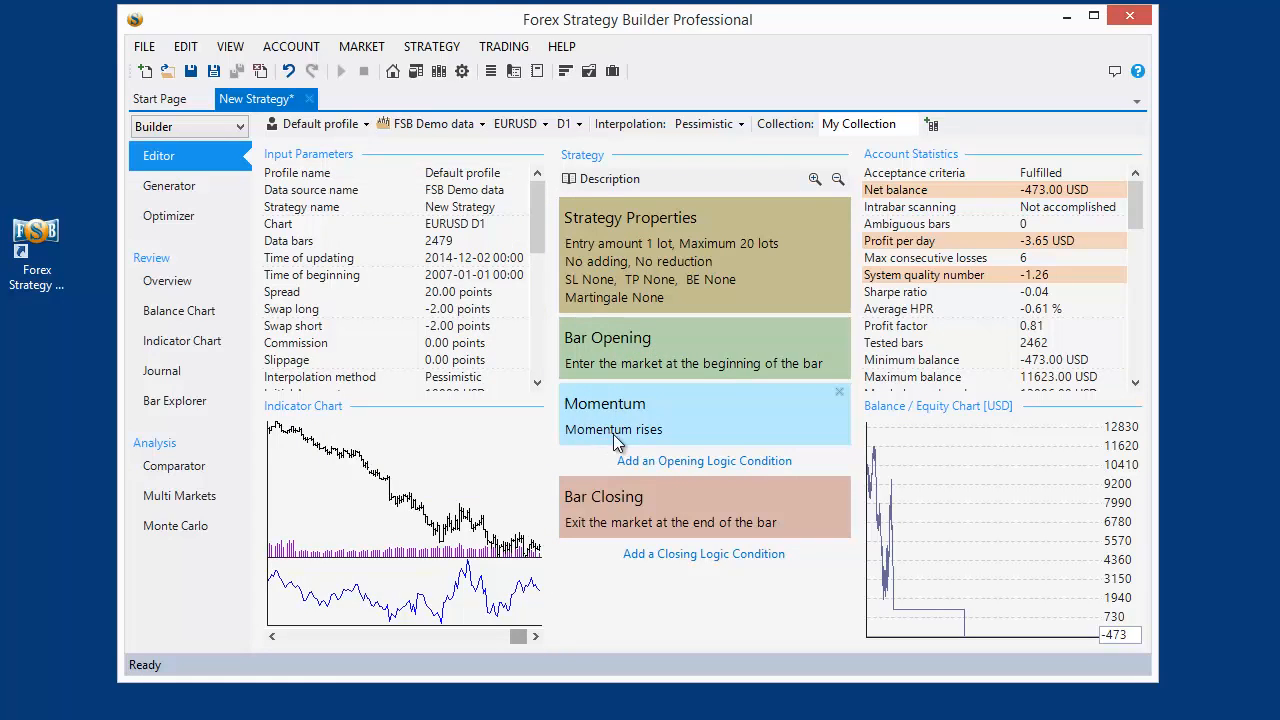
# Examine the Momentum strategy's balance curve and its bar-by-bar entries on the full indicator chart, and return to the strategy editor
pyautogui.moveTo(645, 440)
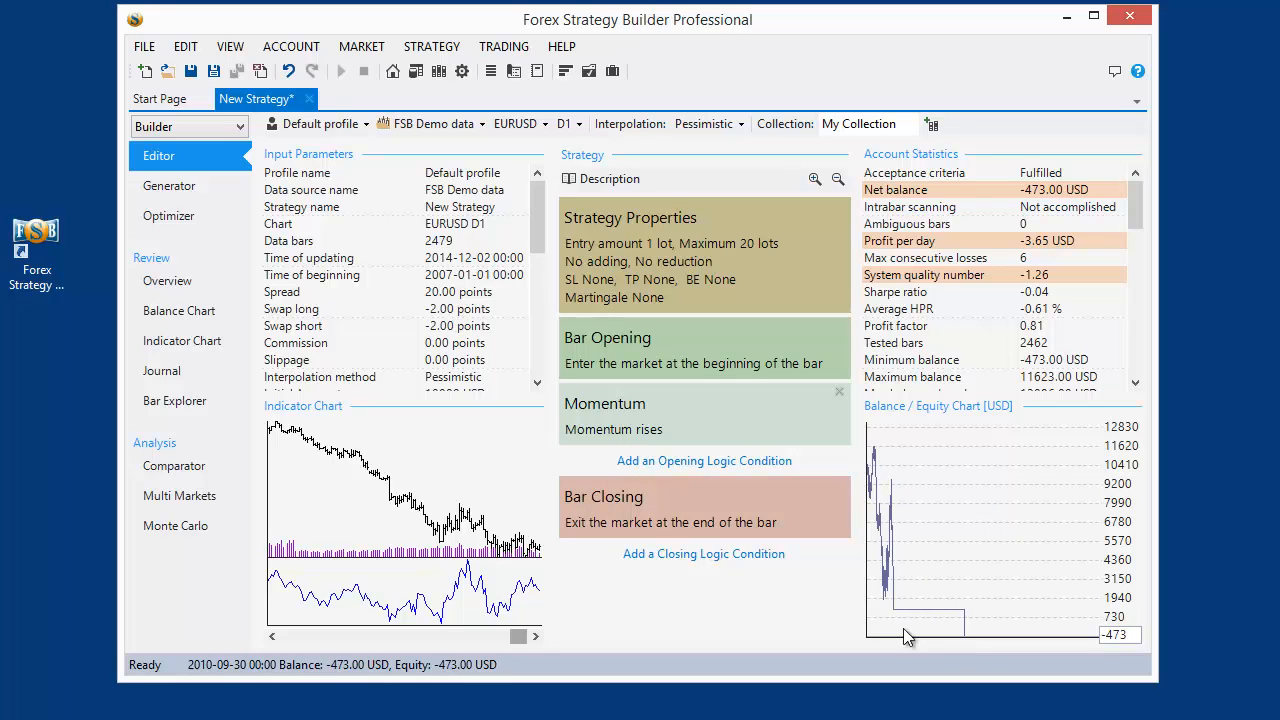
pyautogui.click(413, 484)
pyautogui.moveTo(547, 487); pyautogui.dragTo(499, 518)
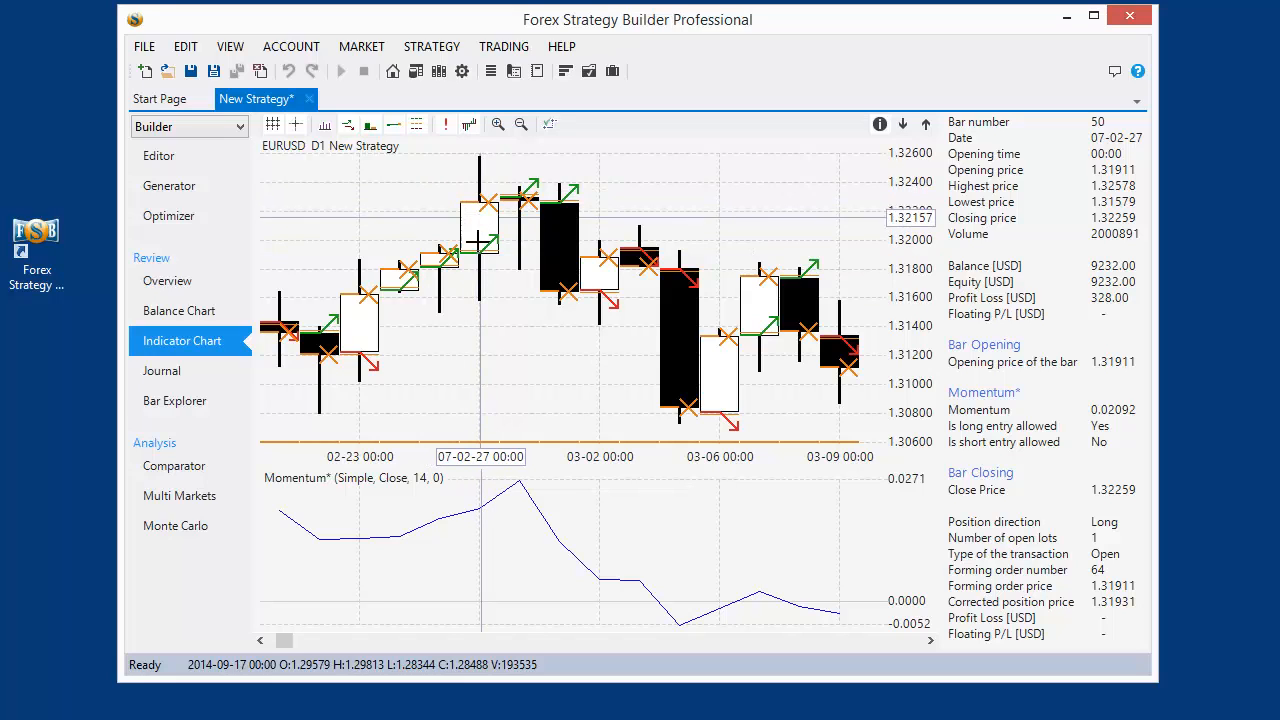
pyautogui.click(160, 158)
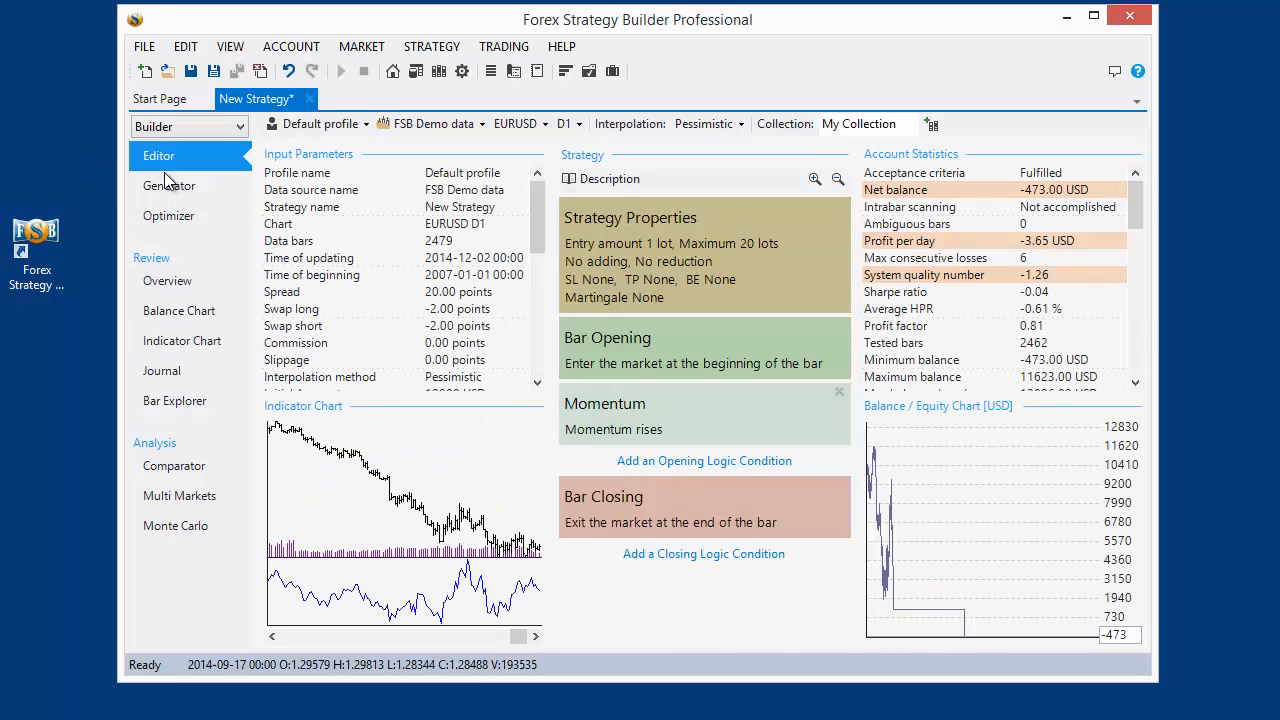
# Inspect the "Use previous bar value" setting among the Momentum condition's advanced parameters, and leave the condition without changes
pyautogui.click(686, 407)
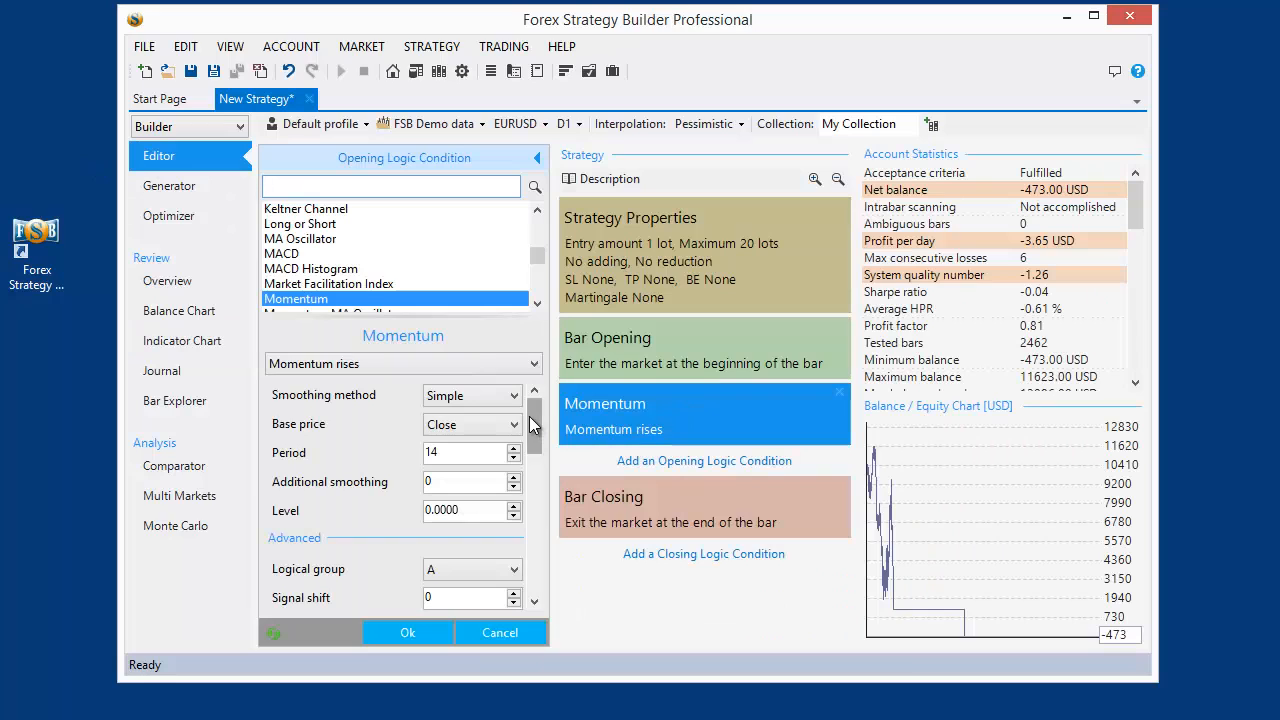
pyautogui.moveTo(529, 416); pyautogui.dragTo(519, 594)
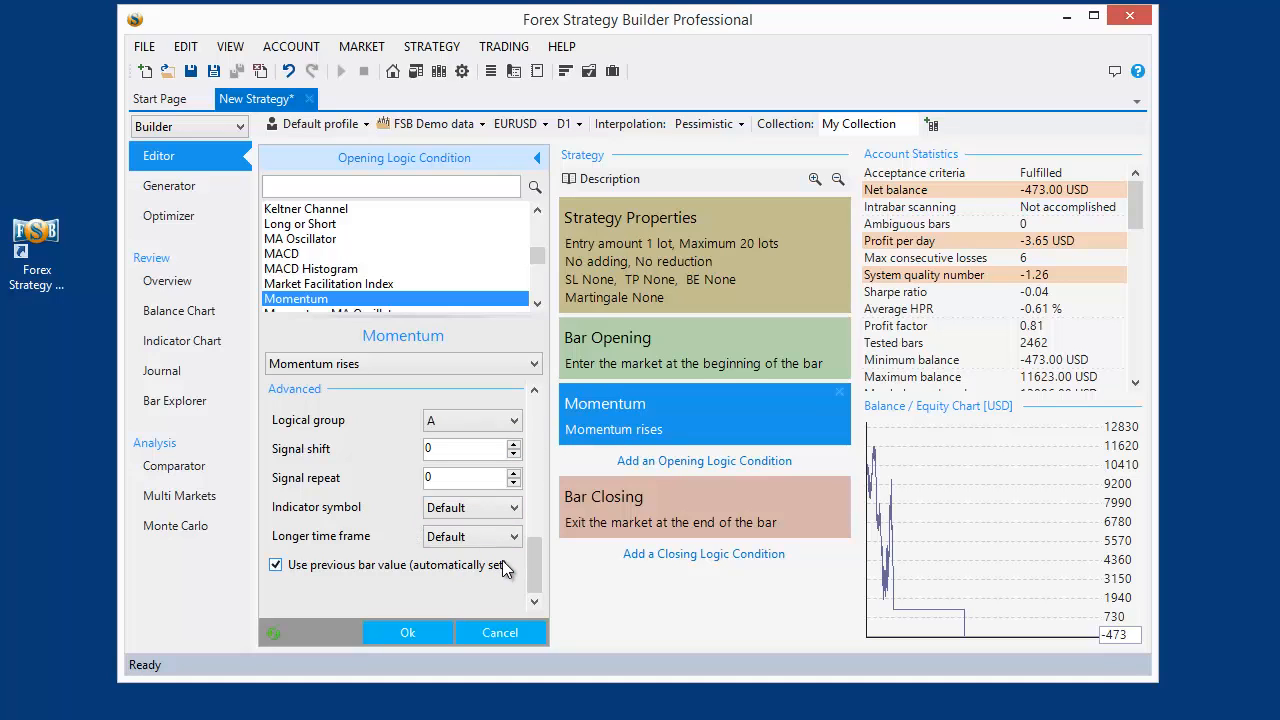
pyautogui.click(508, 634)
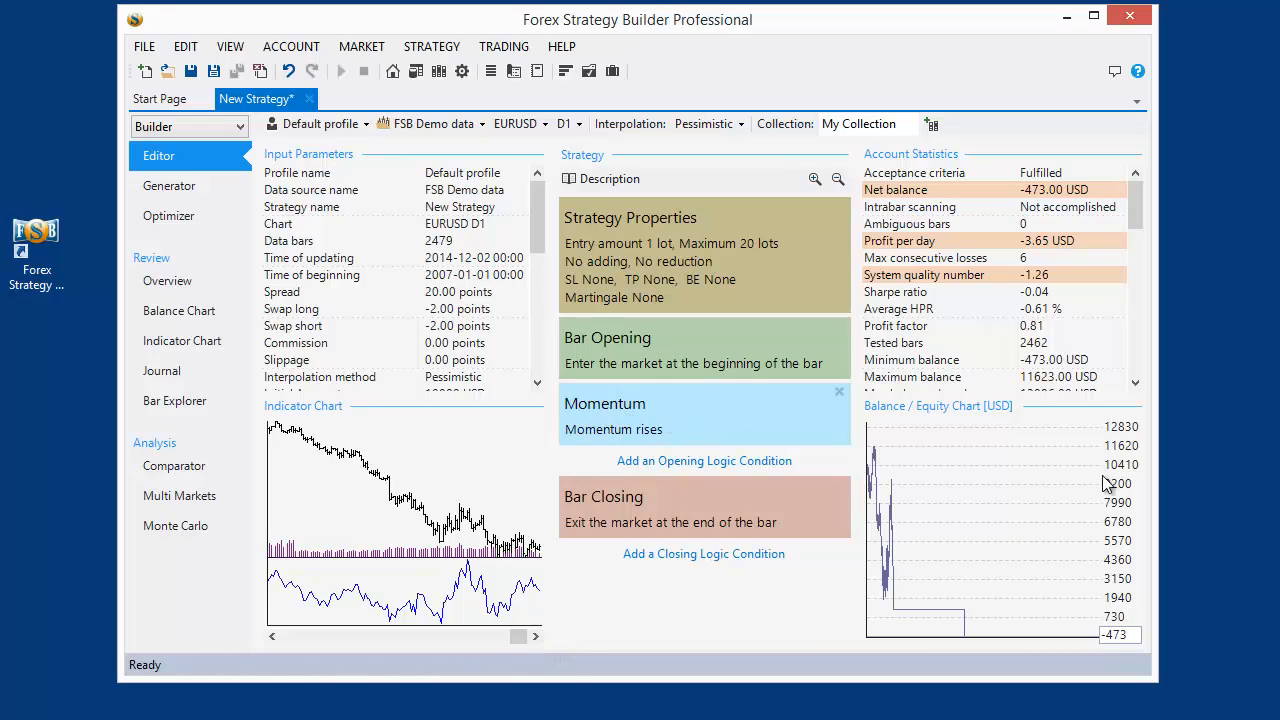
# Switch to the classic Forex Strategy Builder, minimize the Professional window, and reposition and enlarge the classic window
pyautogui.hotkey('alt', 'Tab')
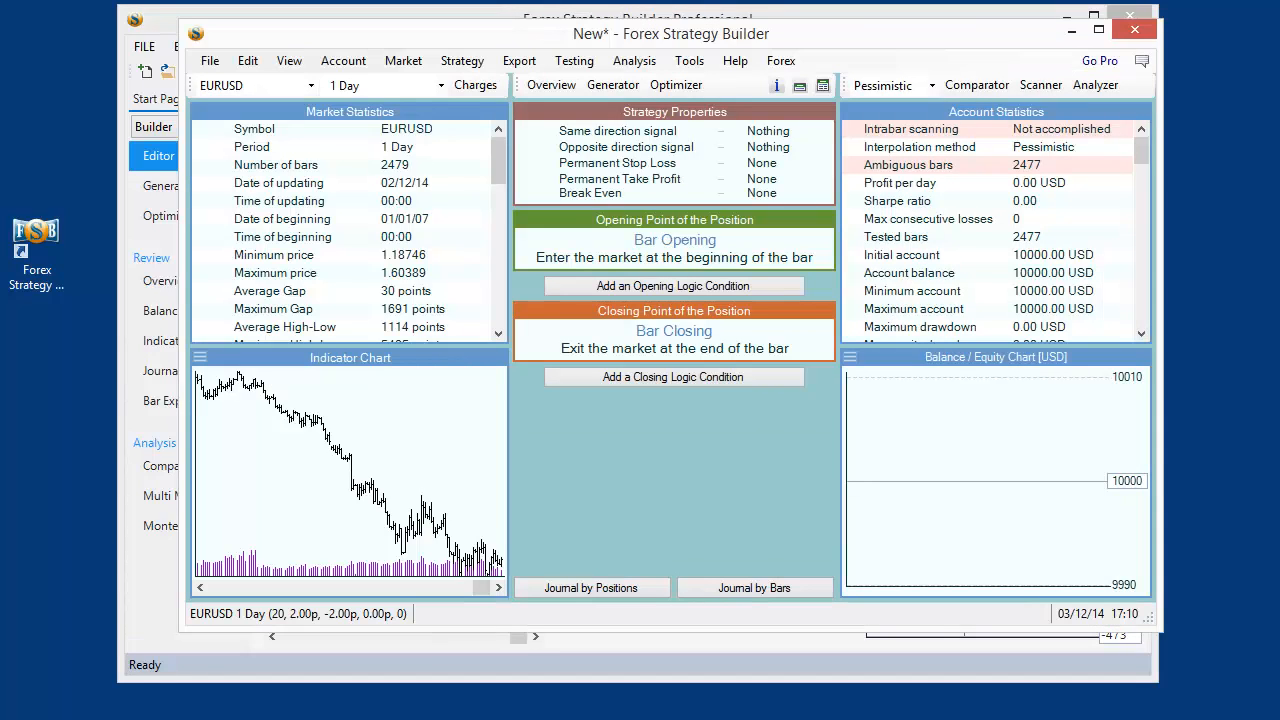
pyautogui.click(1066, 15)
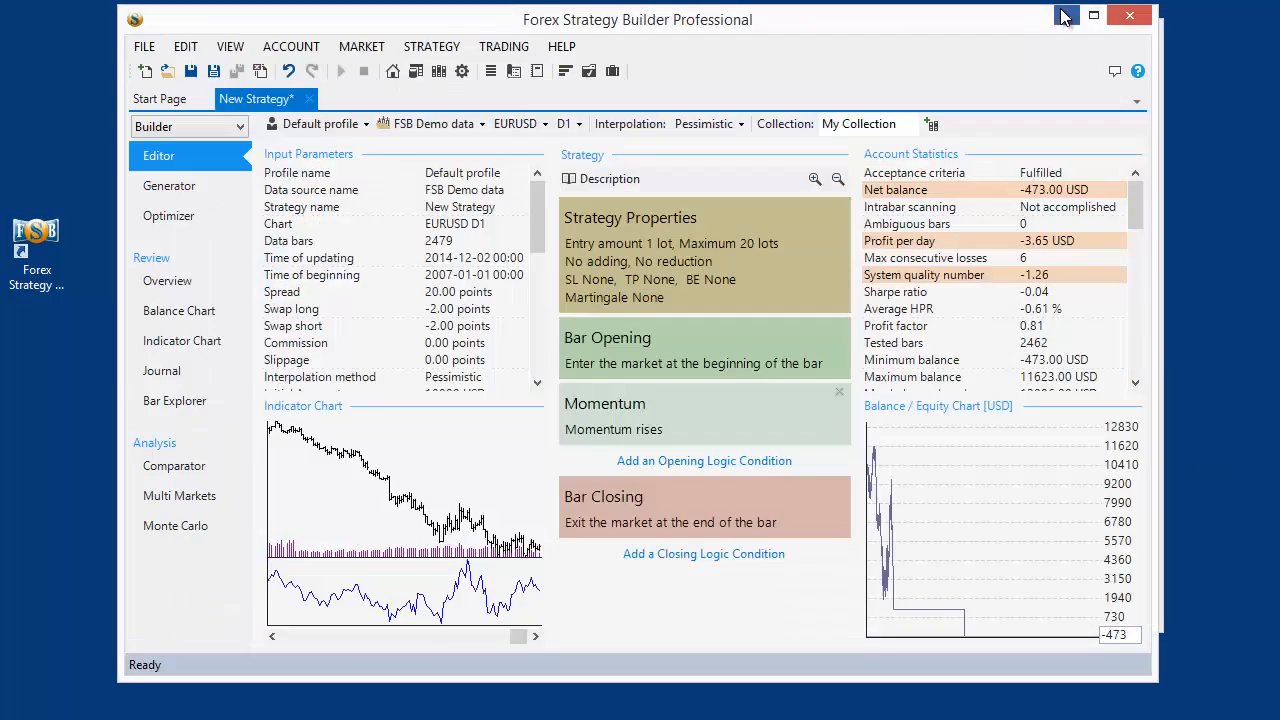
pyautogui.moveTo(1005, 38); pyautogui.dragTo(934, 30)
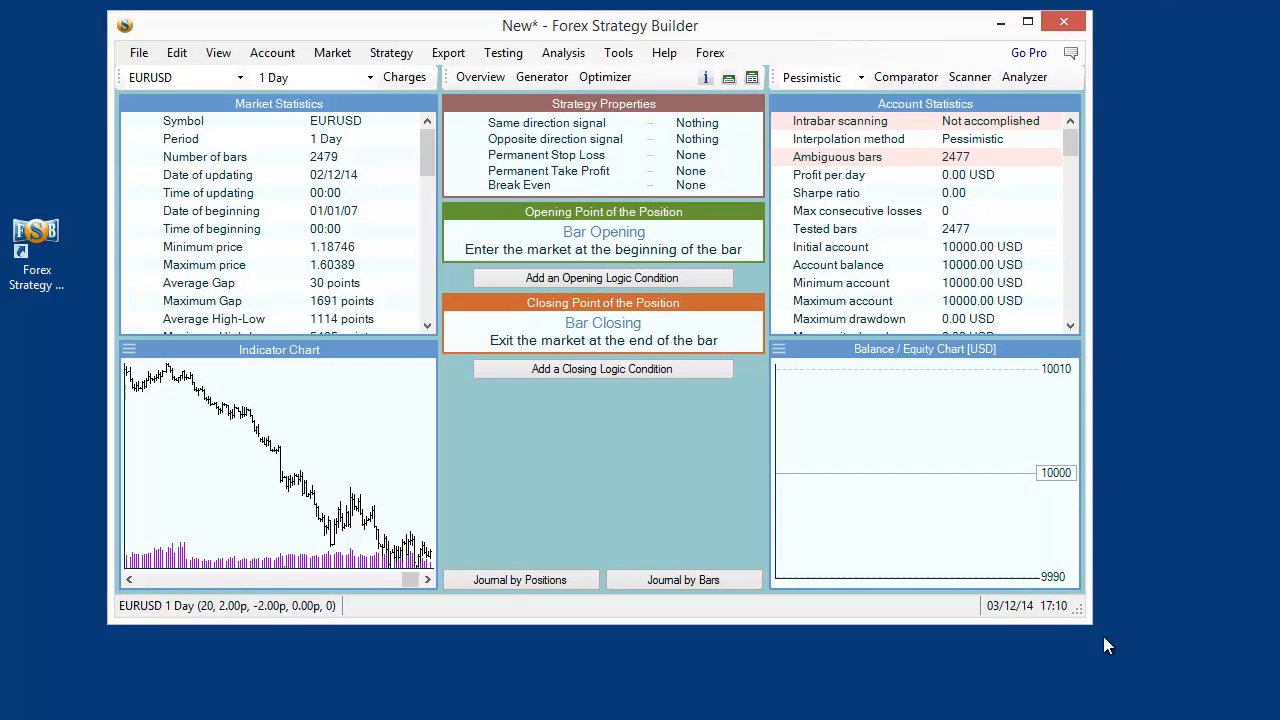
pyautogui.moveTo(1090, 623); pyautogui.dragTo(1207, 685)
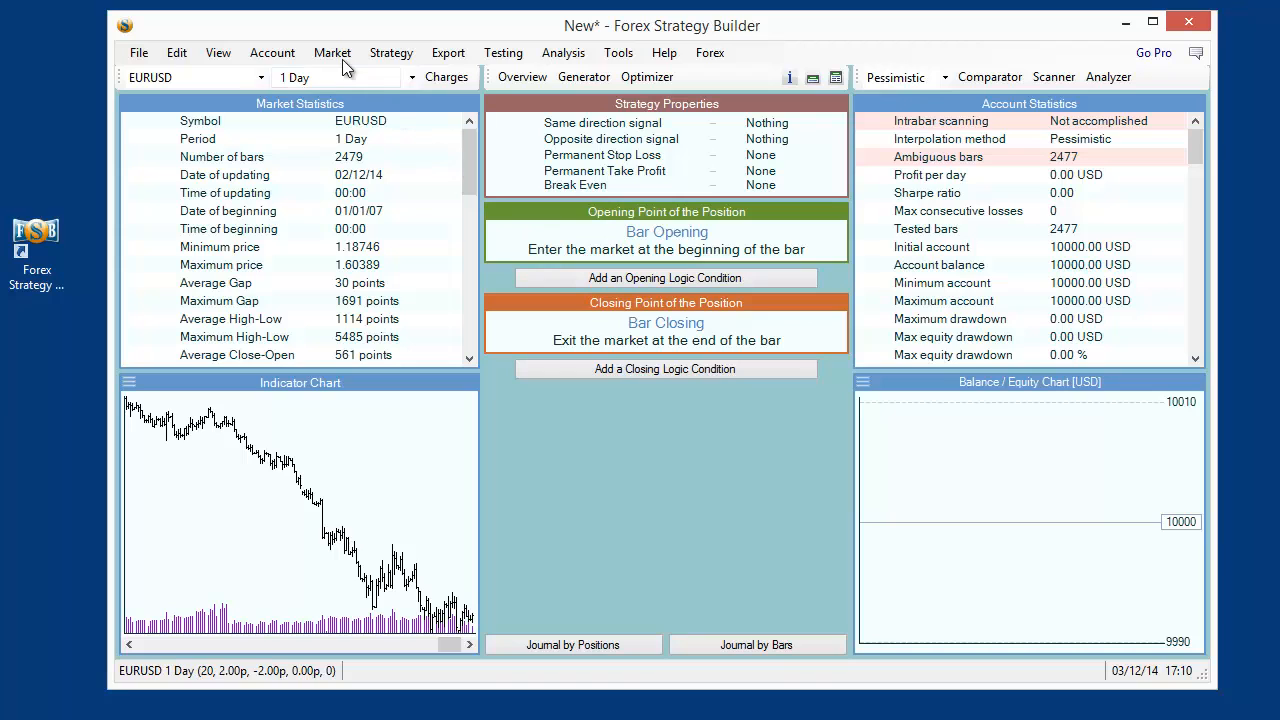
# Turn on Auto Control of "Use previous bar value", and turn it back off, confirming manual control
pyautogui.click(391, 53)
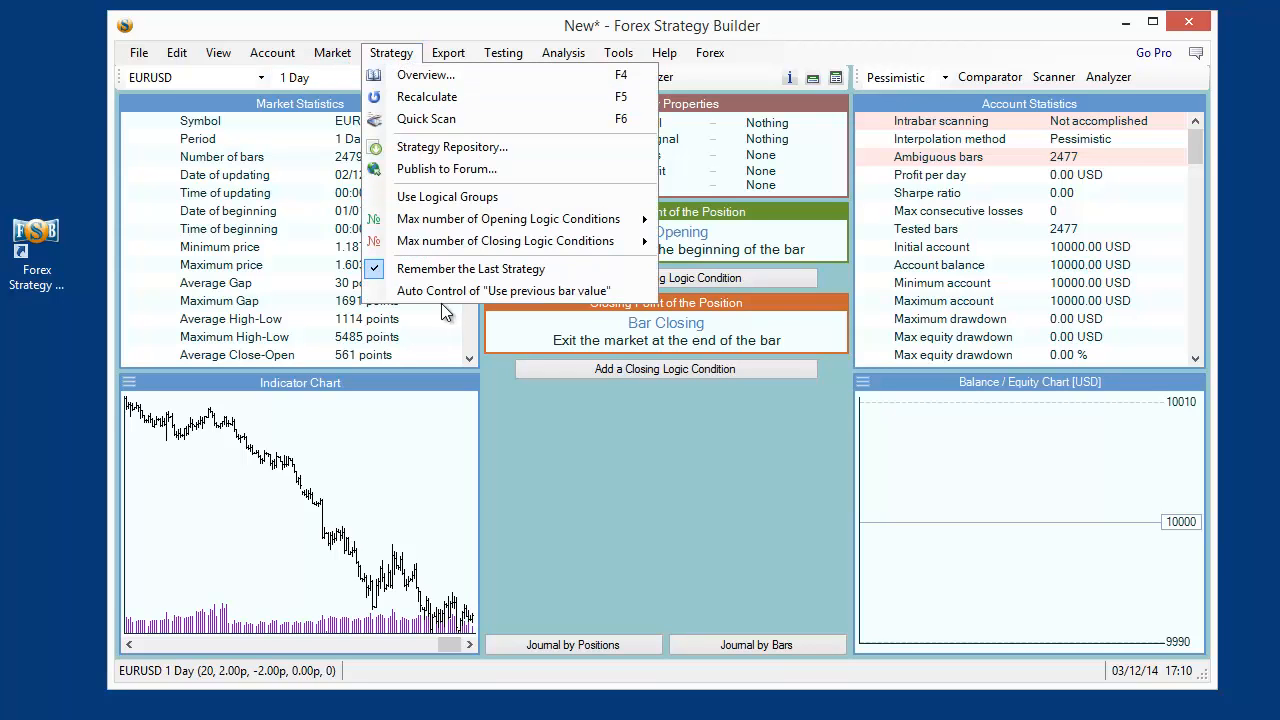
pyautogui.click(498, 288)
pyautogui.click(389, 56)
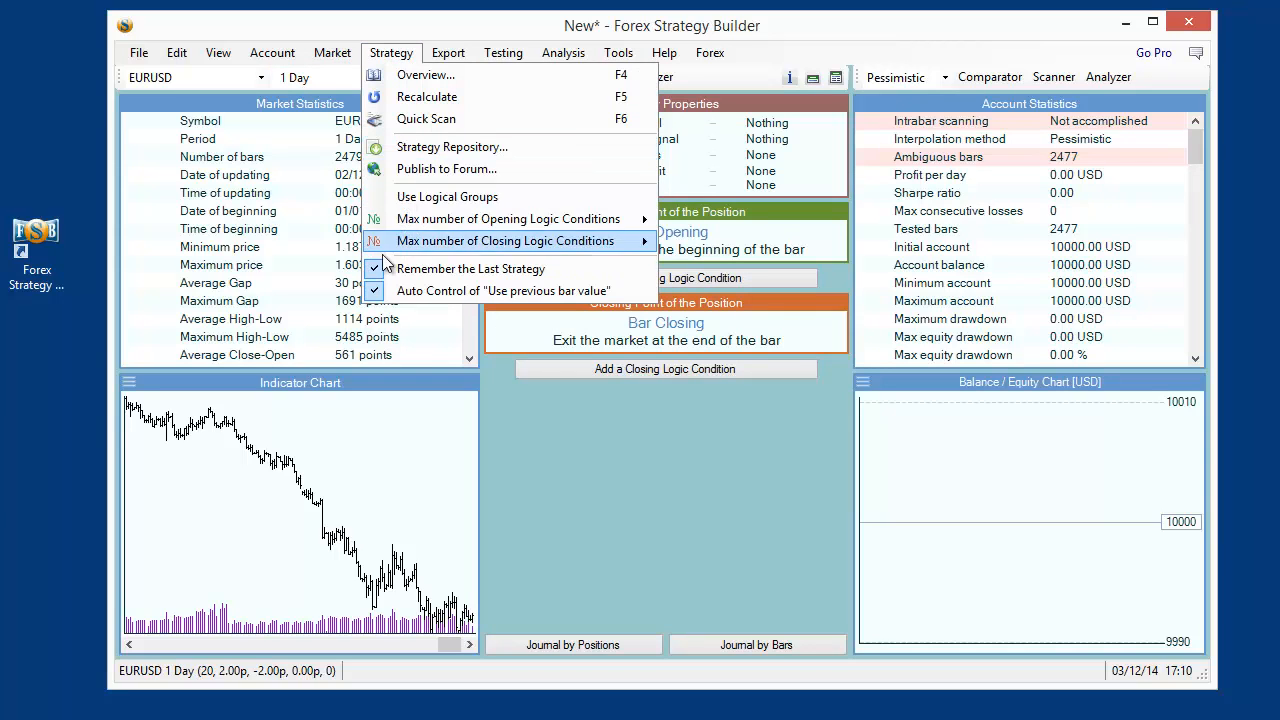
pyautogui.click(452, 292)
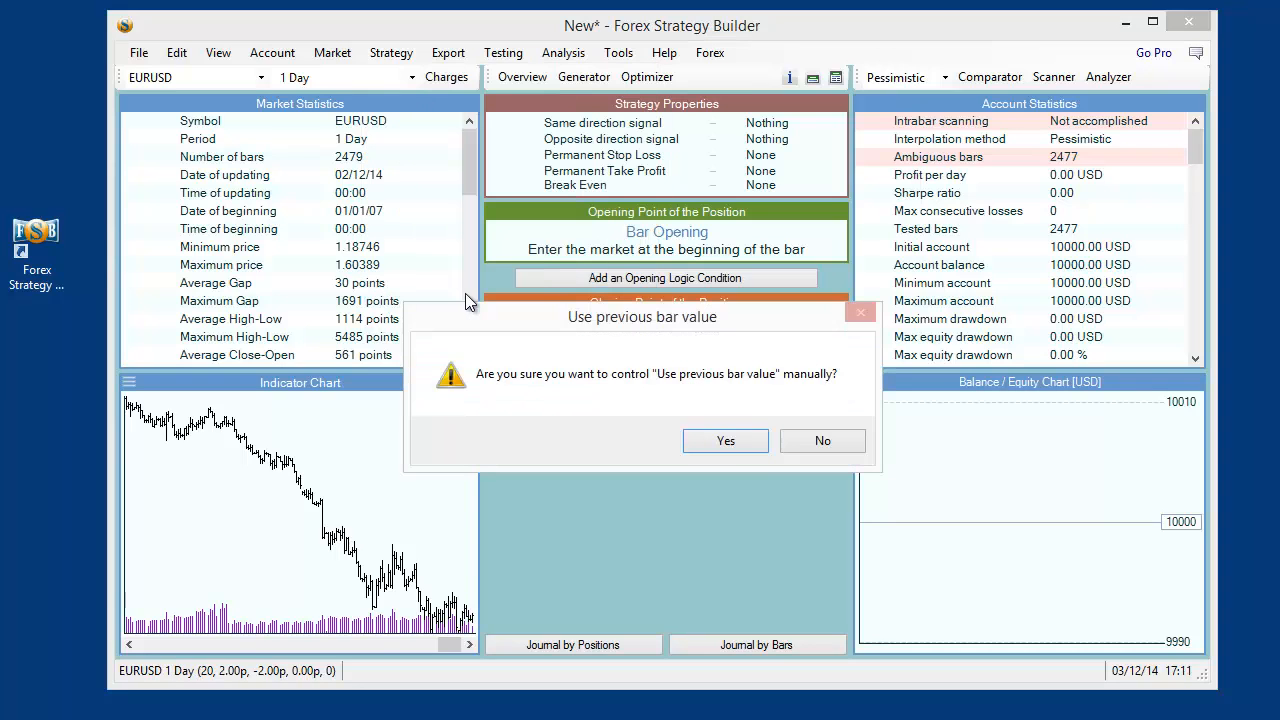
pyautogui.click(737, 441)
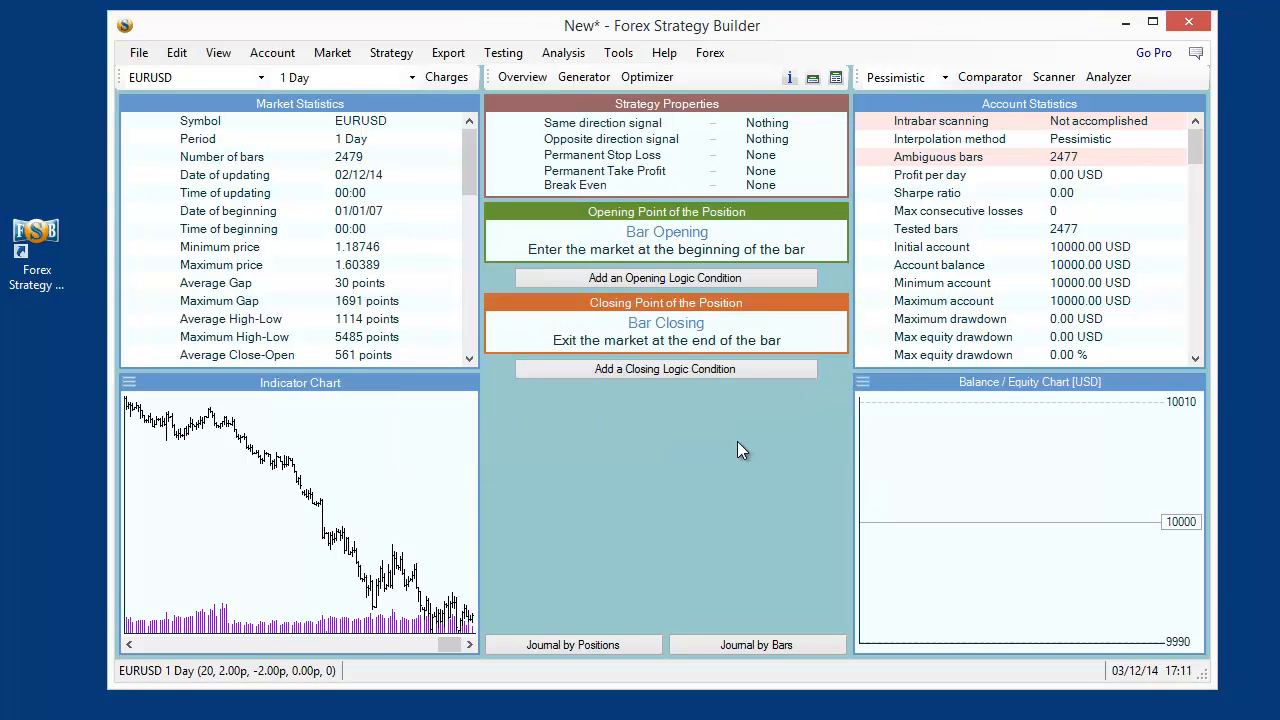
# Add an opening logic condition to the strategy and choose the Momentum indicator for it
pyautogui.click(659, 277)
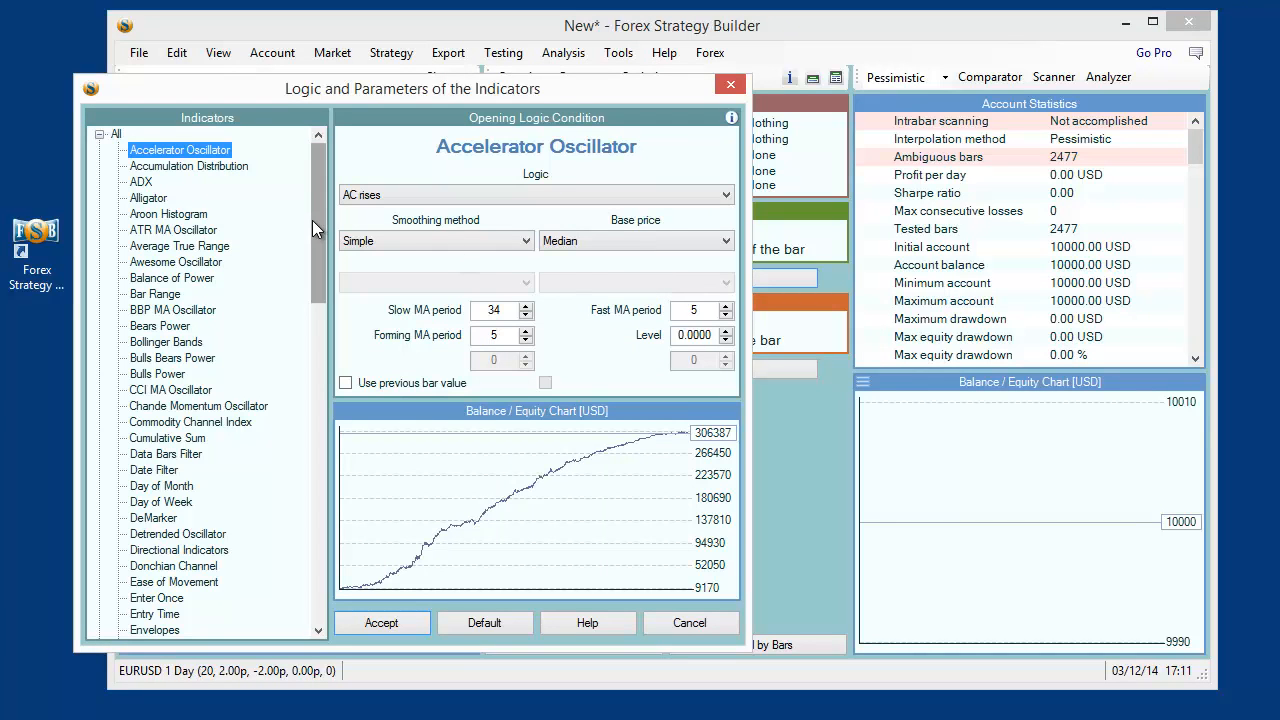
pyautogui.moveTo(312, 220); pyautogui.dragTo(325, 394)
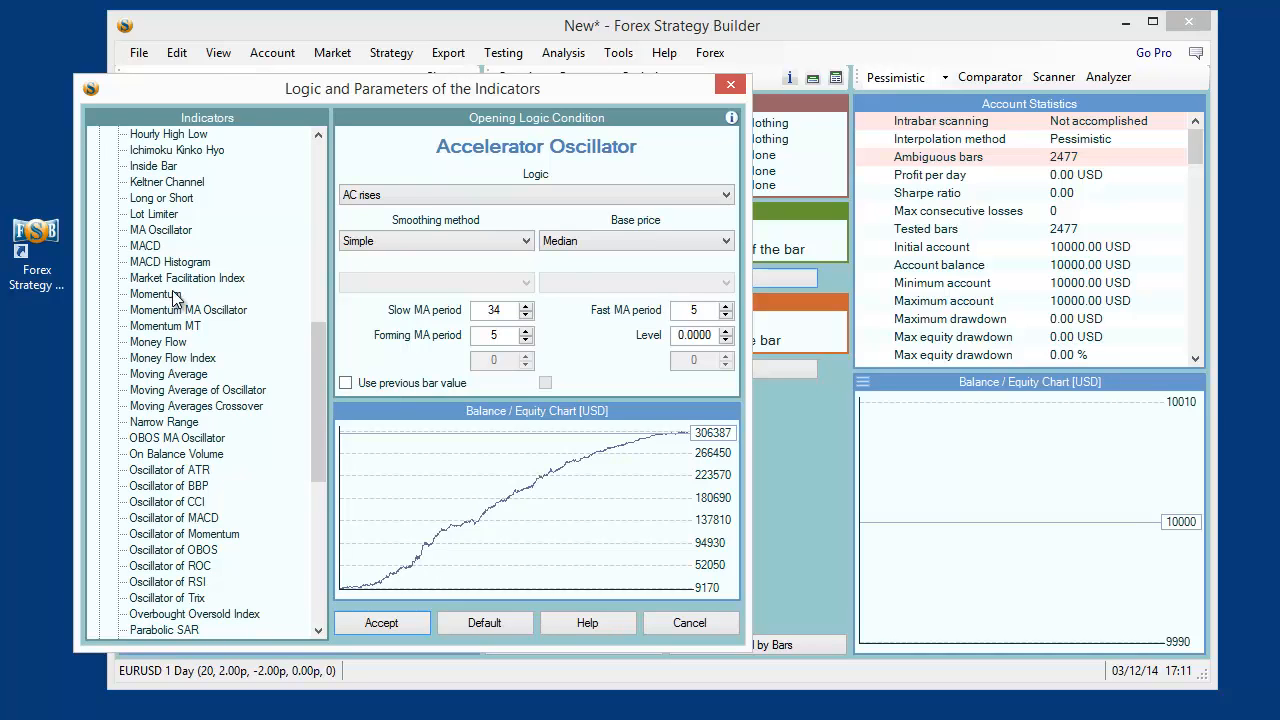
pyautogui.click(168, 294)
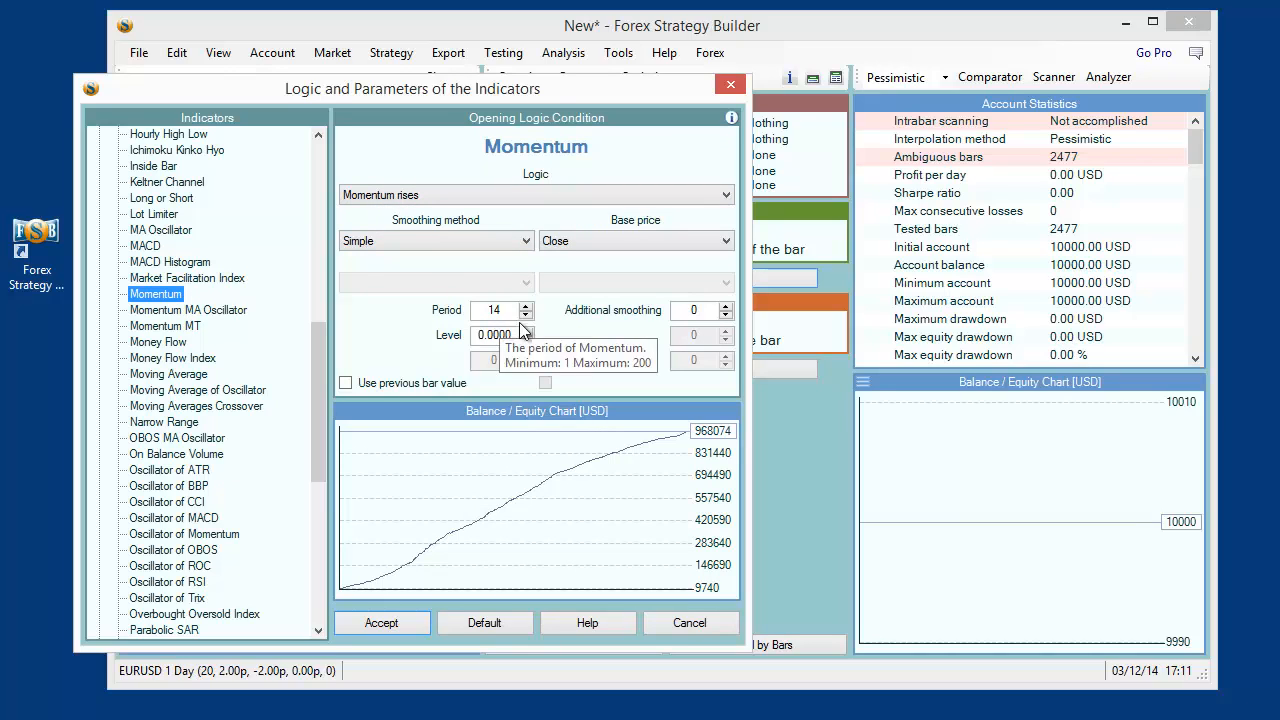
# Turn on "Use previous bar value" for the Momentum condition to compare the balance curve, and turn it back off
pyautogui.moveTo(553, 90); pyautogui.dragTo(744, 70)
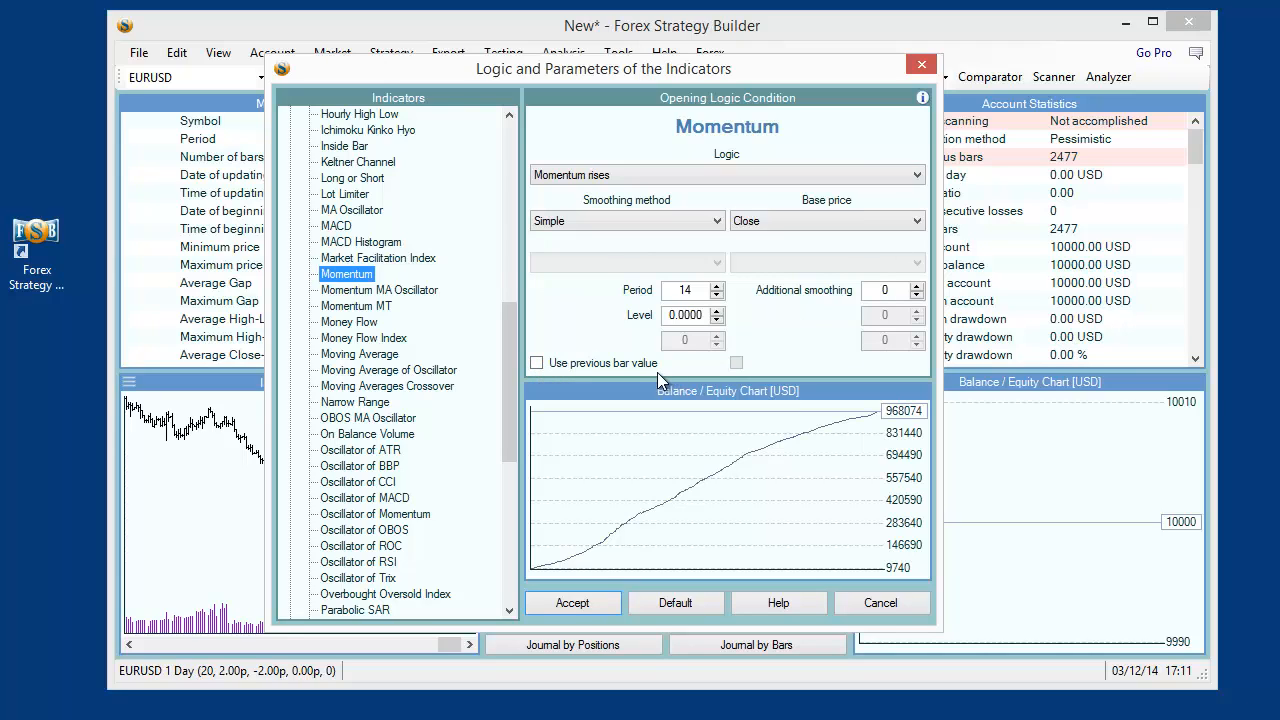
pyautogui.click(536, 363)
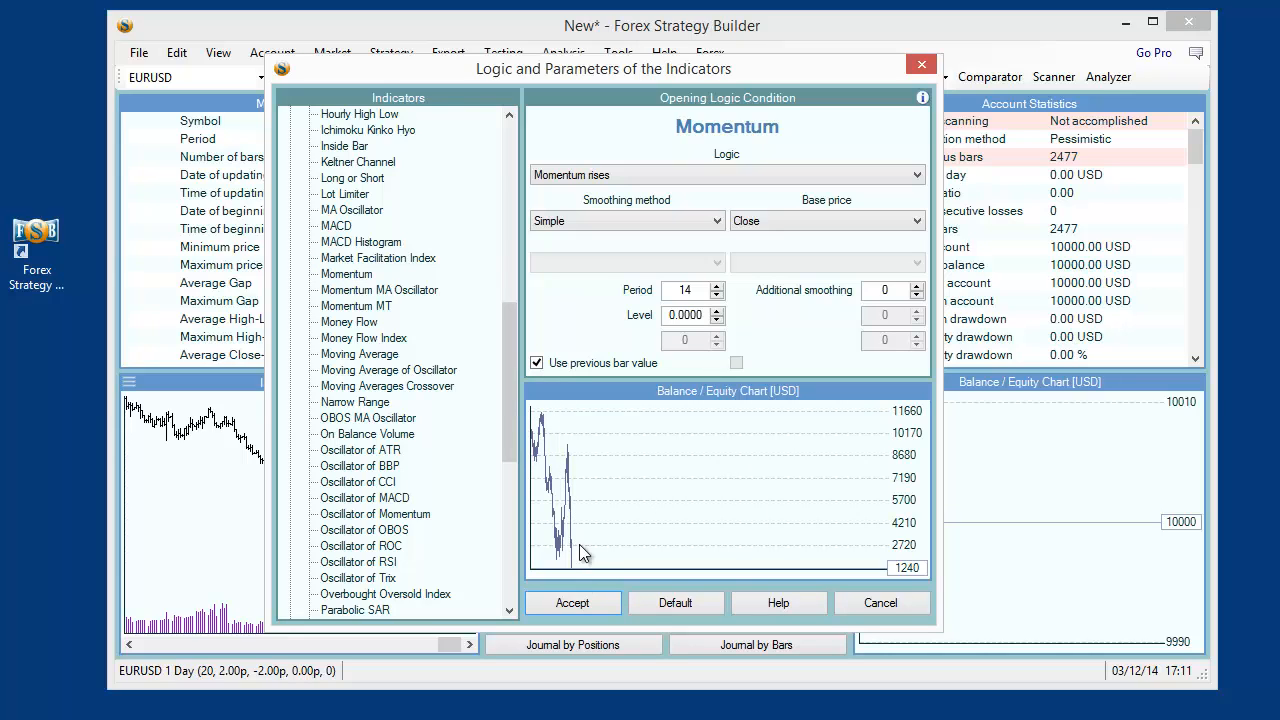
pyautogui.click(536, 364)
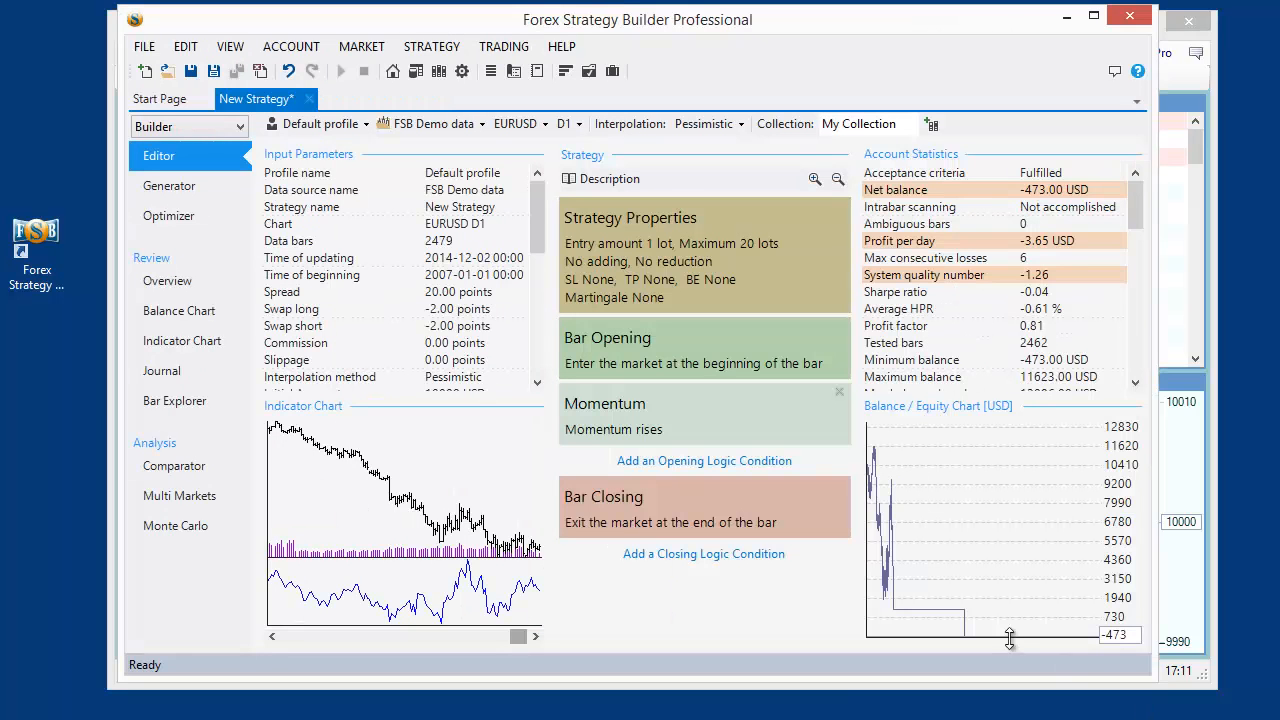
# Switch to Forex Strategy Builder Professional and examine the Momentum values and allowed entries by bar on the full indicator chart
pyautogui.click(432, 499)
pyautogui.scroll(3, 486, 455)
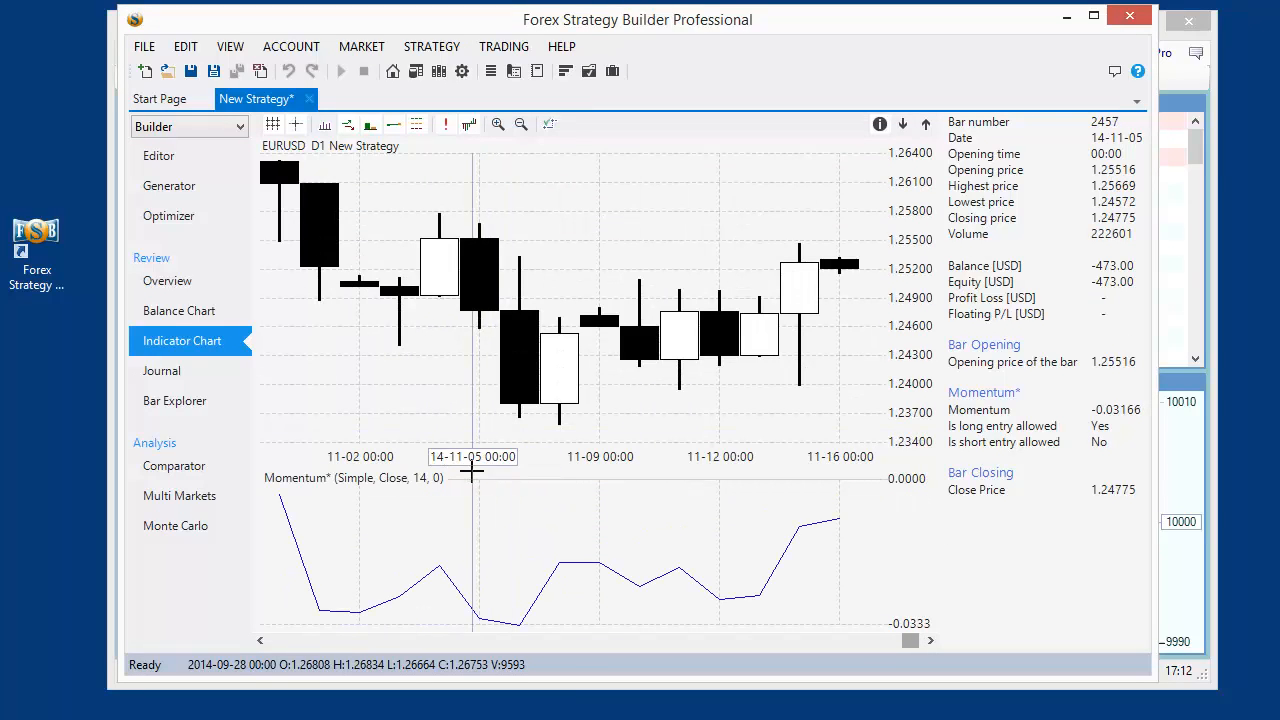
pyautogui.scroll(2, 457, 440)
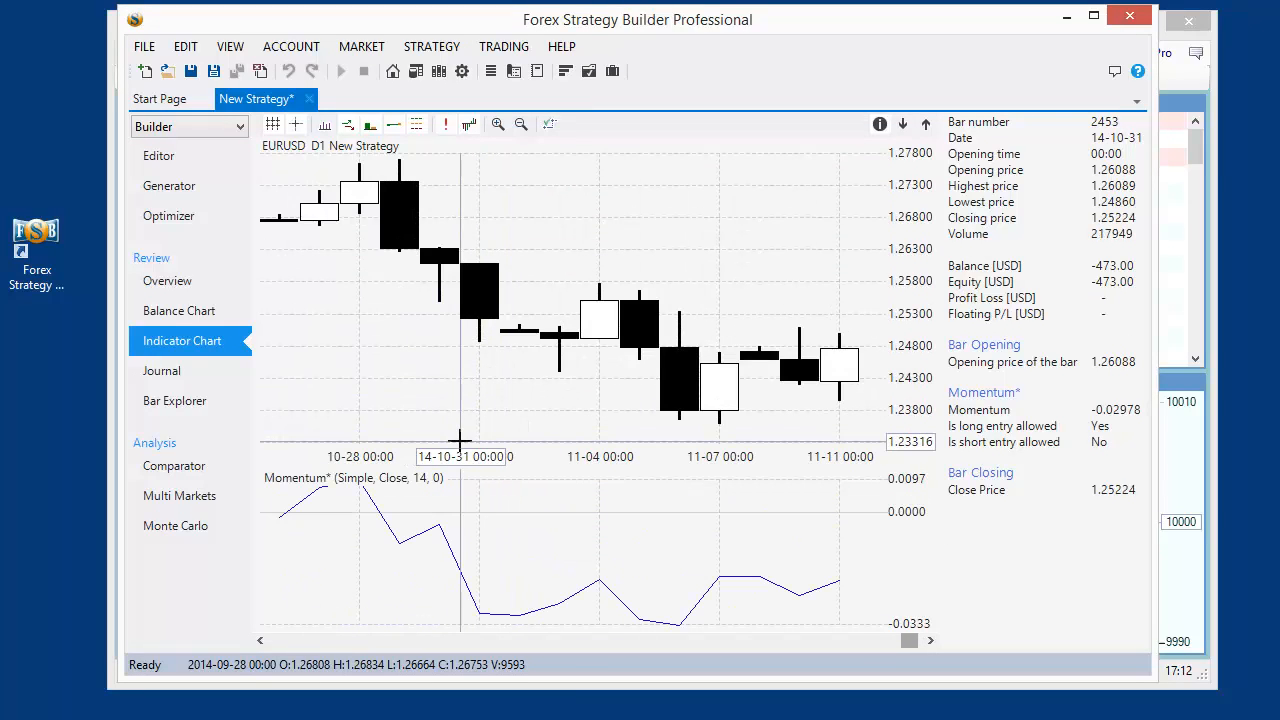
pyautogui.scroll(2, 450, 440)
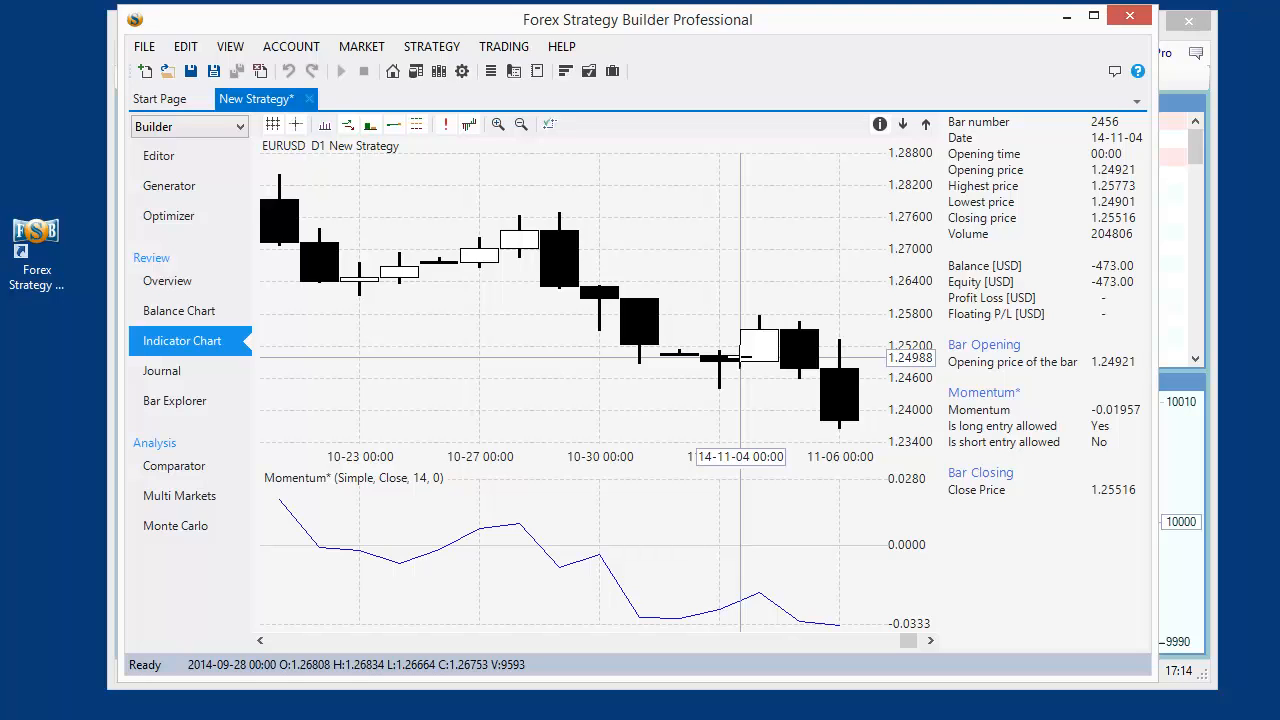
# Return to the strategy editor and inspect "Use previous bar value" among the Momentum condition's advanced parameters
pyautogui.click(158, 155)
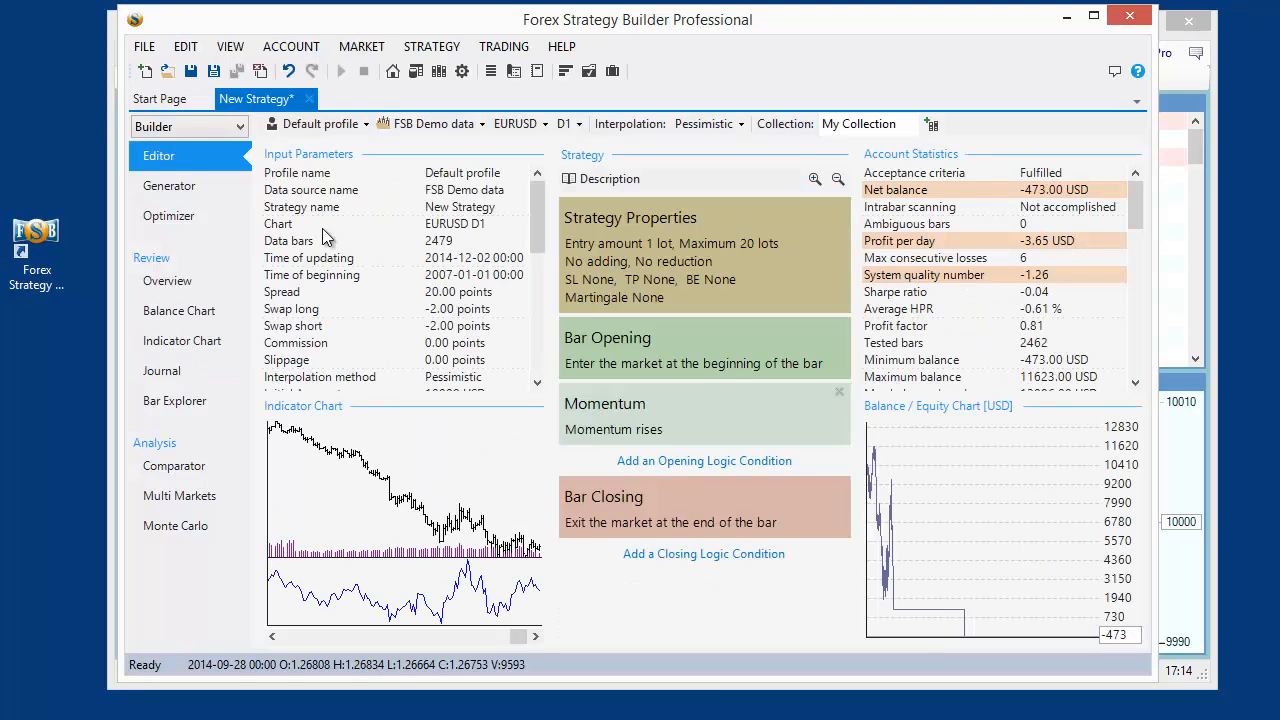
pyautogui.click(696, 412)
pyautogui.scroll(-5, 449, 595)
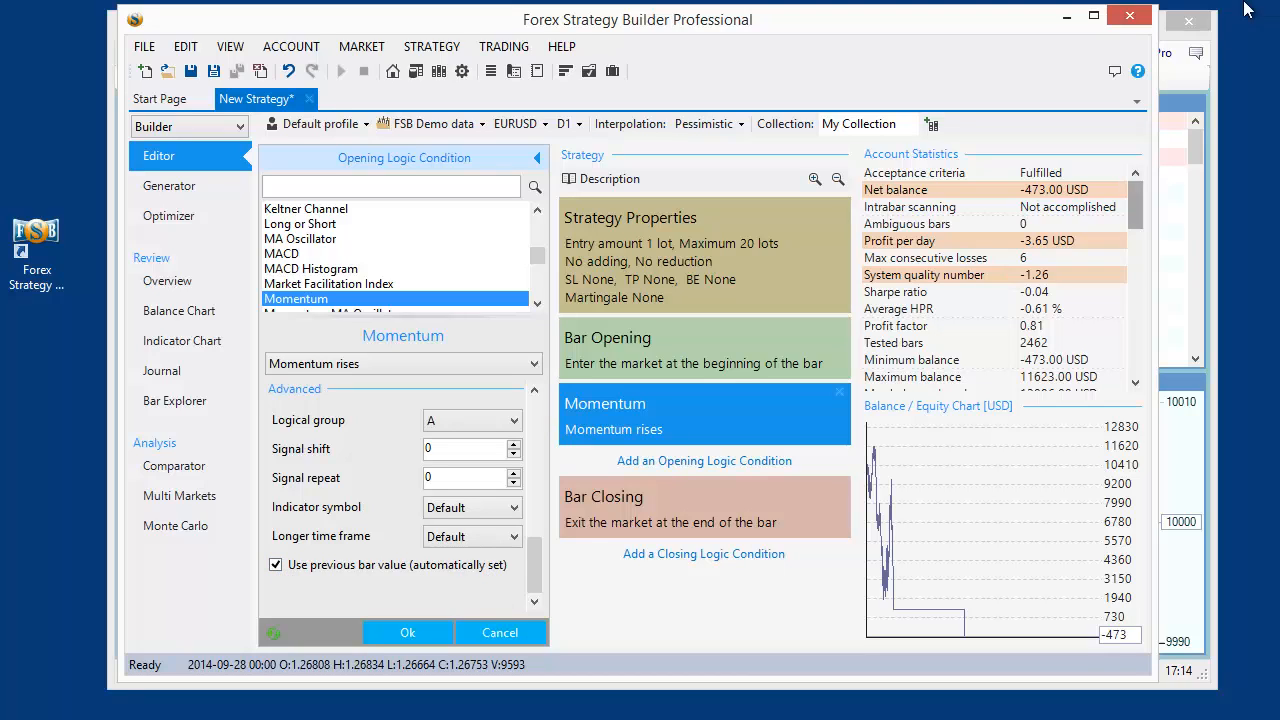
# Return to the classic Forex Strategy Builder, turn on "Use previous bar value" for the Momentum condition, and accept the condition
pyautogui.click(1064, 20)
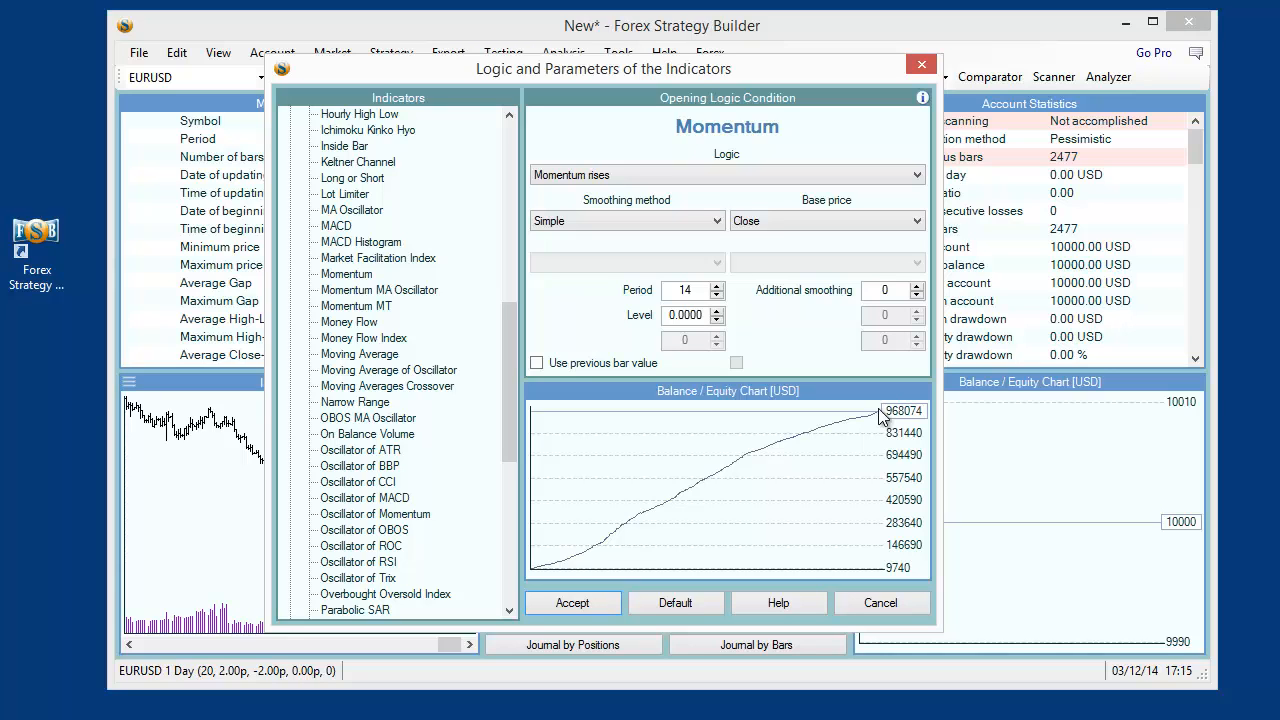
pyautogui.moveTo(791, 75); pyautogui.dragTo(853, 82)
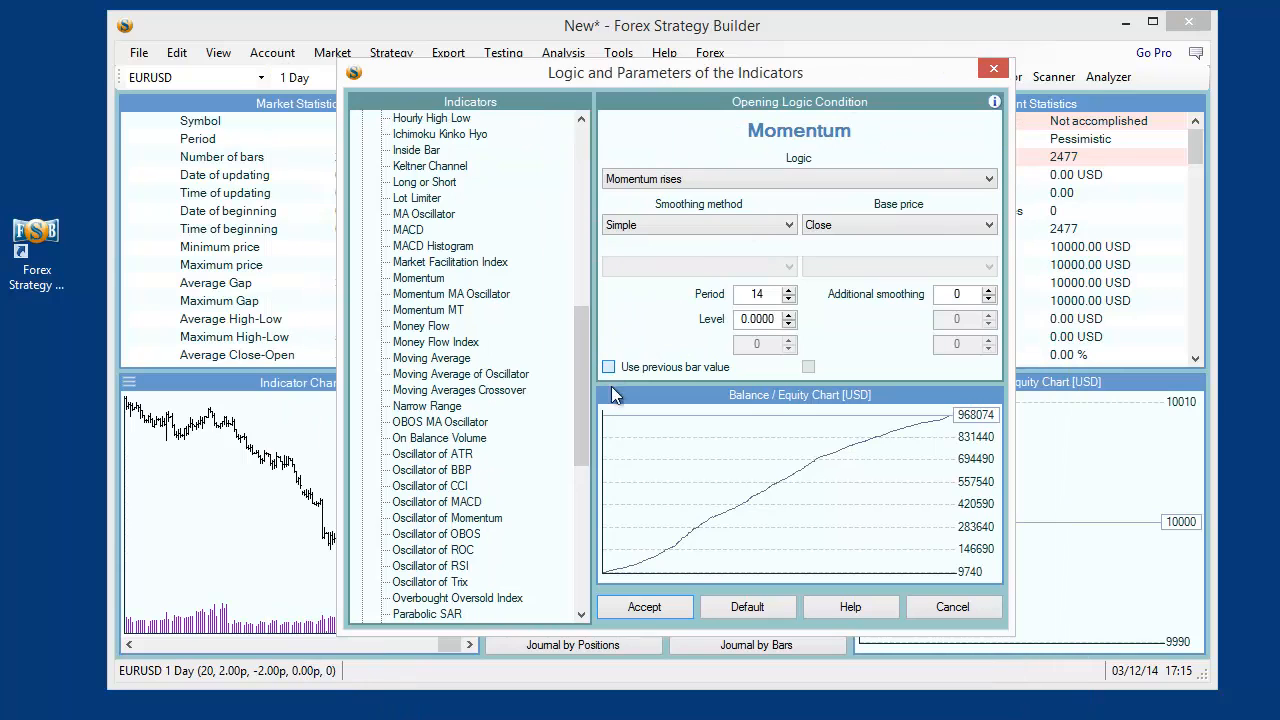
pyautogui.click(651, 613)
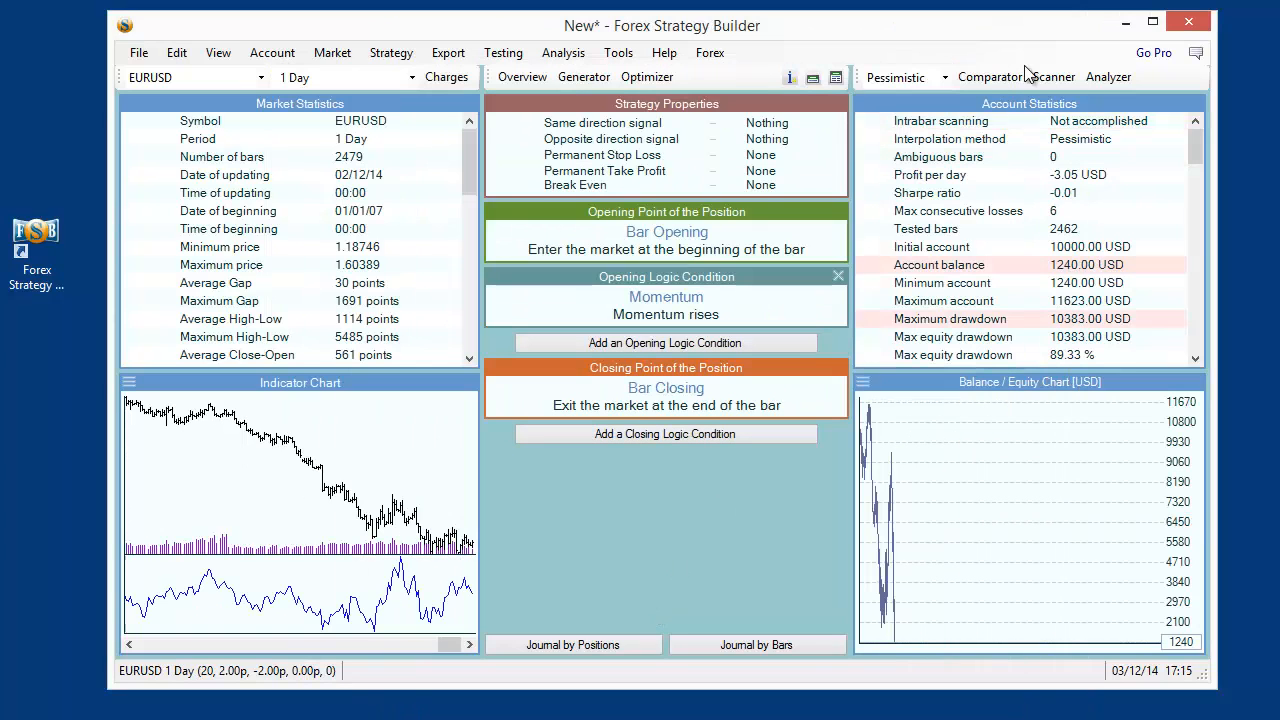
# Minimize the classic window and accept the open Momentum condition in Forex Strategy Builder Professional
pyautogui.click(1125, 23)
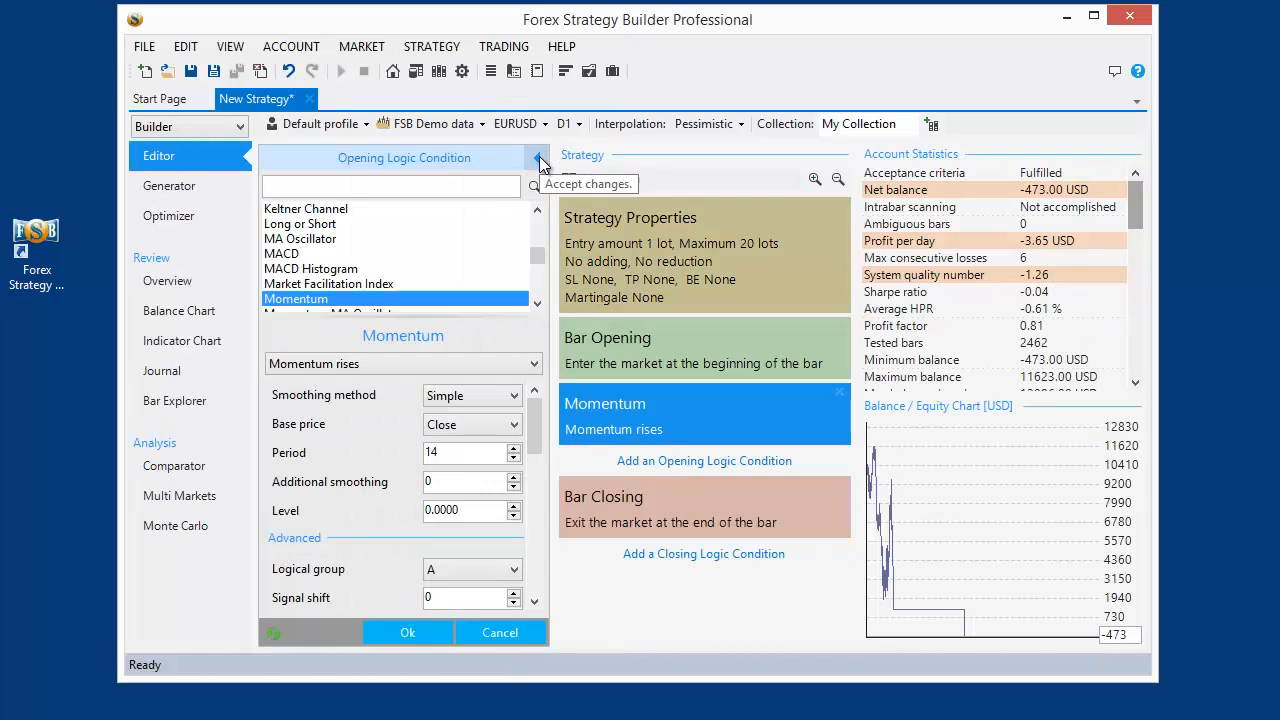
pyautogui.click(537, 158)
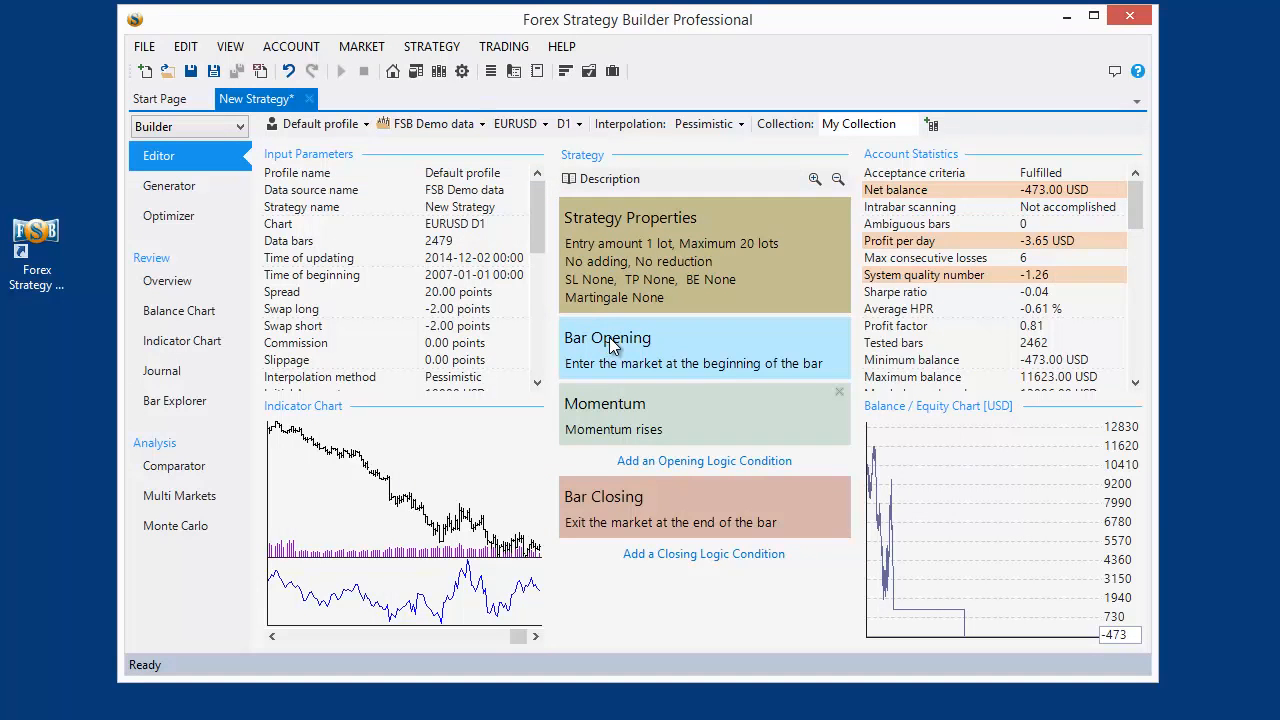
pyautogui.moveTo(615, 345)
# Reopen the Momentum condition and set its base price to Open
pyautogui.click(599, 420)
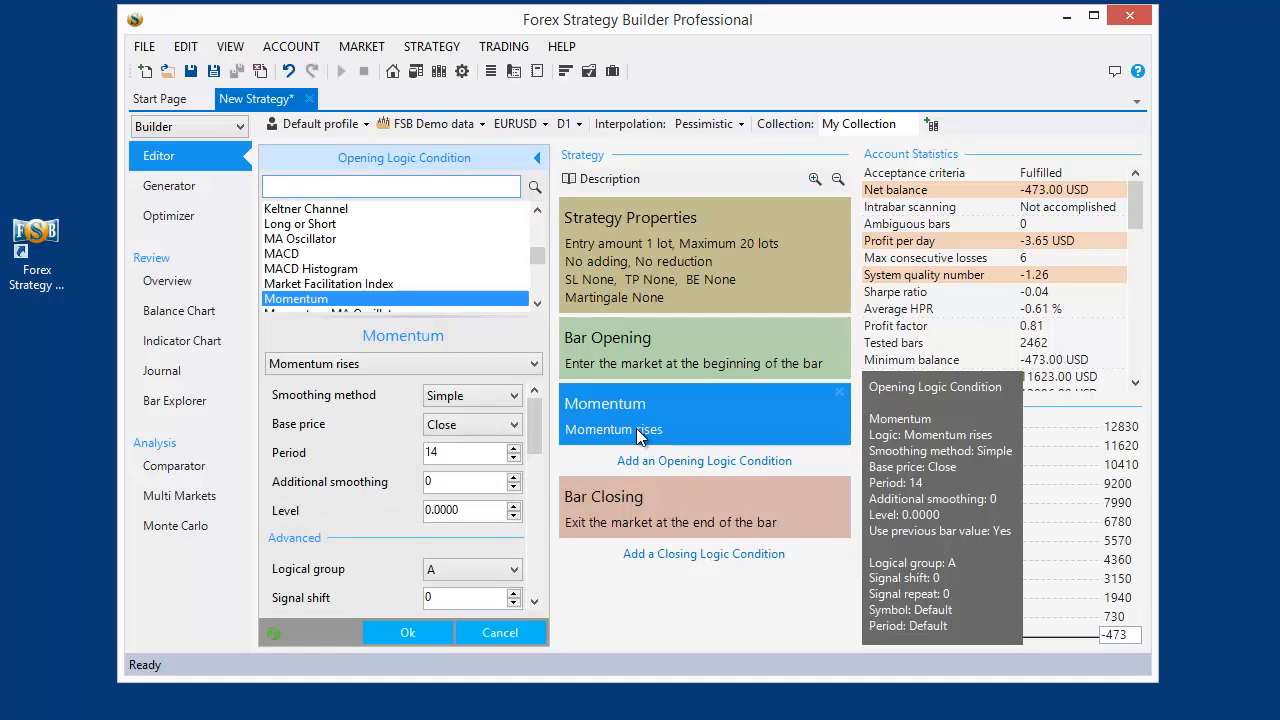
pyautogui.click(475, 397)
pyautogui.click(481, 400)
pyautogui.click(484, 426)
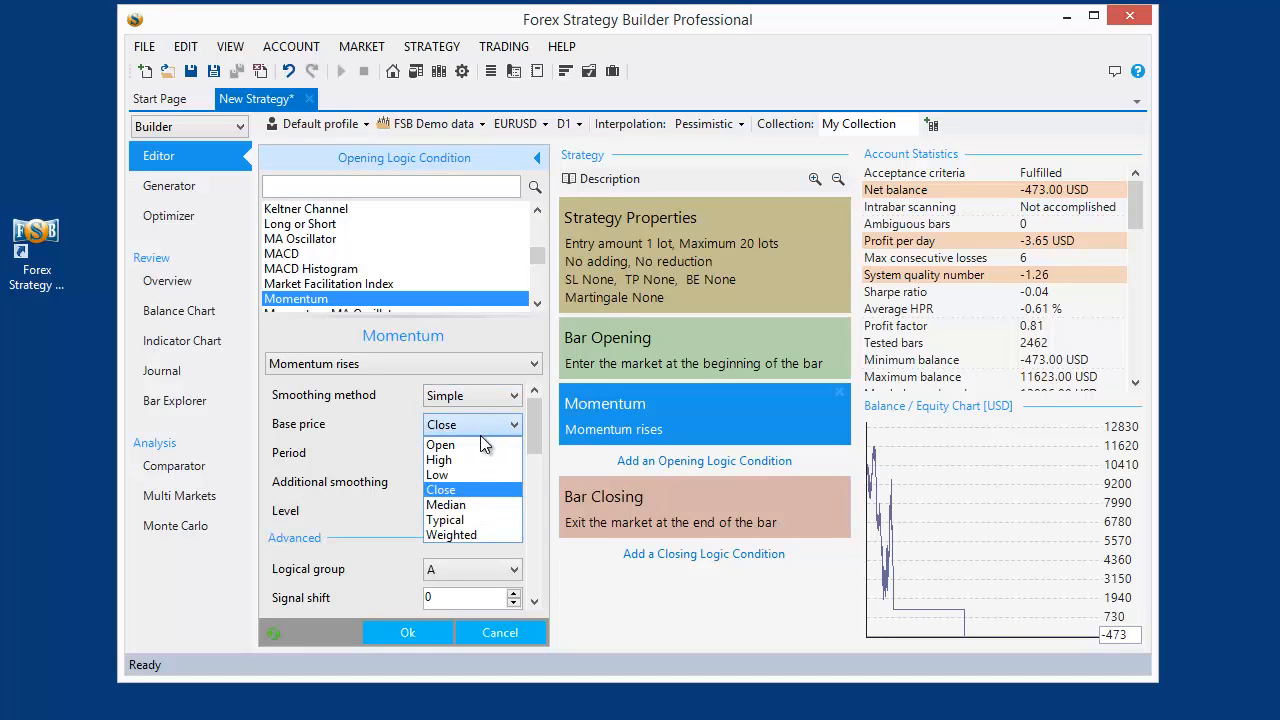
pyautogui.click(481, 443)
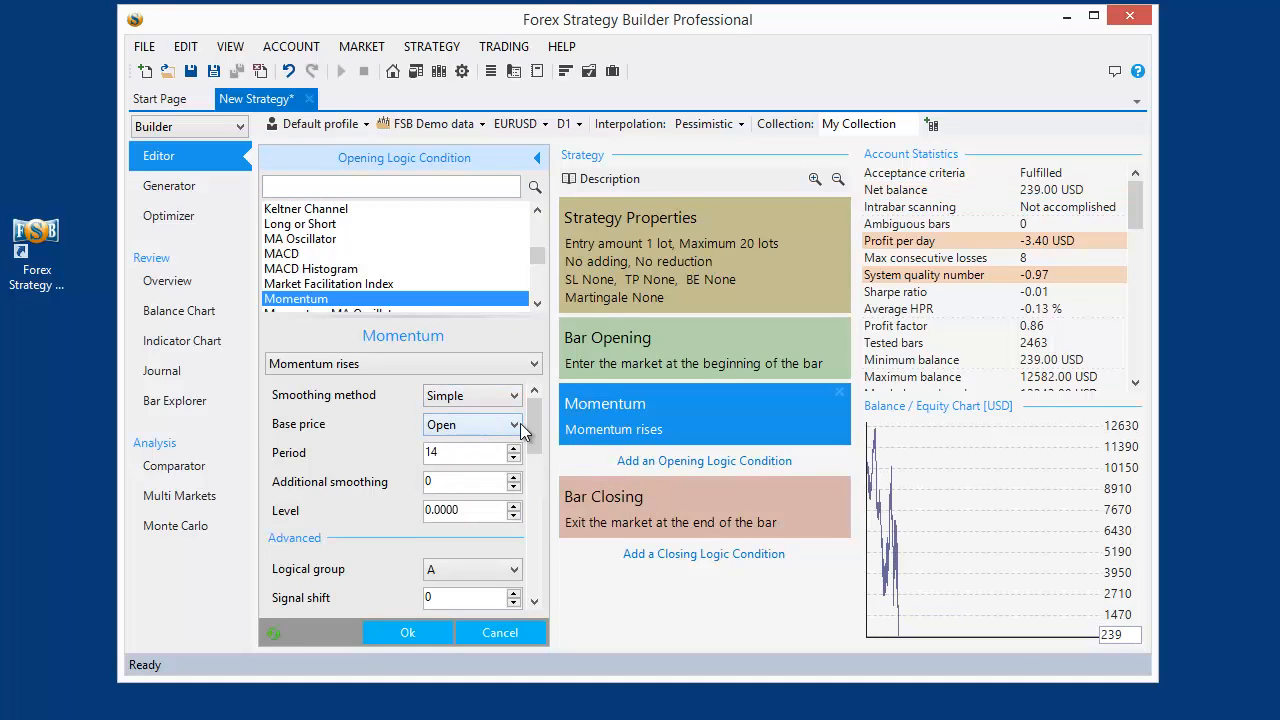
# Compare the Momentum condition's automatic "Use previous bar value" setting with its base price and the Bar Opening entry
pyautogui.moveTo(534, 423); pyautogui.dragTo(535, 584)
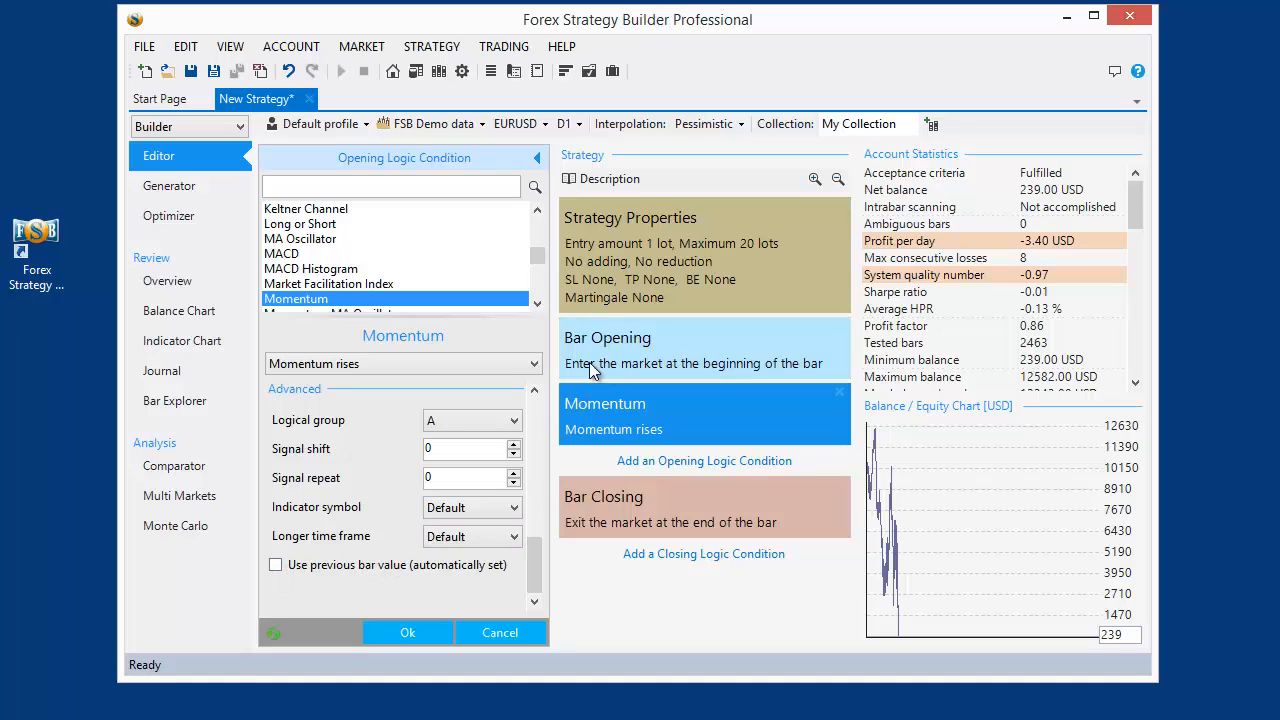
pyautogui.moveTo(592, 370)
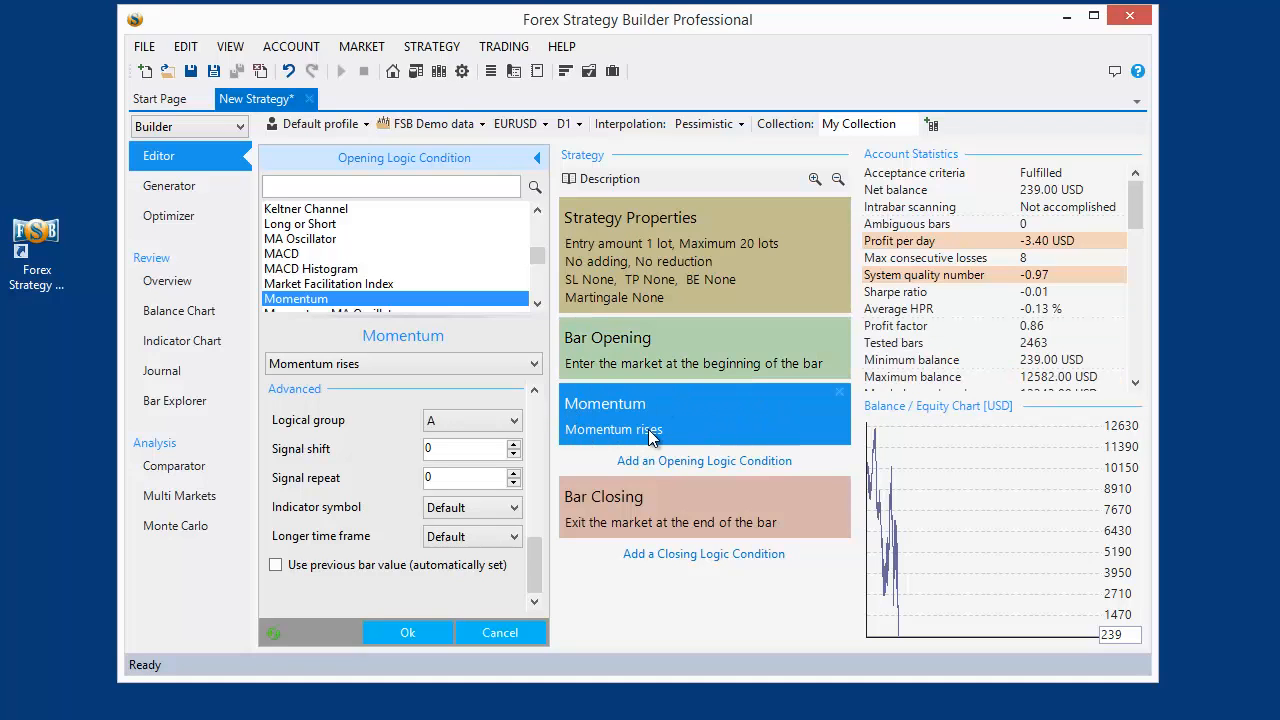
pyautogui.moveTo(533, 560); pyautogui.dragTo(537, 425)
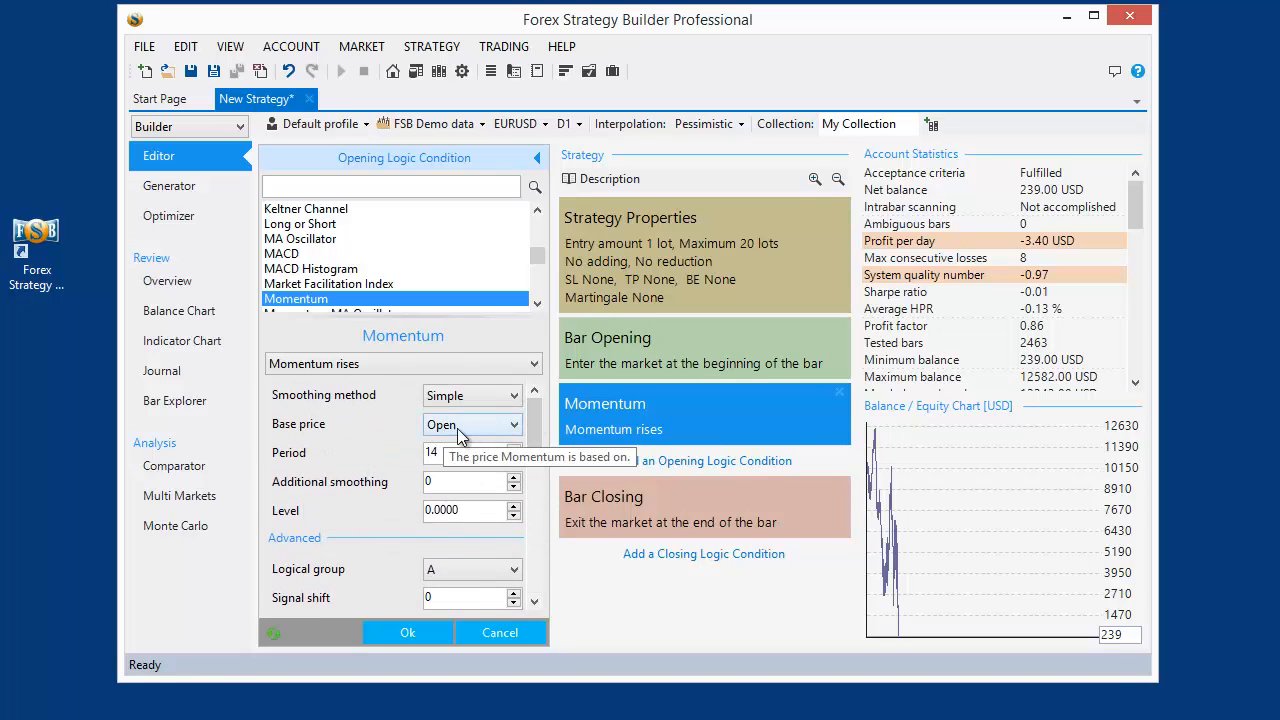
pyautogui.moveTo(532, 428); pyautogui.dragTo(534, 553)
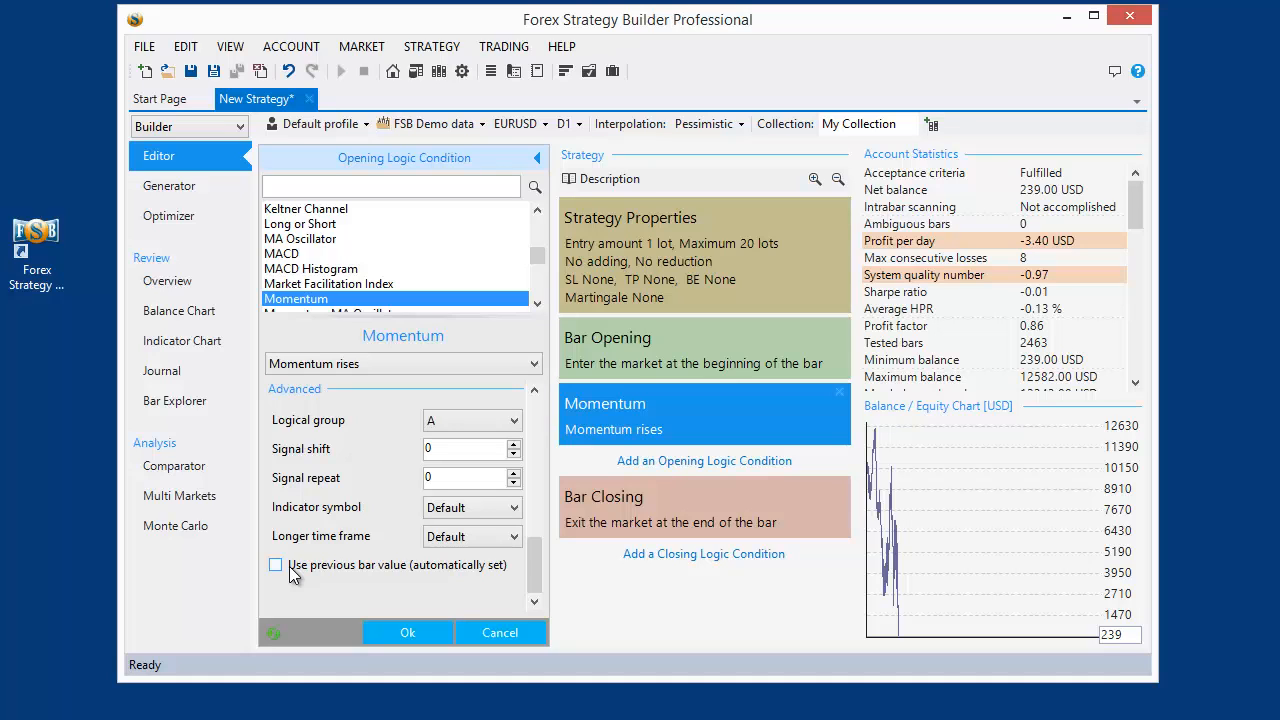
pyautogui.moveTo(532, 576); pyautogui.dragTo(531, 431)
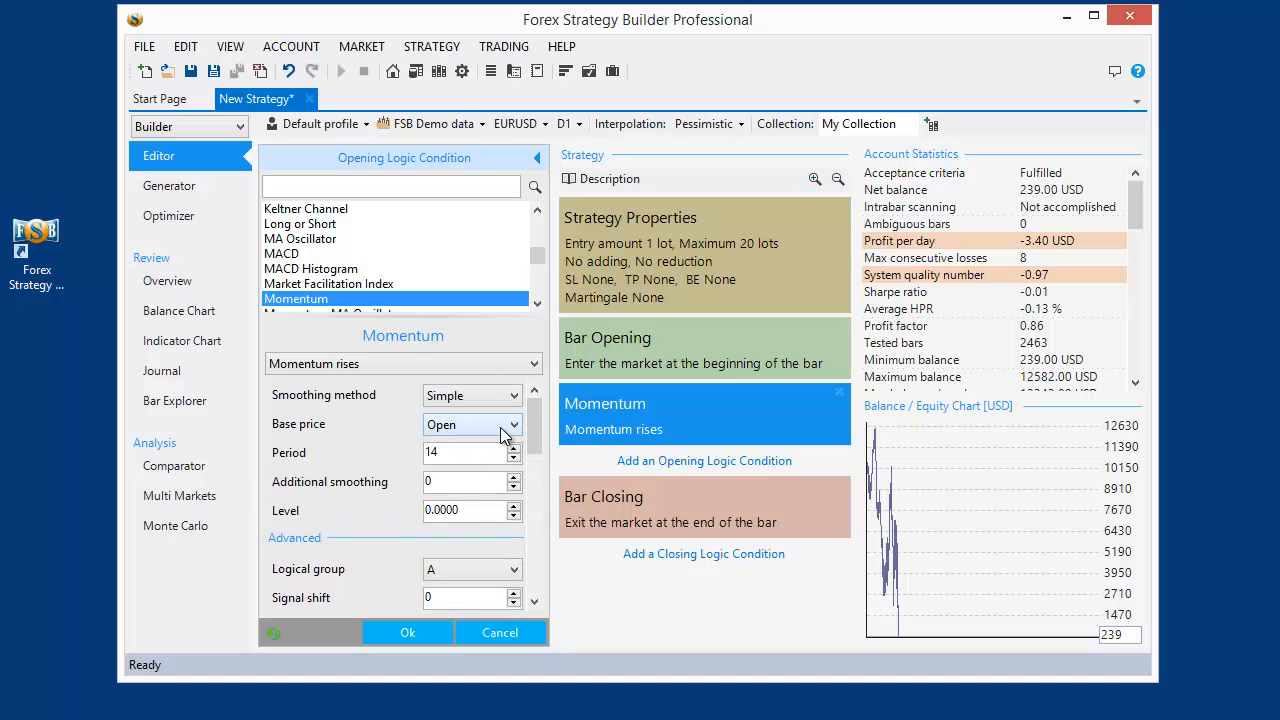
# Set the Momentum condition's base price back to Close and check the "Use previous bar value" setting
pyautogui.click(505, 433)
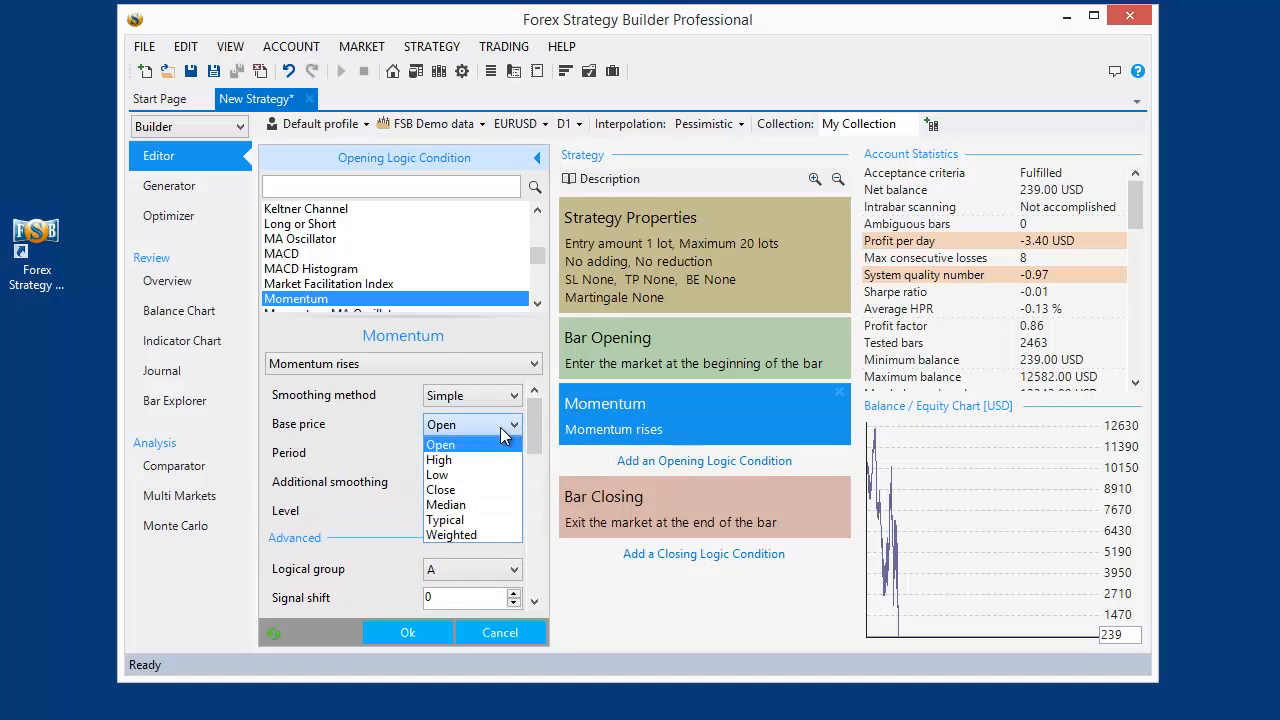
pyautogui.click(486, 490)
pyautogui.moveTo(531, 430); pyautogui.dragTo(534, 575)
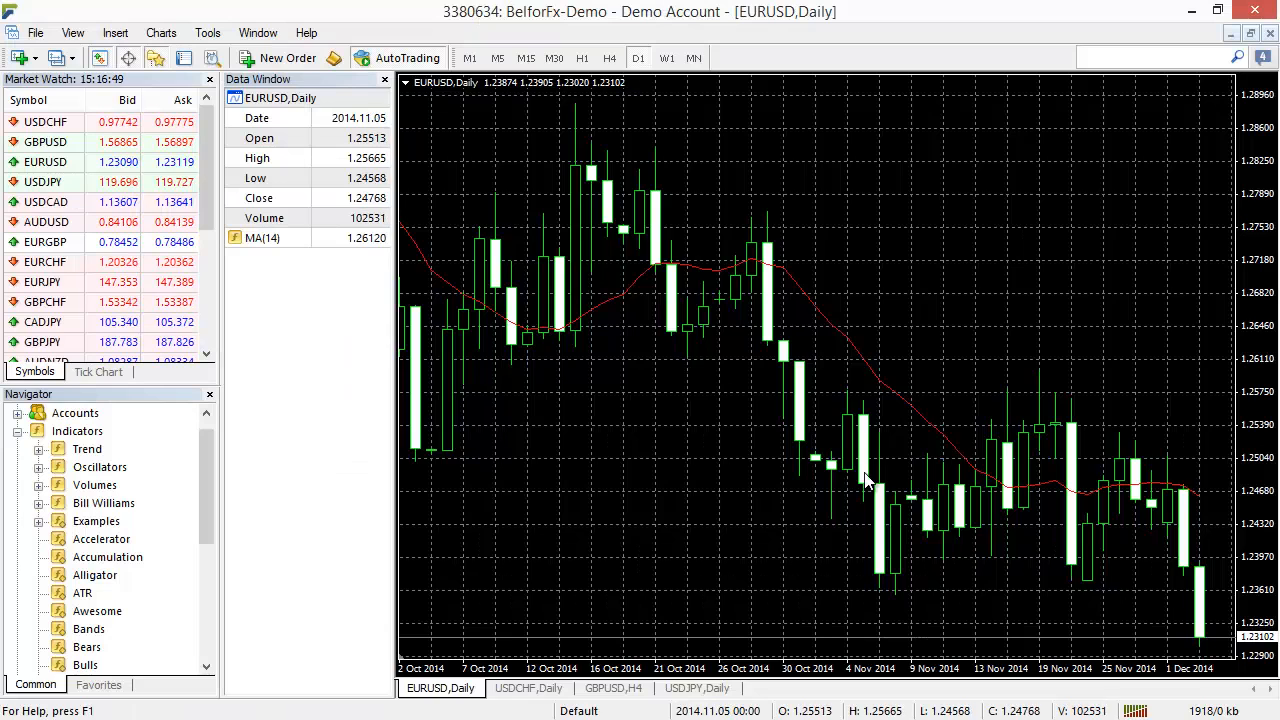
# Switch to MetaTrader and examine the EURUSD daily chart with its moving average across recent bars and the earliest history
pyautogui.scroll(5, 866, 472)
pyautogui.scroll(5, 864, 465)
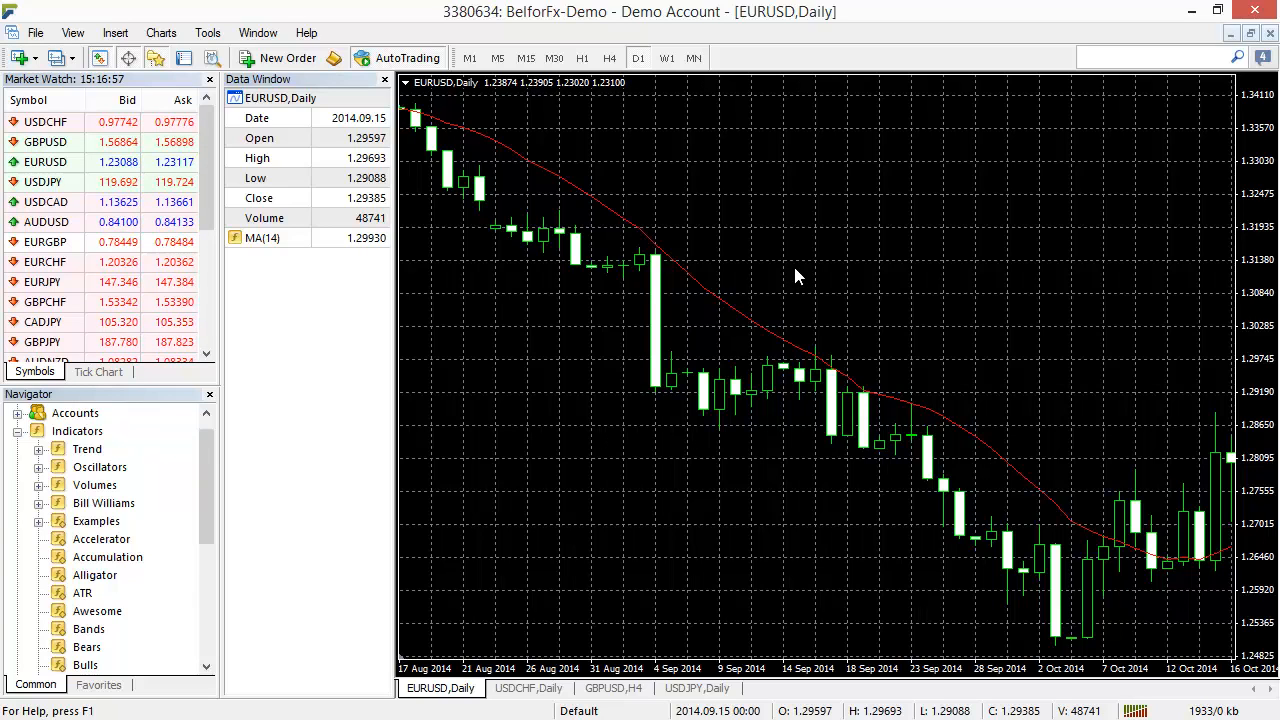
pyautogui.press('Home')
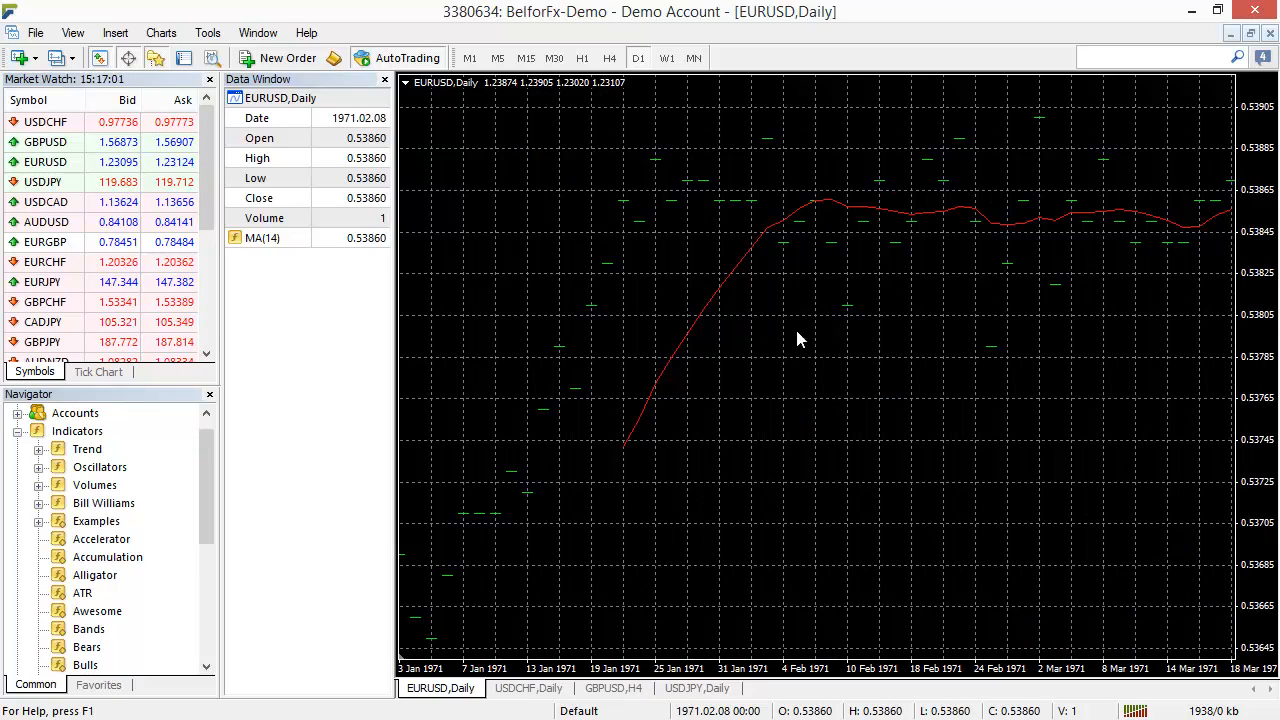
pyautogui.scroll(-5, 795, 340)
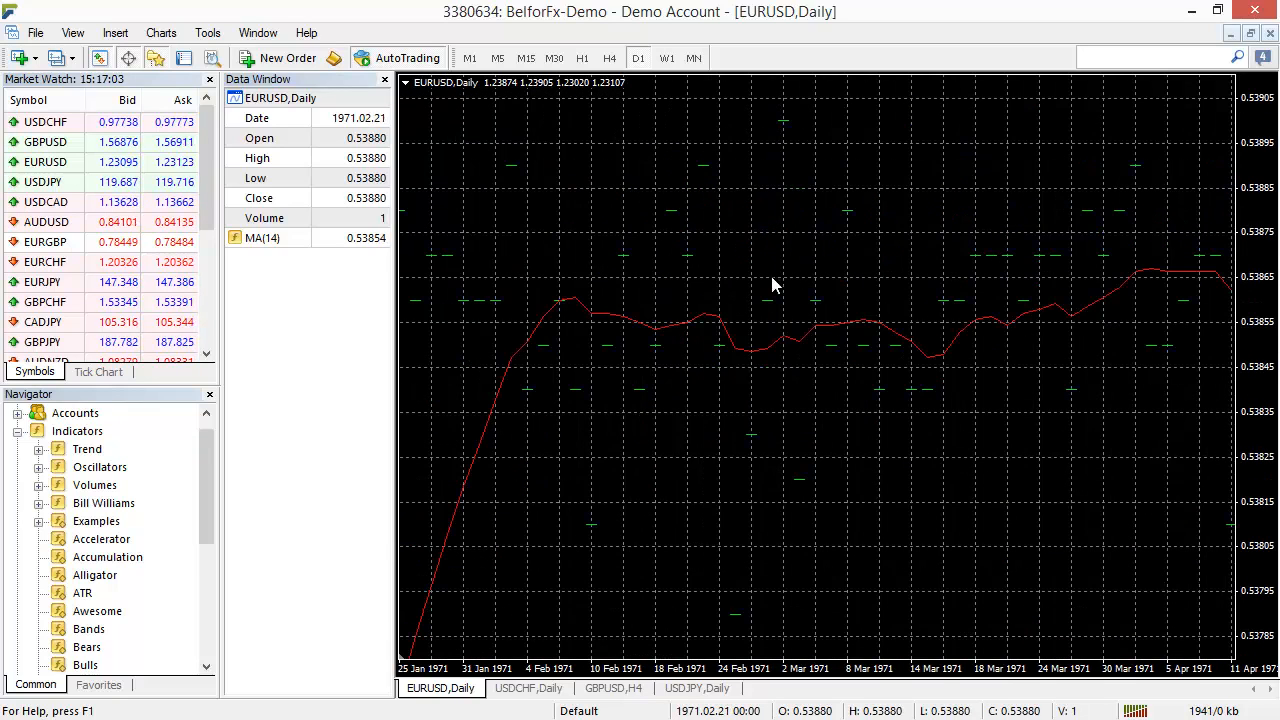
pyautogui.scroll(-15, 899, 403)
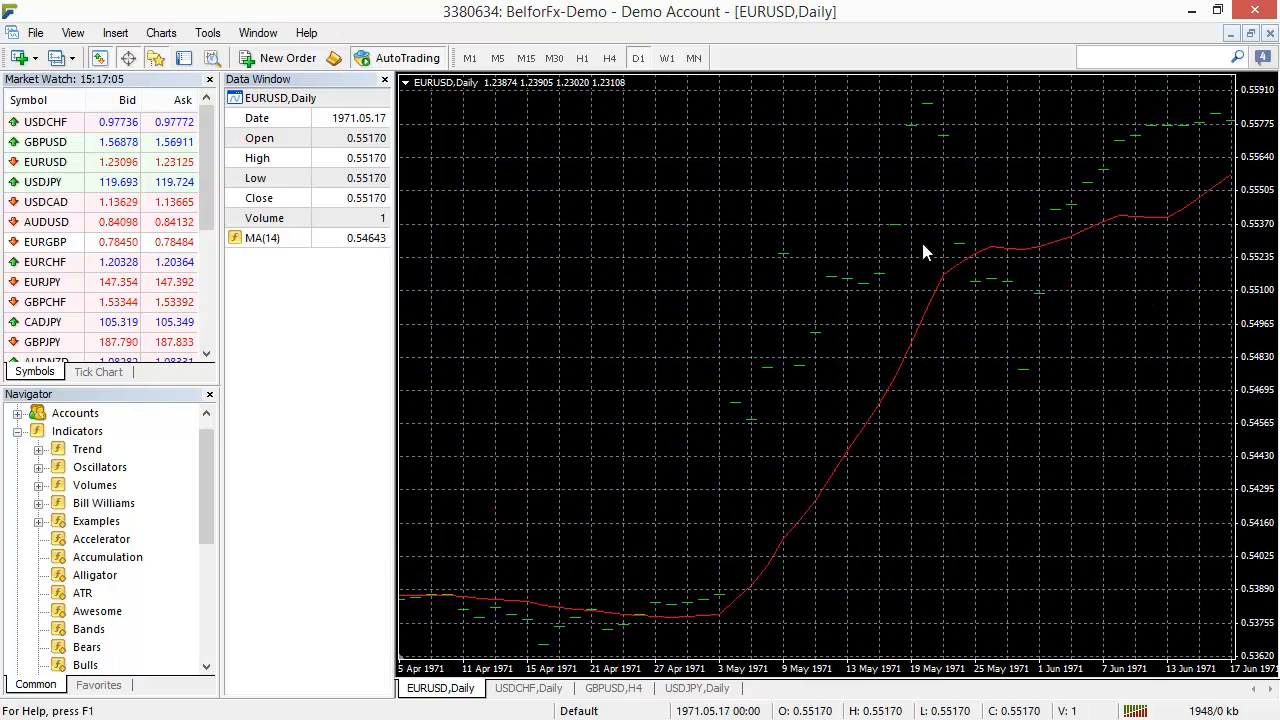
pyautogui.scroll(-15, 923, 244)
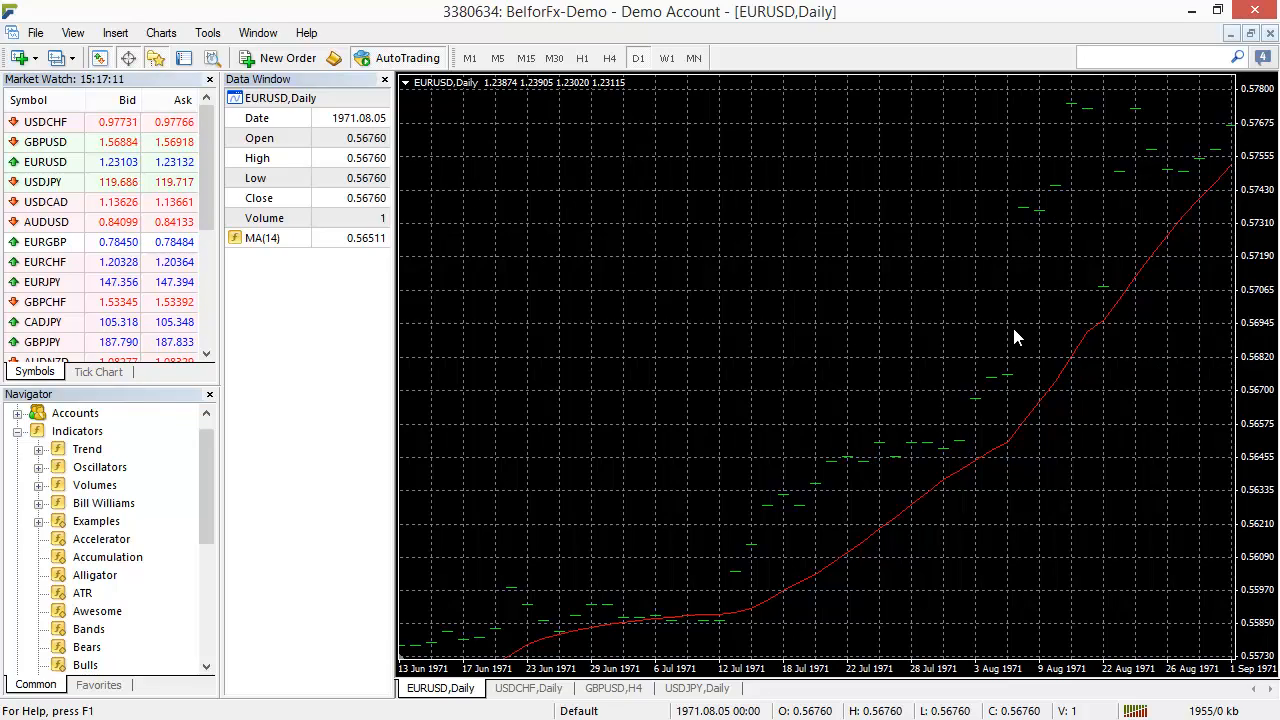
pyautogui.scroll(-20, 1013, 331)
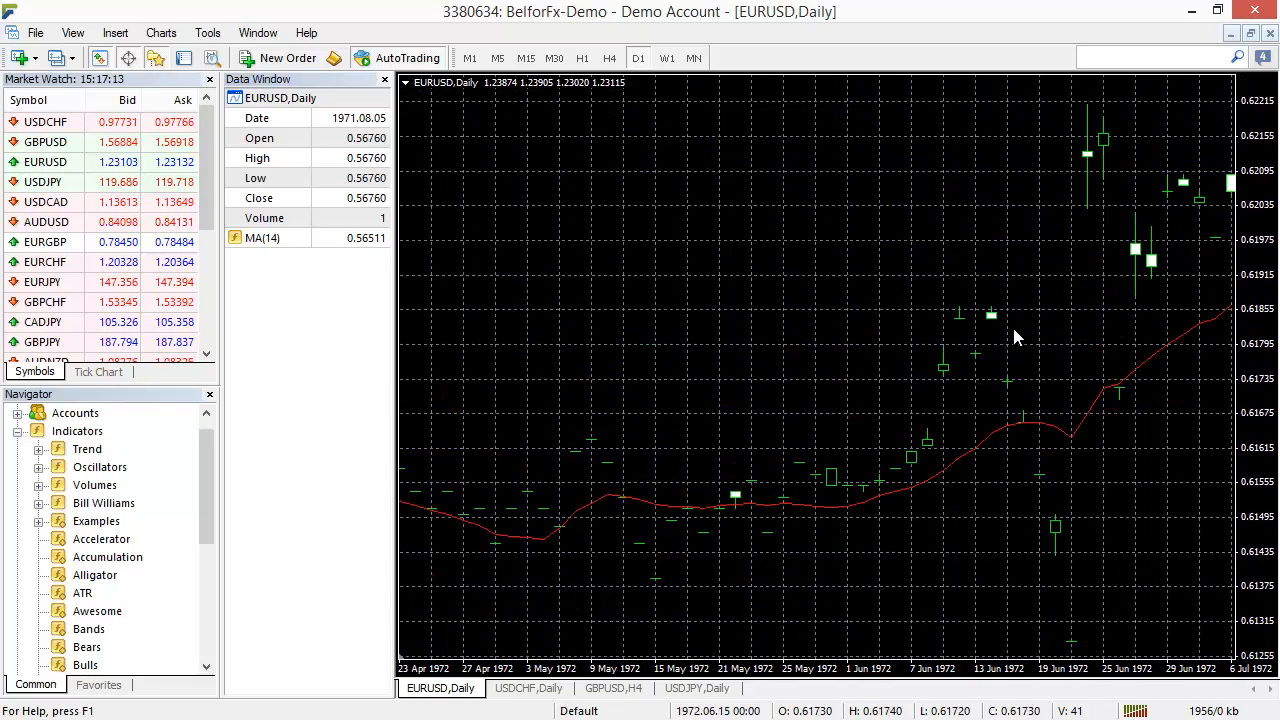
pyautogui.scroll(-3, 1013, 331)
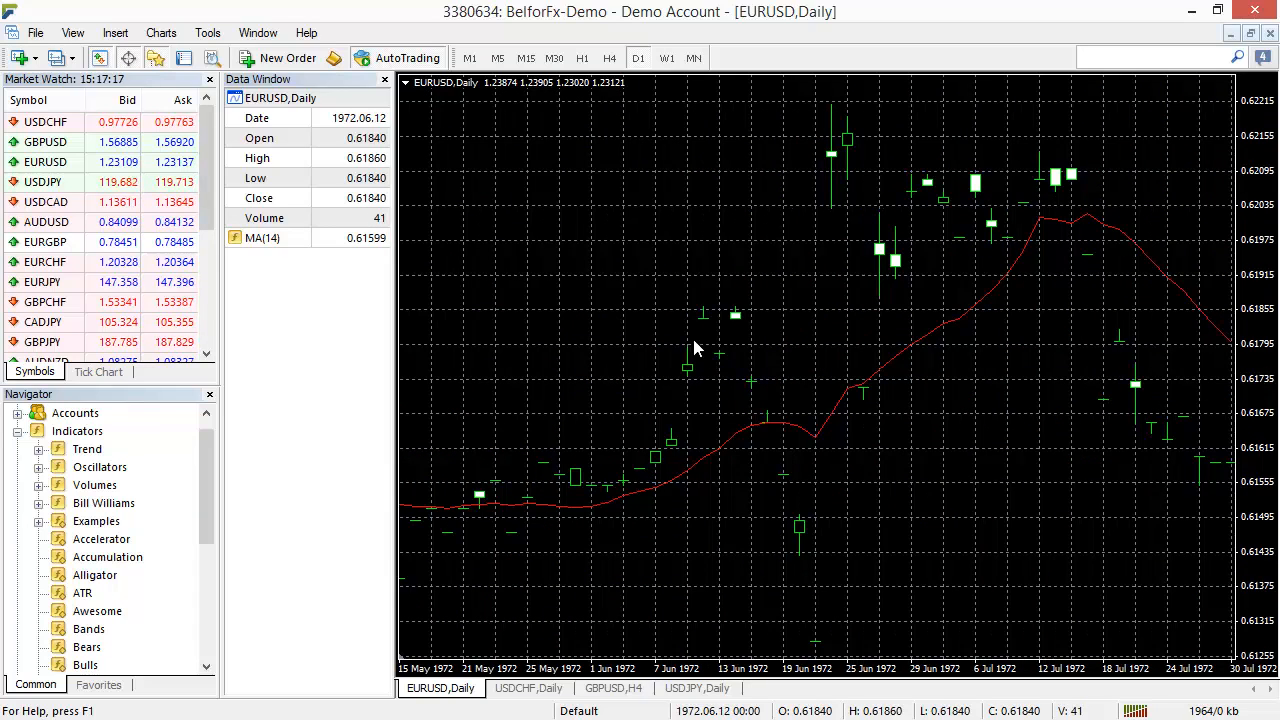
# Show the Charts toolbar and dock it beneath the existing toolbars
pyautogui.click(72, 34)
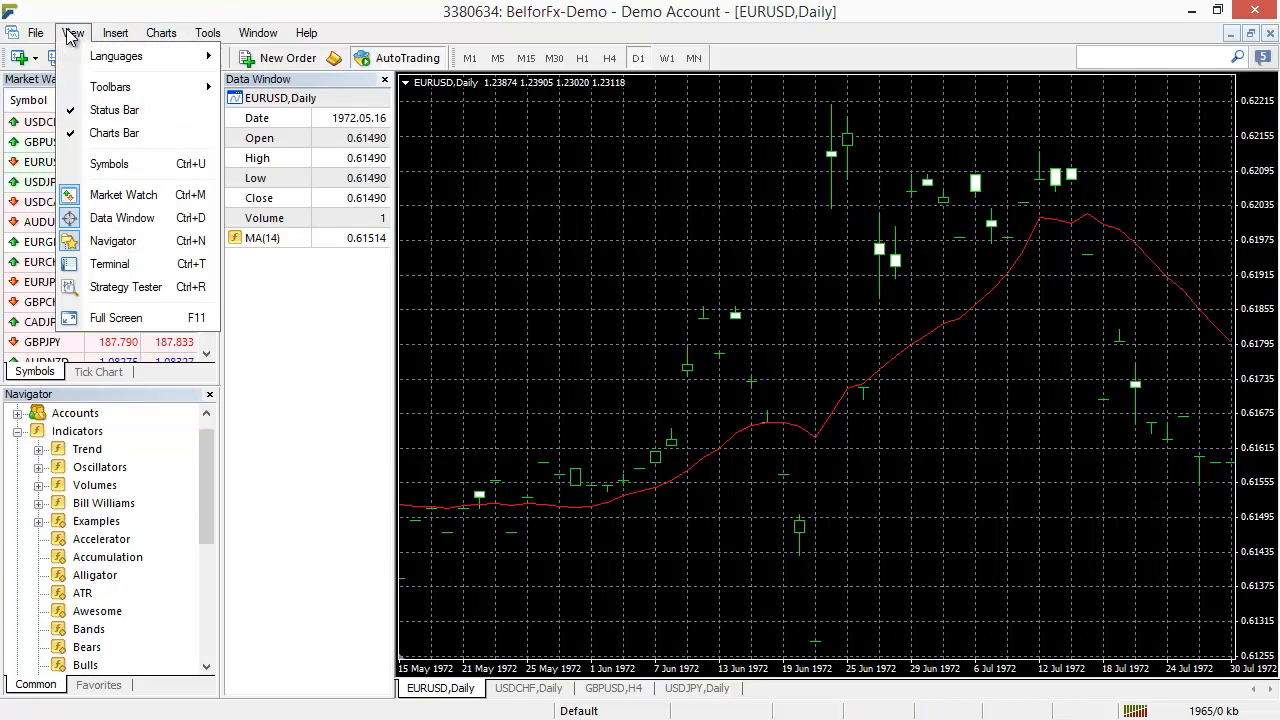
pyautogui.moveTo(100, 87)
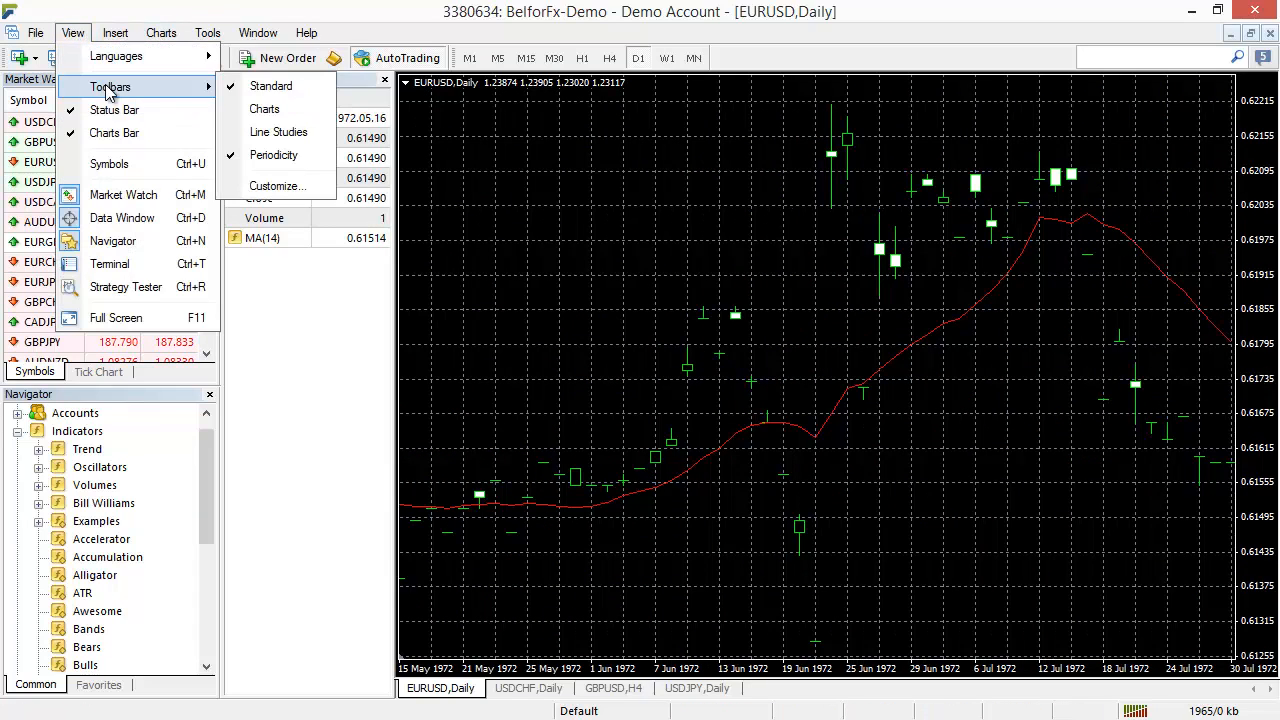
pyautogui.click(264, 110)
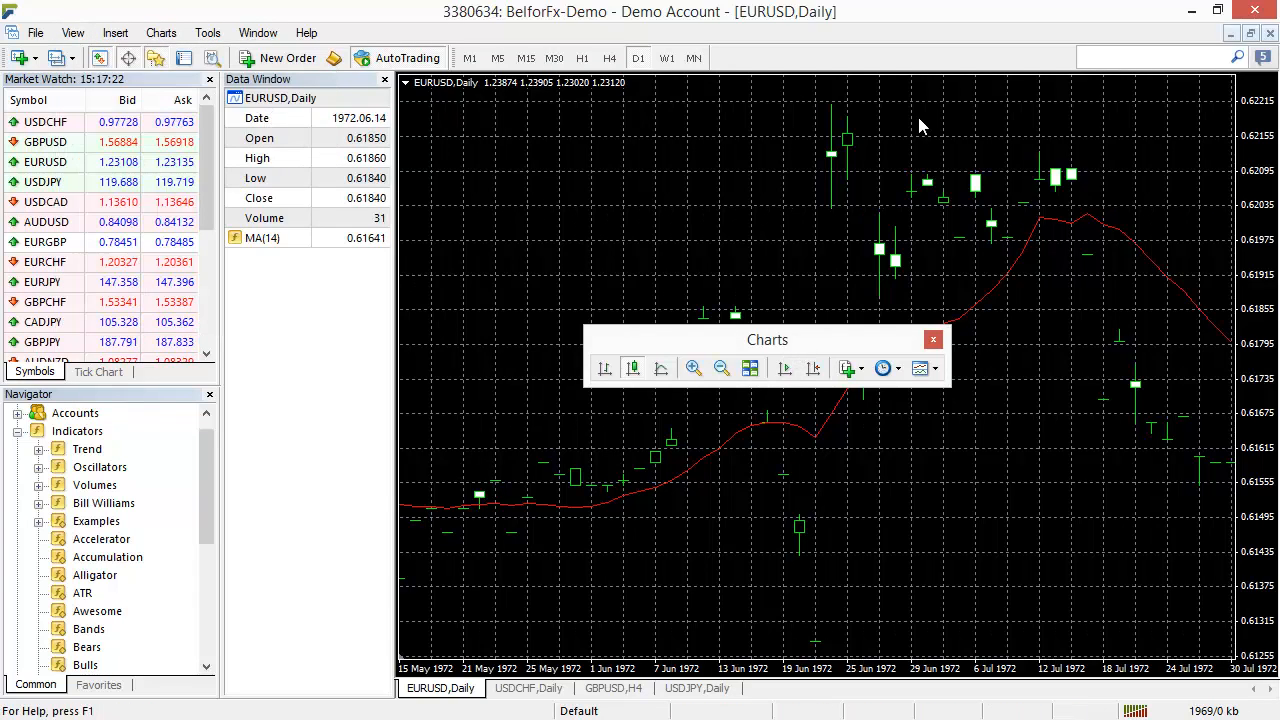
pyautogui.moveTo(815, 340); pyautogui.dragTo(923, 91)
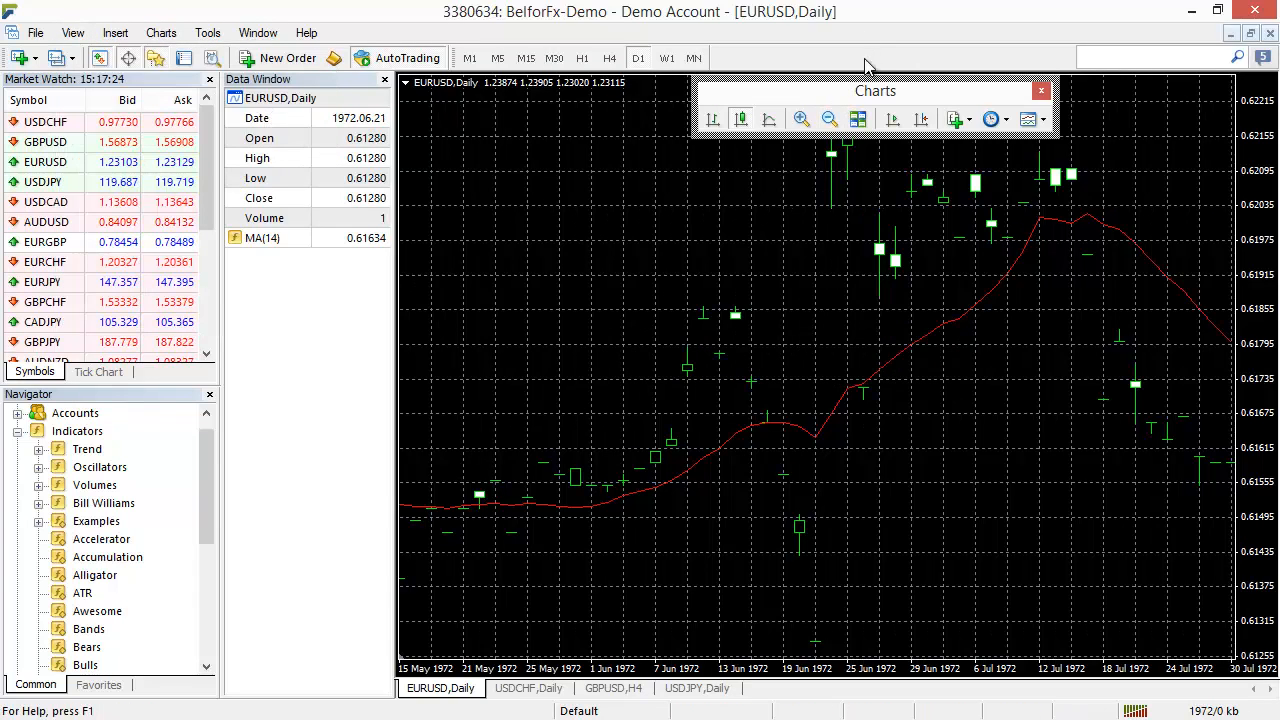
pyautogui.moveTo(865, 60); pyautogui.dragTo(875, 58)
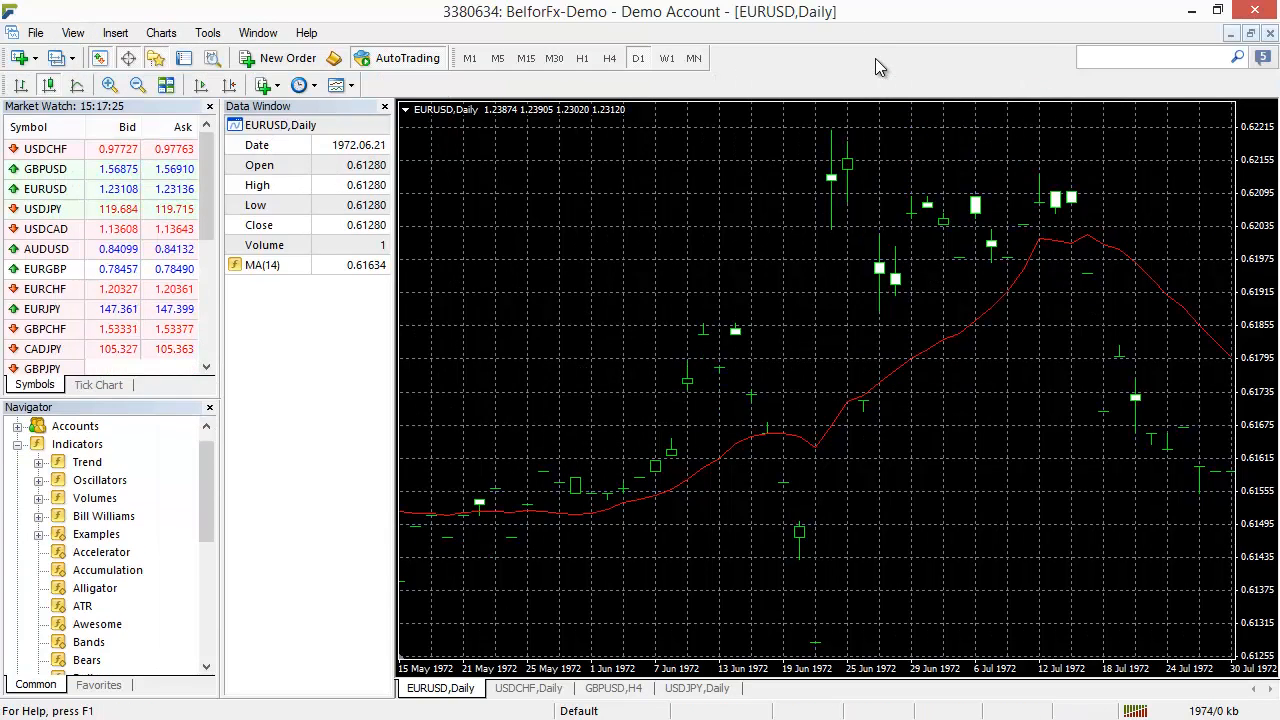
# Display the EURUSD daily chart as price bars, browse its early history and return to the most recent bars
pyautogui.click(21, 86)
pyautogui.scroll(5, 1012, 402)
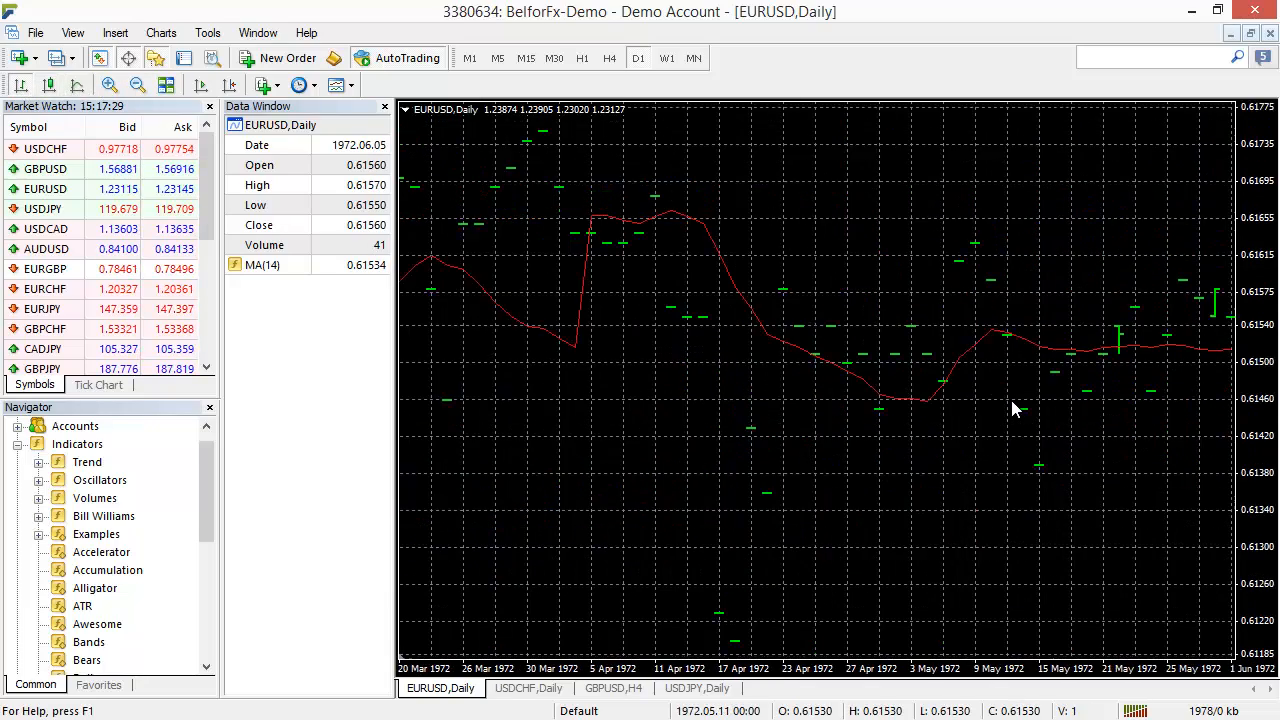
pyautogui.scroll(-15, 1012, 402)
pyautogui.scroll(-15, 1010, 408)
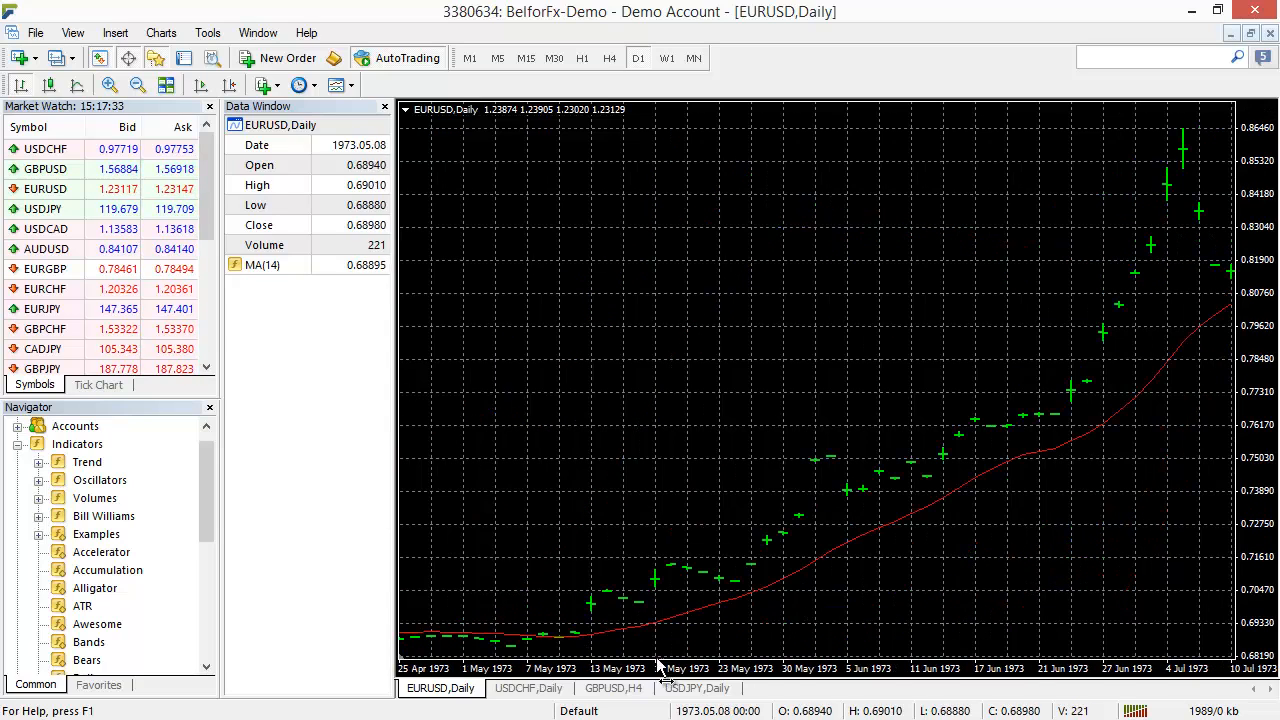
pyautogui.press('End')
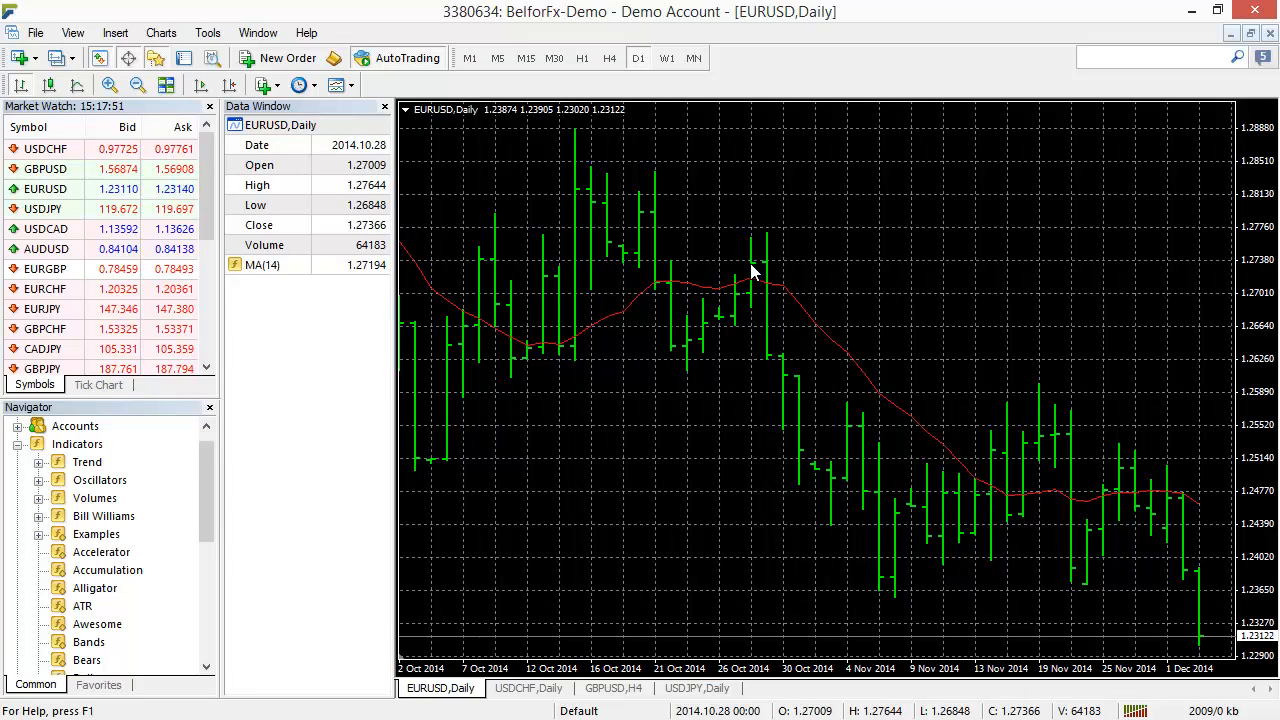
# Examine the price details of the 28 October 2014 bar and the Moving Average values at 22 October and the latest bars
pyautogui.moveTo(753, 271)
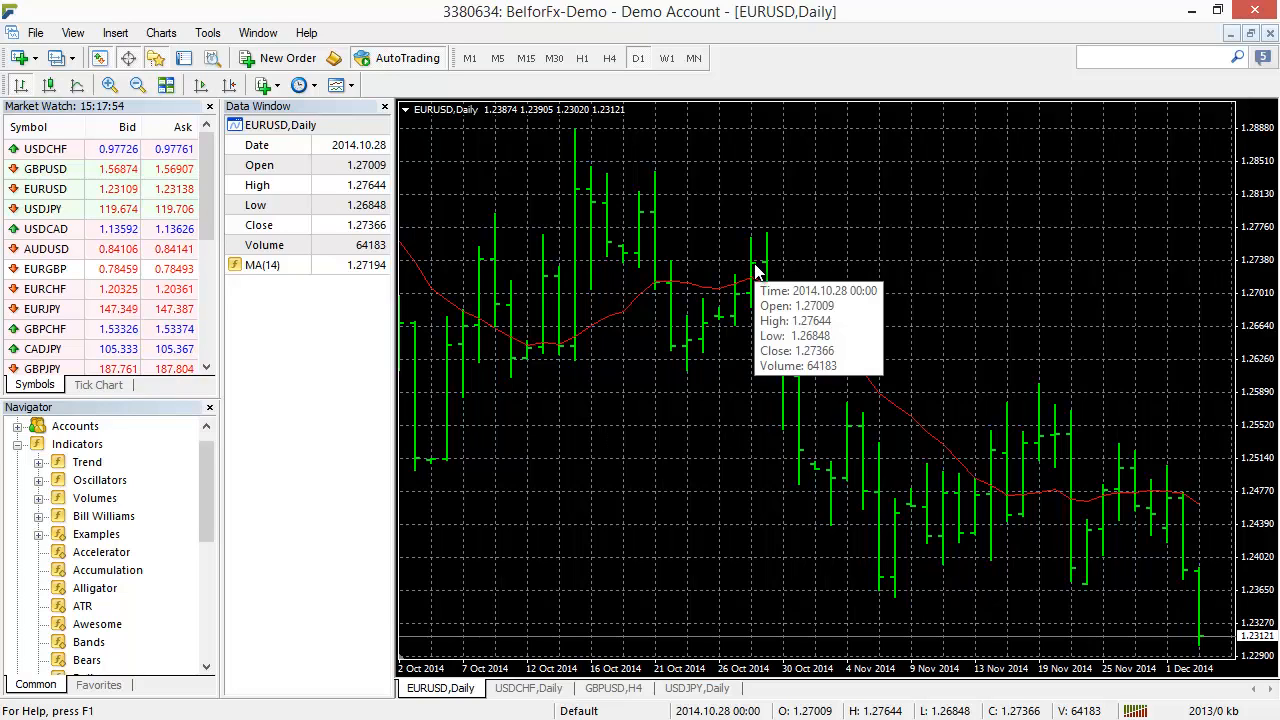
pyautogui.moveTo(543, 354)
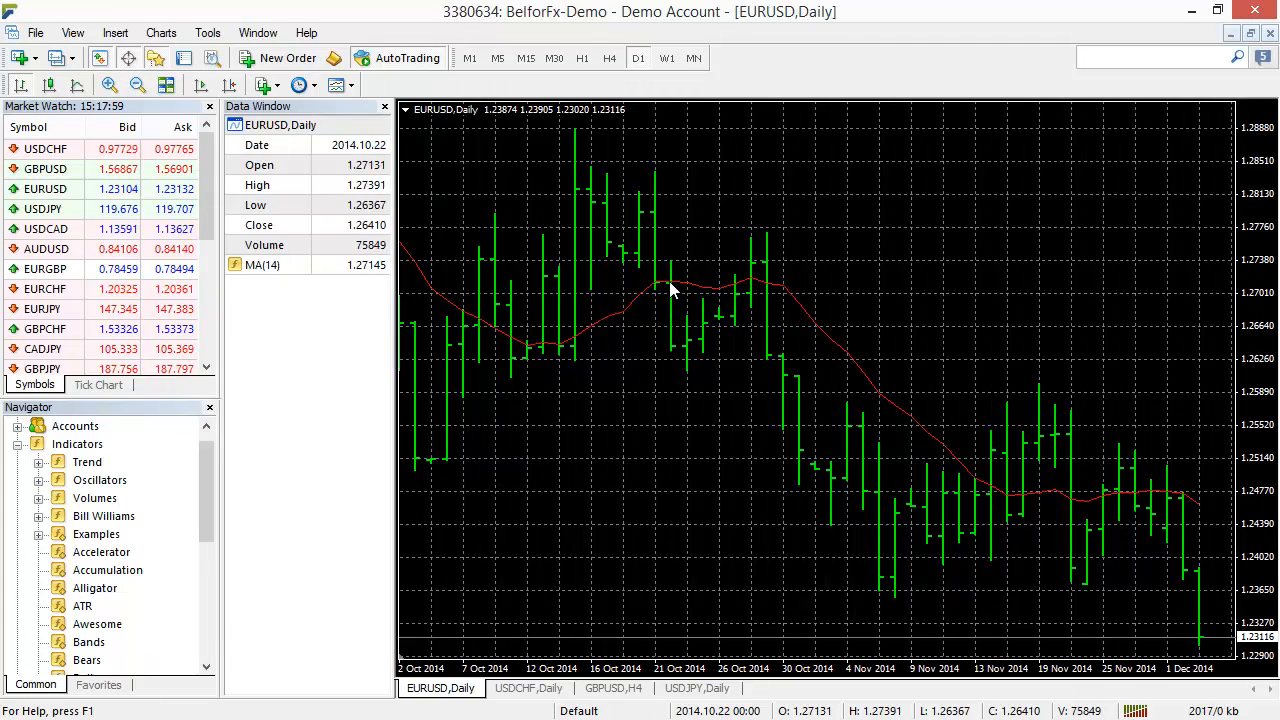
pyautogui.moveTo(670, 290)
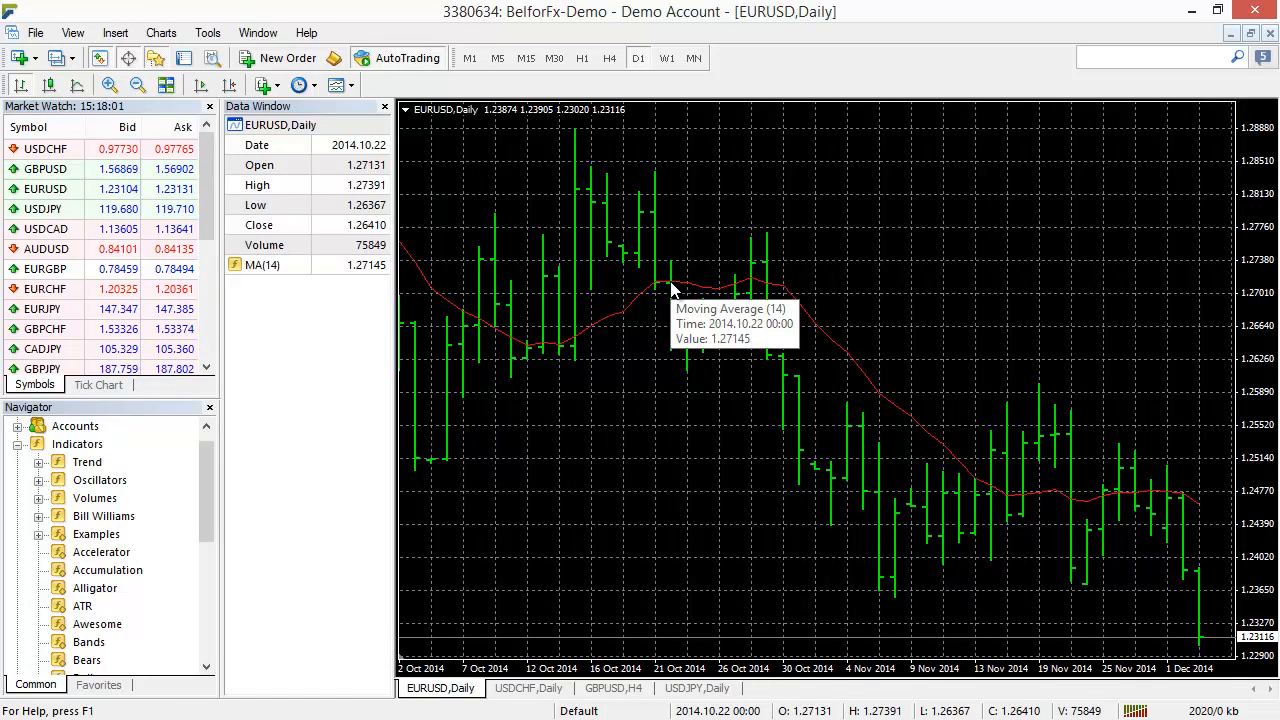
pyautogui.moveTo(1198, 510)
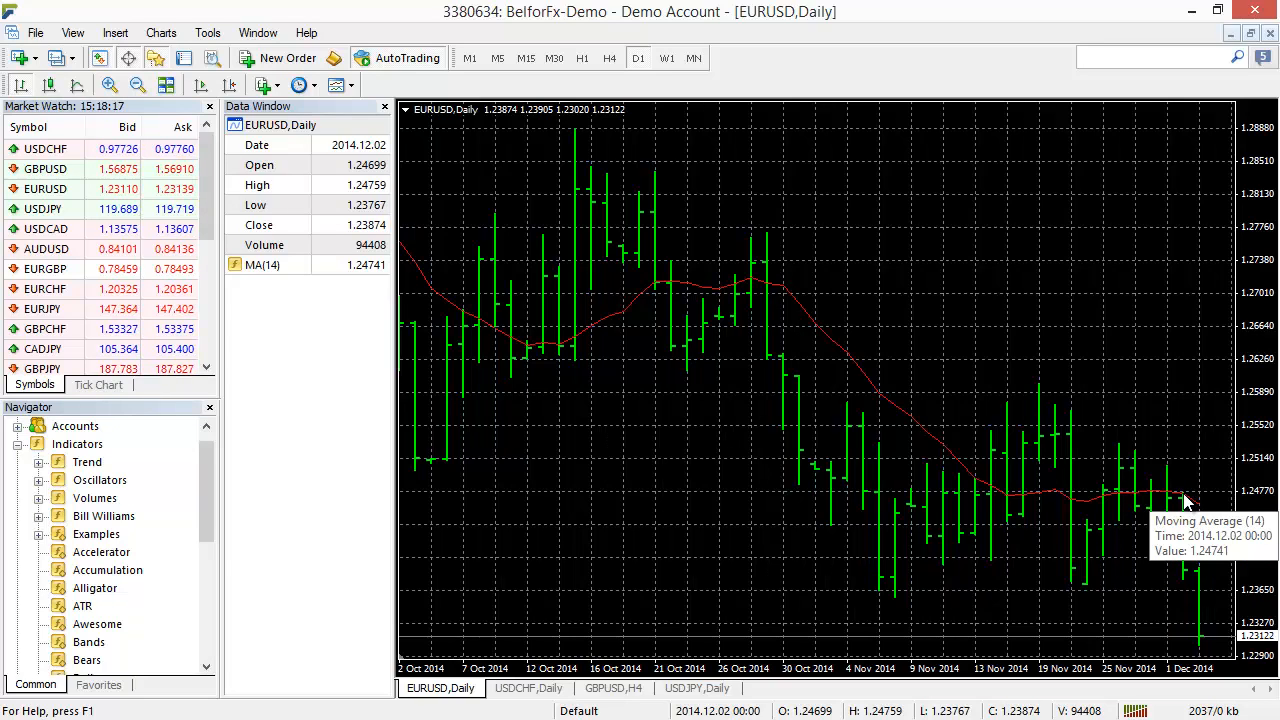
# Return to Forex Strategy Builder, enlarge the Momentum parameter area and check its "Use previous bar value" setting
pyautogui.click(1191, 12)
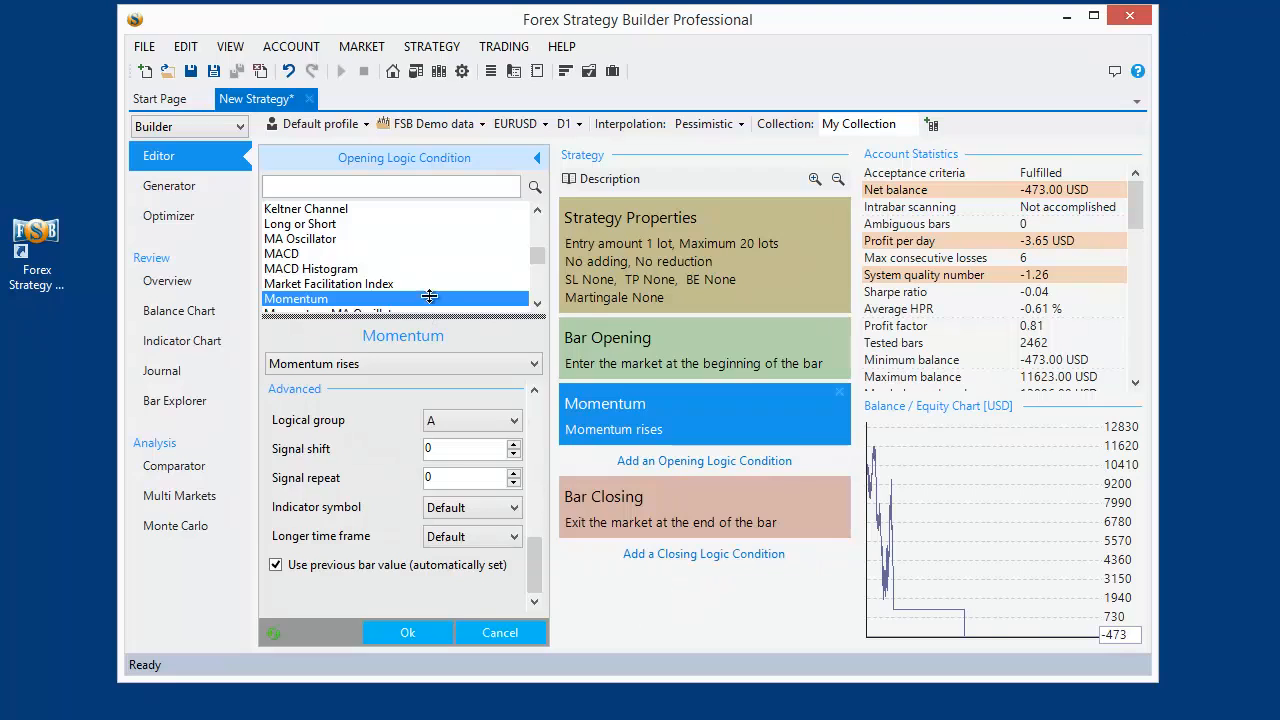
pyautogui.moveTo(430, 315); pyautogui.dragTo(432, 279)
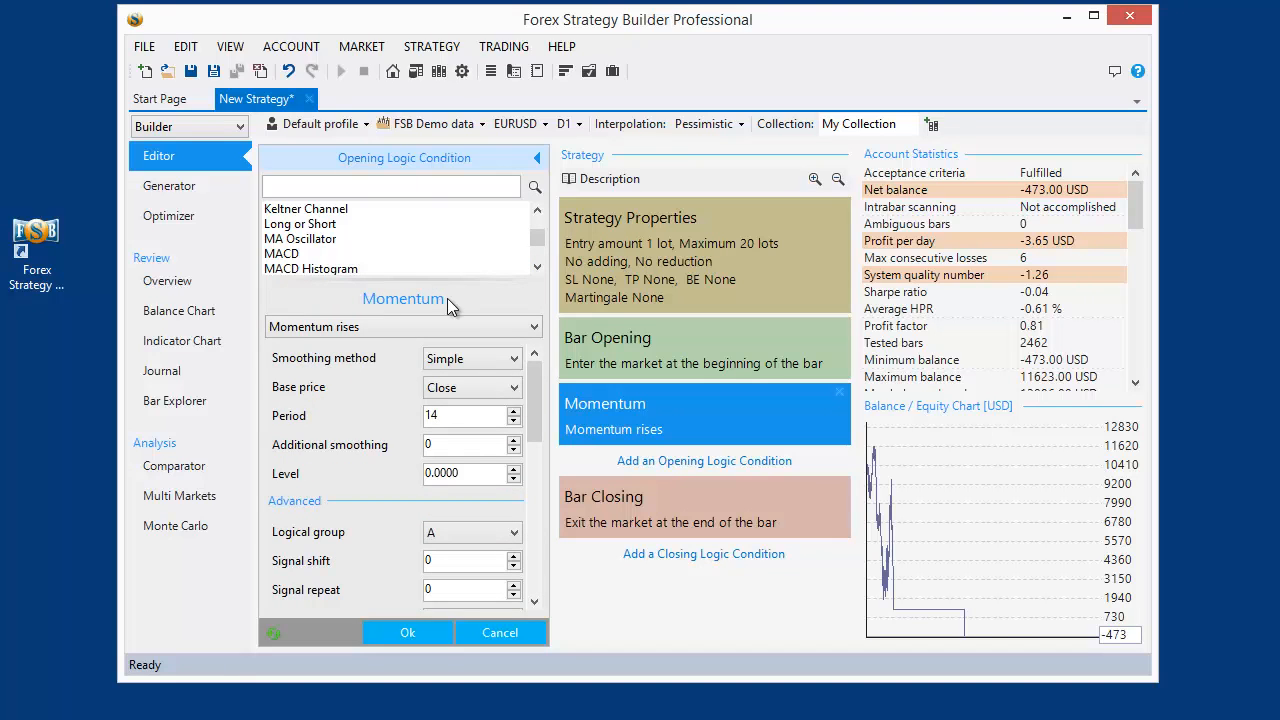
pyautogui.moveTo(535, 405); pyautogui.dragTo(527, 578)
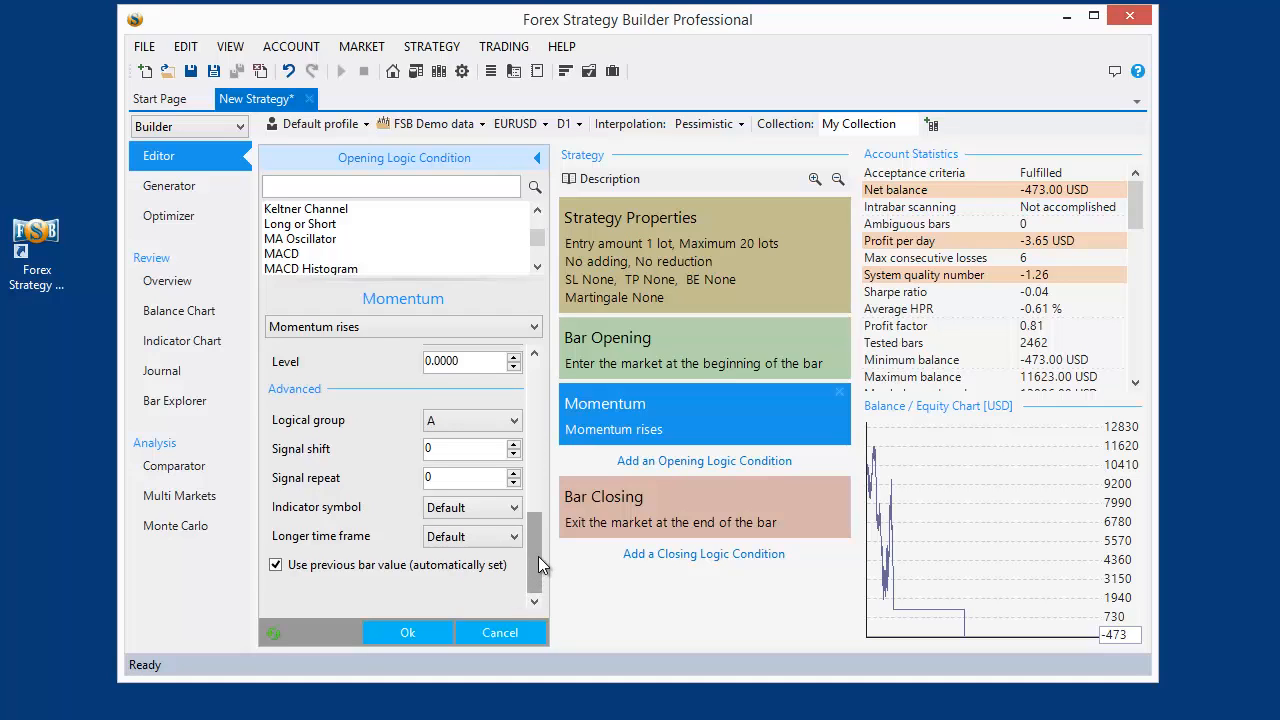
pyautogui.moveTo(538, 556); pyautogui.dragTo(542, 391)
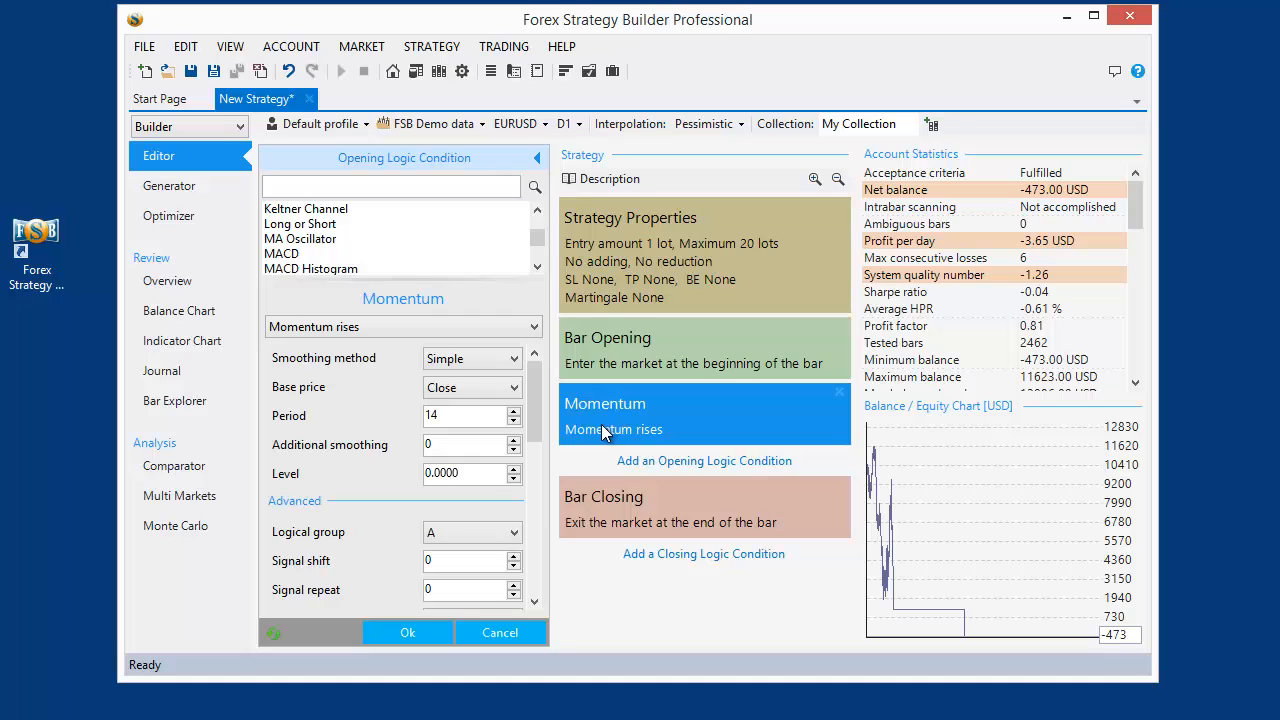
pyautogui.moveTo(541, 438); pyautogui.dragTo(573, 404)
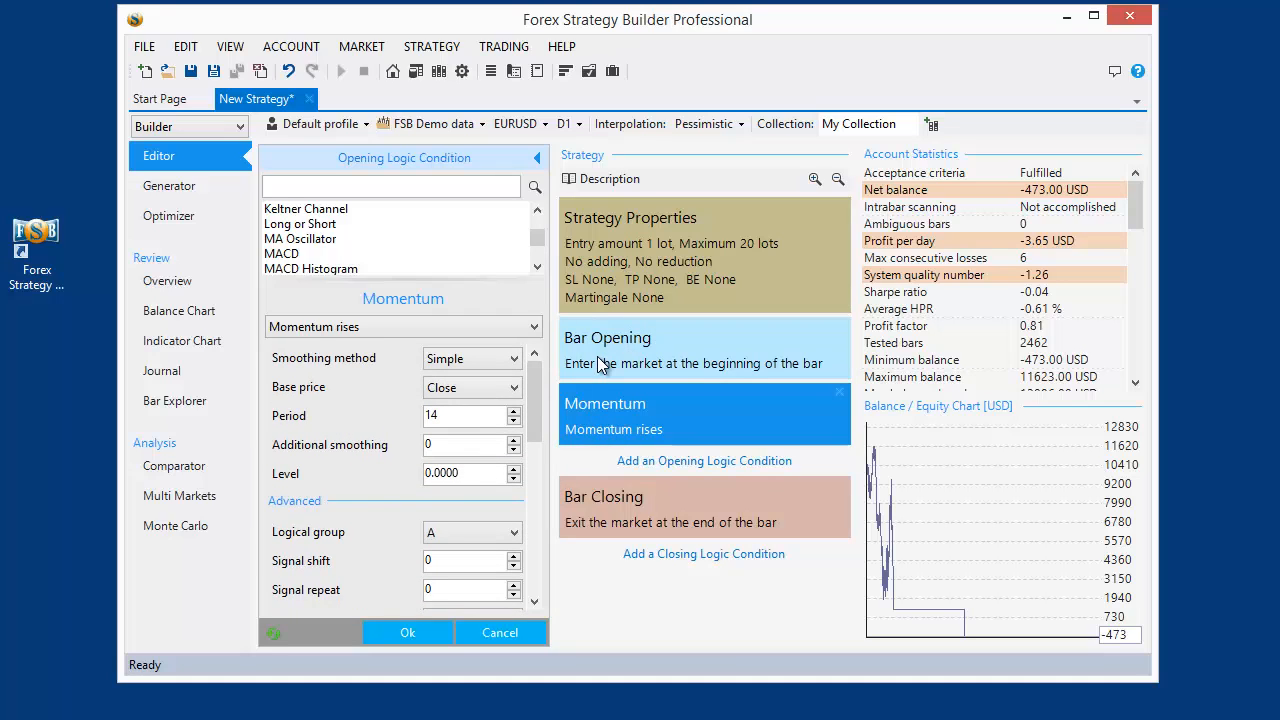
# Check the Momentum condition's "Use previous bar value" setting with base price Open, and restore the base price to Close
pyautogui.click(496, 389)
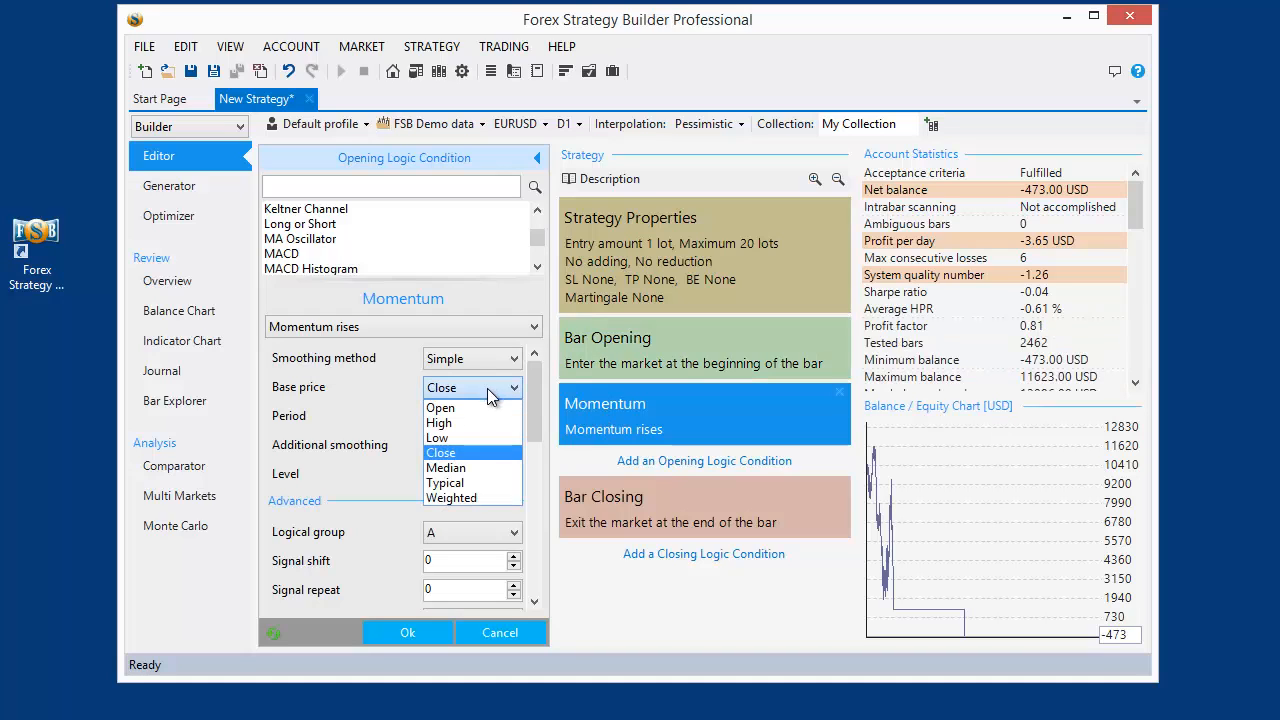
pyautogui.click(489, 409)
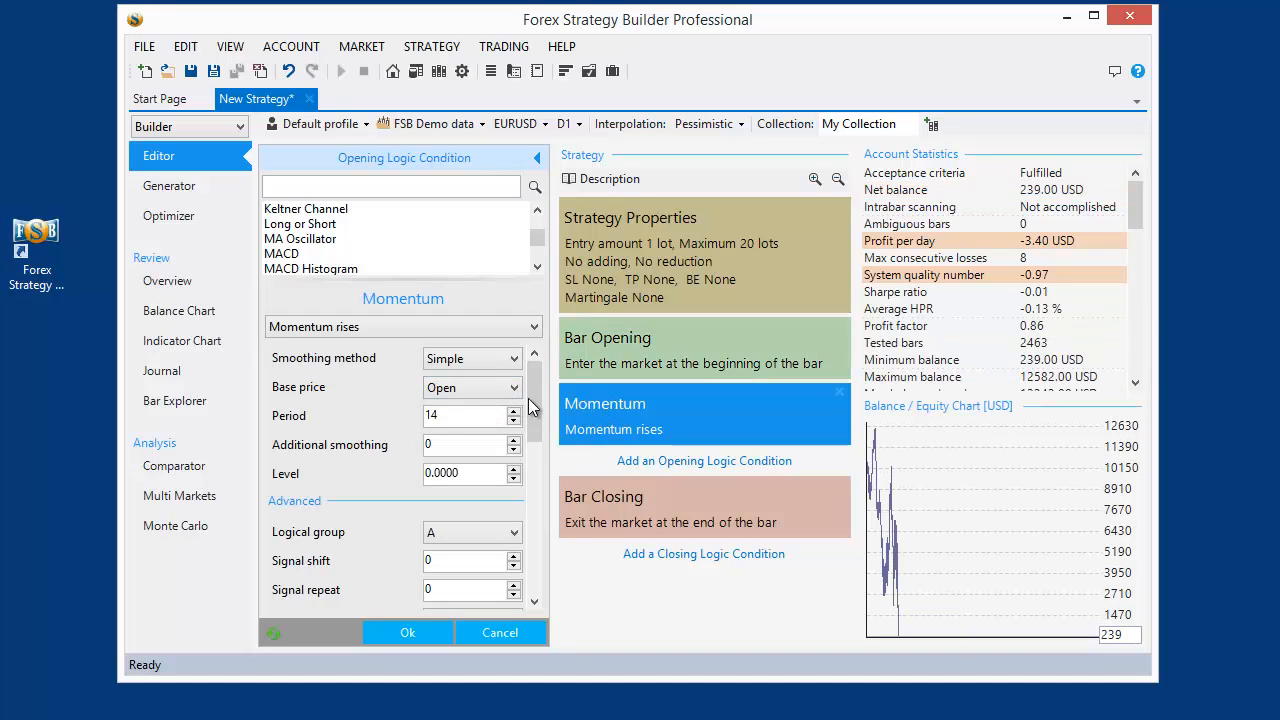
pyautogui.moveTo(537, 389); pyautogui.dragTo(537, 584)
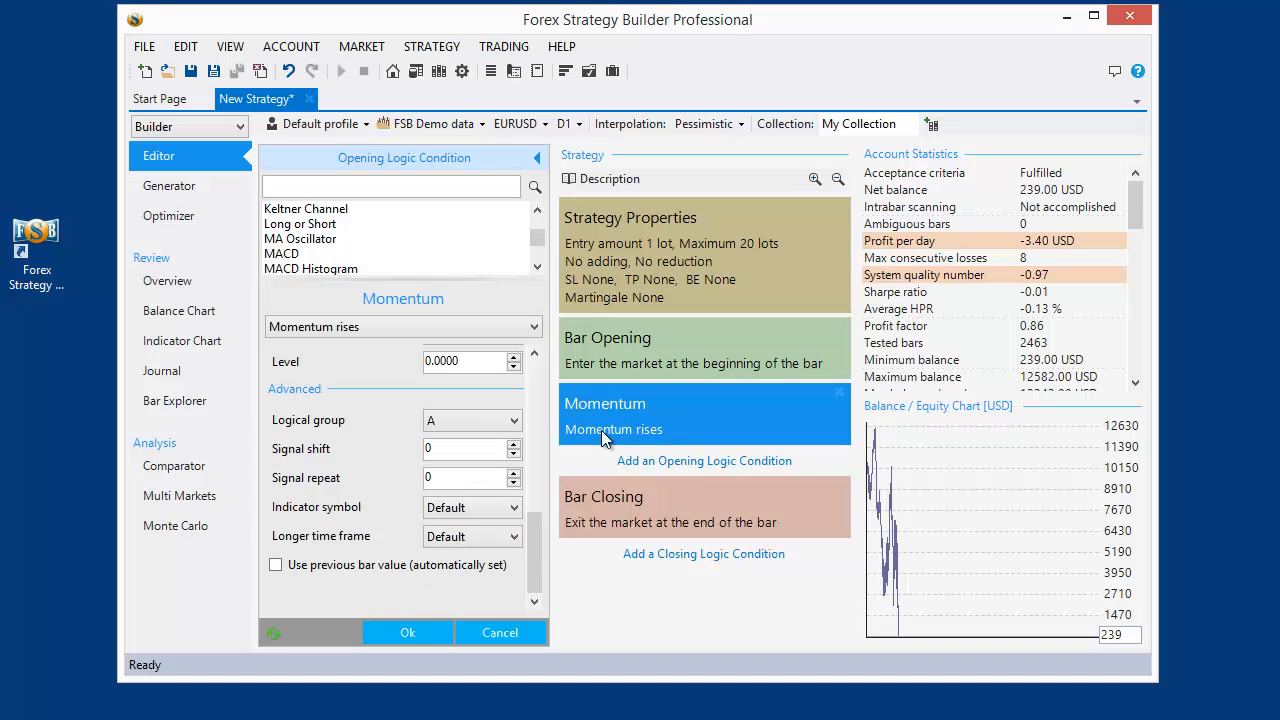
pyautogui.moveTo(537, 551); pyautogui.dragTo(537, 391)
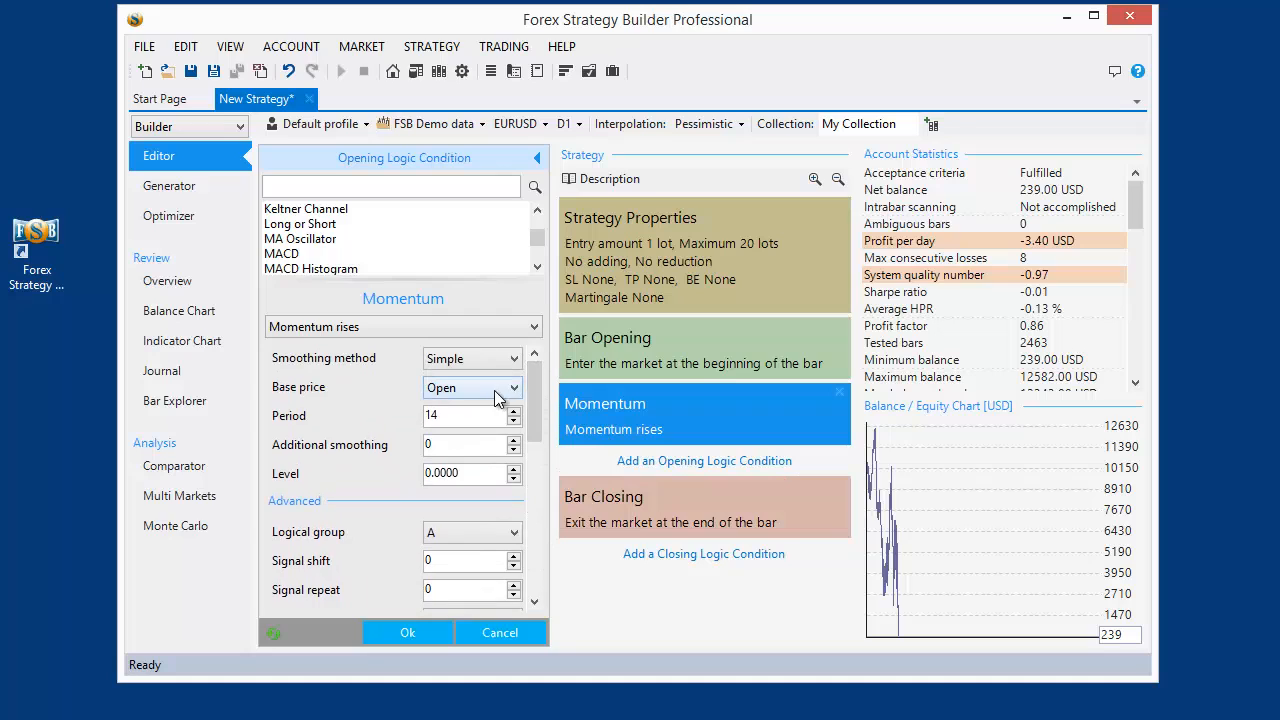
pyautogui.click(491, 397)
pyautogui.click(470, 452)
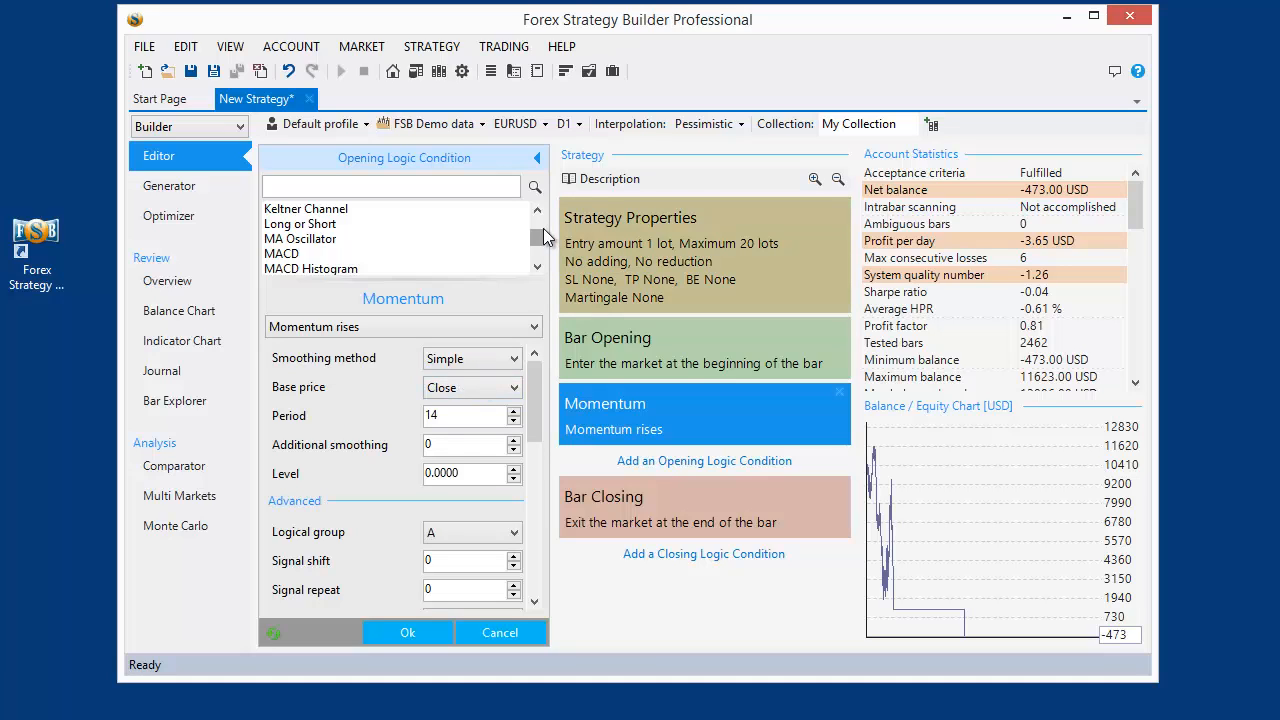
# Search the indicators for "movi" and replace the Momentum condition with Moving Average
pyautogui.moveTo(546, 243); pyautogui.dragTo(545, 215)
pyautogui.click(383, 187)
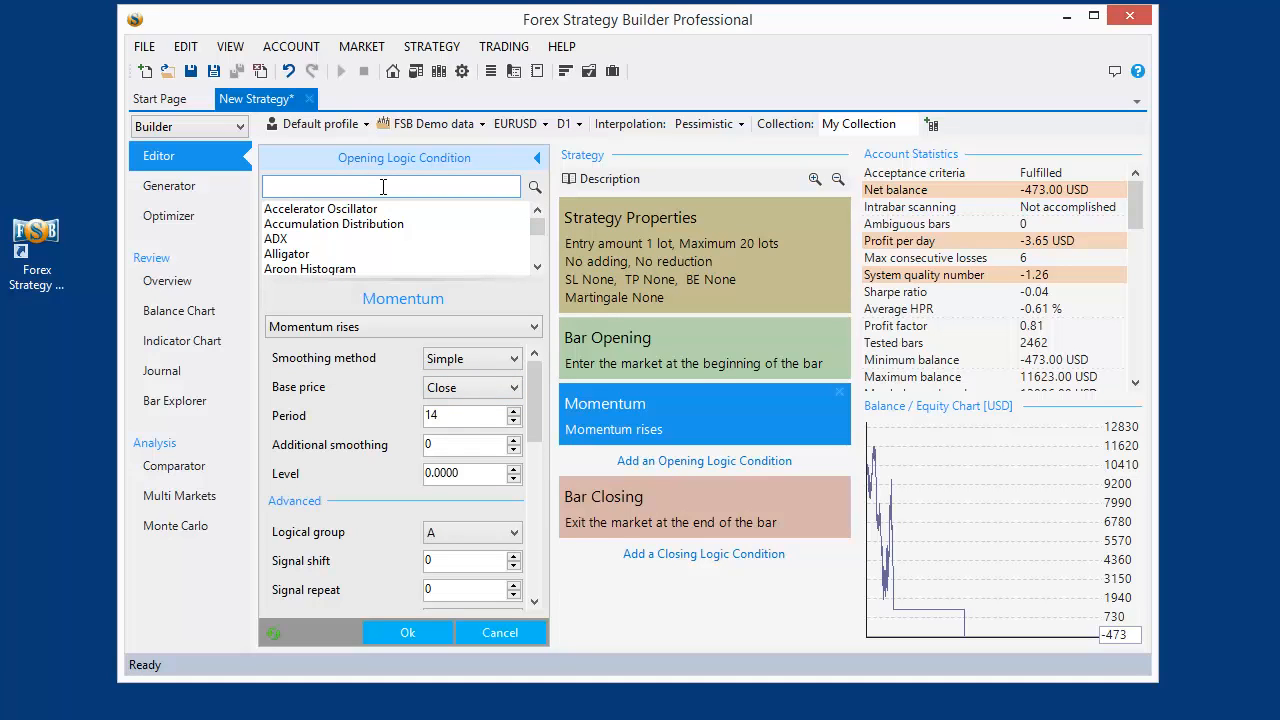
pyautogui.write('movi')
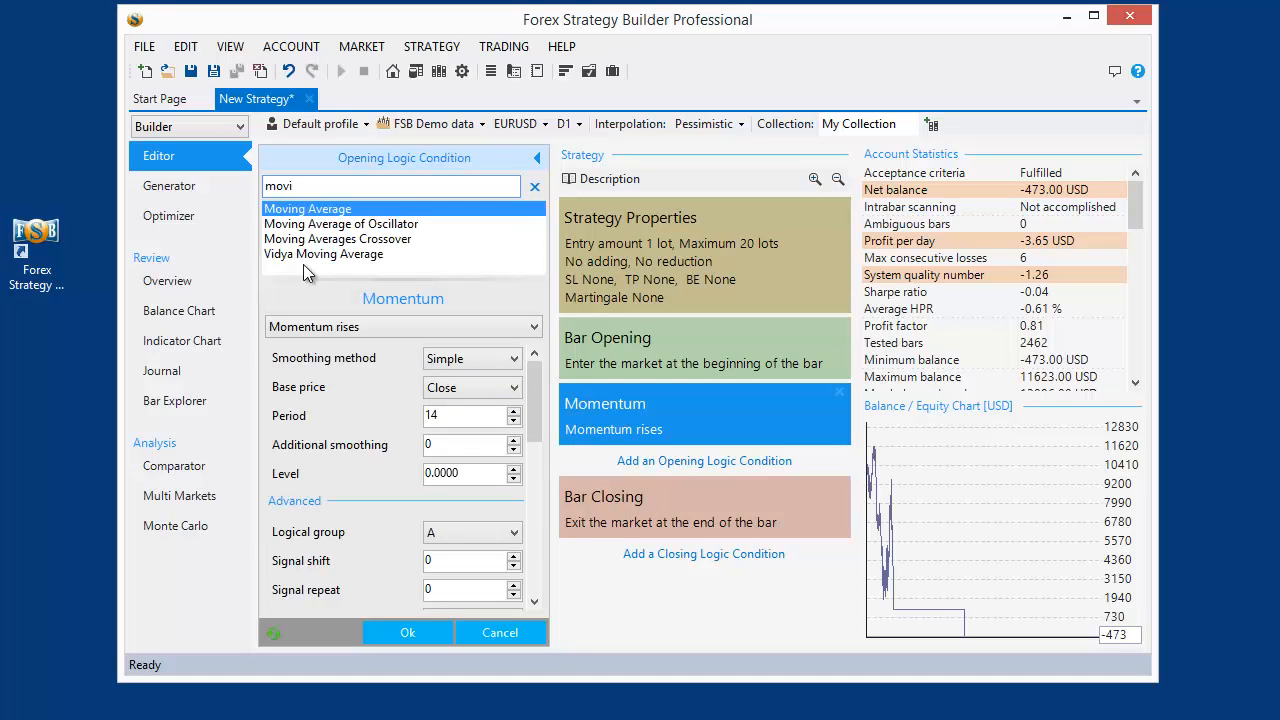
pyautogui.click(348, 209)
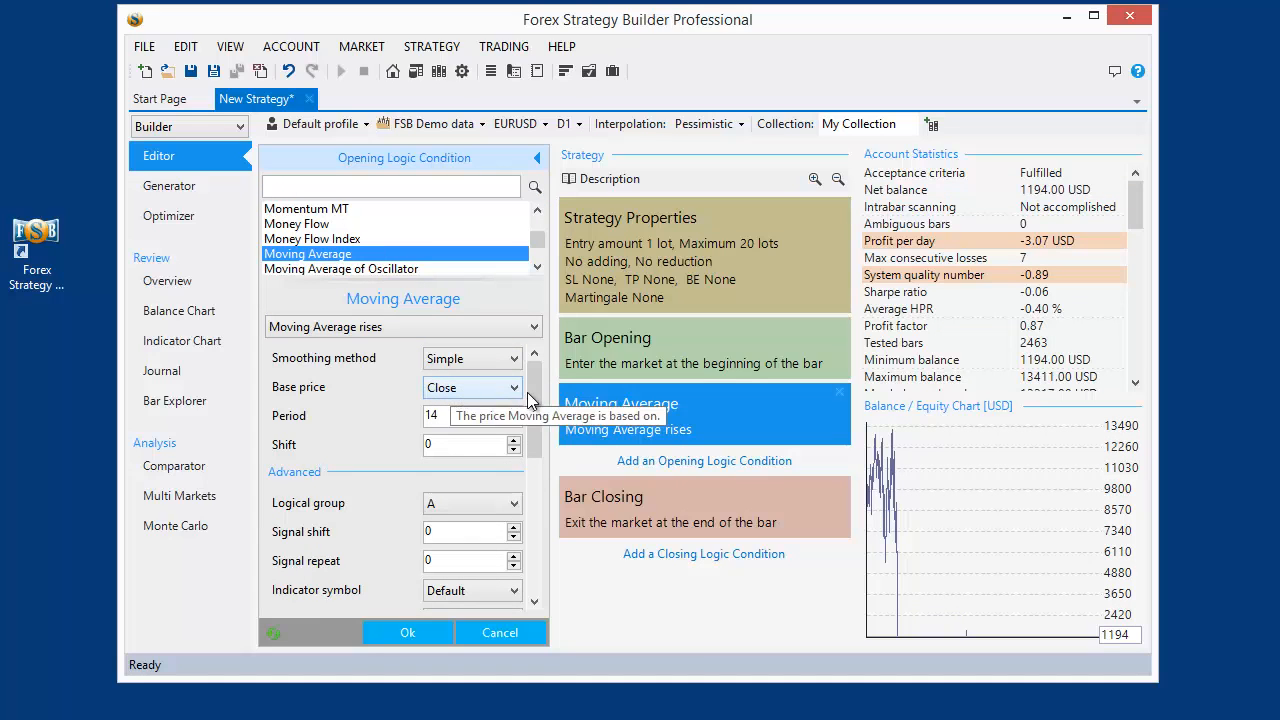
# Check the Moving Average's "Use previous bar value" setting against the Bar Opening entry, and accept the condition
pyautogui.moveTo(533, 400); pyautogui.dragTo(531, 540)
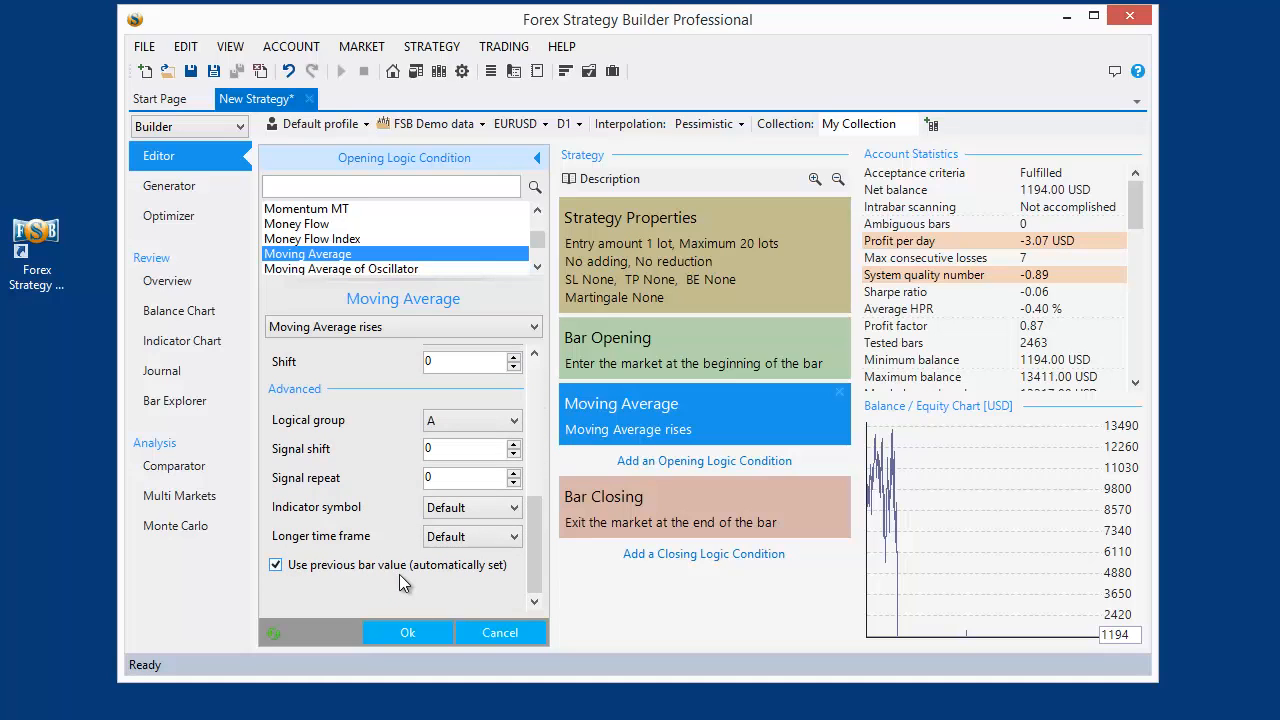
pyautogui.moveTo(540, 560); pyautogui.dragTo(545, 383)
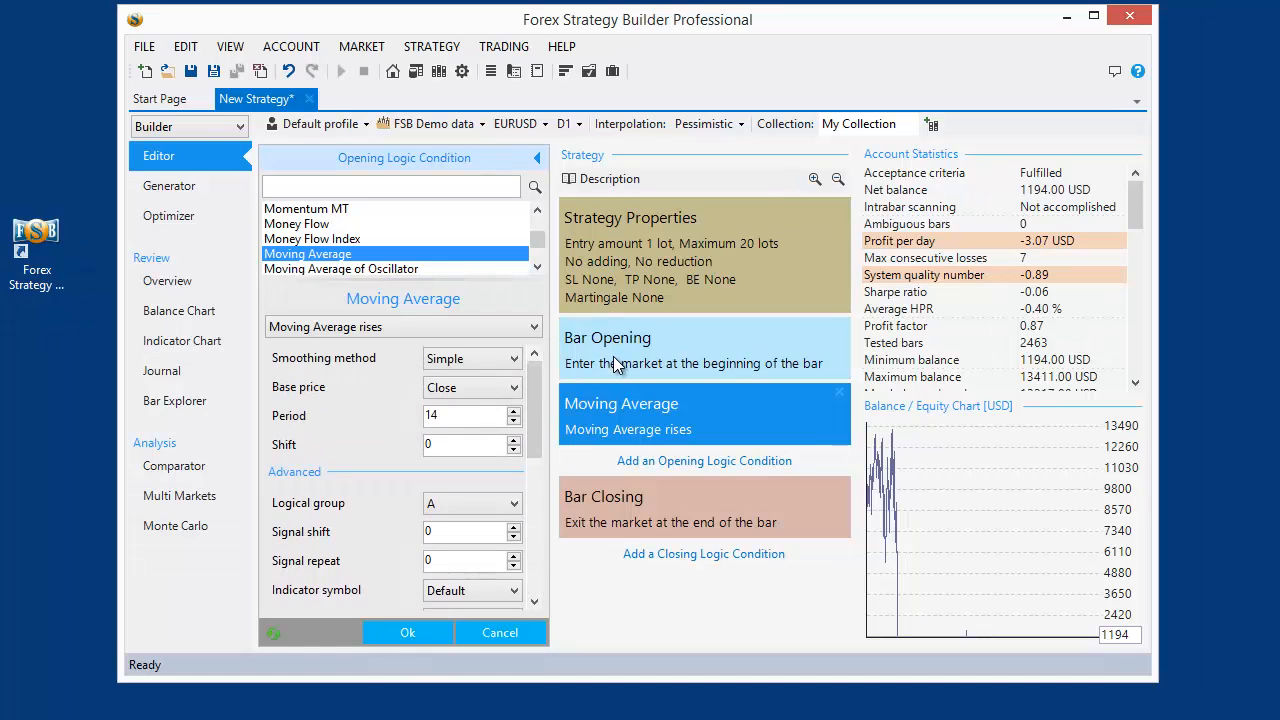
pyautogui.moveTo(614, 364)
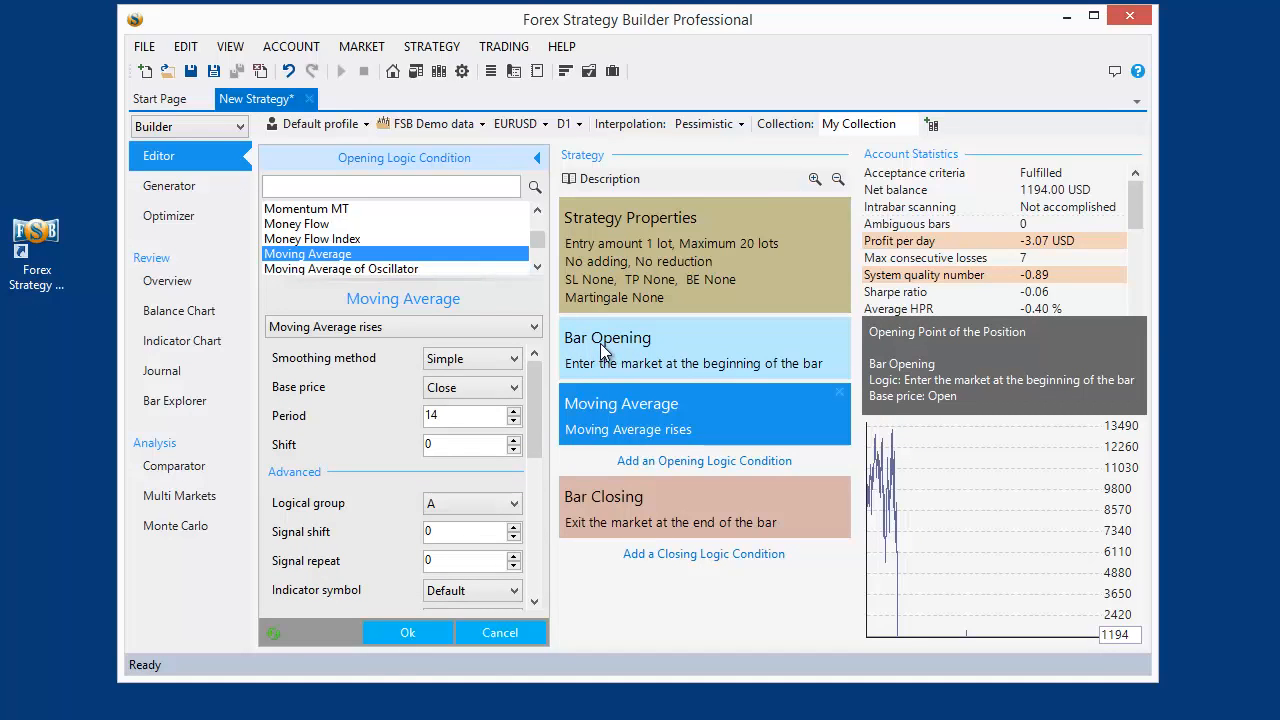
pyautogui.click(411, 638)
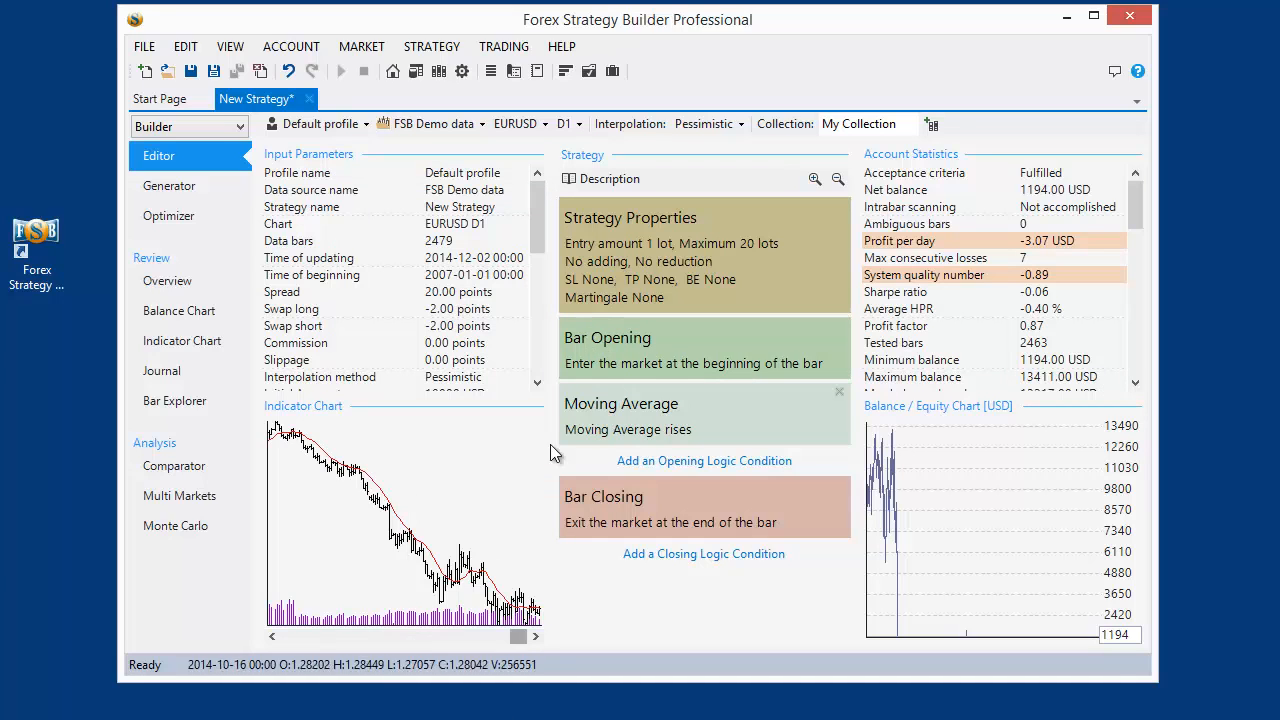
# Change the position's opening point to Bar Closing and accept it
pyautogui.click(628, 362)
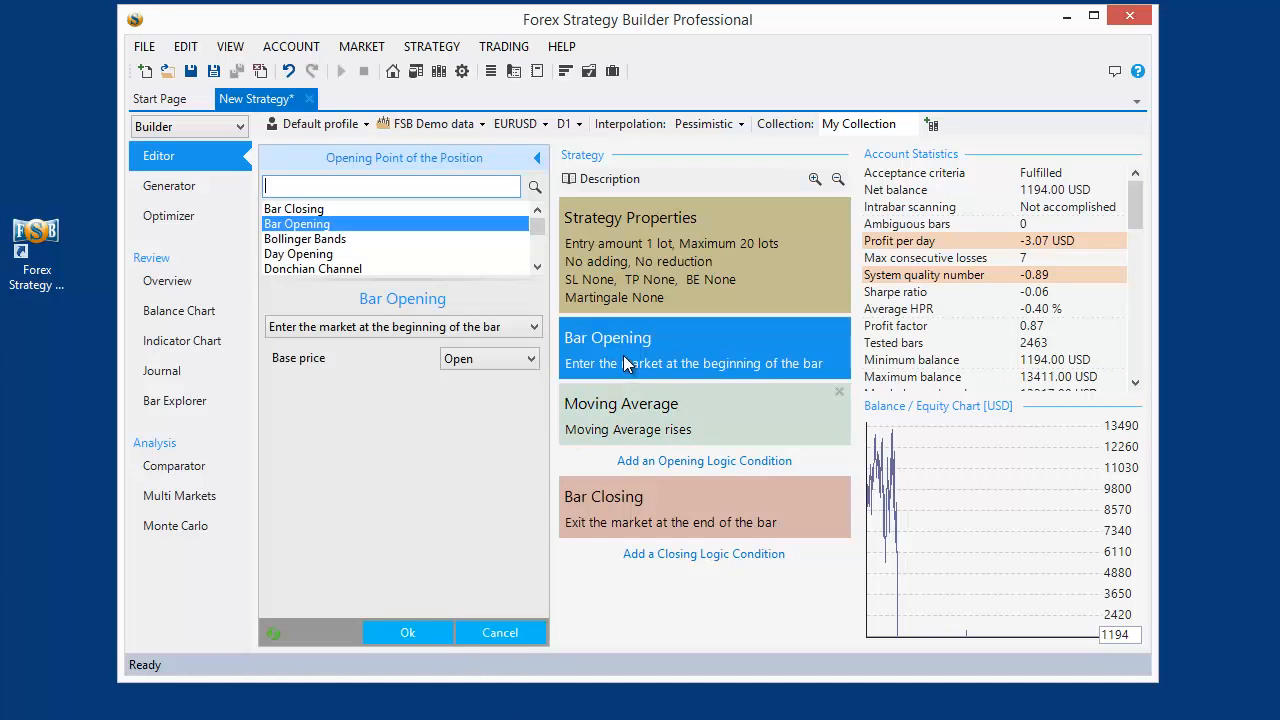
pyautogui.click(309, 210)
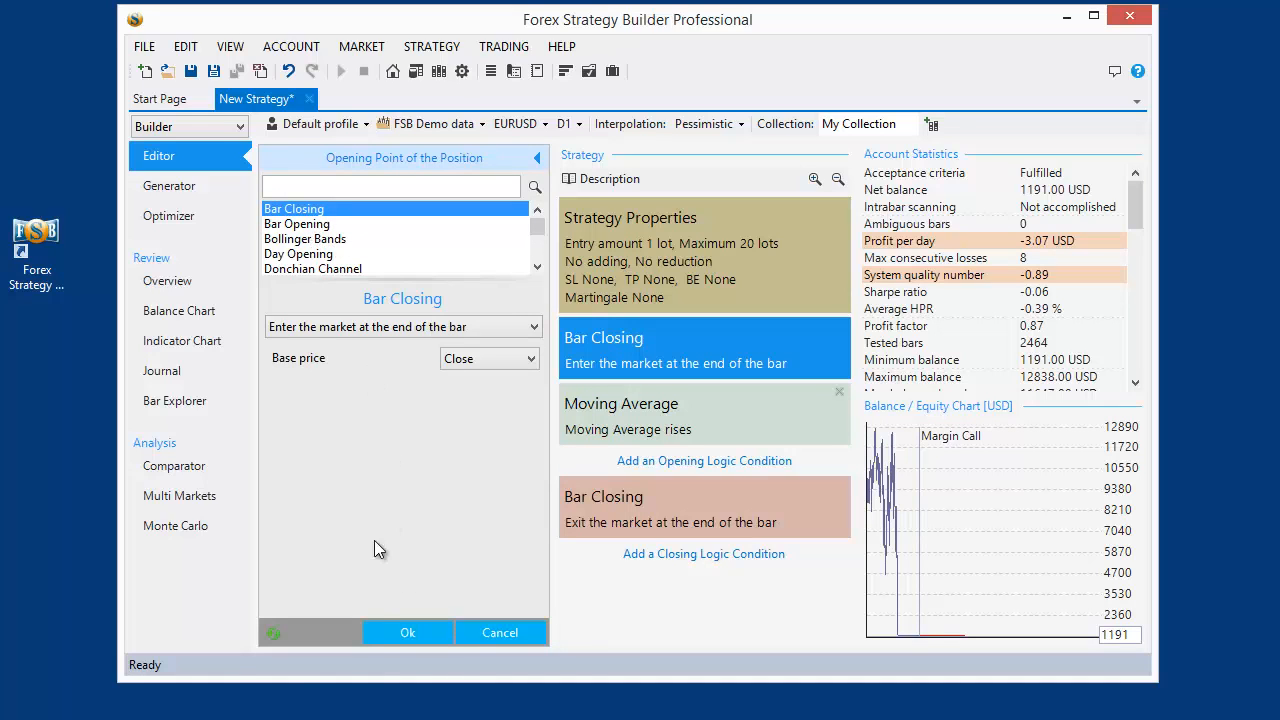
pyautogui.click(403, 627)
# Reopen the Moving Average condition, check its "Use previous bar value" setting under the Bar Closing entry, and close it without changes
pyautogui.click(625, 432)
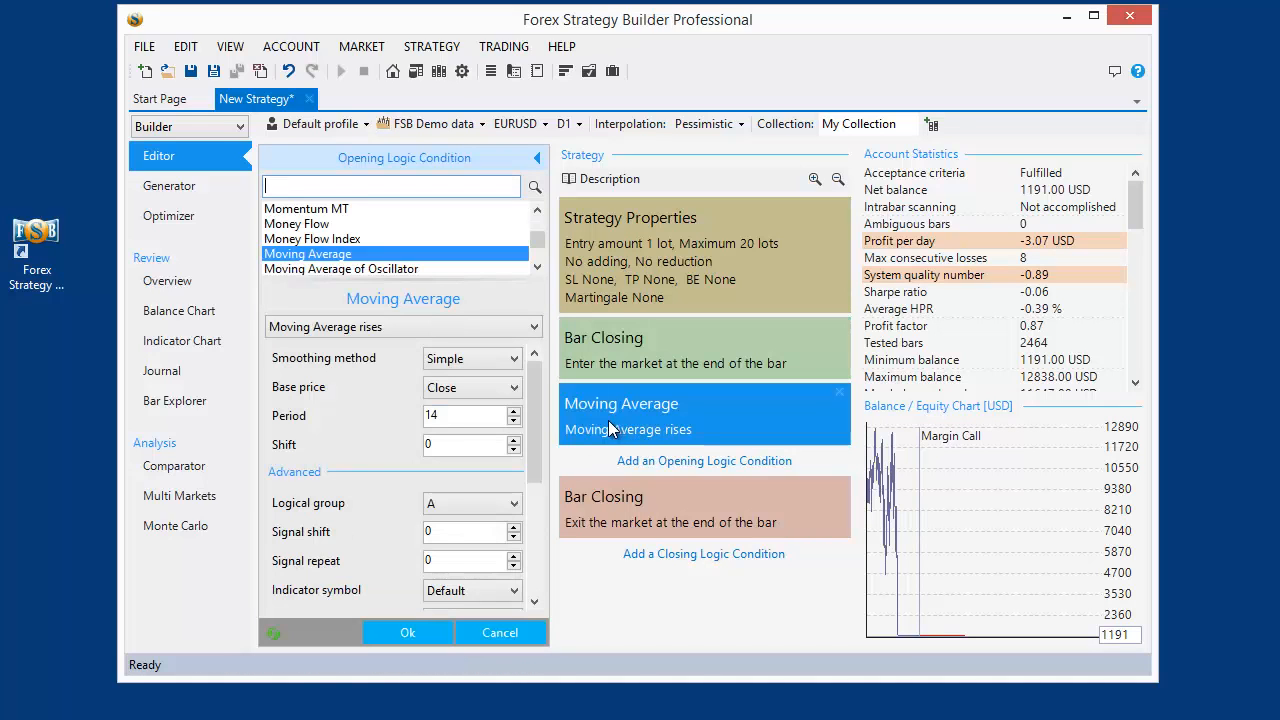
pyautogui.moveTo(532, 422); pyautogui.dragTo(540, 597)
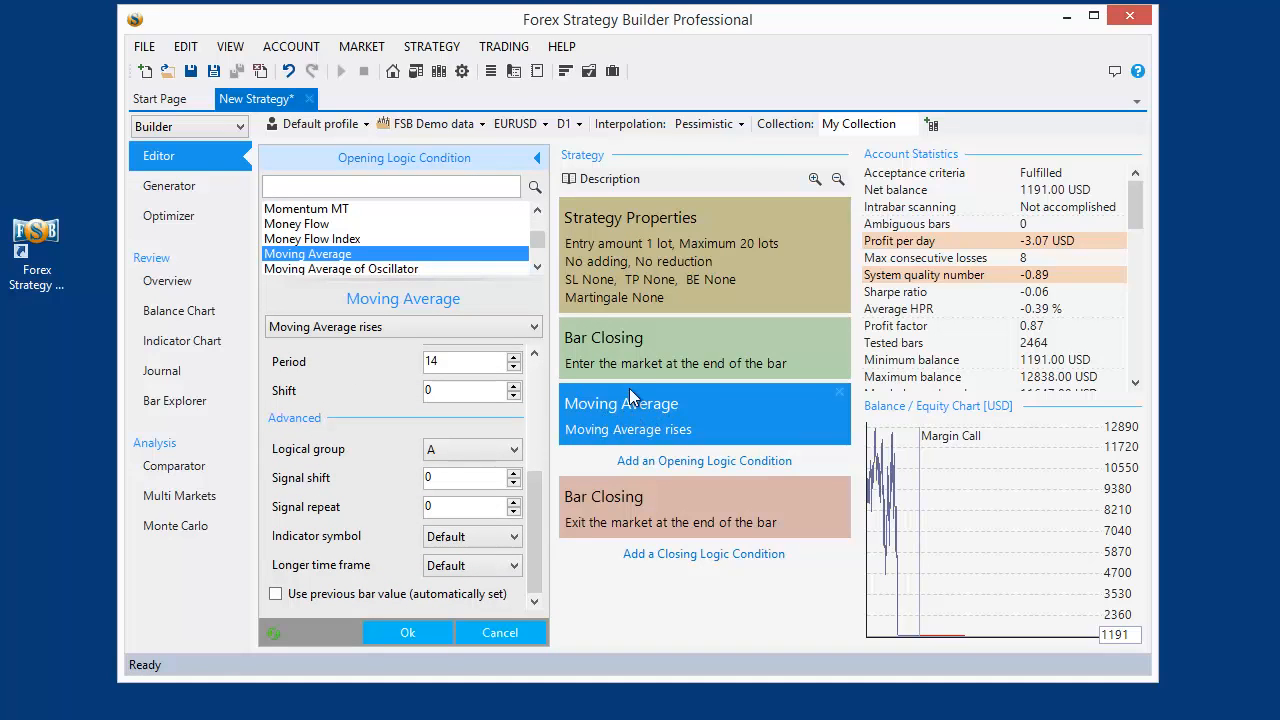
pyautogui.moveTo(625, 345)
pyautogui.scroll(1, 543, 408)
pyautogui.scroll(1, 543, 408)
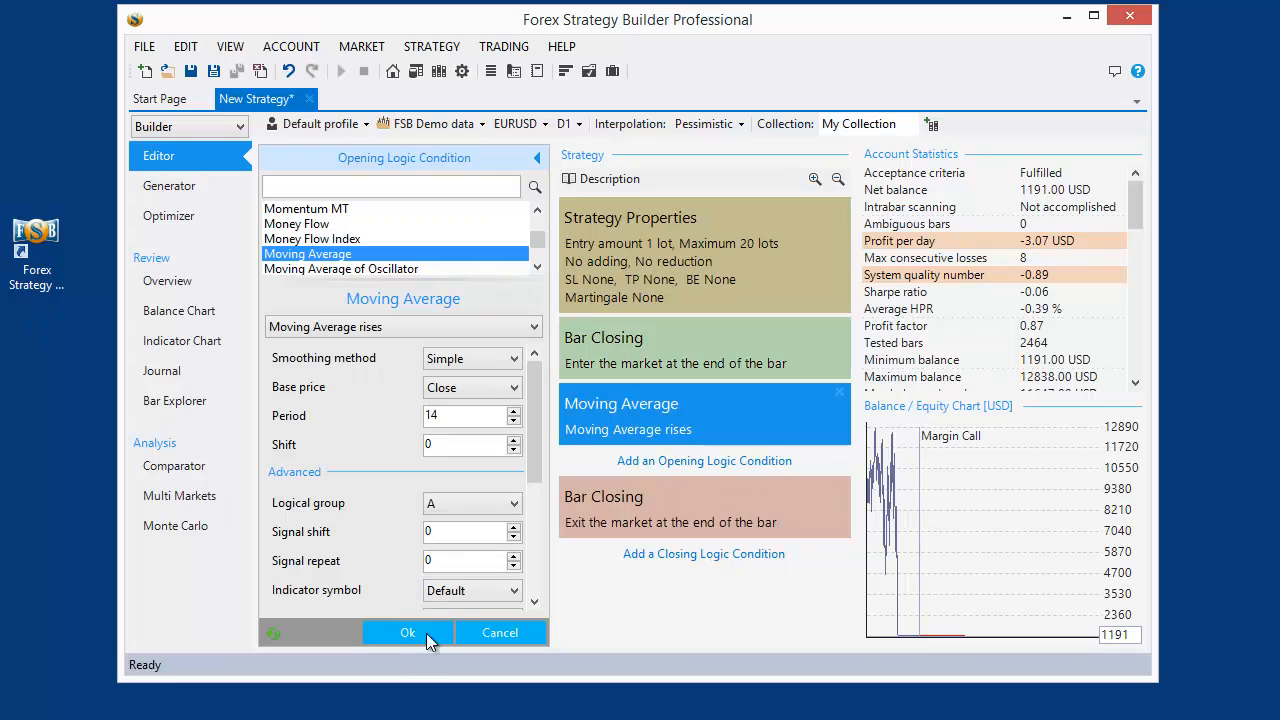
pyautogui.click(500, 632)
# Open the strategy's full indicator chart to inspect the Moving Average and entry values on individual bars
pyautogui.click(371, 523)
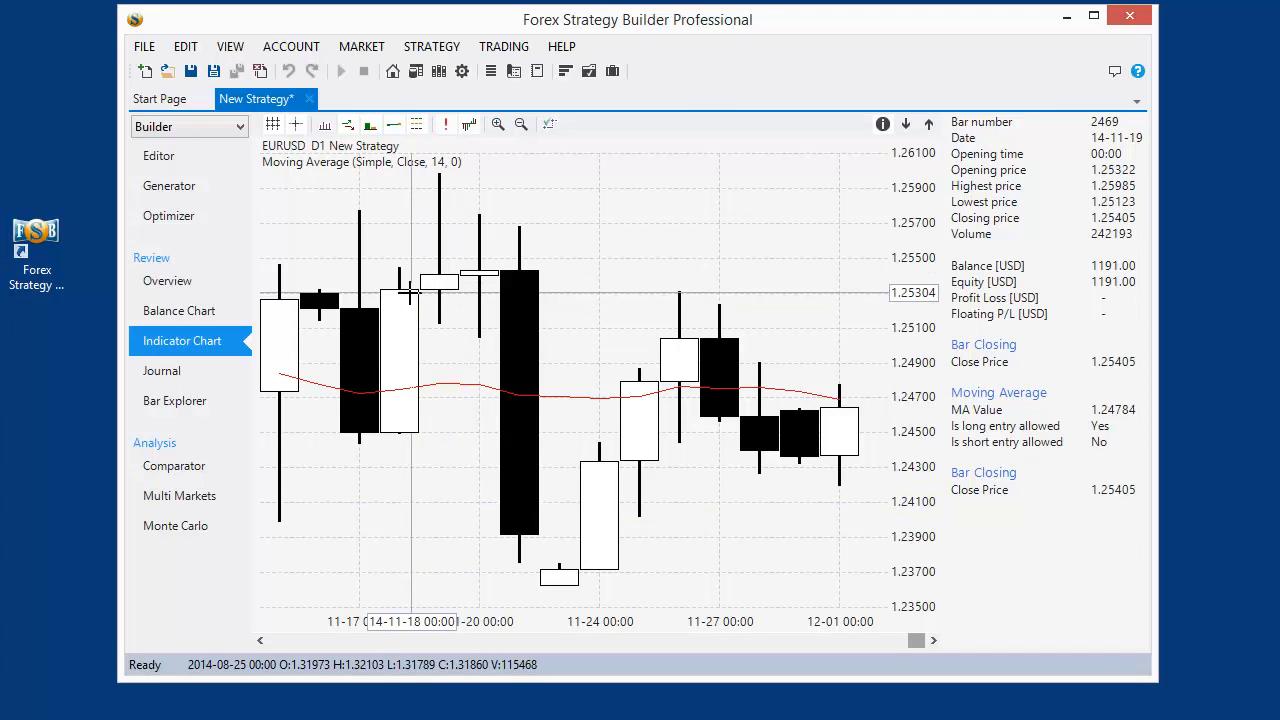
# Return to the strategy editor, change the position's opening point to Bar Opening, and accept it
pyautogui.click(195, 160)
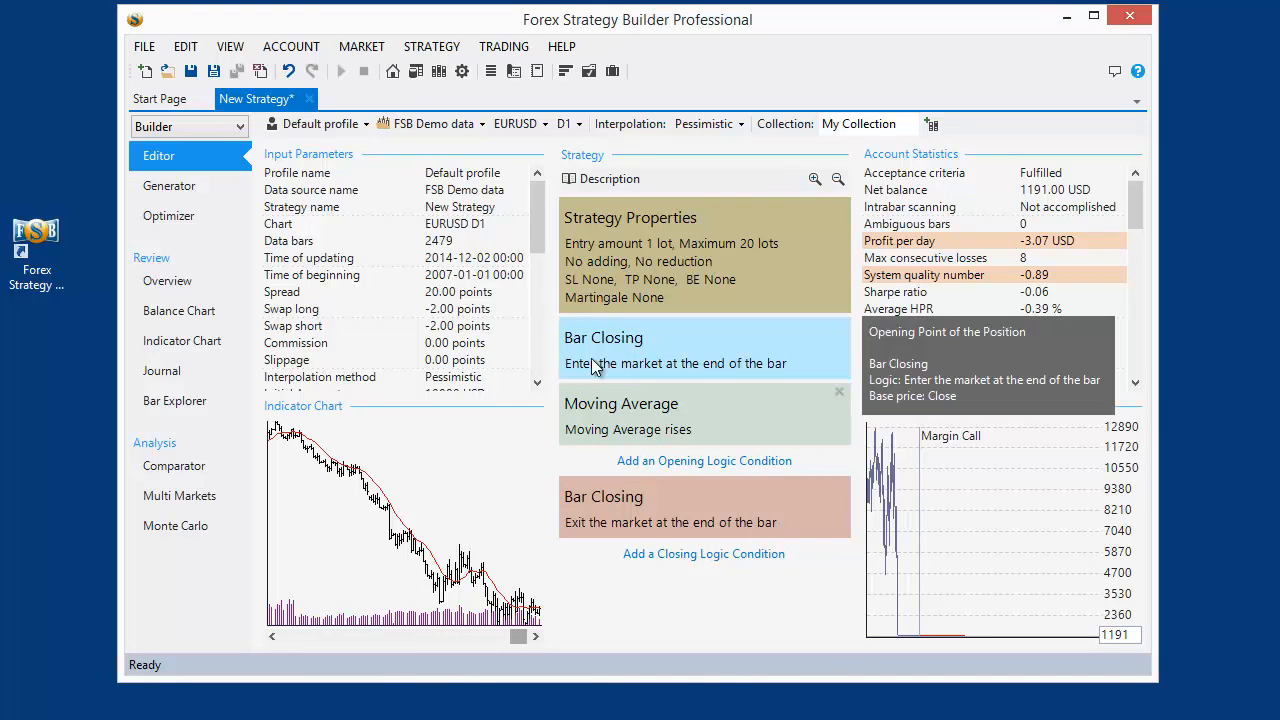
pyautogui.click(615, 340)
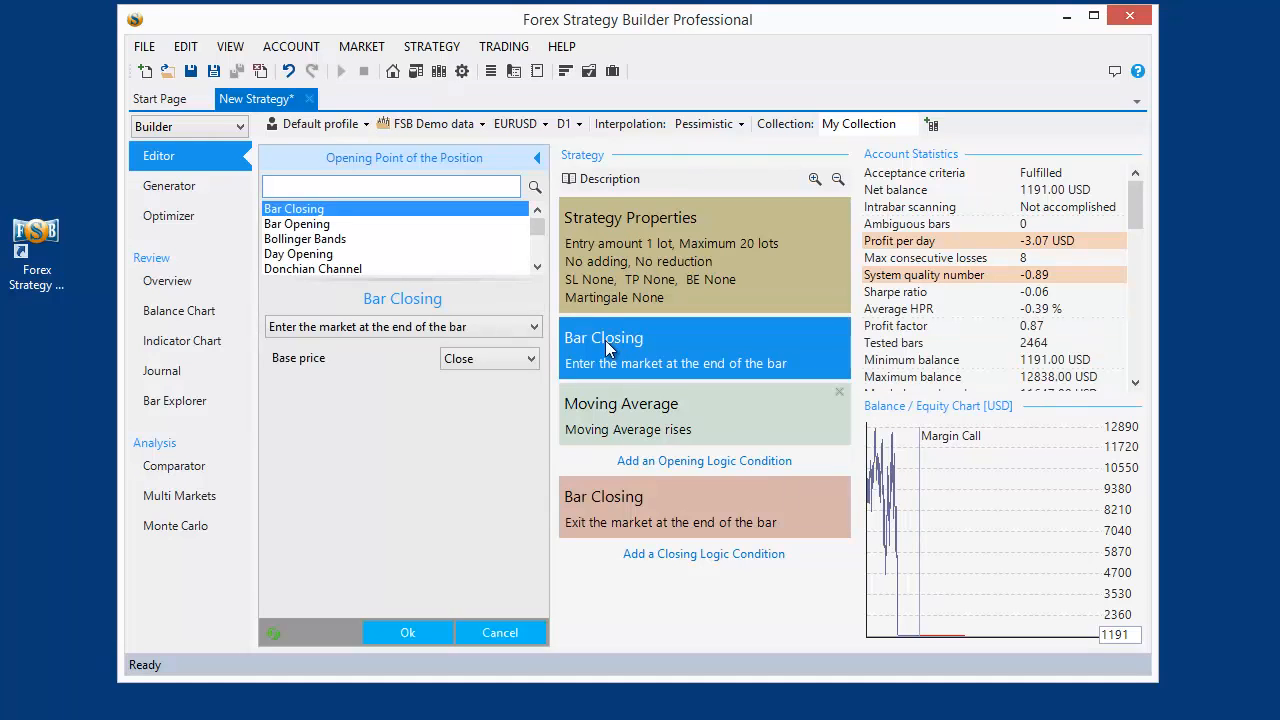
pyautogui.click(297, 224)
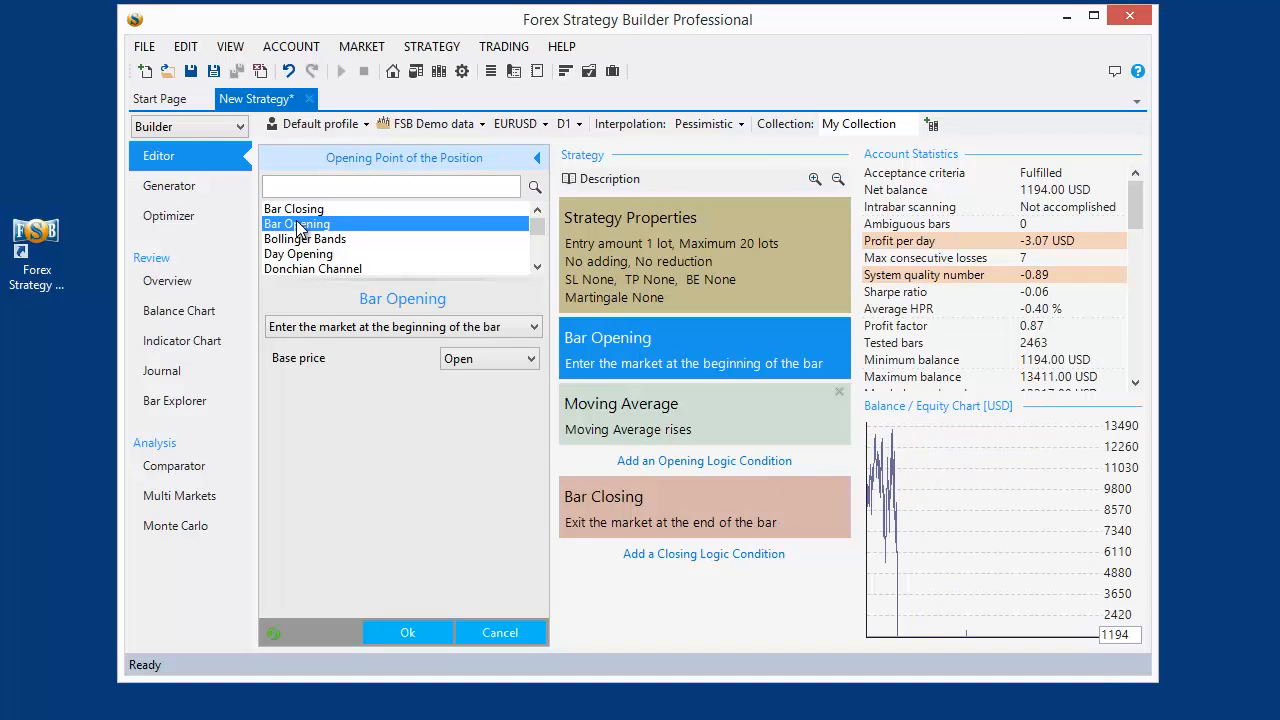
pyautogui.click(418, 624)
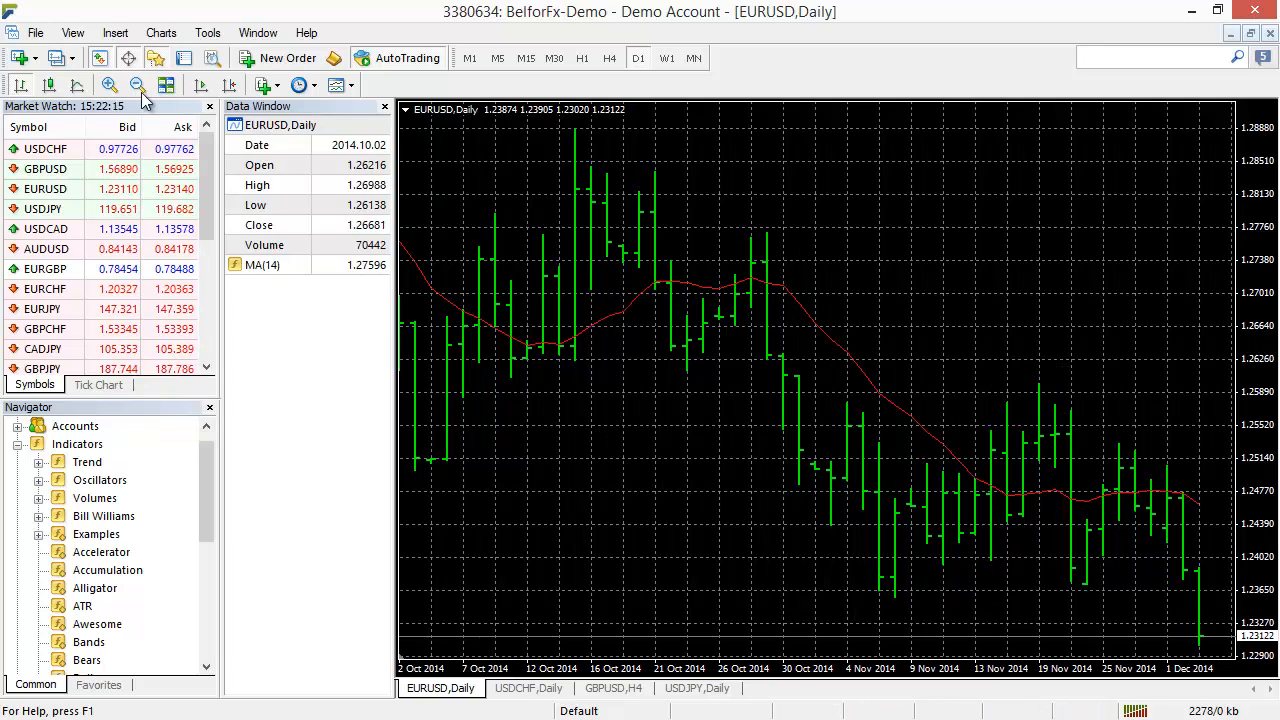
# Show the EURUSD daily chart as candlesticks, enlarge it to inspect Moving Average values on individual bars, and minimize the trading terminal
pyautogui.click(48, 85)
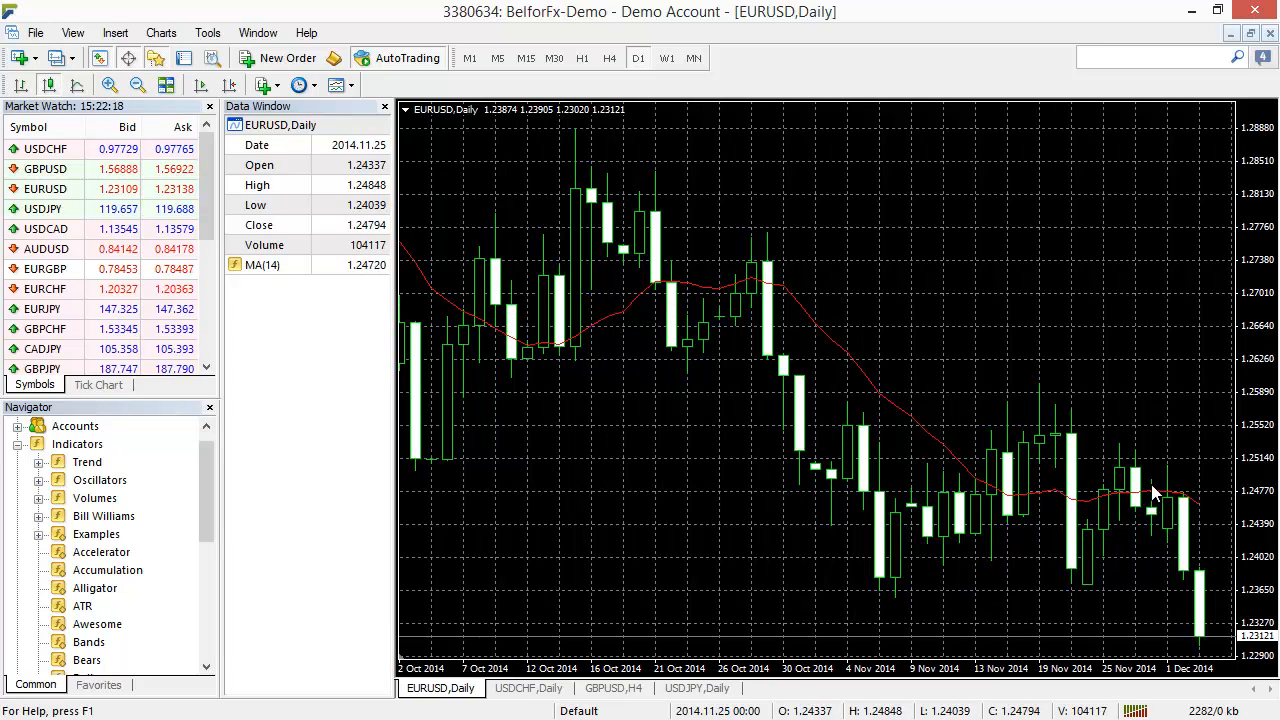
pyautogui.moveTo(1207, 512)
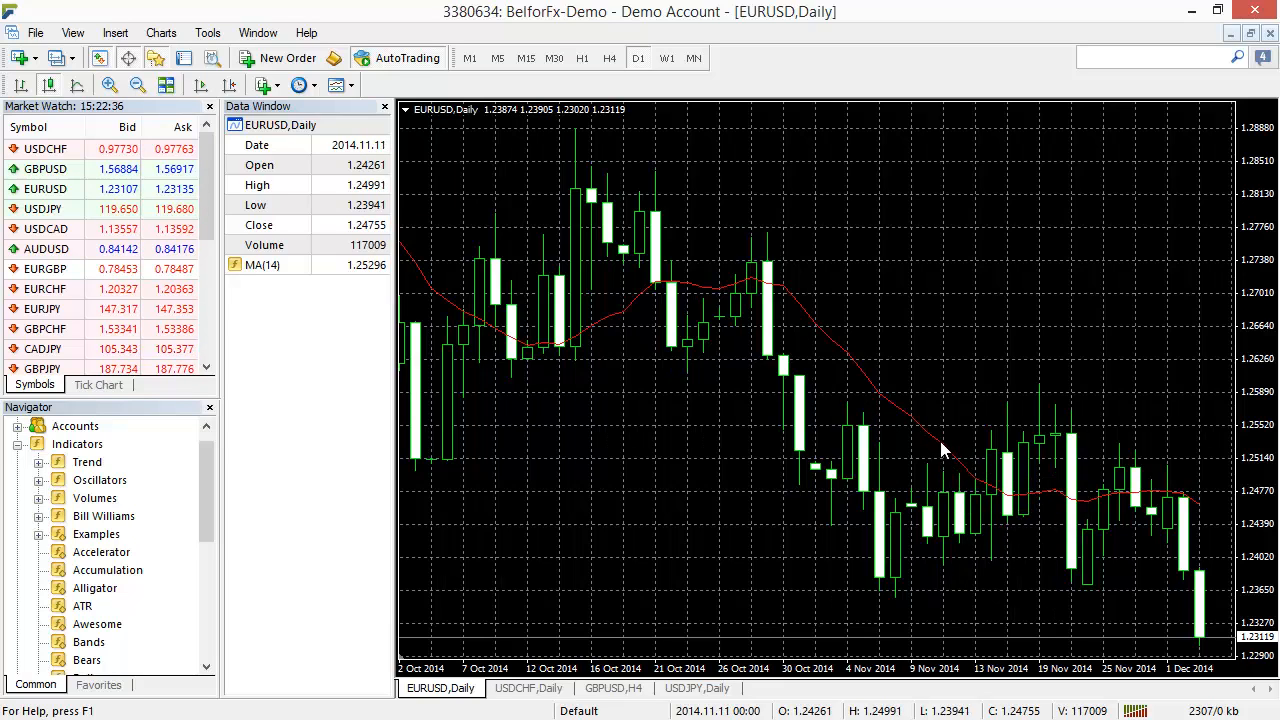
pyautogui.moveTo(945, 453)
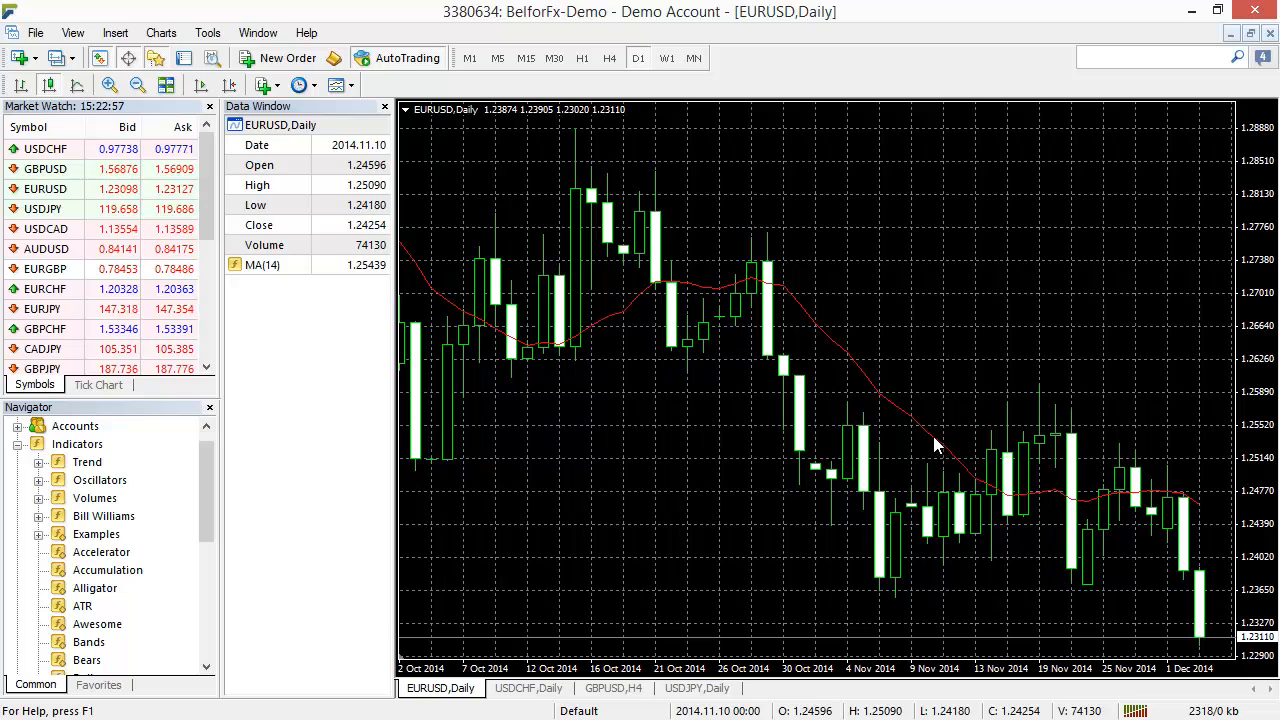
pyautogui.press('+')
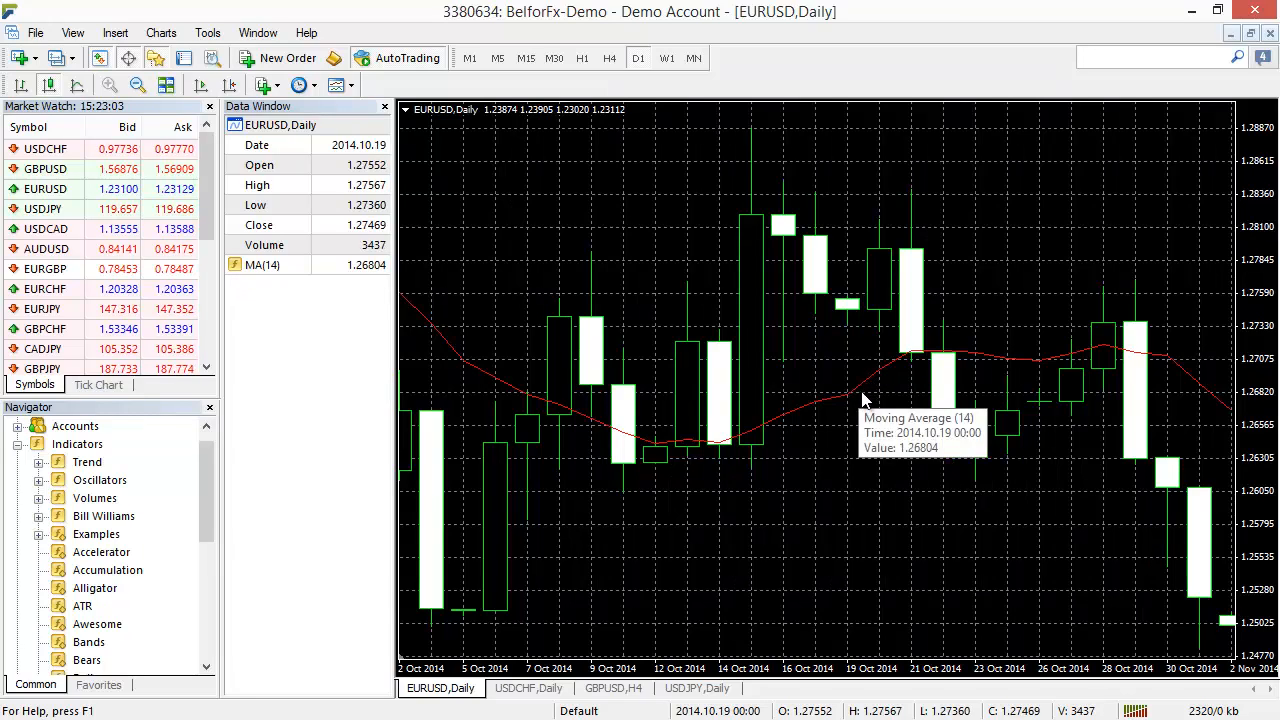
pyautogui.moveTo(866, 386)
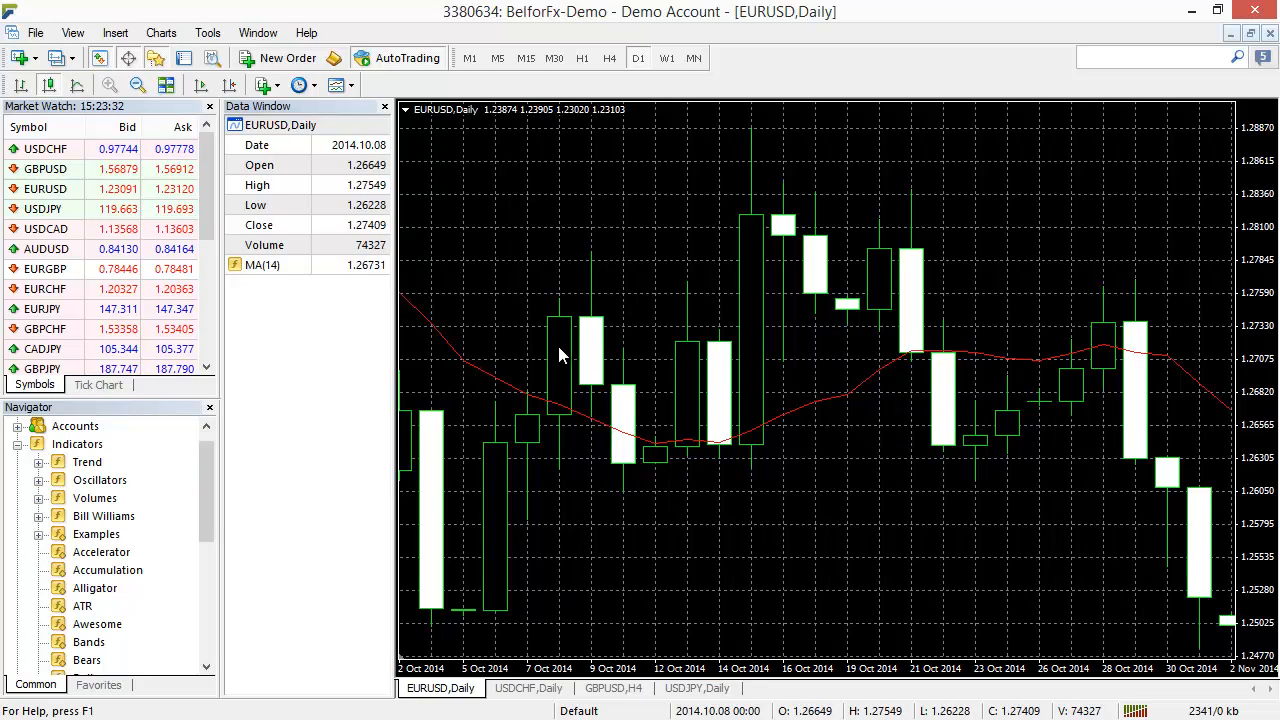
pyautogui.click(1191, 11)
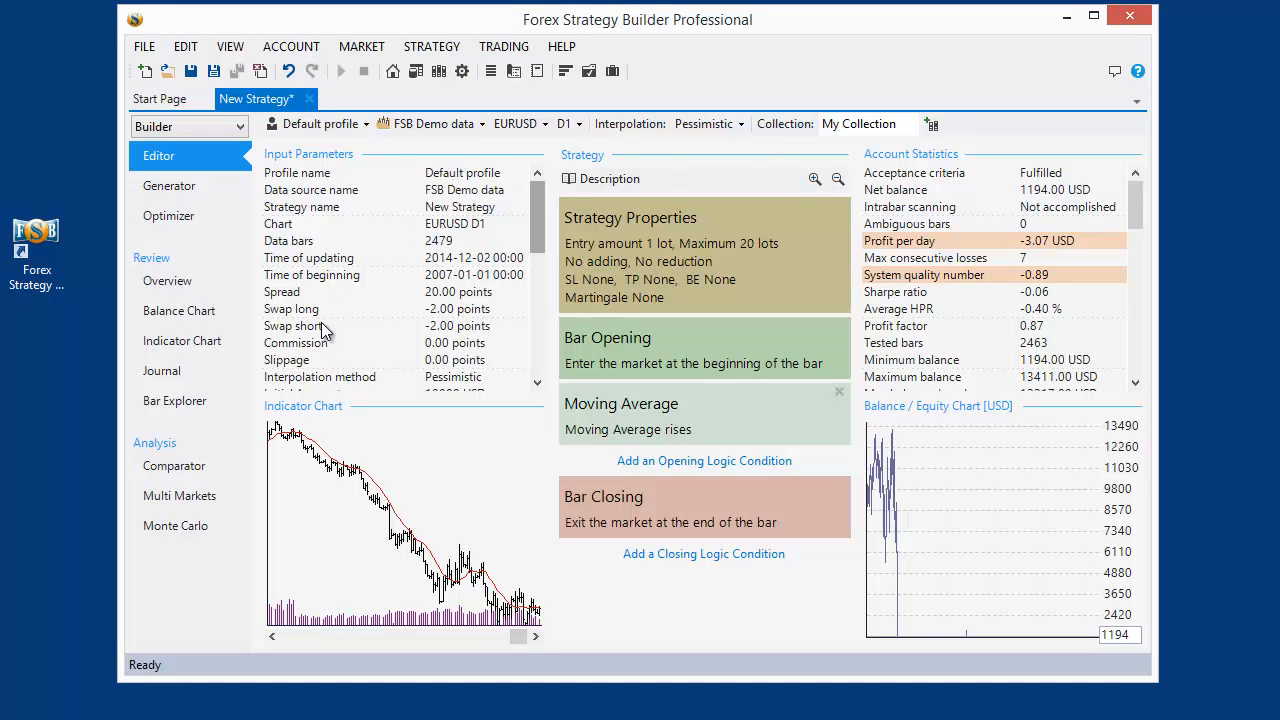
# Open the full indicator chart in a maximized window and switch on True Charts mode to examine the stepped Moving Average
pyautogui.doubleClick(350, 477)
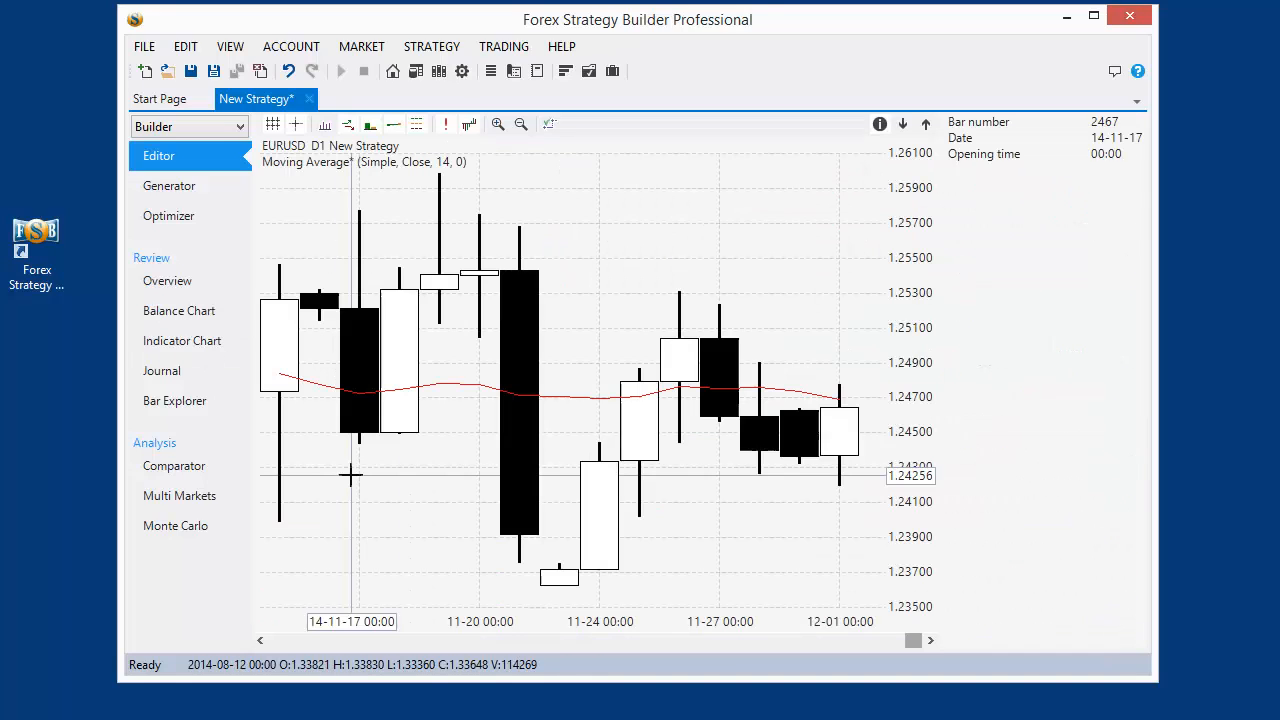
pyautogui.click(1094, 16)
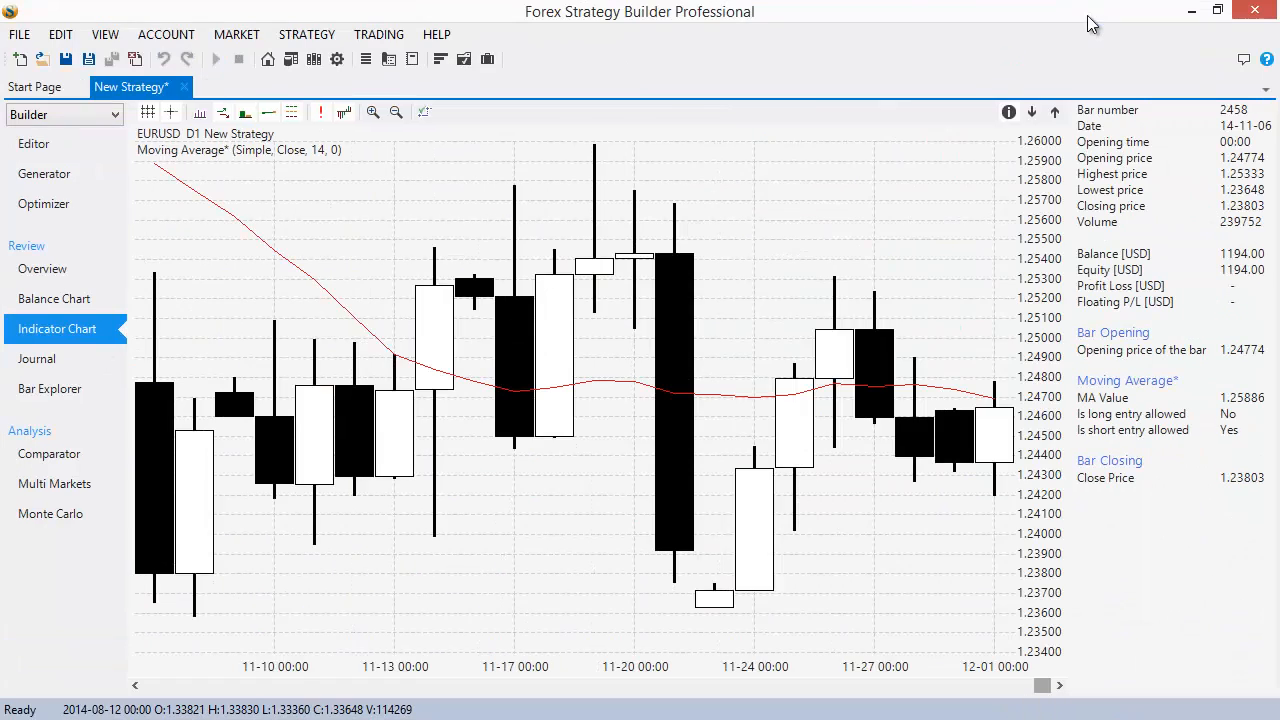
pyautogui.click(425, 114)
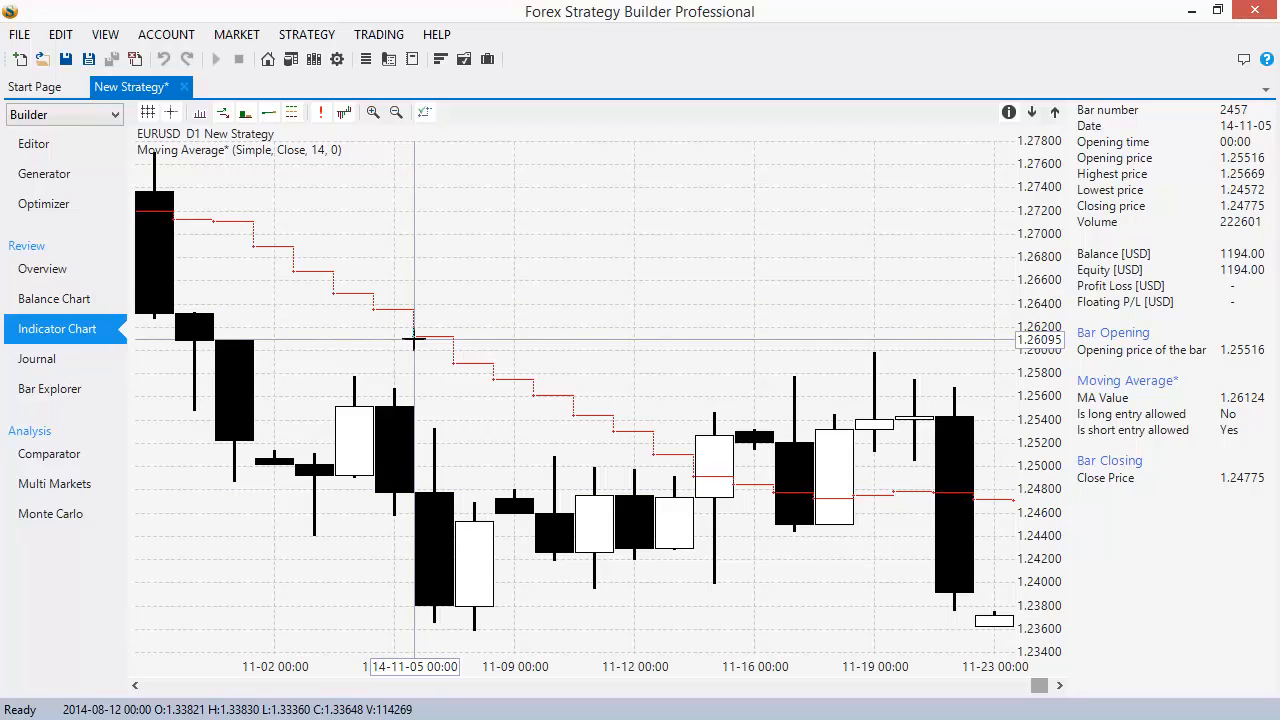
pyautogui.scroll(2, 384, 384)
pyautogui.scroll(-3, 568, 408)
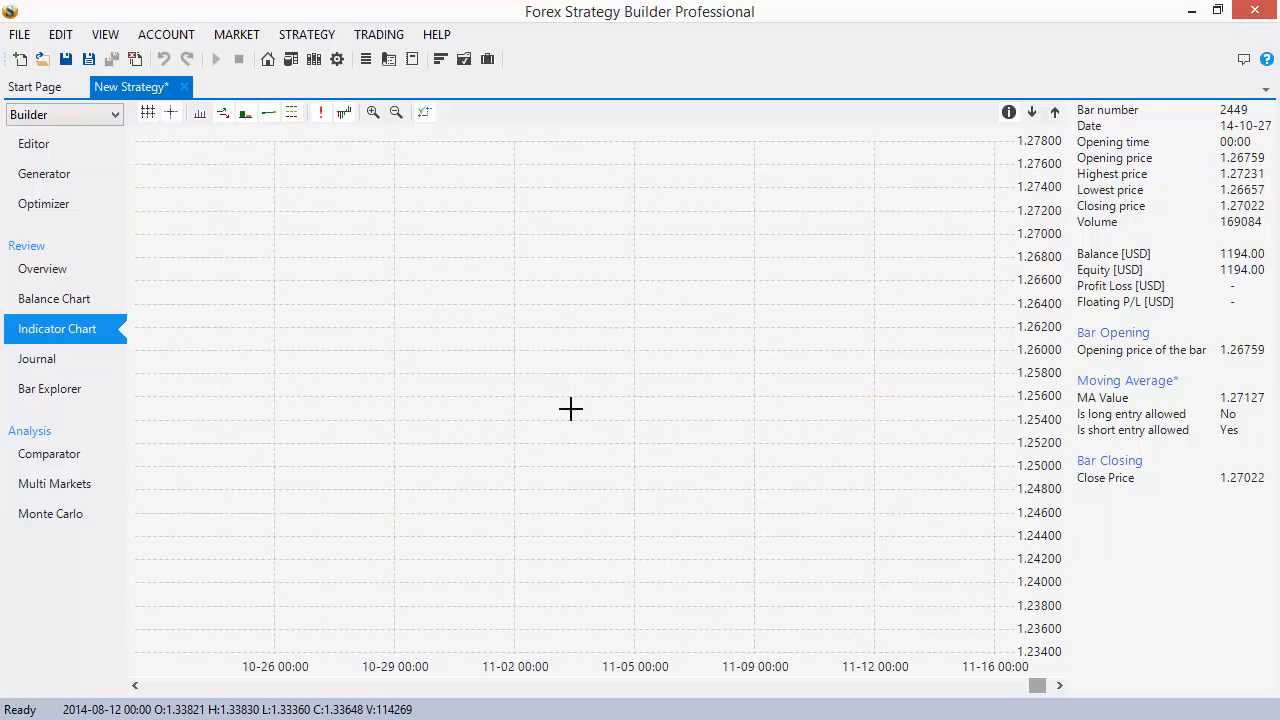
pyautogui.scroll(3, 540, 380)
# Add a MACD opening logic condition with "MACD line rises" to the strategy and accept it
pyautogui.click(40, 148)
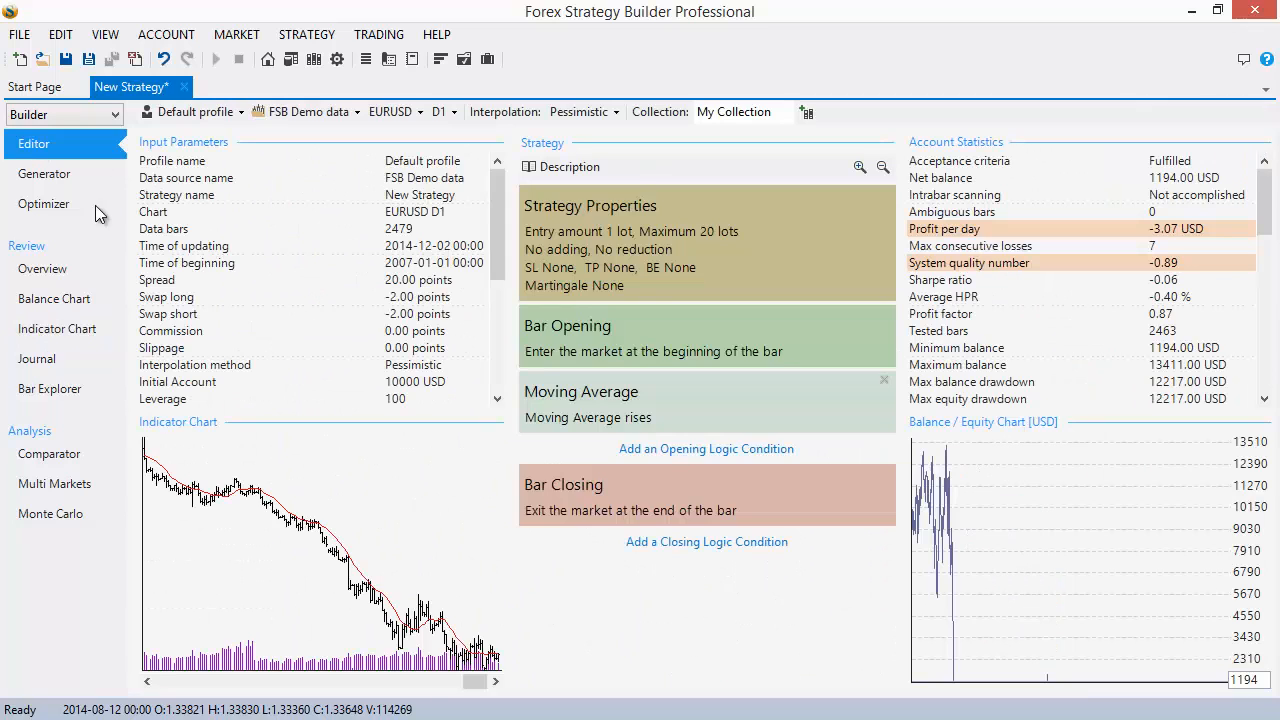
pyautogui.click(662, 451)
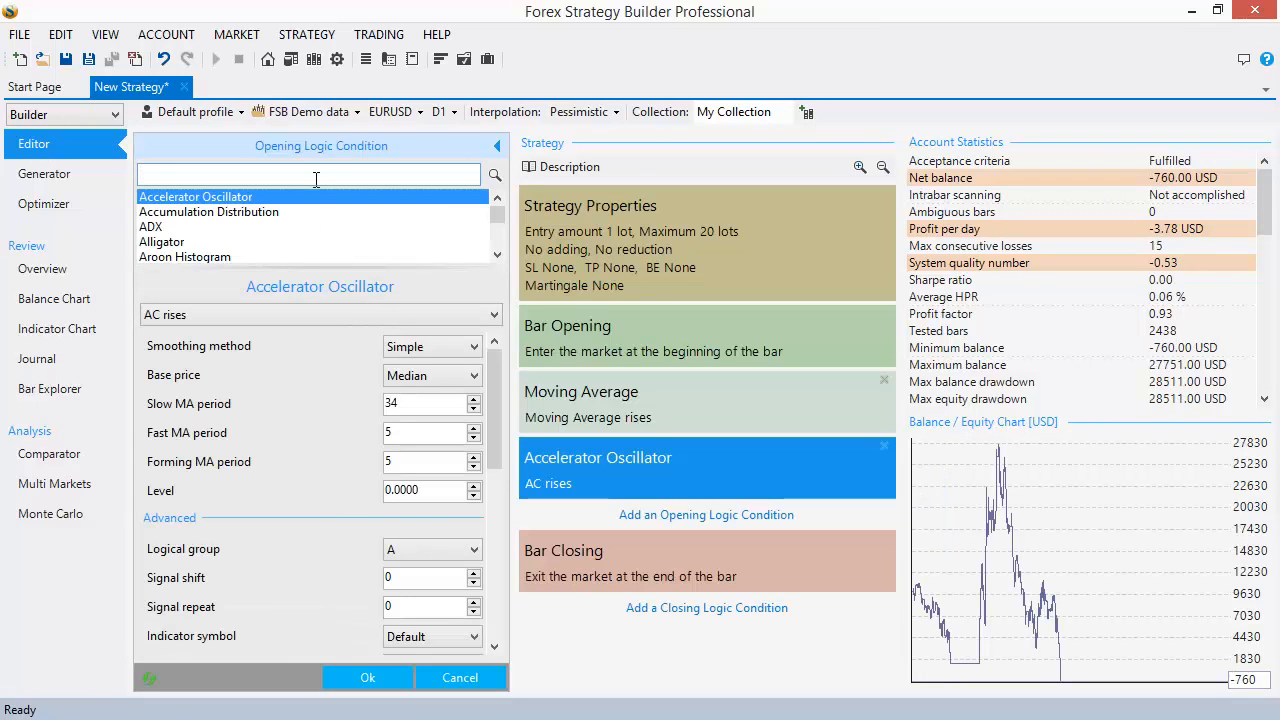
pyautogui.write('mac')
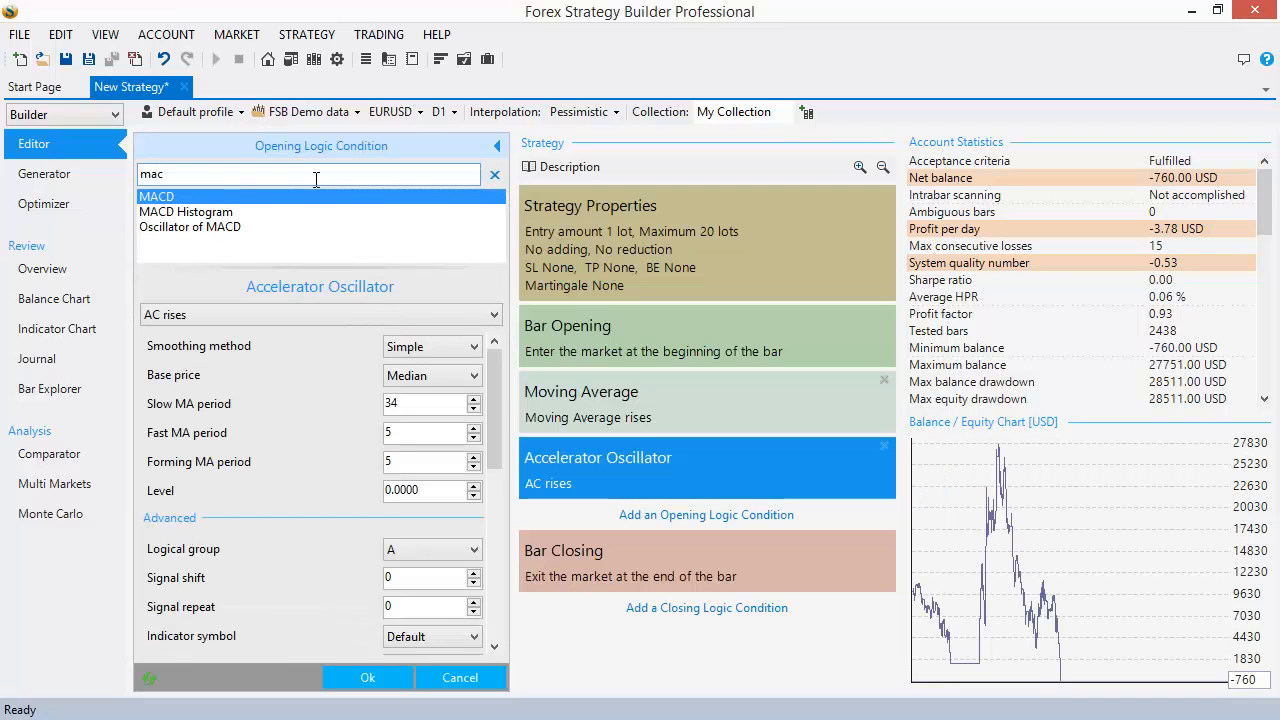
pyautogui.click(331, 197)
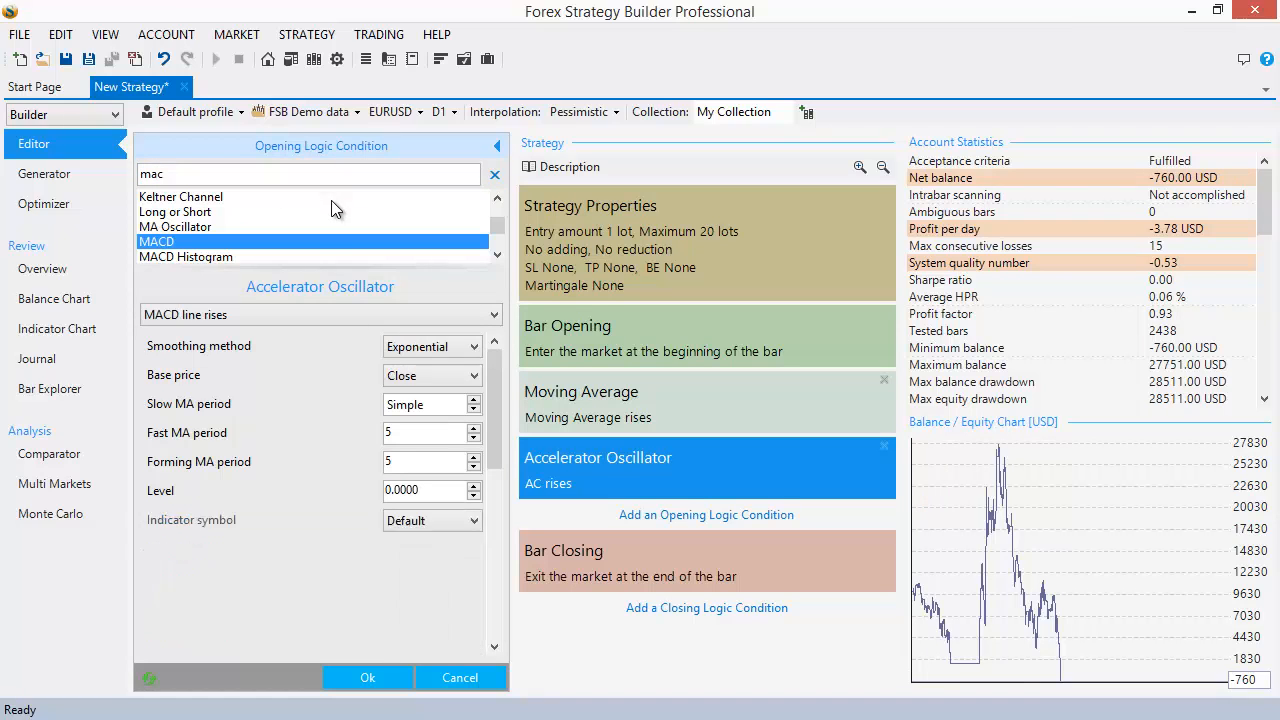
pyautogui.click(368, 677)
# Examine the MACD and Moving Average on the full indicator chart, and recheck the entry conditions in the strategy editor
pyautogui.click(271, 524)
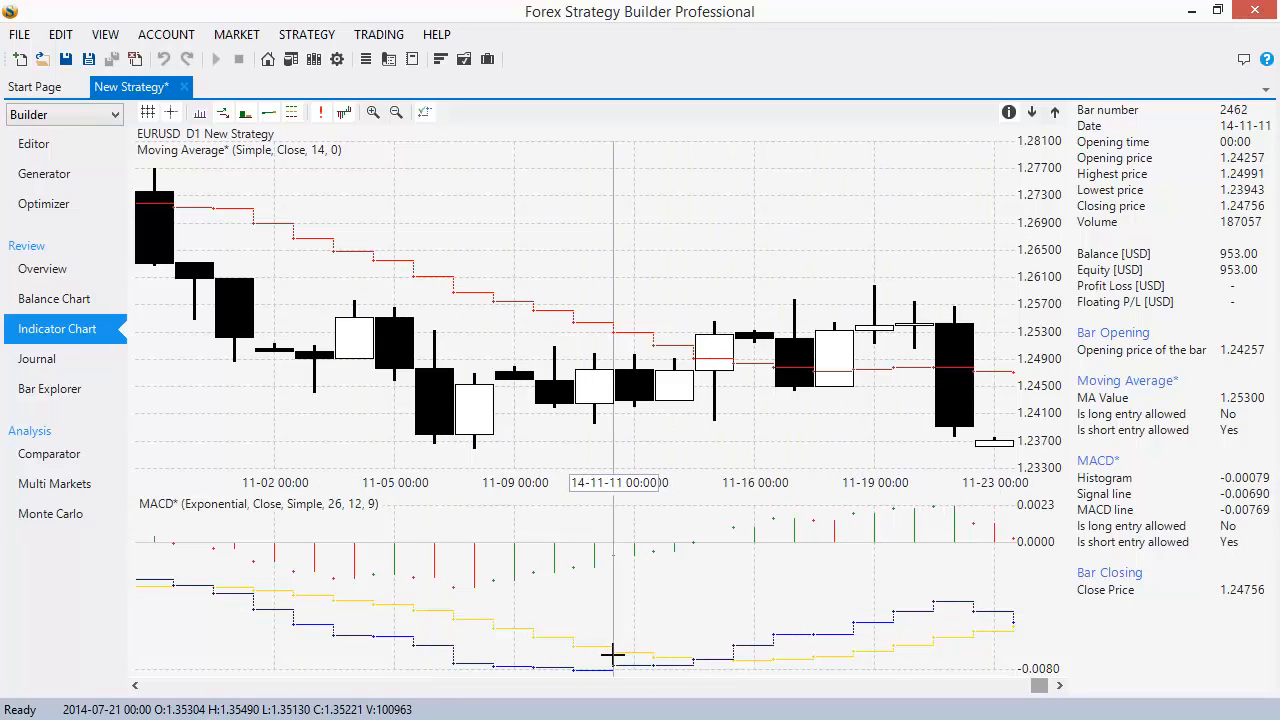
pyautogui.scroll(-5, 613, 655)
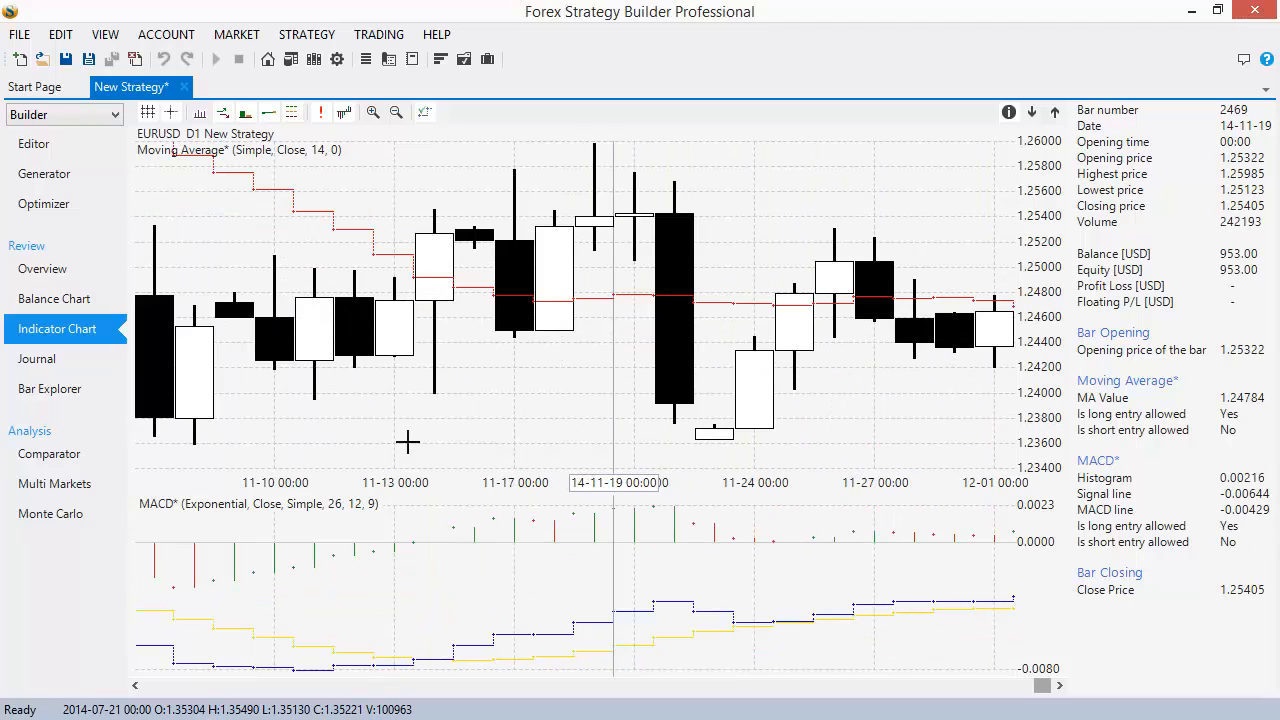
pyautogui.click(35, 146)
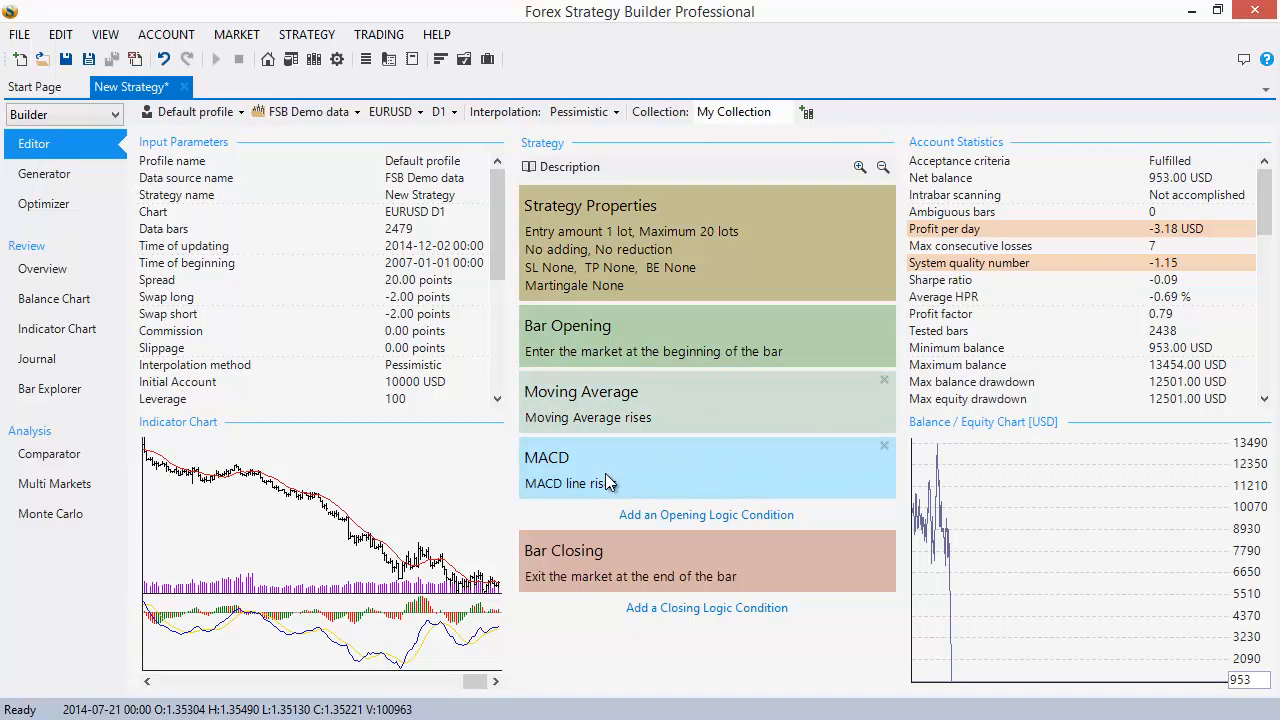
pyautogui.moveTo(610, 483)
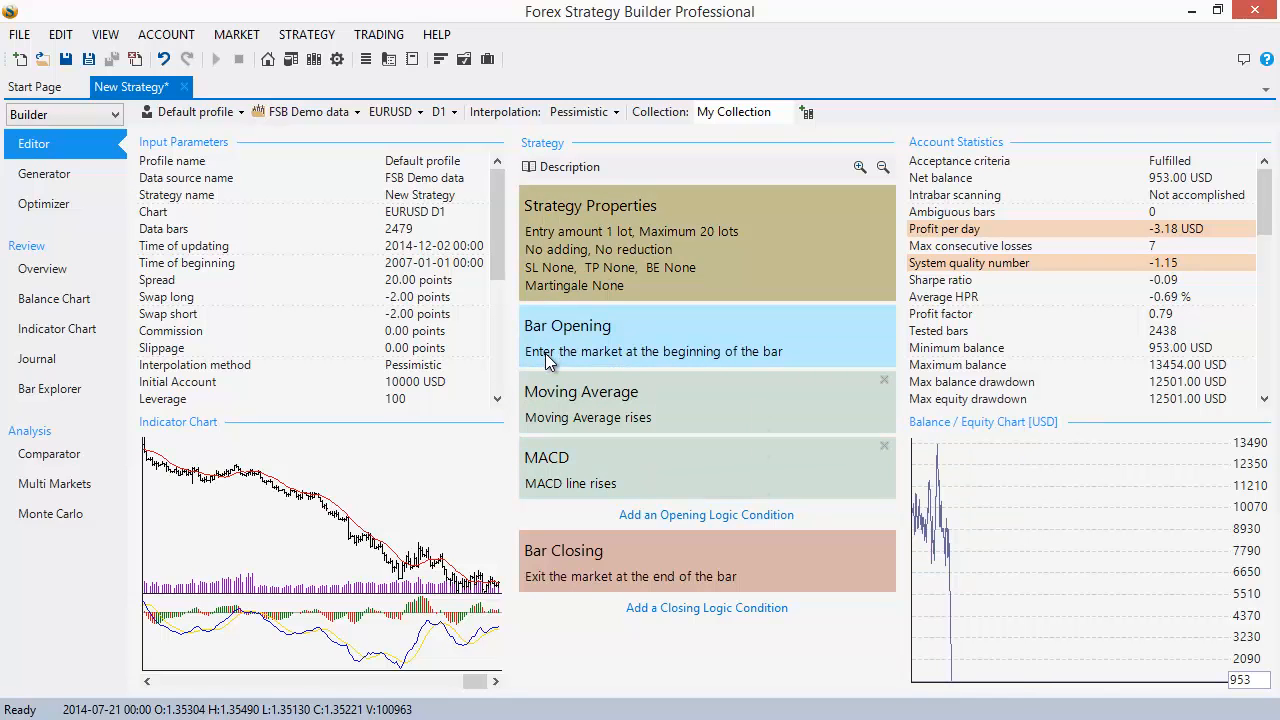
pyautogui.moveTo(548, 361)
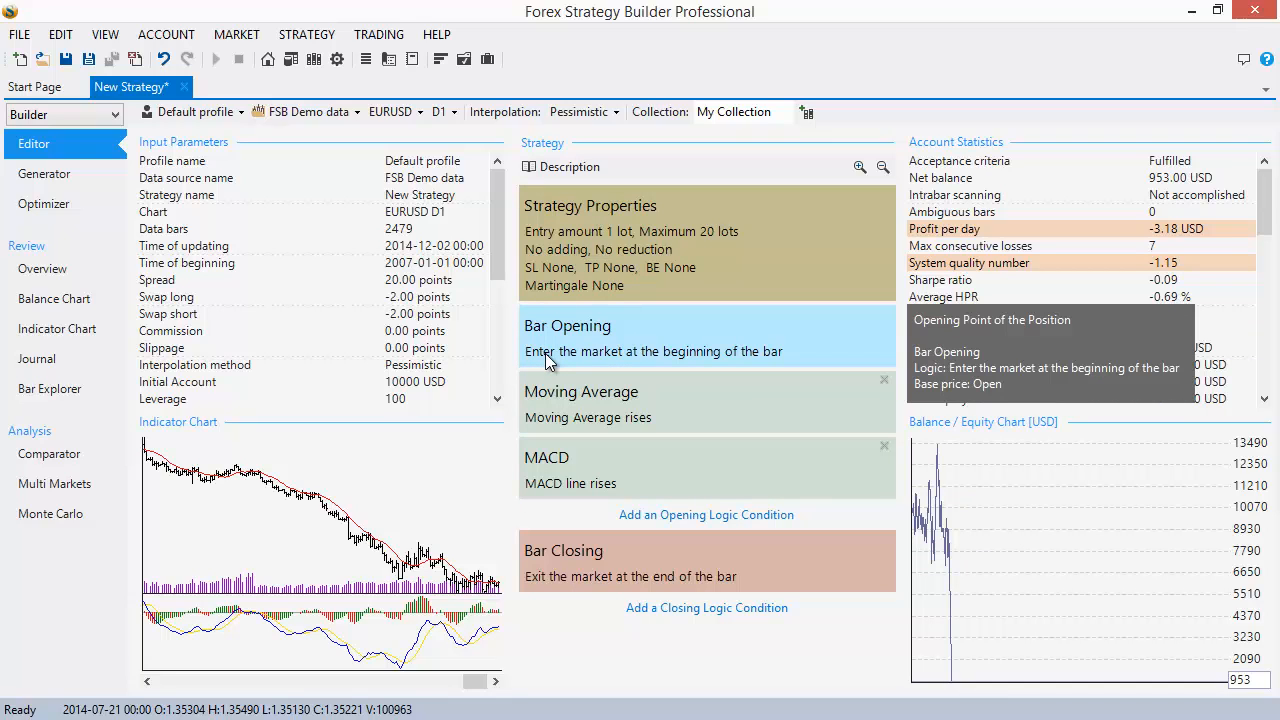
# Open the program's online help in the browser and look over the User Guide page
pyautogui.click(437, 35)
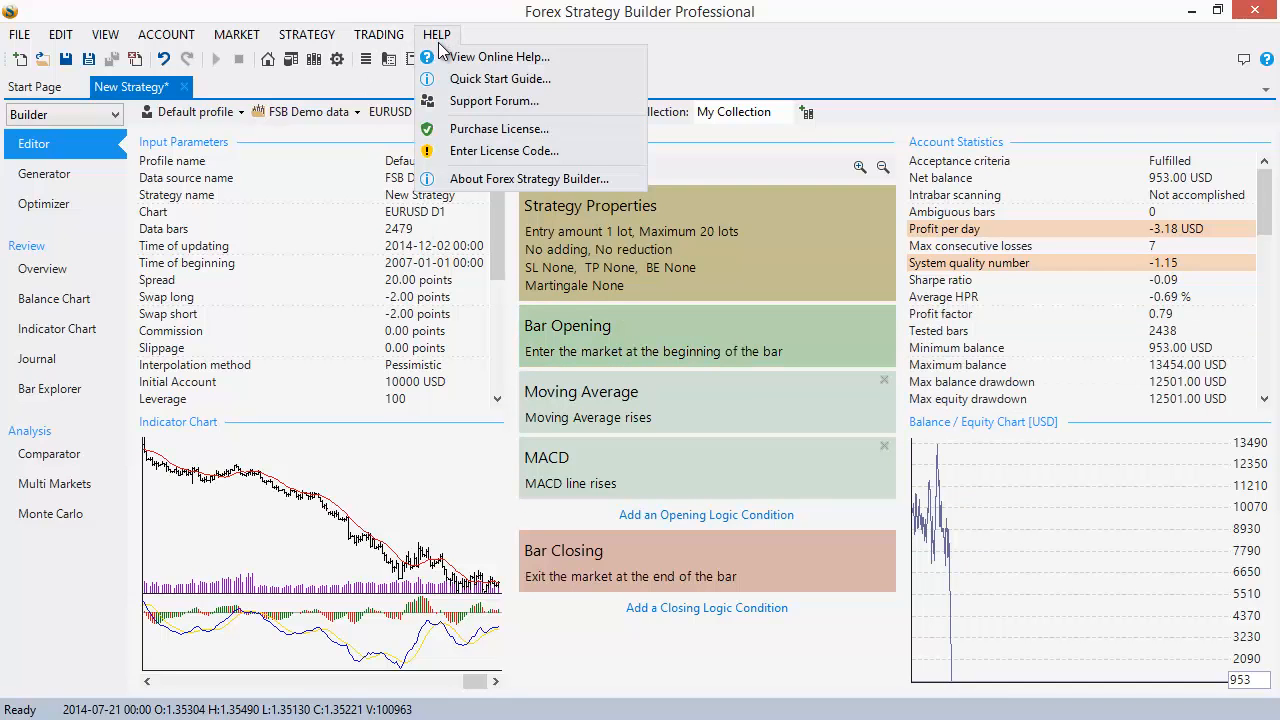
pyautogui.click(479, 61)
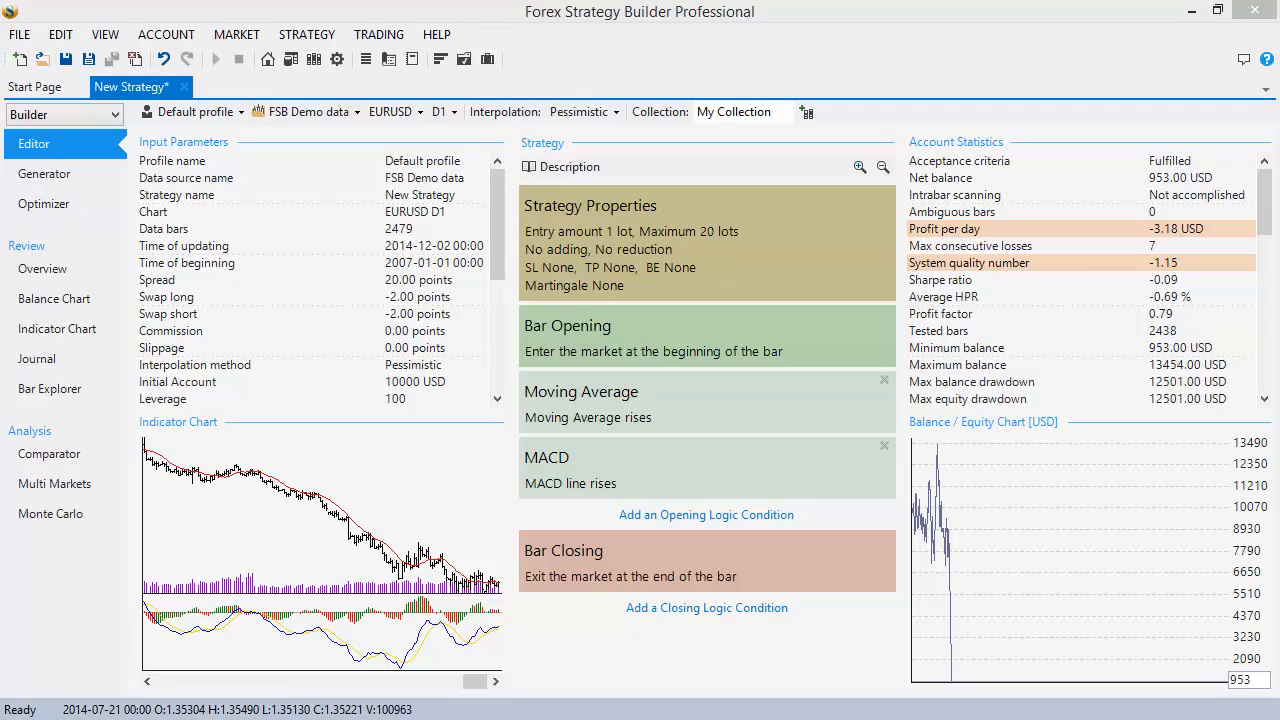
pyautogui.moveTo(1279, 185); pyautogui.dragTo(683, 1)
pyautogui.scroll(-6, 619, 508)
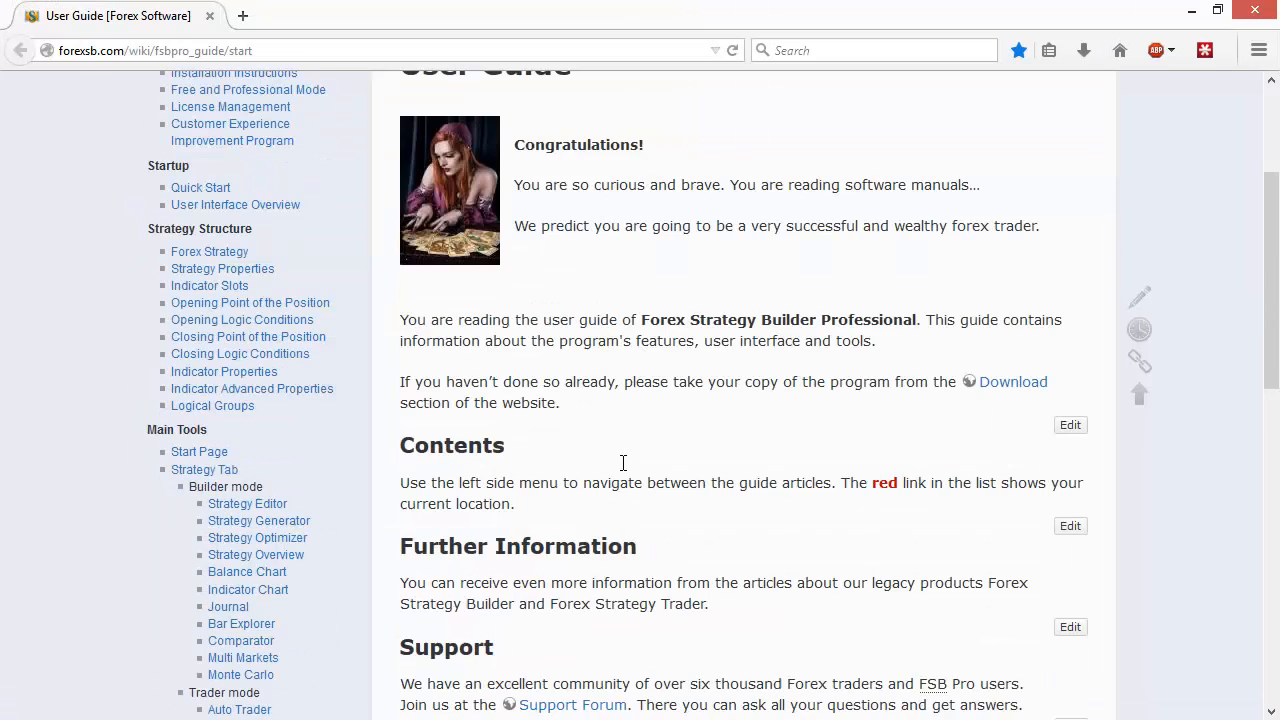
pyautogui.scroll(6, 623, 460)
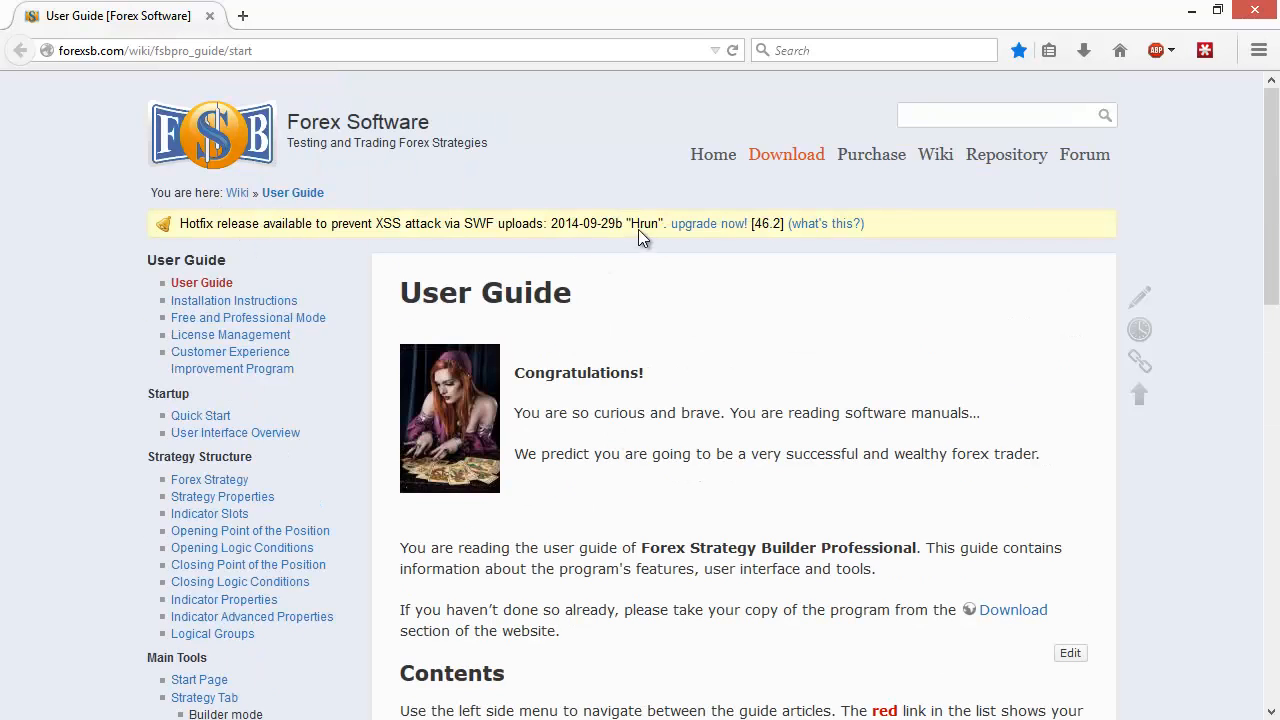
# Go to the forexsb.com wiki and open the legacy manual's "Use Previous Bar Value" article
pyautogui.click(240, 193)
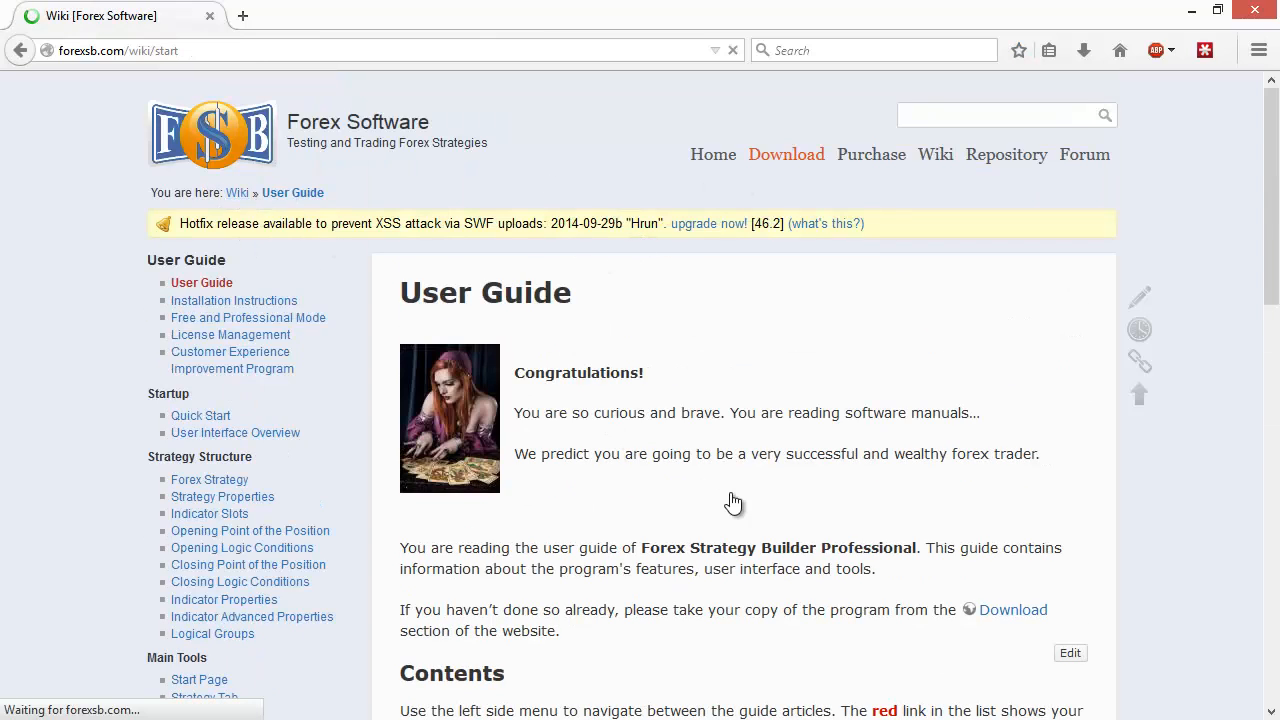
pyautogui.scroll(-2, 733, 502)
pyautogui.scroll(-2, 733, 502)
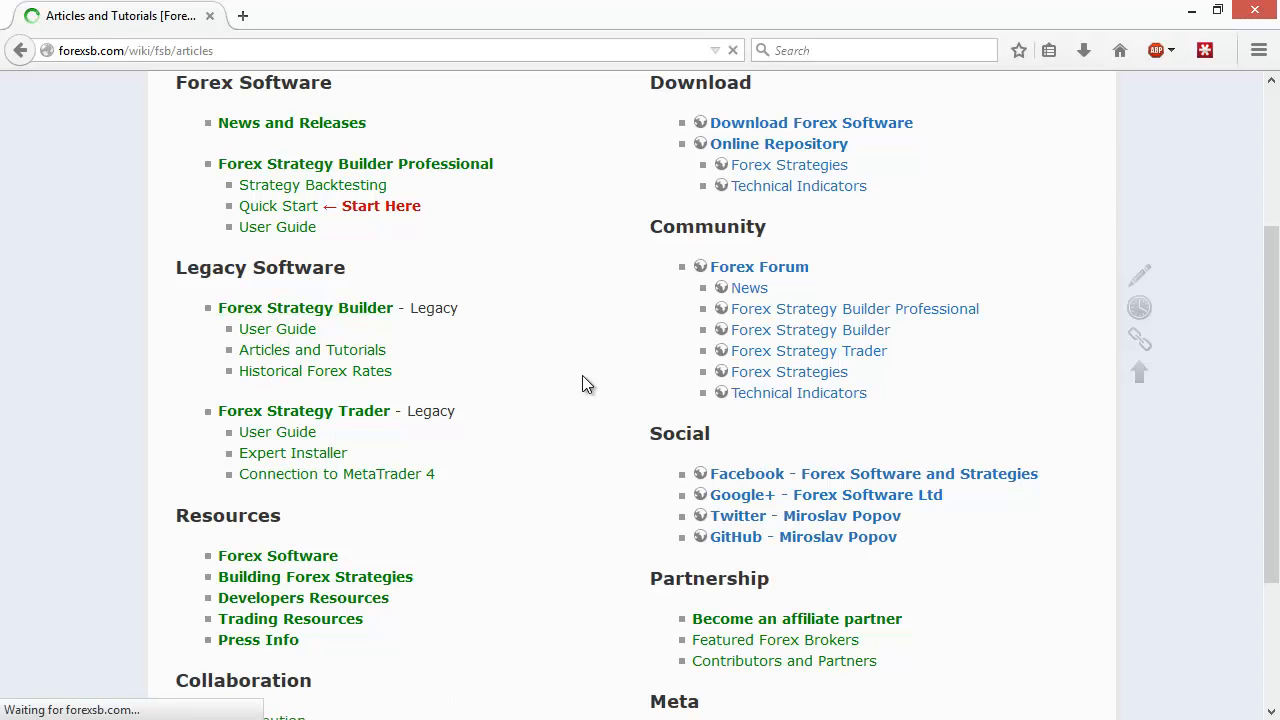
pyautogui.scroll(-3, 586, 382)
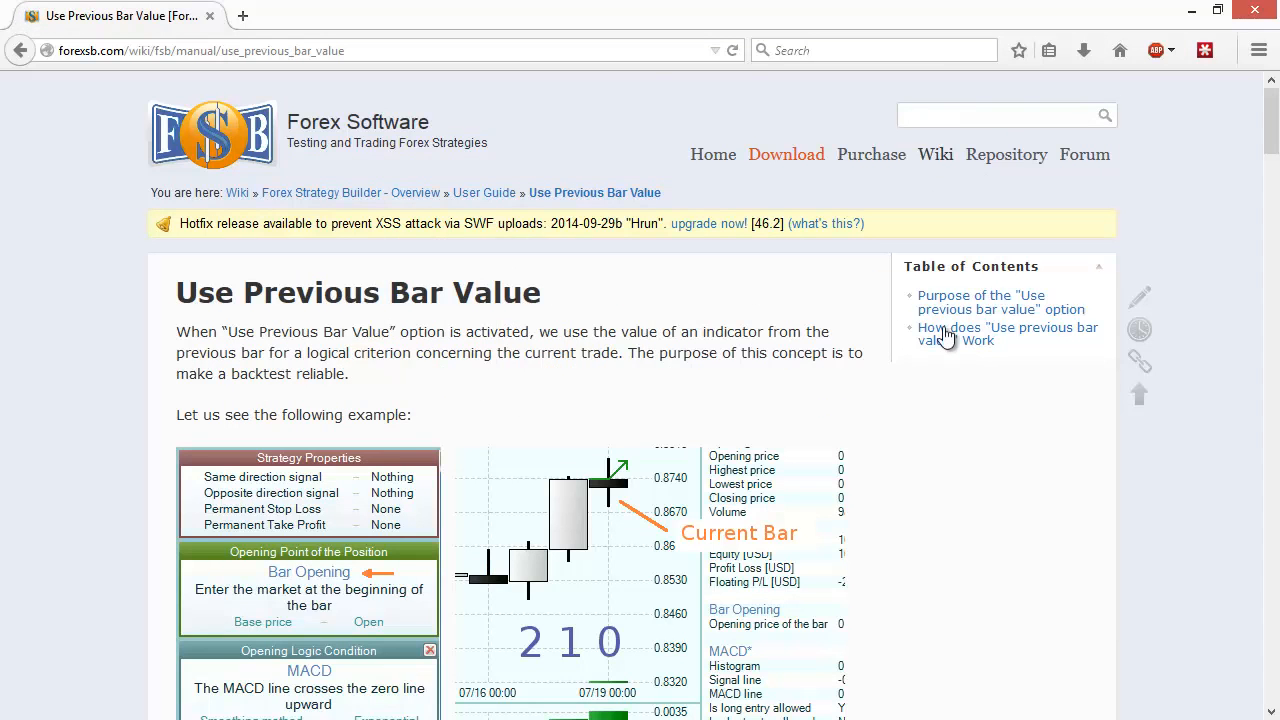
# Read through the "Use Previous Bar Value" article, including its purpose, examples and the rules for decision time and base price
pyautogui.scroll(-2, 948, 345)
pyautogui.moveTo(182, 176)
pyautogui.mouseDown()
pyautogui.moveTo(530, 176)
pyautogui.moveTo(180, 168)
pyautogui.mouseUp()
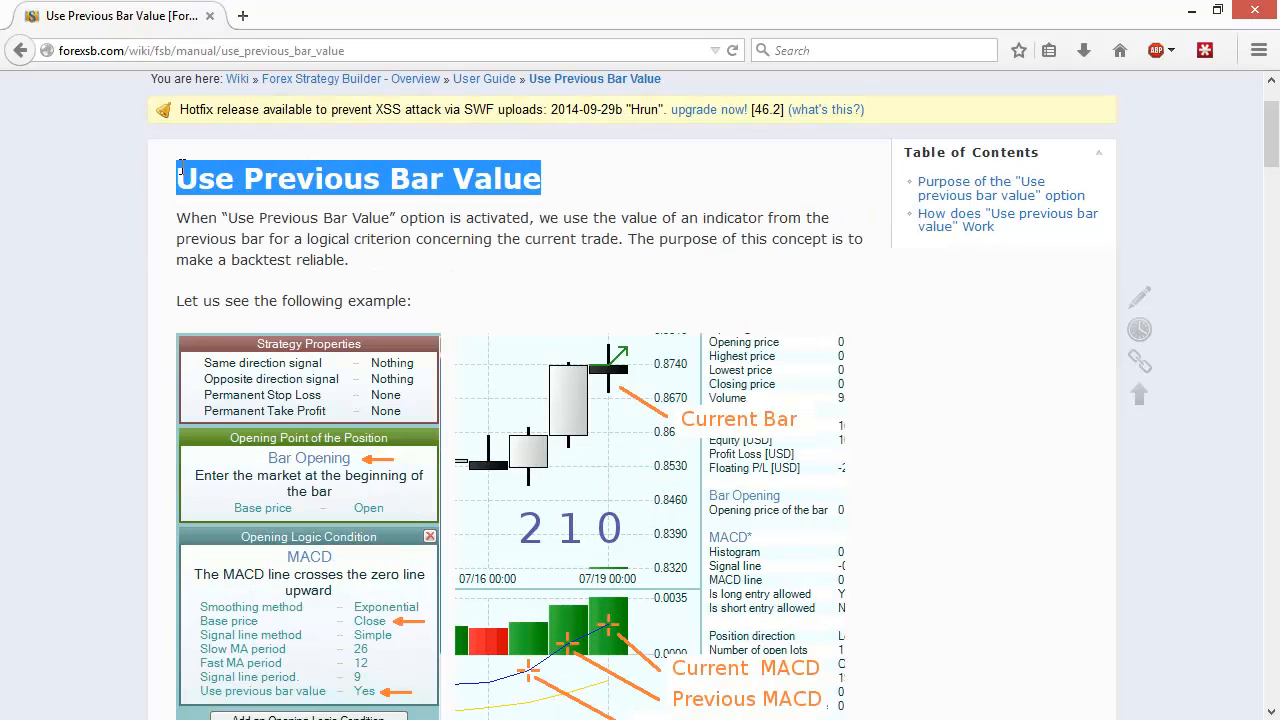
pyautogui.scroll(-20, 674, 397)
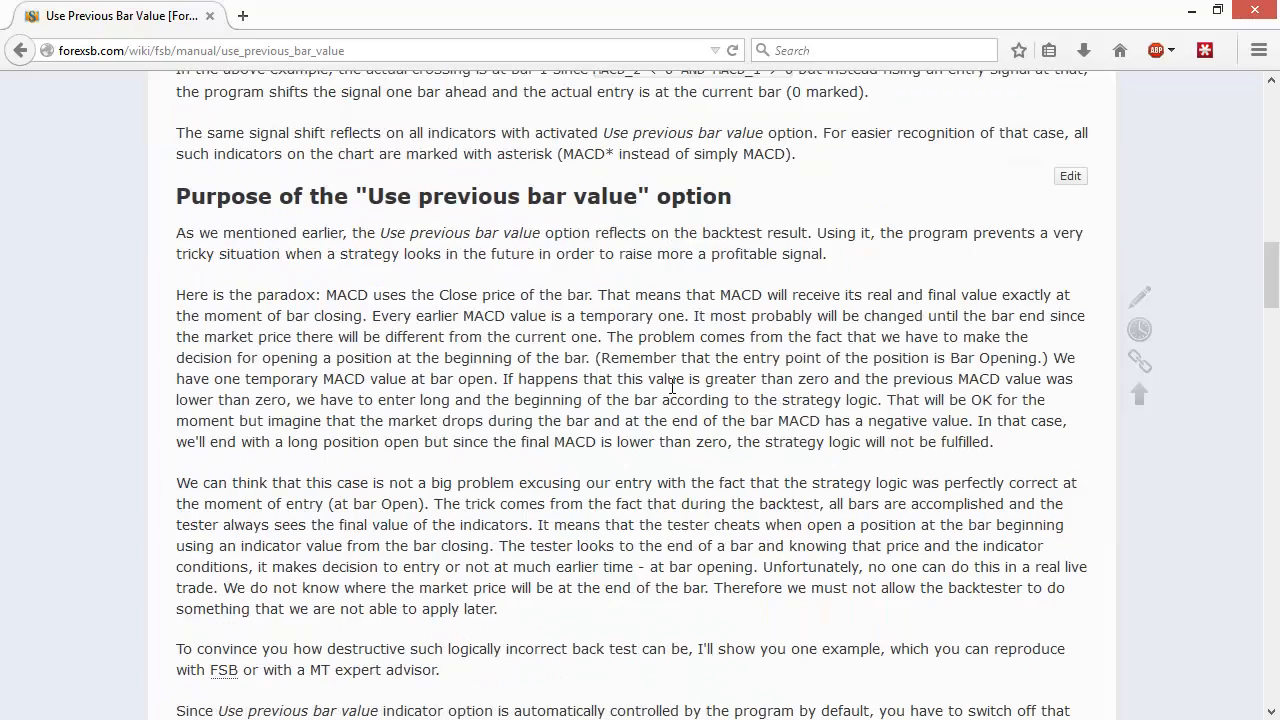
pyautogui.scroll(12, 674, 385)
pyautogui.scroll(-2, 672, 393)
pyautogui.scroll(-15, 672, 388)
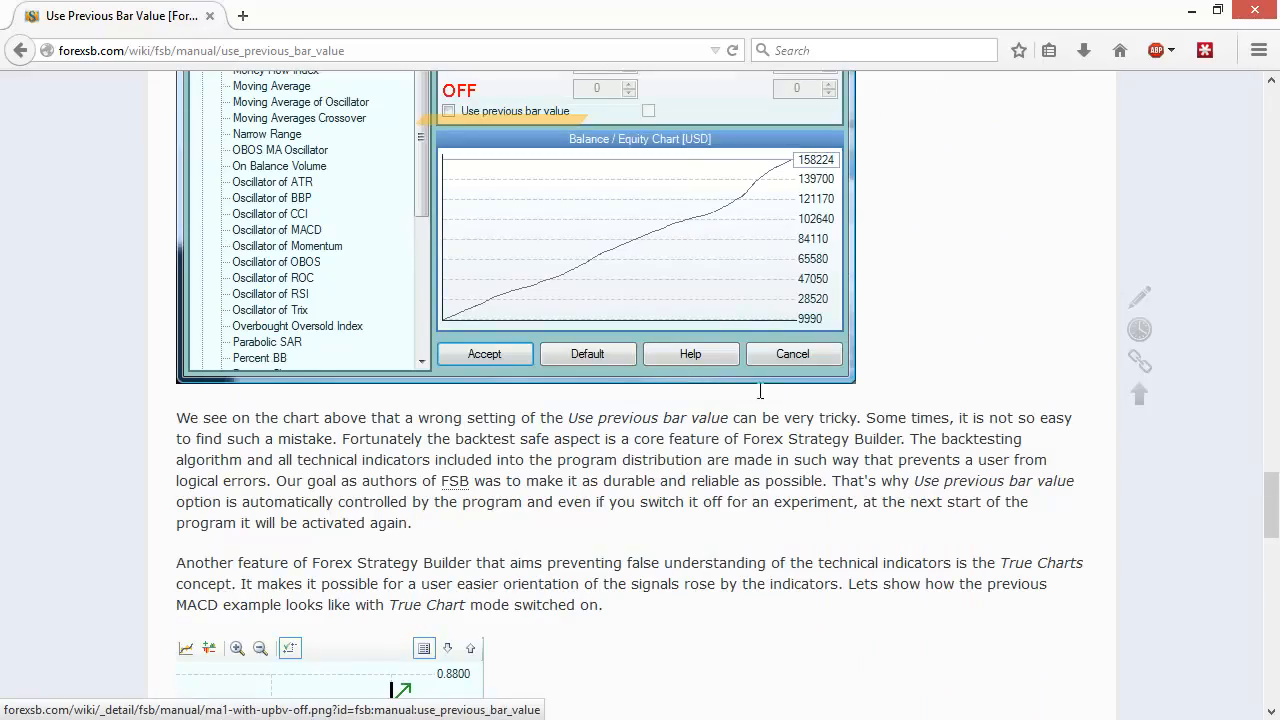
pyautogui.scroll(-5, 760, 391)
pyautogui.scroll(-7, 525, 450)
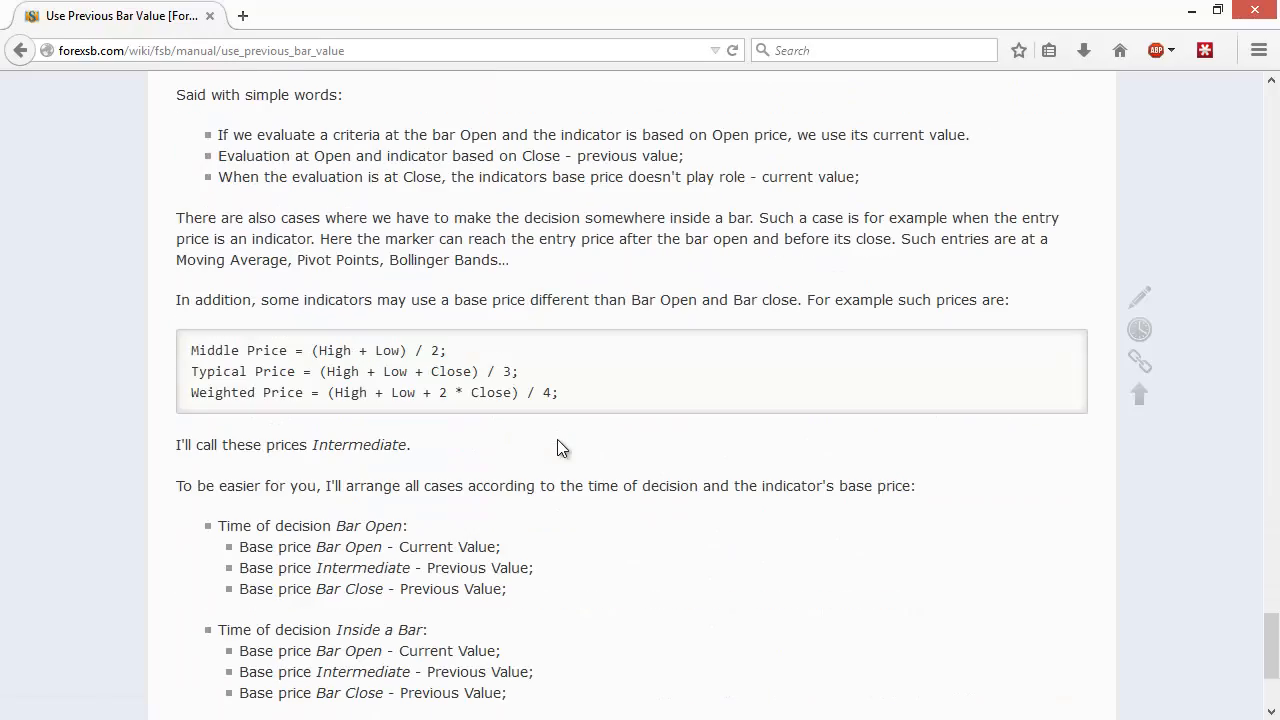
pyautogui.scroll(-1, 559, 439)
pyautogui.scroll(10, 559, 439)
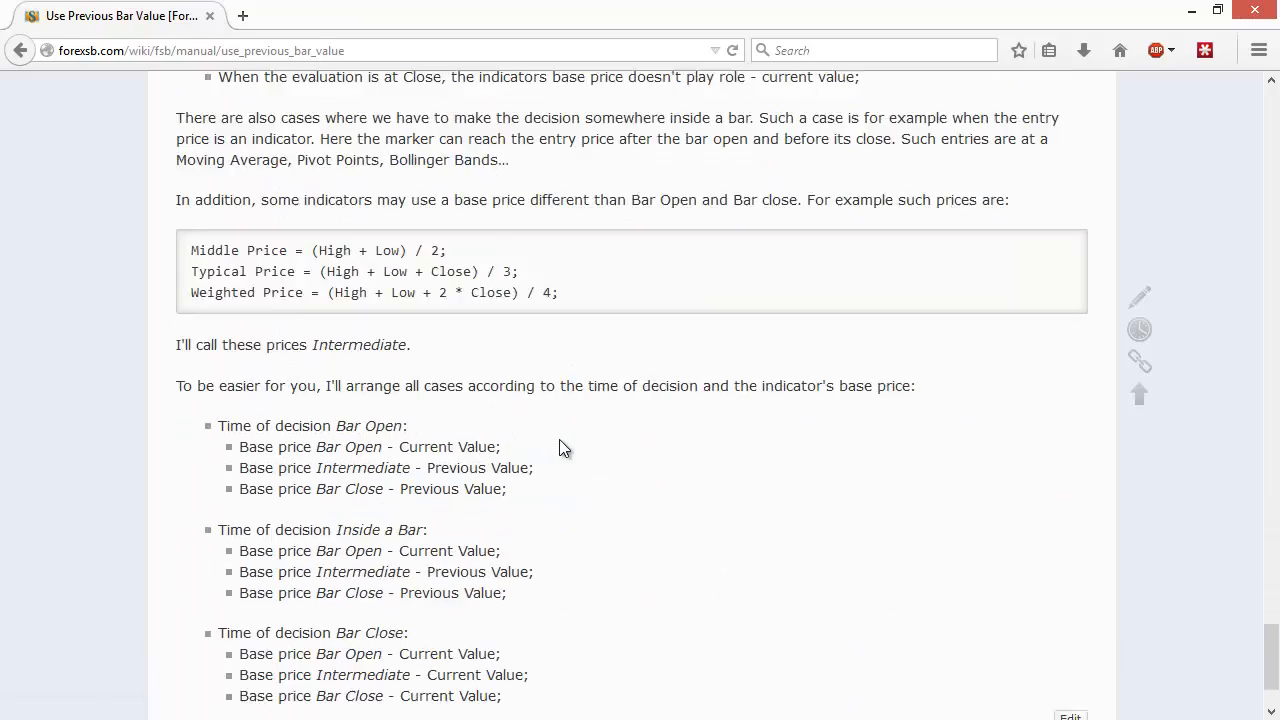
# Review the article's Moving Average backtest example, then switch from the browser to Forex Strategy Builder
pyautogui.scroll(14, 559, 446)
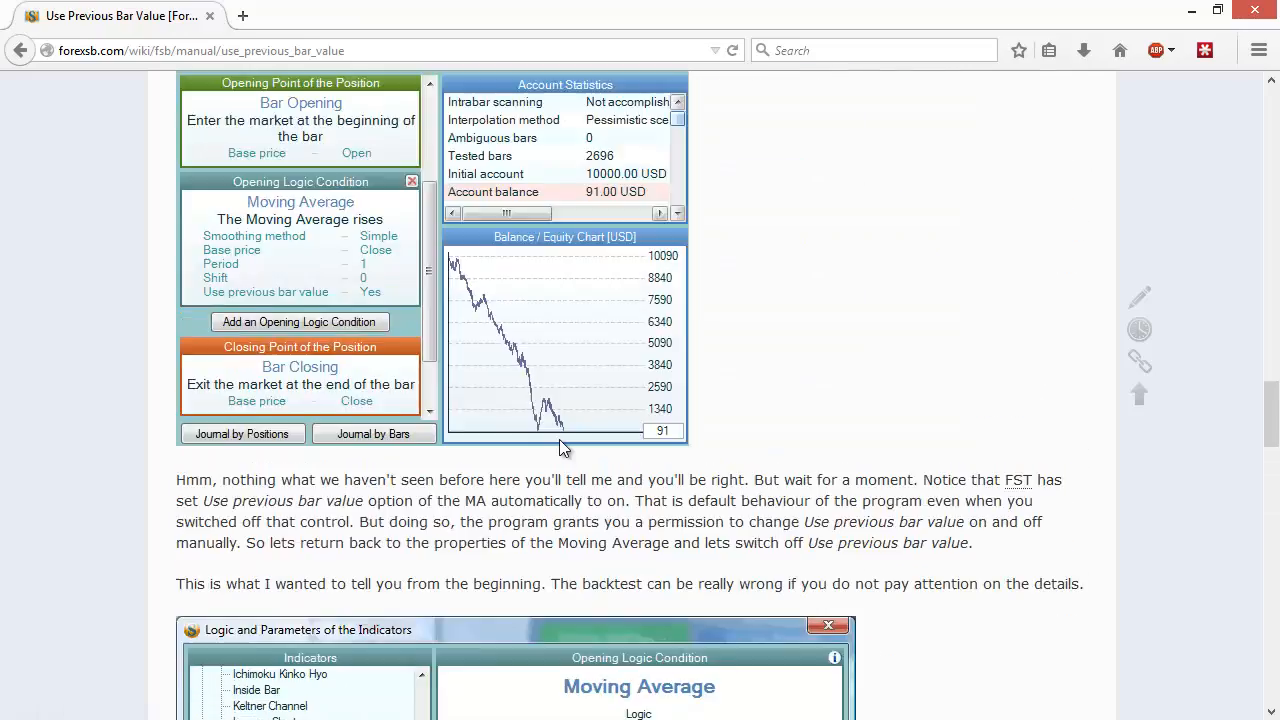
pyautogui.scroll(-2, 565, 450)
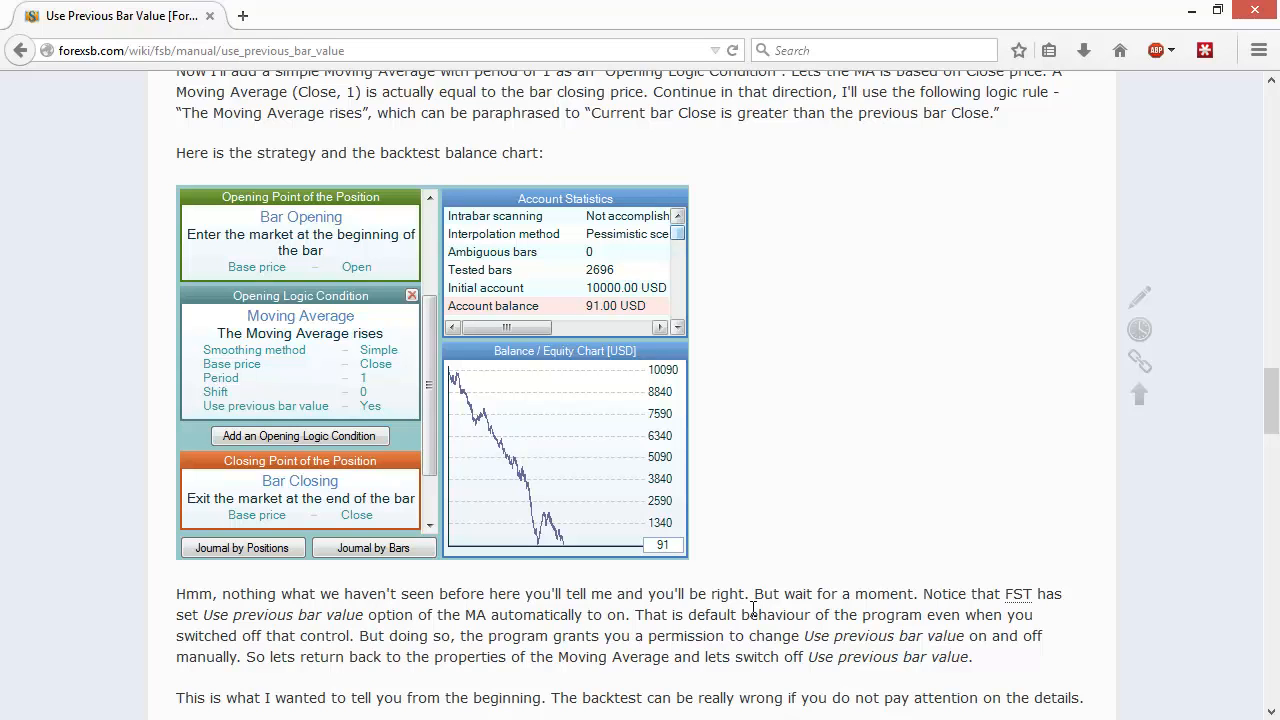
pyautogui.click(1190, 12)
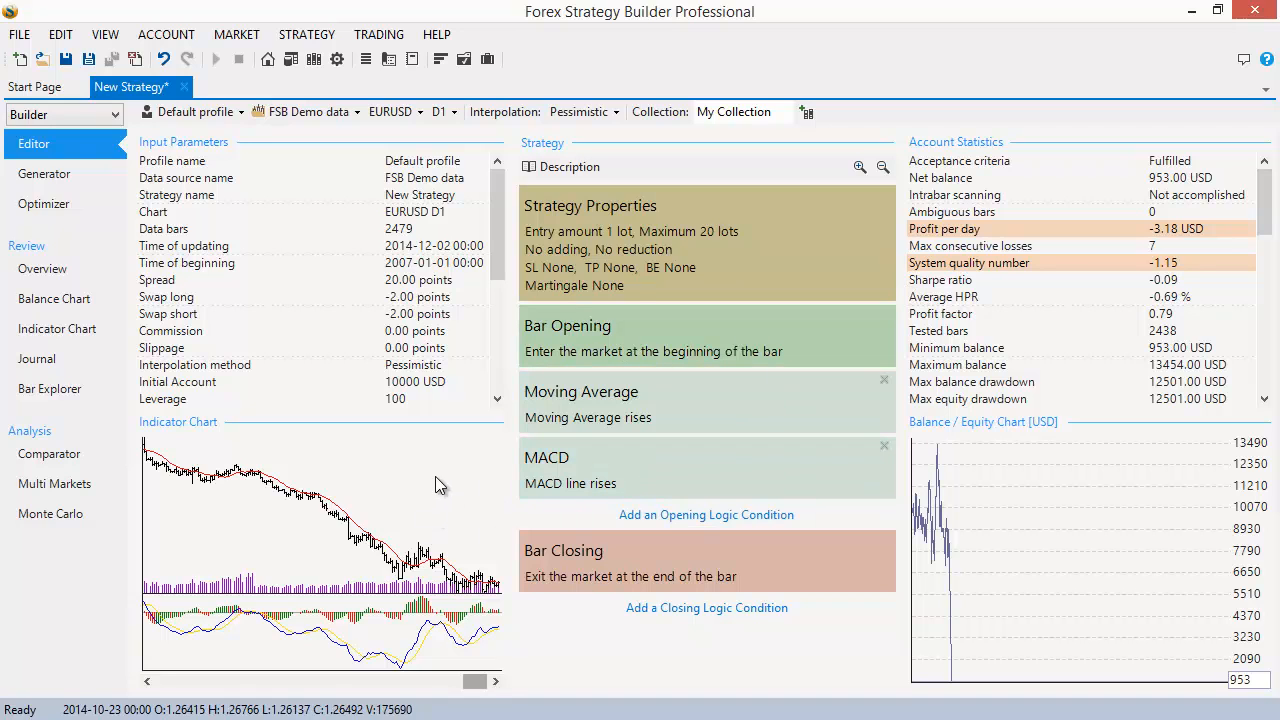
# Examine the Moving Average, MACD and trade entries around September 2007 on the full indicator chart
pyautogui.click(432, 502)
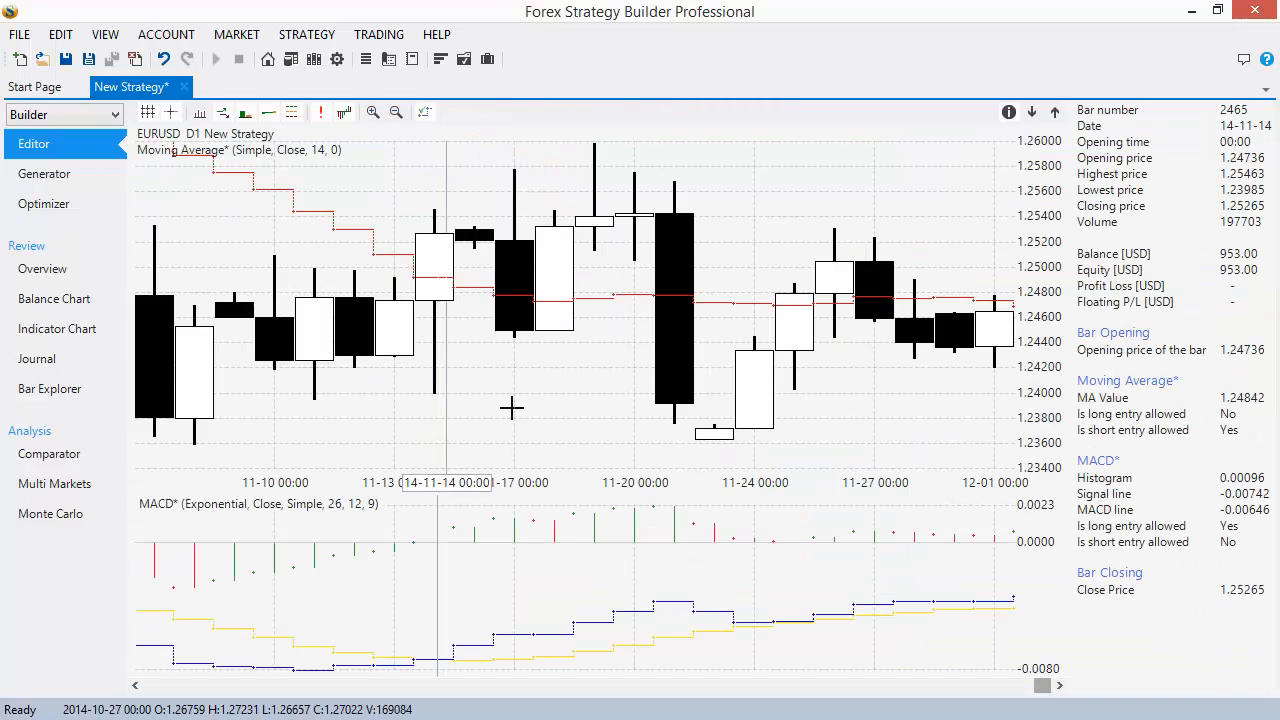
pyautogui.scroll(-7, 563, 389)
pyautogui.moveTo(1021, 686); pyautogui.dragTo(216, 602)
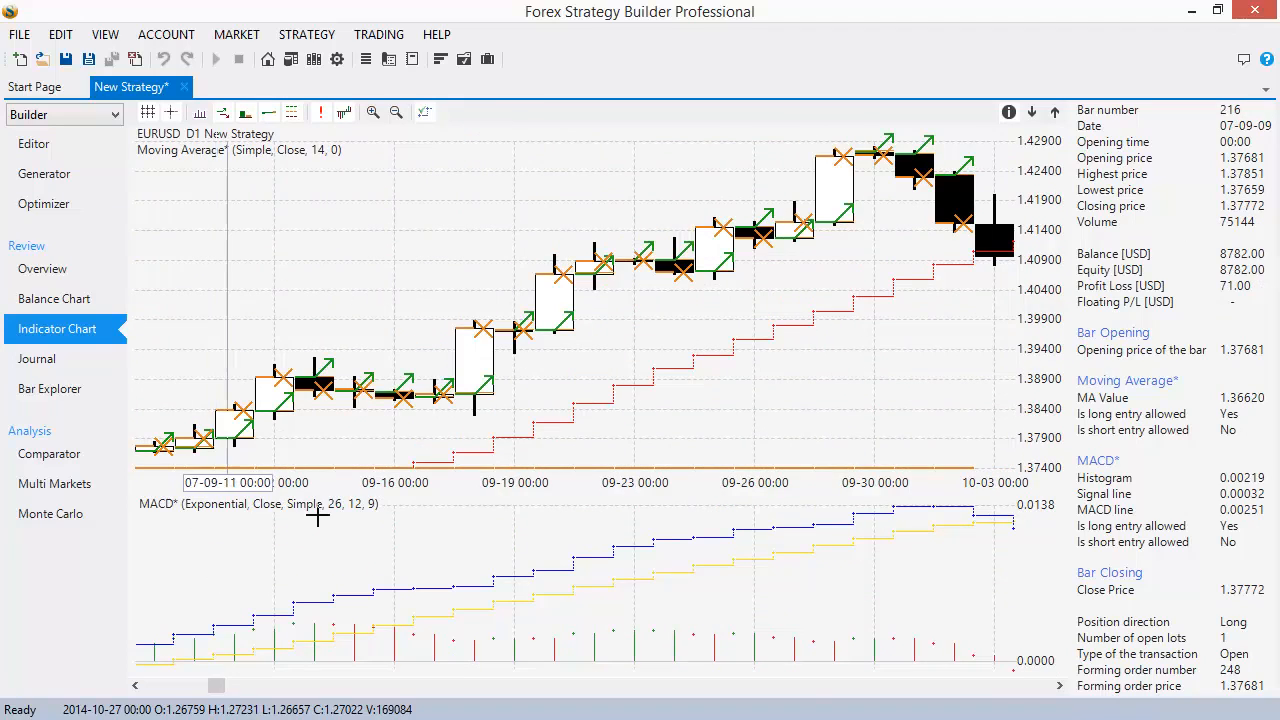
pyautogui.scroll(-2, 461, 396)
pyautogui.scroll(1, 463, 396)
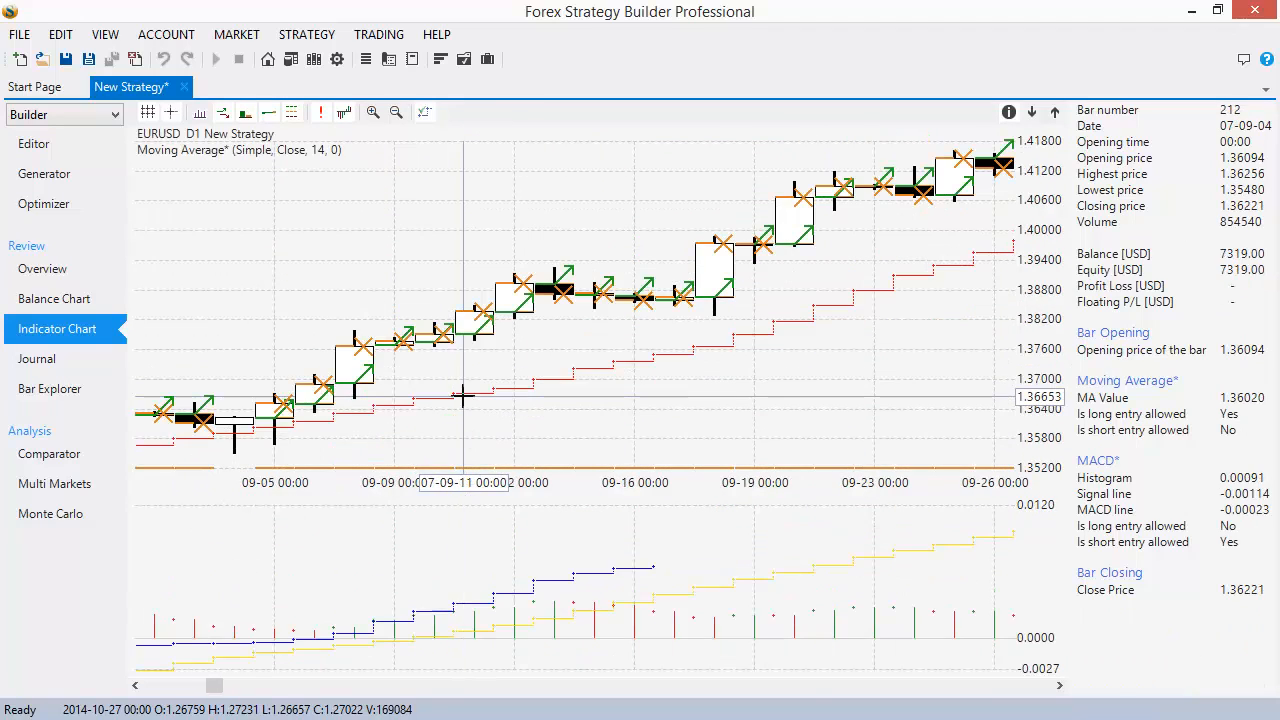
pyautogui.scroll(-2, 463, 396)
# In the strategy editor, remove the Moving Average condition and set the opening point to Bollinger Bands with "Enter long at Upper Band"
pyautogui.click(40, 148)
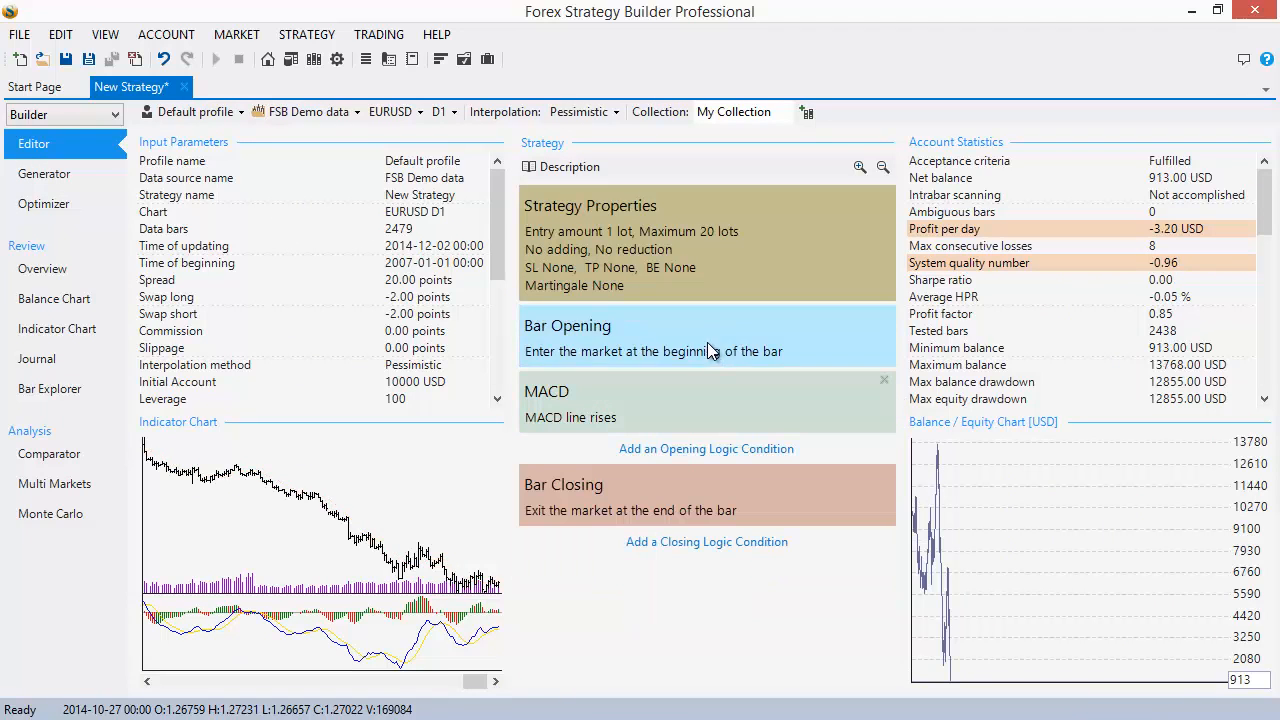
pyautogui.click(707, 340)
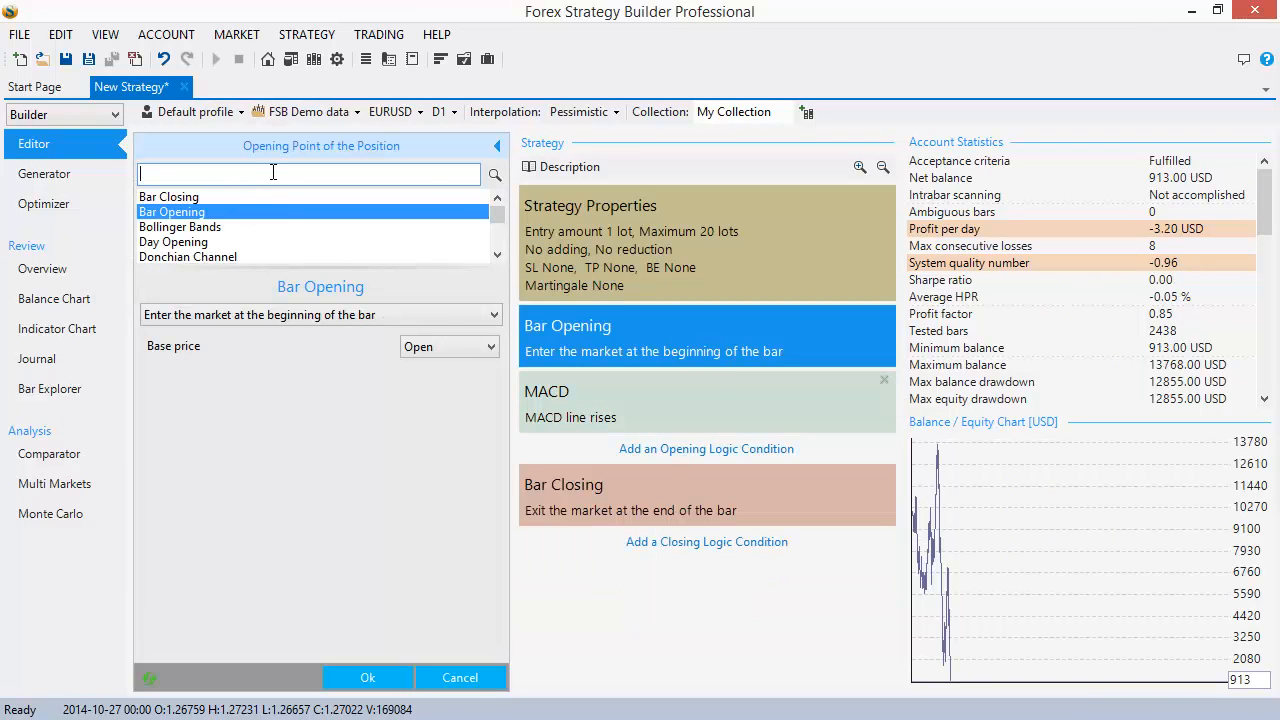
pyautogui.write('mo')
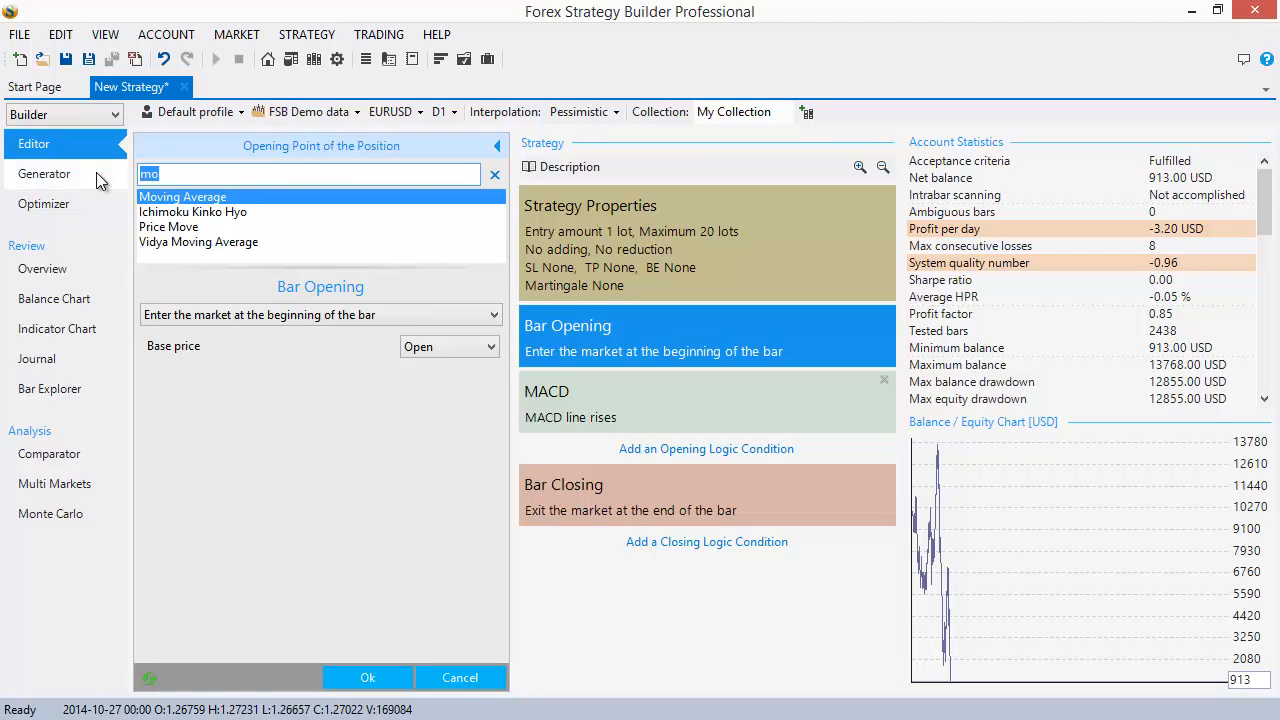
pyautogui.write('Bo')
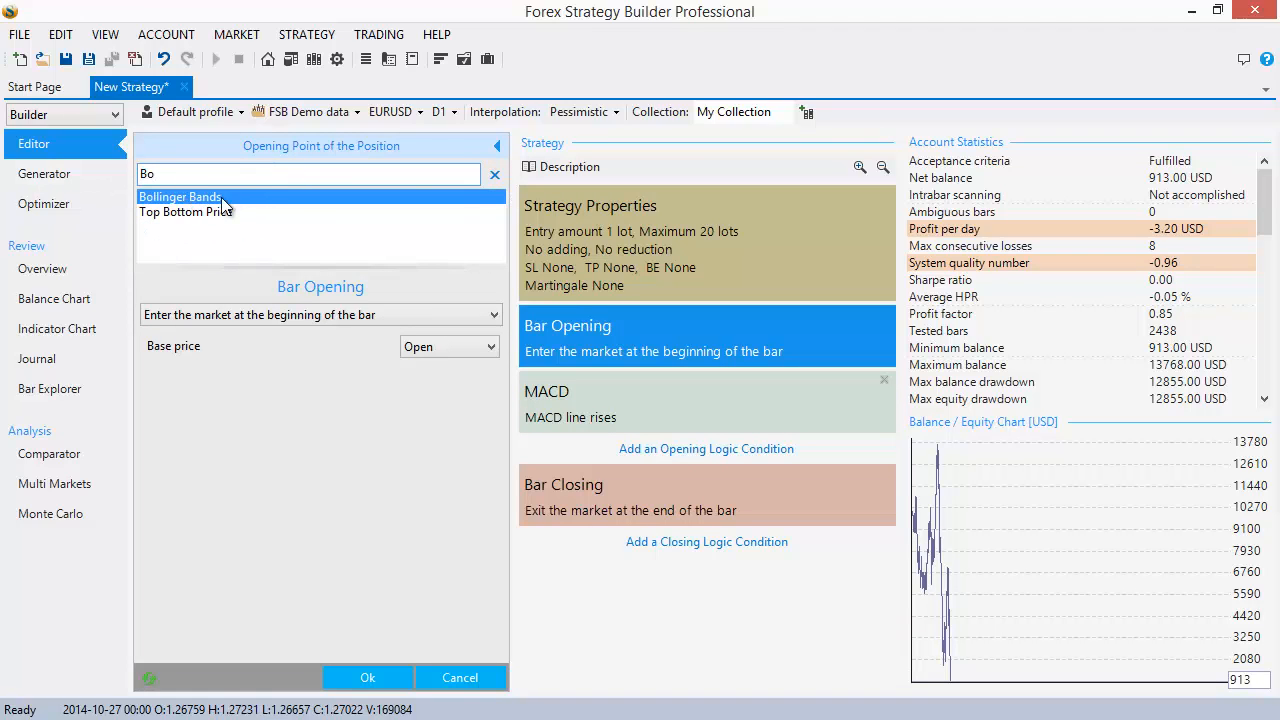
pyautogui.click(222, 199)
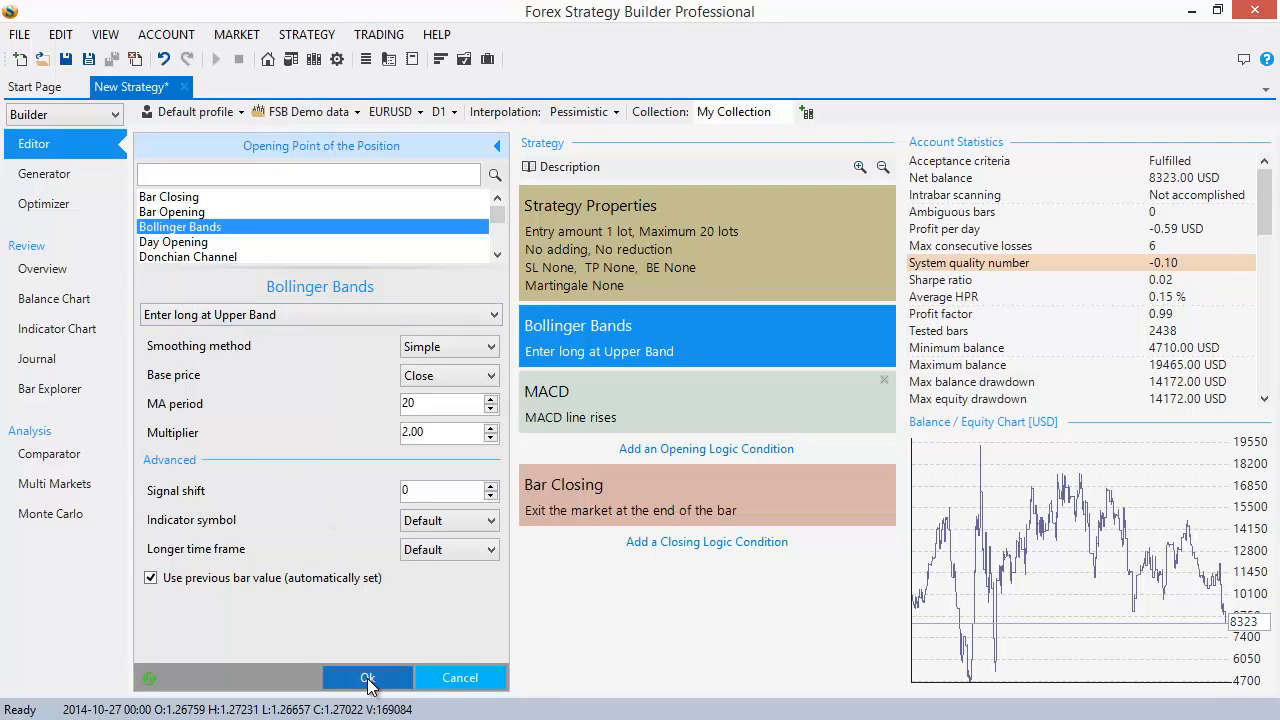
pyautogui.click(368, 678)
# Remove the MACD opening condition from the strategy and leave the Bar Closing exit as is
pyautogui.click(883, 380)
pyautogui.click(787, 434)
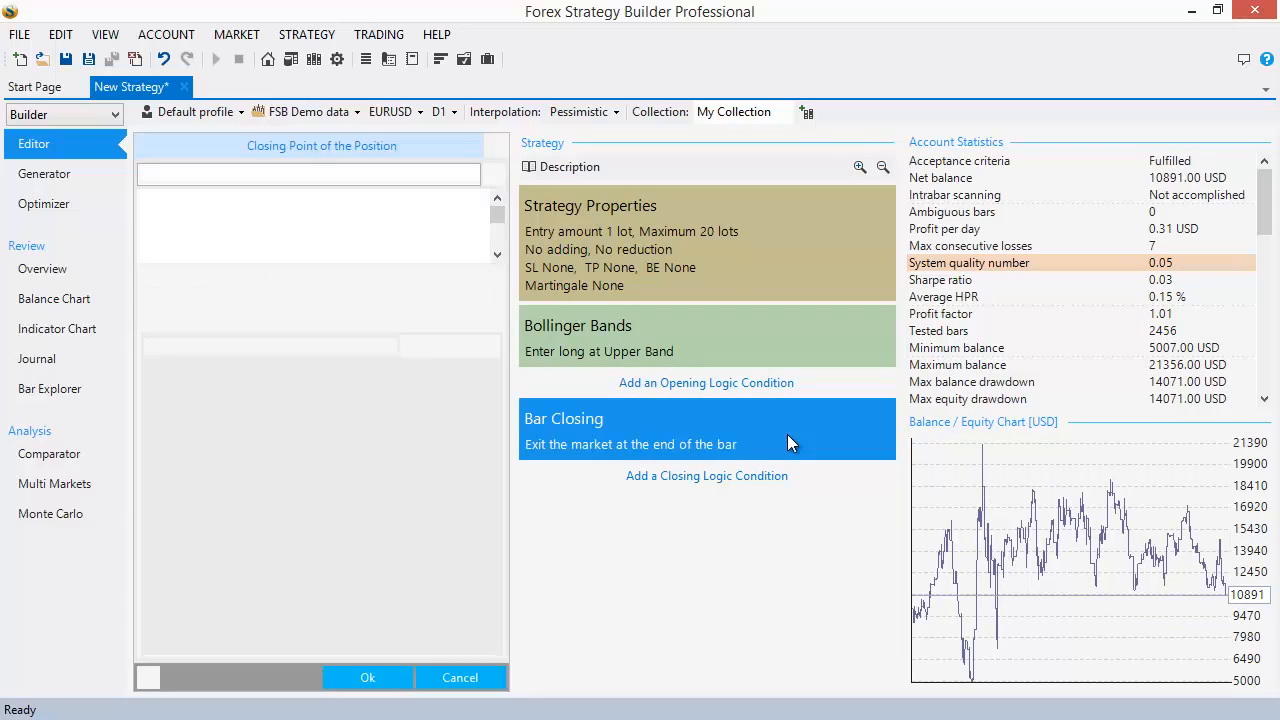
pyautogui.click(497, 146)
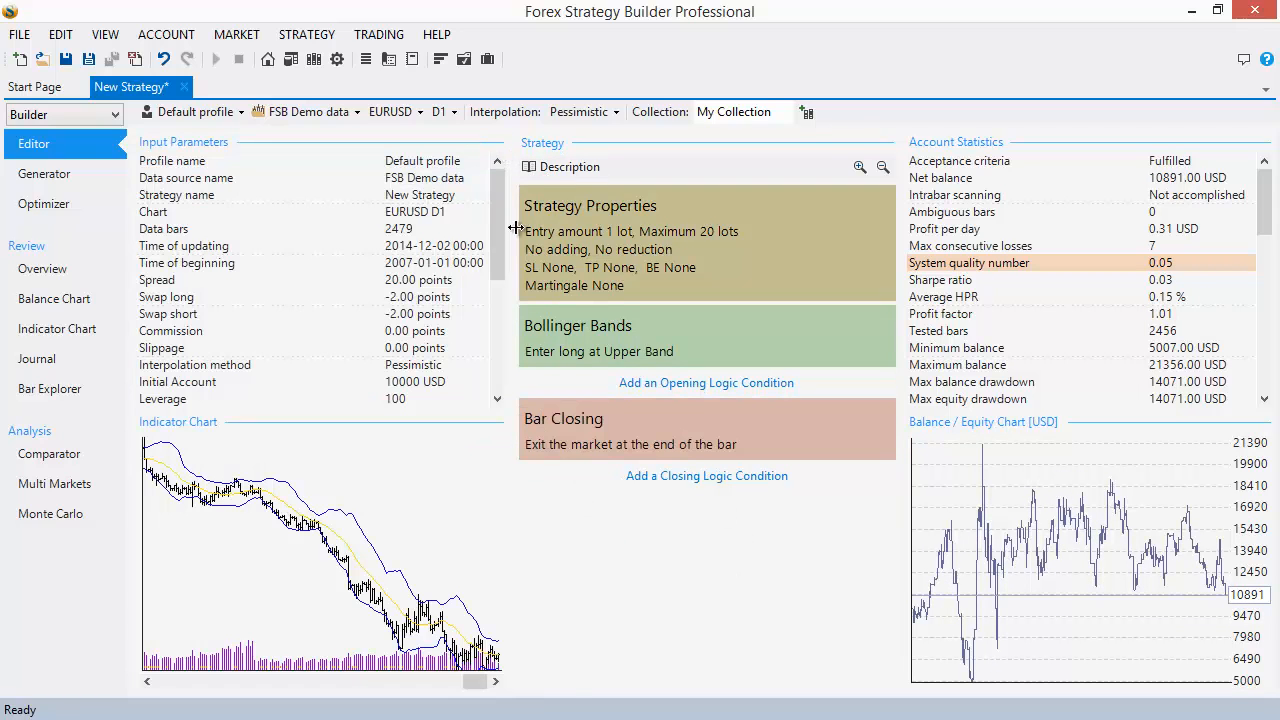
# Open the full indicator chart and examine the Bollinger Bands entries on the July to September 2014 bars
pyautogui.click(434, 456)
pyautogui.moveTo(448, 457); pyautogui.dragTo(707, 524)
pyautogui.scroll(4, 680, 508)
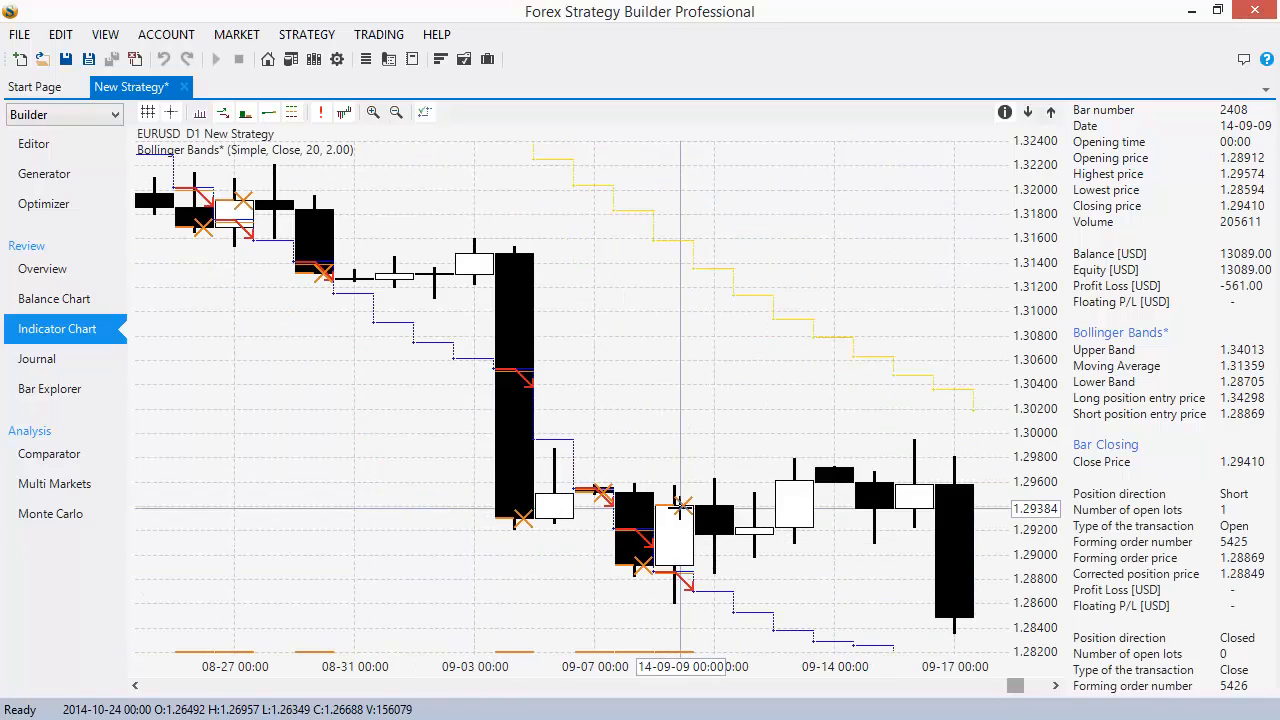
pyautogui.scroll(1, 680, 508)
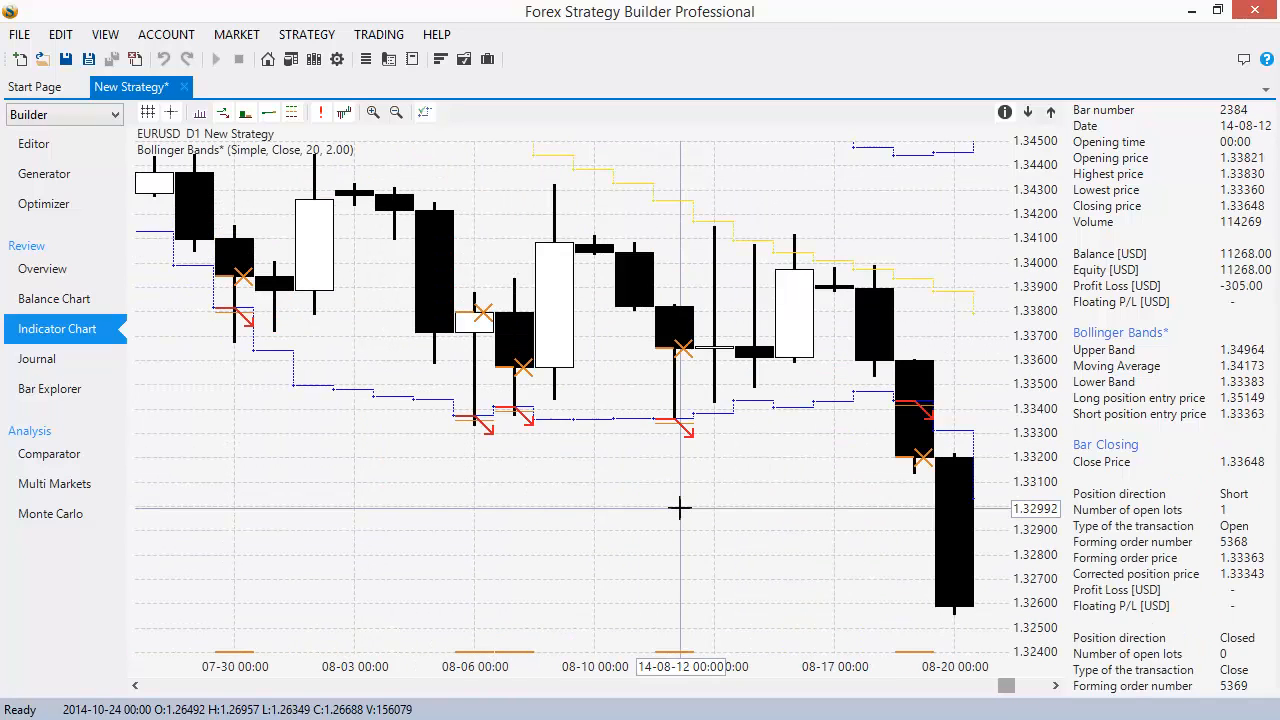
pyautogui.scroll(1, 680, 508)
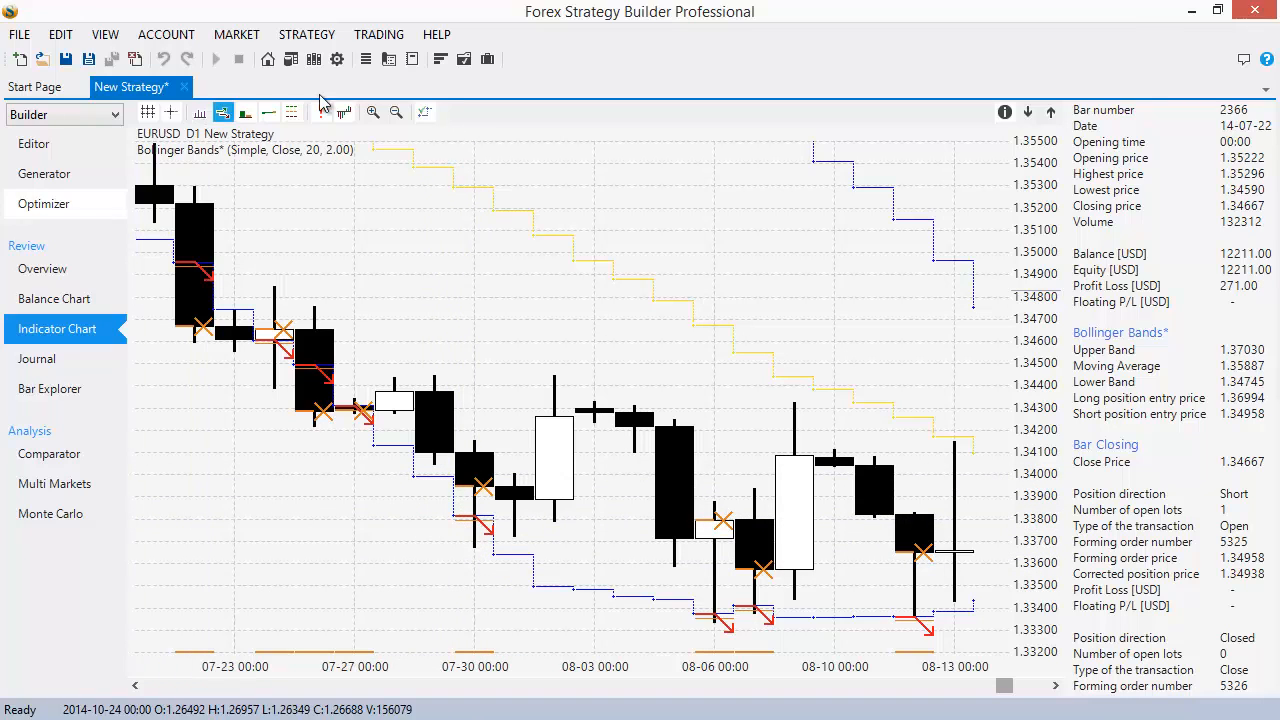
# Compare the Bollinger Bands entry points with True Charts off and on, leaving it off, and return to the strategy editor
pyautogui.click(425, 111)
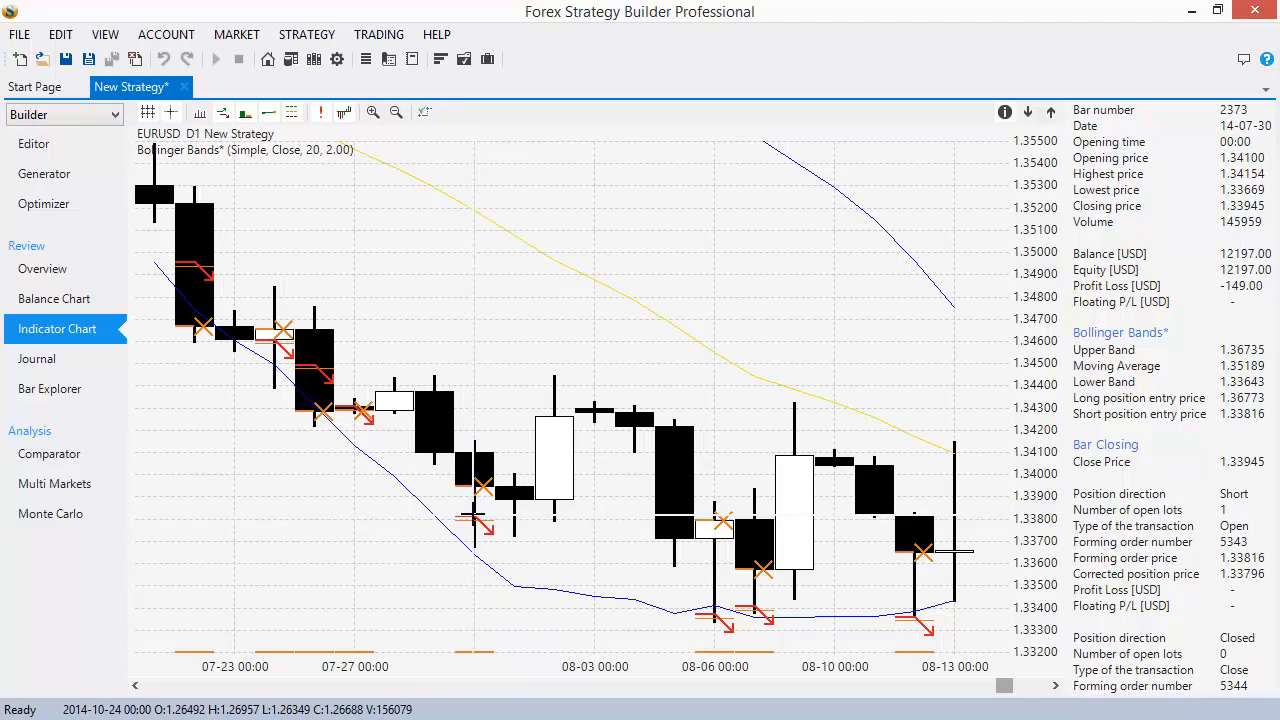
pyautogui.scroll(10, 474, 514)
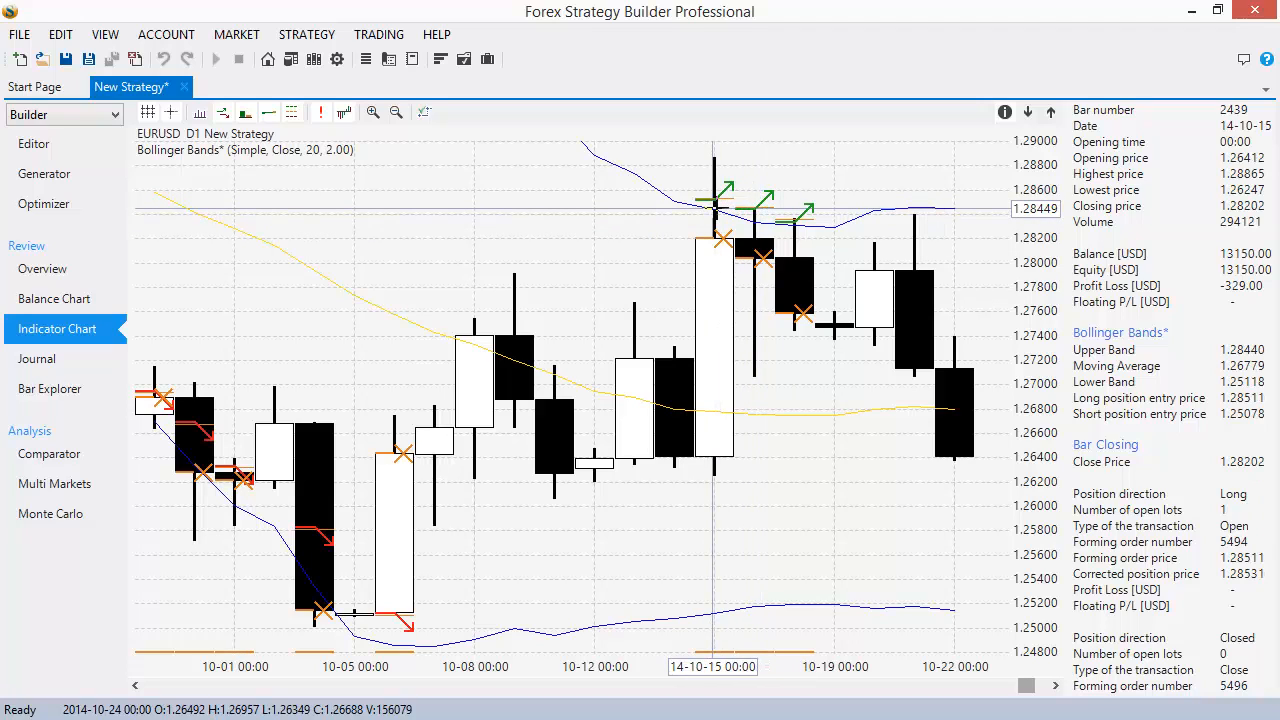
pyautogui.click(424, 116)
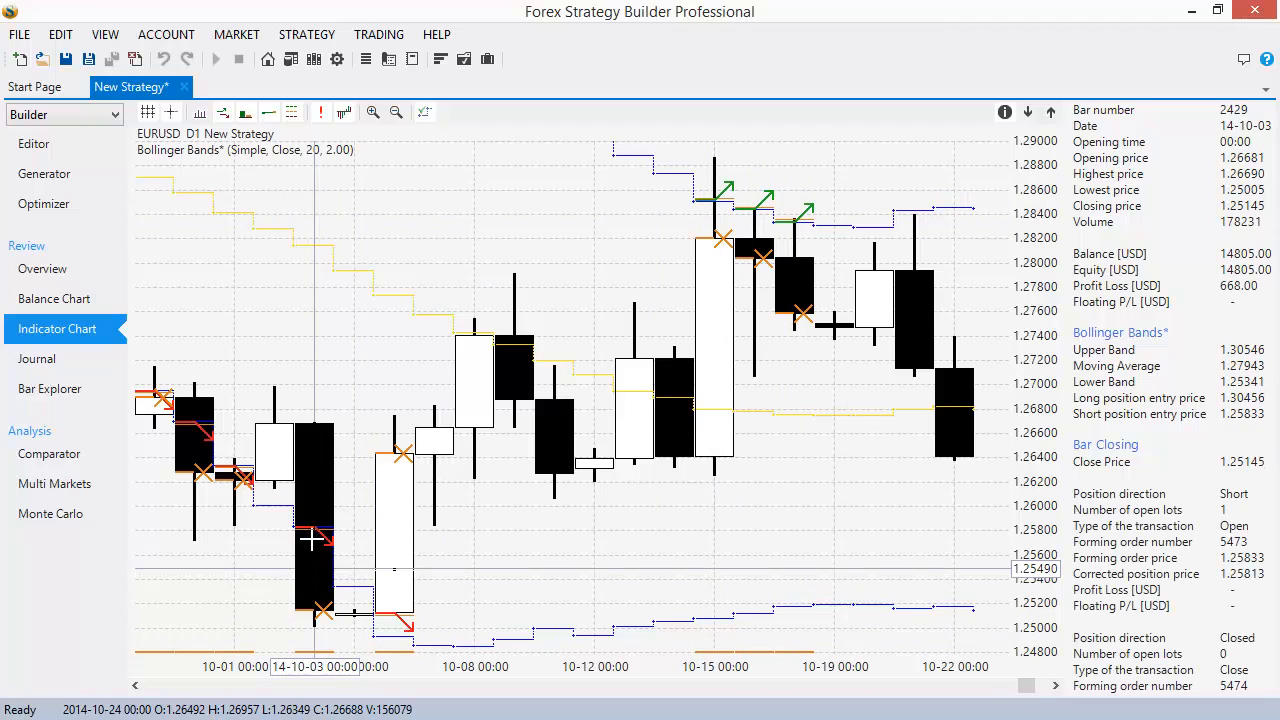
pyautogui.scroll(-1, 312, 535)
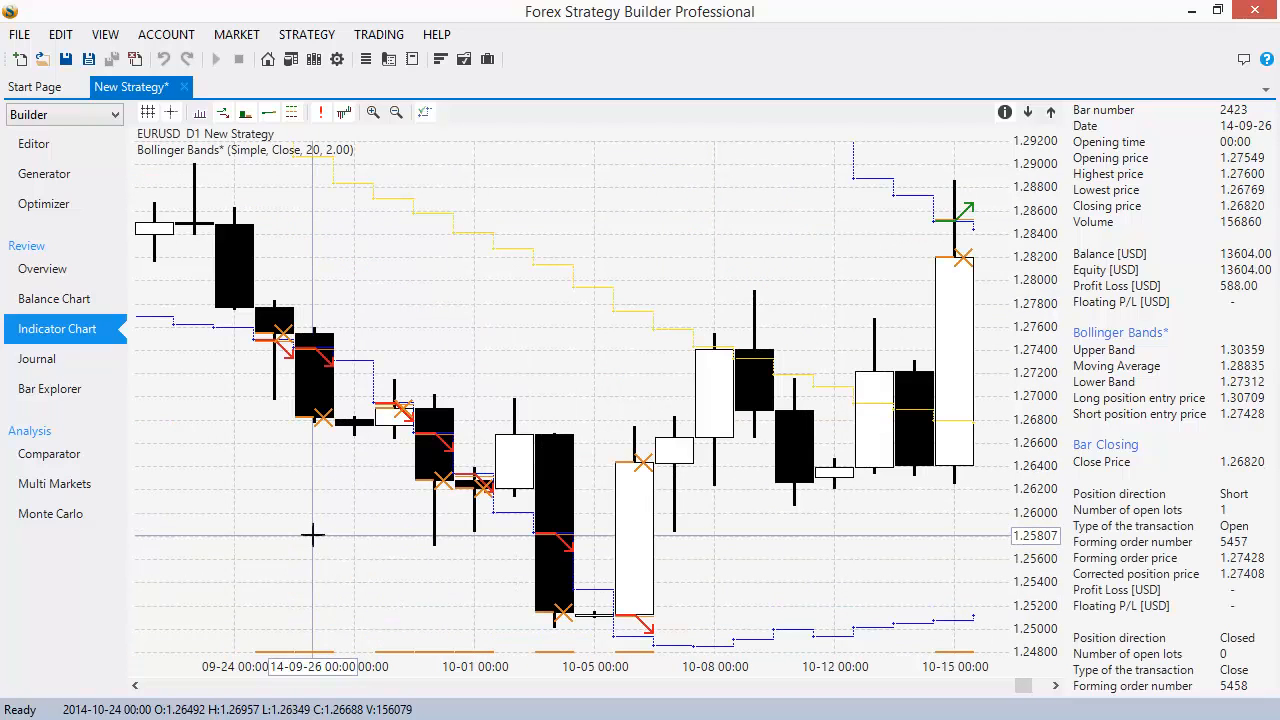
pyautogui.click(424, 113)
pyautogui.click(424, 113)
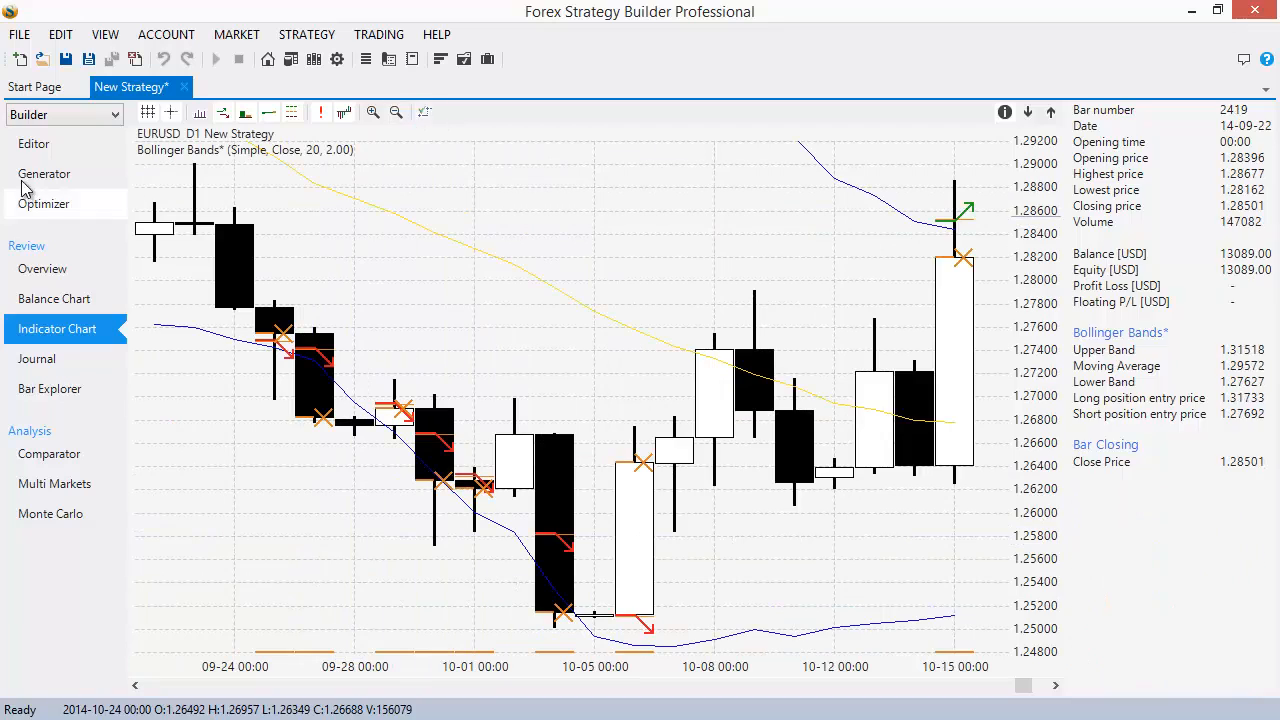
pyautogui.click(40, 146)
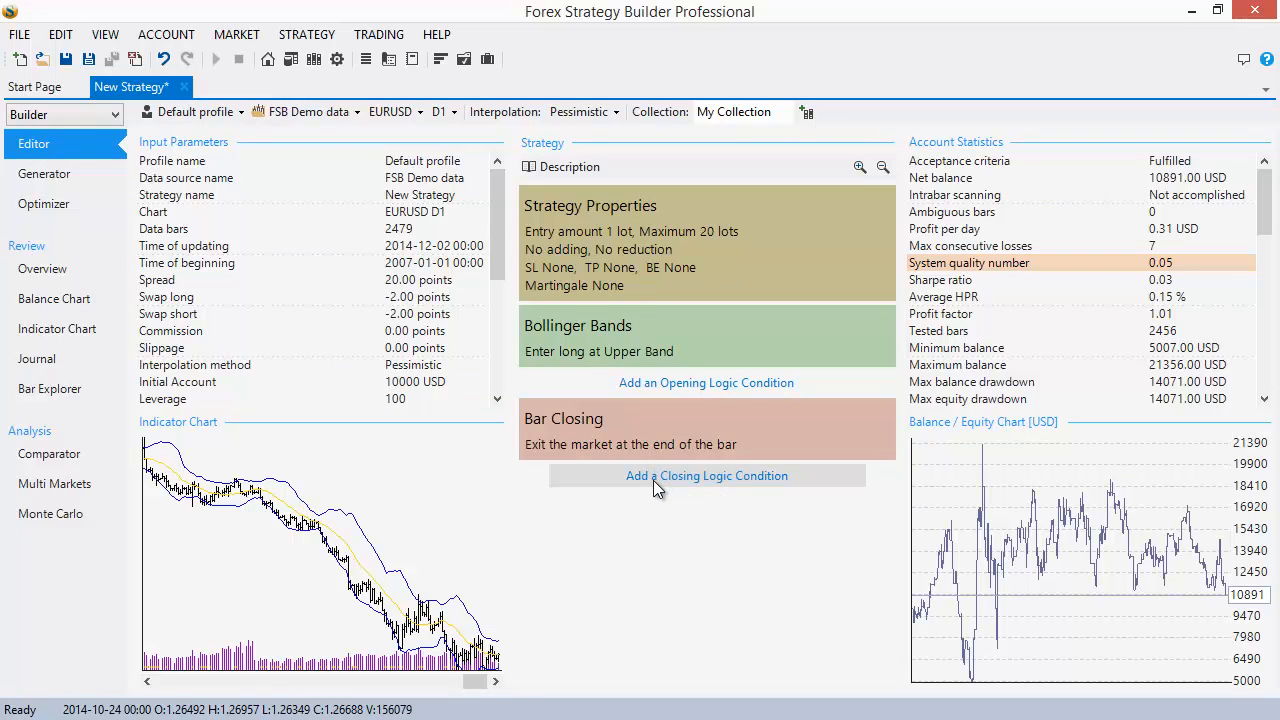
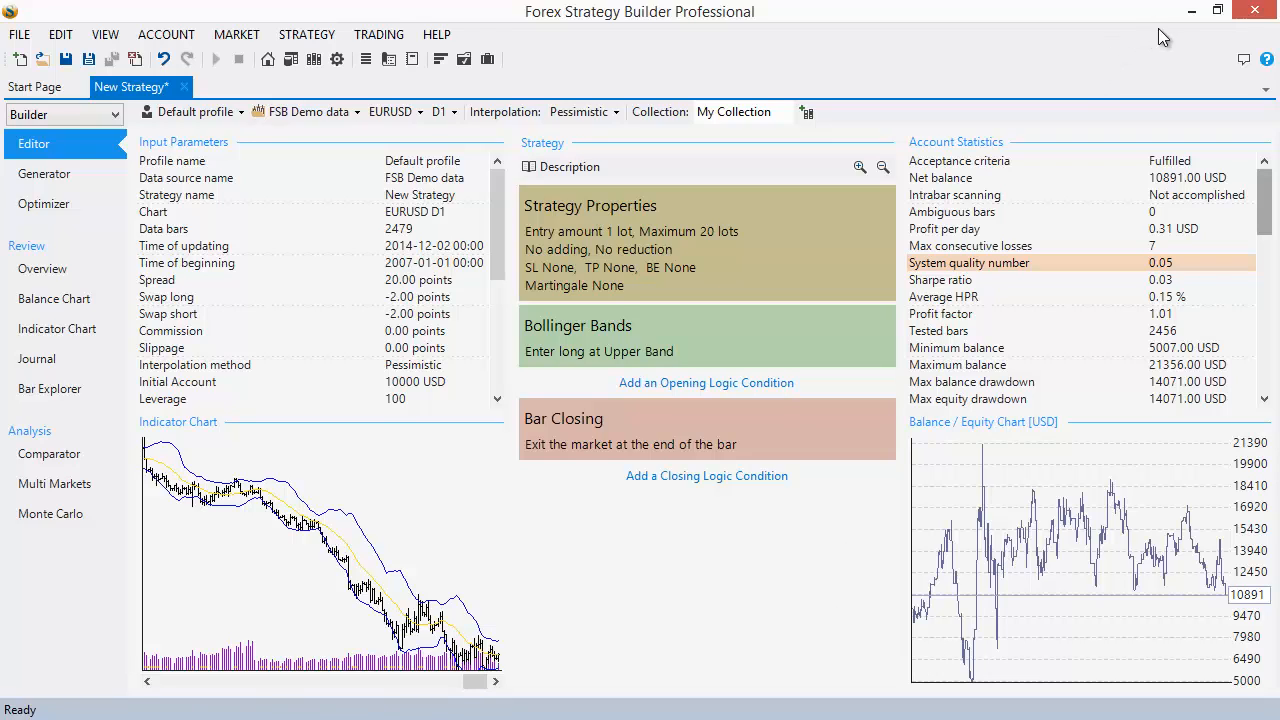
# Switch to the "Creating Forex Strategies Part 3" Word outline and highlight the "True Charts" item
pyautogui.click(1190, 11)
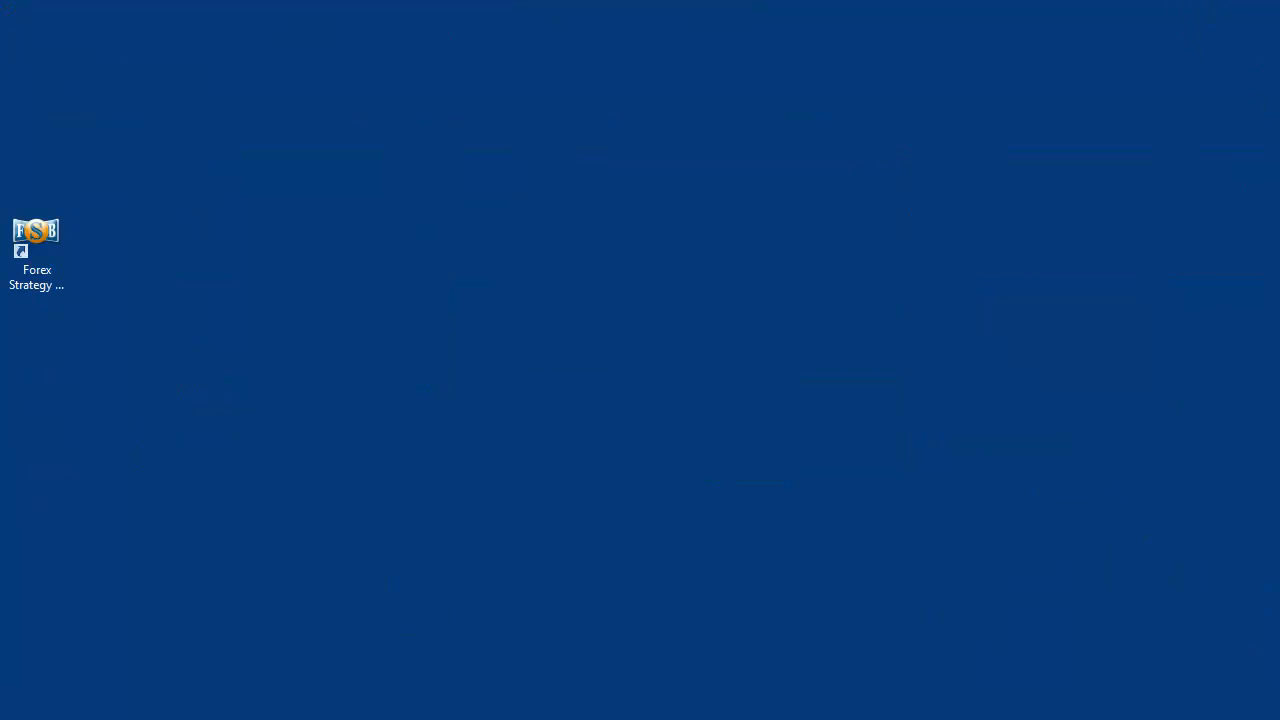
pyautogui.hotkey('alt', 'Tab')
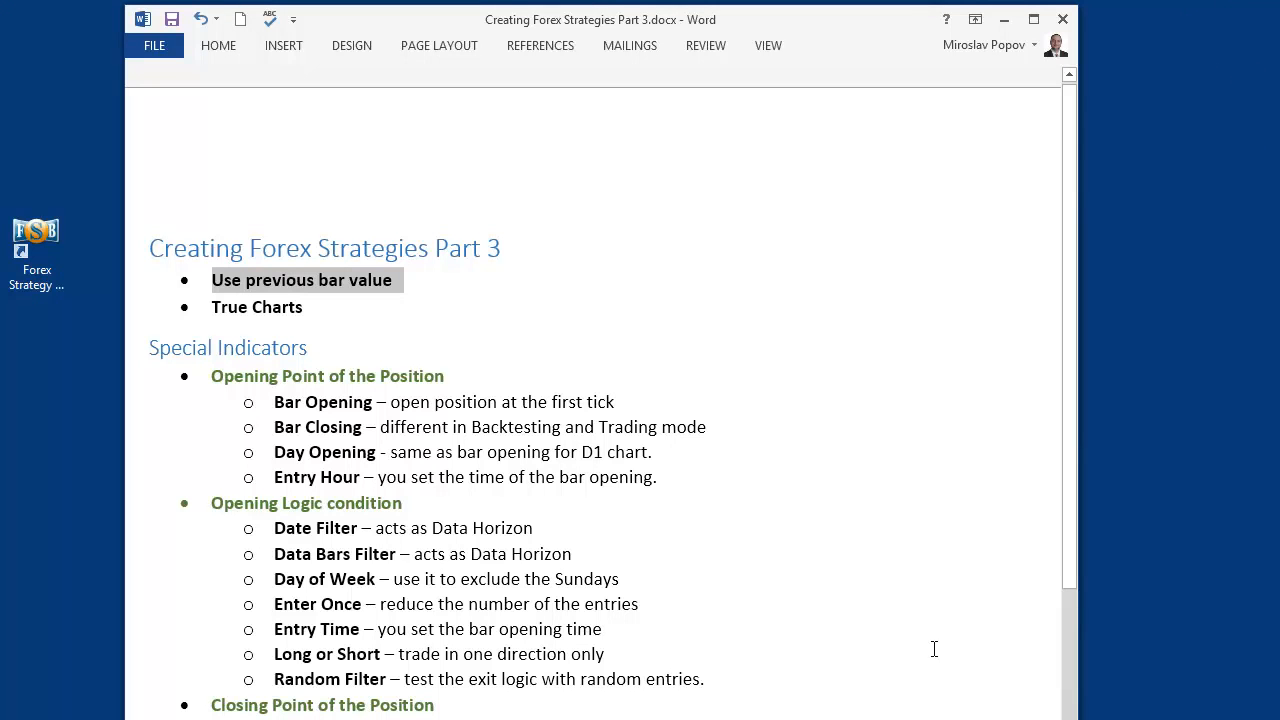
pyautogui.click(746, 567)
pyautogui.scroll(-2, 746, 557)
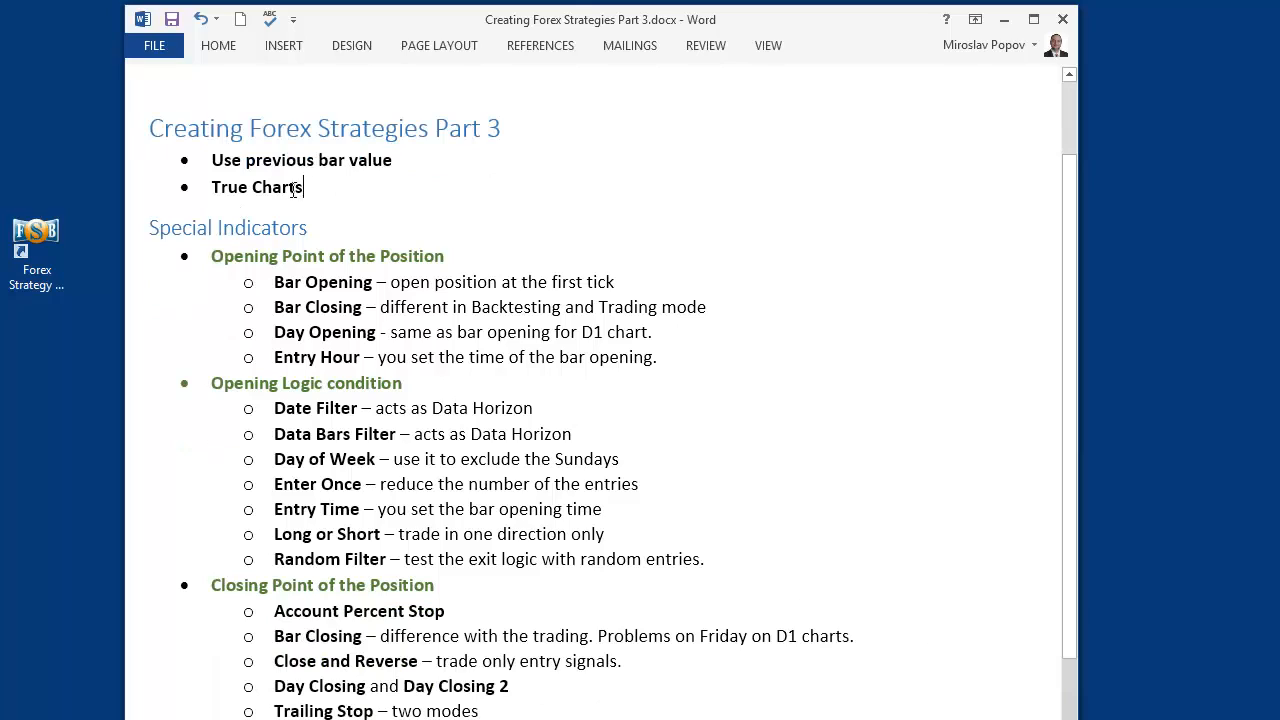
pyautogui.moveTo(304, 187); pyautogui.dragTo(222, 187)
pyautogui.scroll(-1, 855, 357)
pyautogui.scroll(-1, 855, 357)
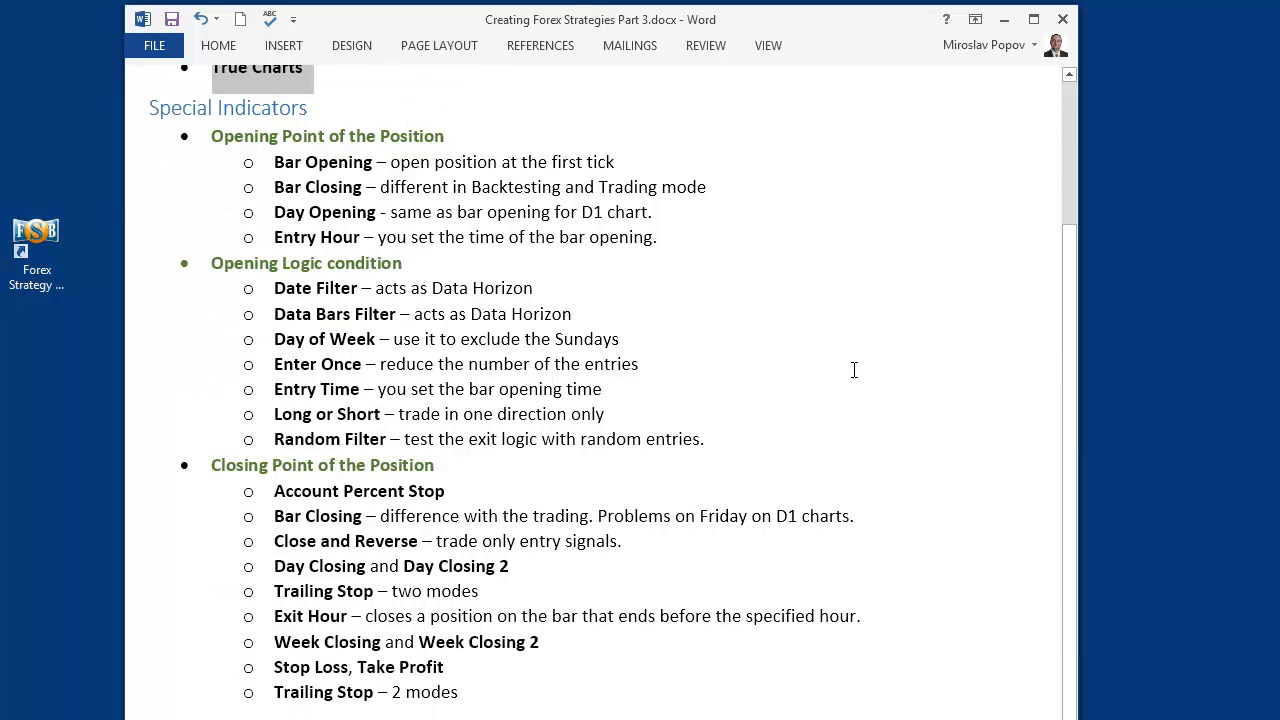
# Go over the Special Indicators list in the outline, highlighting the opening point entries Bar Opening and Bar Closing
pyautogui.click(788, 380)
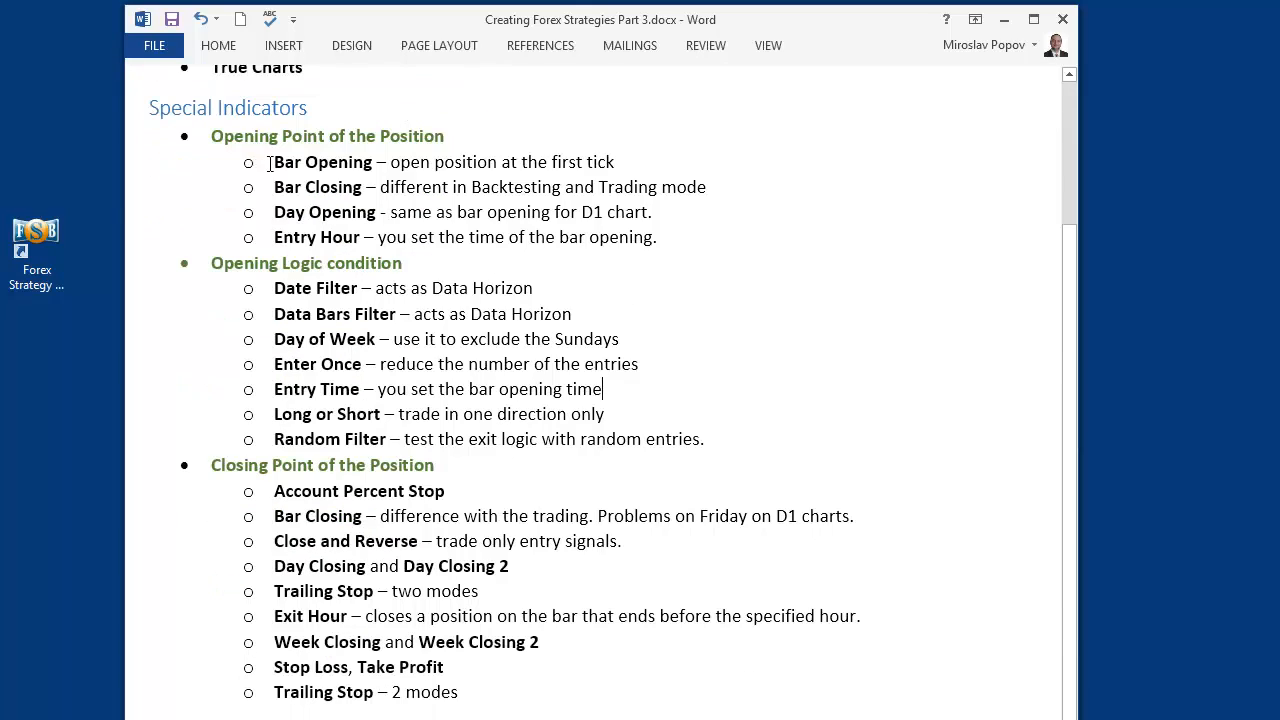
pyautogui.moveTo(289, 178); pyautogui.dragTo(588, 618)
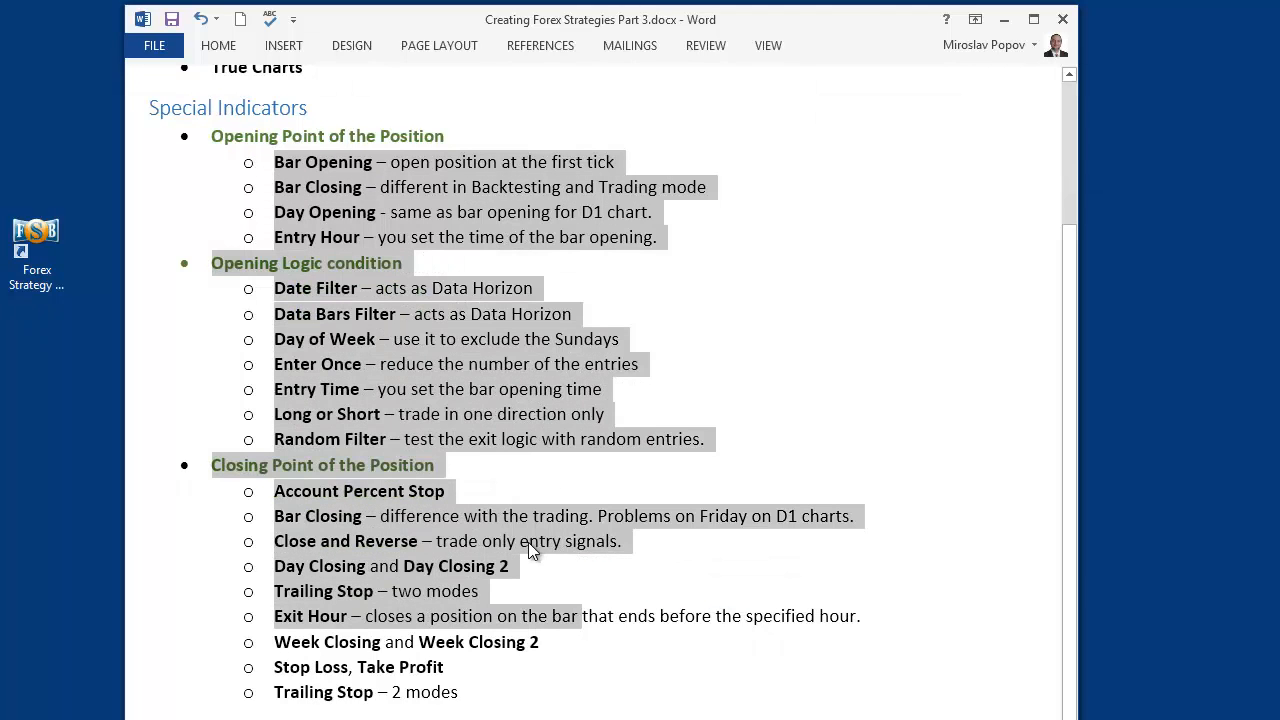
pyautogui.click(530, 541)
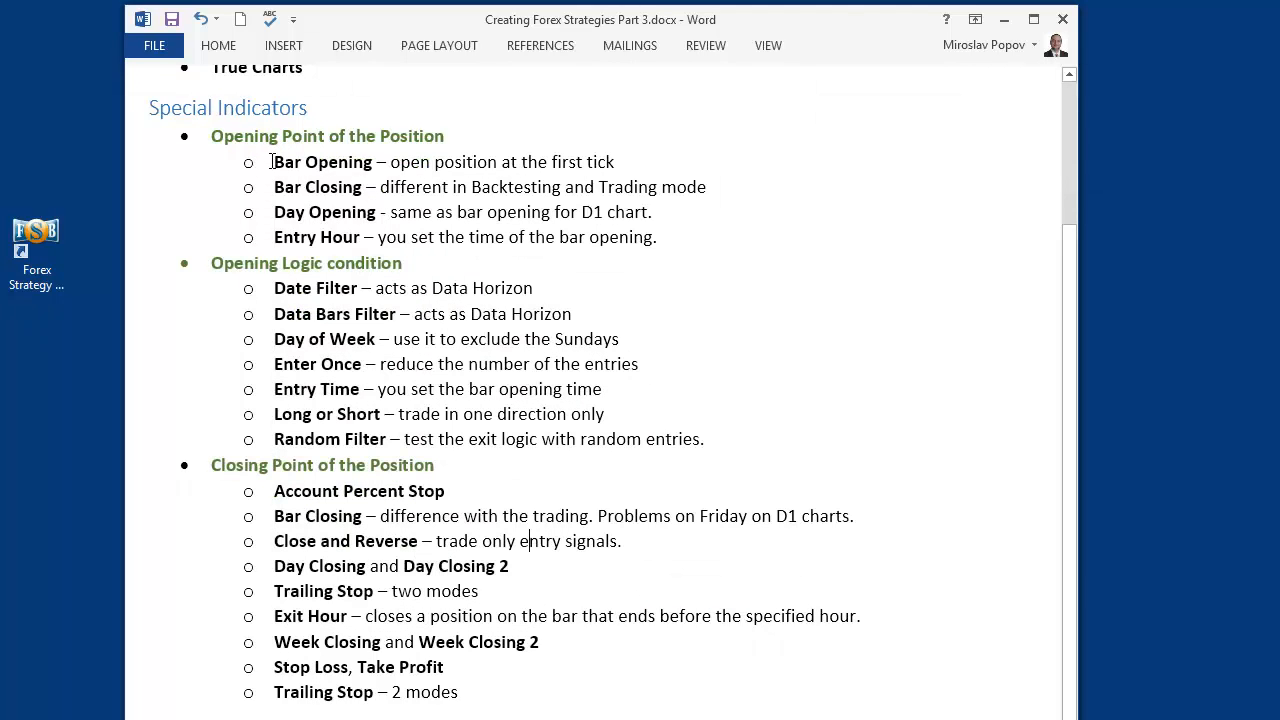
pyautogui.moveTo(275, 162); pyautogui.dragTo(275, 188)
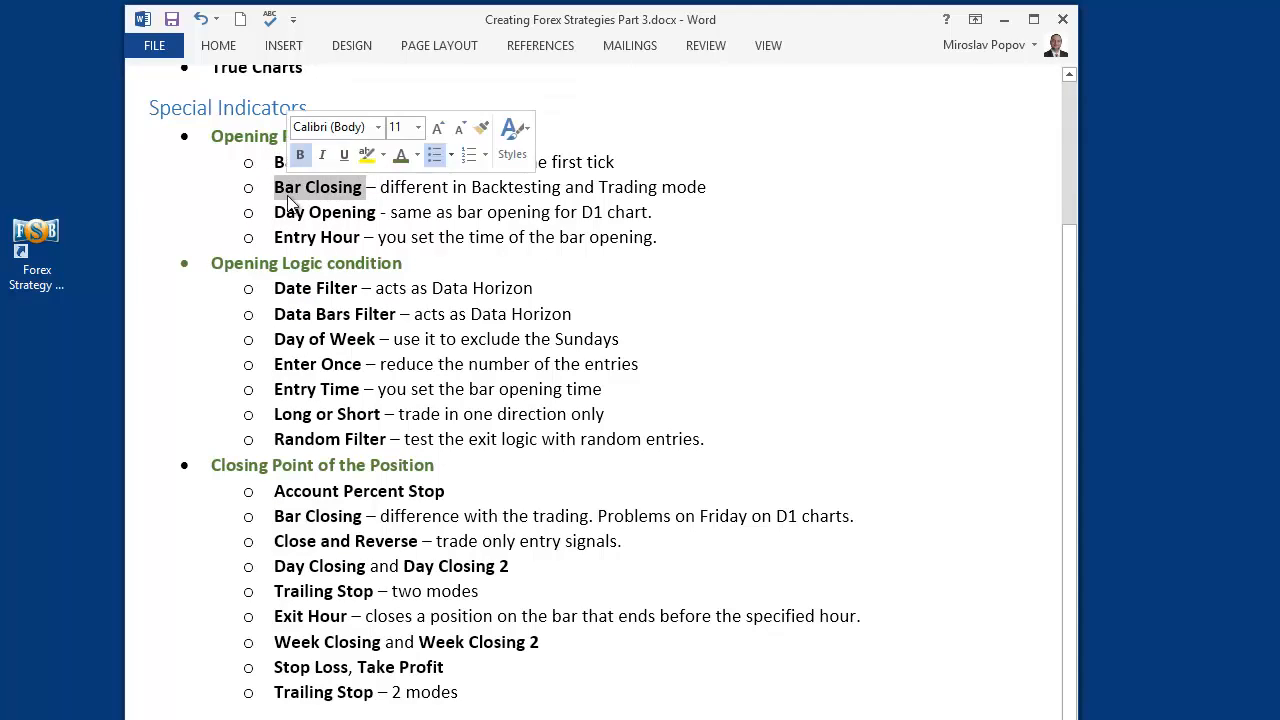
pyautogui.click(448, 291)
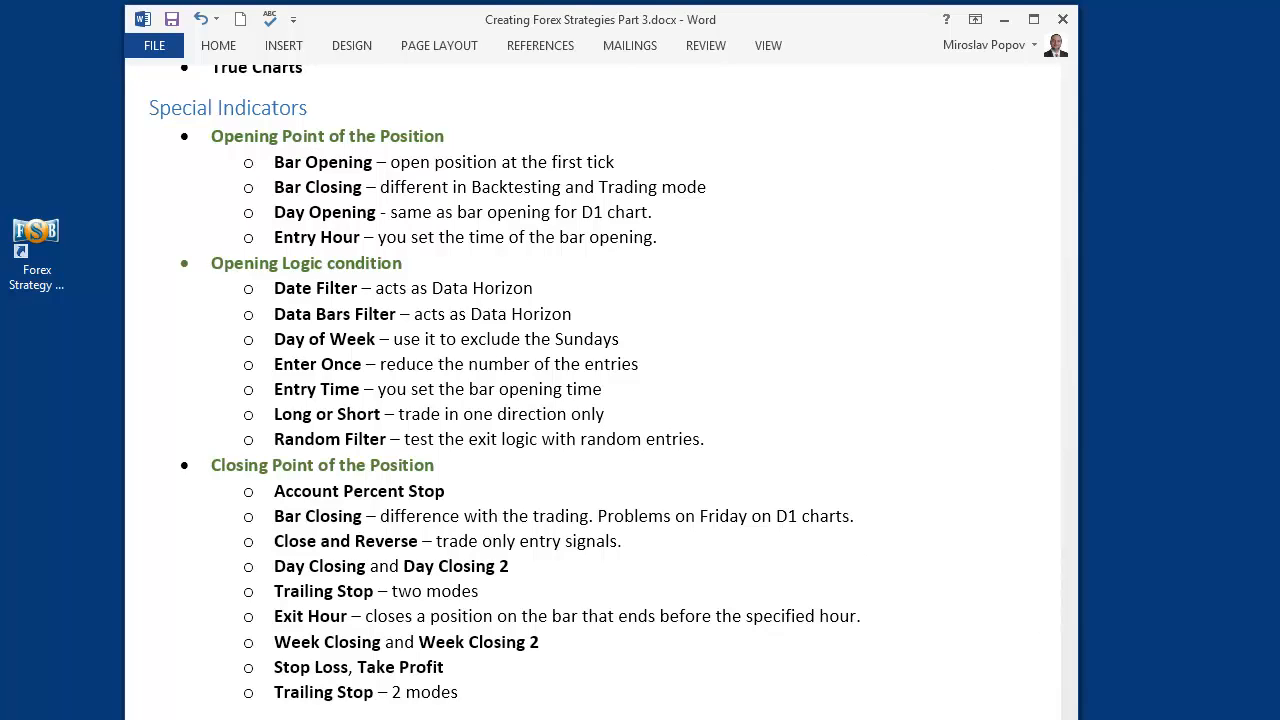
# Switch back to Forex Strategy Builder, check the Bollinger Bands entry parameters and open the full indicator chart
pyautogui.hotkey('alt', 'Tab')
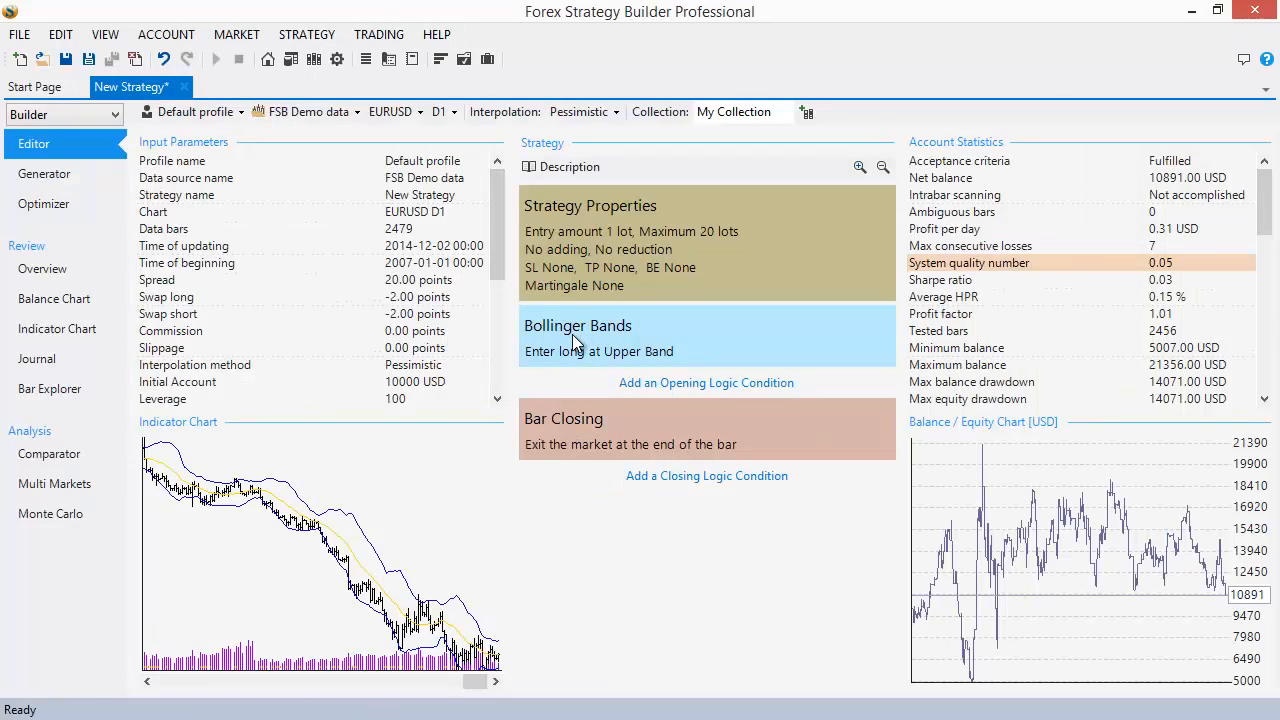
pyautogui.moveTo(572, 334)
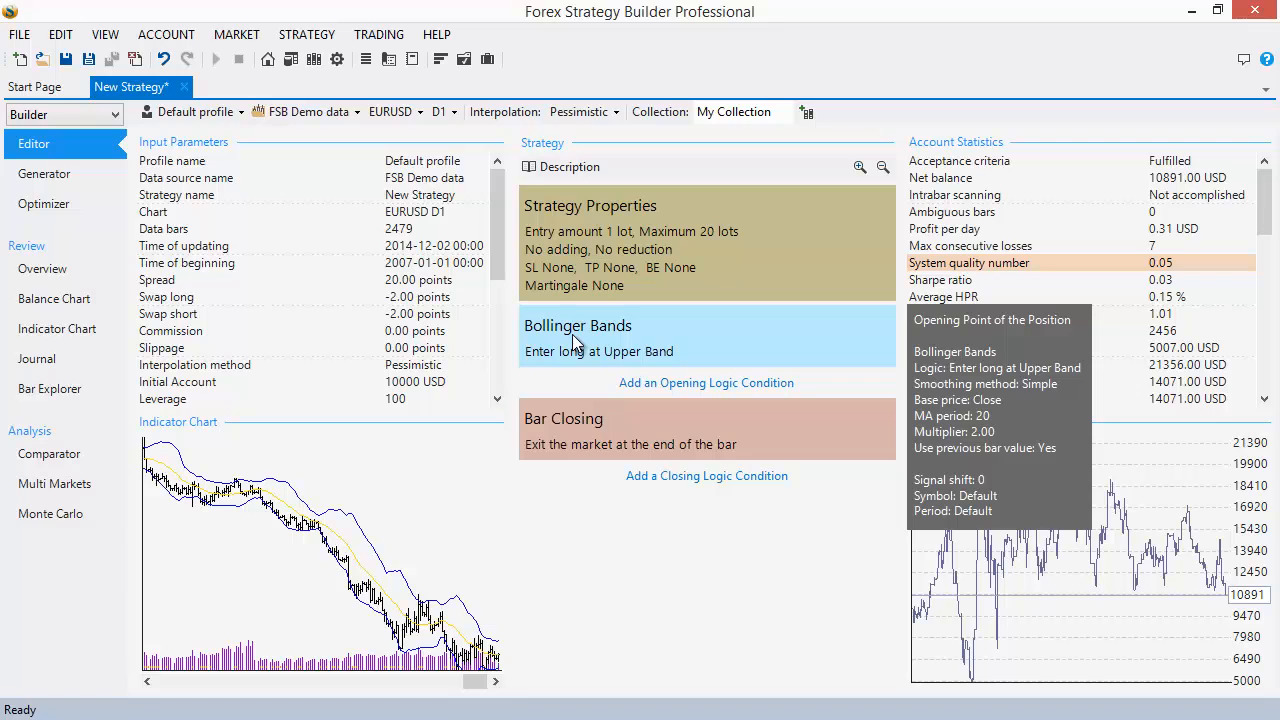
pyautogui.click(395, 527)
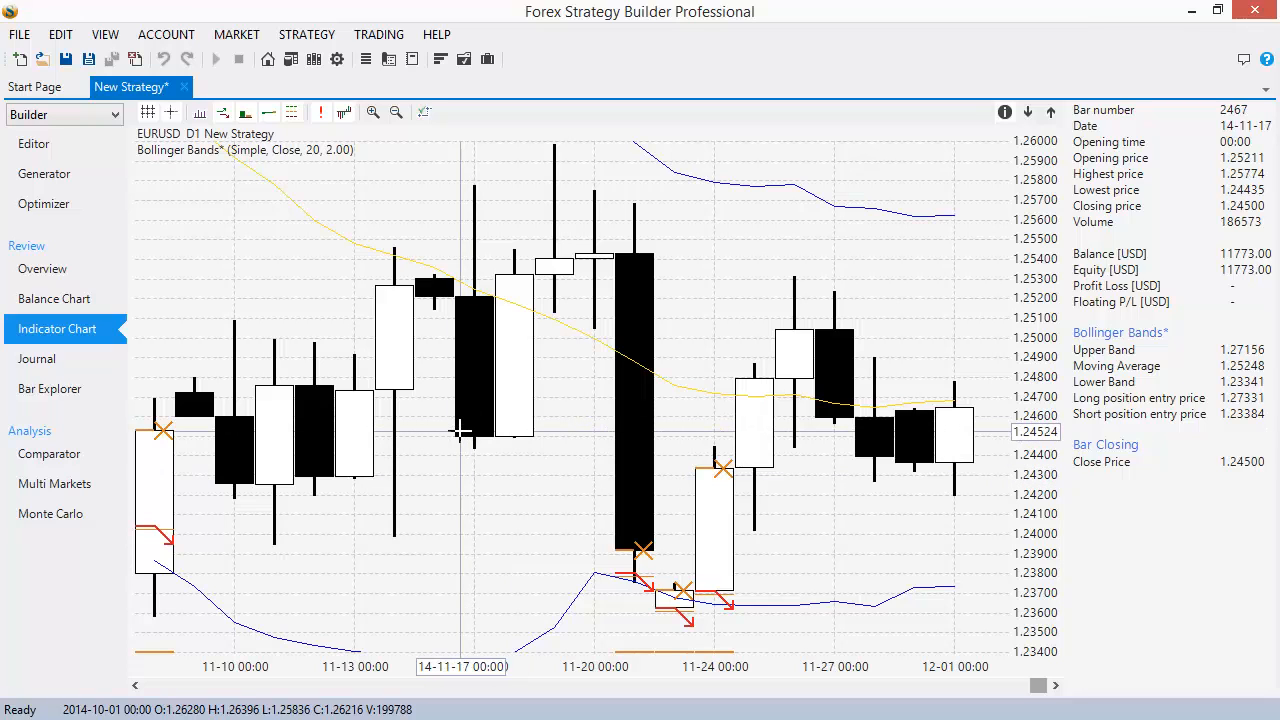
# Return to the strategy editor and set the EURUSD chart period to H1
pyautogui.click(35, 145)
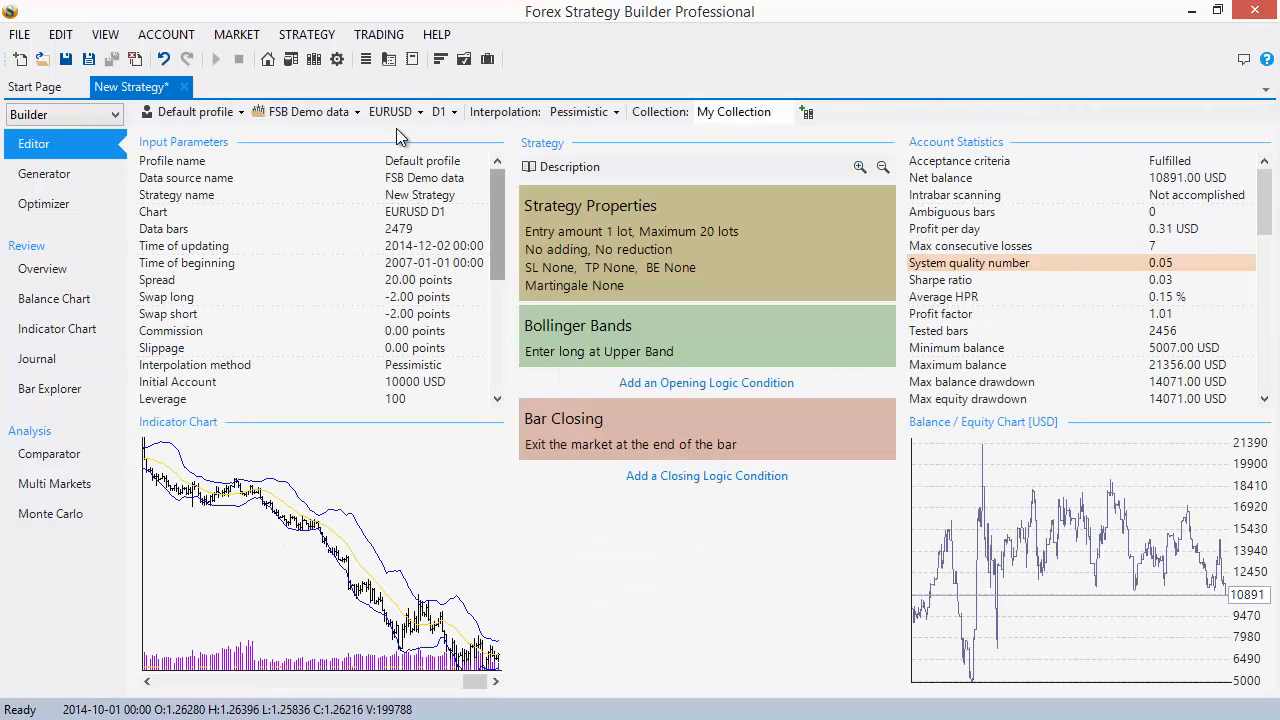
pyautogui.click(442, 112)
pyautogui.click(478, 219)
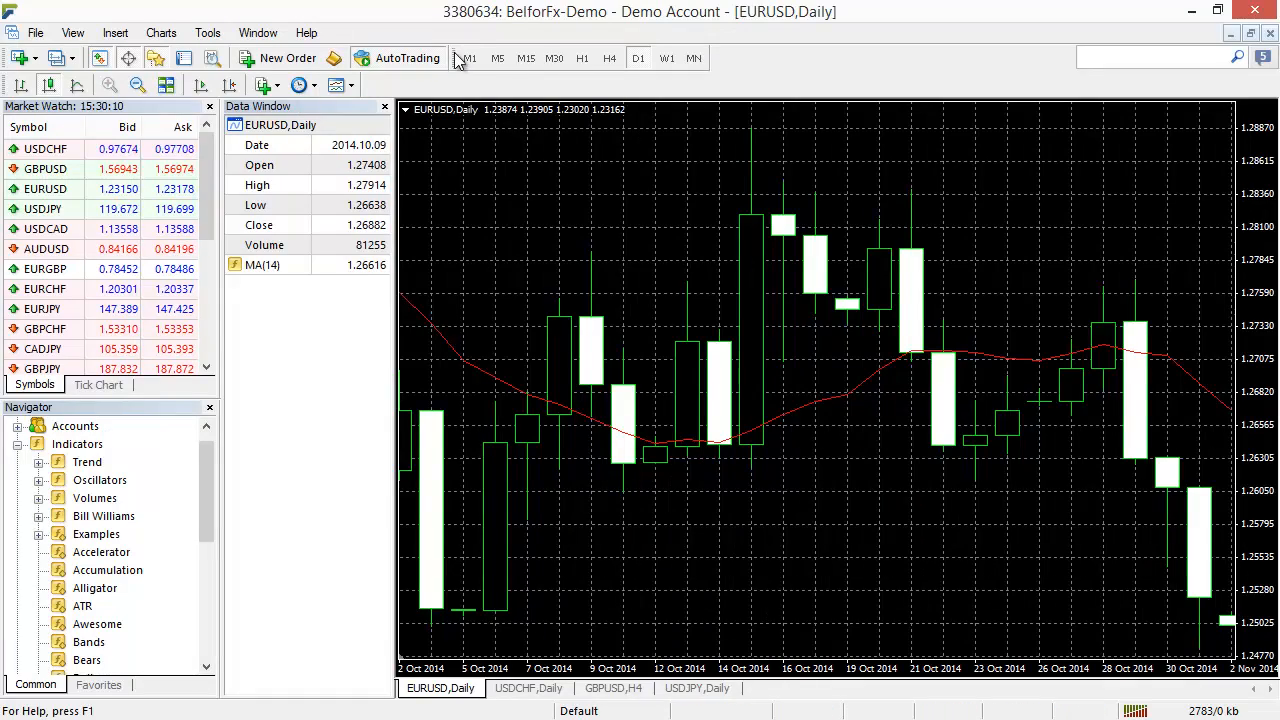
# Show the EURUSD chart in MetaTrader on the M1 timeframe, examine the latest bar and return to Forex Strategy Builder
pyautogui.click(469, 58)
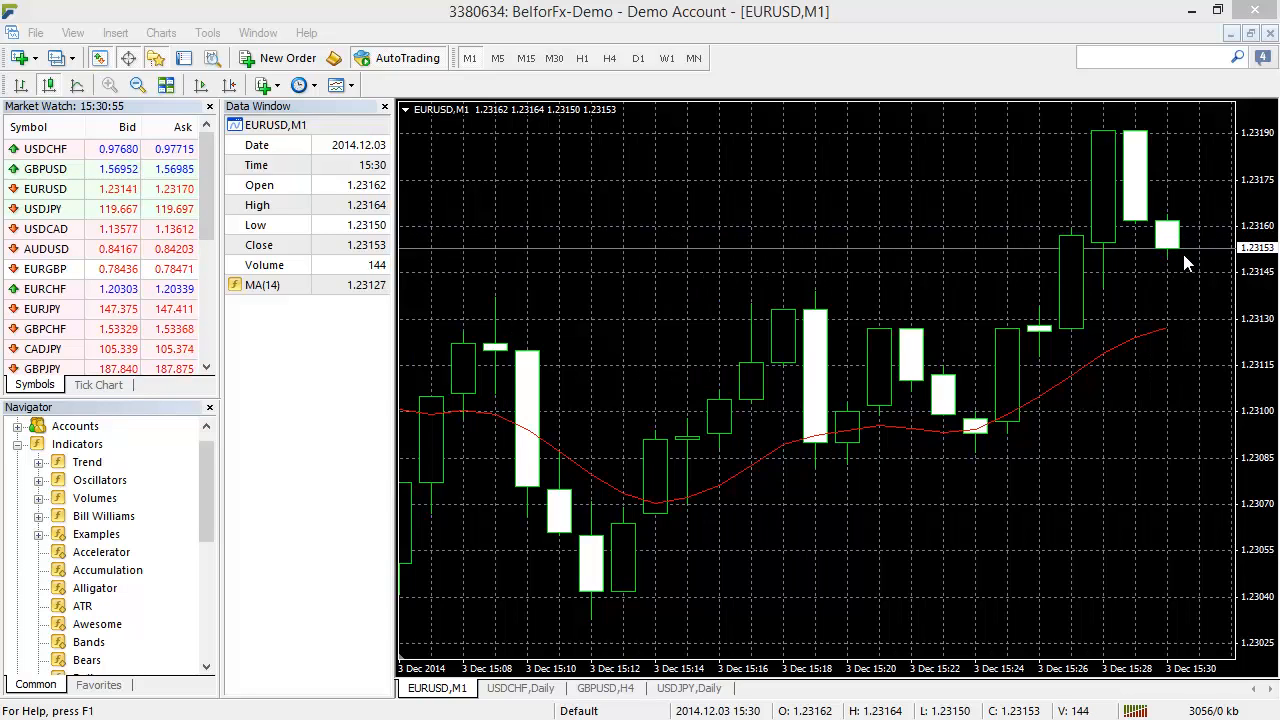
pyautogui.click(1191, 10)
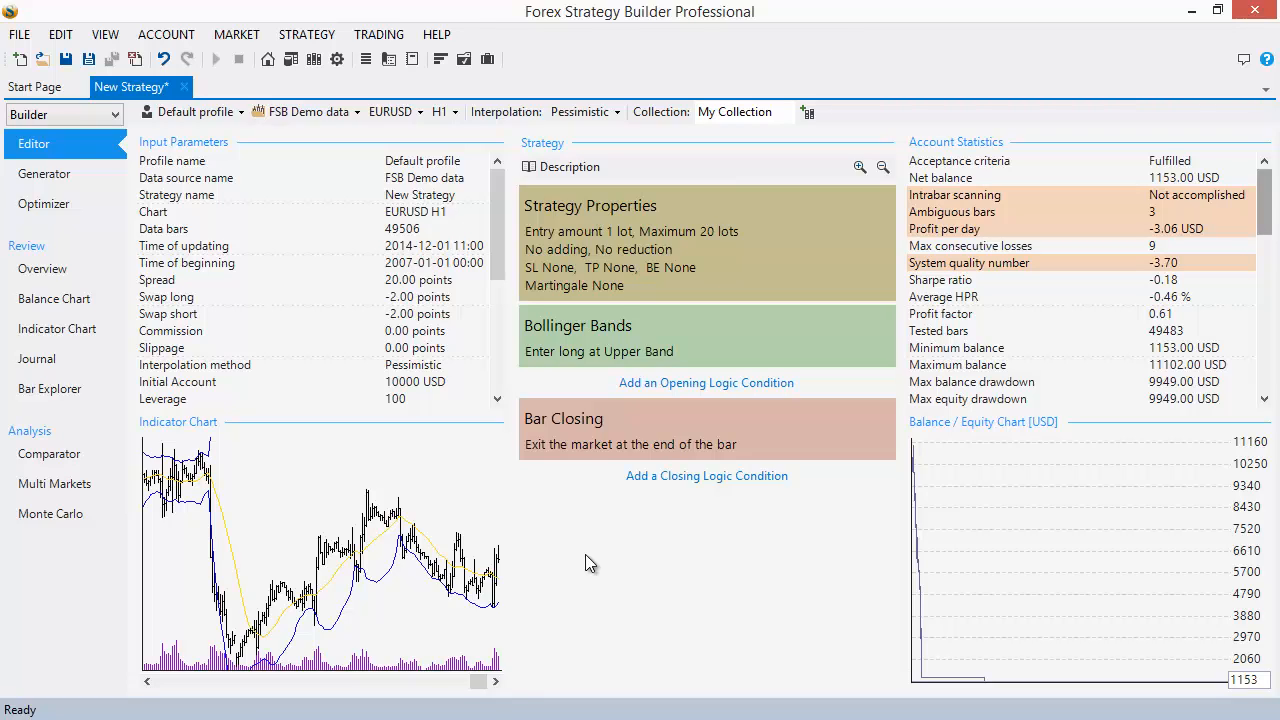
# Replace the Bollinger Bands opening point with Bar Opening, entering the market at the beginning of the bar
pyautogui.click(613, 353)
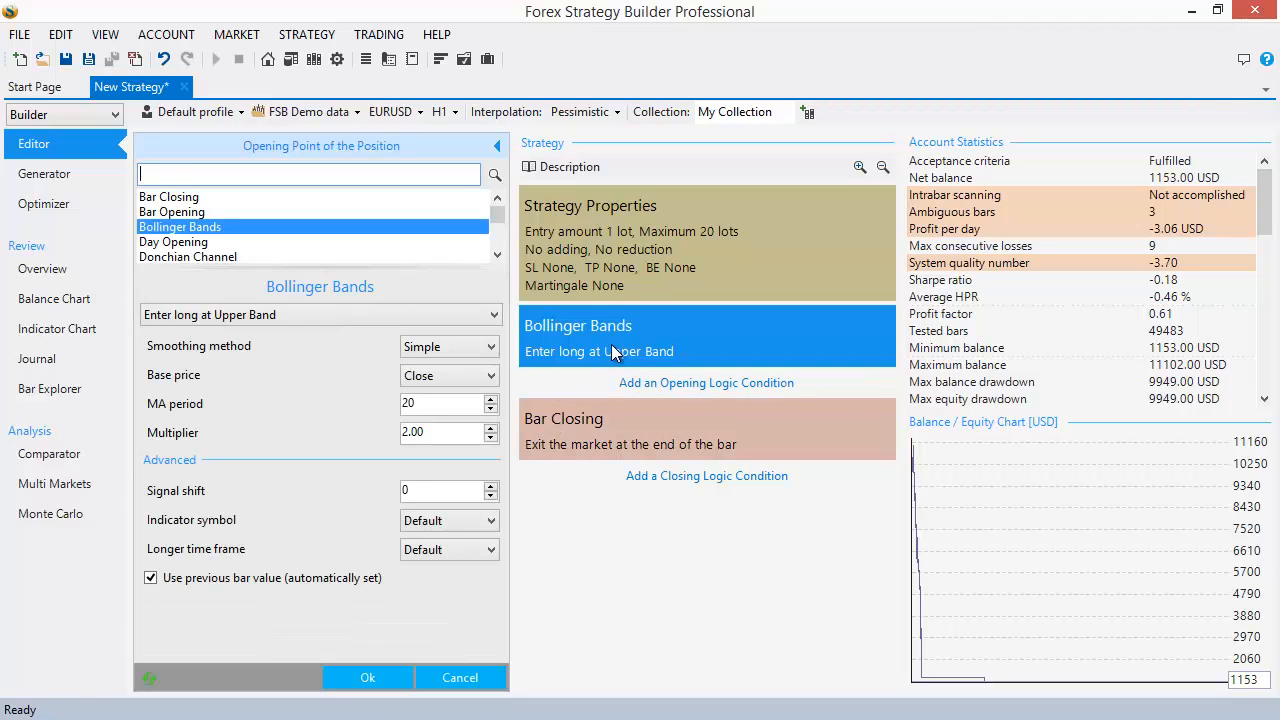
pyautogui.click(197, 213)
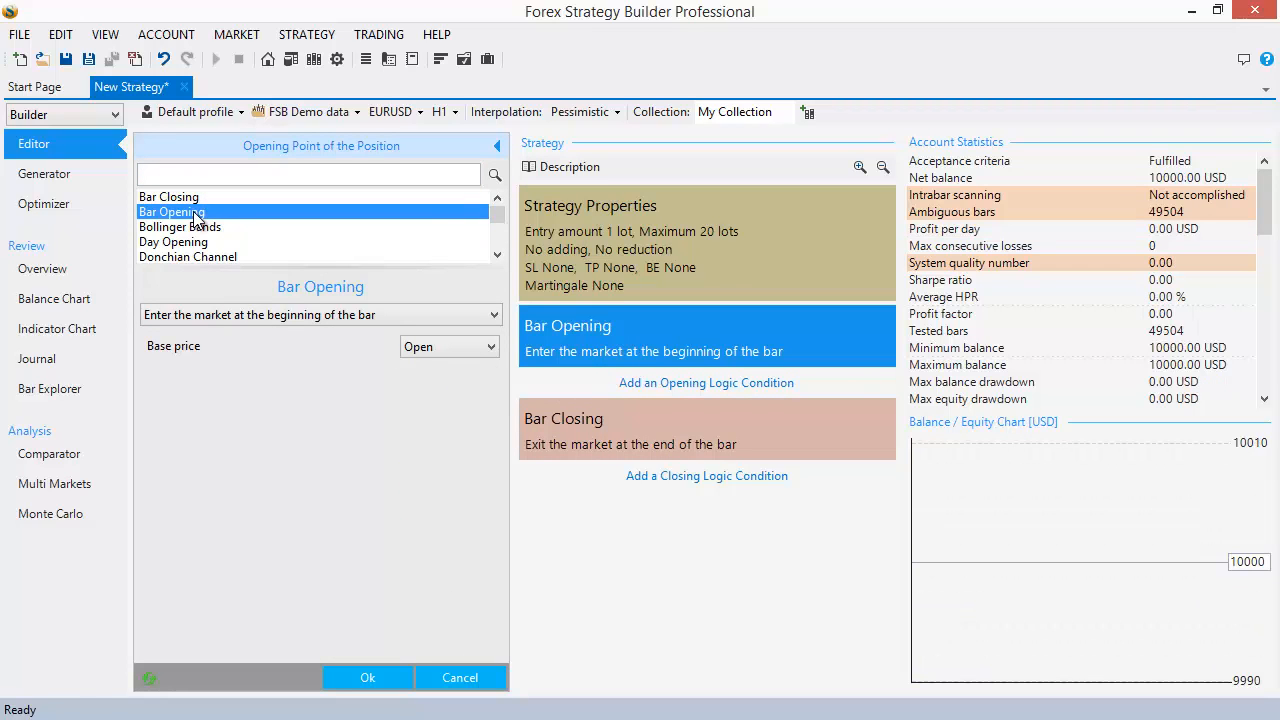
pyautogui.click(393, 680)
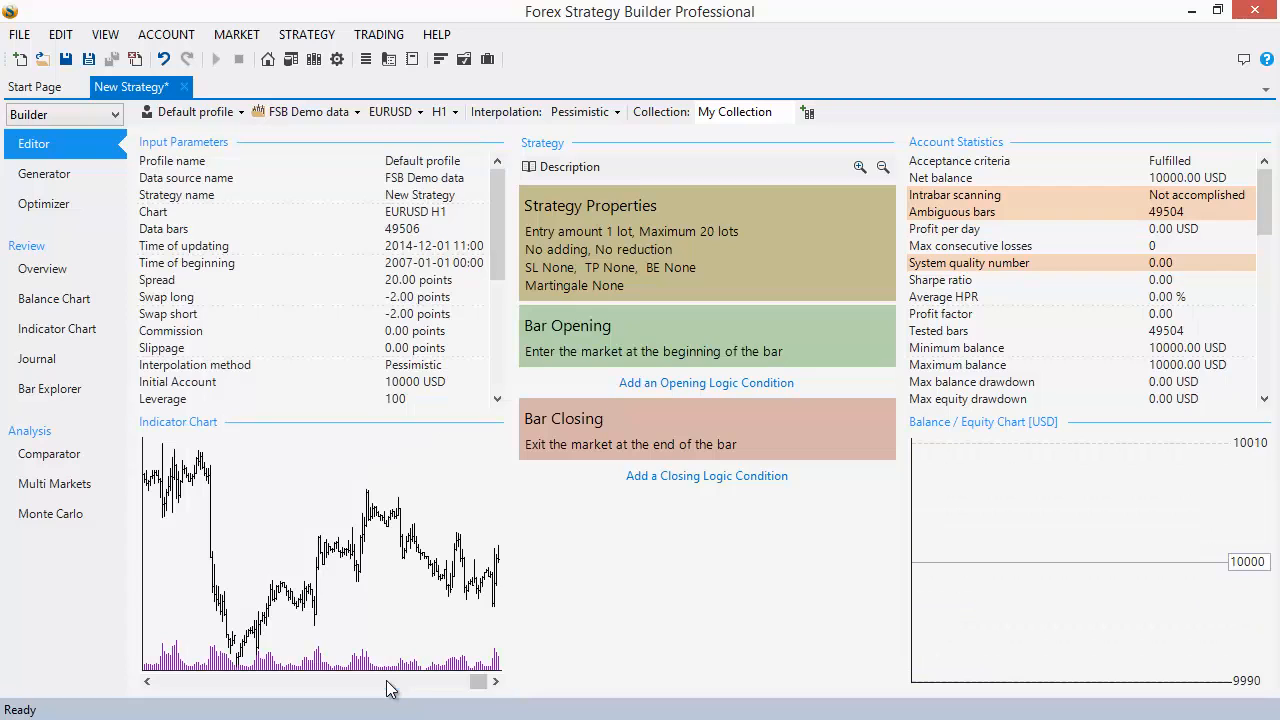
# Examine the bars of the Bar Opening strategy on the full indicator chart and return to the editor
pyautogui.click(446, 573)
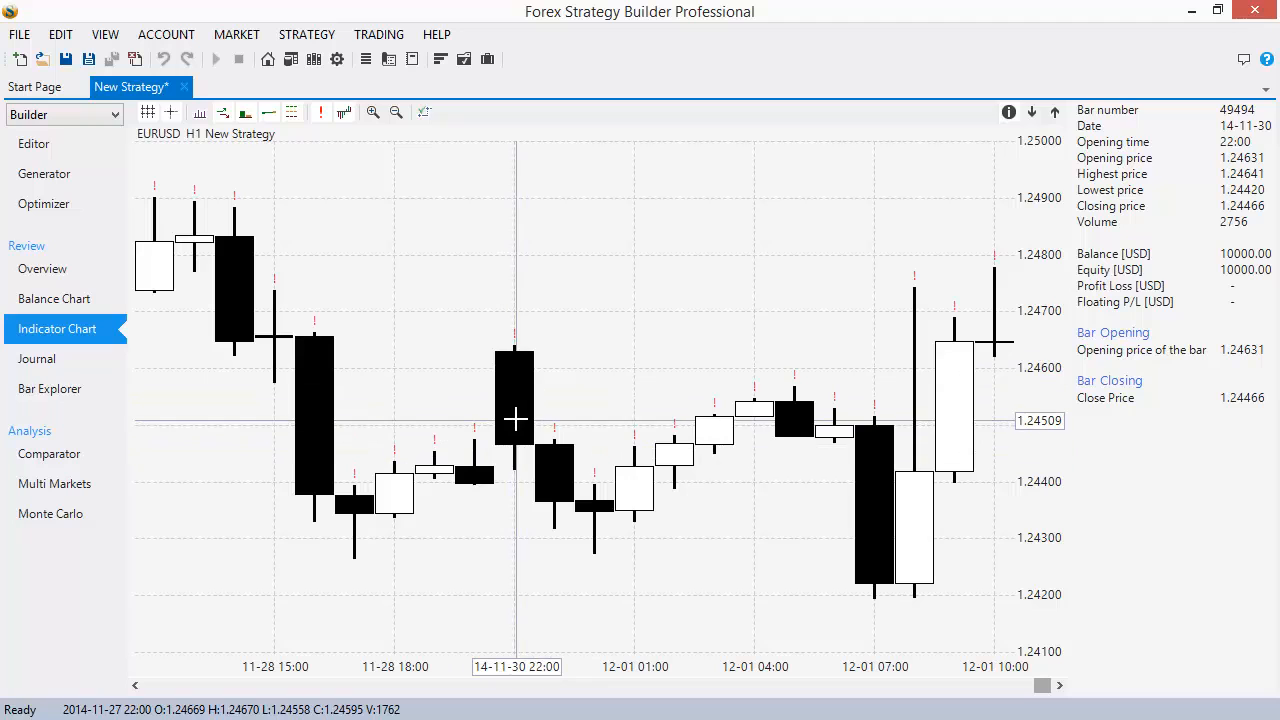
pyautogui.click(46, 156)
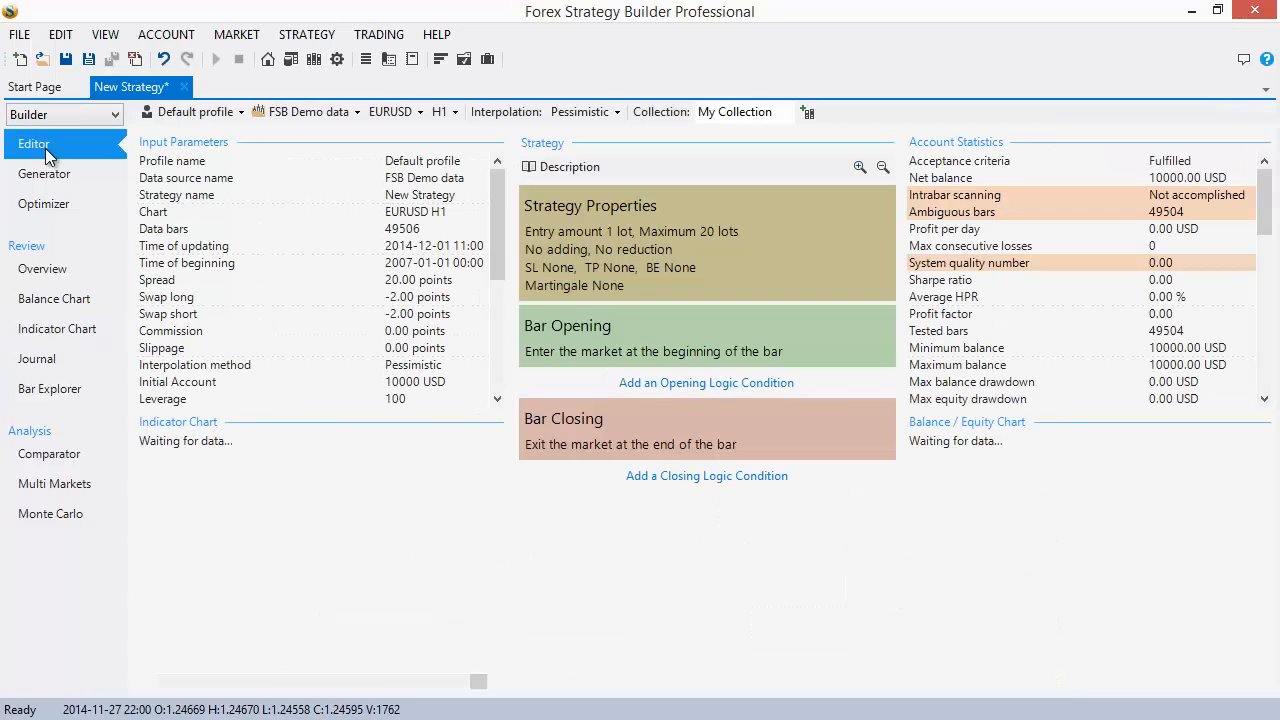
# Open the opening point's parameters, highlight Bar Closing among the opening points in the Word outline, and return to Forex Strategy Builder
pyautogui.click(697, 352)
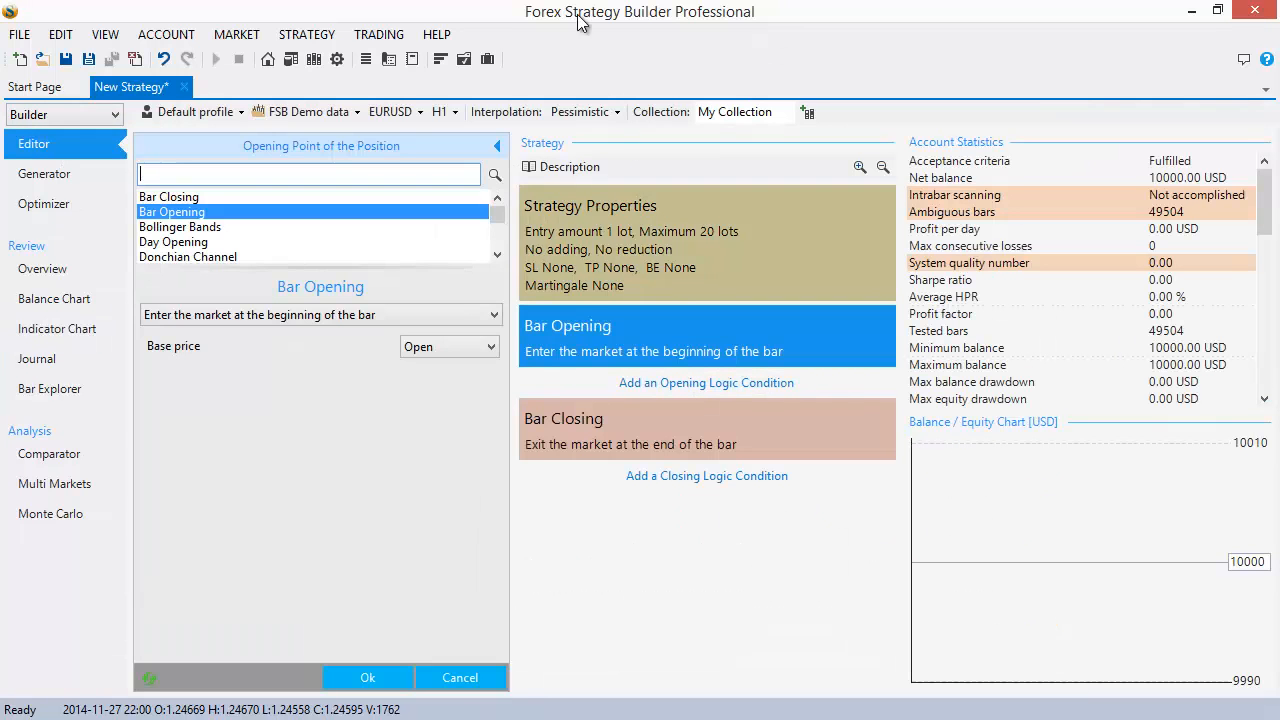
pyautogui.moveTo(576, 12); pyautogui.dragTo(739, 133)
pyautogui.click(659, 105)
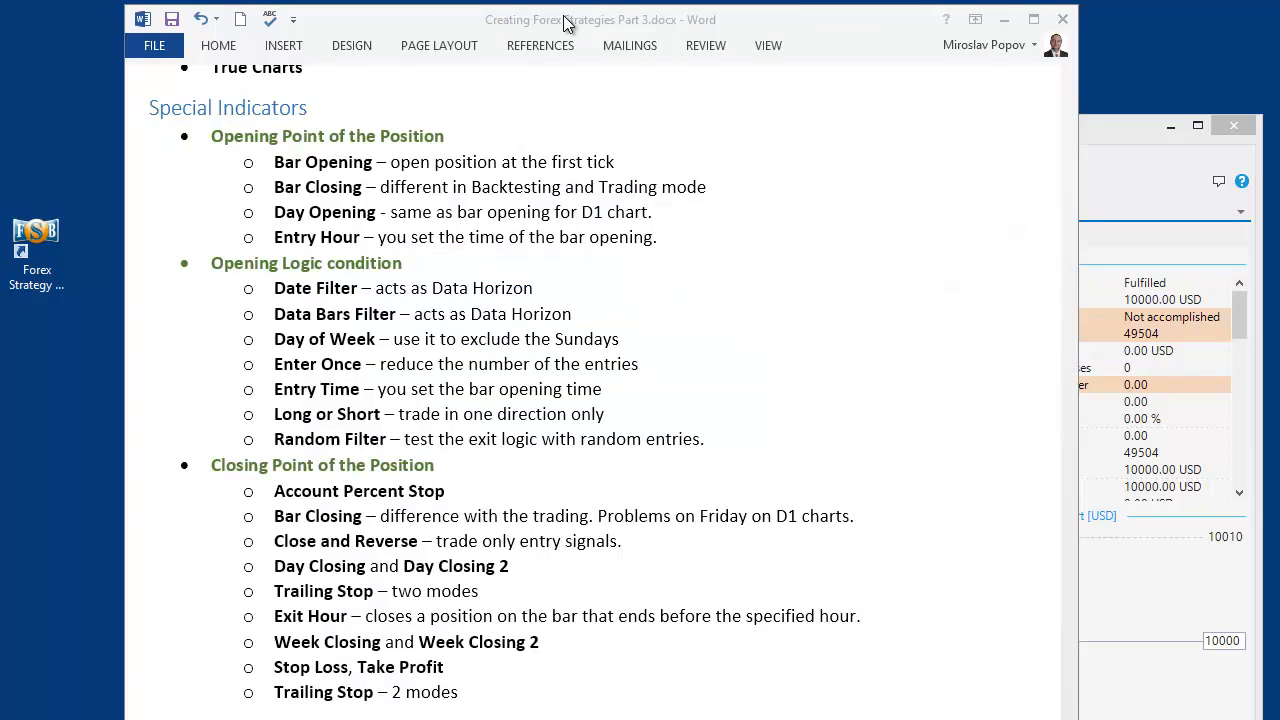
pyautogui.moveTo(365, 199); pyautogui.dragTo(274, 191)
pyautogui.click(1097, 126)
pyautogui.doubleClick(1098, 128)
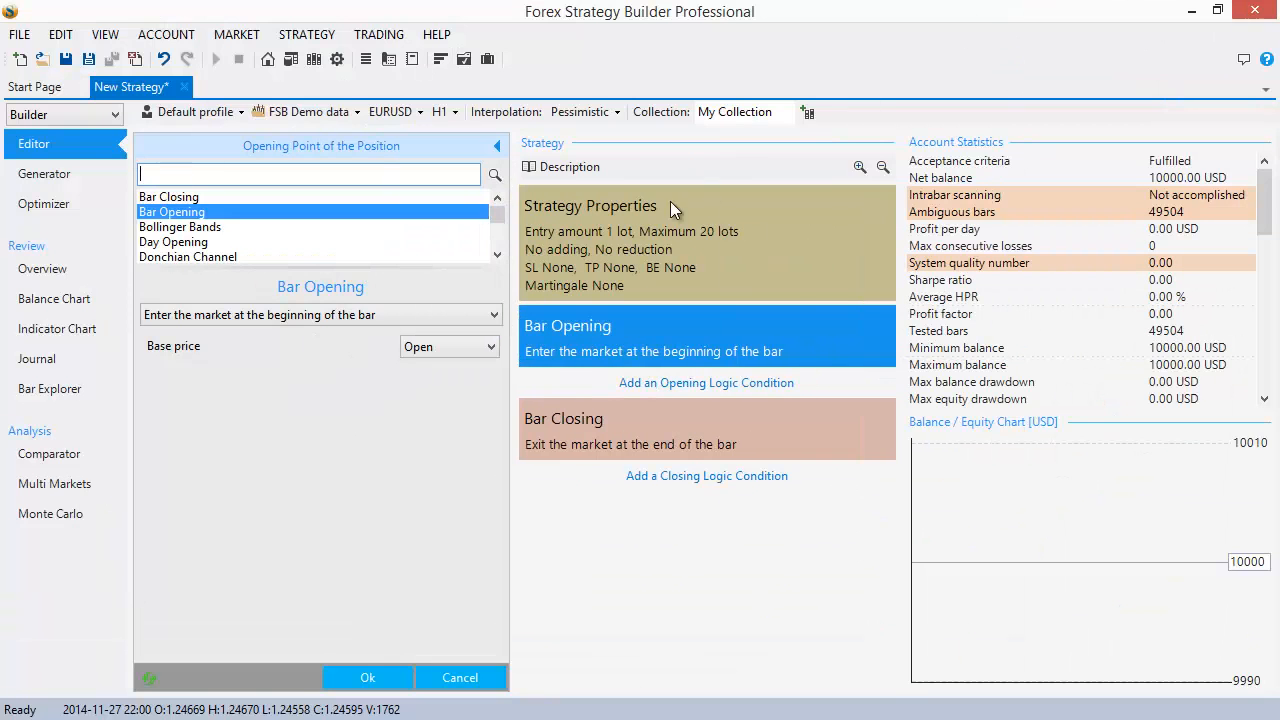
# Try Bar Closing as the opening point of the position, then set it back to Bar Opening
pyautogui.click(190, 198)
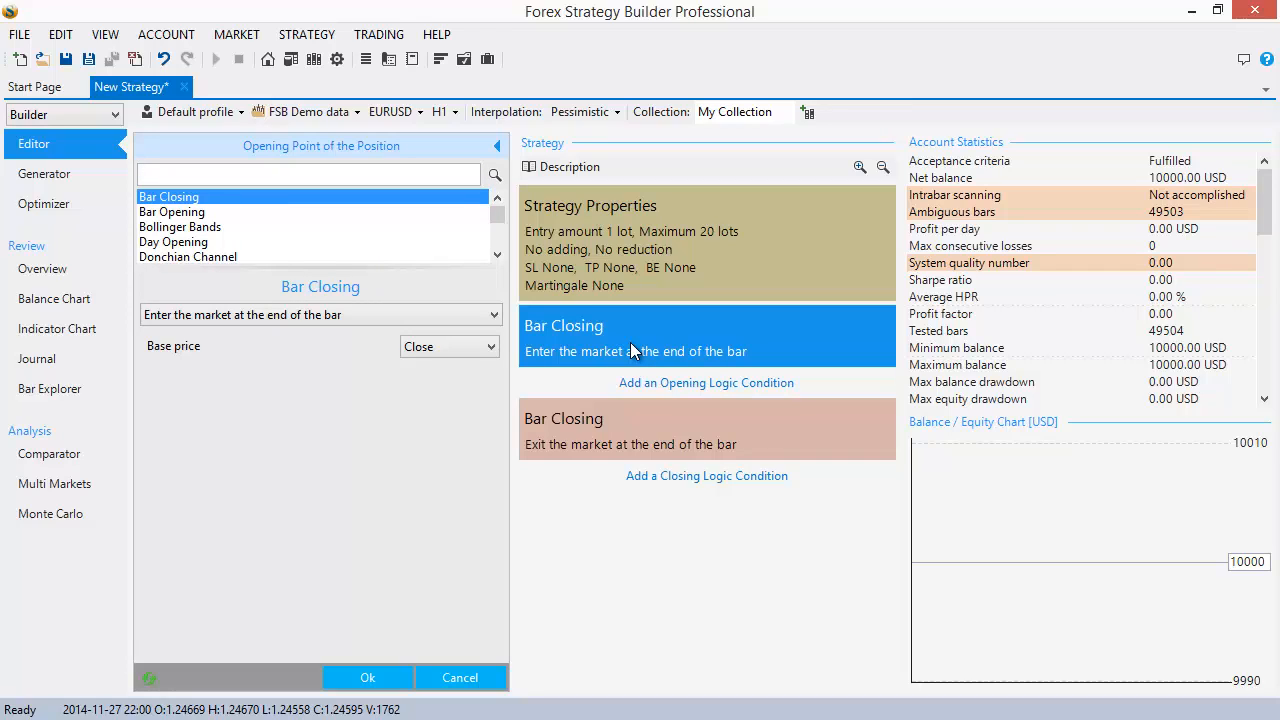
pyautogui.click(185, 215)
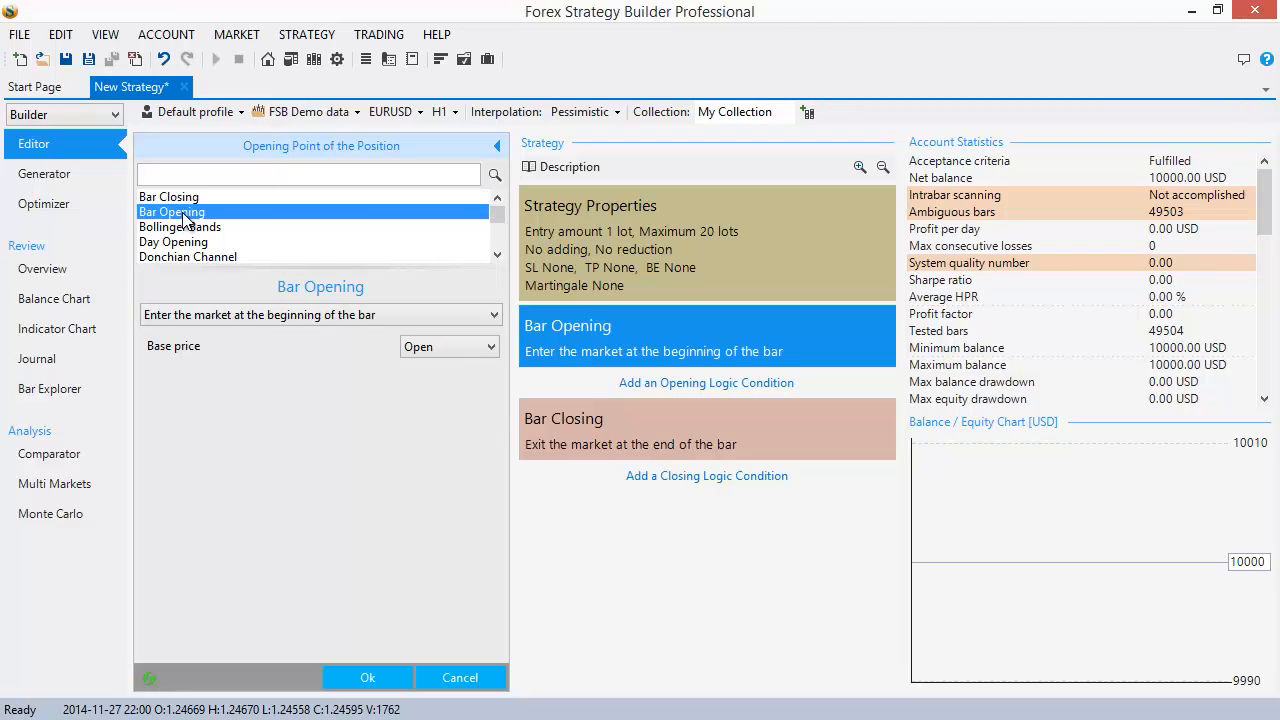
pyautogui.click(368, 677)
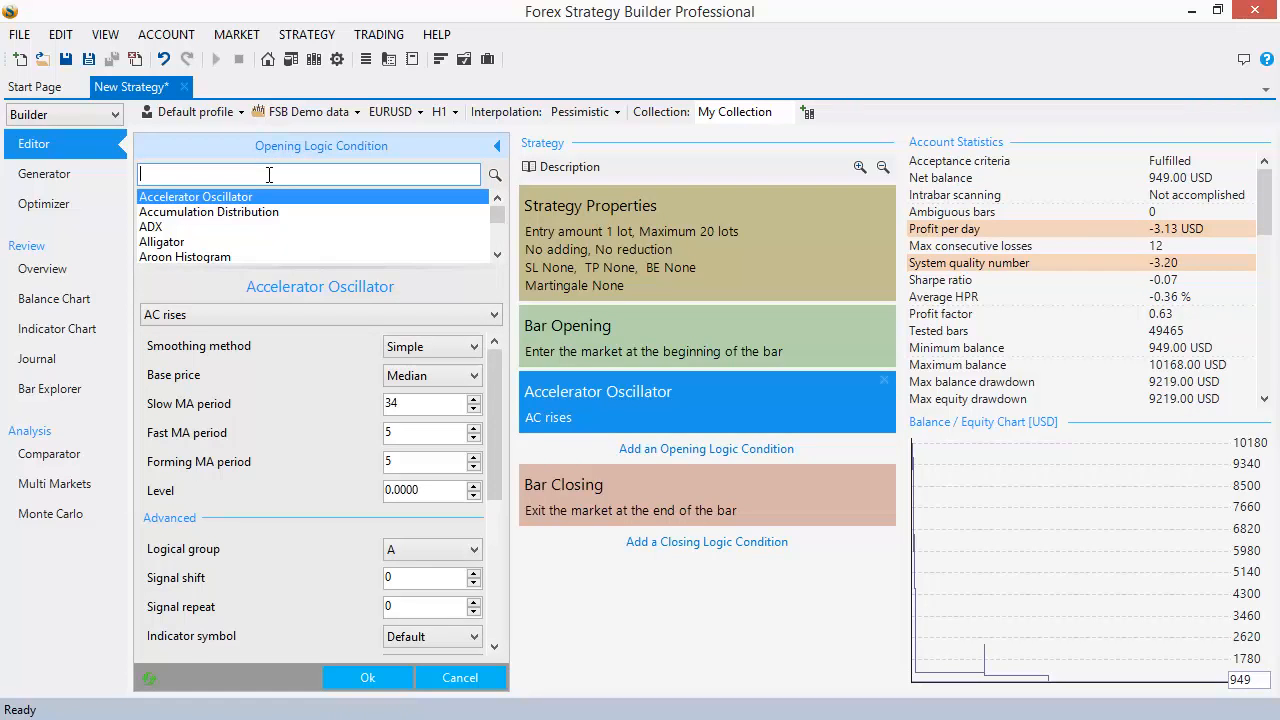
# Add Momentum as an opening logic condition with the rule "Momentum rises"
pyautogui.write('mom')
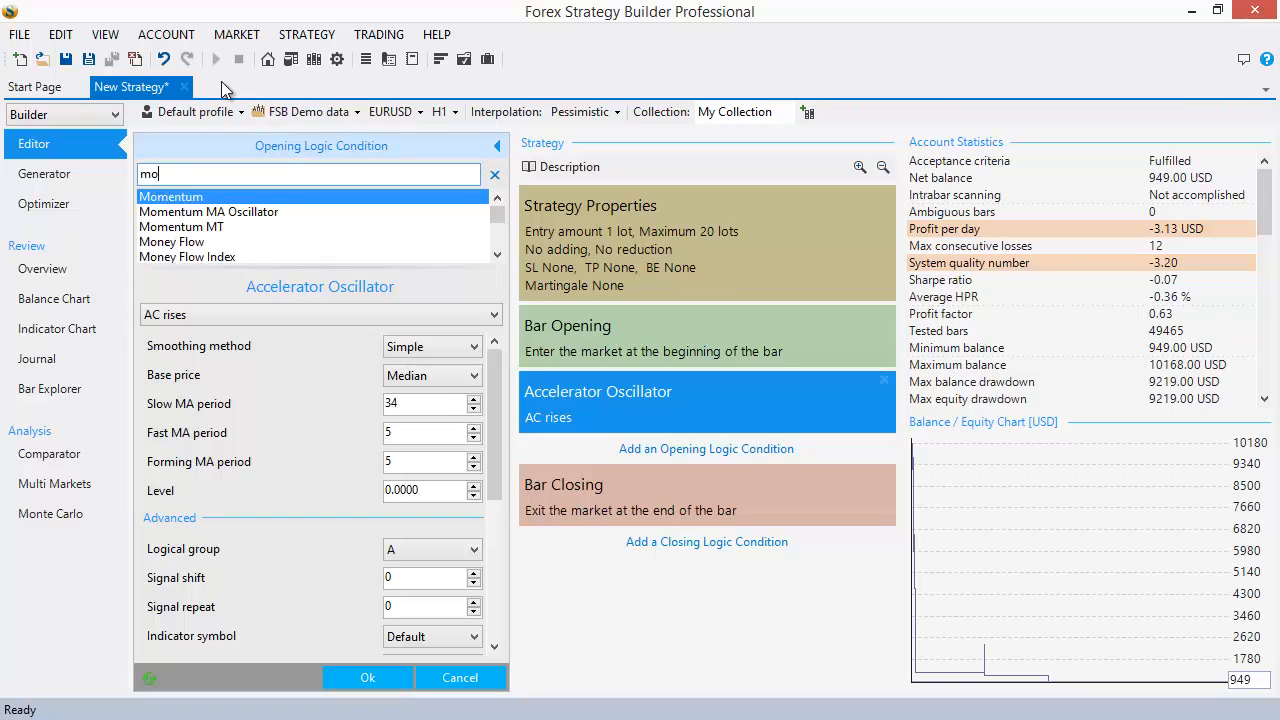
pyautogui.click(420, 195)
pyautogui.click(367, 678)
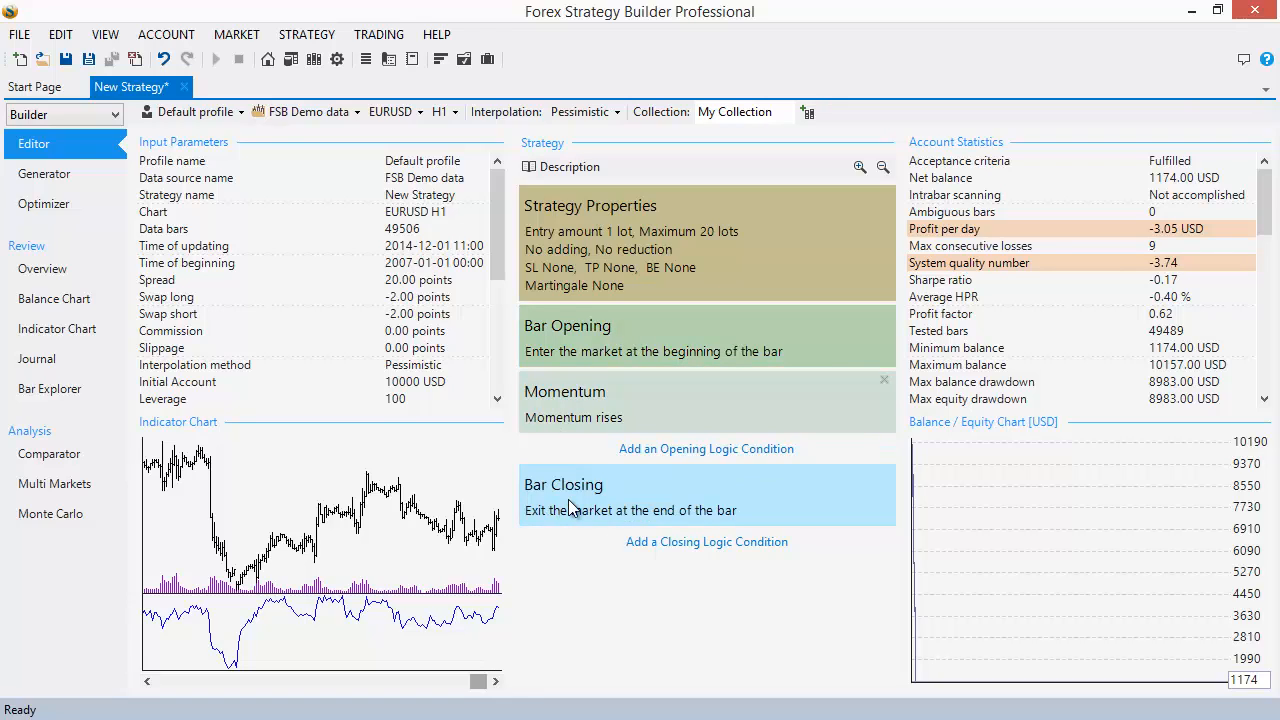
# Switch to MetaTrader, watch the EURUSD M1 chart as one bar closes and the next opens, then return to Forex Strategy Builder
pyautogui.moveTo(572, 508)
pyautogui.click(1192, 12)
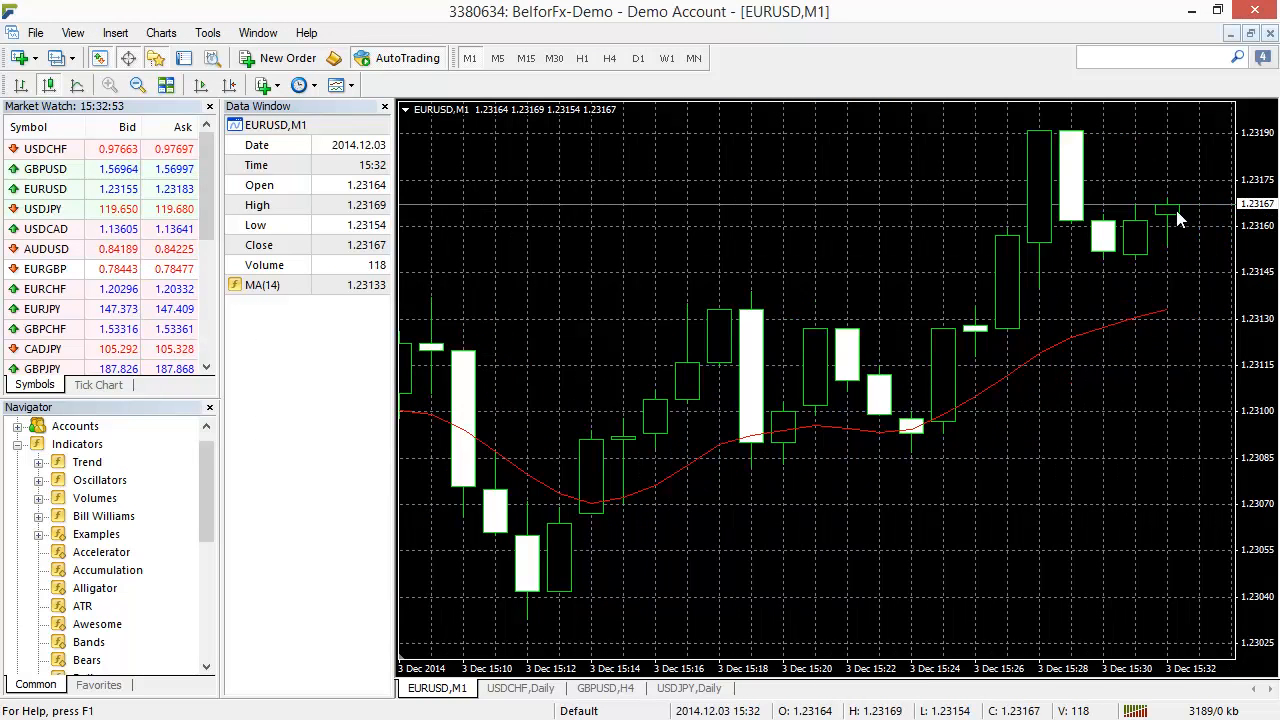
pyautogui.moveTo(1181, 212)
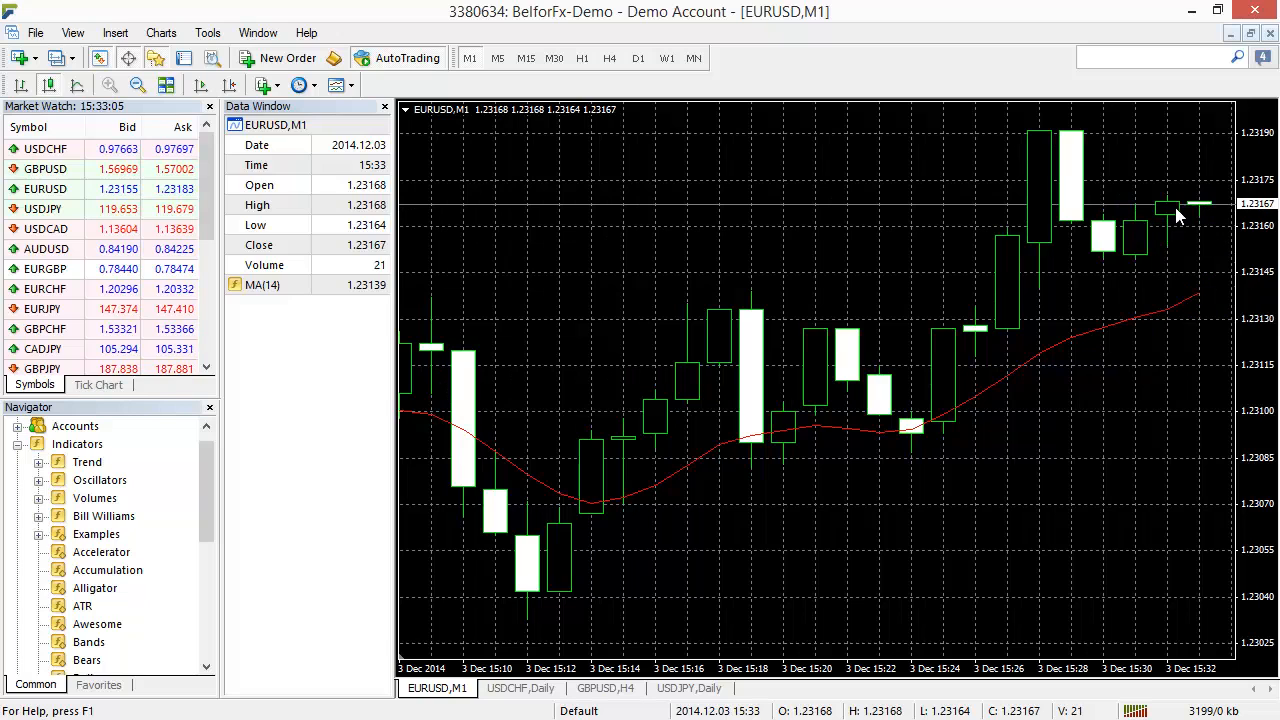
pyautogui.click(1192, 12)
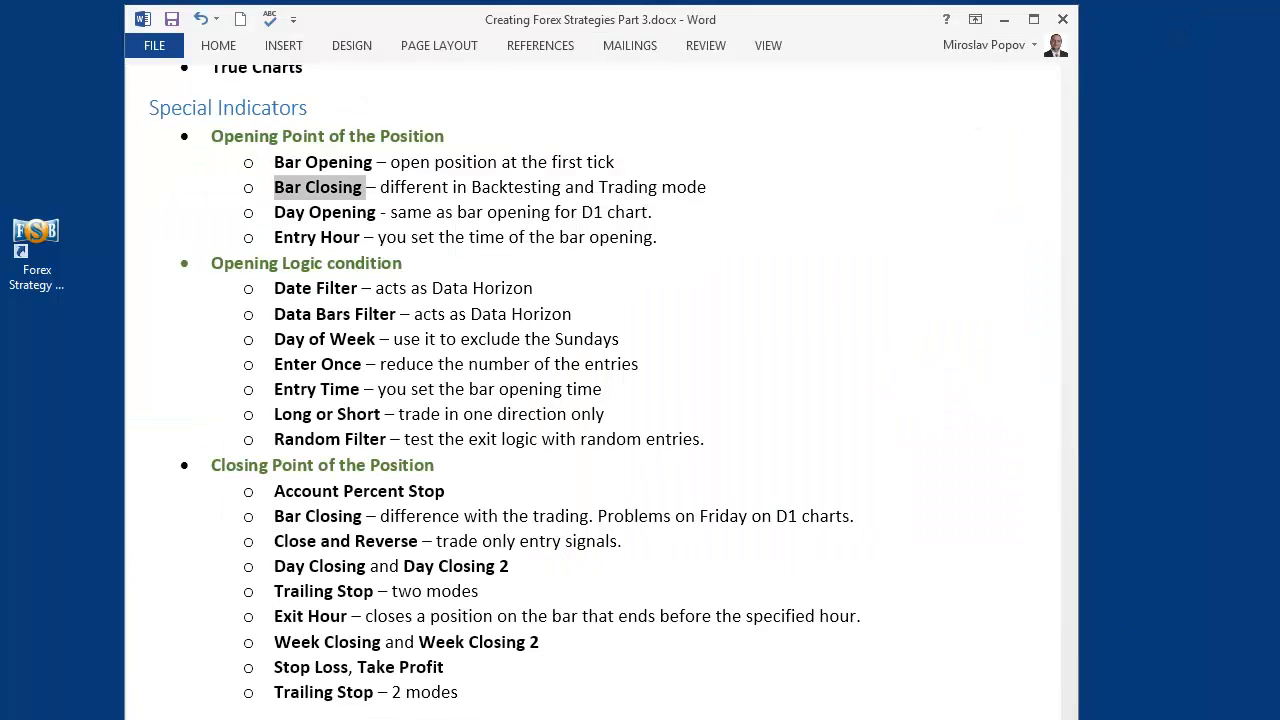
pyautogui.hotkey('alt', 'Tab')
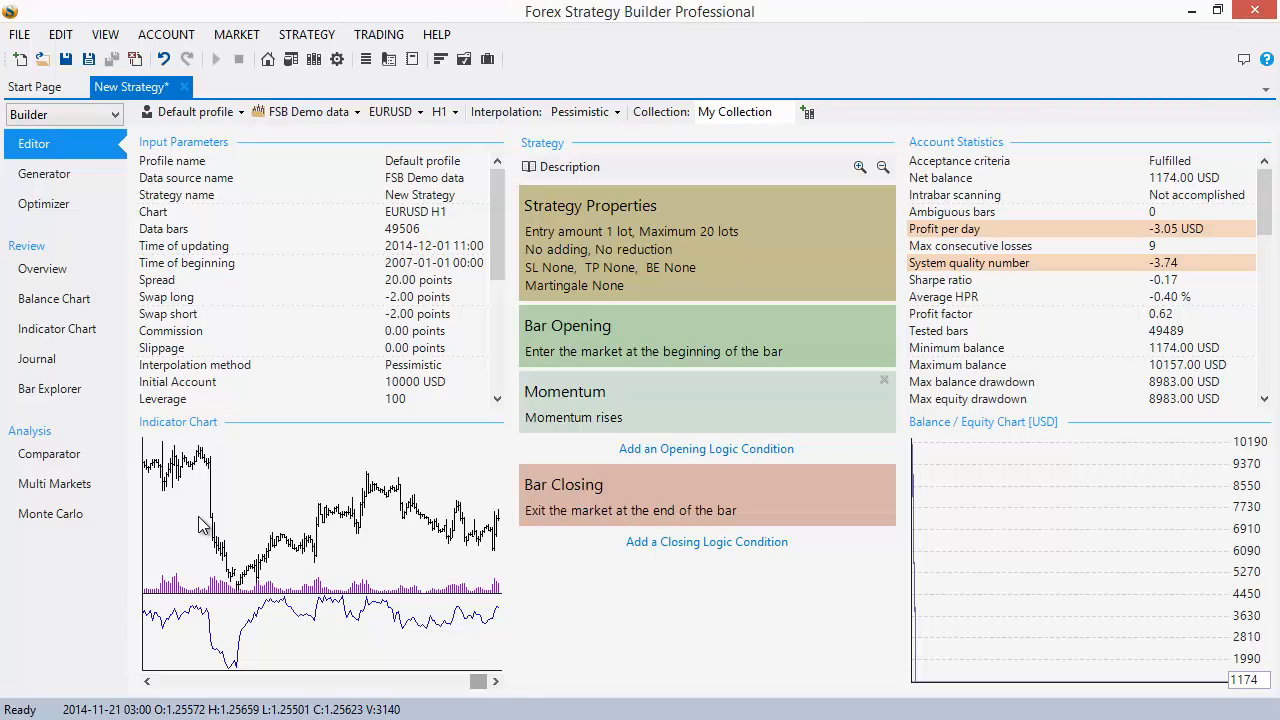
# Examine the price bars and Momentum line on the full indicator chart and return to the editor
pyautogui.click(377, 518)
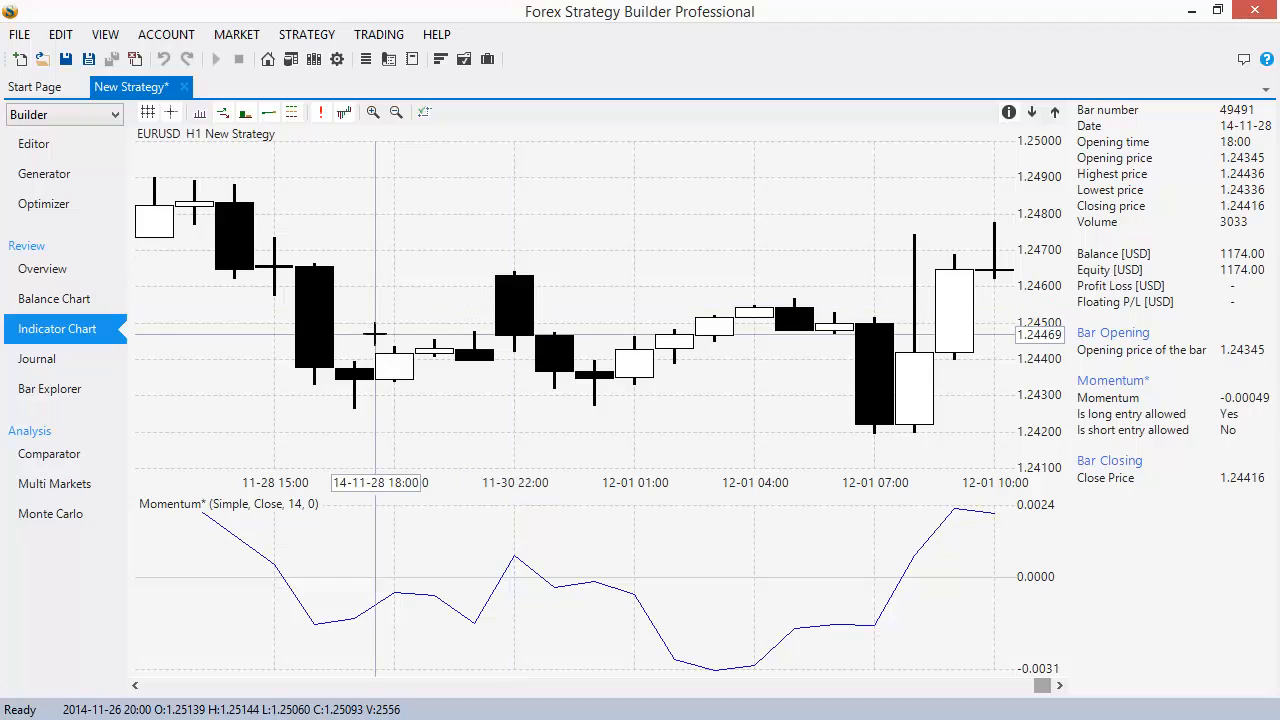
pyautogui.click(34, 154)
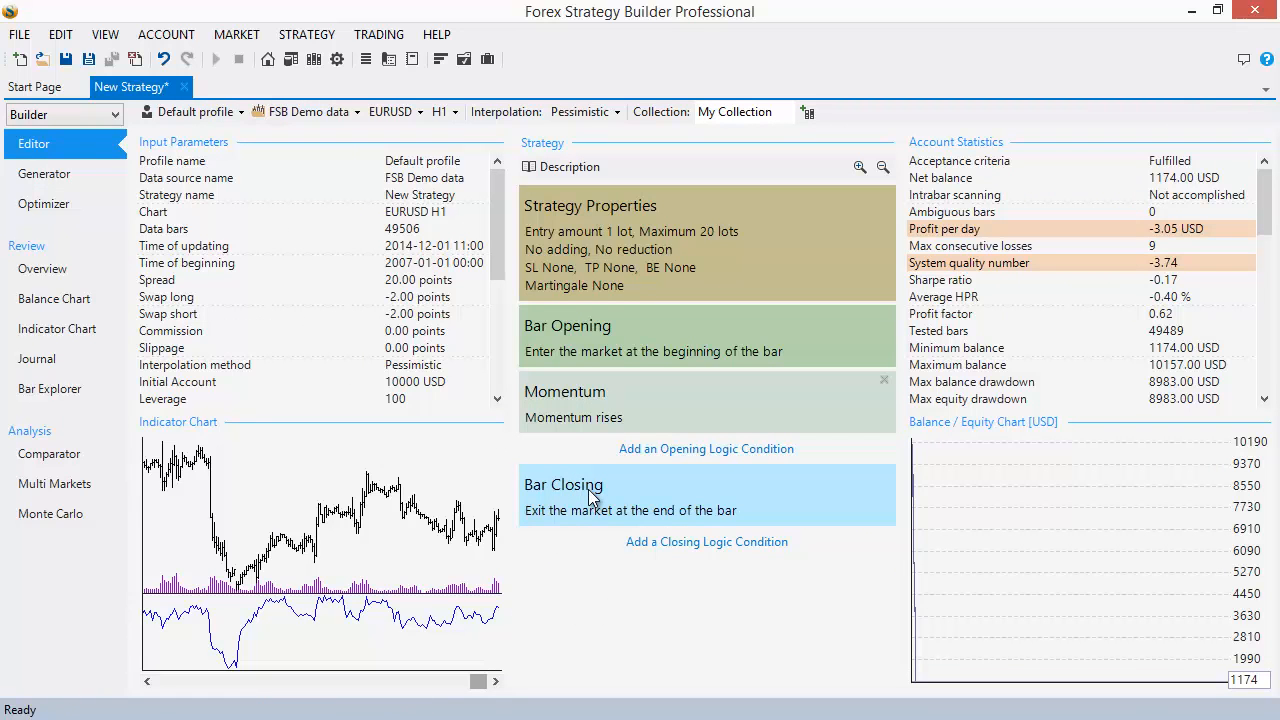
# Look at the strategy in Trader mode and switch back to Builder mode
pyautogui.click(113, 118)
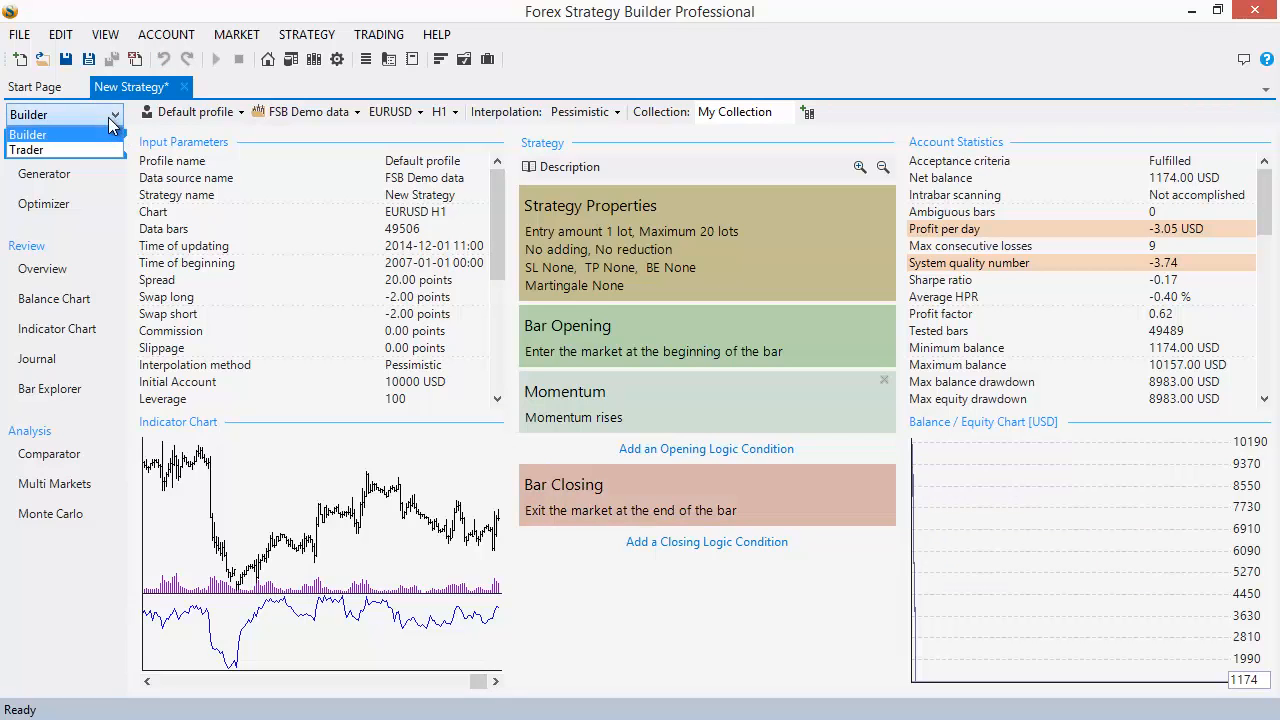
pyautogui.click(108, 149)
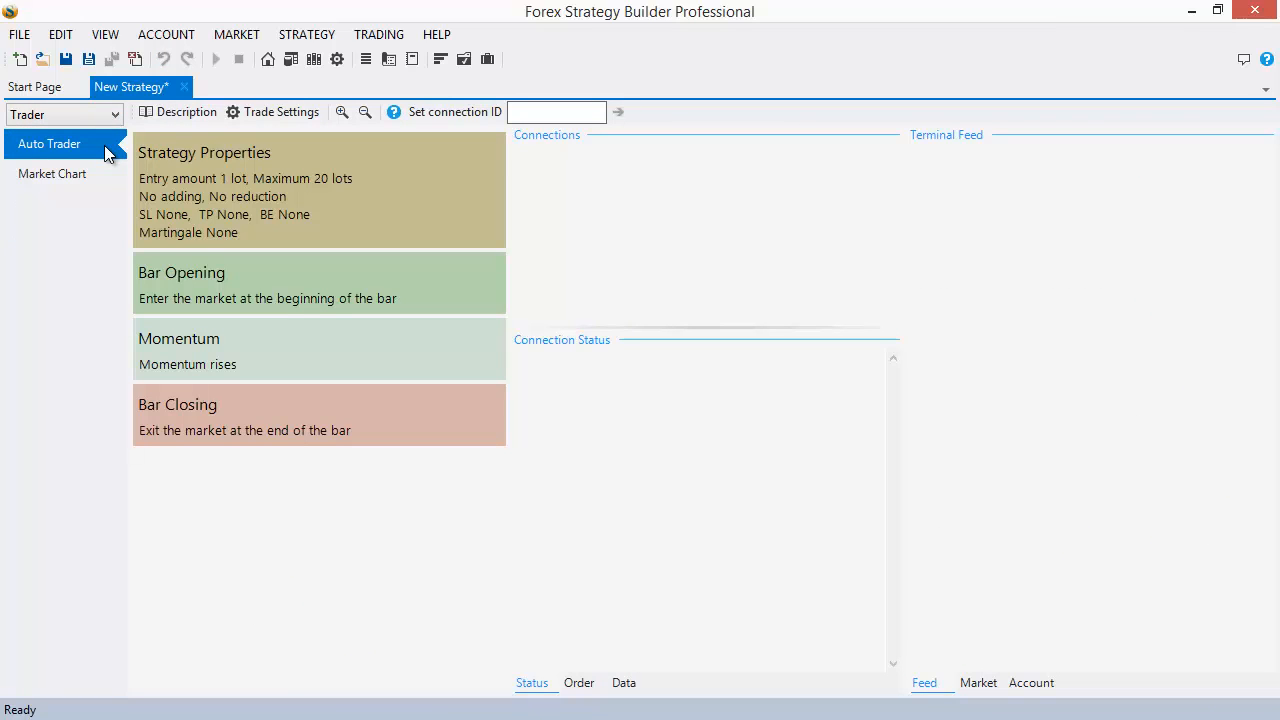
pyautogui.click(101, 113)
pyautogui.click(100, 131)
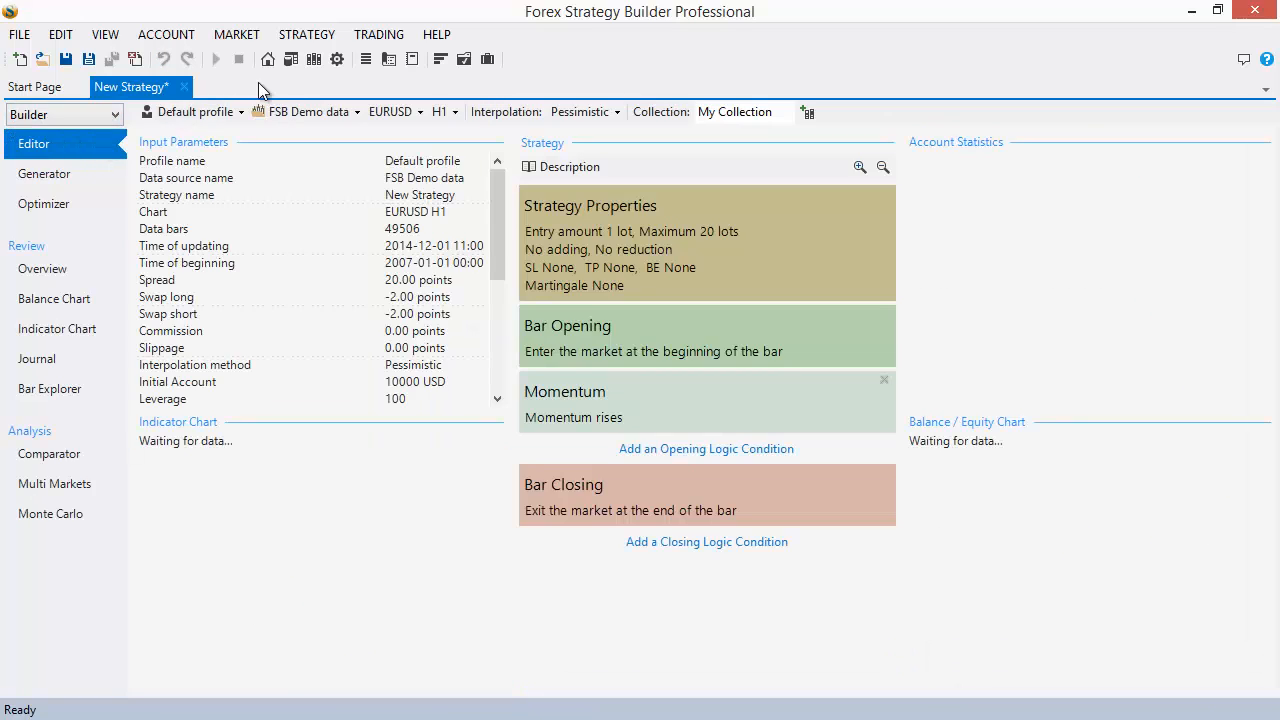
# Examine the 'Bar Closing' time advance in seconds in the Control Panel's trade settings and return to the strategy
pyautogui.click(336, 60)
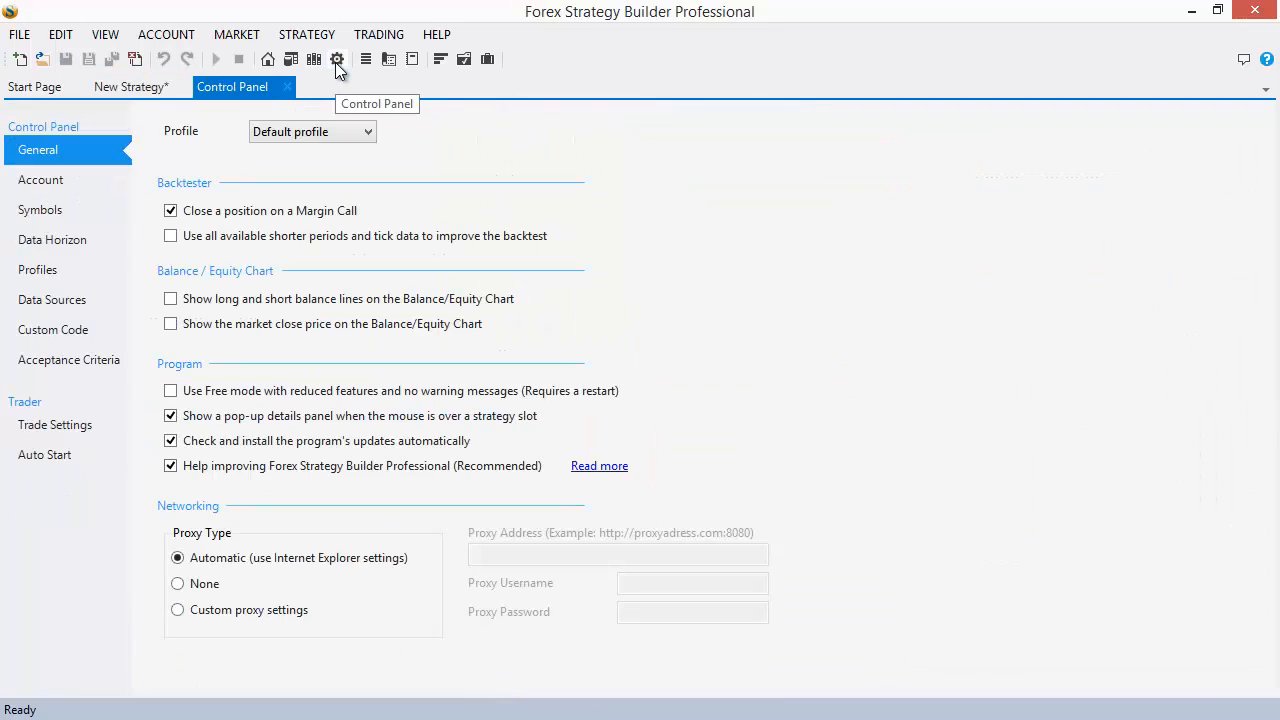
pyautogui.click(79, 427)
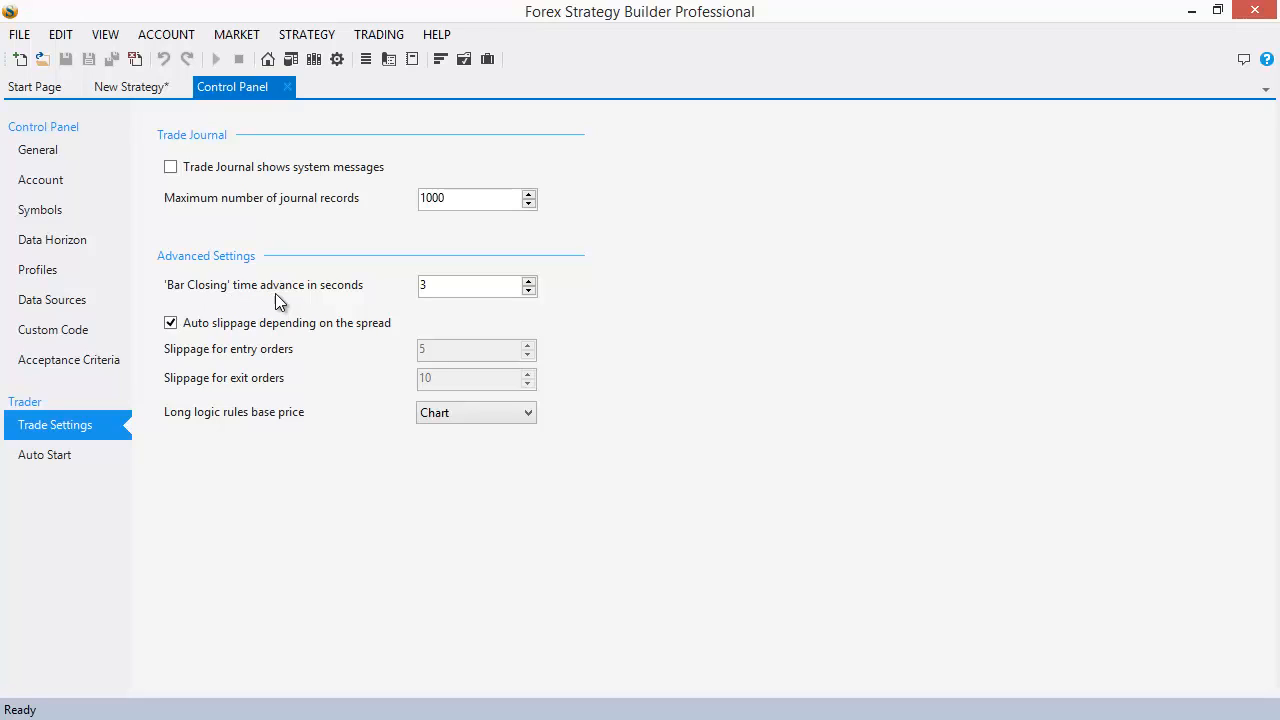
pyautogui.moveTo(446, 284); pyautogui.dragTo(417, 285)
pyautogui.click(437, 292)
pyautogui.moveTo(437, 292); pyautogui.dragTo(422, 296)
pyautogui.click(426, 287)
pyautogui.click(123, 86)
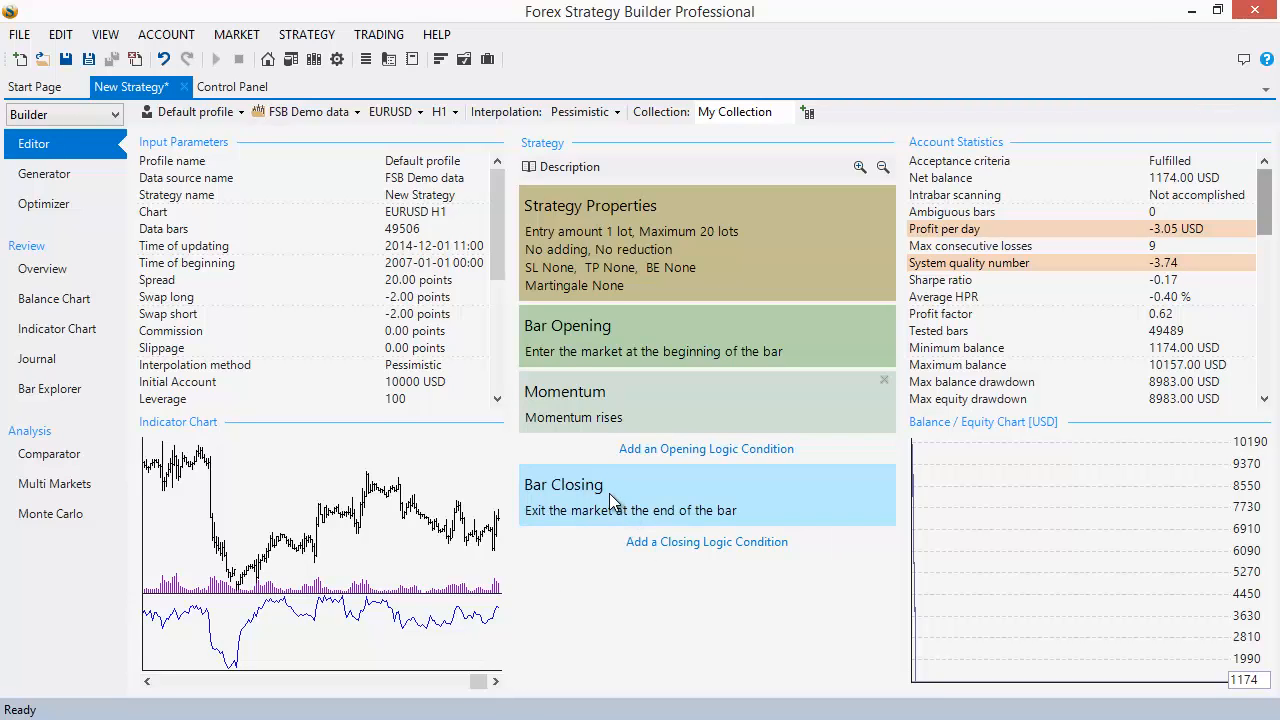
# Check the Momentum condition and Bar Closing exit, then set the EURUSD chart period to D1
pyautogui.moveTo(609, 493)
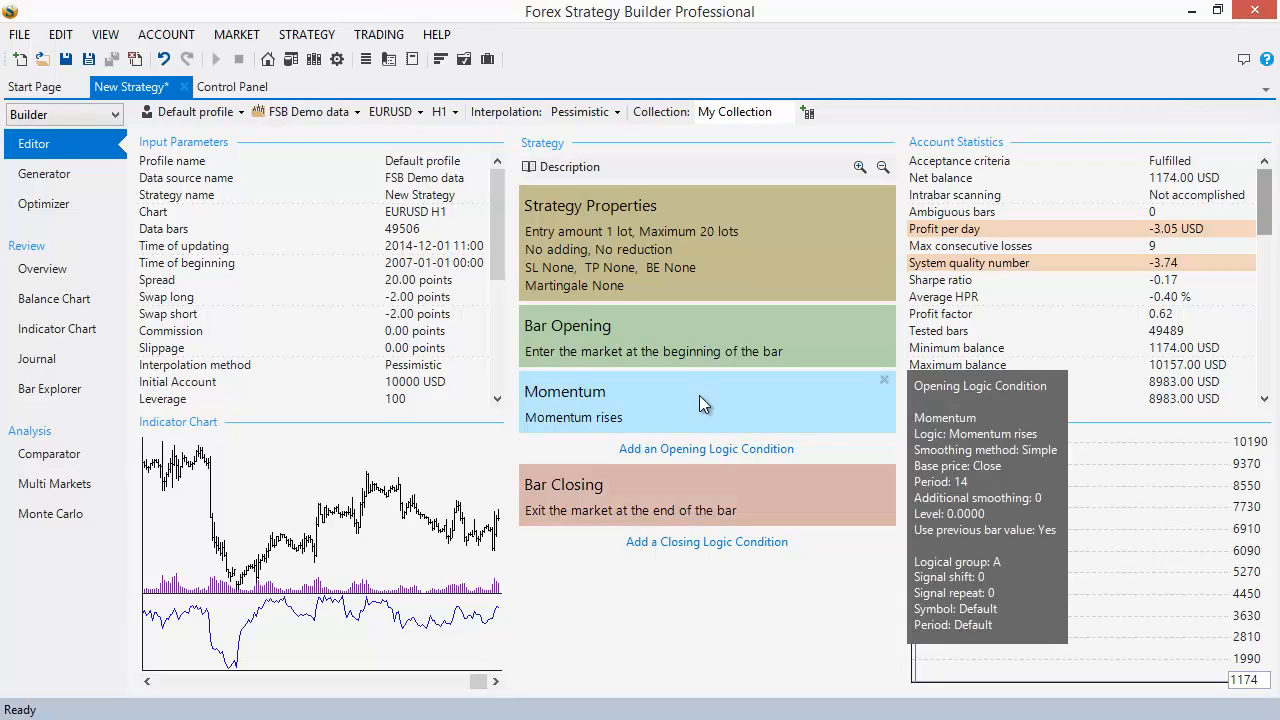
pyautogui.moveTo(670, 519)
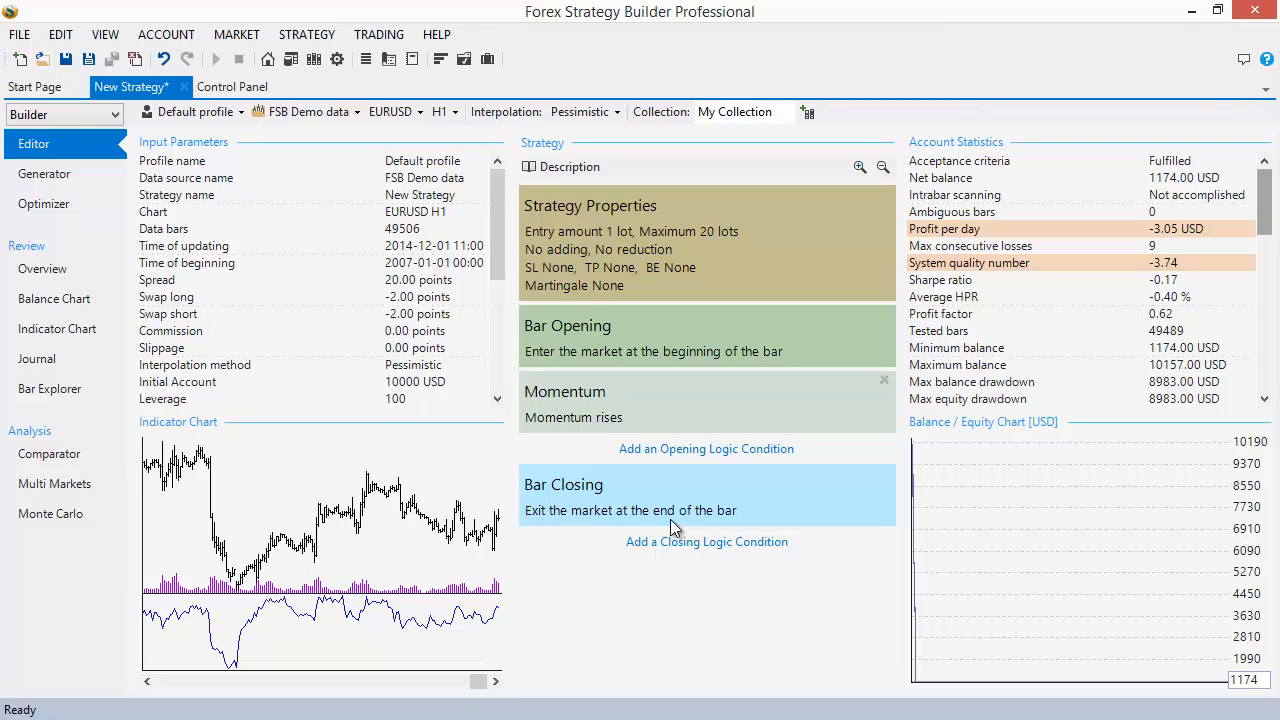
pyautogui.click(447, 114)
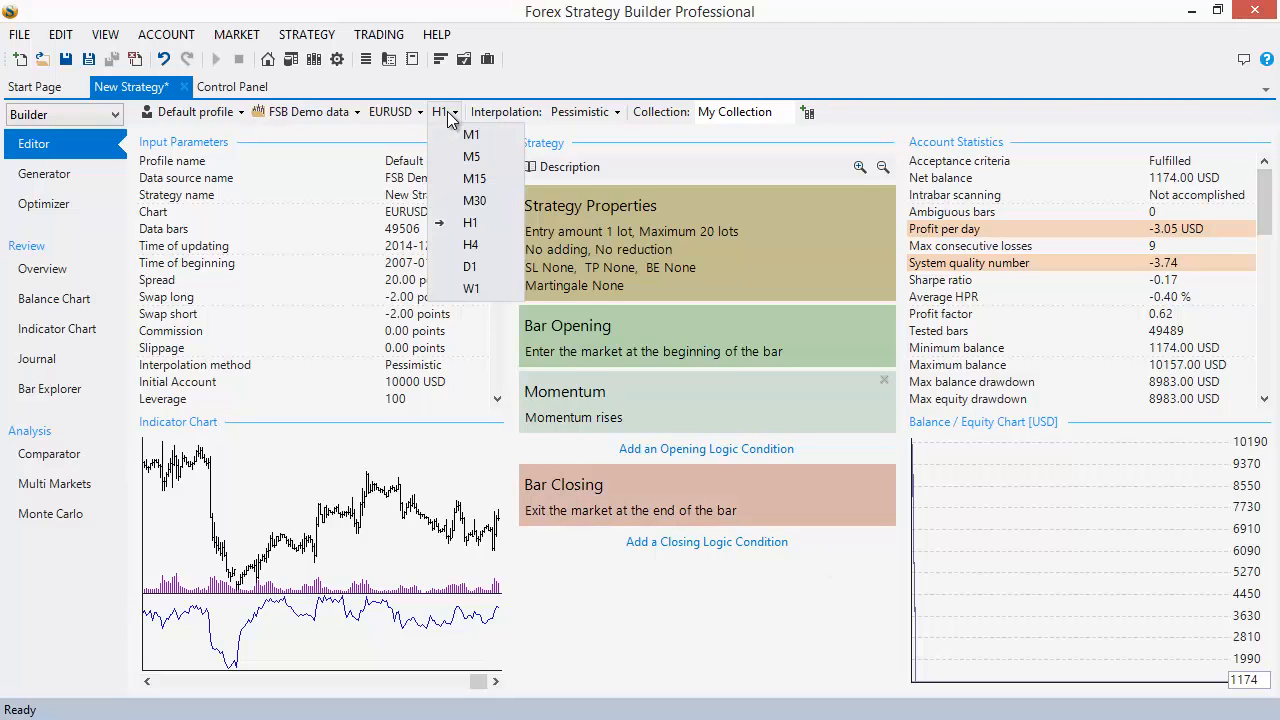
pyautogui.click(479, 265)
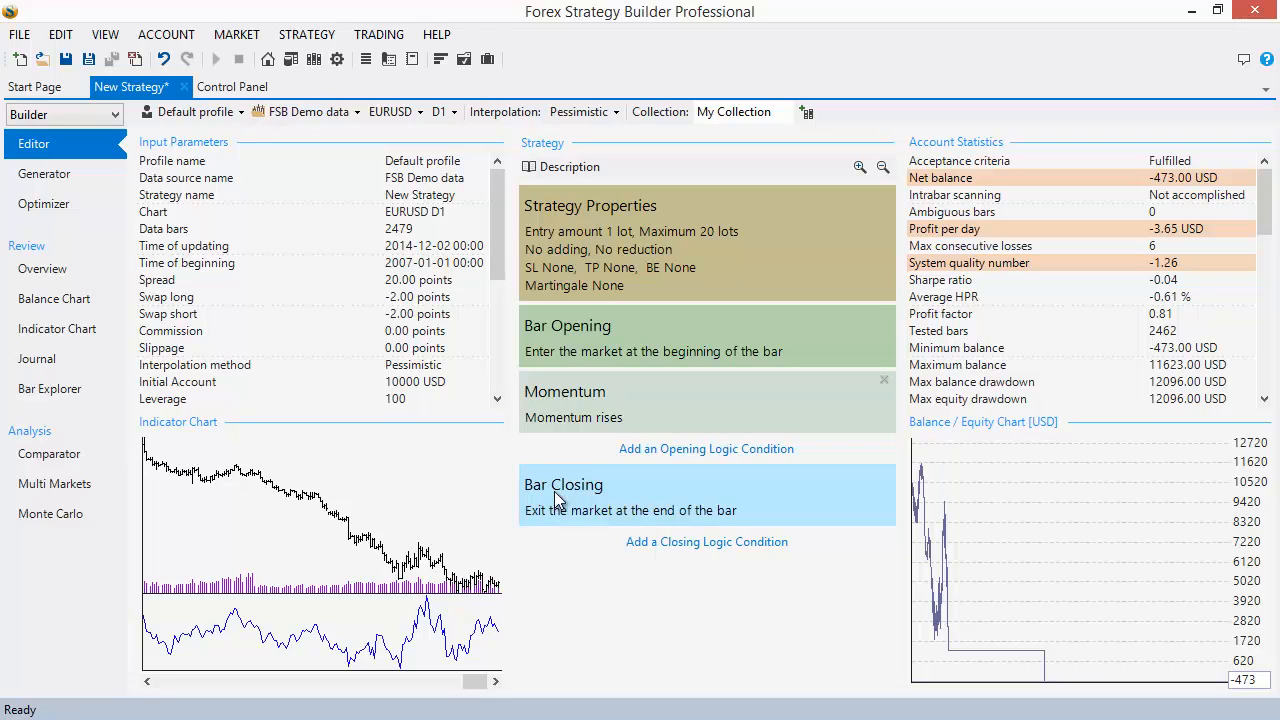
# Replace the Bar Closing exit with Day Closing 2 as the closing point of the position
pyautogui.click(614, 500)
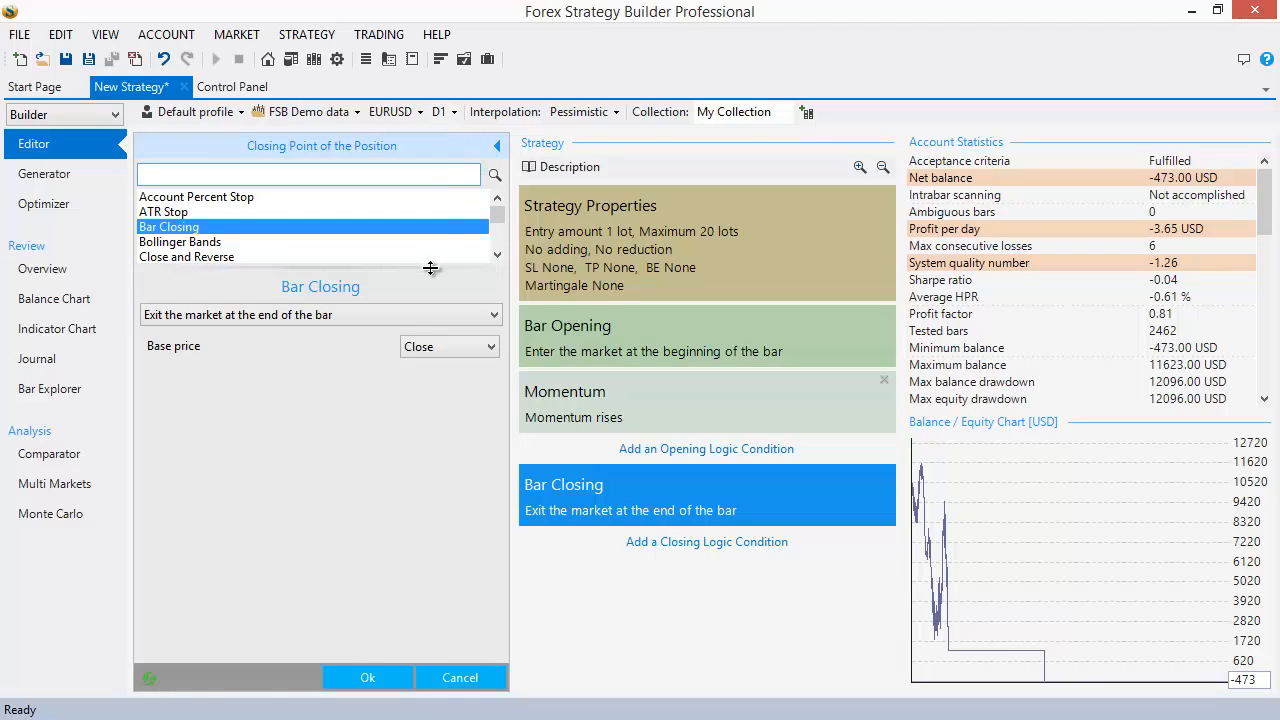
pyautogui.moveTo(430, 268); pyautogui.dragTo(423, 339)
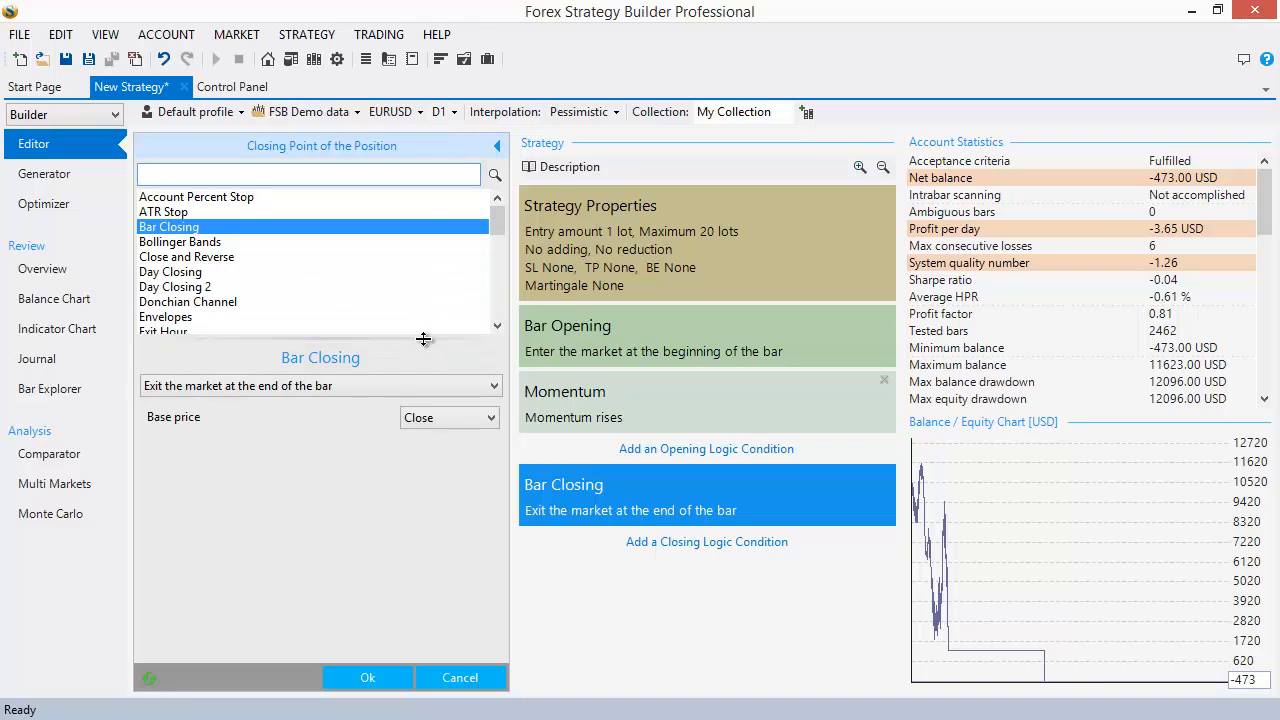
pyautogui.click(172, 274)
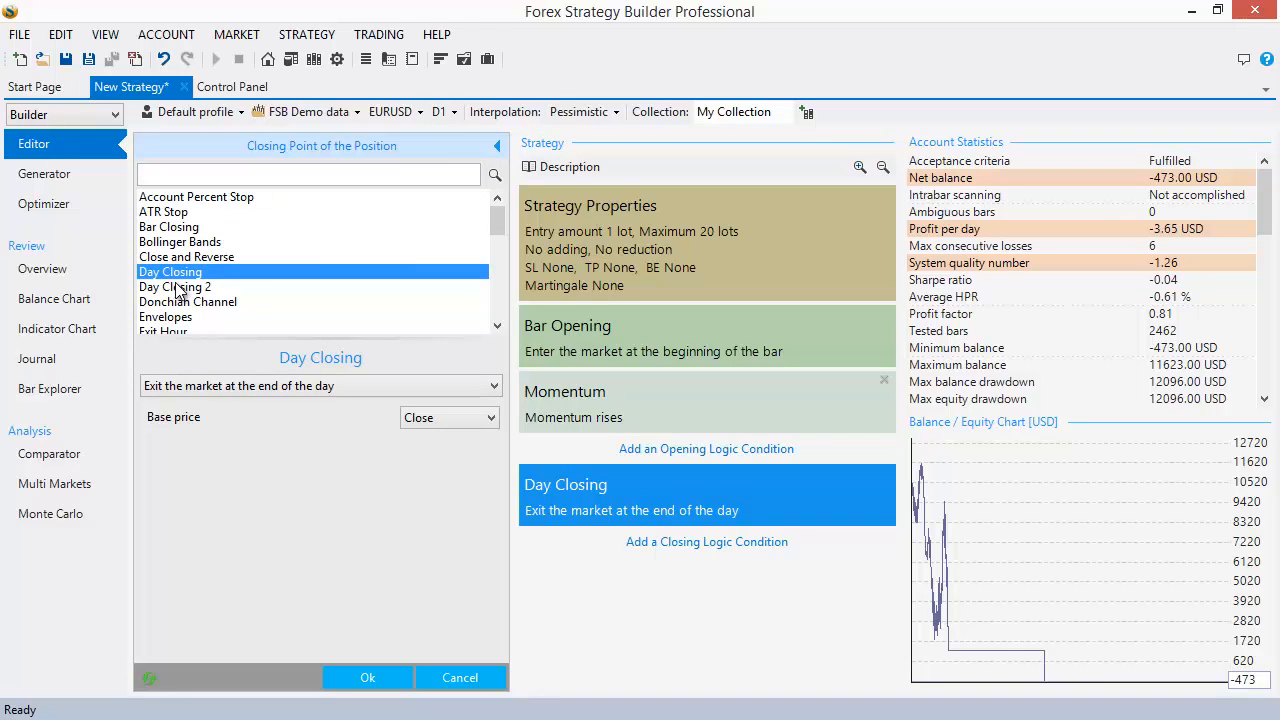
pyautogui.click(177, 288)
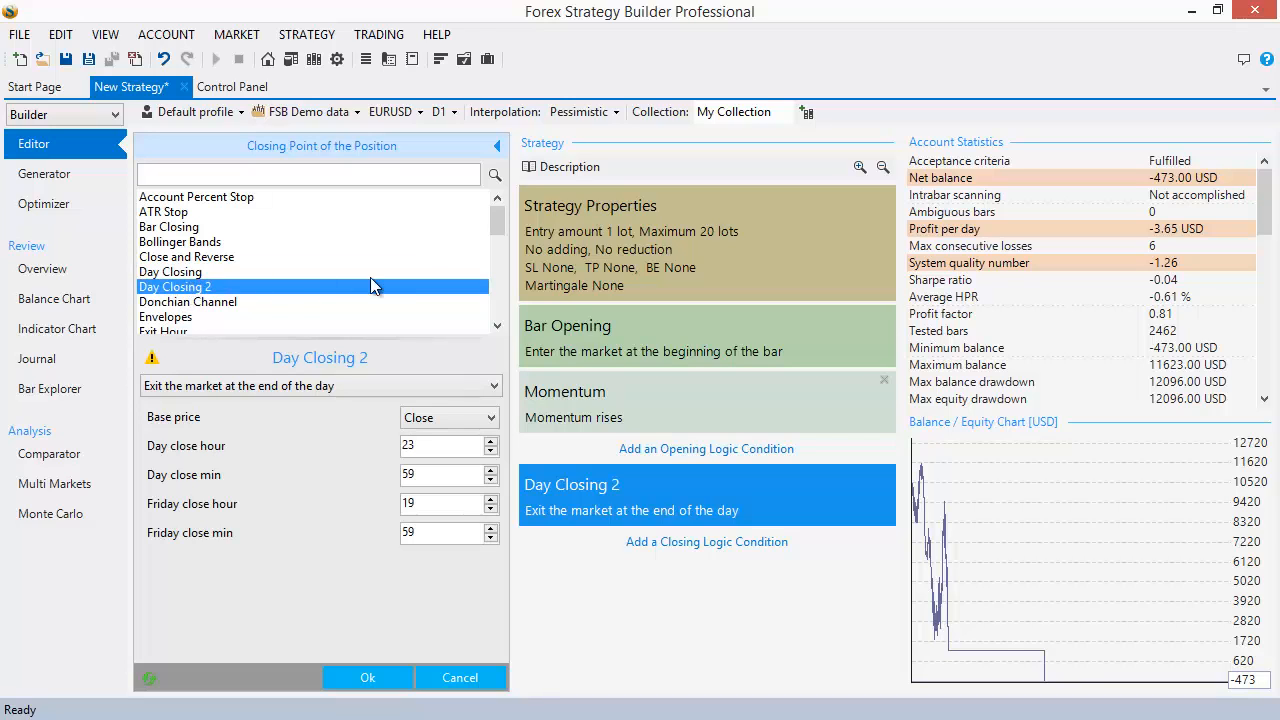
pyautogui.click(497, 150)
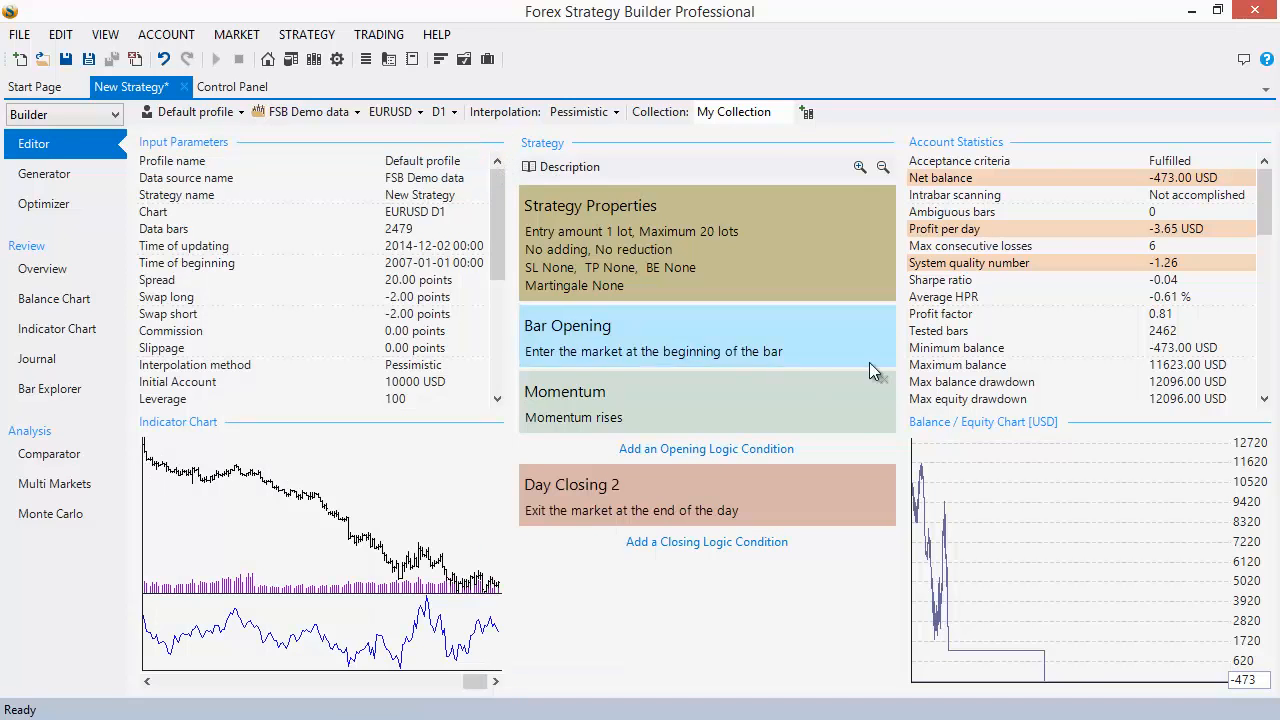
# Switch to the Word outline, highlight 'Day Opening', and return to Forex Strategy Builder
pyautogui.click(1191, 12)
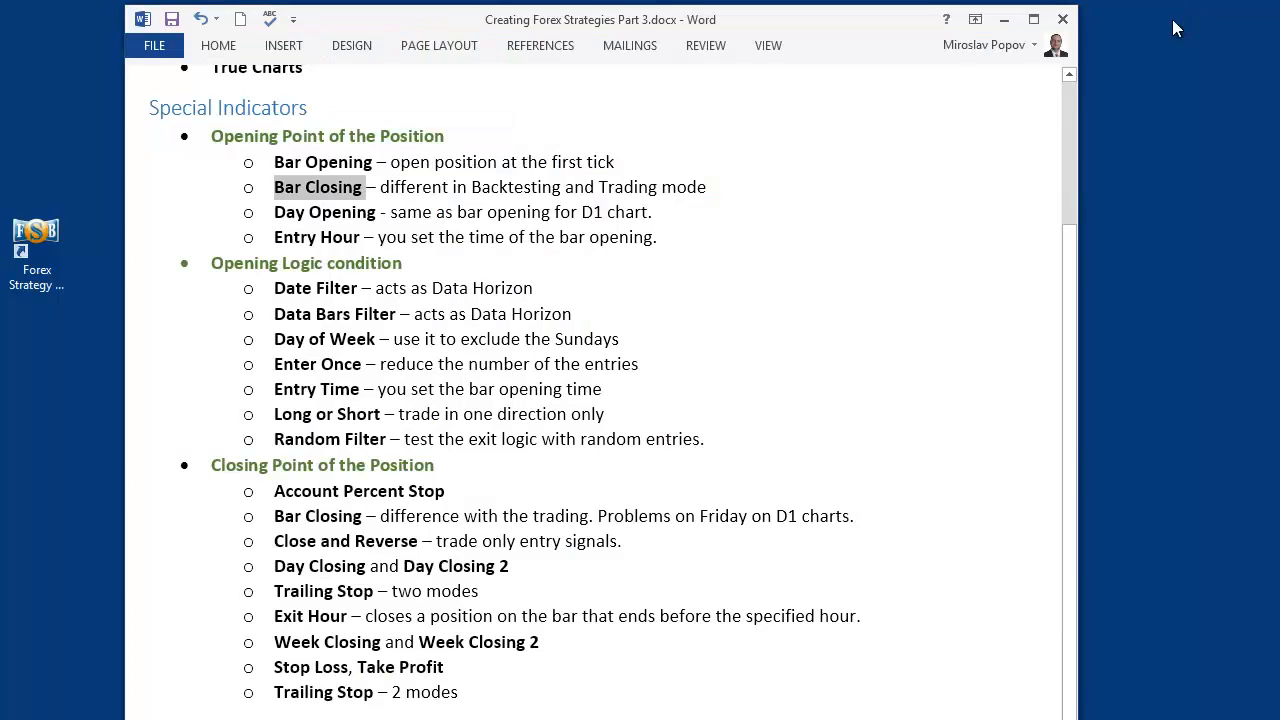
pyautogui.moveTo(378, 212); pyautogui.dragTo(273, 213)
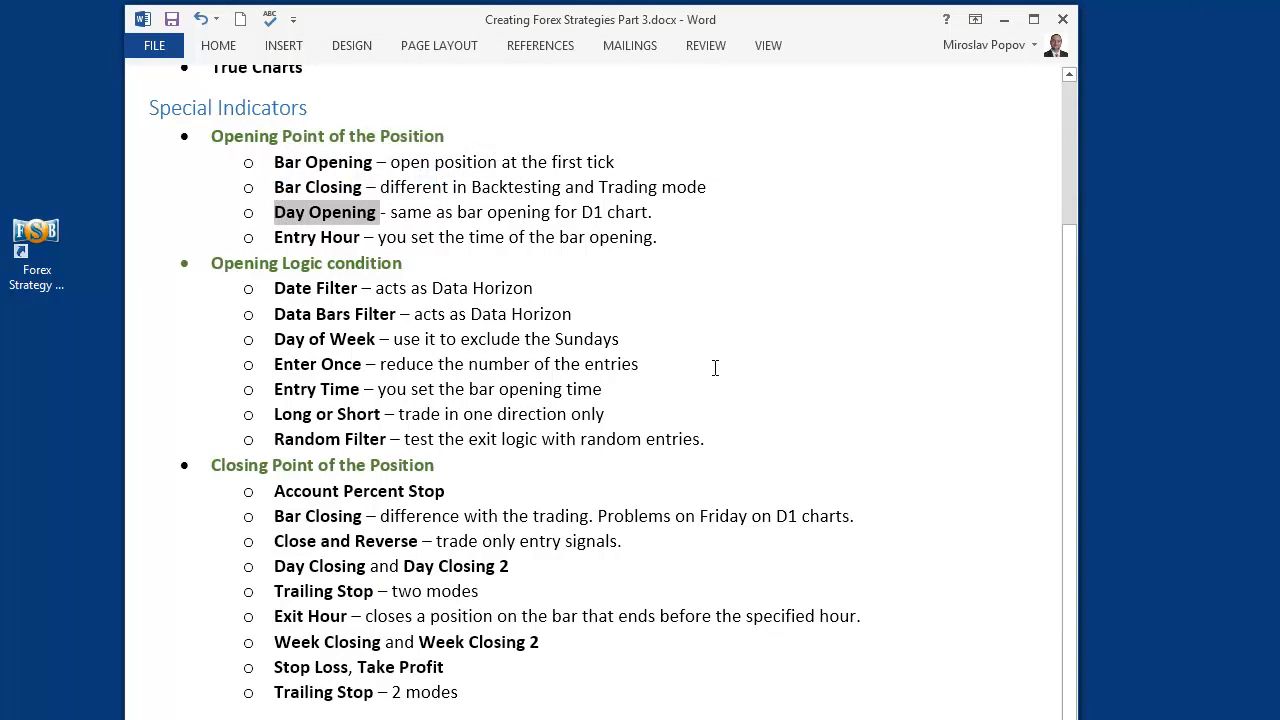
pyautogui.hotkey('alt', 'Tab')
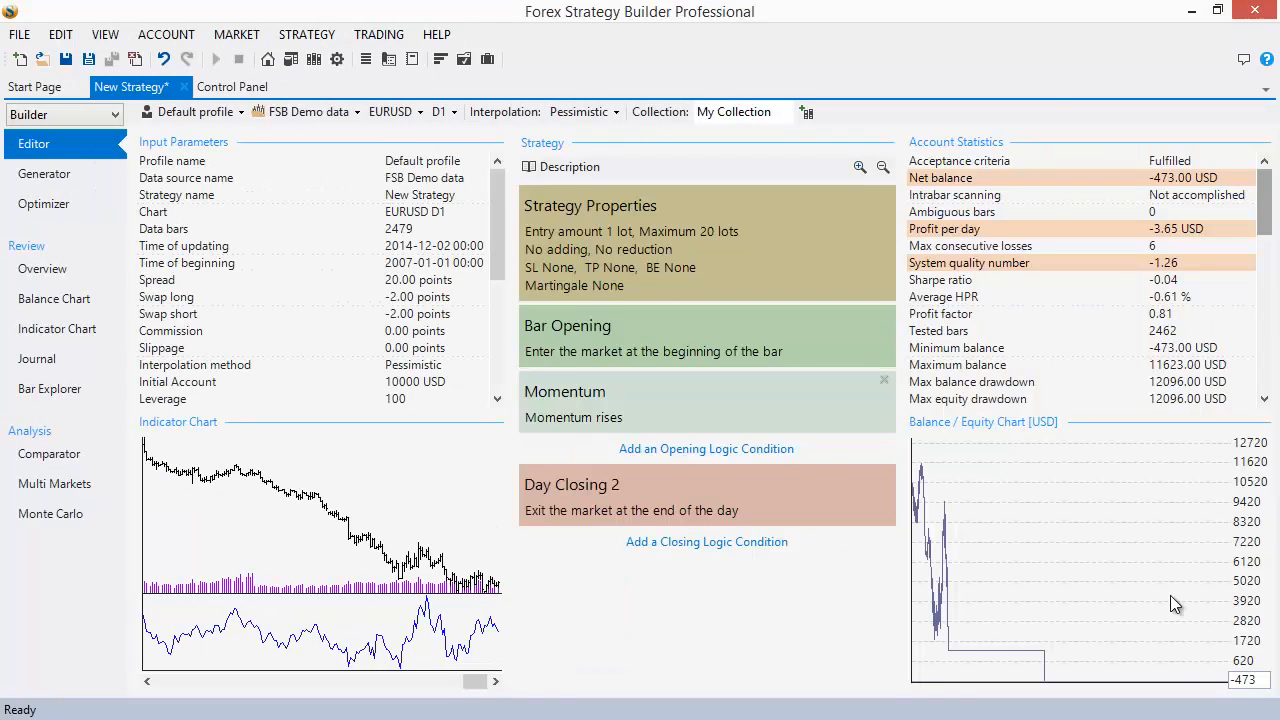
# Try Day Opening as the opening point of the position and set the chart period to H1
pyautogui.click(665, 357)
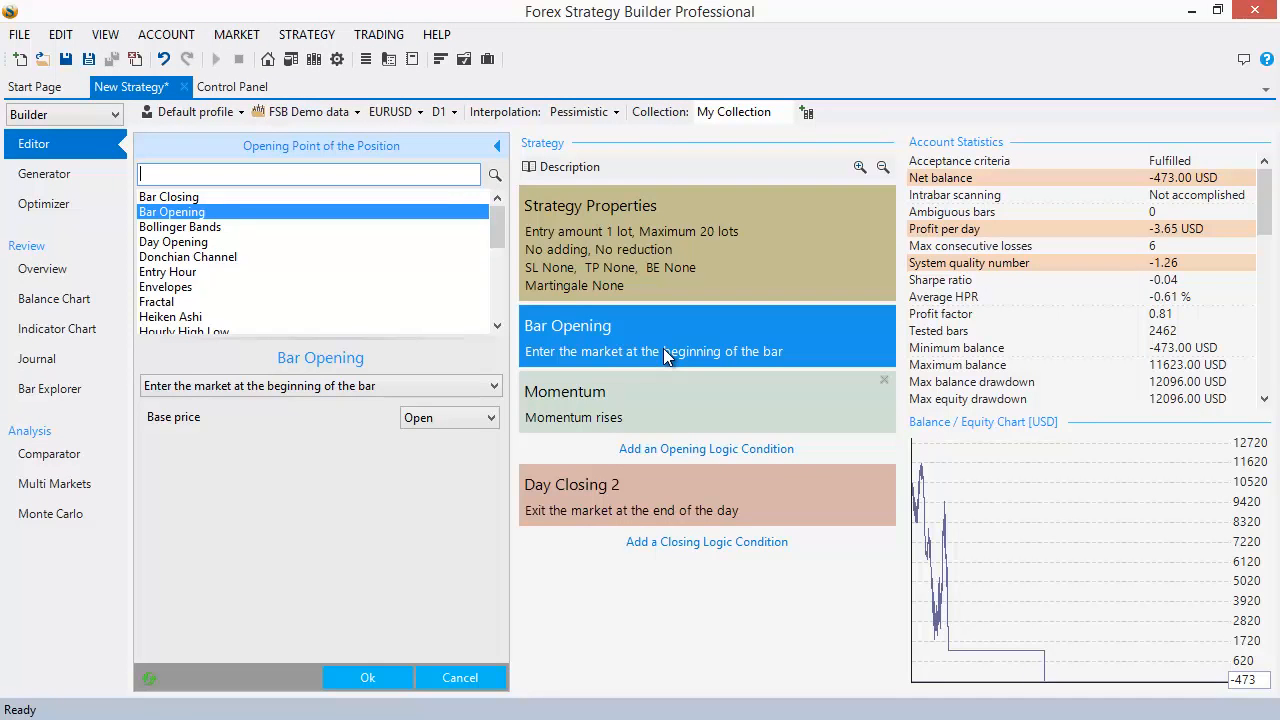
pyautogui.click(160, 243)
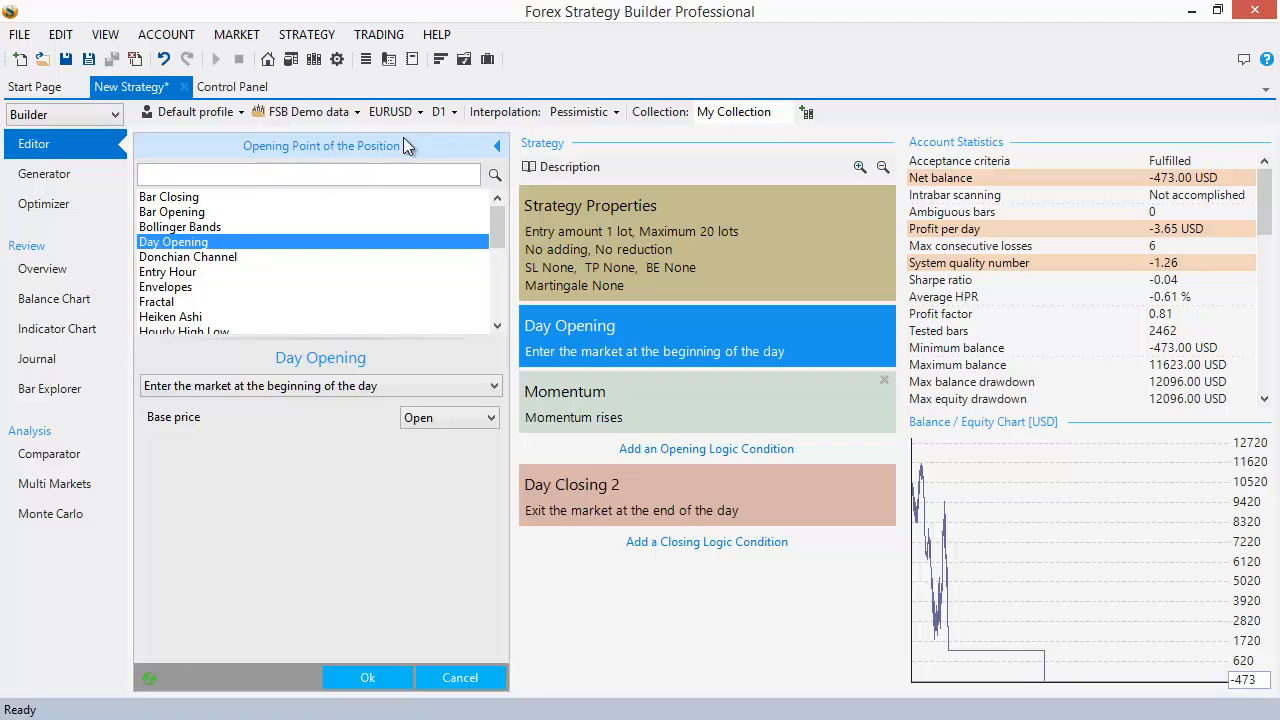
pyautogui.click(438, 116)
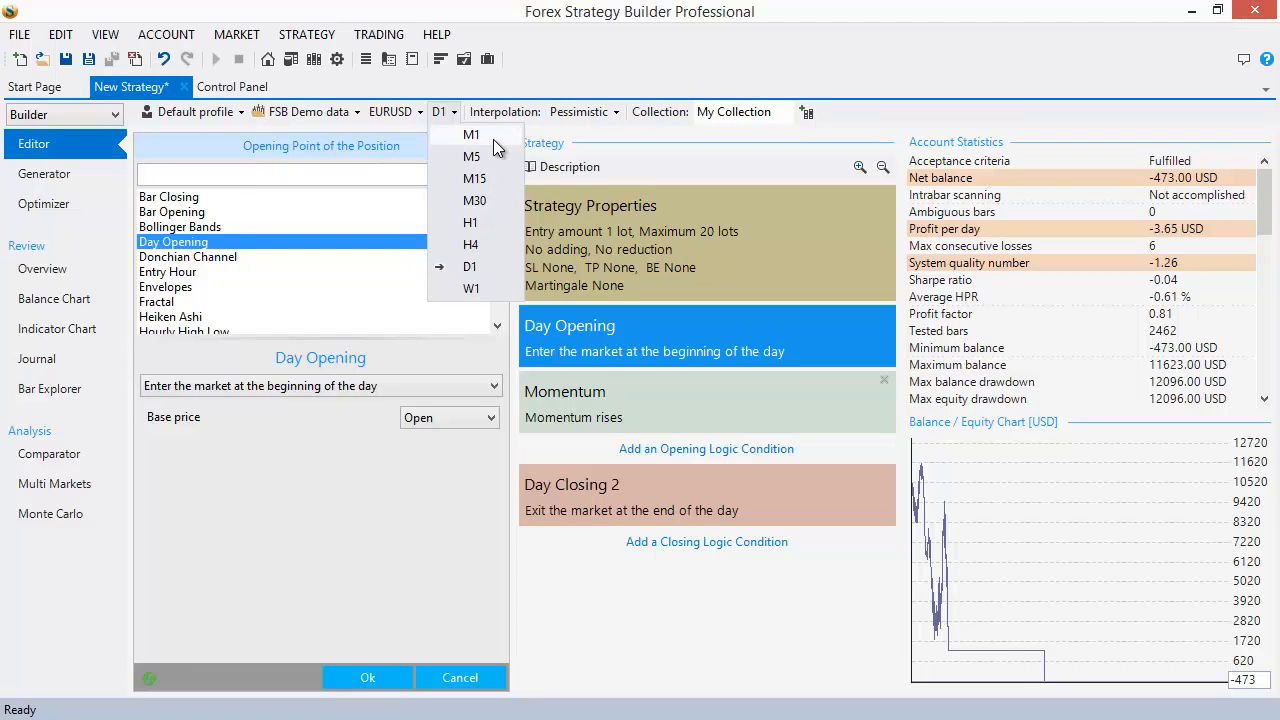
pyautogui.click(491, 223)
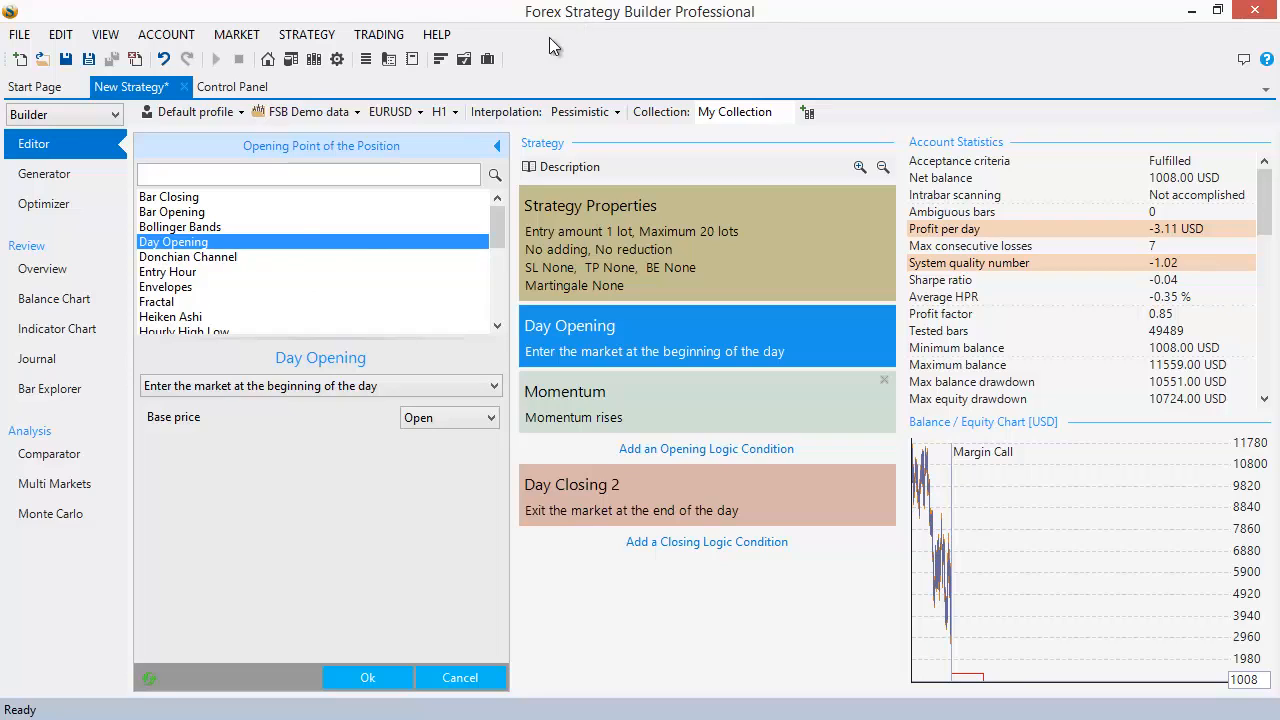
# Try Entry Hour as the opening point, with entry hour 7 and entry minutes 30
pyautogui.click(191, 275)
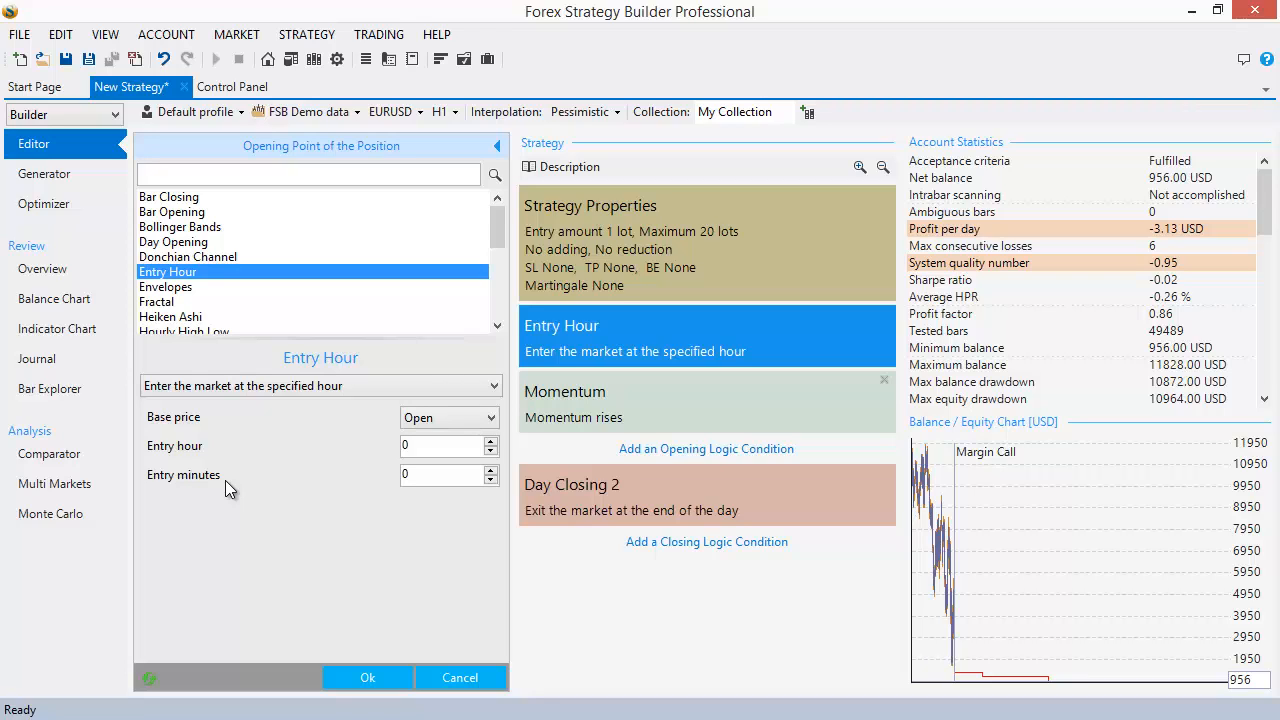
pyautogui.doubleClick(422, 442)
pyautogui.write('7')
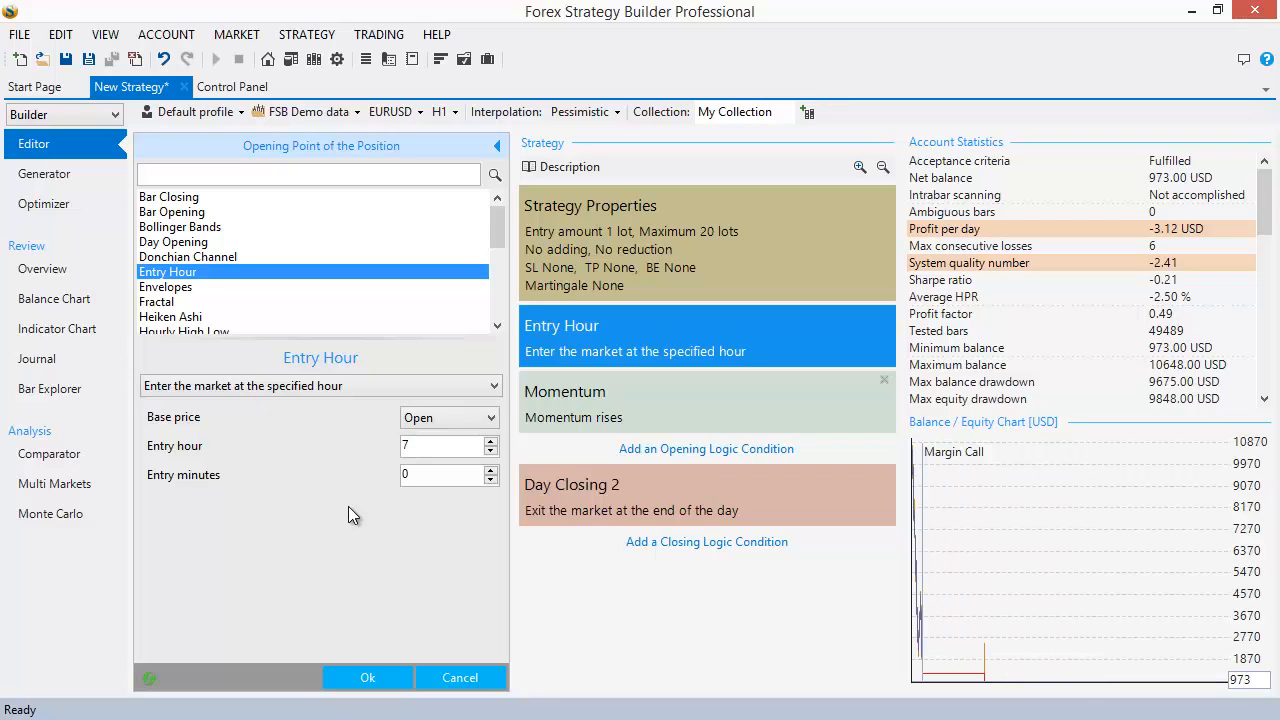
pyautogui.doubleClick(425, 473)
pyautogui.write('30')
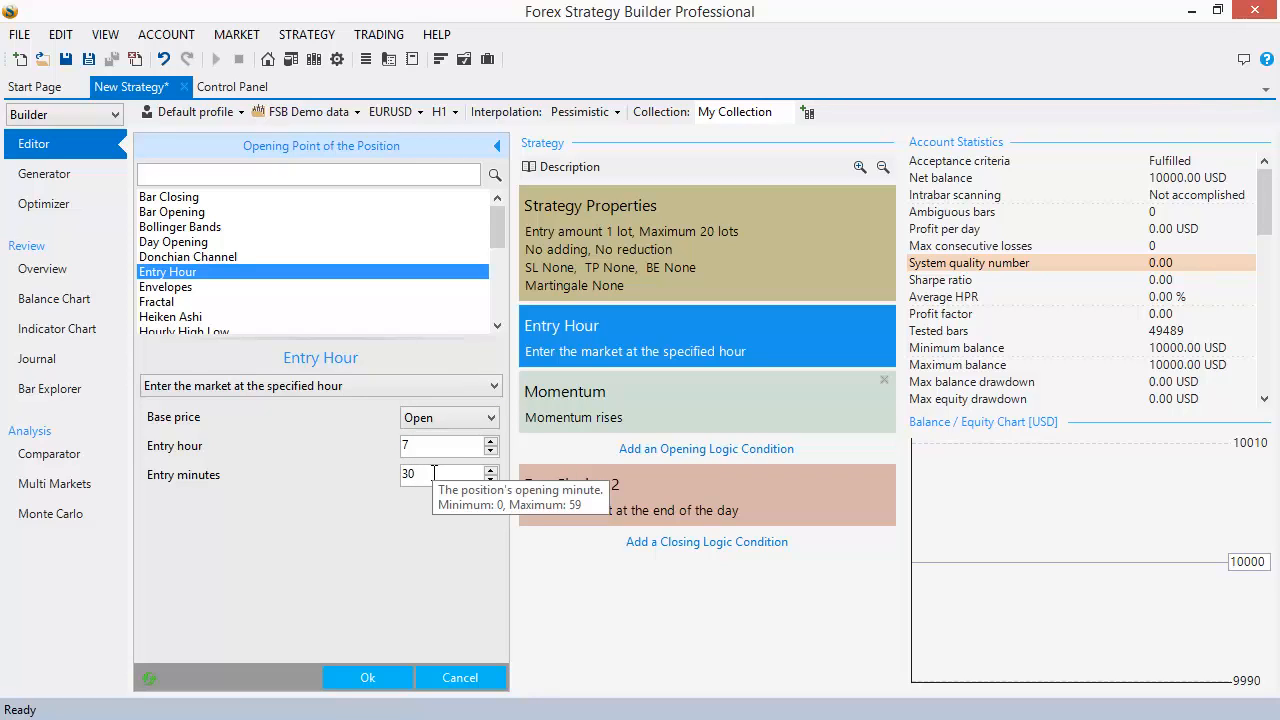
# Try the 7:30 entry on the M30 chart period, and return the period to H1
pyautogui.click(441, 112)
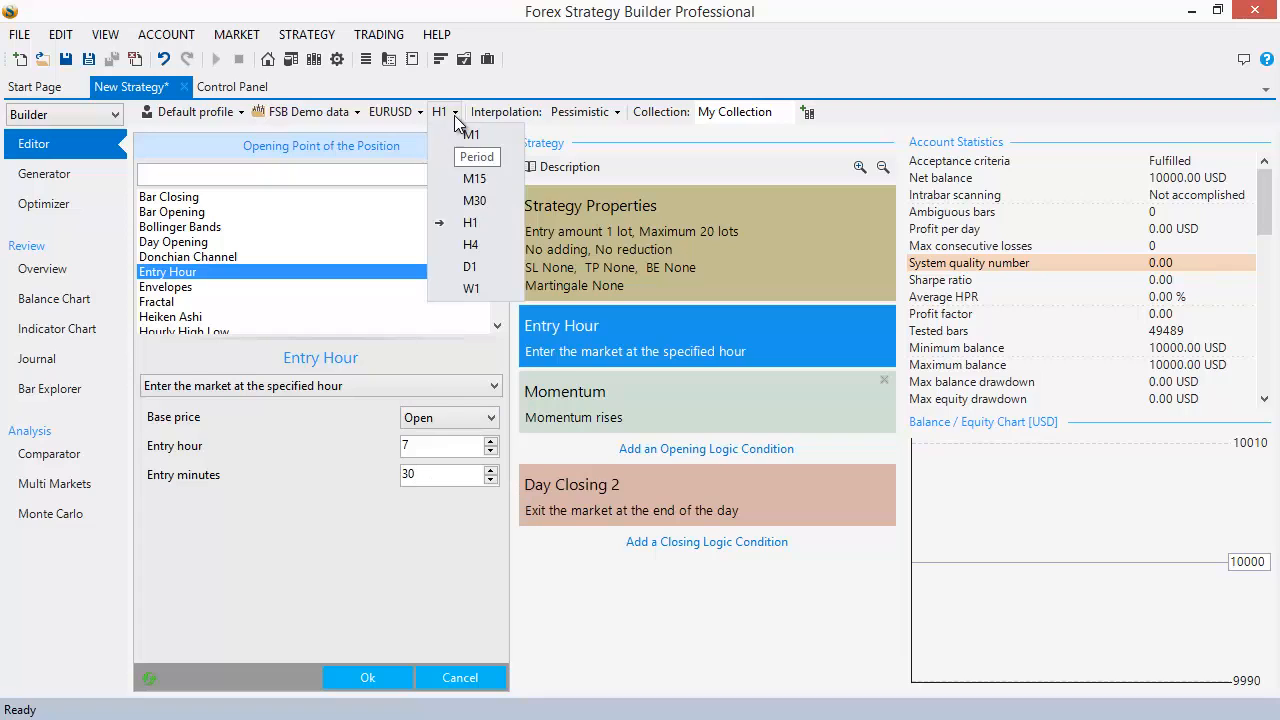
pyautogui.click(475, 201)
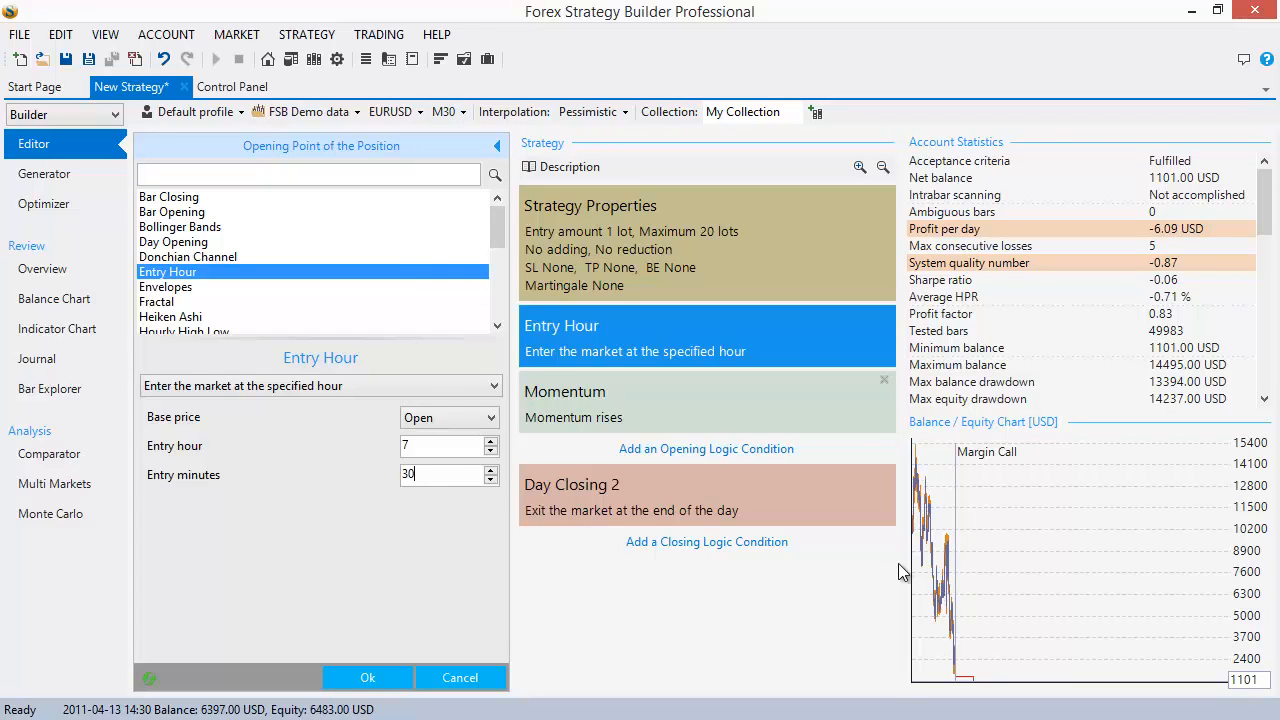
pyautogui.click(443, 112)
pyautogui.click(499, 226)
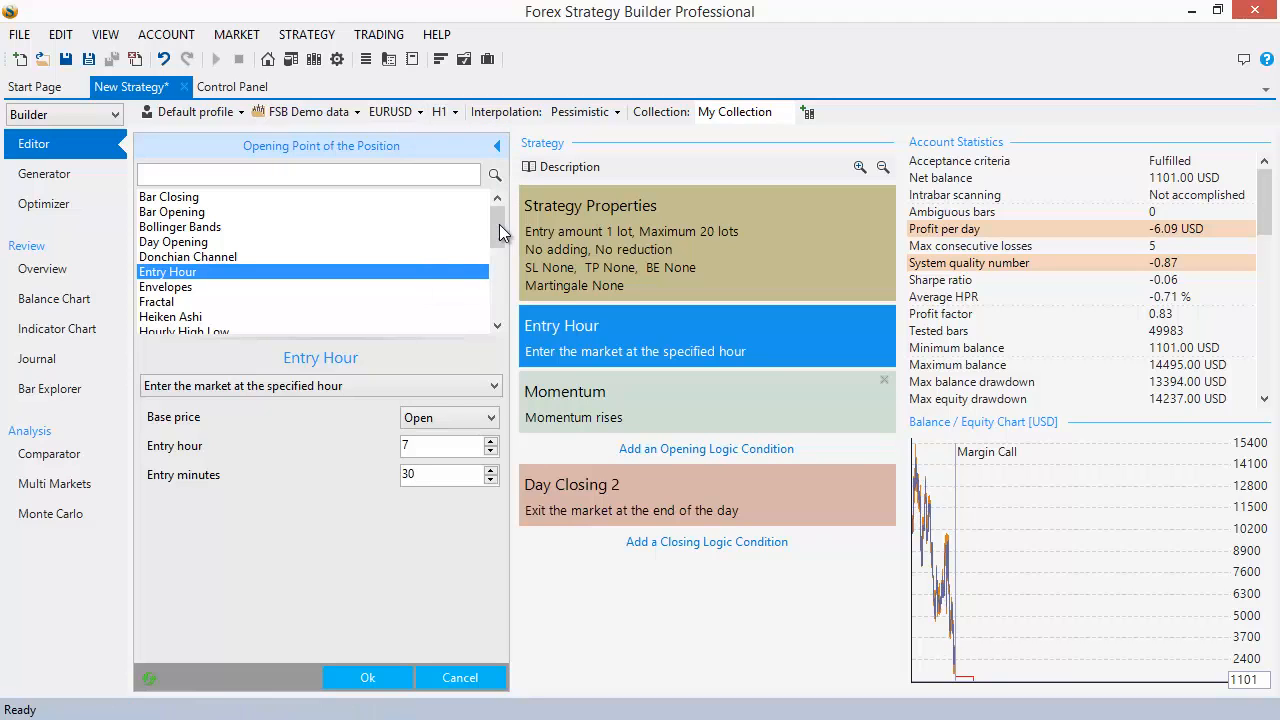
# Set the Entry Hour indicator to hour 8 and minutes 0, and set the EURUSD chart period to H4
pyautogui.hotkey('shift', 'Home')
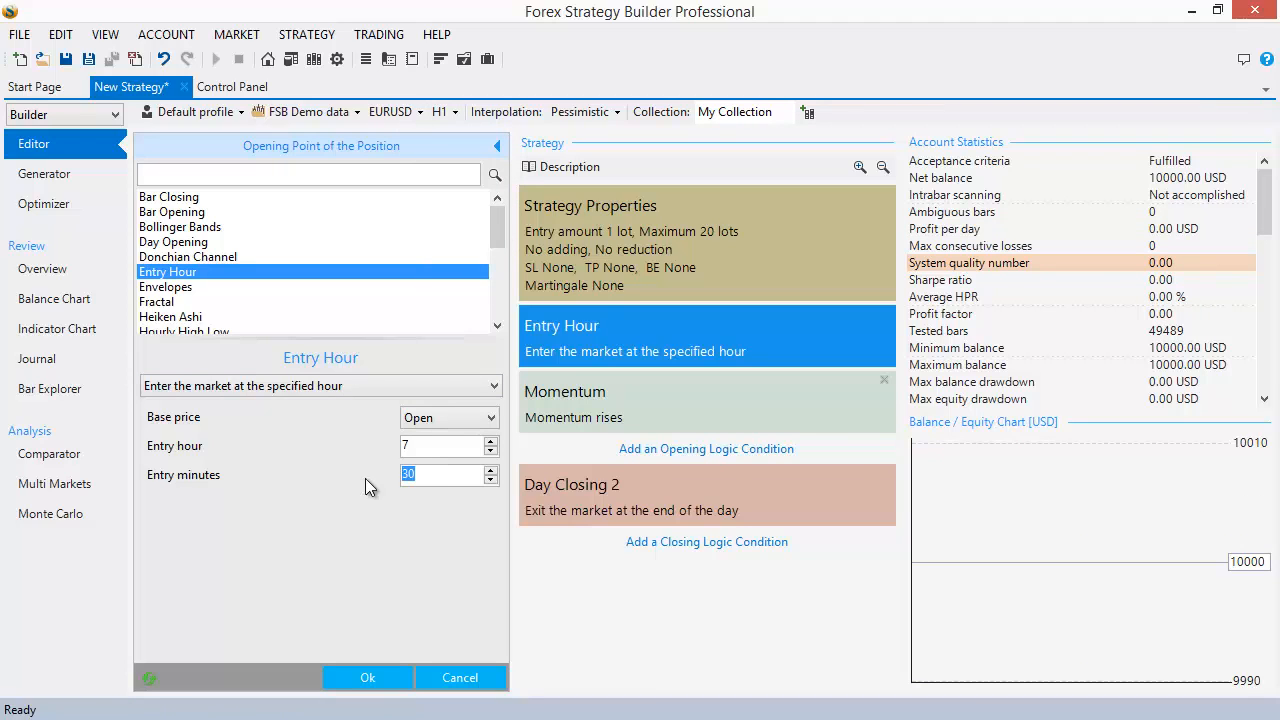
pyautogui.write('0')
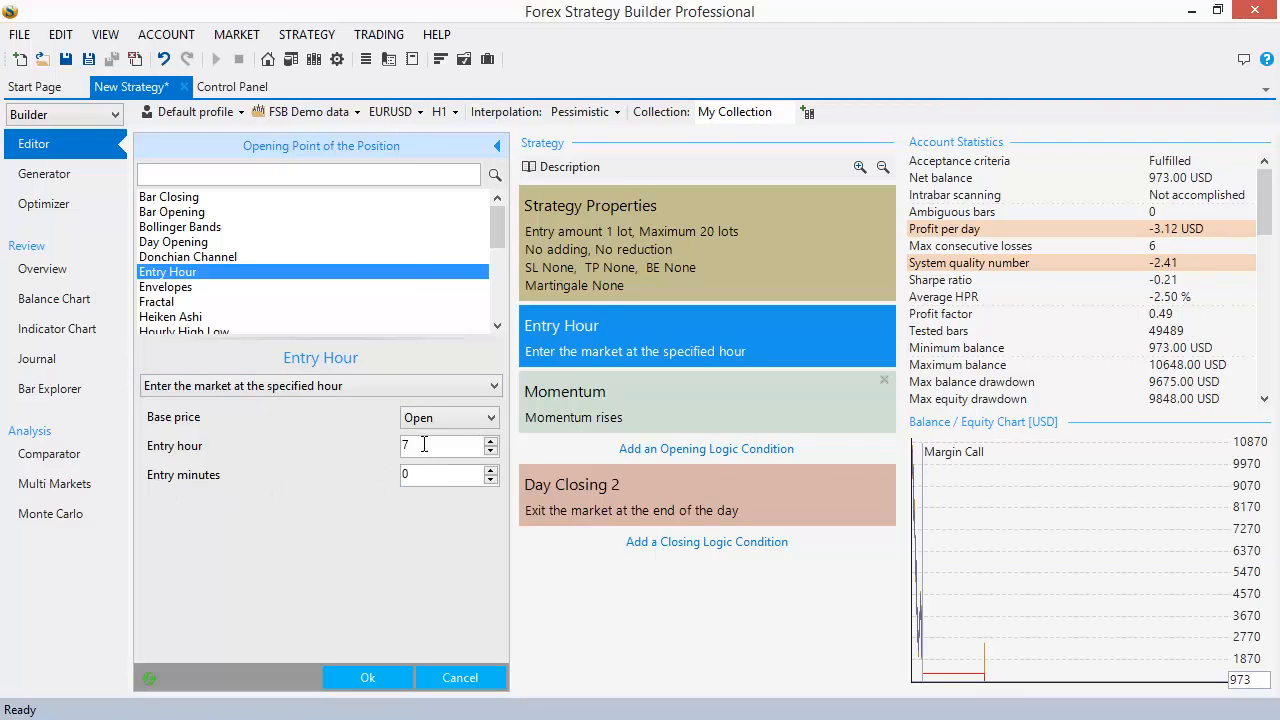
pyautogui.doubleClick(424, 445)
pyautogui.write('8')
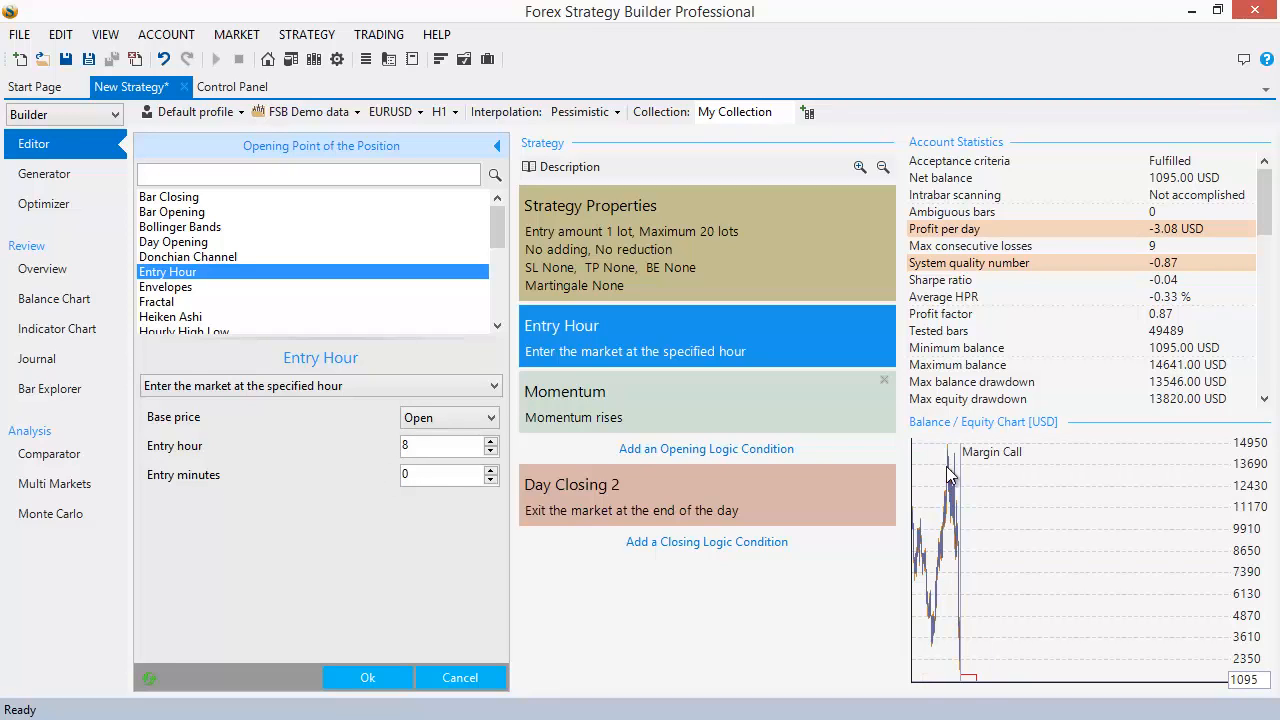
pyautogui.click(442, 111)
pyautogui.click(490, 270)
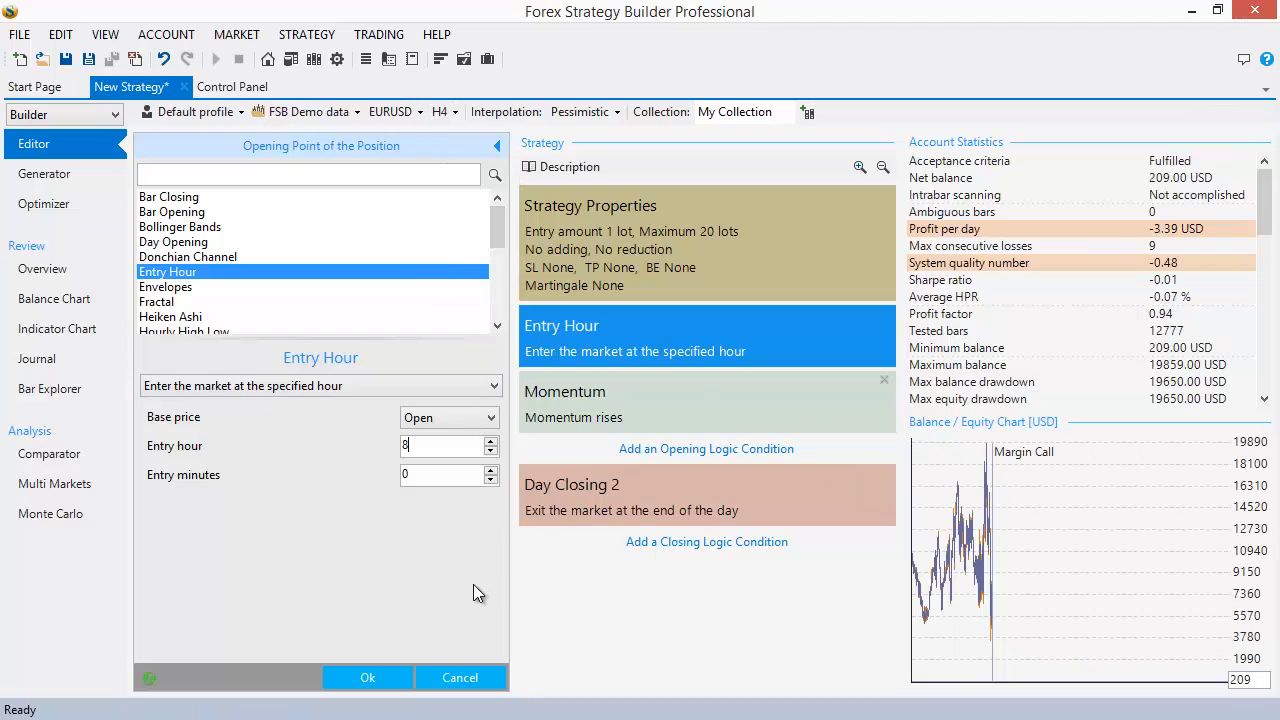
# Try entry hour 7 on the H4 chart and replace it with entry hour 4
pyautogui.doubleClick(420, 450)
pyautogui.write('7')
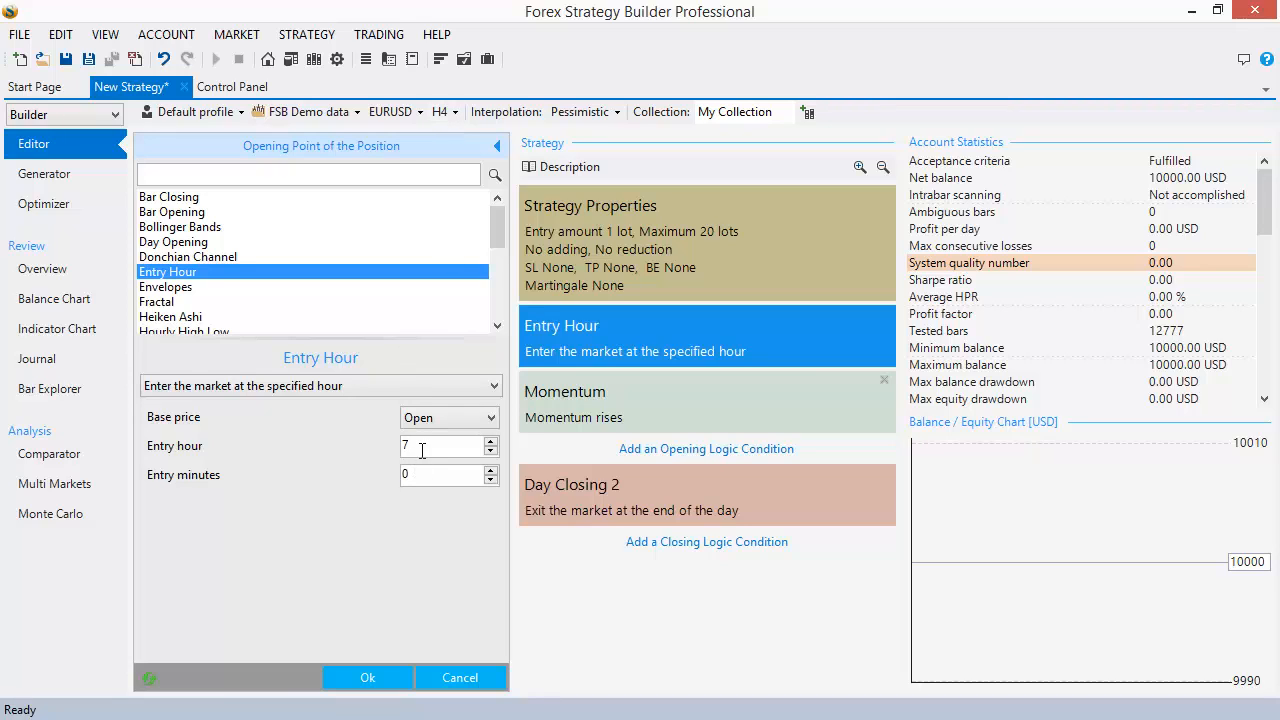
pyautogui.moveTo(420, 447); pyautogui.dragTo(360, 450)
pyautogui.write('4')
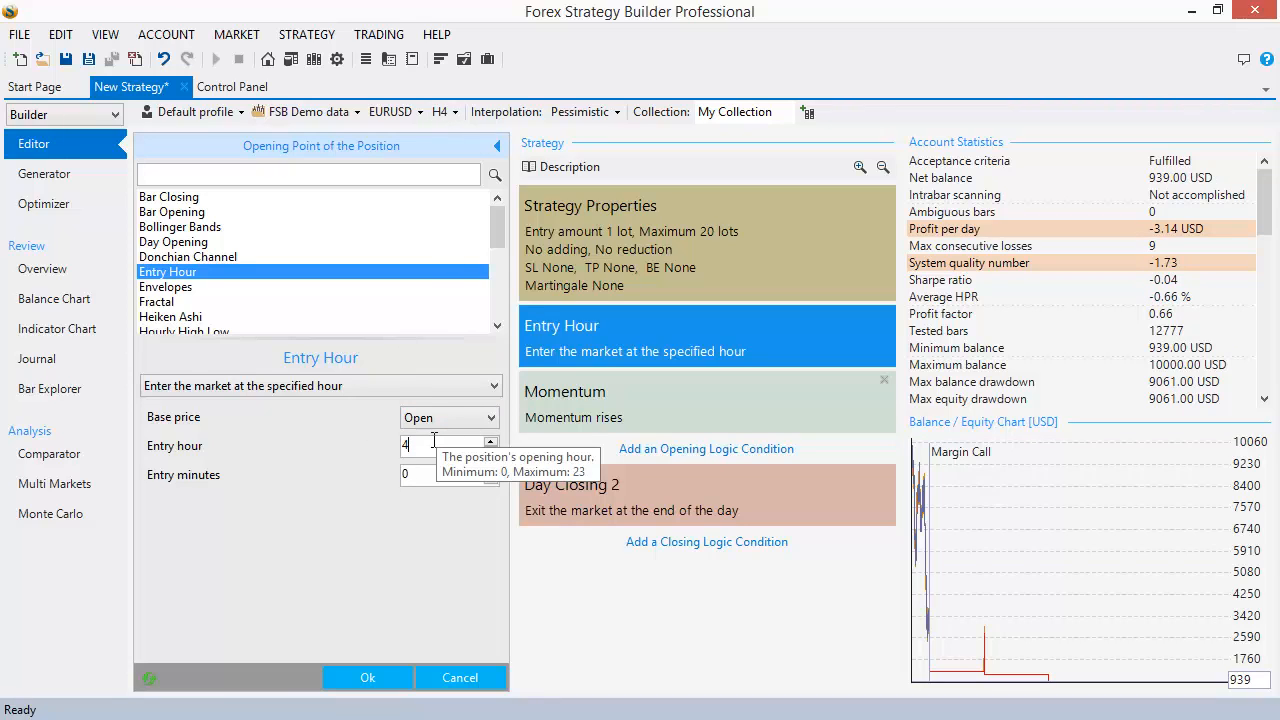
# Switch to the Word outline to highlight the 'Opening Logic condition' heading, and return to the strategy overview
pyautogui.click(1188, 12)
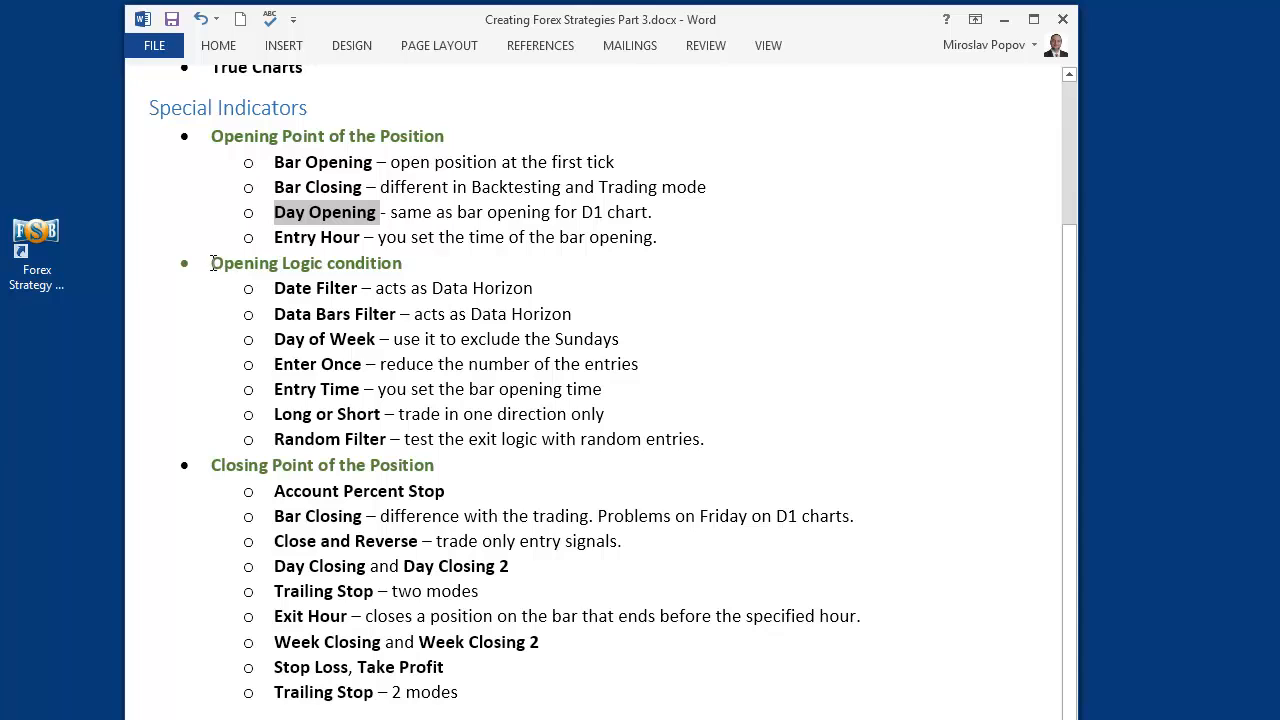
pyautogui.moveTo(213, 263); pyautogui.dragTo(414, 265)
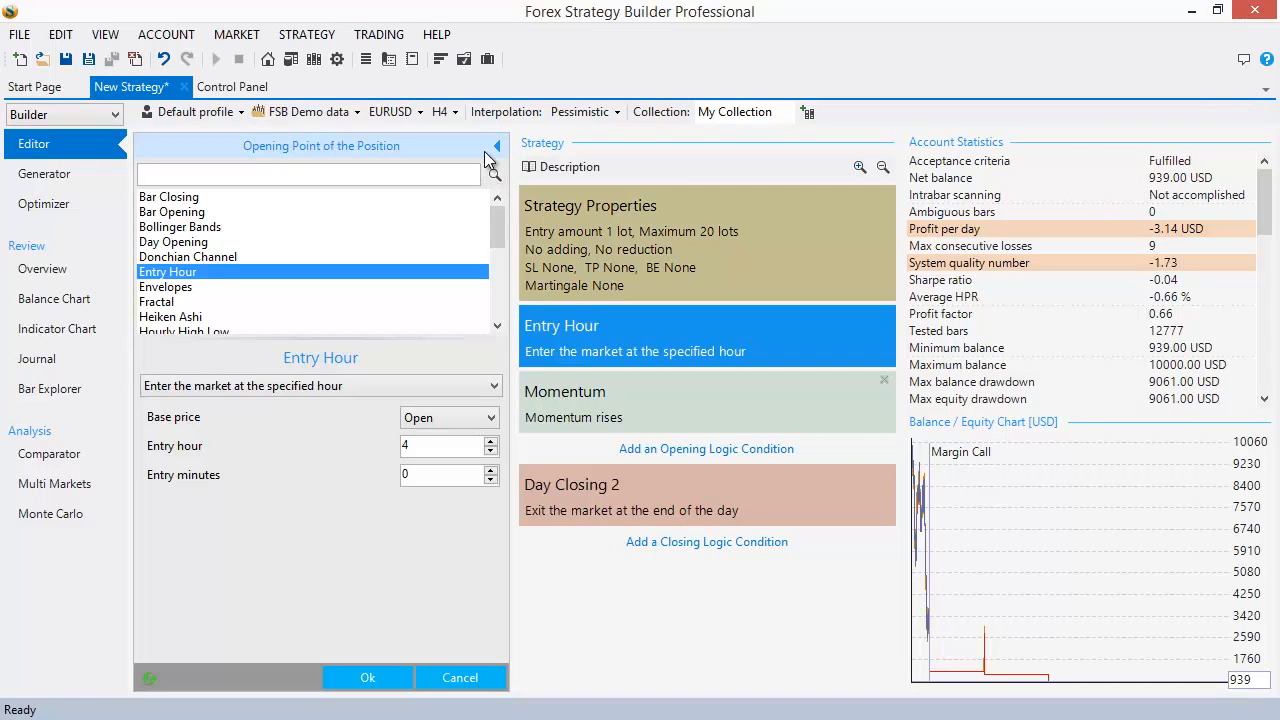
pyautogui.click(497, 145)
# Change the opening point of the position from Entry Hour back to Bar Opening
pyautogui.click(545, 326)
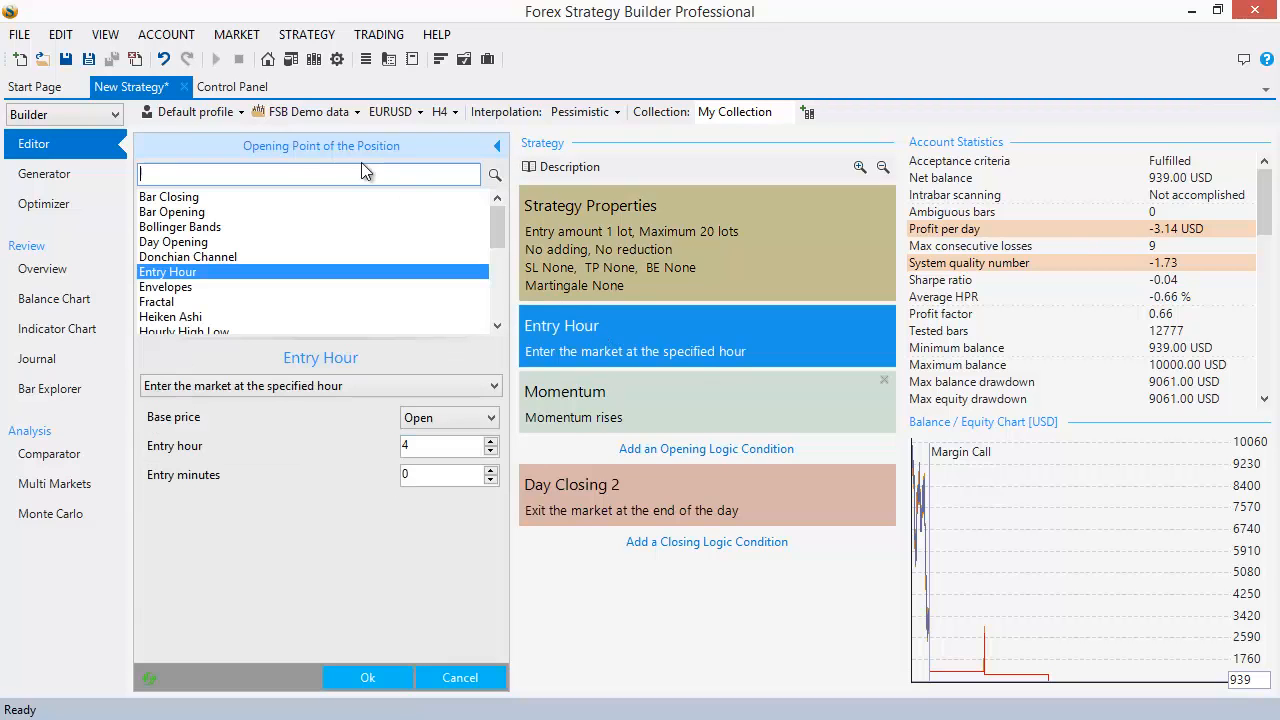
pyautogui.click(168, 212)
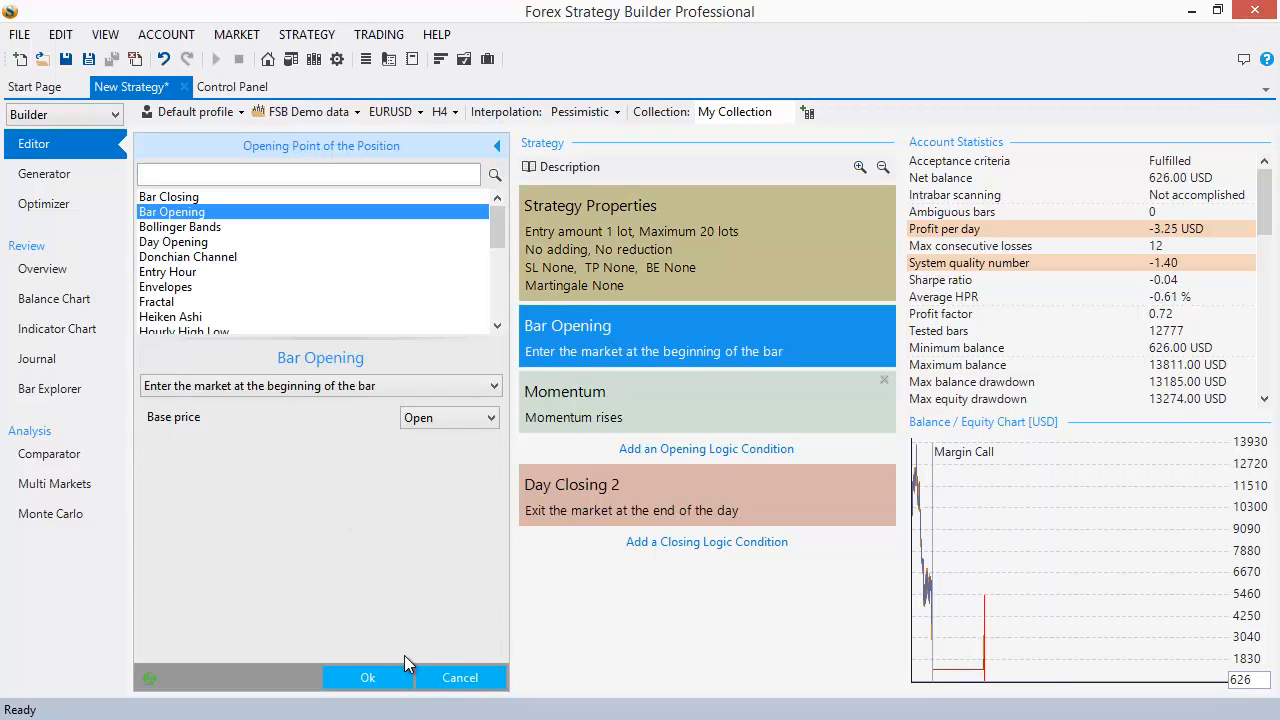
pyautogui.click(367, 677)
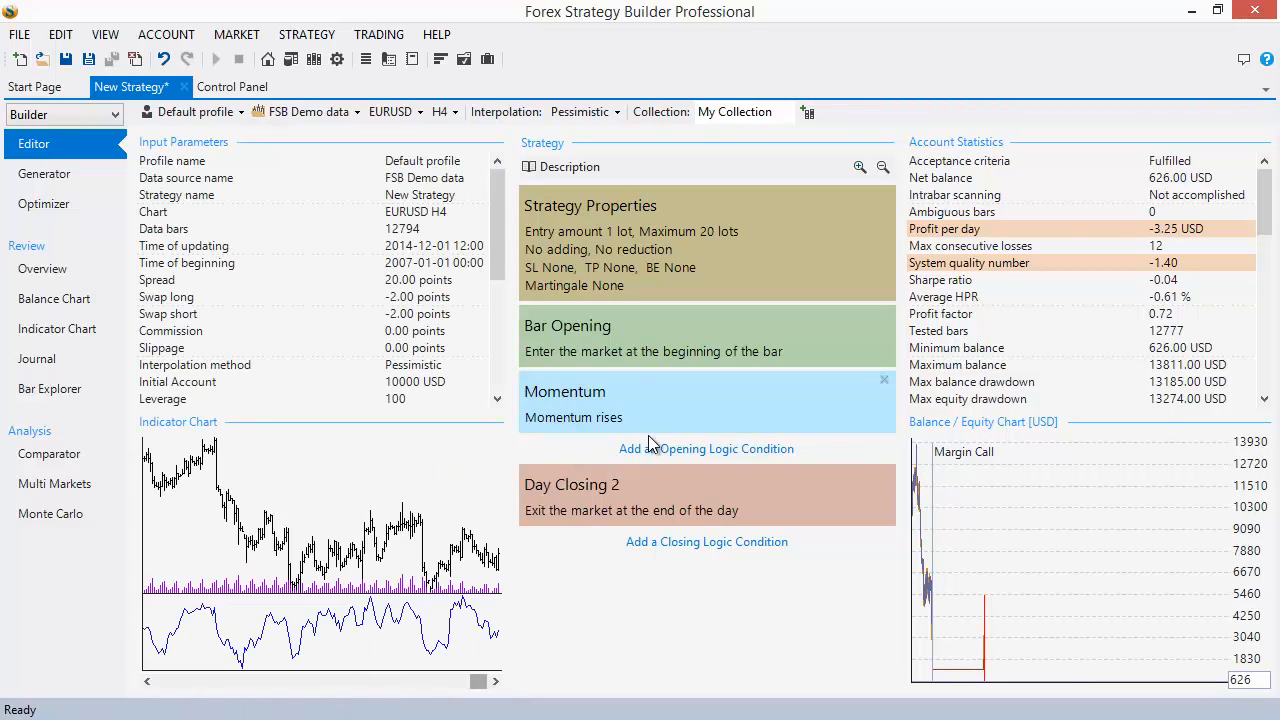
# Add an opening logic condition, move the window aside to read the outline's special filters, and maximize it again
pyautogui.click(649, 448)
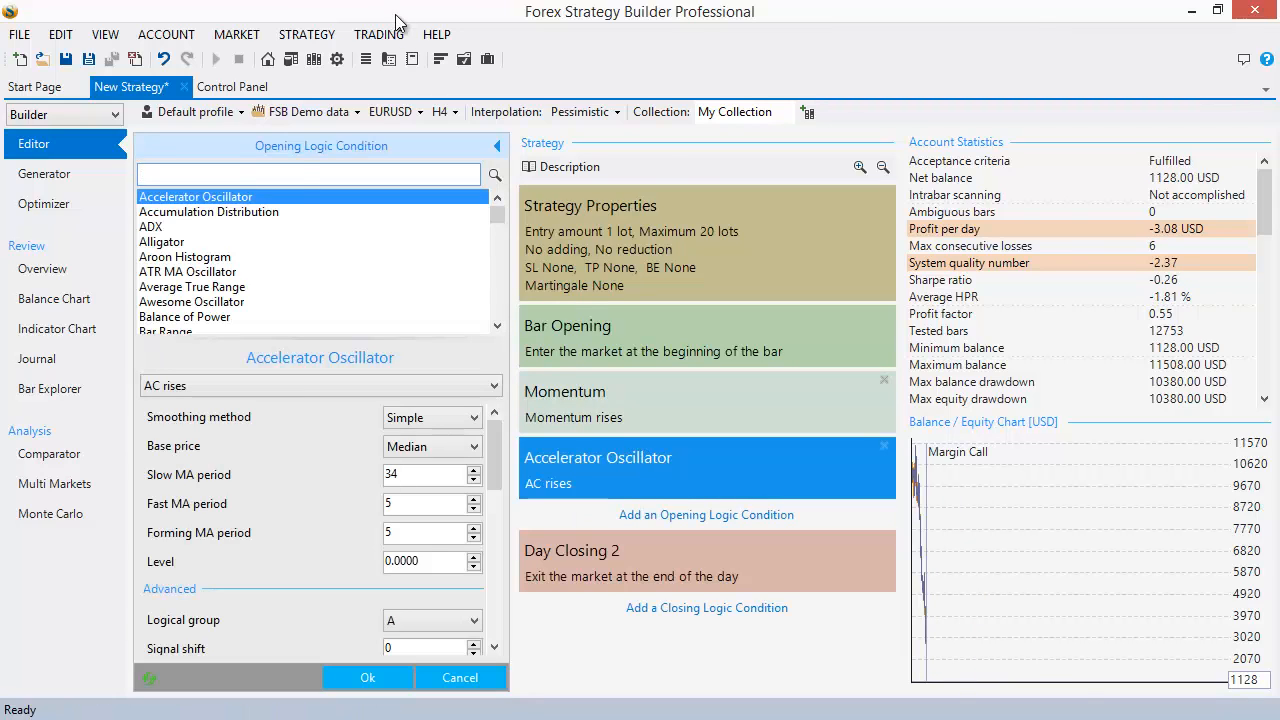
pyautogui.doubleClick(397, 22)
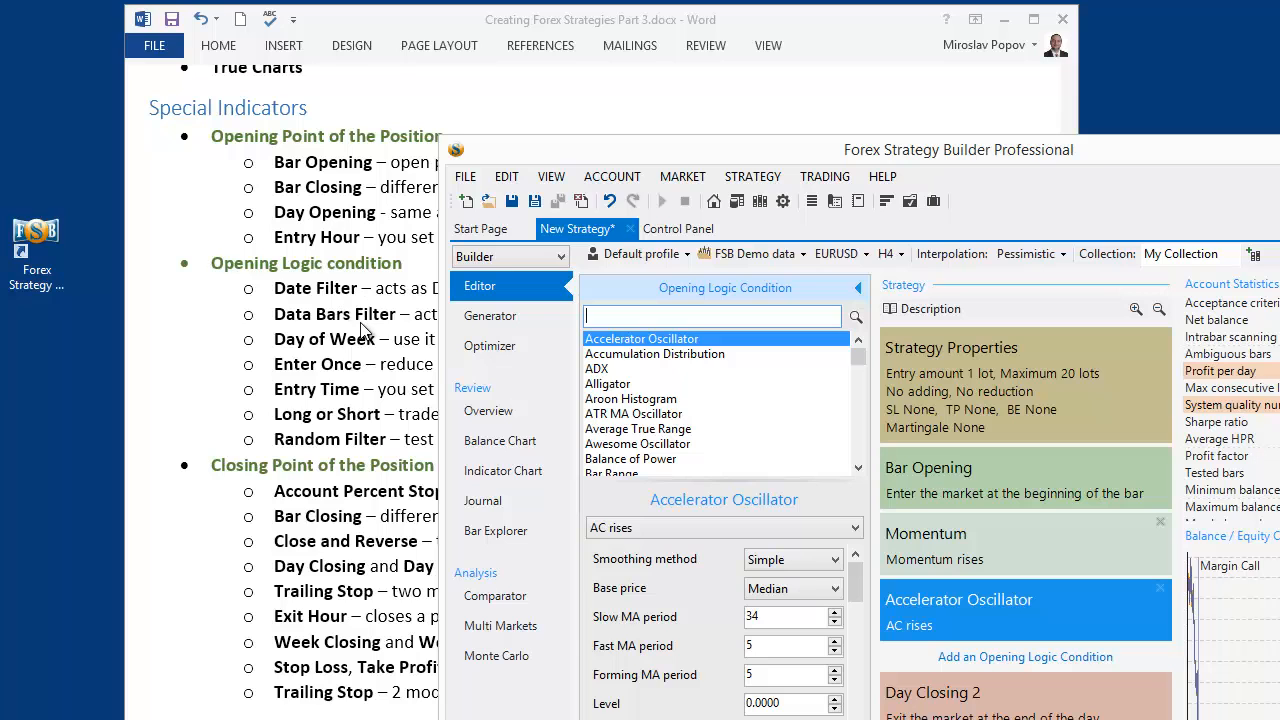
pyautogui.moveTo(617, 165); pyautogui.dragTo(829, 181)
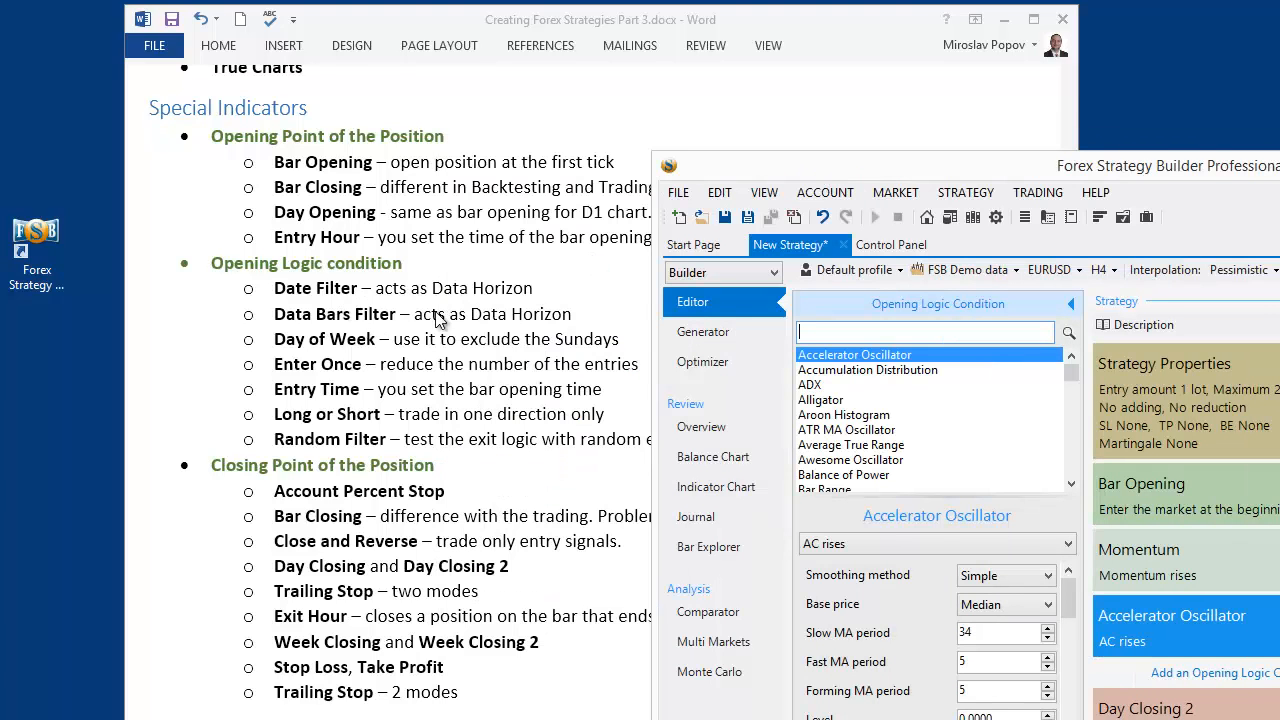
pyautogui.moveTo(914, 173); pyautogui.dragTo(449, 1)
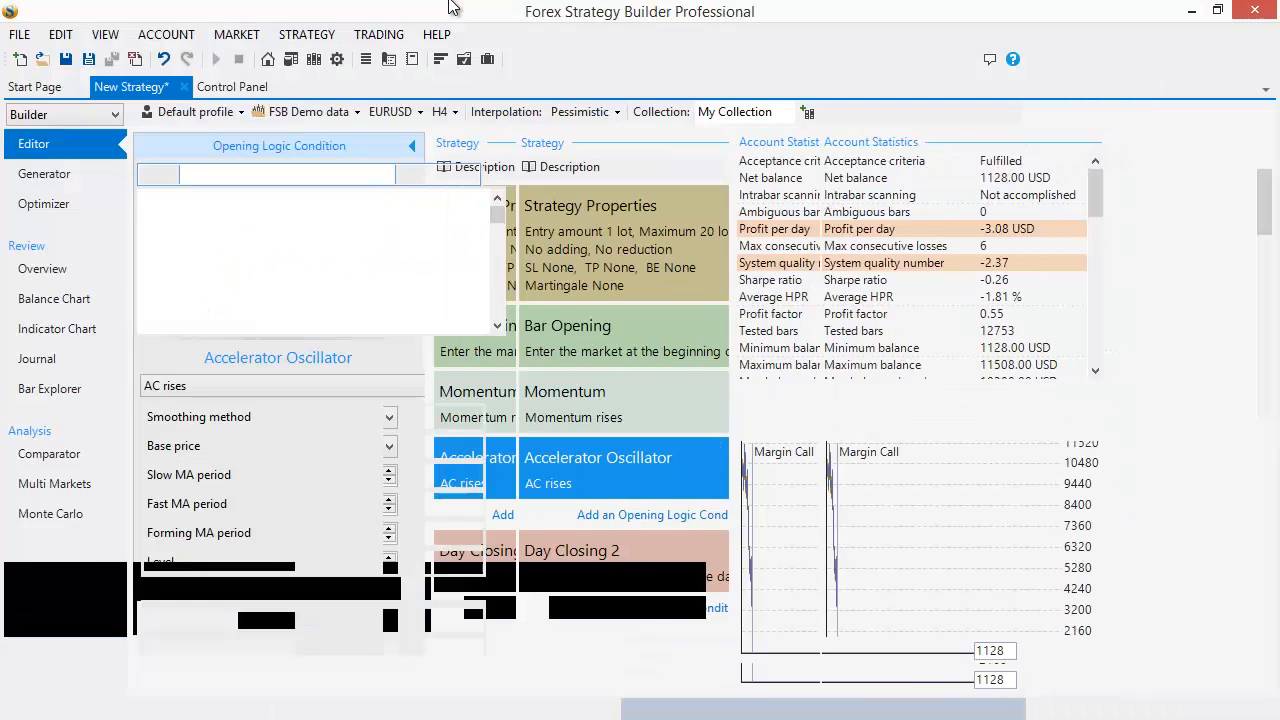
# Search the indicator list for "da" and choose Data Bars Filter as the new opening logic condition
pyautogui.click(170, 282)
pyautogui.scroll(-4, 229, 287)
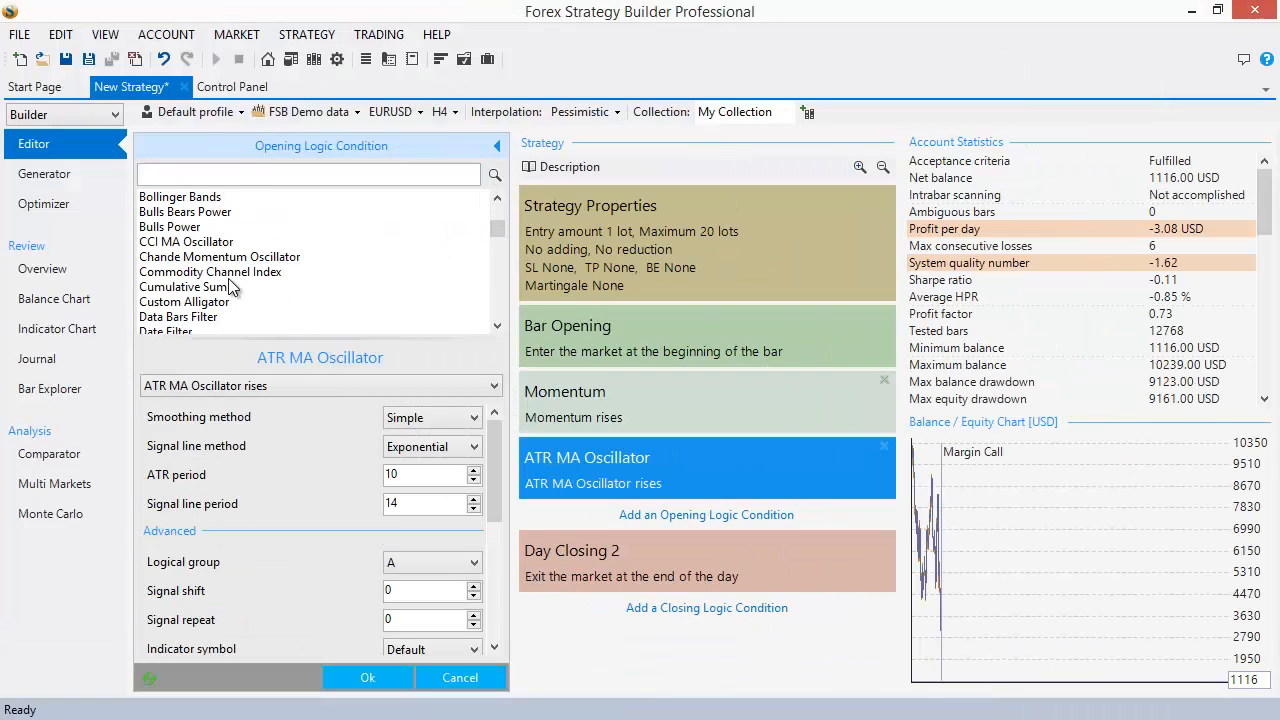
pyautogui.click(237, 176)
pyautogui.write('da')
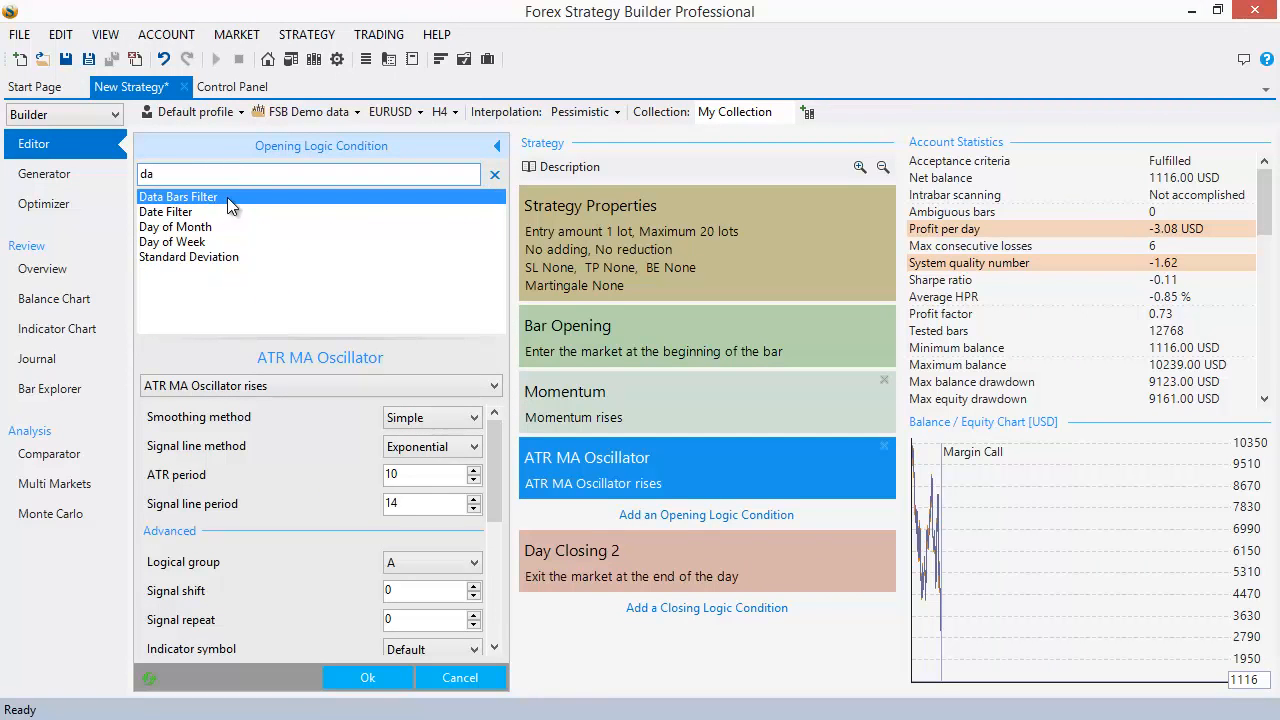
pyautogui.click(206, 198)
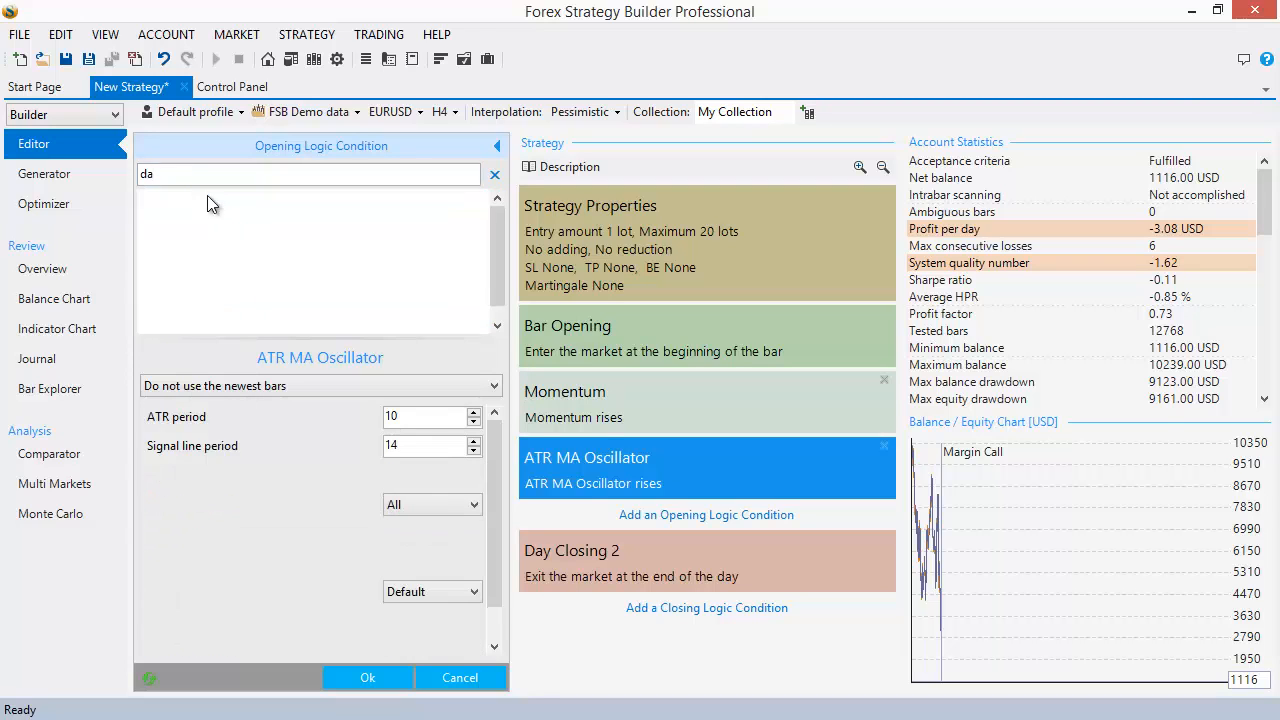
pyautogui.click(496, 327)
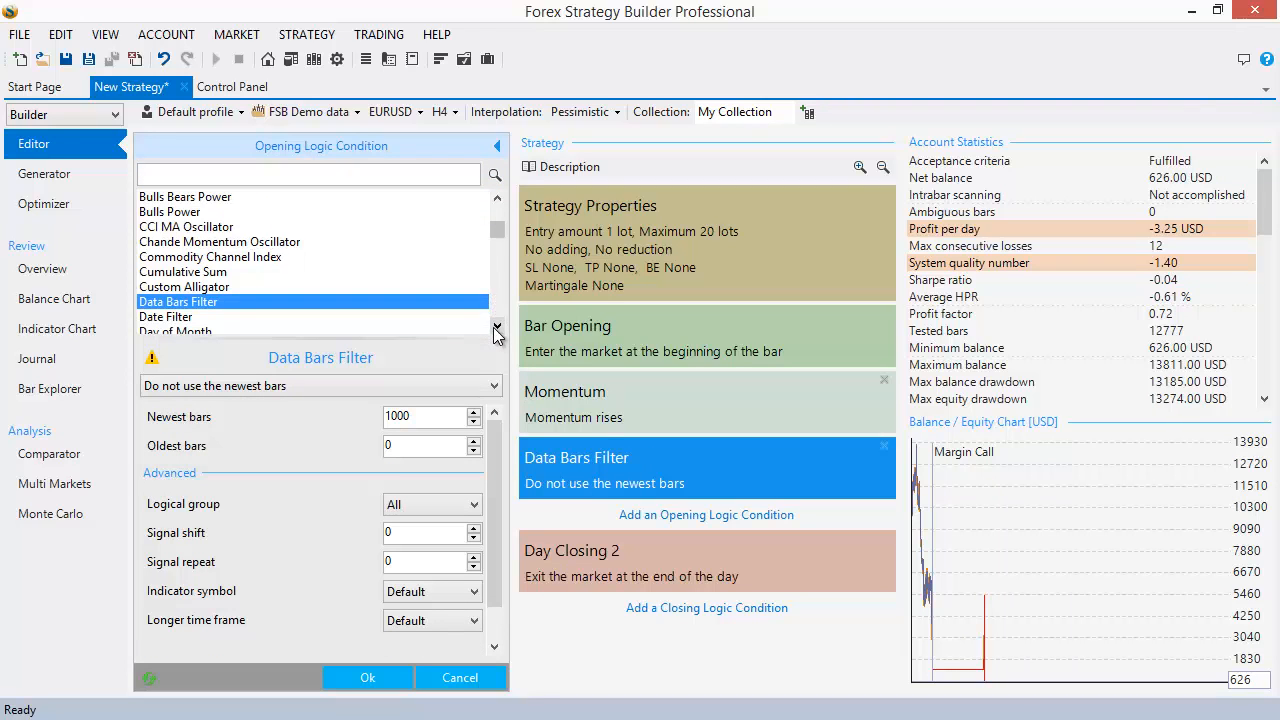
pyautogui.click(496, 327)
pyautogui.click(496, 327)
pyautogui.click(496, 327)
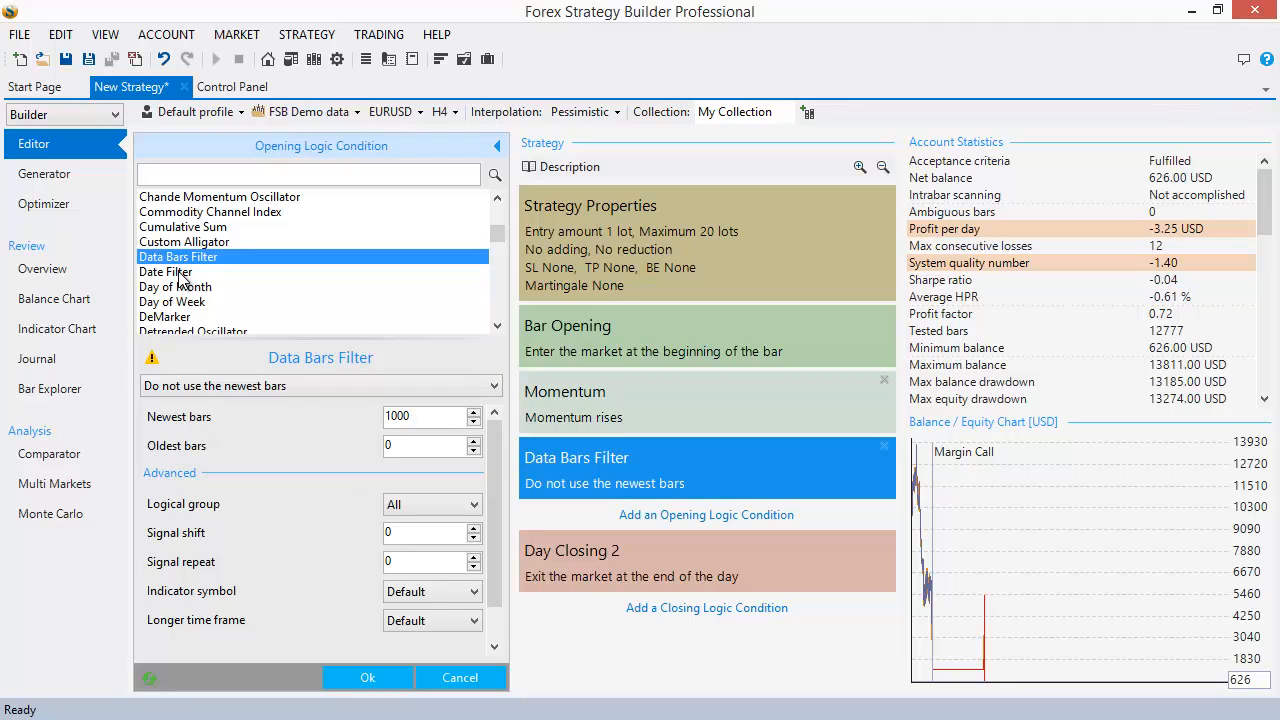
# In the Control Panel's Data Horizon settings, enable the start and end date limits, disable both again, and return to the strategy
pyautogui.click(215, 87)
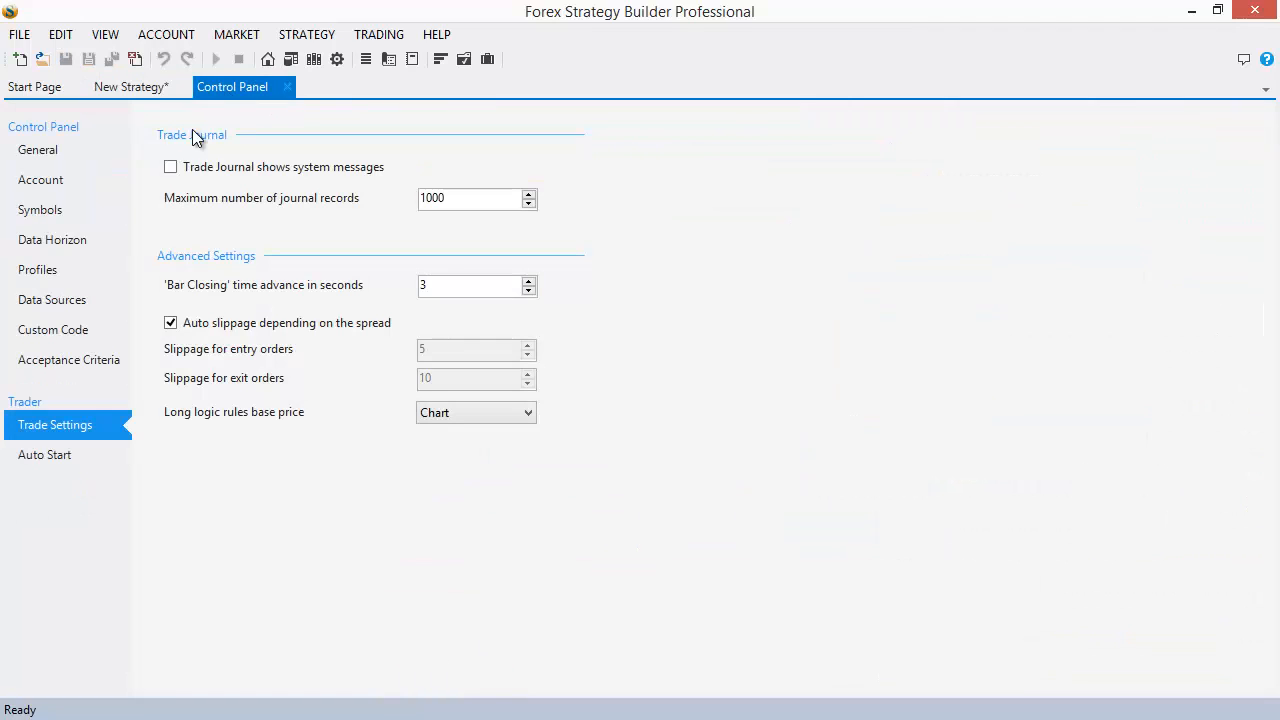
pyautogui.click(58, 250)
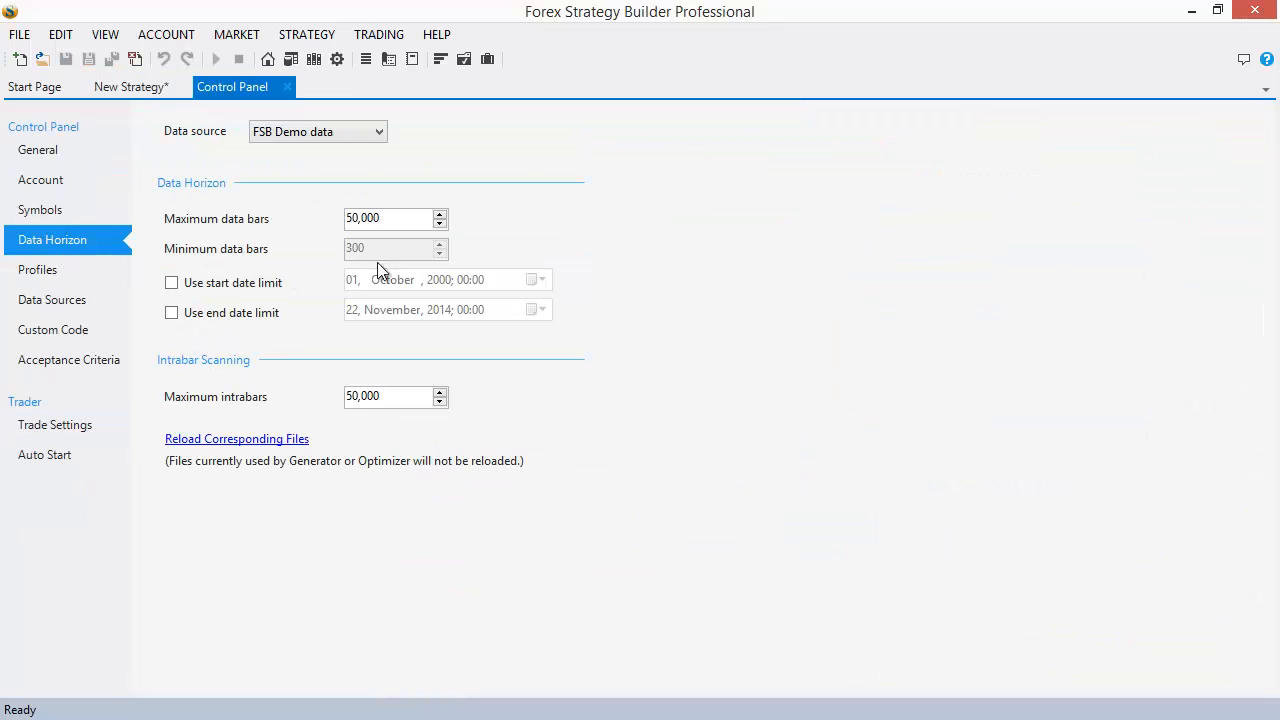
pyautogui.click(172, 283)
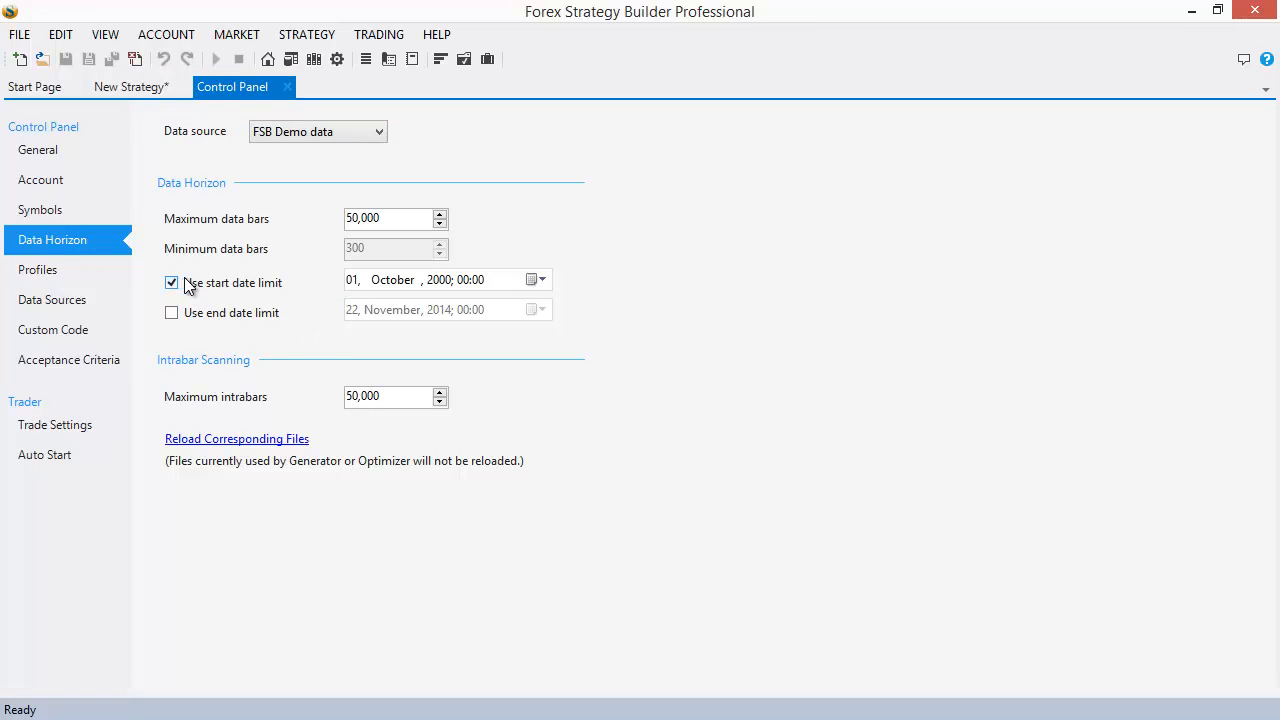
pyautogui.click(203, 320)
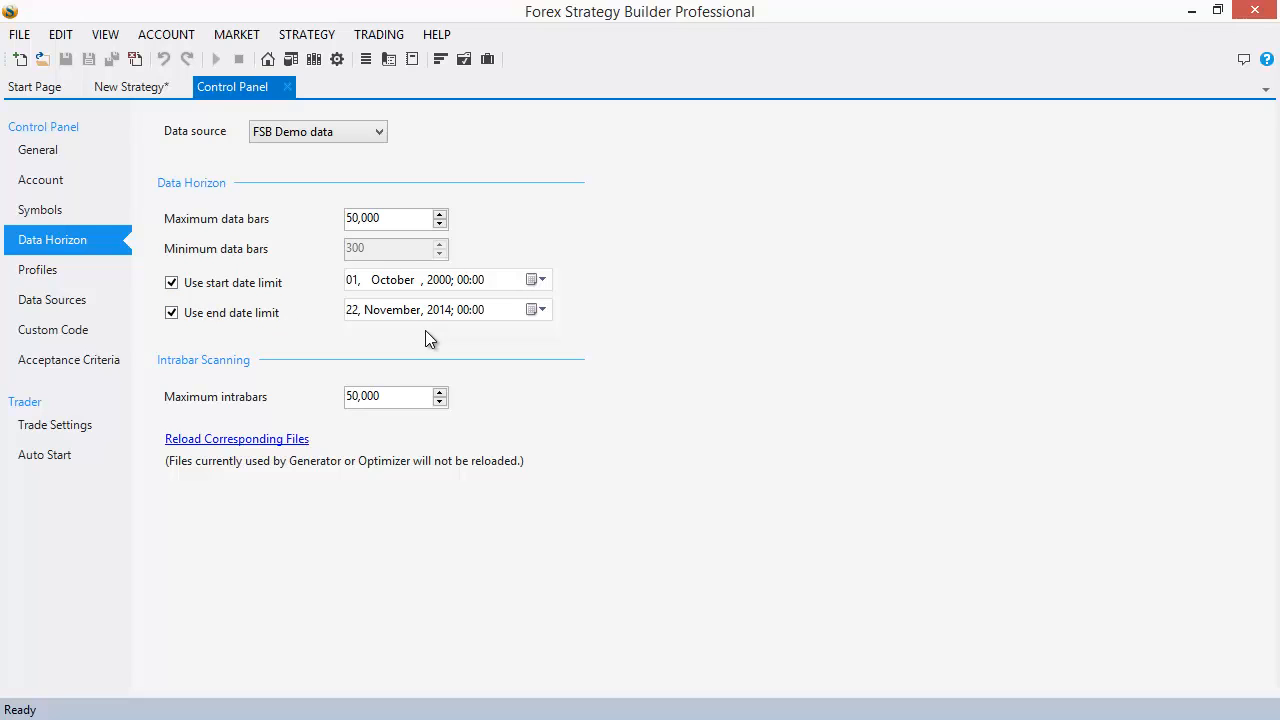
pyautogui.click(171, 283)
pyautogui.click(172, 313)
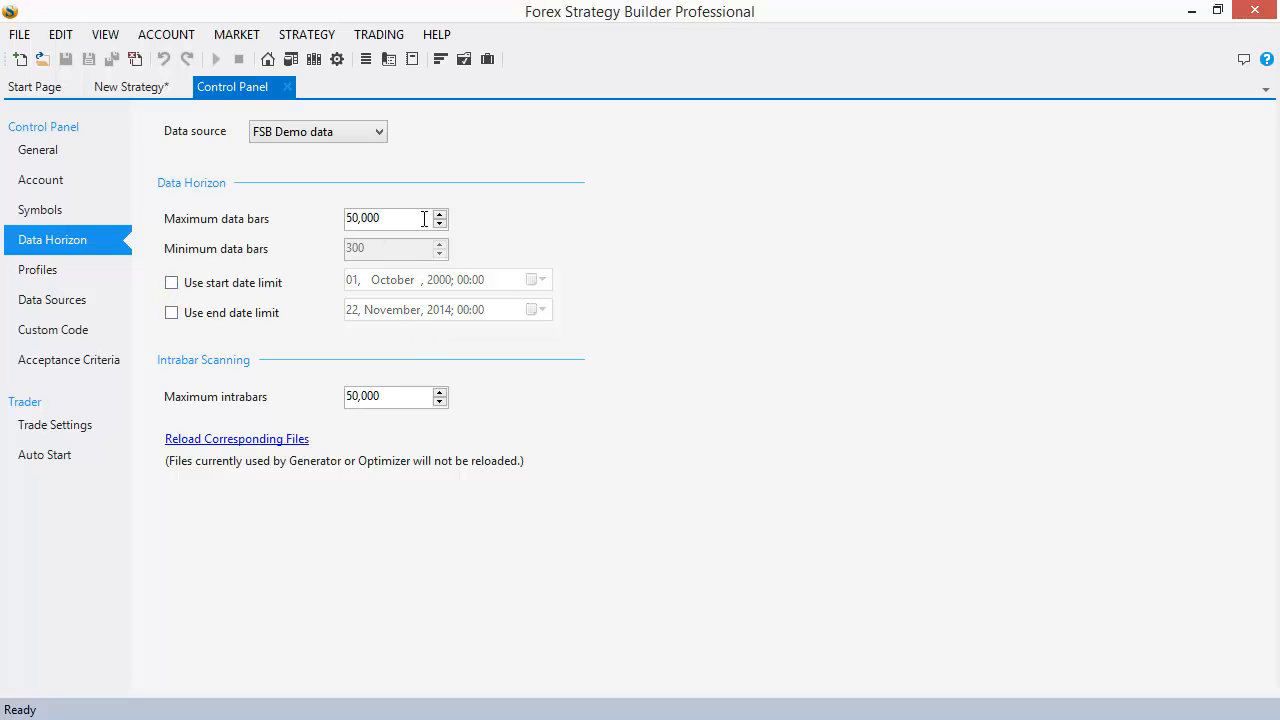
pyautogui.click(130, 87)
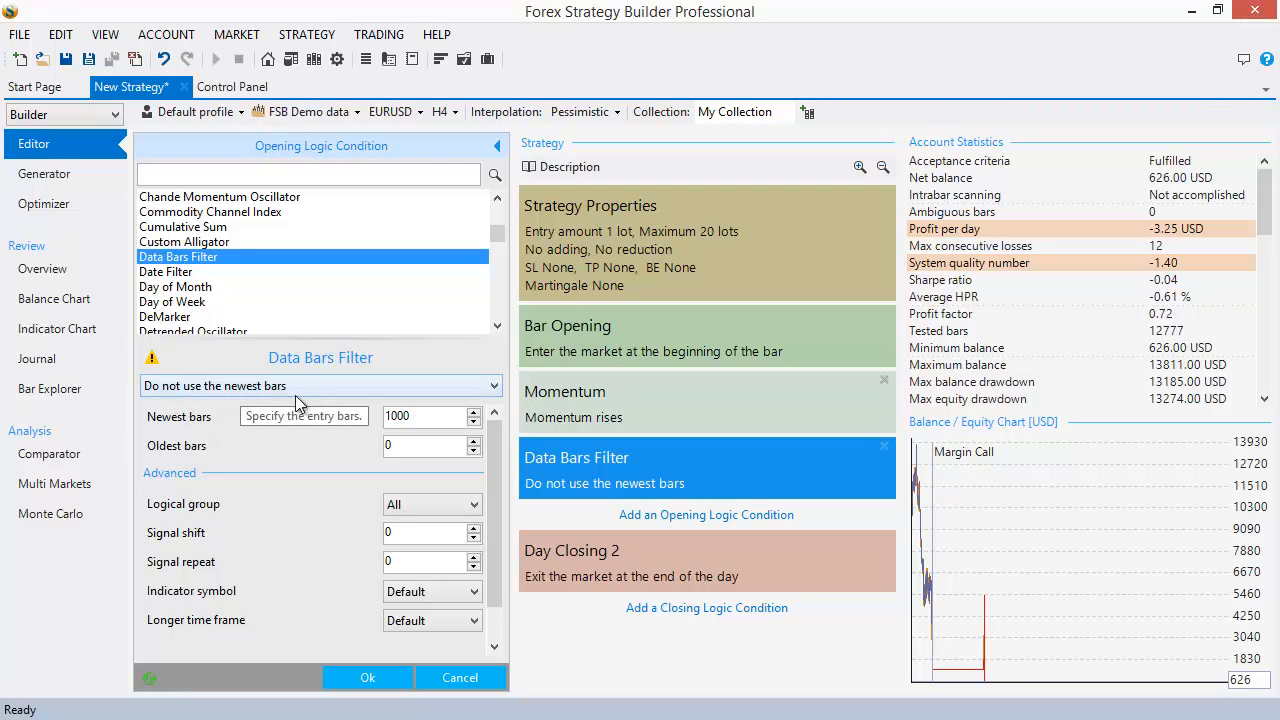
# Set the Data Bars Filter's newest bars to 200 and accept the condition
pyautogui.moveTo(436, 420); pyautogui.dragTo(298, 422)
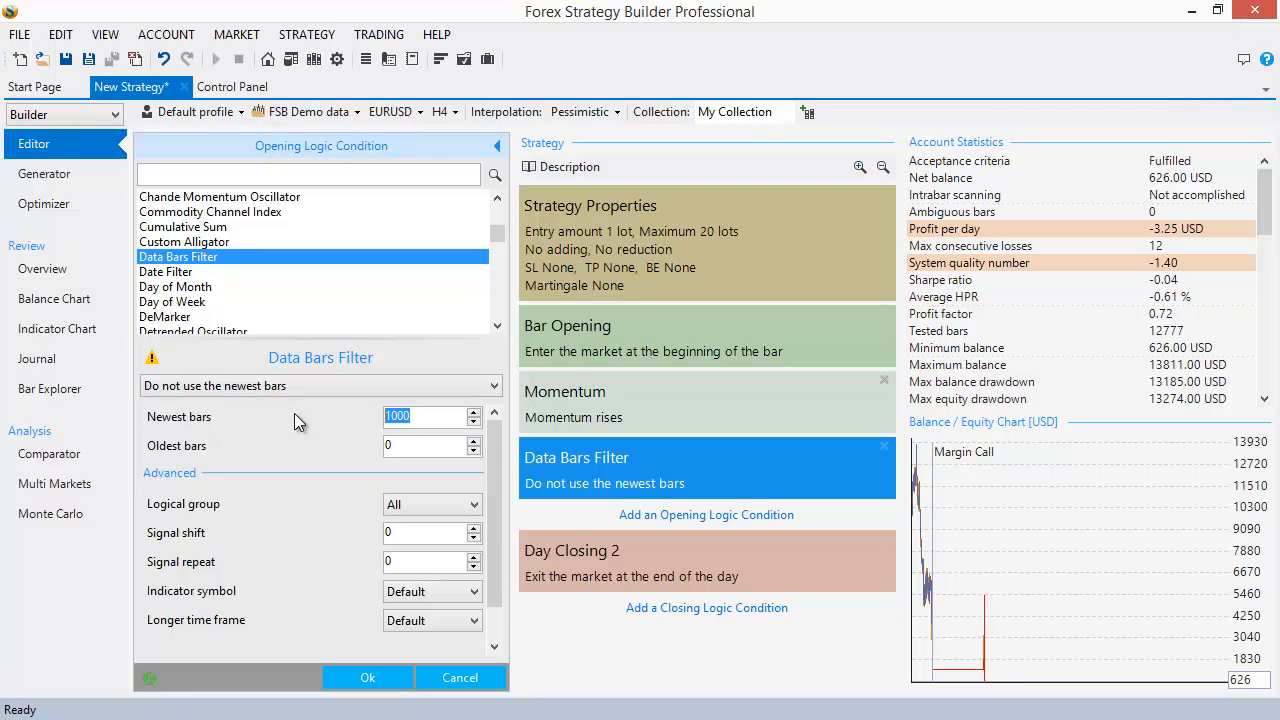
pyautogui.write('200')
pyautogui.click(367, 677)
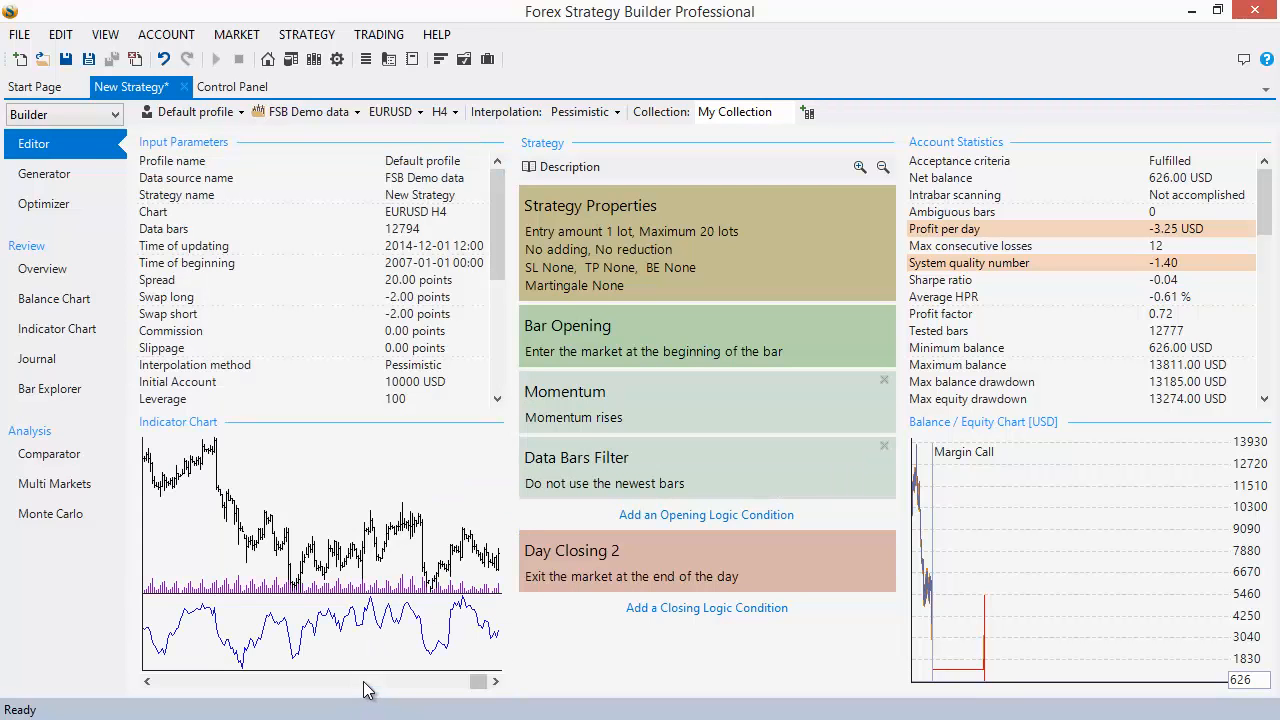
# Change the opening point of the position from Bar Opening to Fractal, using the search term "fra"
pyautogui.click(595, 348)
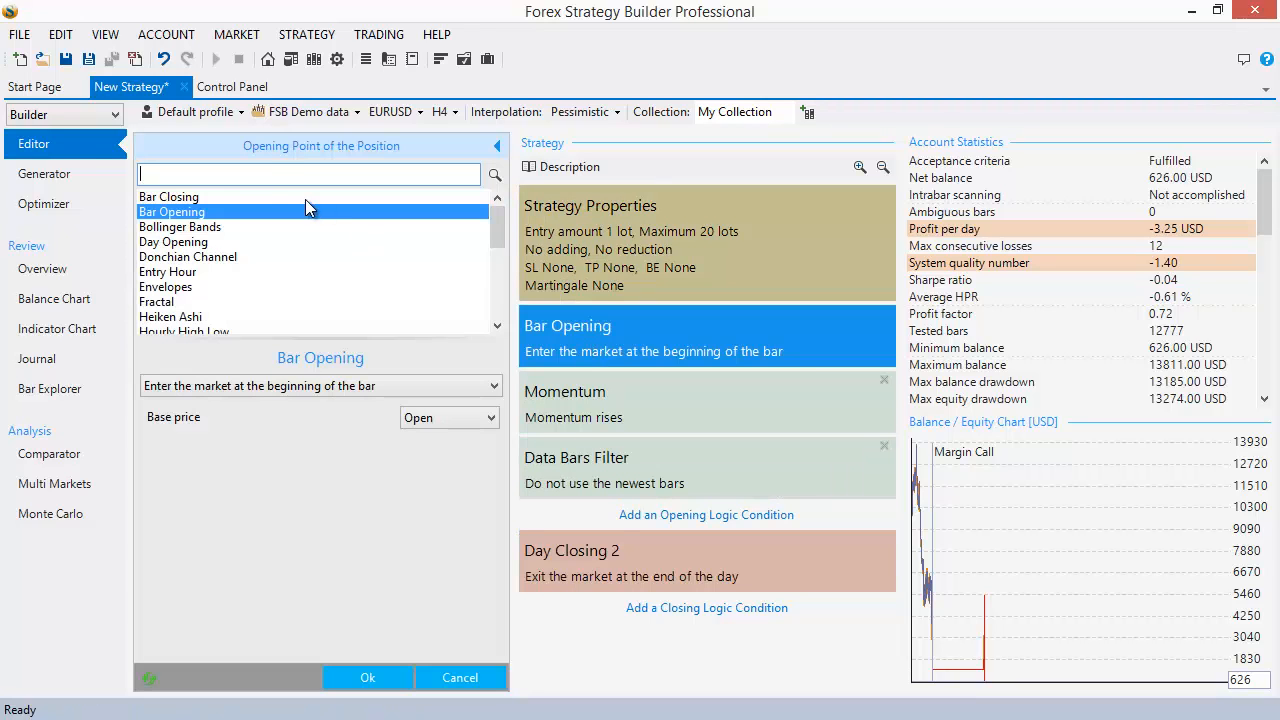
pyautogui.click(245, 173)
pyautogui.write('fra')
pyautogui.click(234, 197)
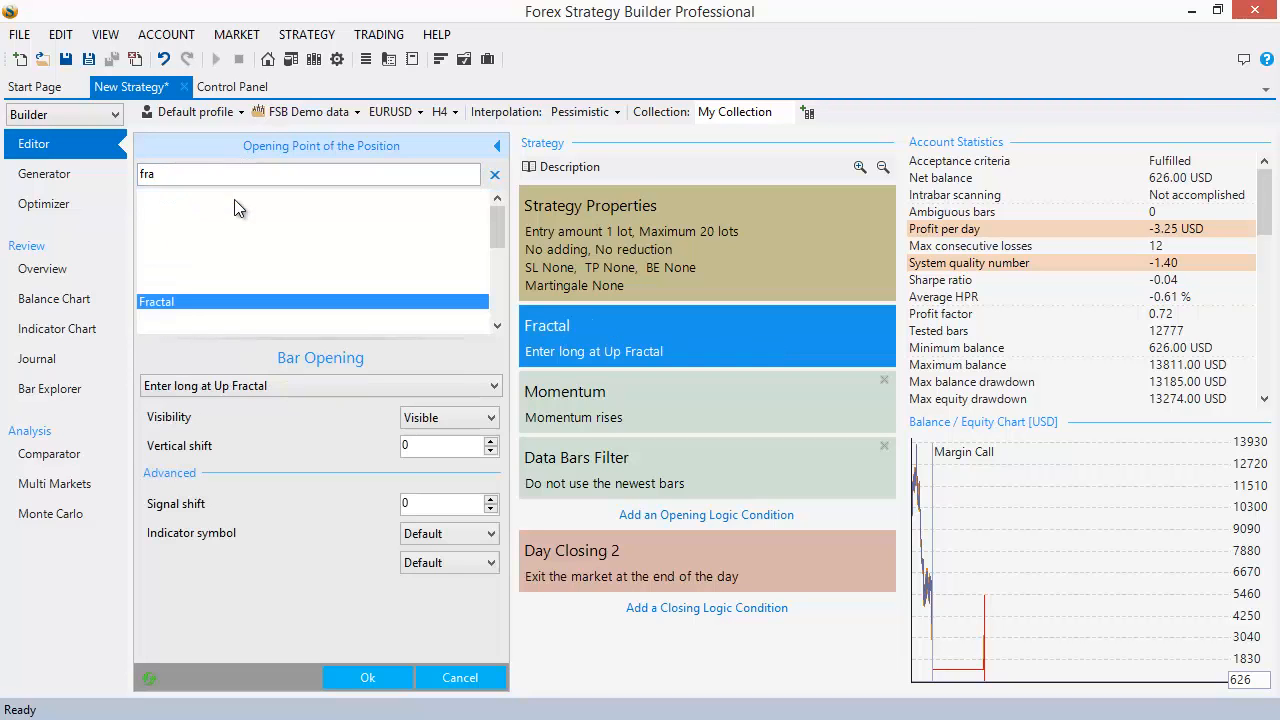
pyautogui.click(367, 677)
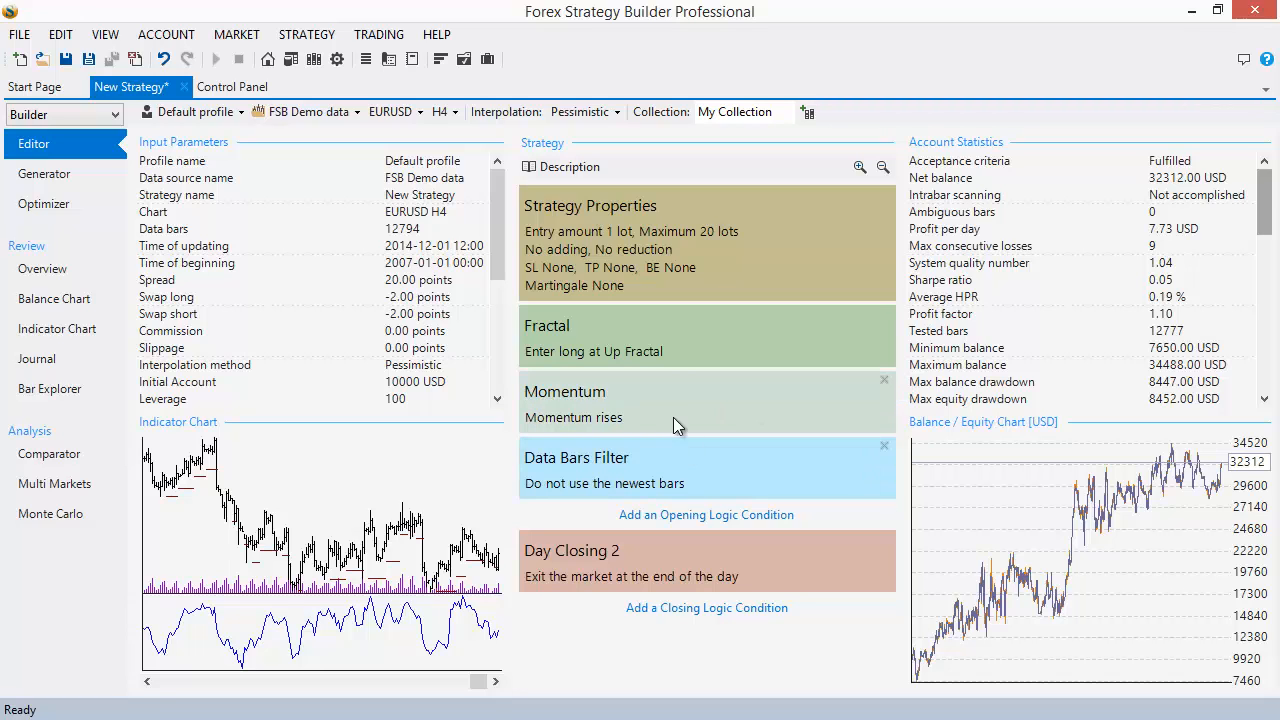
# Change the closing point of the position from Day Closing 2 to Day Closing
pyautogui.click(675, 583)
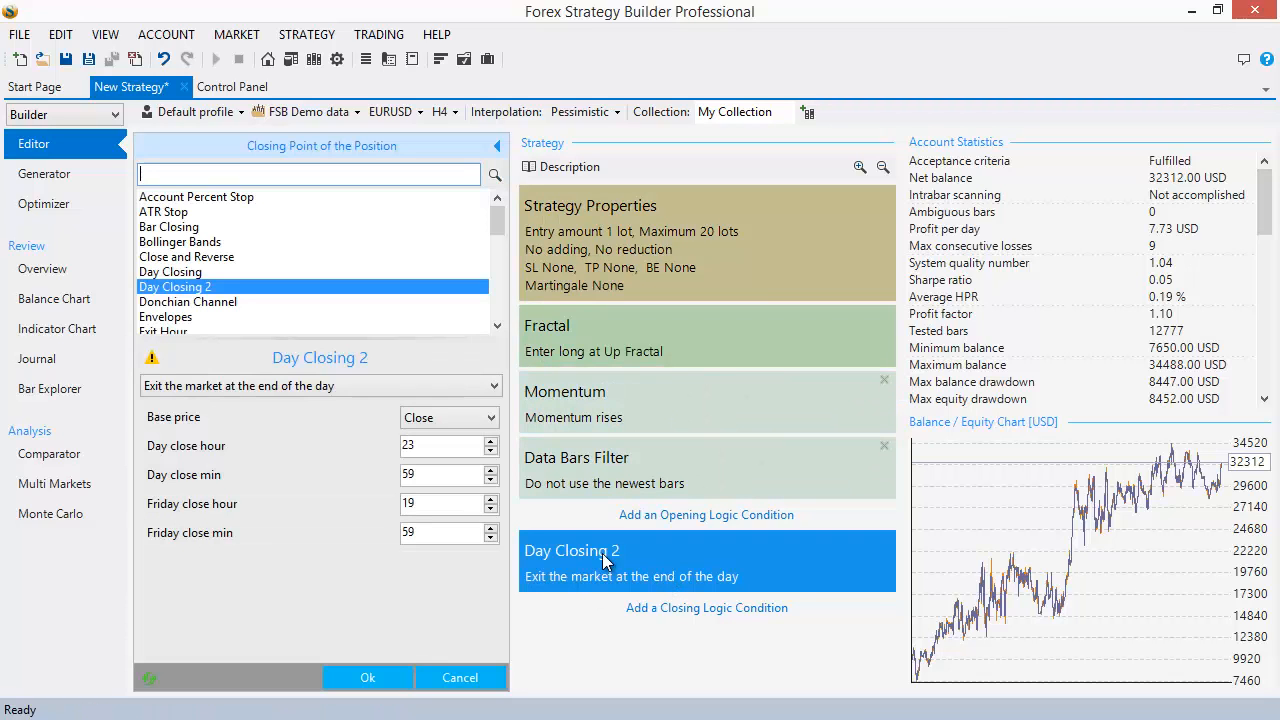
pyautogui.click(183, 273)
pyautogui.click(350, 678)
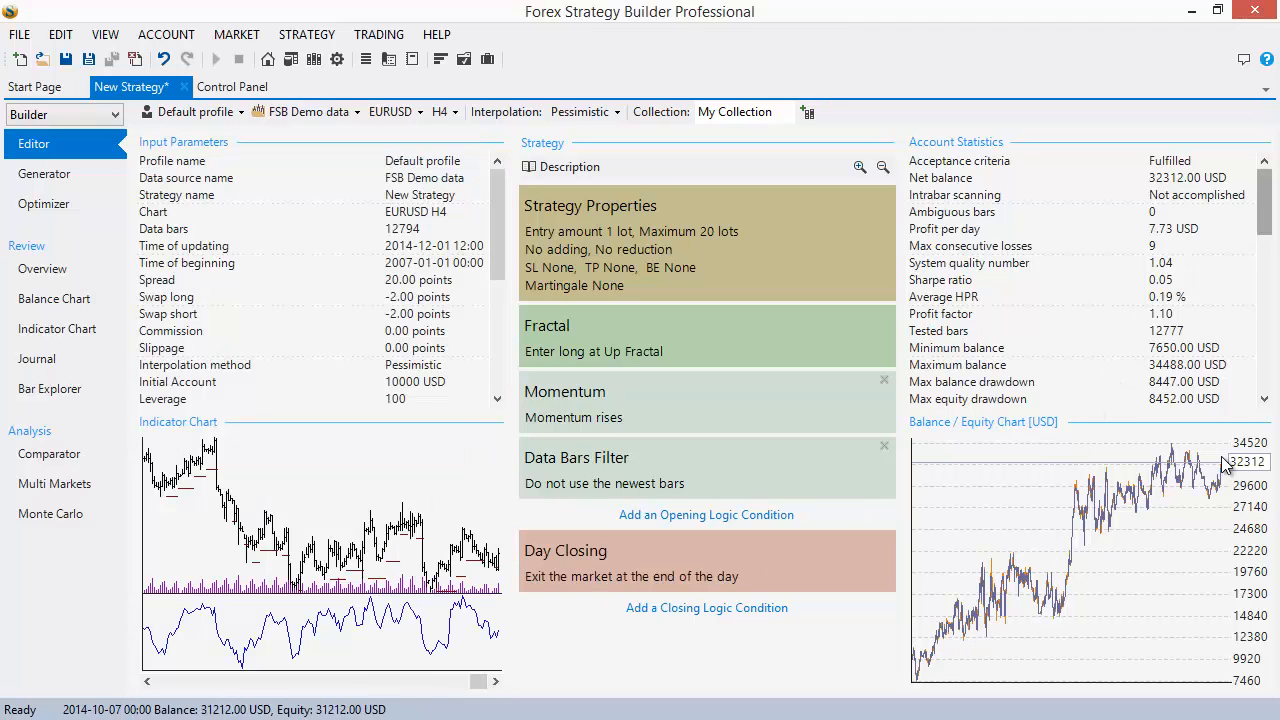
# Reopen the Data Bars Filter condition to check its newest bars value, and close it without changes
pyautogui.click(655, 462)
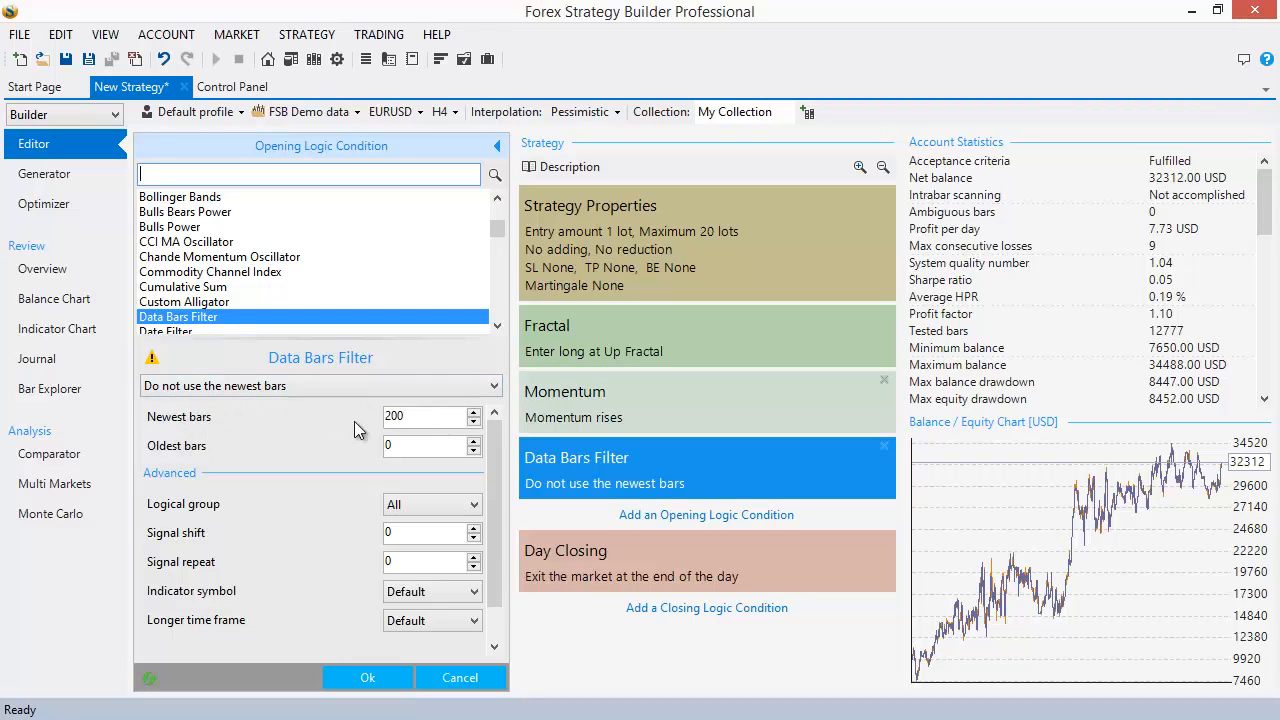
pyautogui.moveTo(406, 415); pyautogui.dragTo(372, 415)
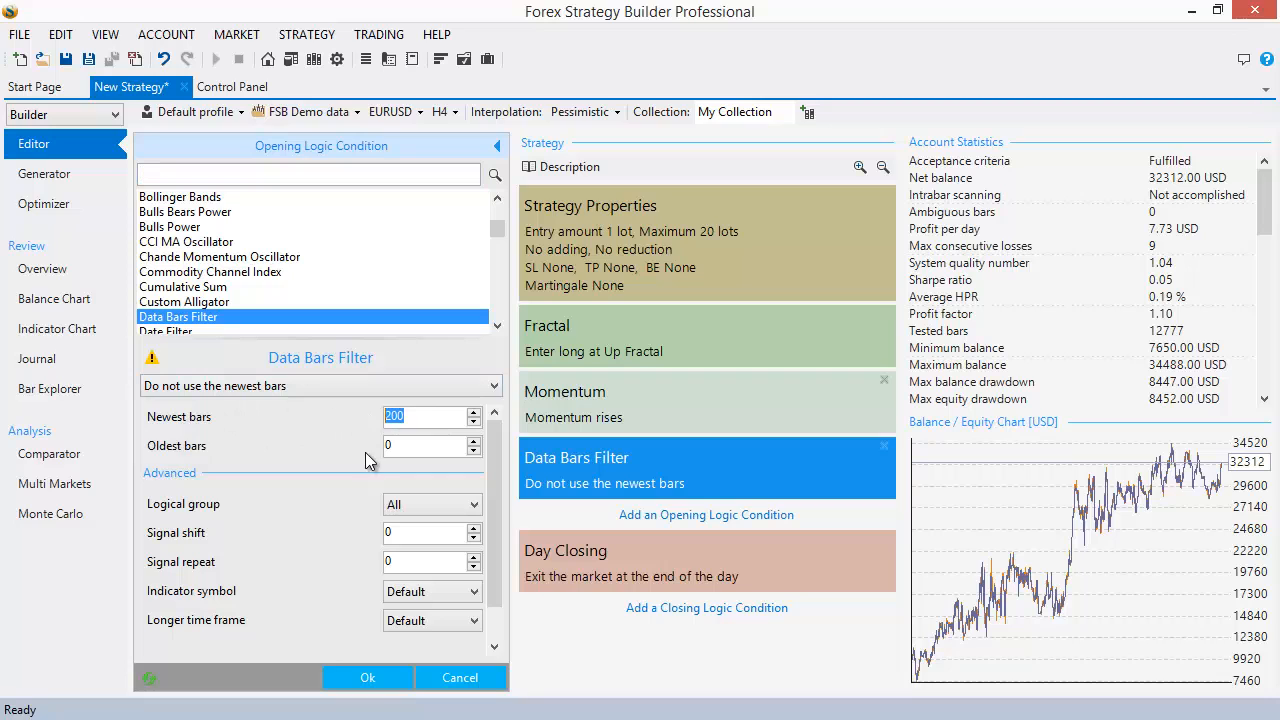
pyautogui.click(367, 677)
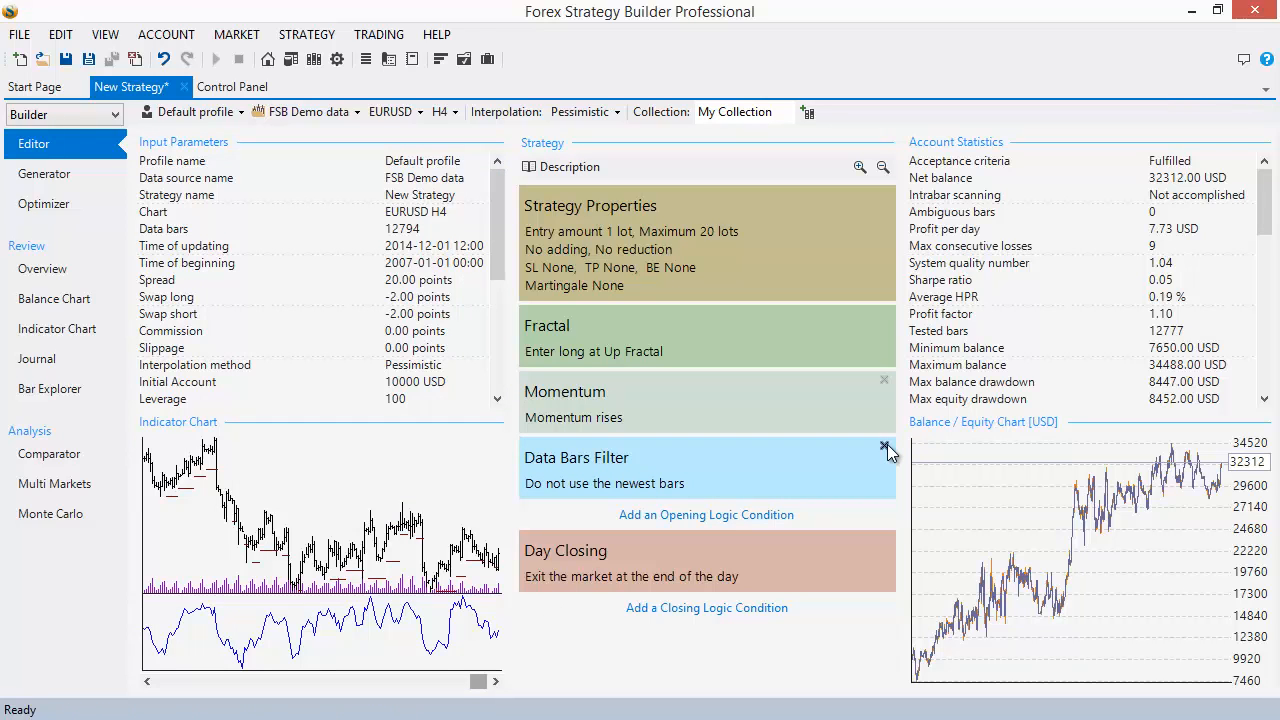
# Remove the Data Bars Filter condition to compare the balance chart, and restore it
pyautogui.moveTo(887, 444)
pyautogui.click(884, 447)
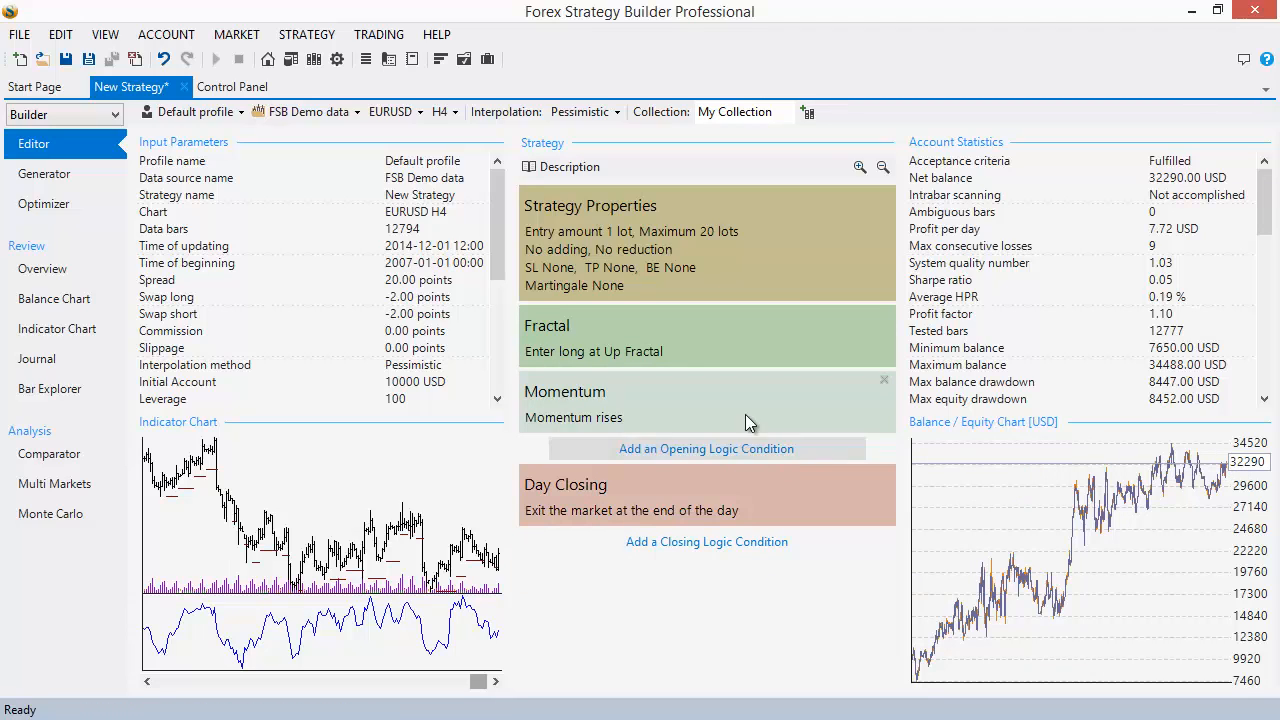
pyautogui.click(706, 449)
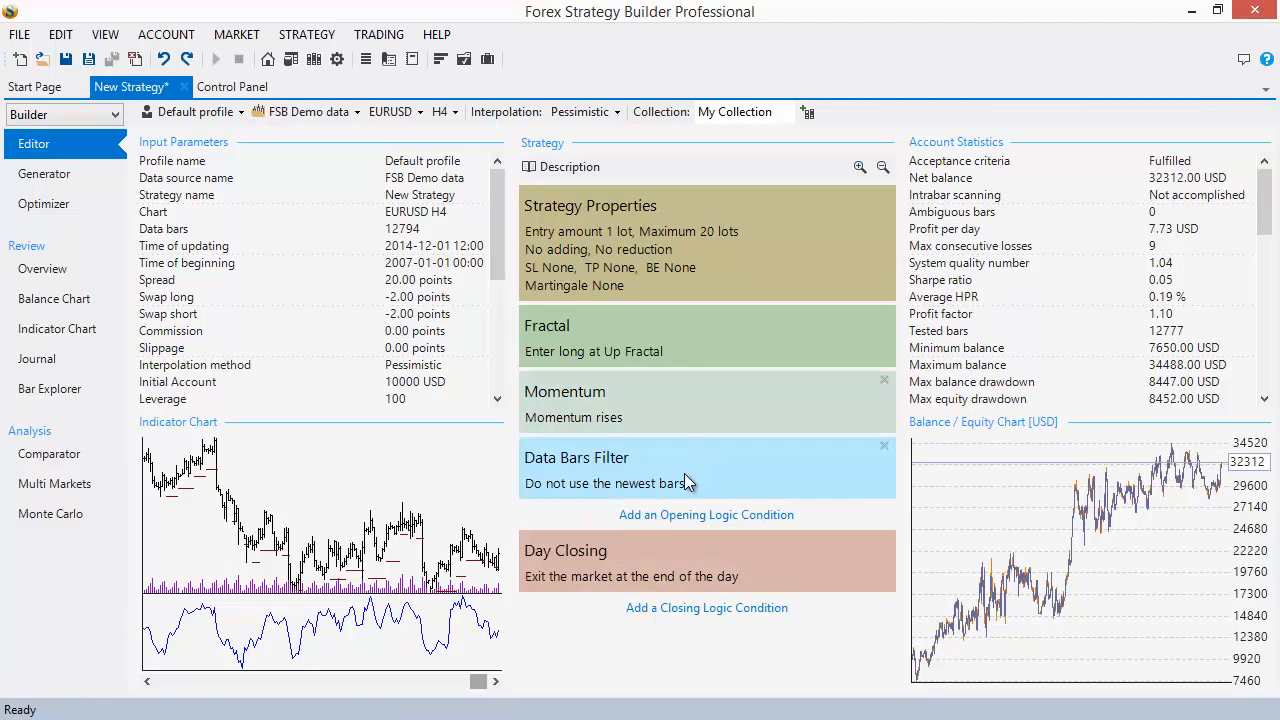
# Set the Data Bars Filter's newest bars to 2000, accept it, and reopen the condition to check the value
pyautogui.click(430, 416)
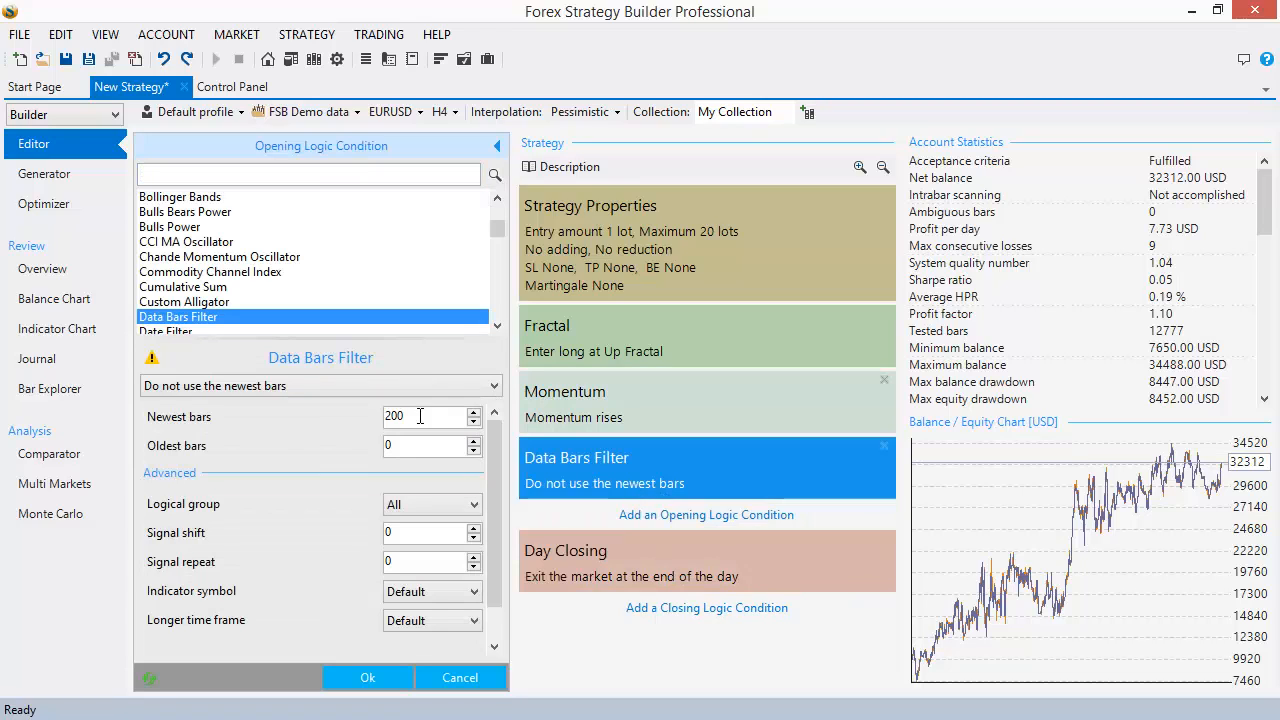
pyautogui.moveTo(420, 416); pyautogui.dragTo(320, 422)
pyautogui.write('2000')
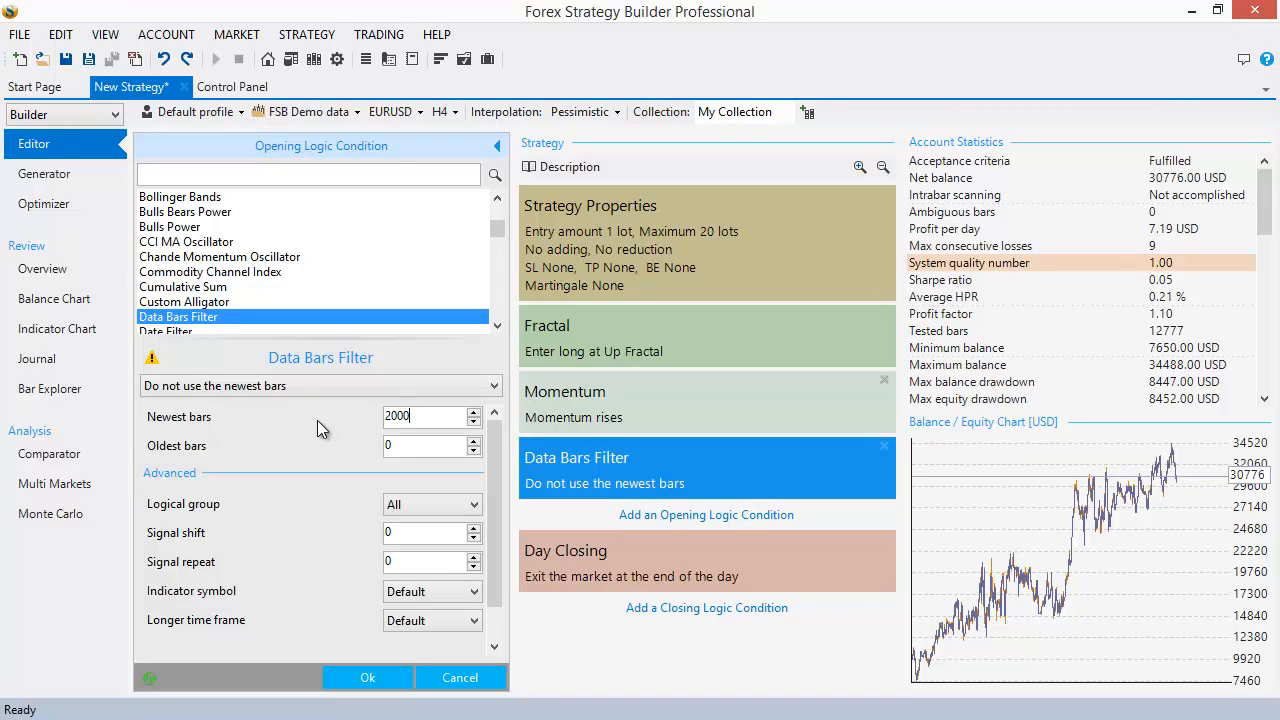
pyautogui.click(368, 677)
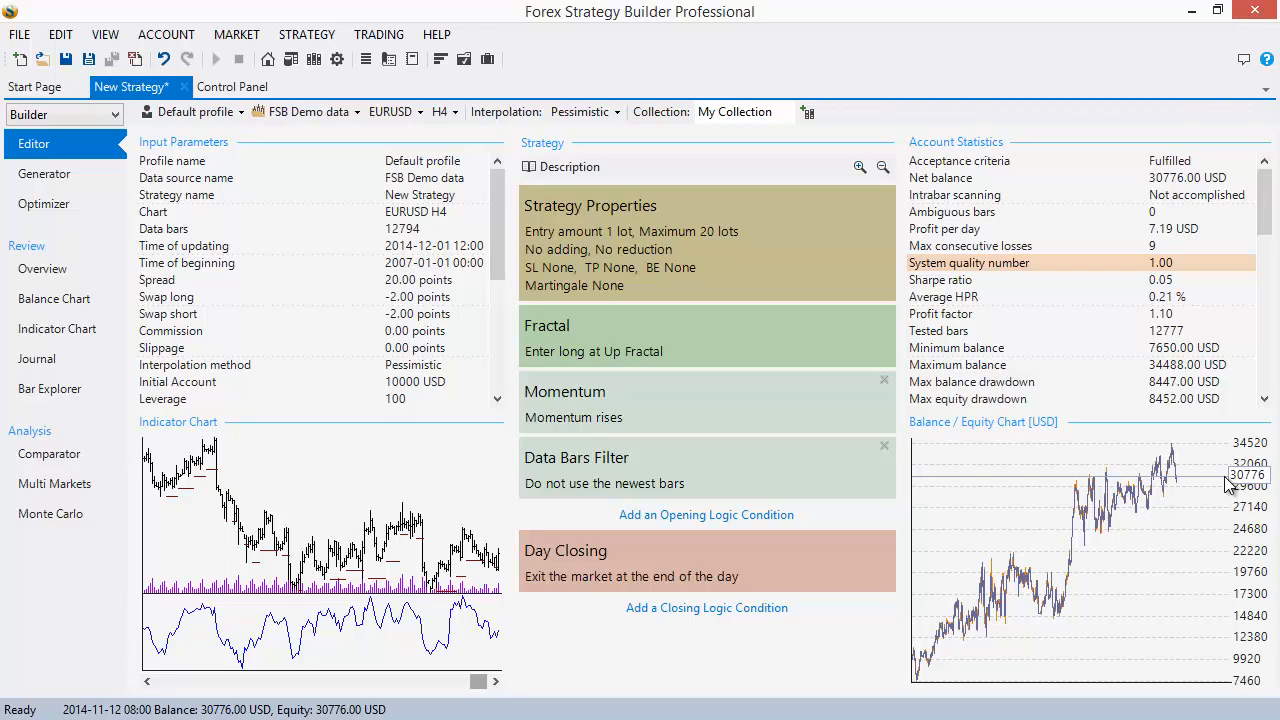
pyautogui.click(590, 483)
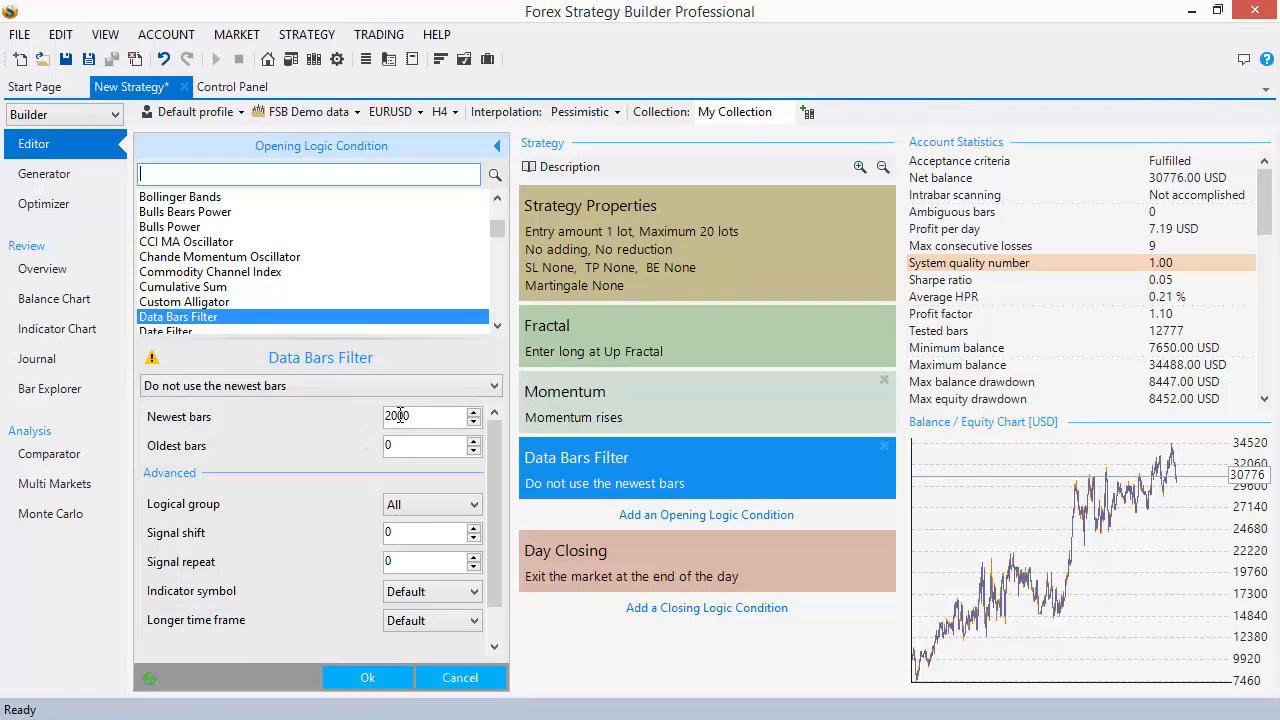
pyautogui.click(364, 678)
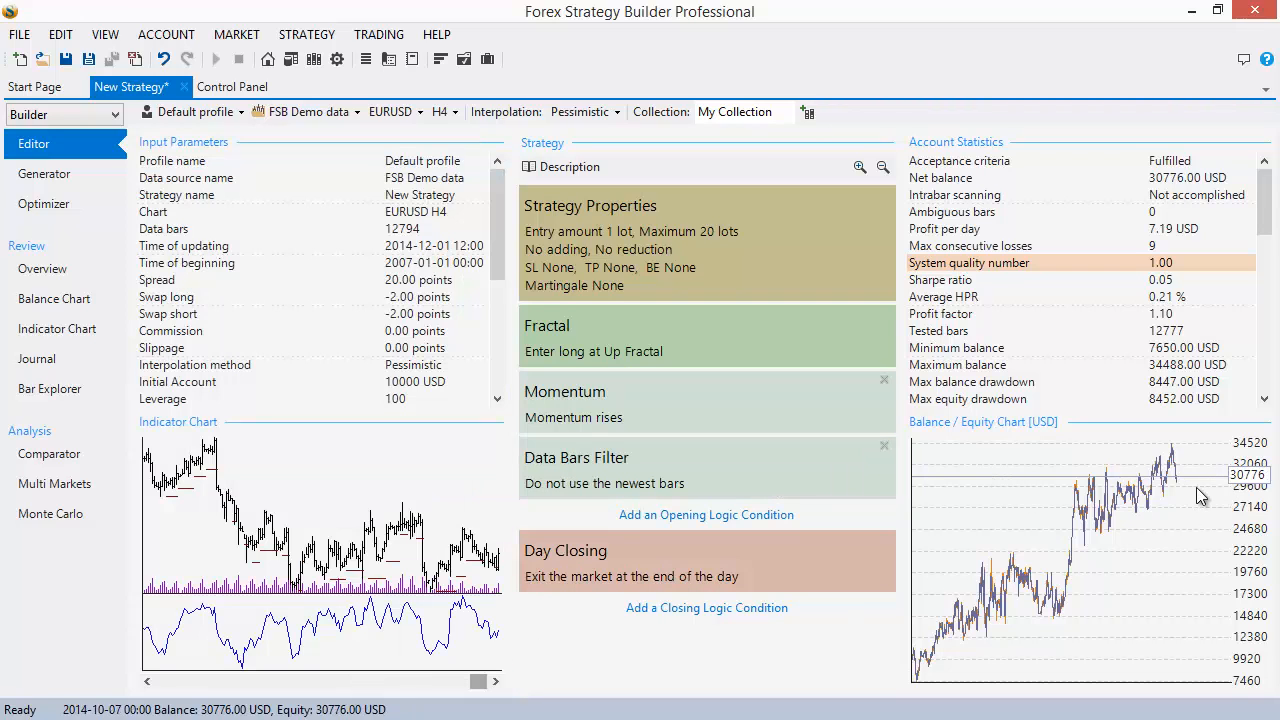
# Try different periods for the Momentum condition and accept a period of 13
pyautogui.click(664, 418)
pyautogui.click(423, 474)
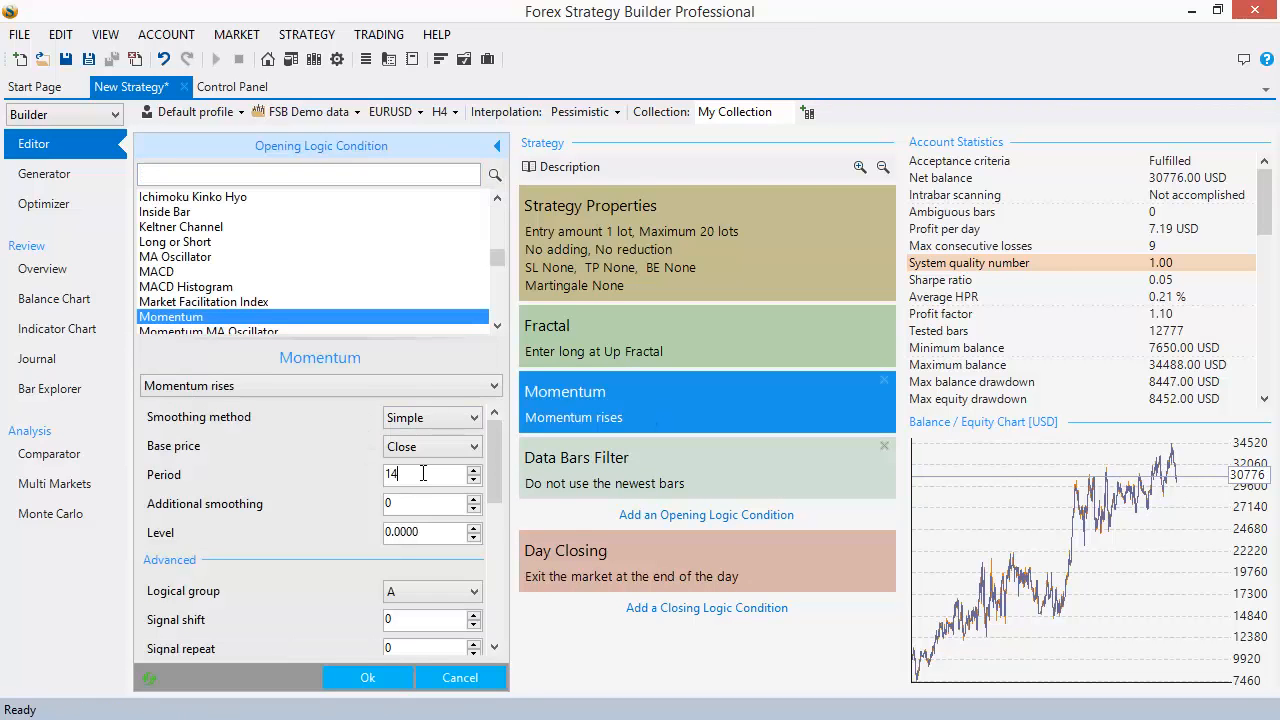
pyautogui.scroll(5, 423, 474)
pyautogui.scroll(-4, 423, 474)
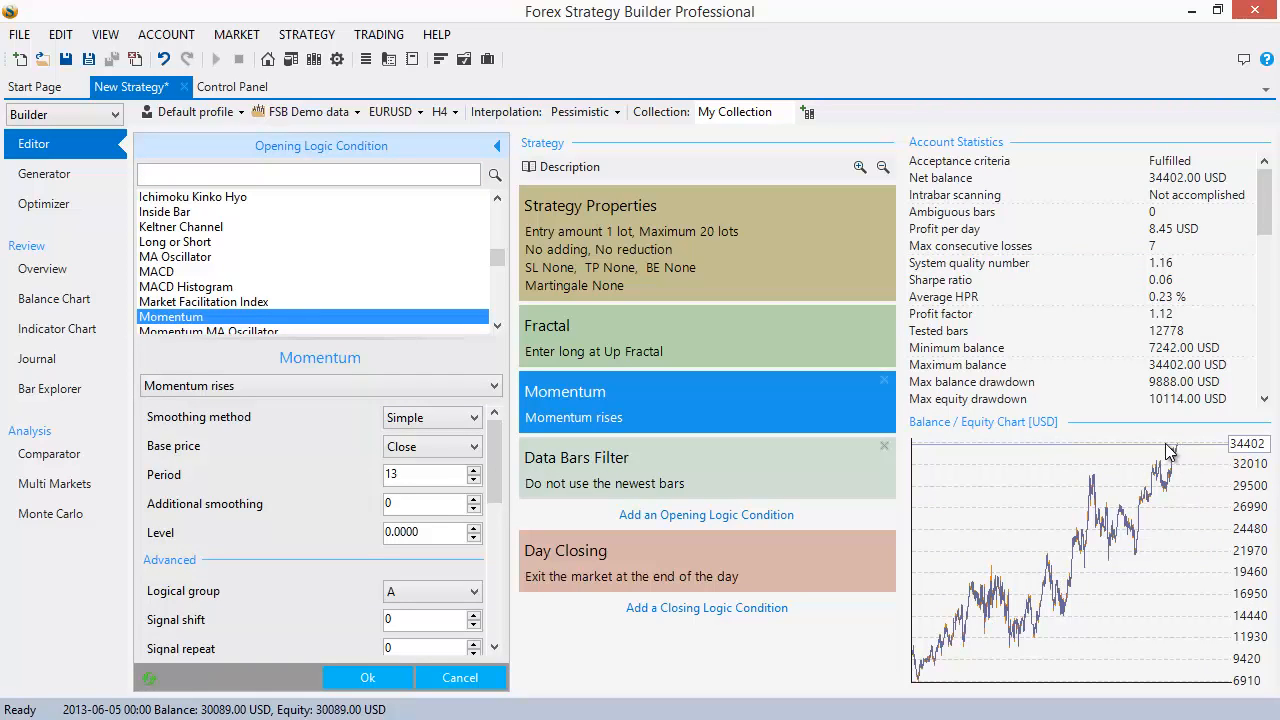
pyautogui.click(362, 678)
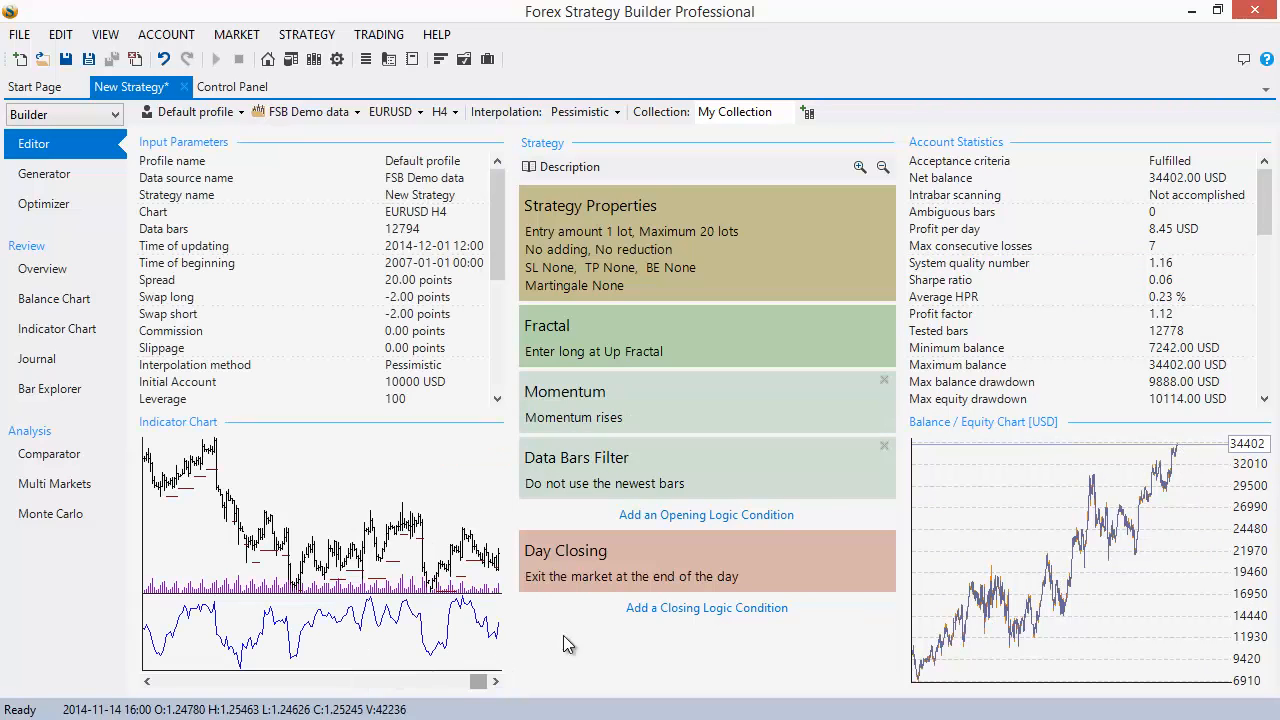
# Repeatedly remove and restore the Data Bars Filter condition to compare the balance chart with and without the newest bars
pyautogui.click(884, 447)
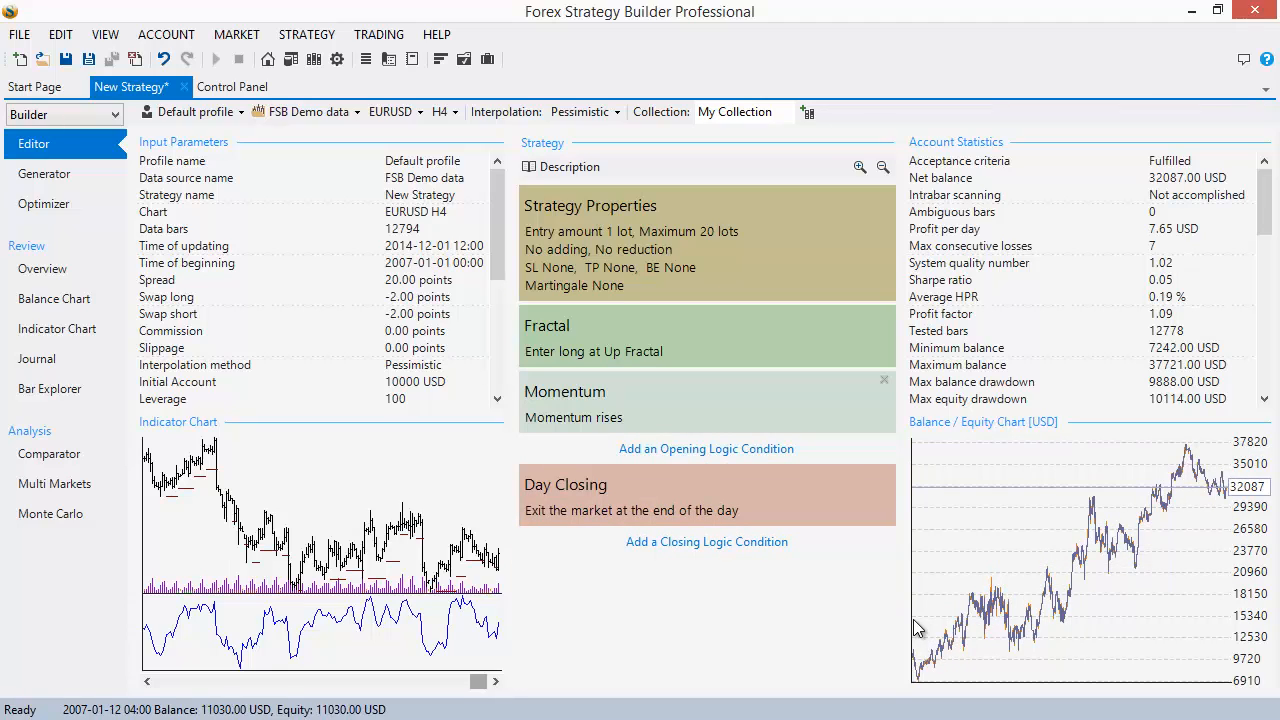
pyautogui.hotkey('ctrl', 'z')
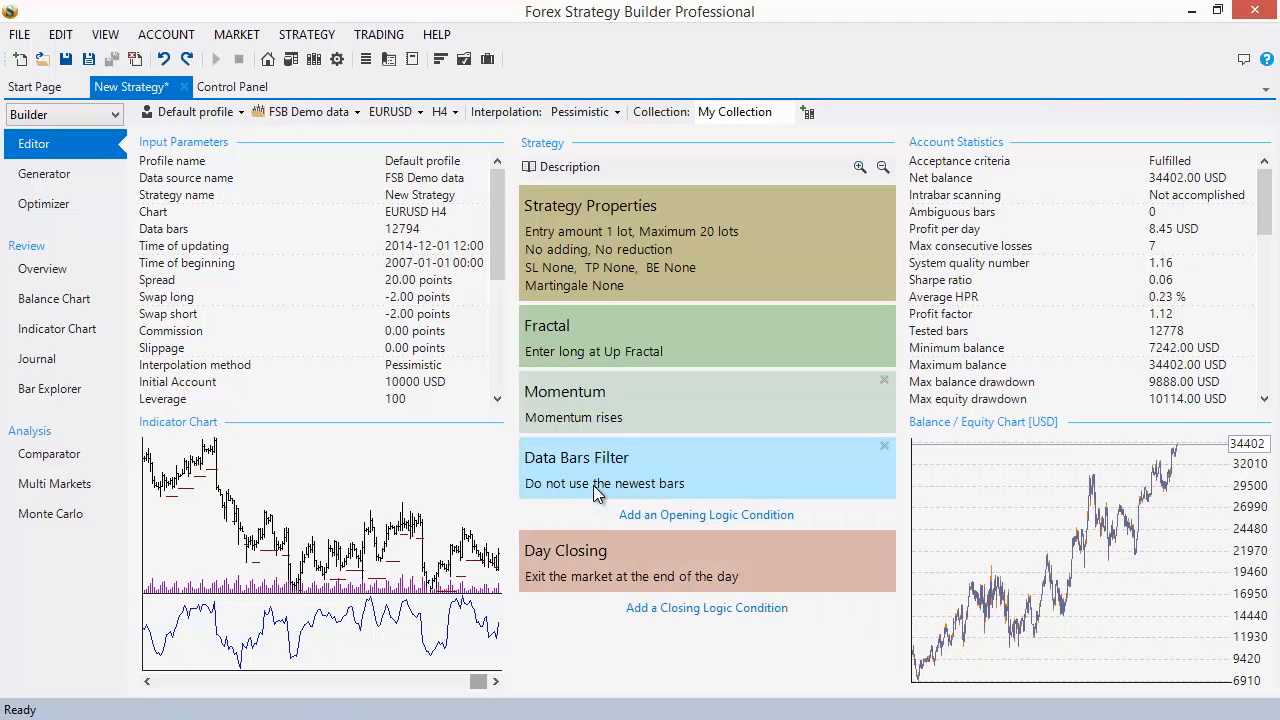
pyautogui.moveTo(593, 485)
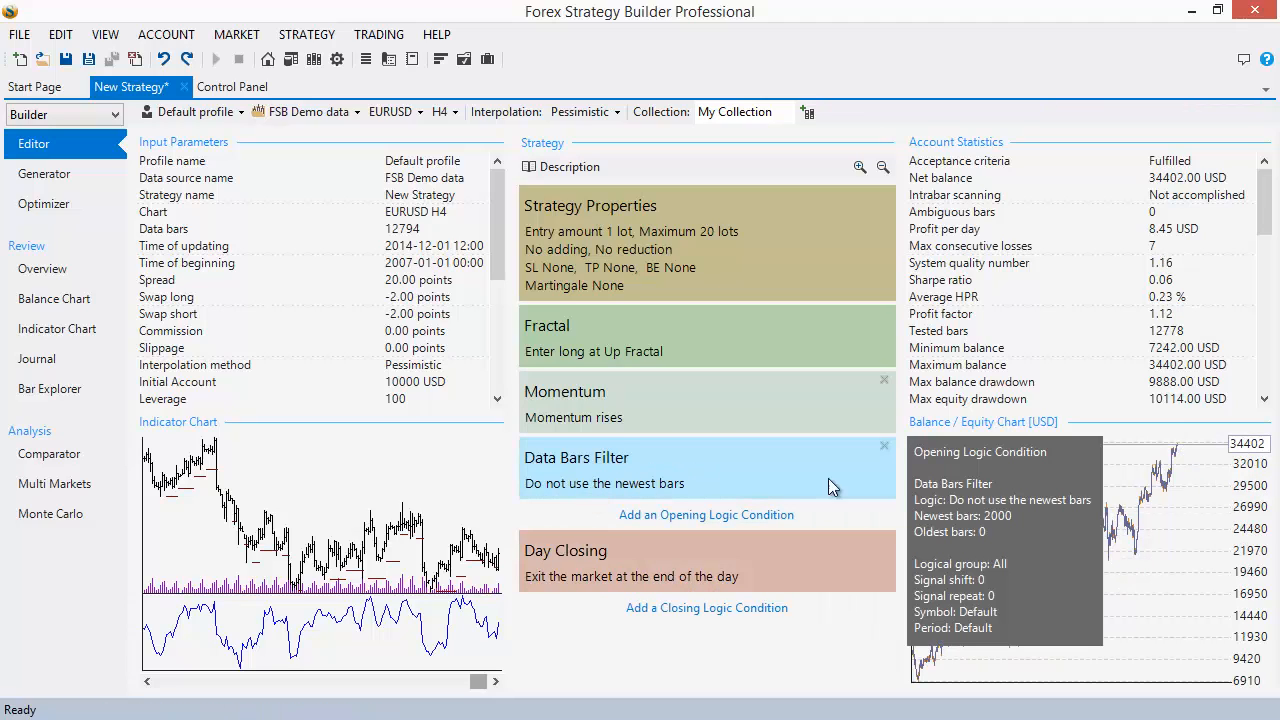
pyautogui.click(883, 448)
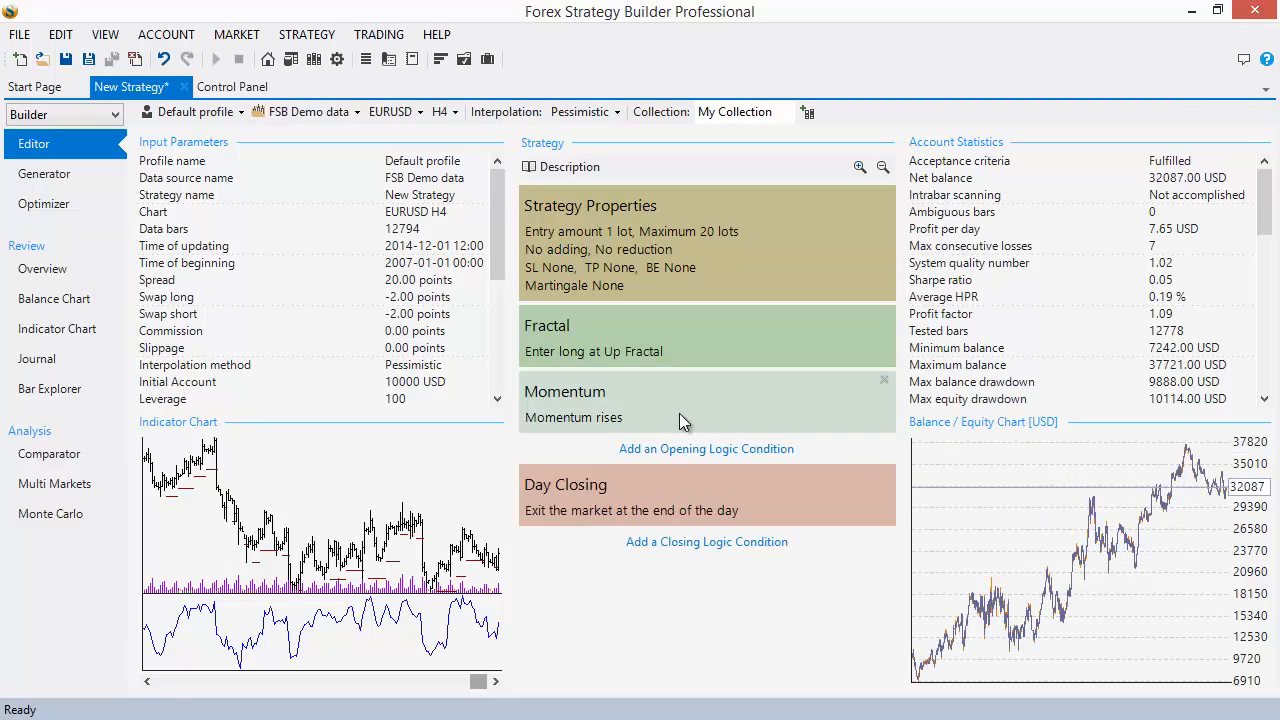
pyautogui.click(164, 59)
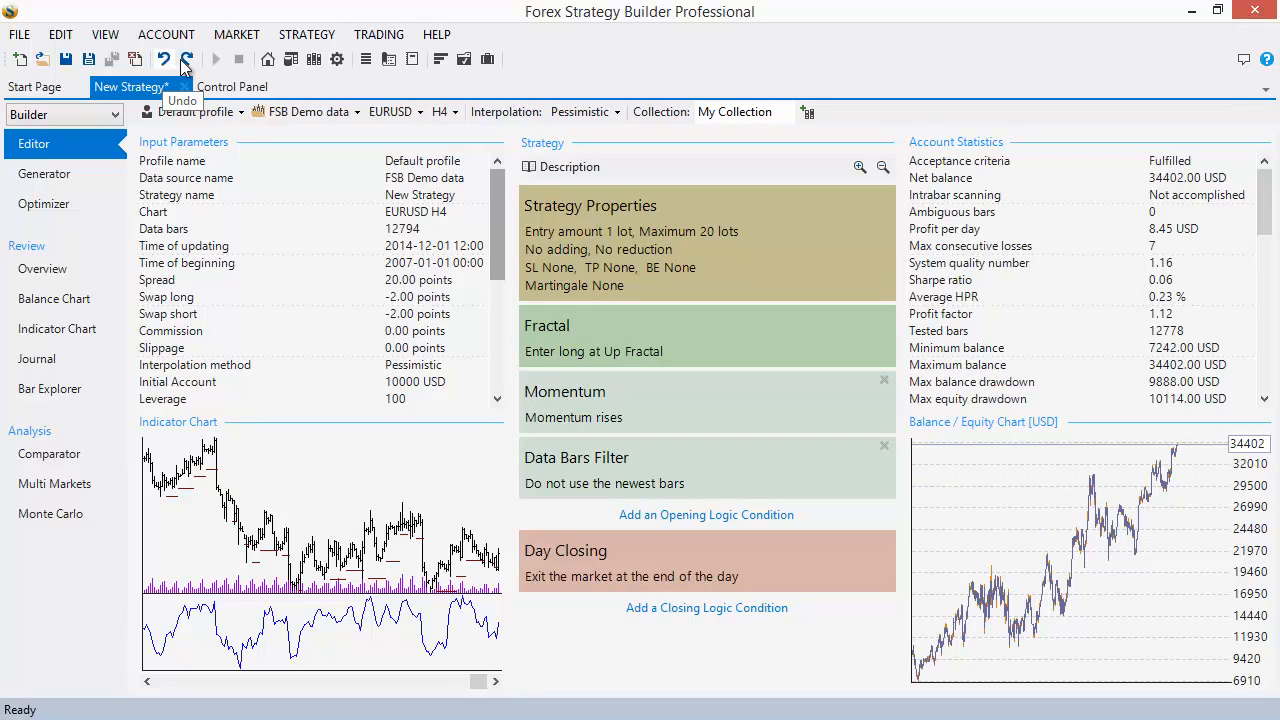
pyautogui.click(186, 59)
pyautogui.click(164, 59)
# Open the settings of the Data Bars Filter condition
pyautogui.click(747, 469)
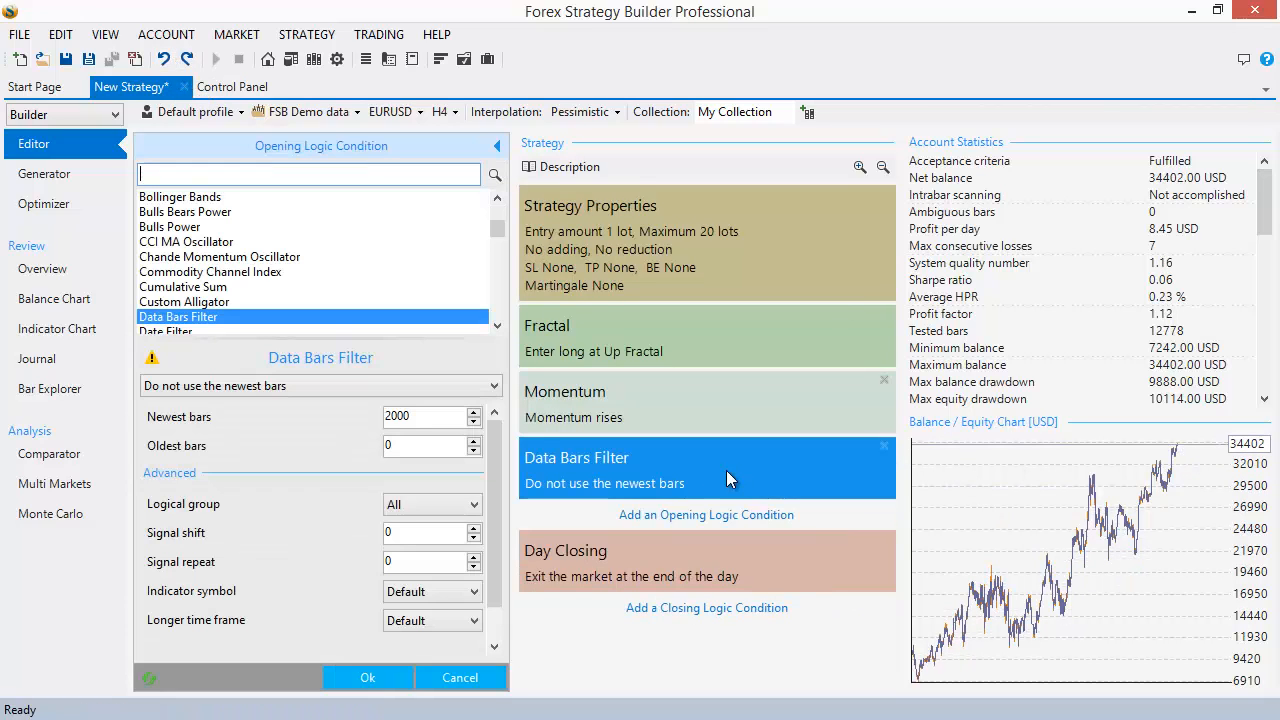
# Swap the Data Bars Filter condition for a Date Filter using the "Do not open positions after" rule
pyautogui.click(498, 326)
pyautogui.click(498, 327)
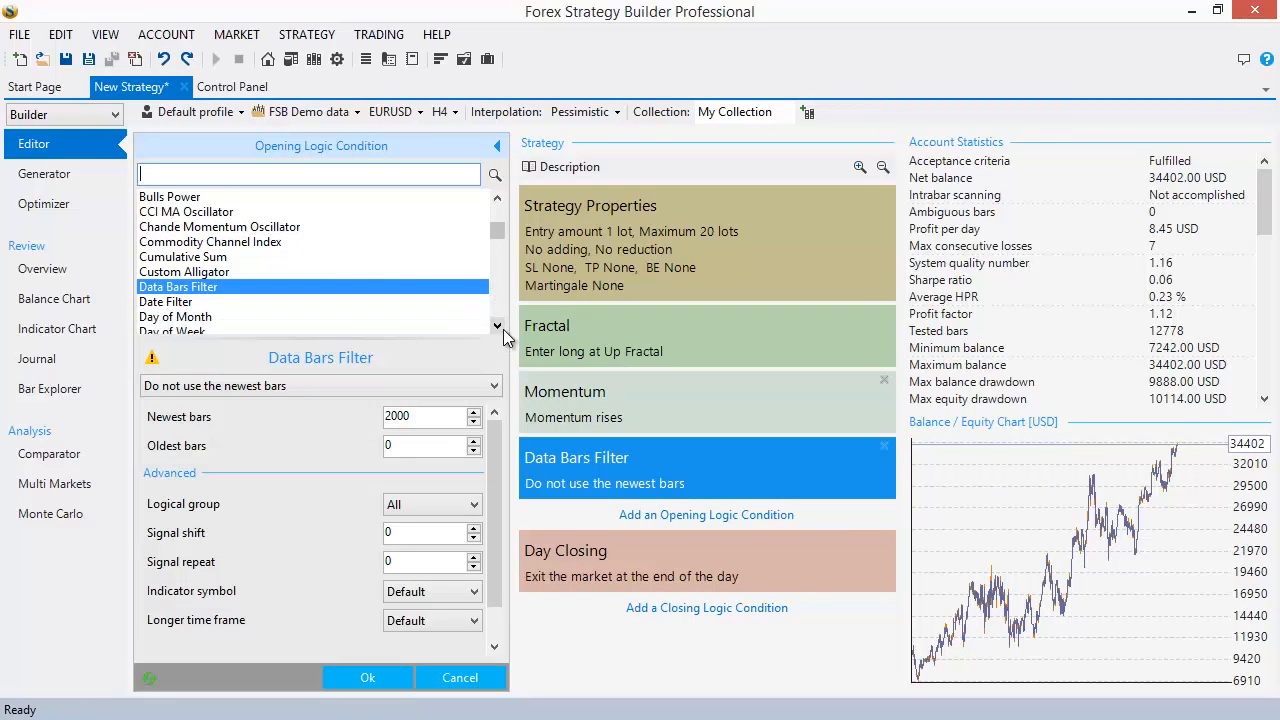
pyautogui.click(498, 327)
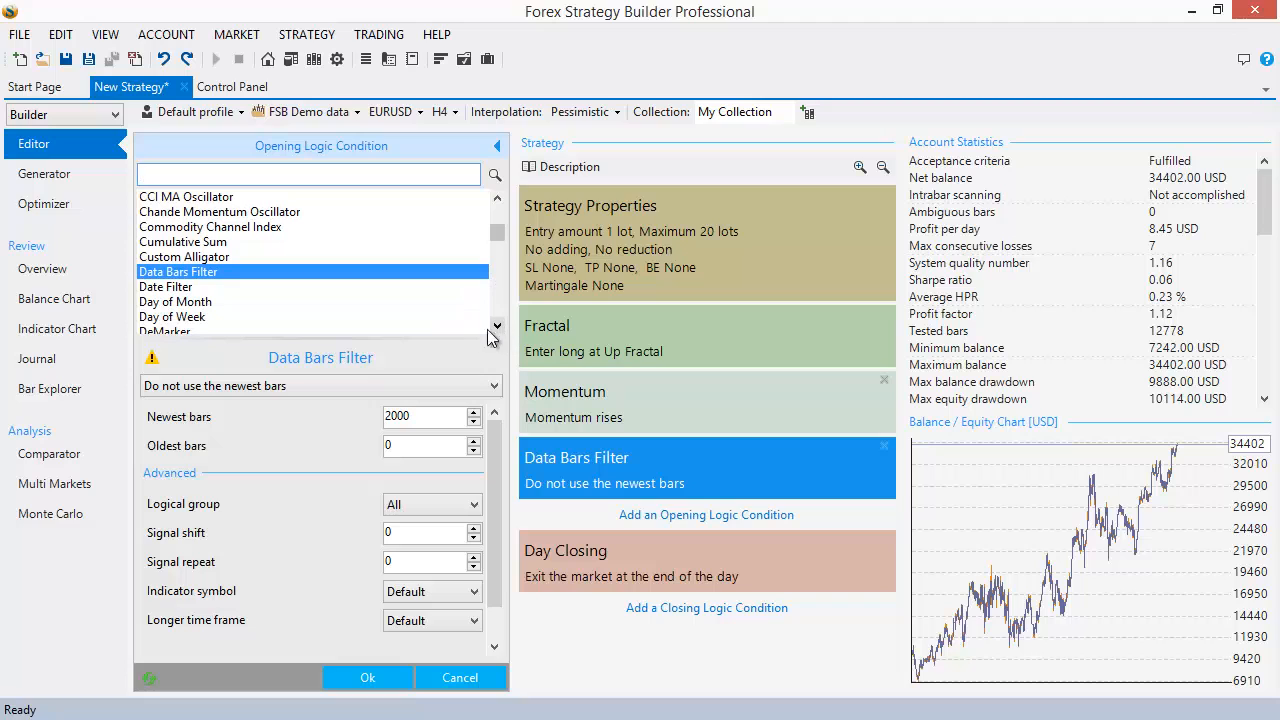
pyautogui.click(183, 289)
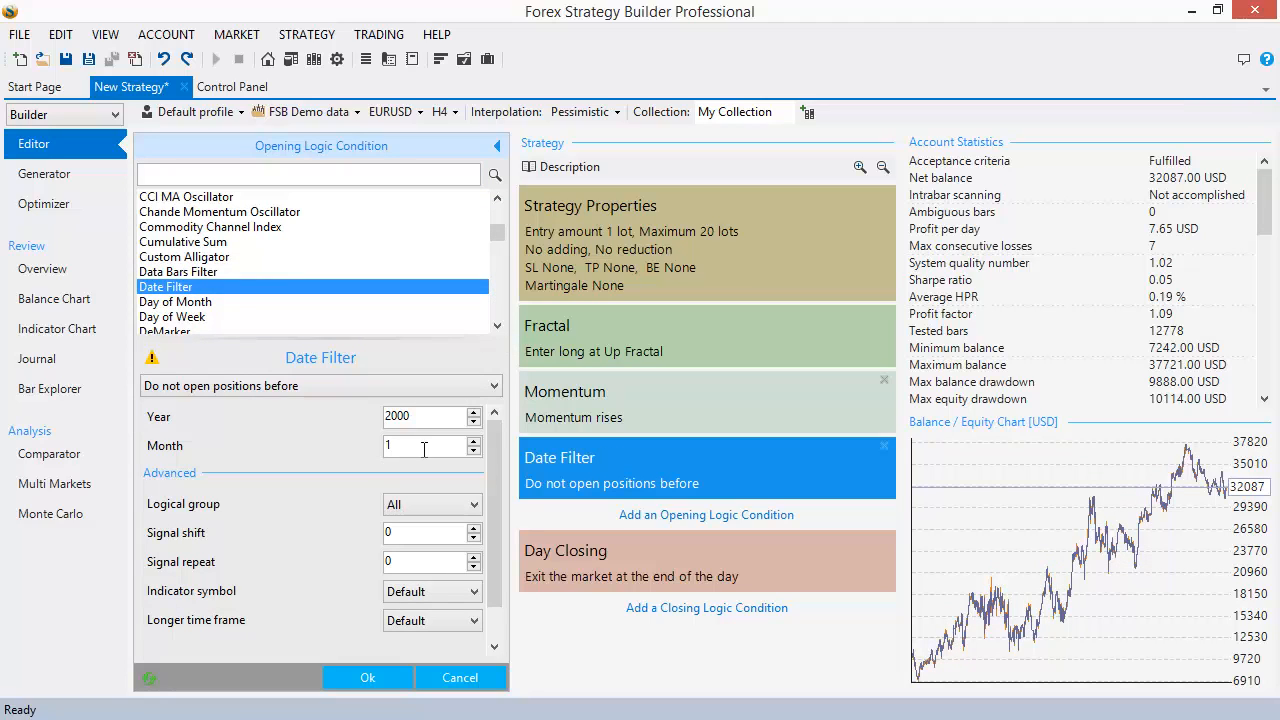
pyautogui.click(254, 392)
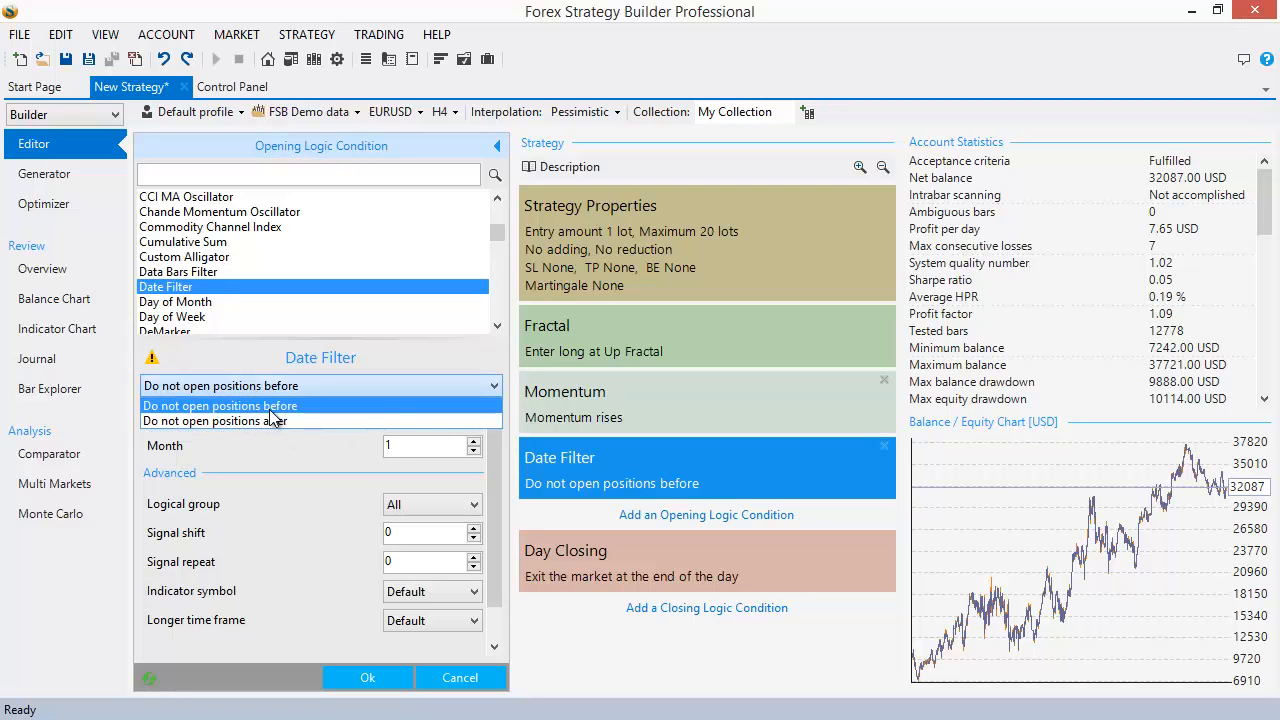
pyautogui.click(270, 410)
pyautogui.click(306, 390)
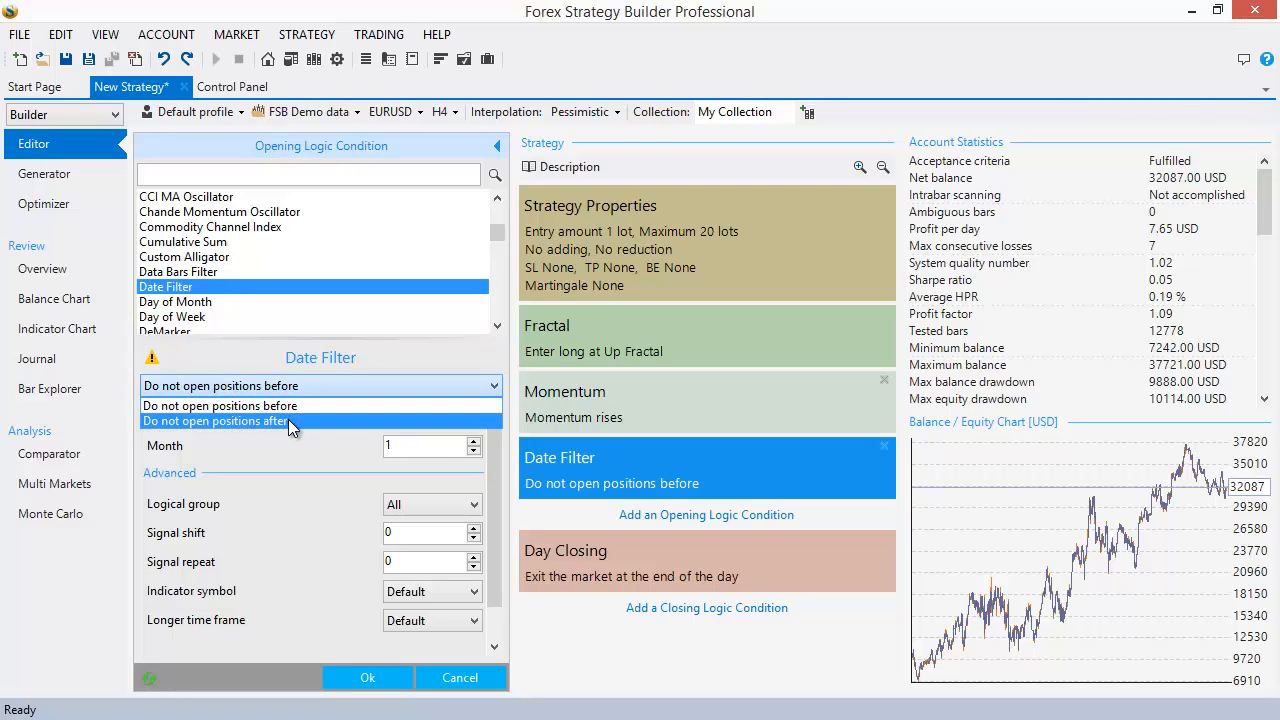
pyautogui.click(288, 420)
# Set the Date Filter cutoff to year 2014 and month 4
pyautogui.doubleClick(424, 418)
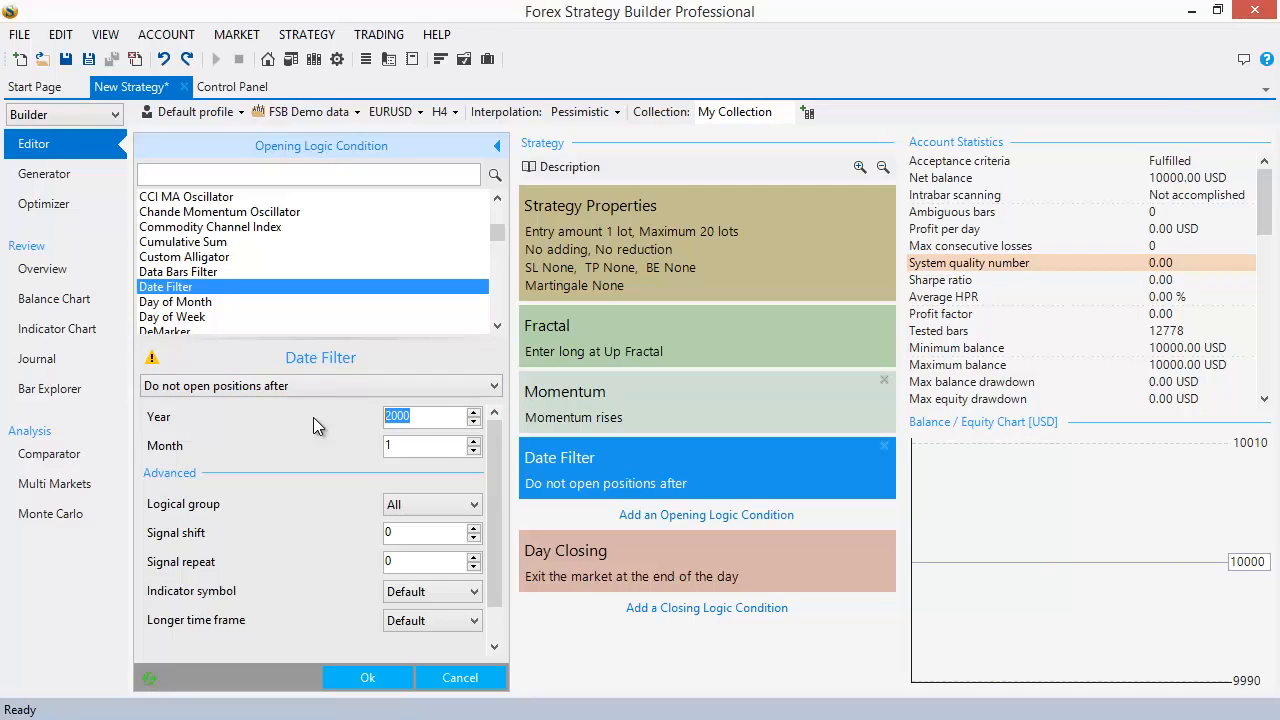
pyautogui.write('2014')
pyautogui.click(412, 455)
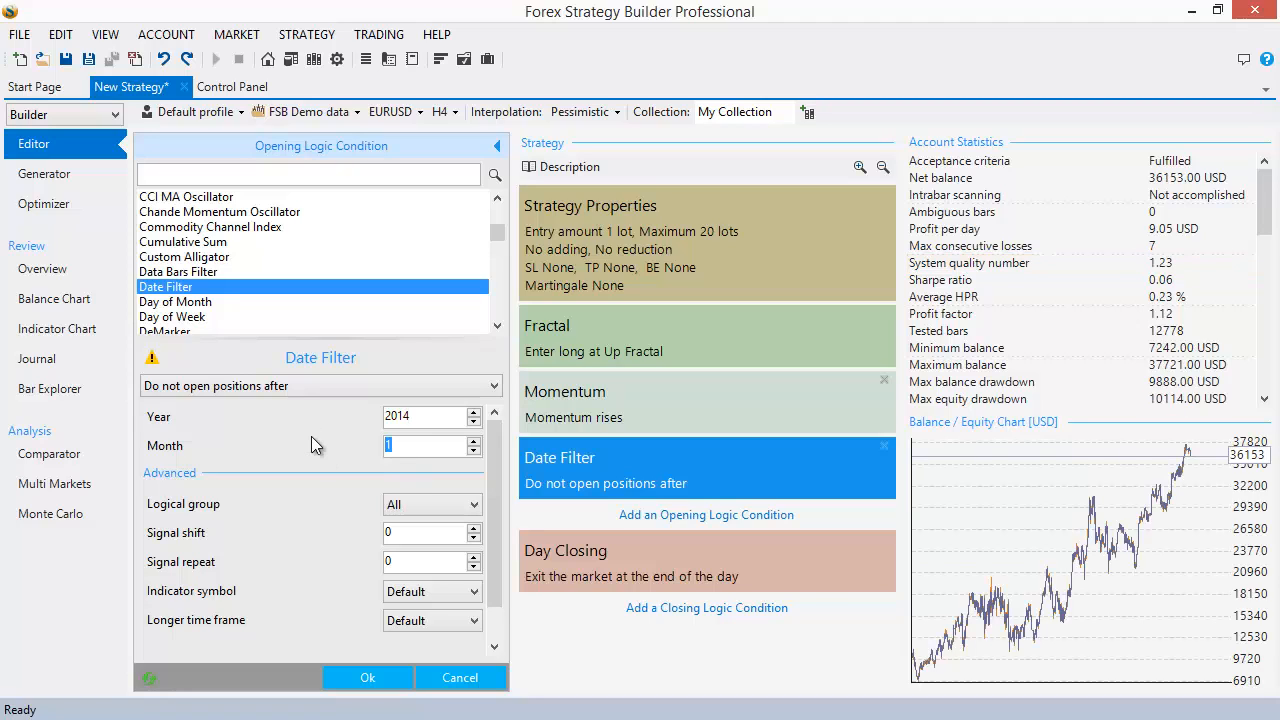
pyautogui.write('4')
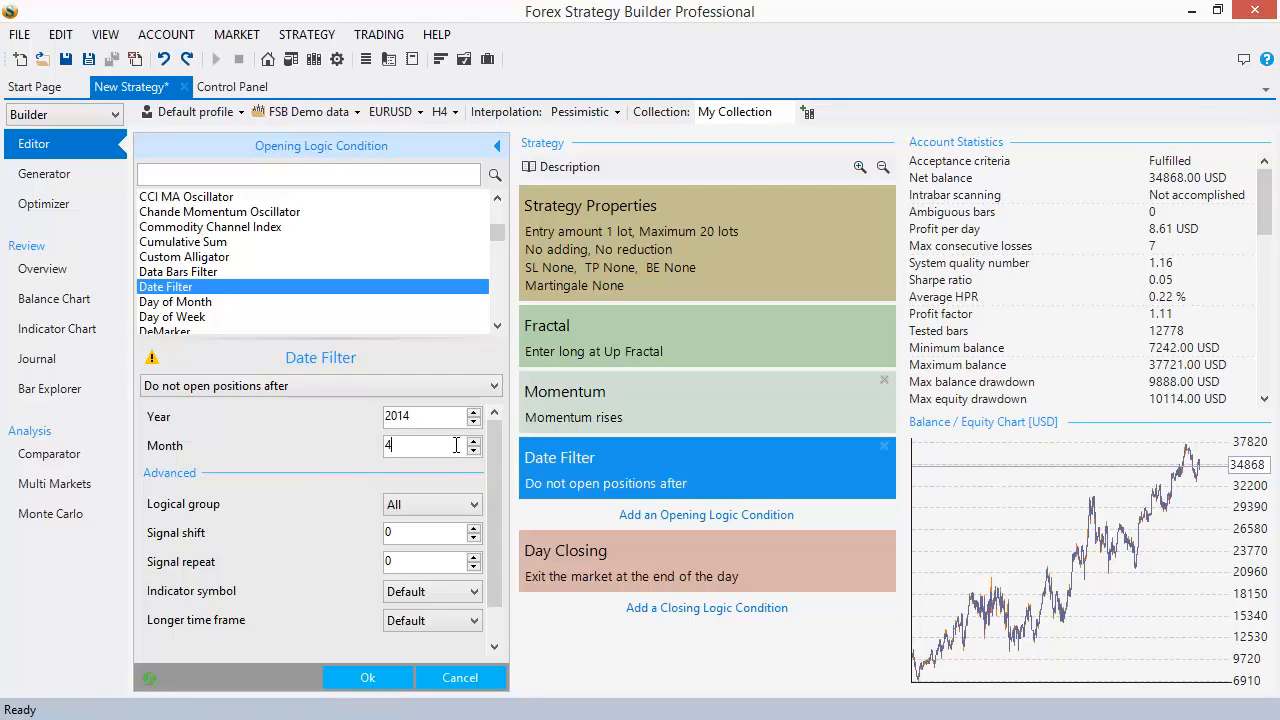
# Try other Date Filter cutoffs, varying the month to 11 and 1 and the year to 2013 and 2015
pyautogui.scroll(7, 450, 446)
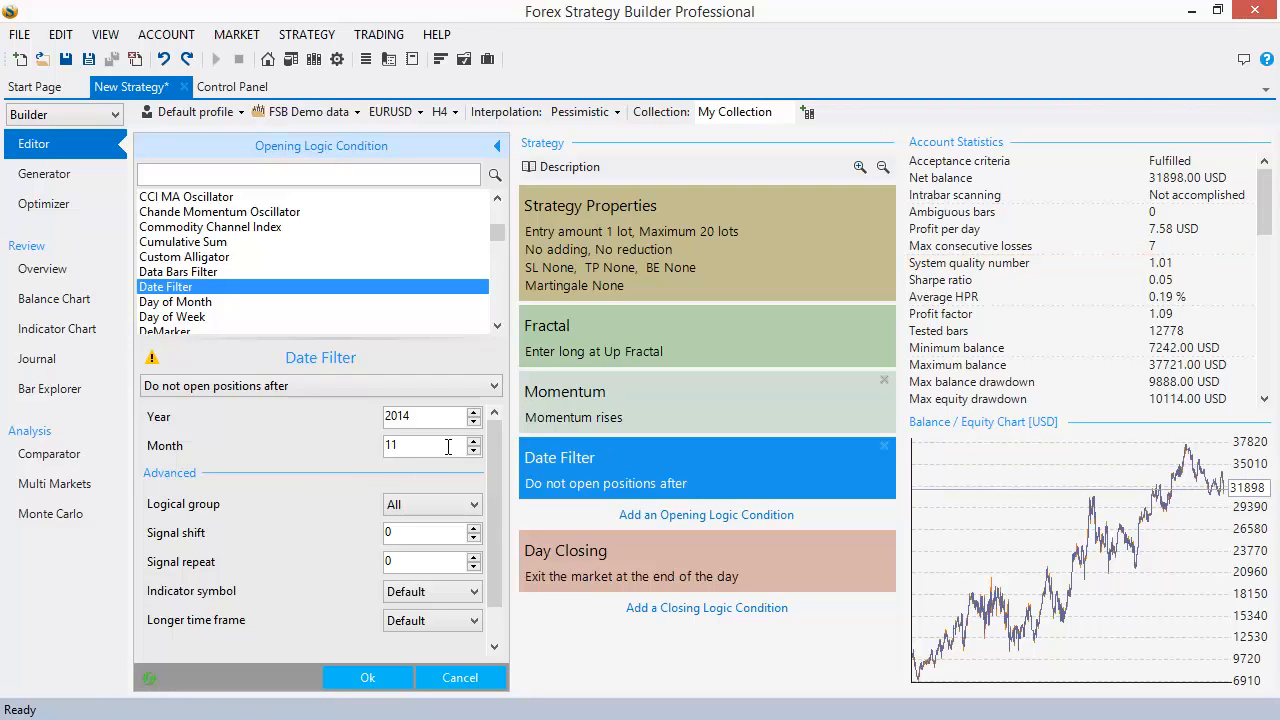
pyautogui.scroll(-10, 448, 446)
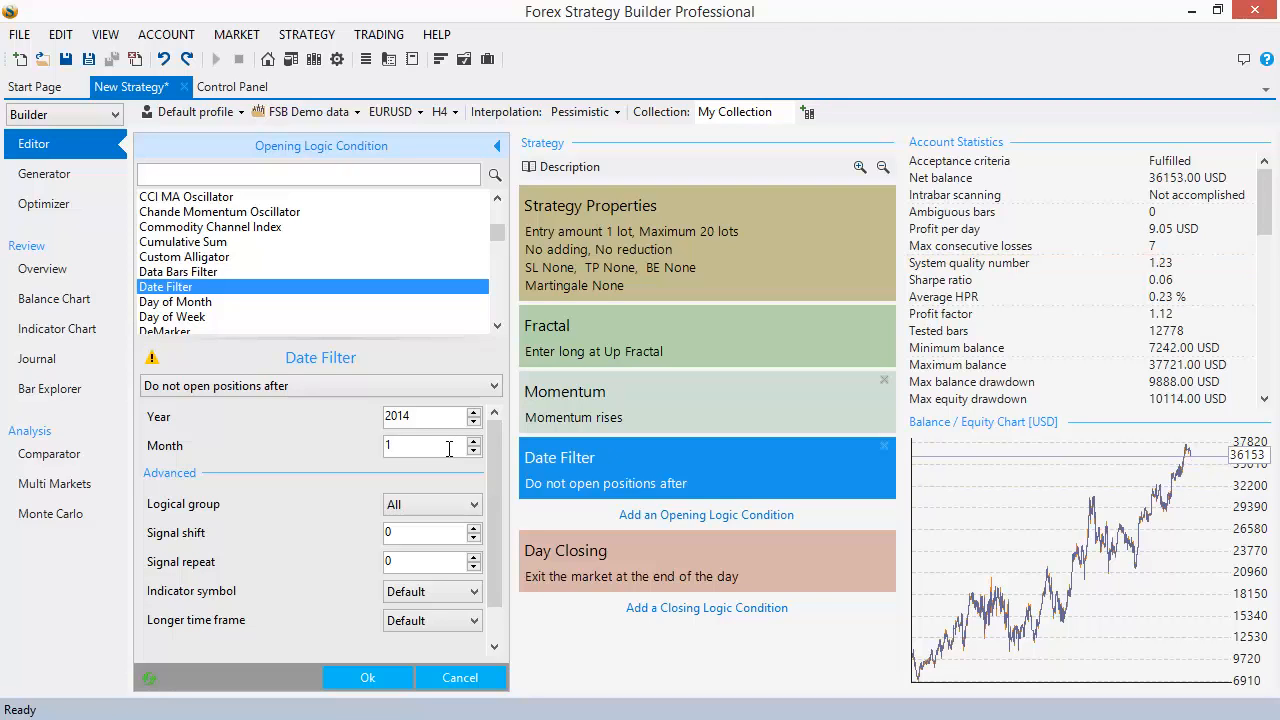
pyautogui.scroll(-2, 445, 418)
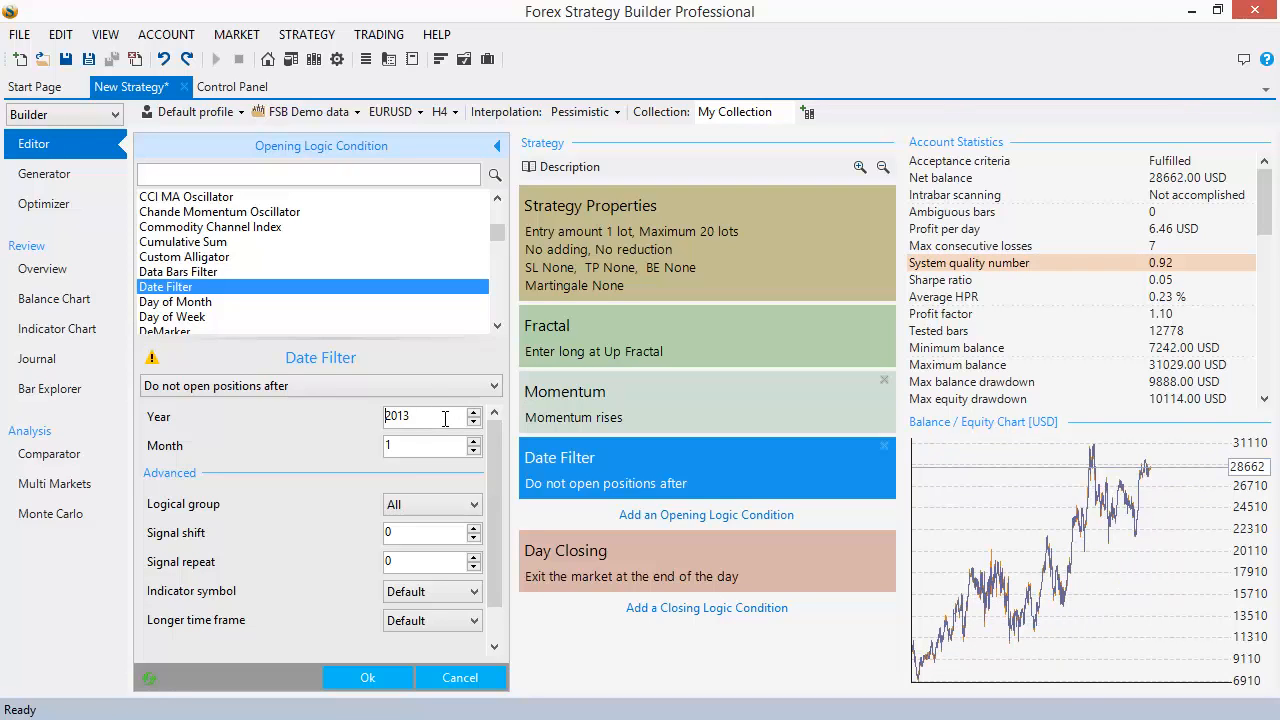
pyautogui.scroll(2, 445, 418)
pyautogui.scroll(2, 445, 418)
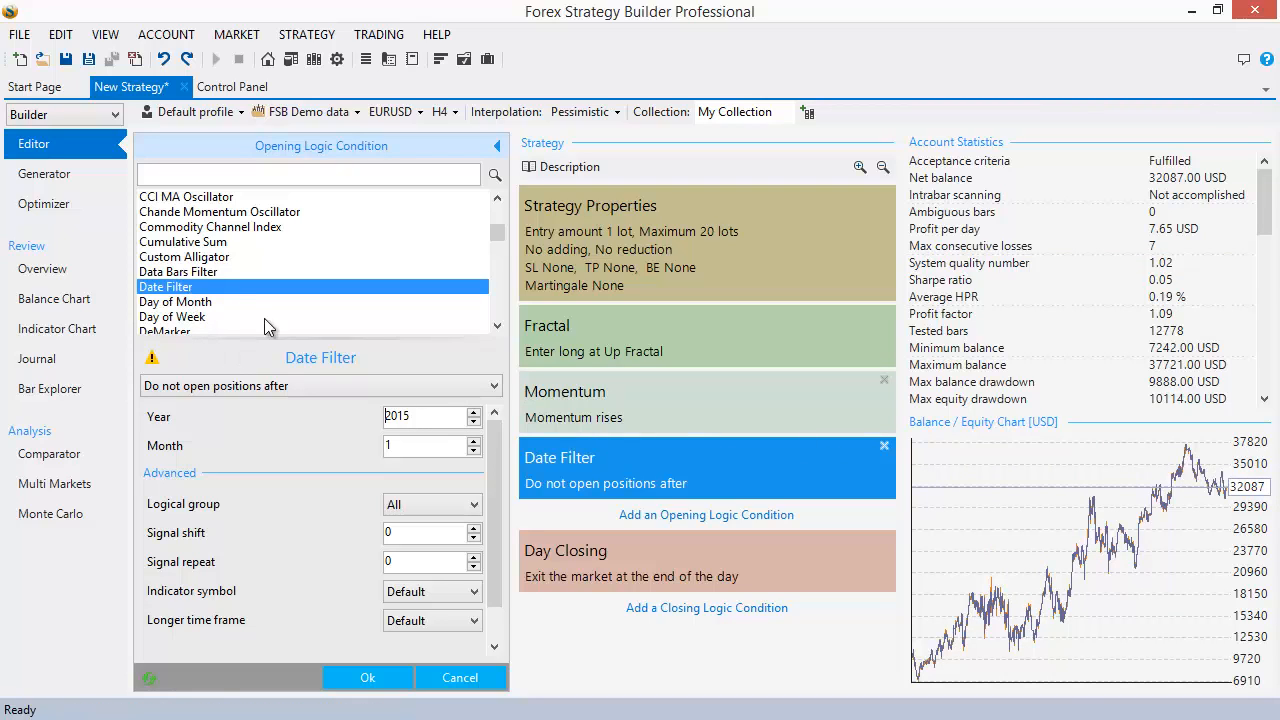
# Discard the Date Filter changes and remove the Data Bars Filter condition from the strategy
pyautogui.click(459, 677)
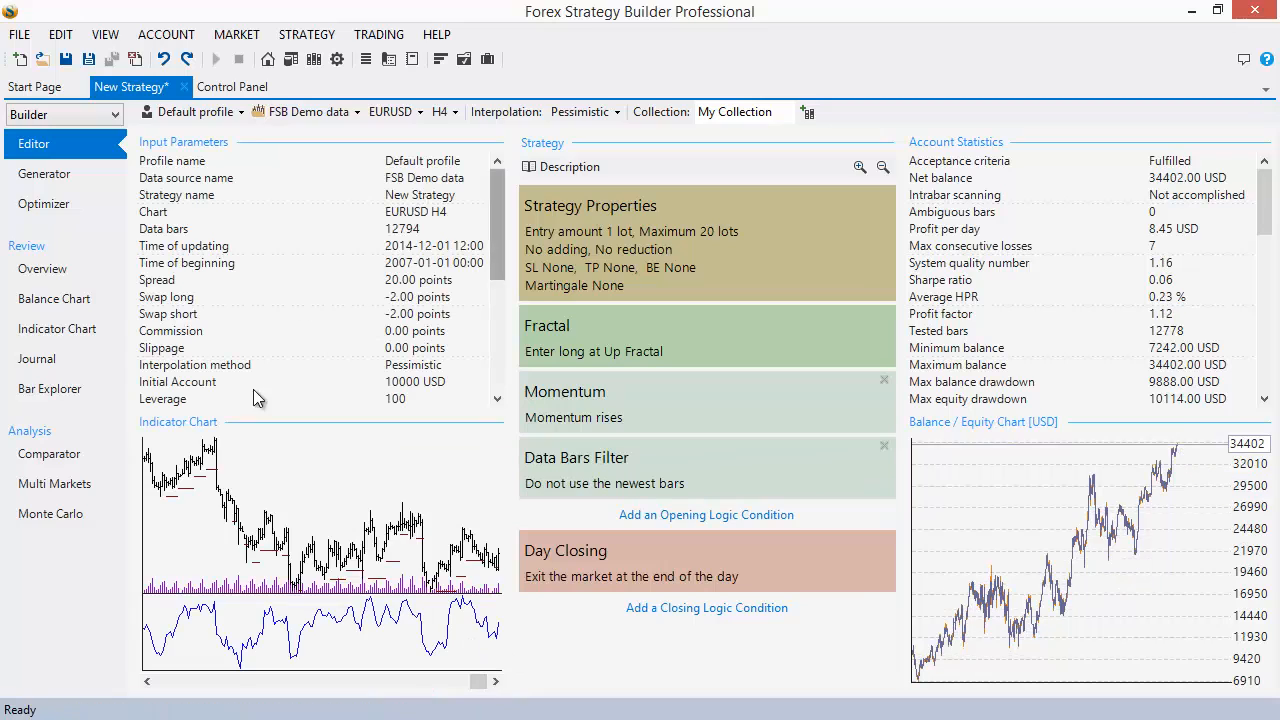
pyautogui.click(883, 447)
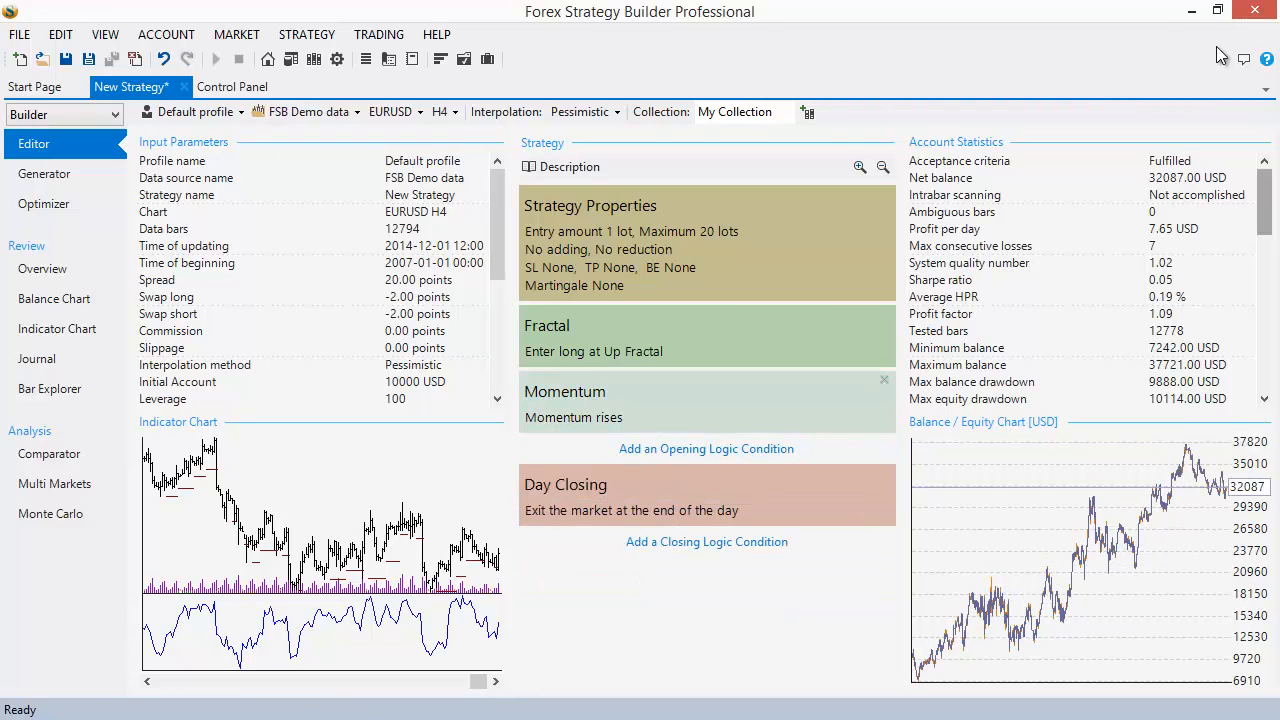
# Highlight the Day of Week entry in the Word notes, then return to Forex Strategy Builder
pyautogui.moveTo(664, 6); pyautogui.dragTo(862, 60)
pyautogui.click(266, 56)
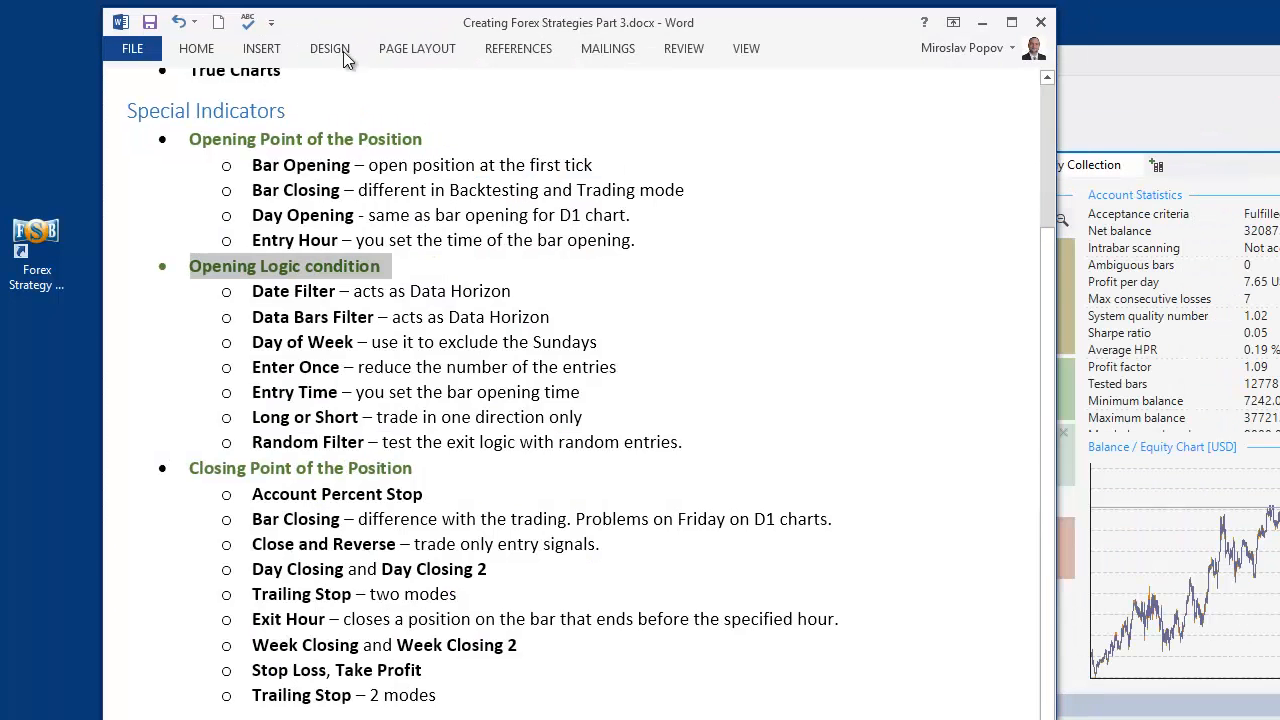
pyautogui.moveTo(252, 342); pyautogui.dragTo(353, 342)
pyautogui.click(1104, 64)
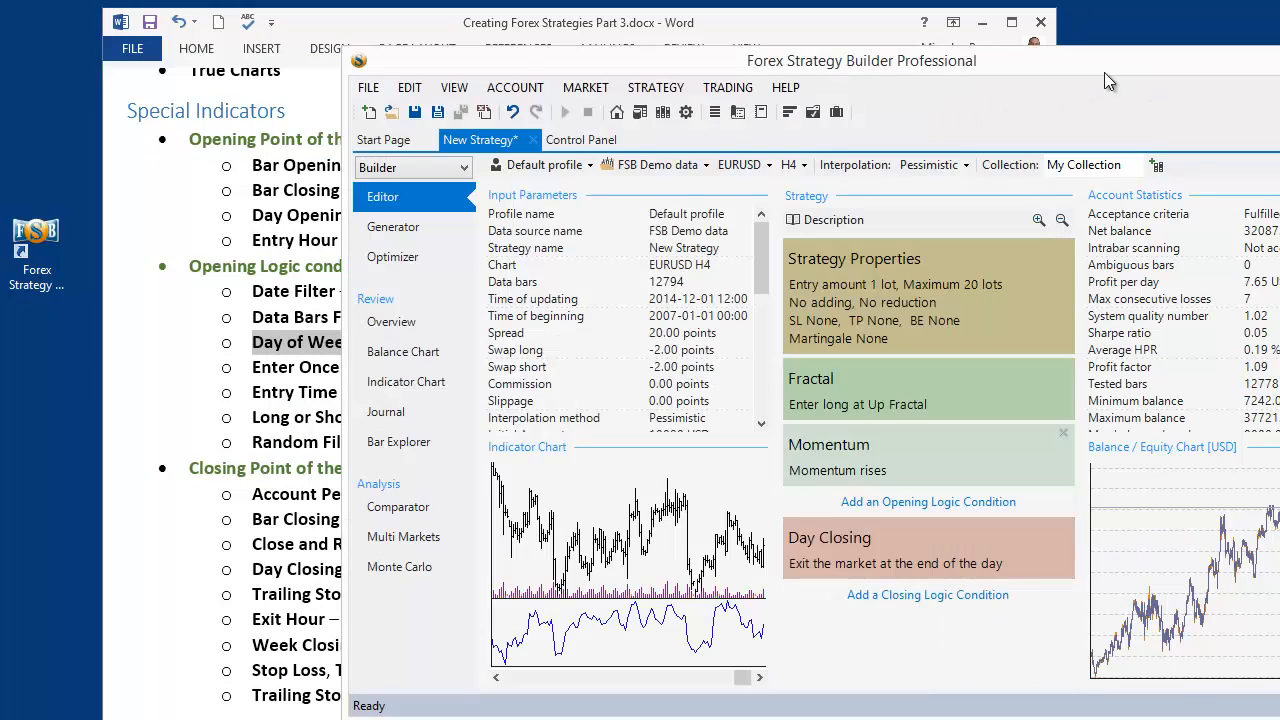
pyautogui.doubleClick(1104, 64)
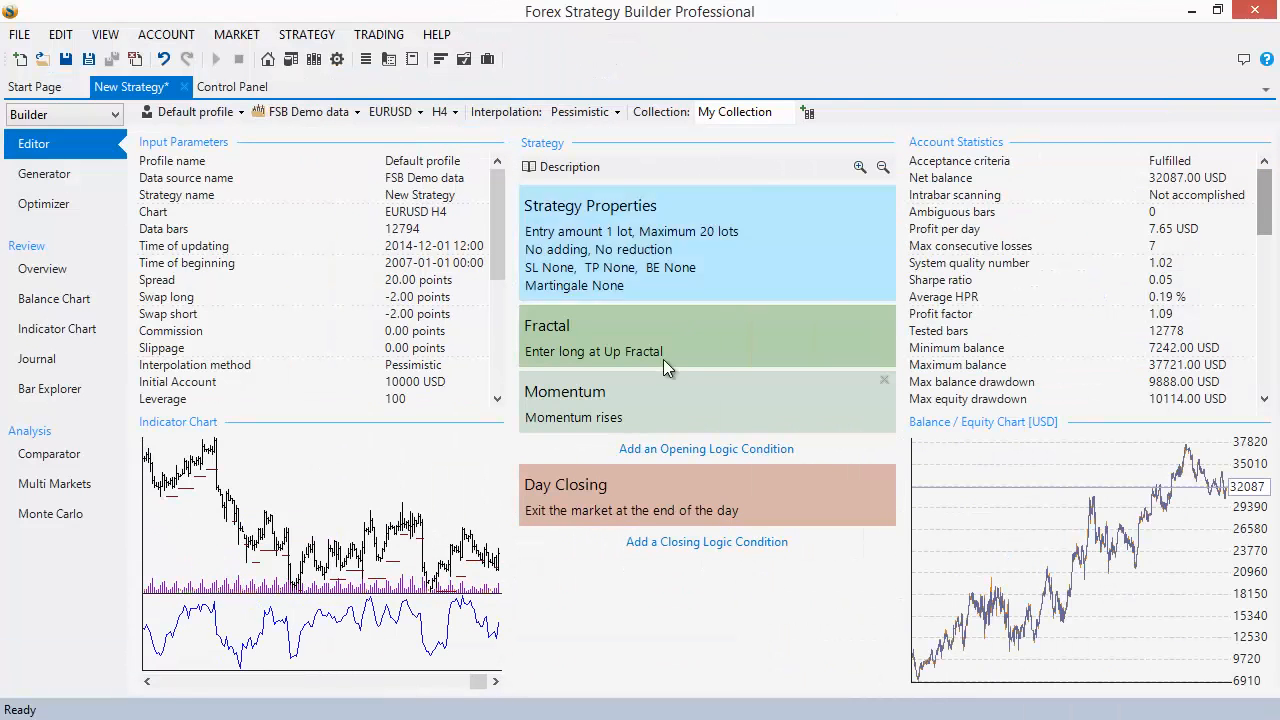
# Add a Day of Week opening logic condition and enlarge its parameter area
pyautogui.click(673, 448)
pyautogui.write('day')
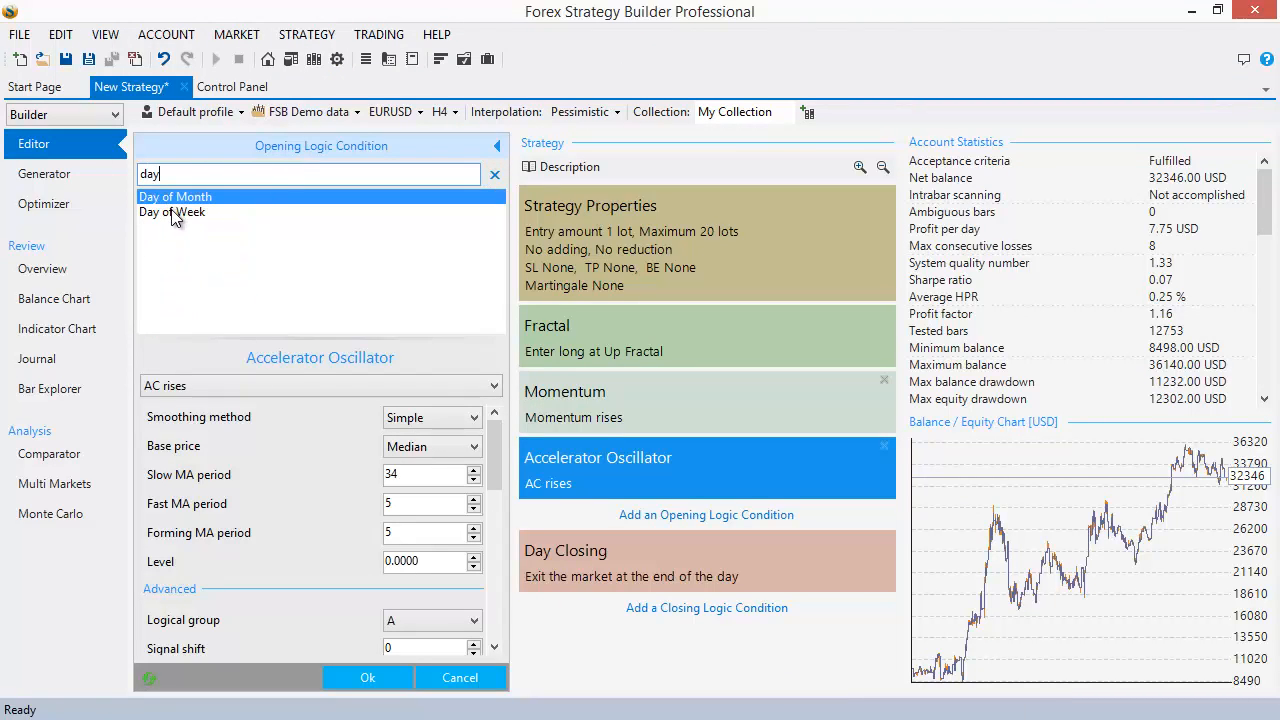
pyautogui.click(174, 213)
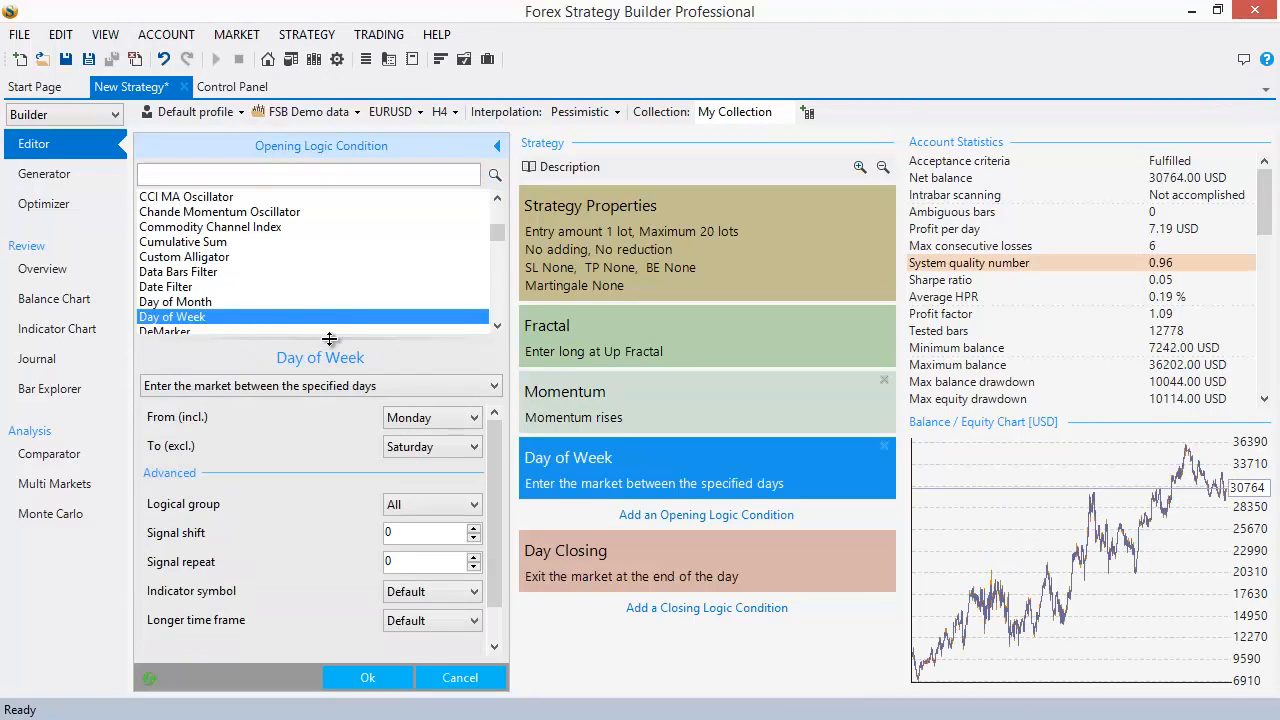
pyautogui.moveTo(329, 337); pyautogui.dragTo(330, 262)
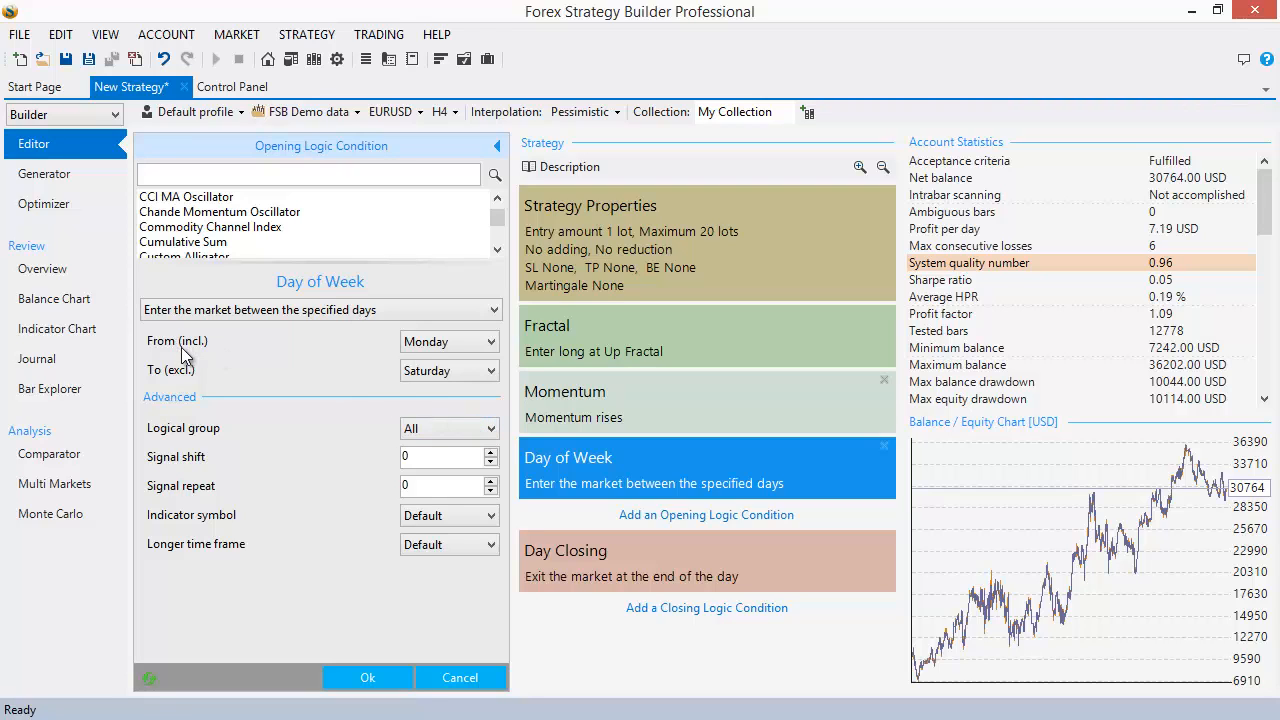
# Set the Day of Week entry period from Monday inclusive to Wednesday exclusive and accept the condition
pyautogui.click(450, 343)
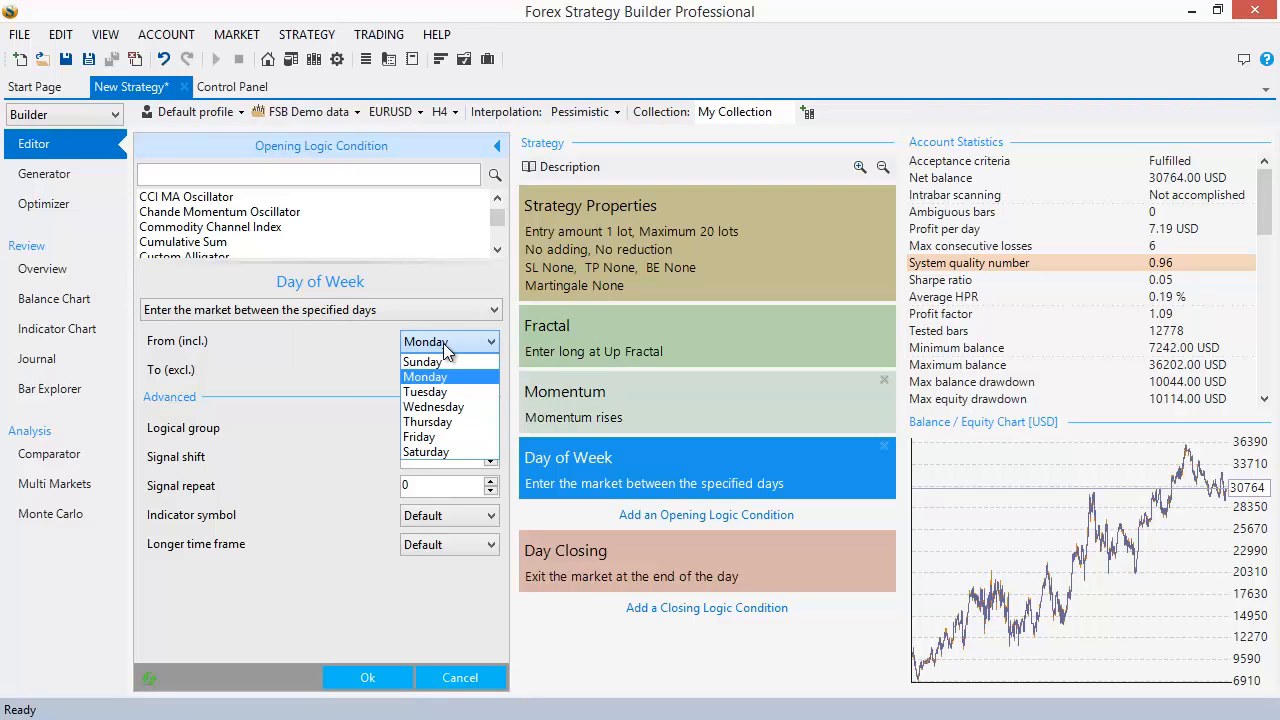
pyautogui.click(446, 378)
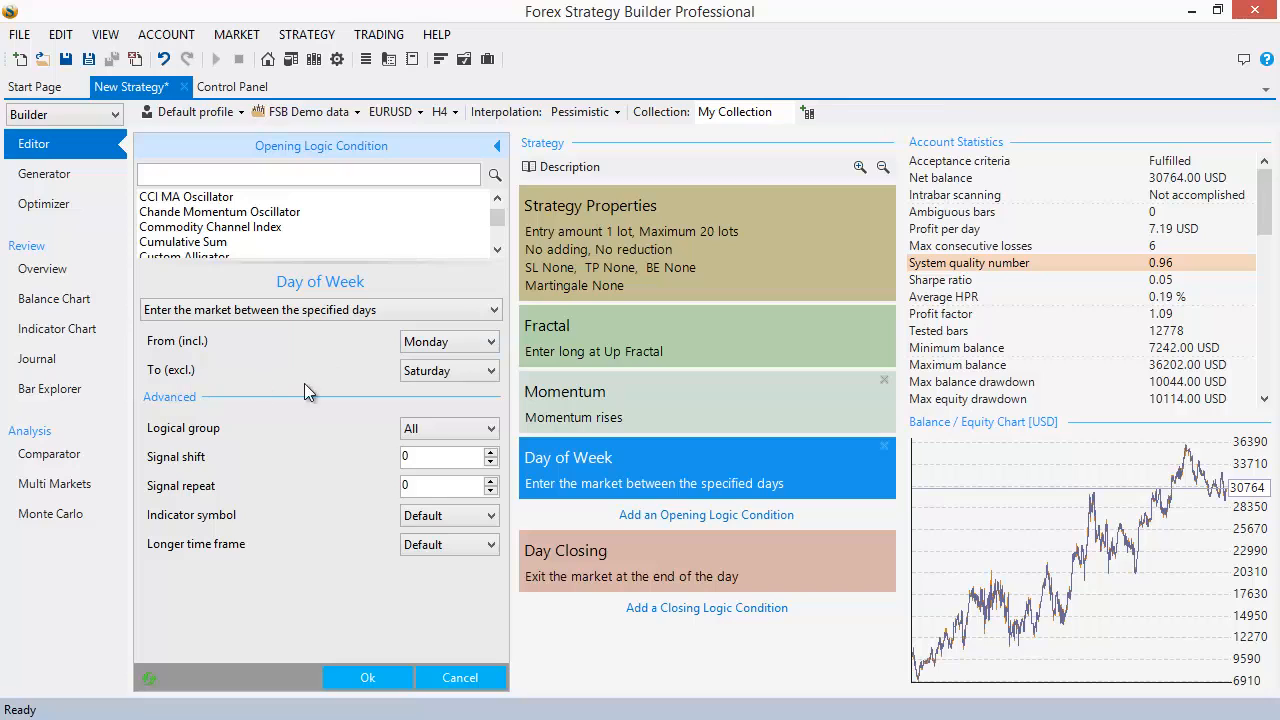
pyautogui.click(458, 379)
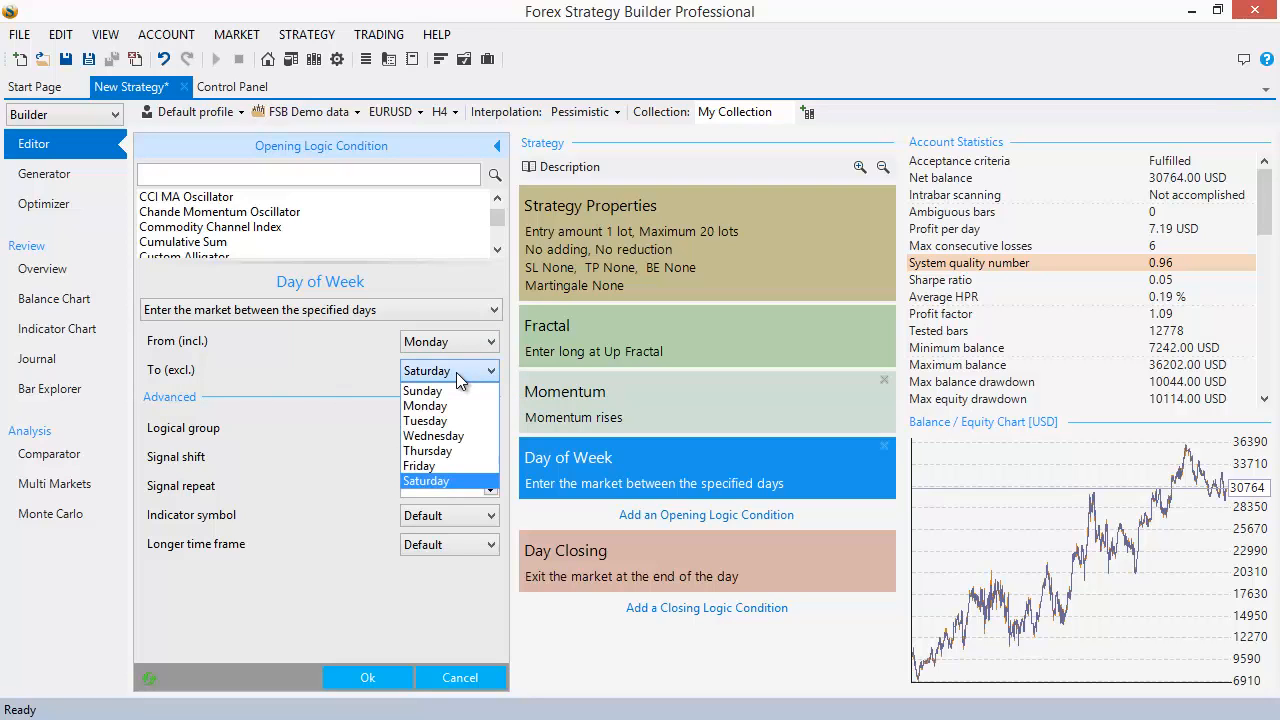
pyautogui.click(457, 437)
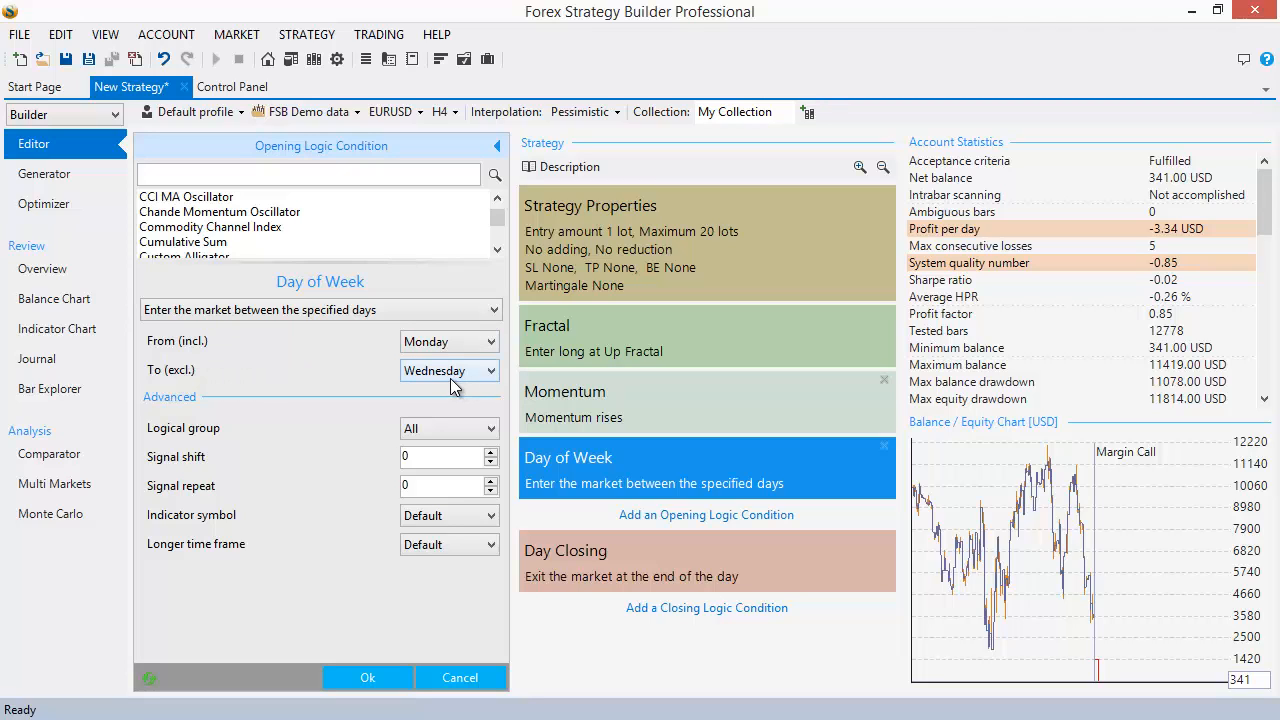
pyautogui.click(363, 677)
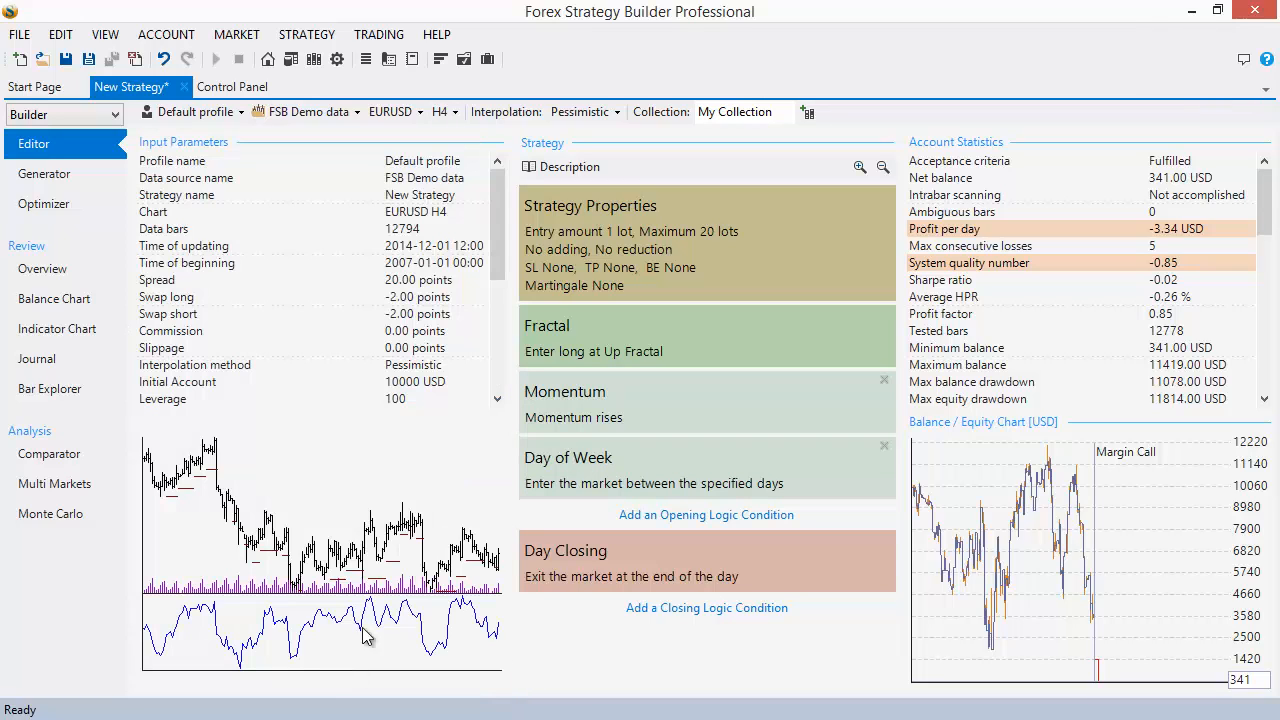
# Switch the EURUSD chart period to D1 and remove the Momentum condition from the strategy
pyautogui.click(445, 111)
pyautogui.click(478, 266)
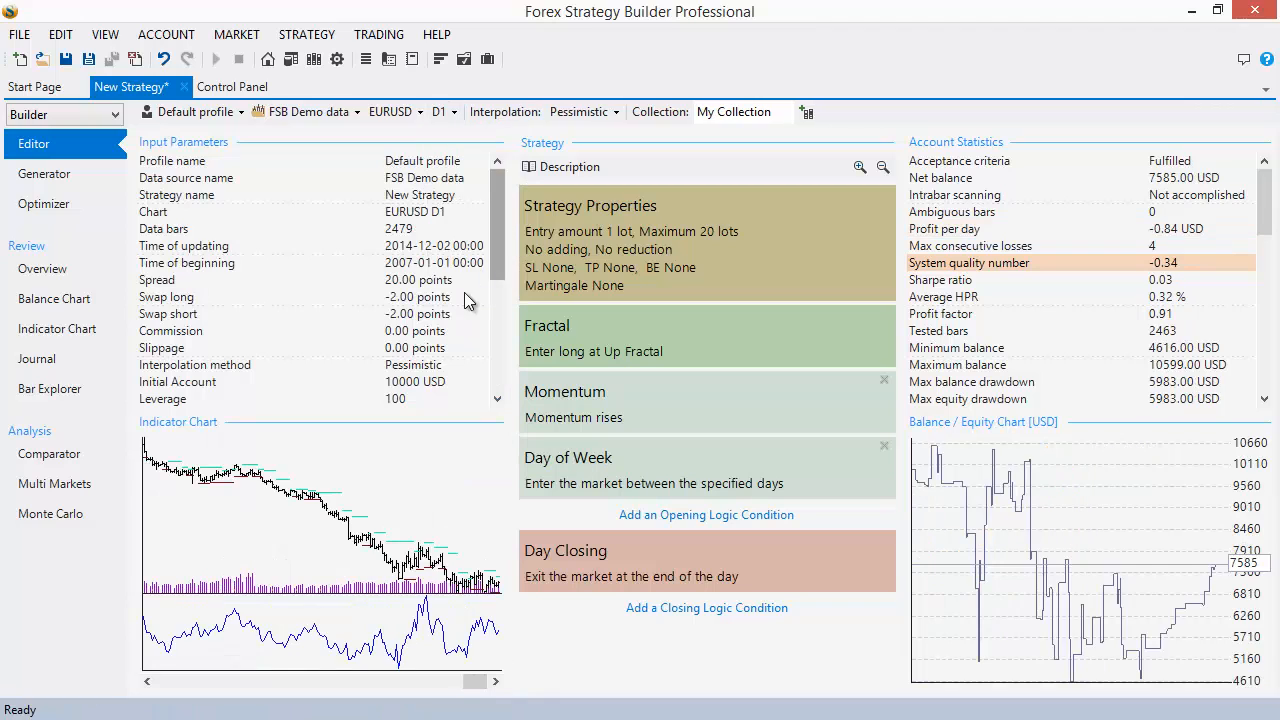
pyautogui.click(883, 380)
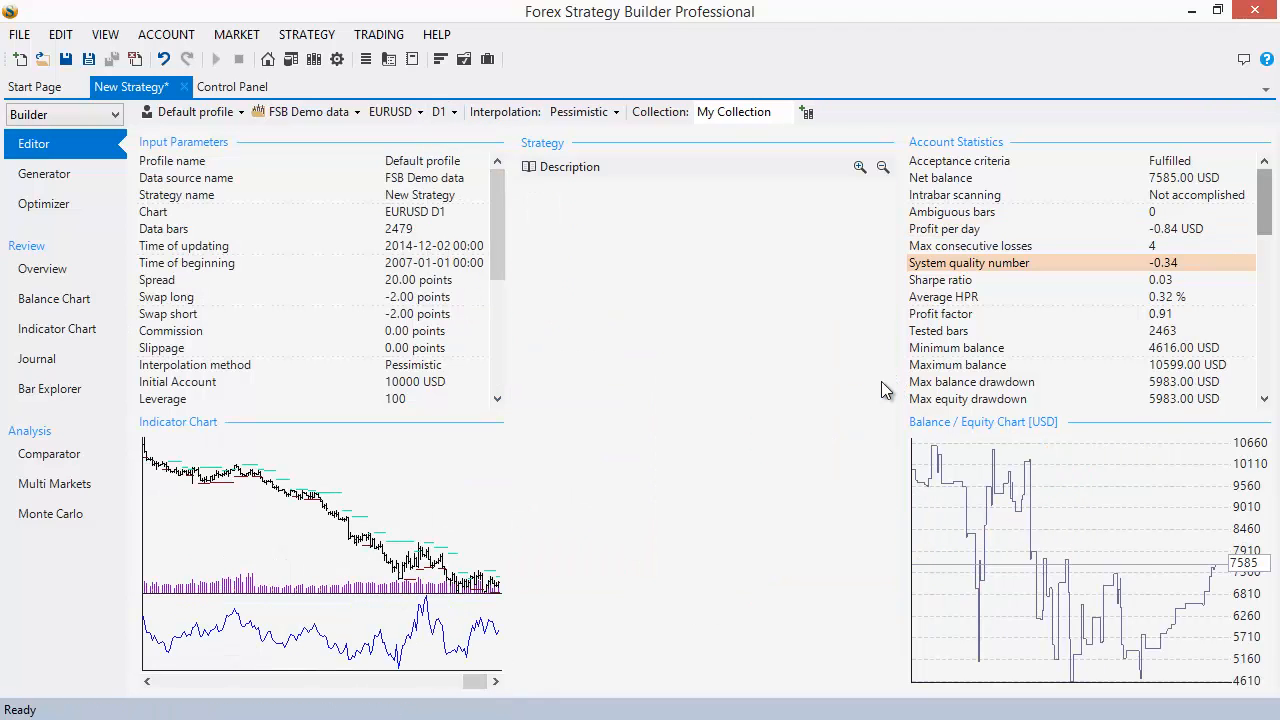
# Replace the Fractal opening point of the position with Bar Opening
pyautogui.click(667, 327)
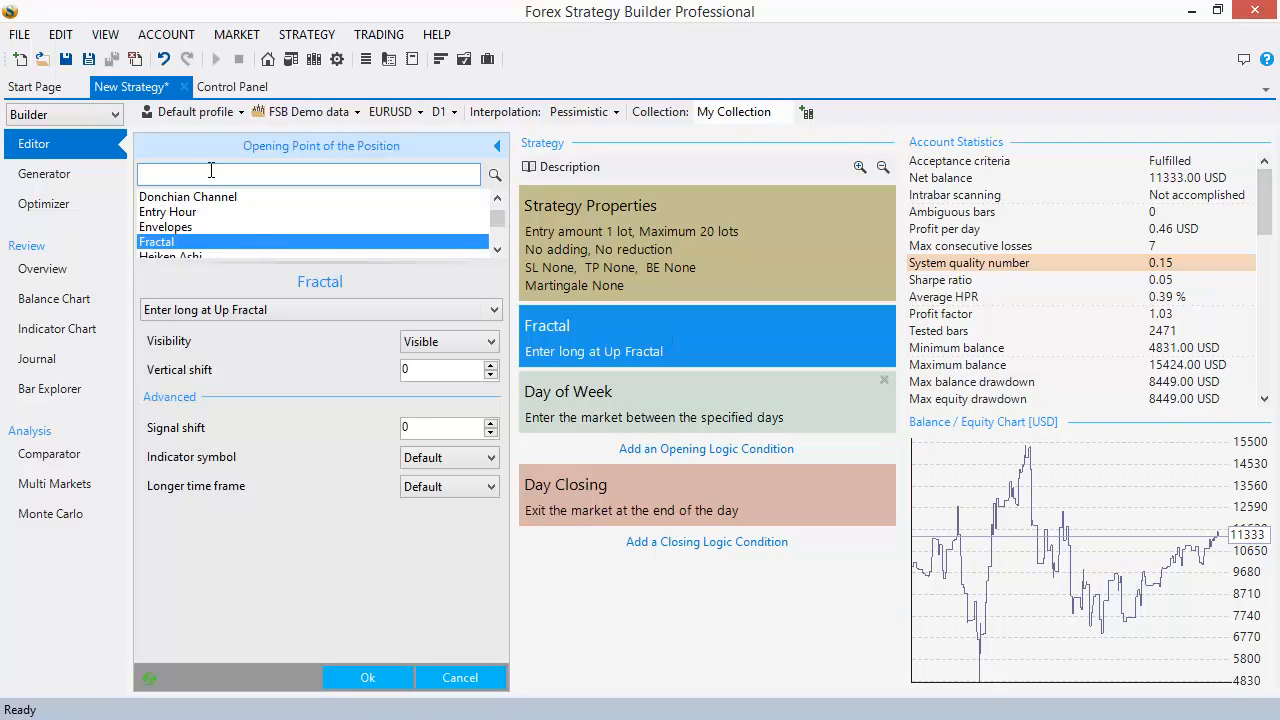
pyautogui.write('bar')
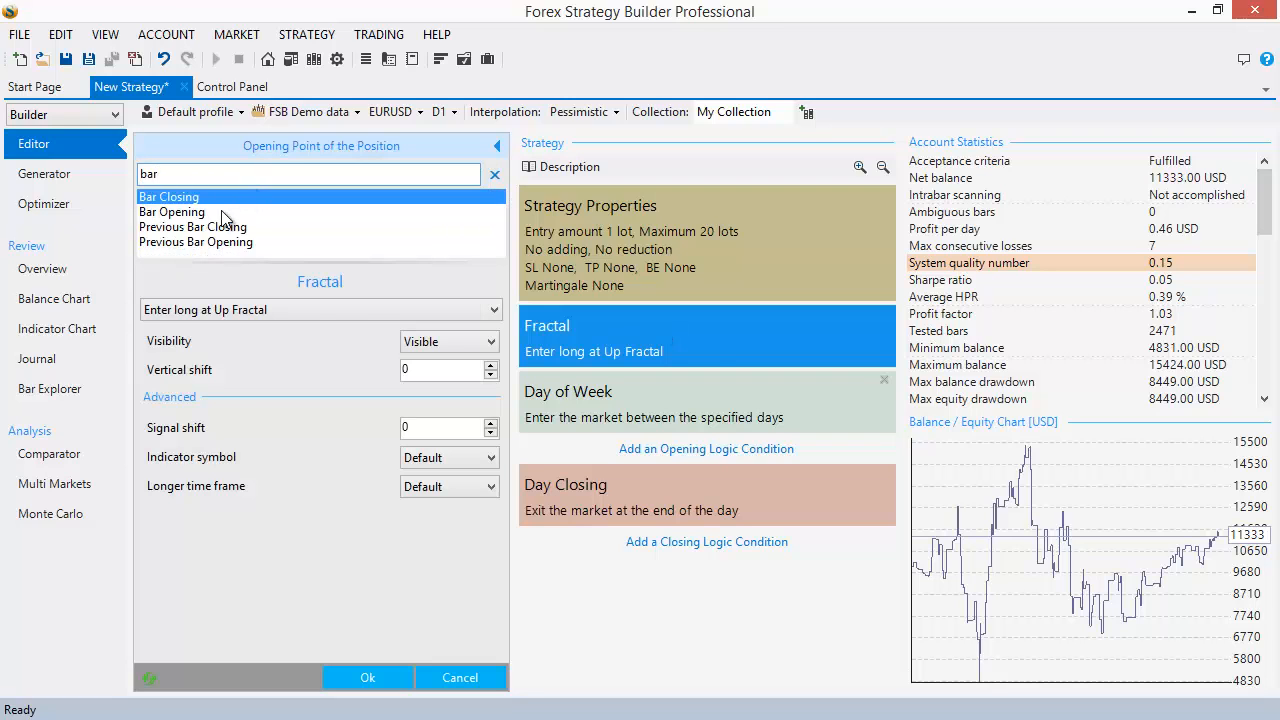
pyautogui.click(222, 212)
pyautogui.click(368, 680)
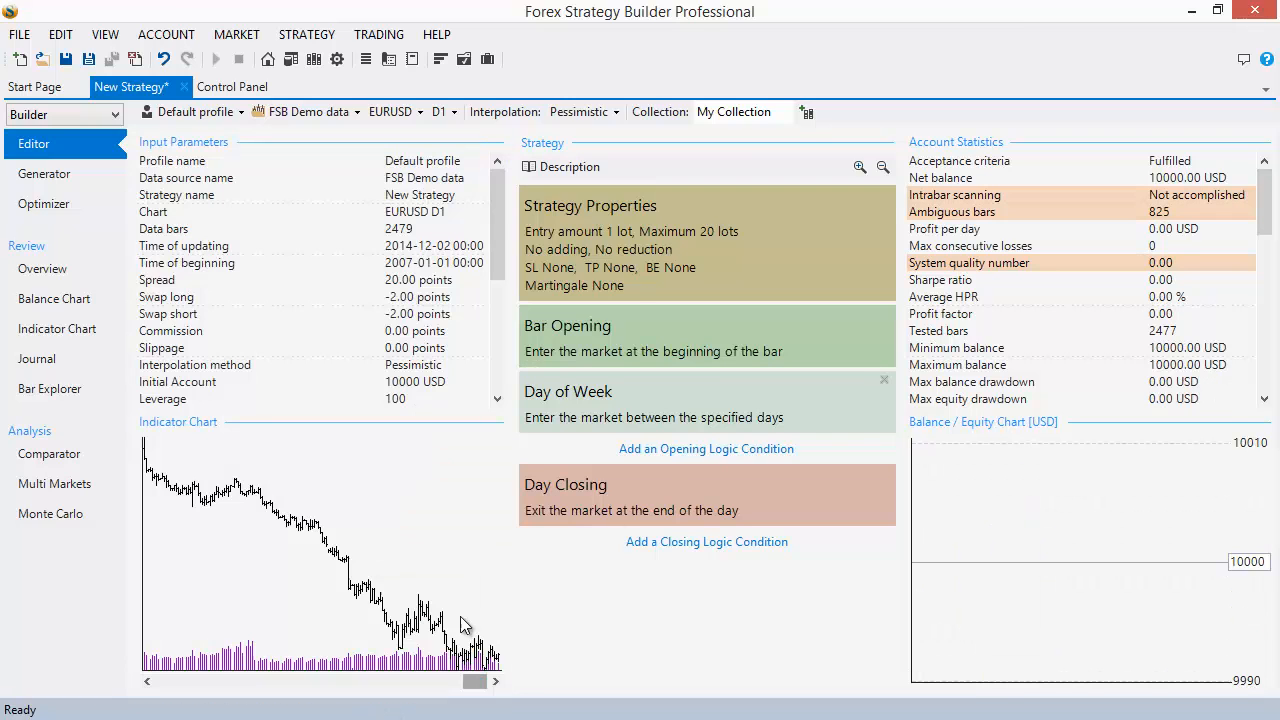
# Add a Momentum opening logic condition with the "Momentum rises" rule below the Day of Week condition
pyautogui.click(675, 448)
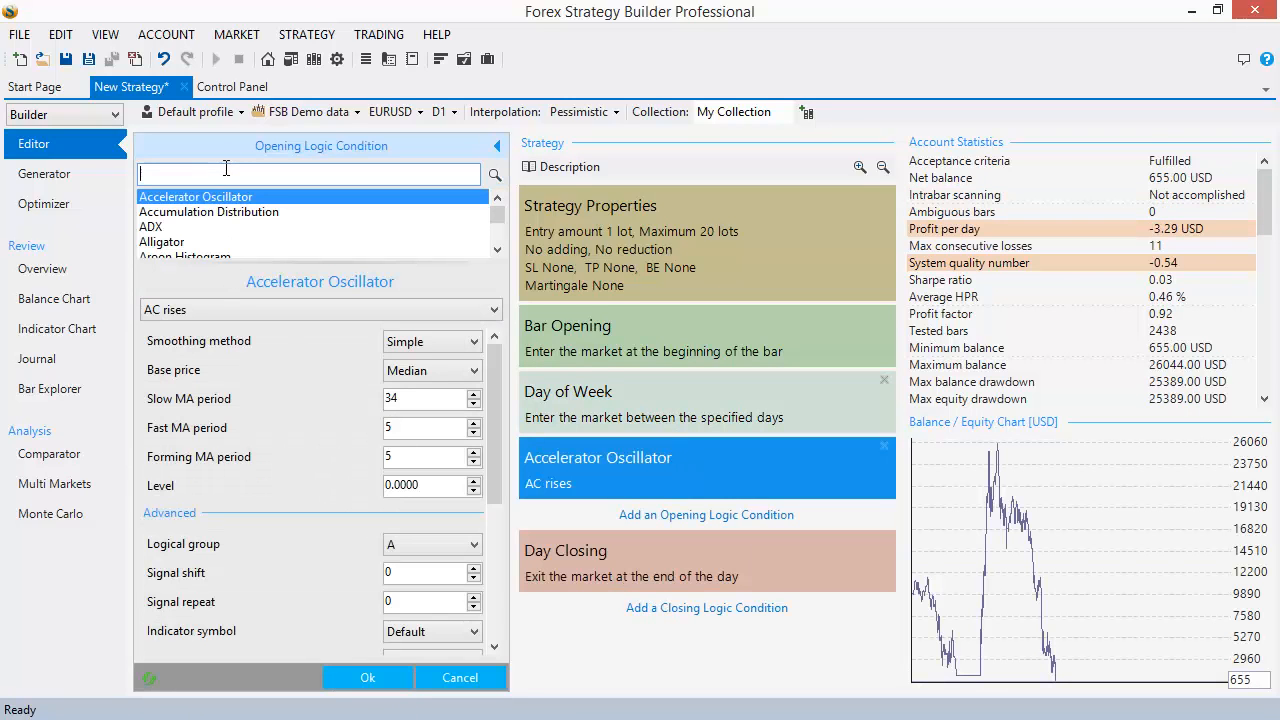
pyautogui.write('mo')
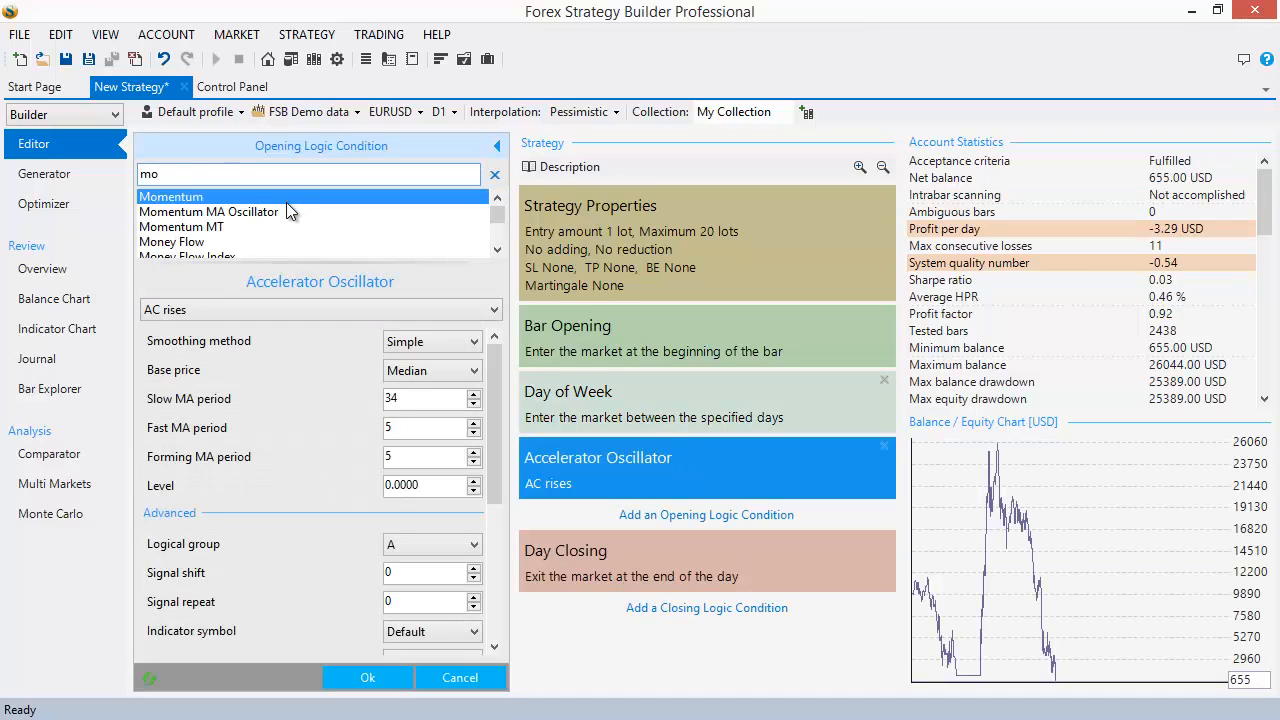
pyautogui.click(319, 196)
pyautogui.click(368, 678)
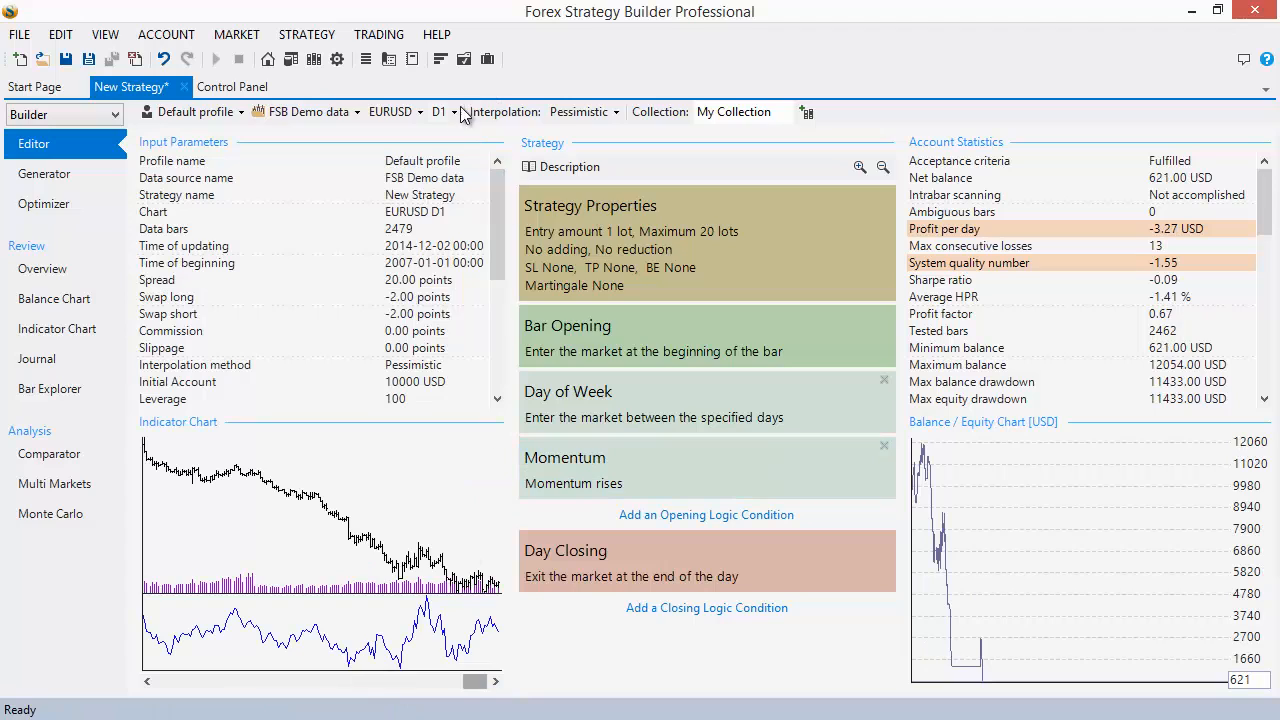
# Review the Day of Week entry period, keep Monday as the inclusive start day, and accept the condition
pyautogui.click(590, 414)
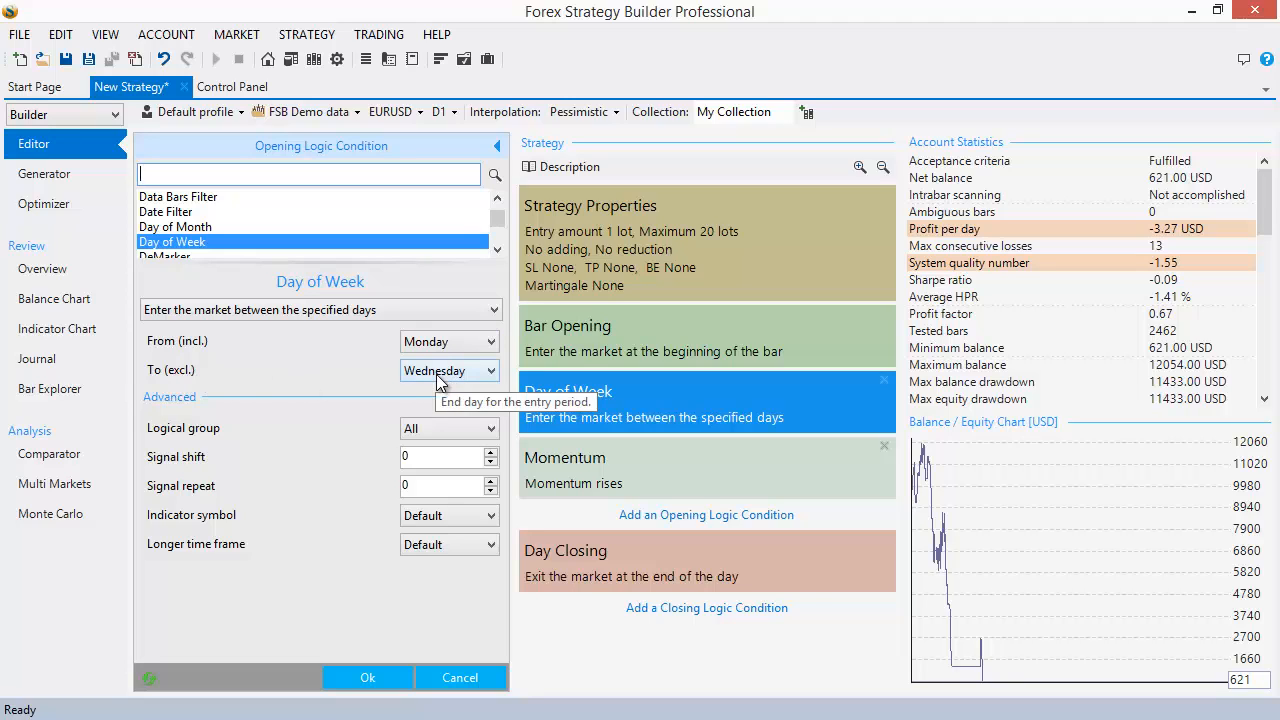
pyautogui.click(441, 342)
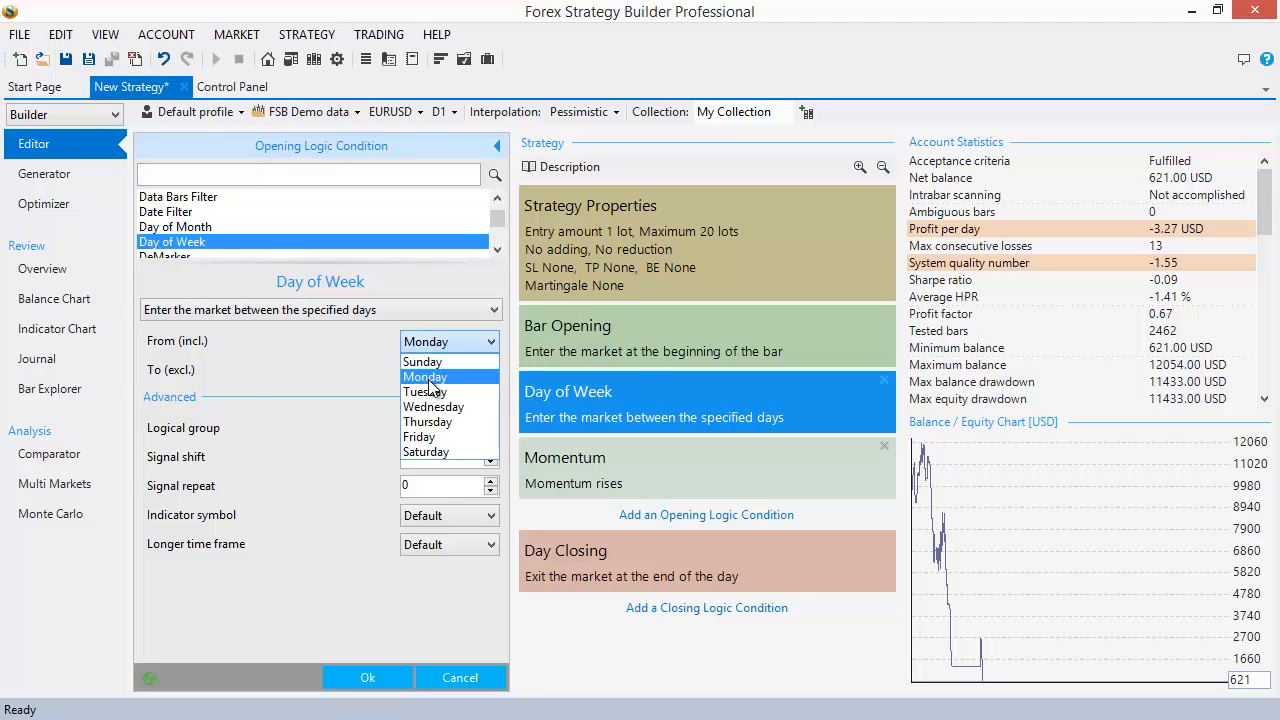
pyautogui.click(440, 378)
pyautogui.click(388, 678)
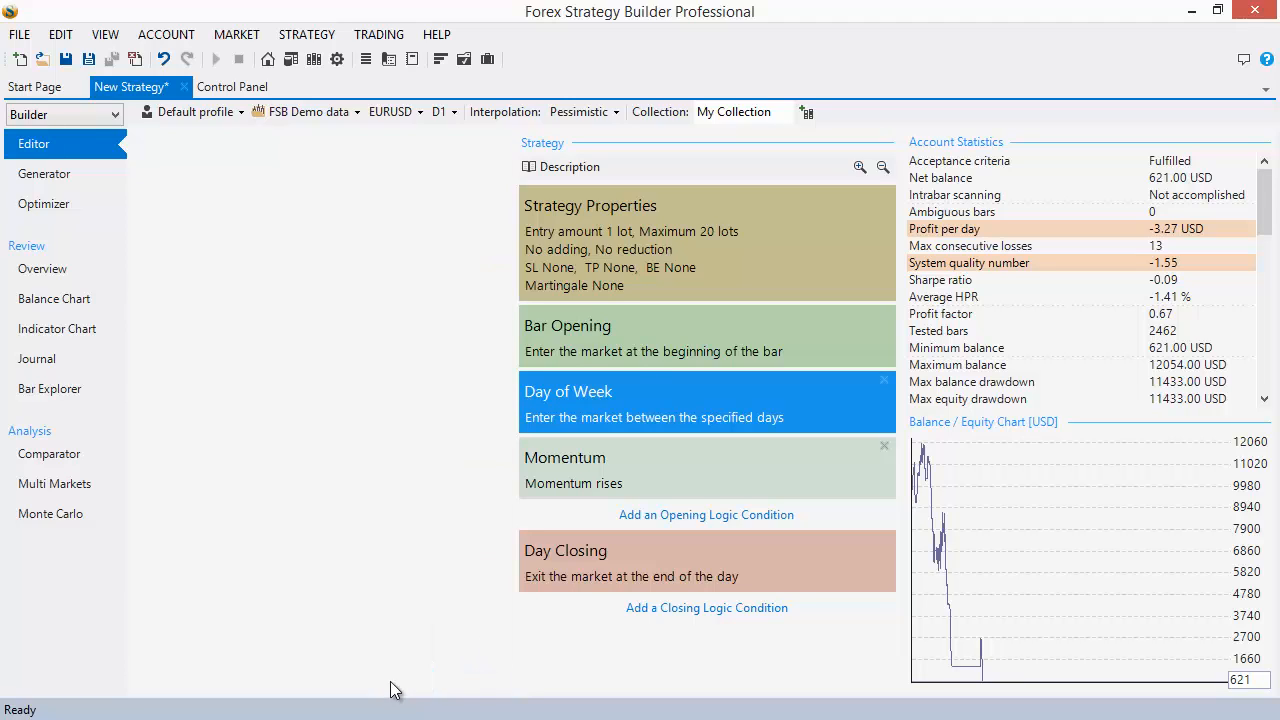
# Examine the June 2007 trade entries and exits on the full-size Indicator Chart, and return to the strategy editor
pyautogui.moveTo(453, 486); pyautogui.dragTo(836, 630)
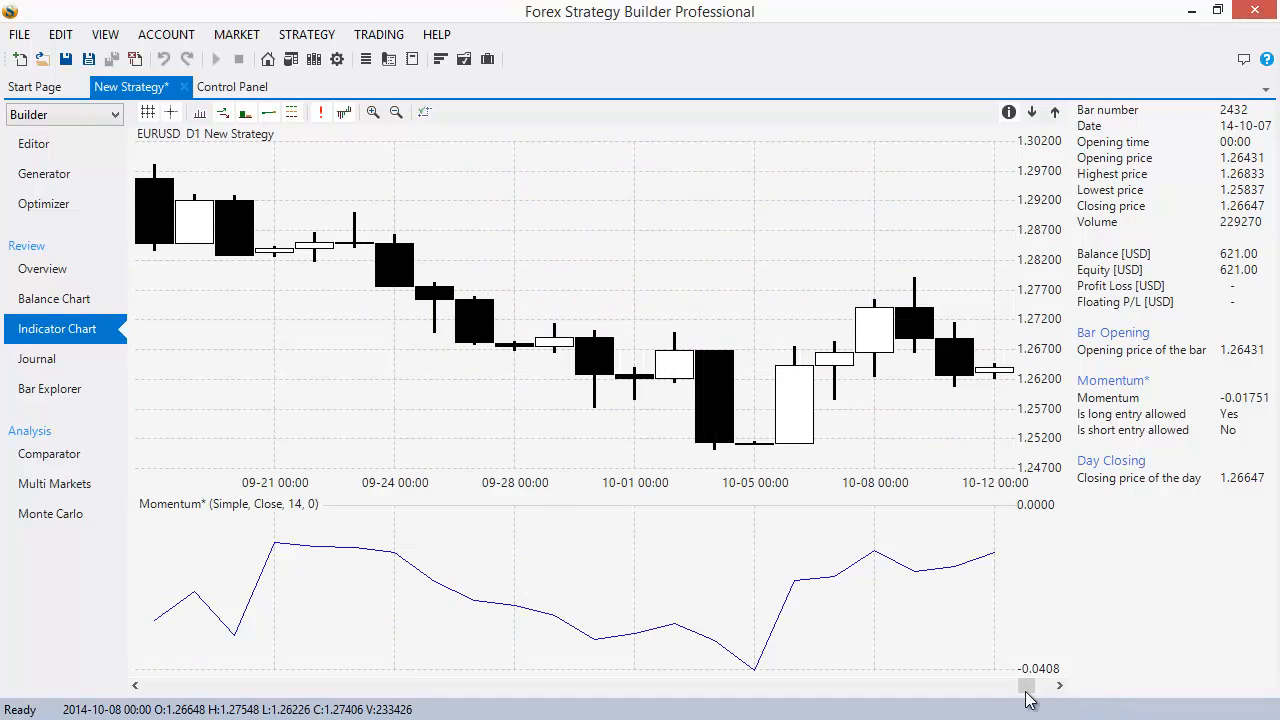
pyautogui.moveTo(1026, 688); pyautogui.dragTo(195, 652)
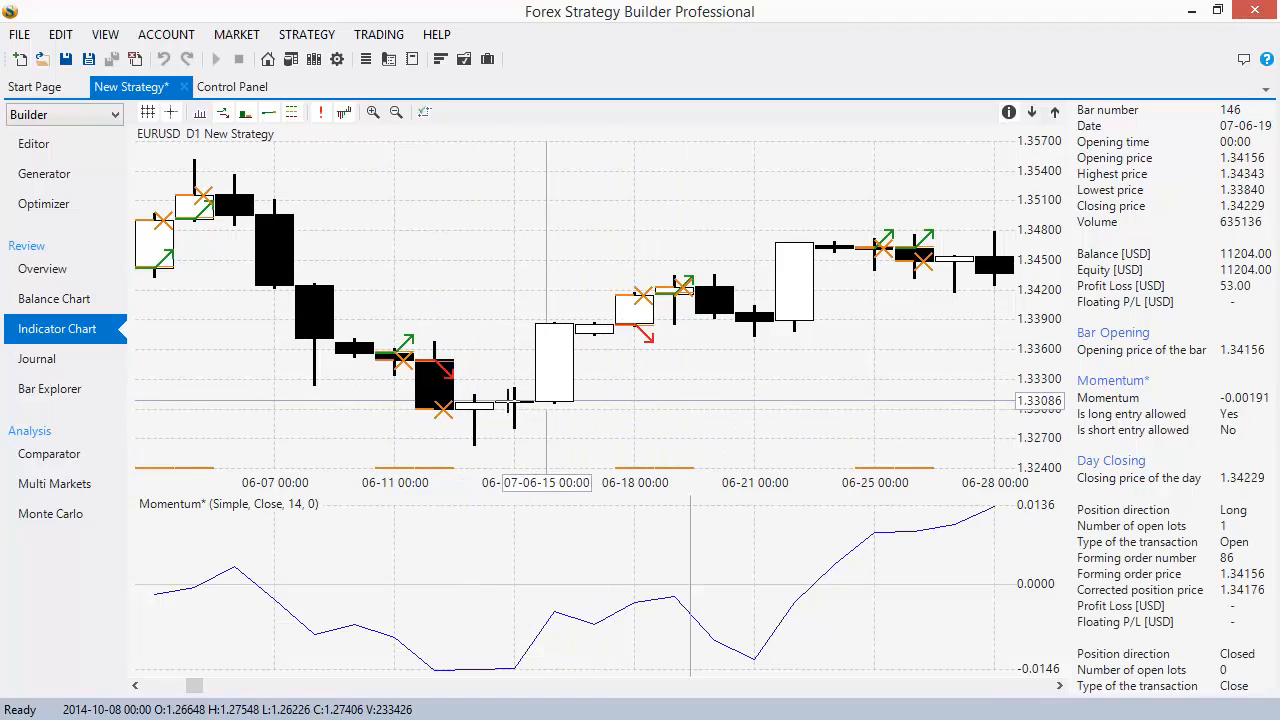
pyautogui.click(55, 147)
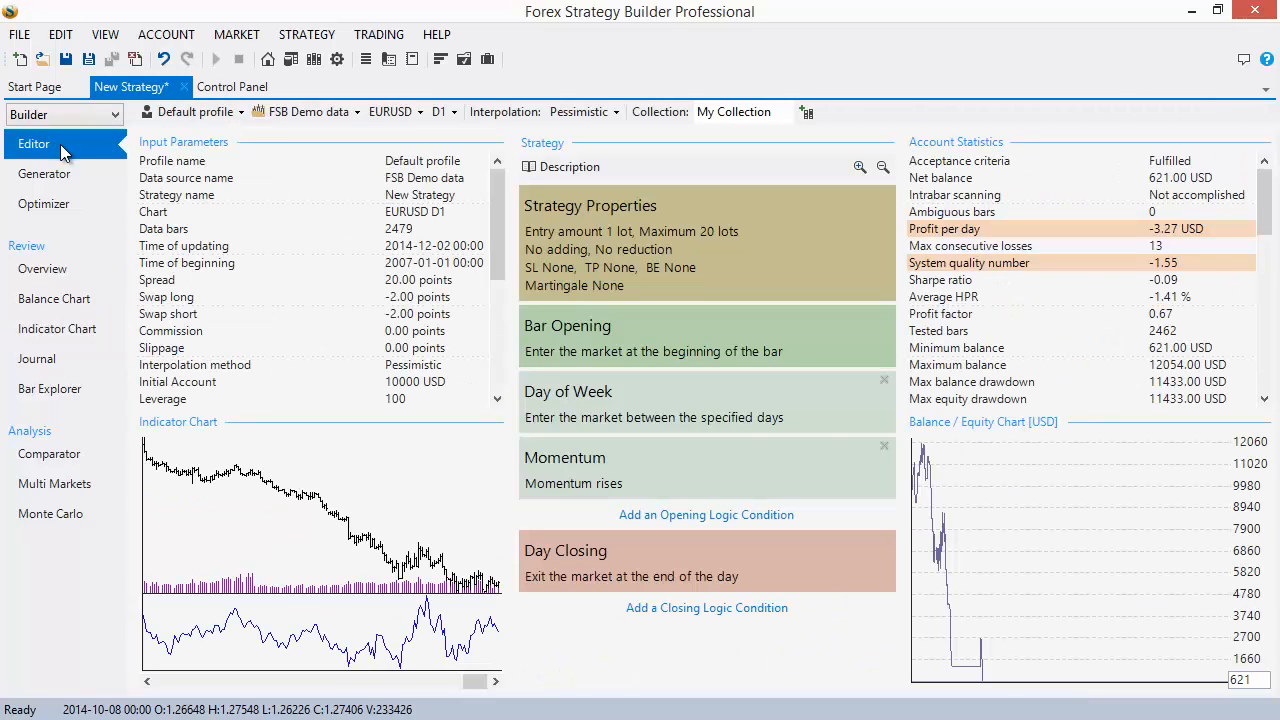
# Remove the Day of Week condition from the strategy and undo the extra removal of the Momentum condition
pyautogui.click(884, 380)
pyautogui.click(884, 380)
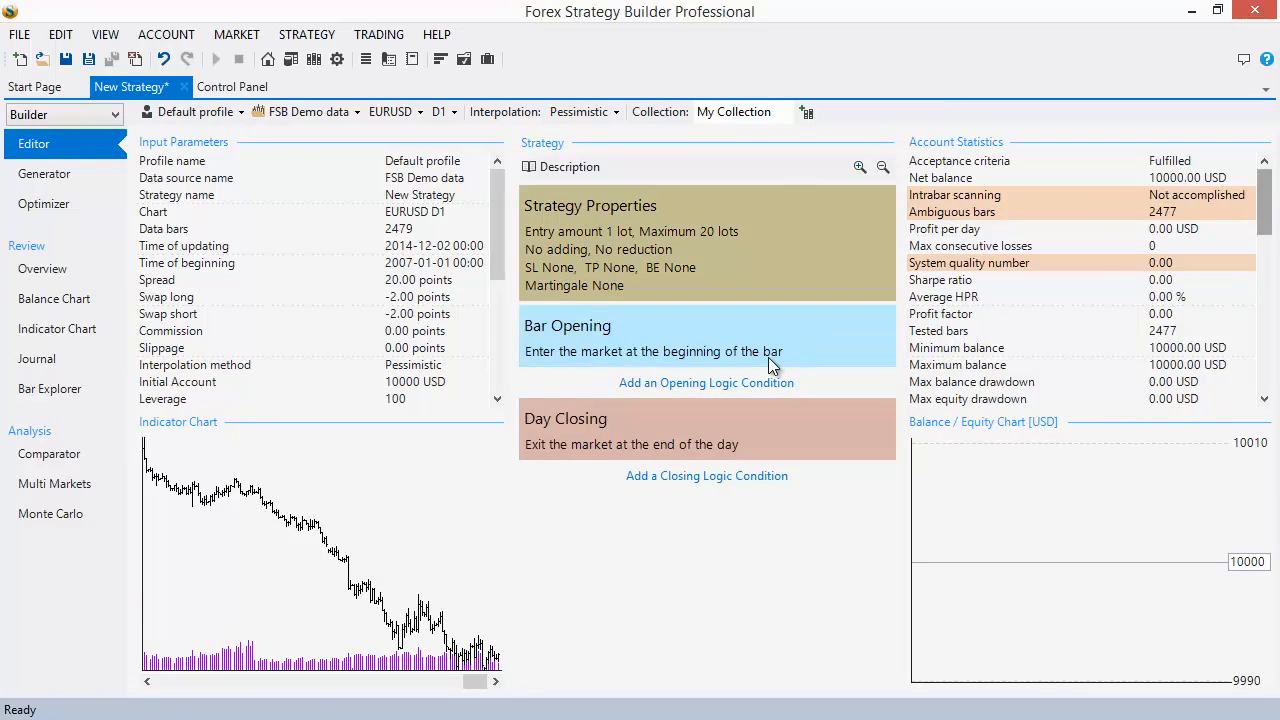
pyautogui.hotkey('ctrl', 'z')
# Switch to the Word notes, highlight the Enter Once entry under Opening Logic condition, and return to Forex Strategy Builder
pyautogui.click(1192, 12)
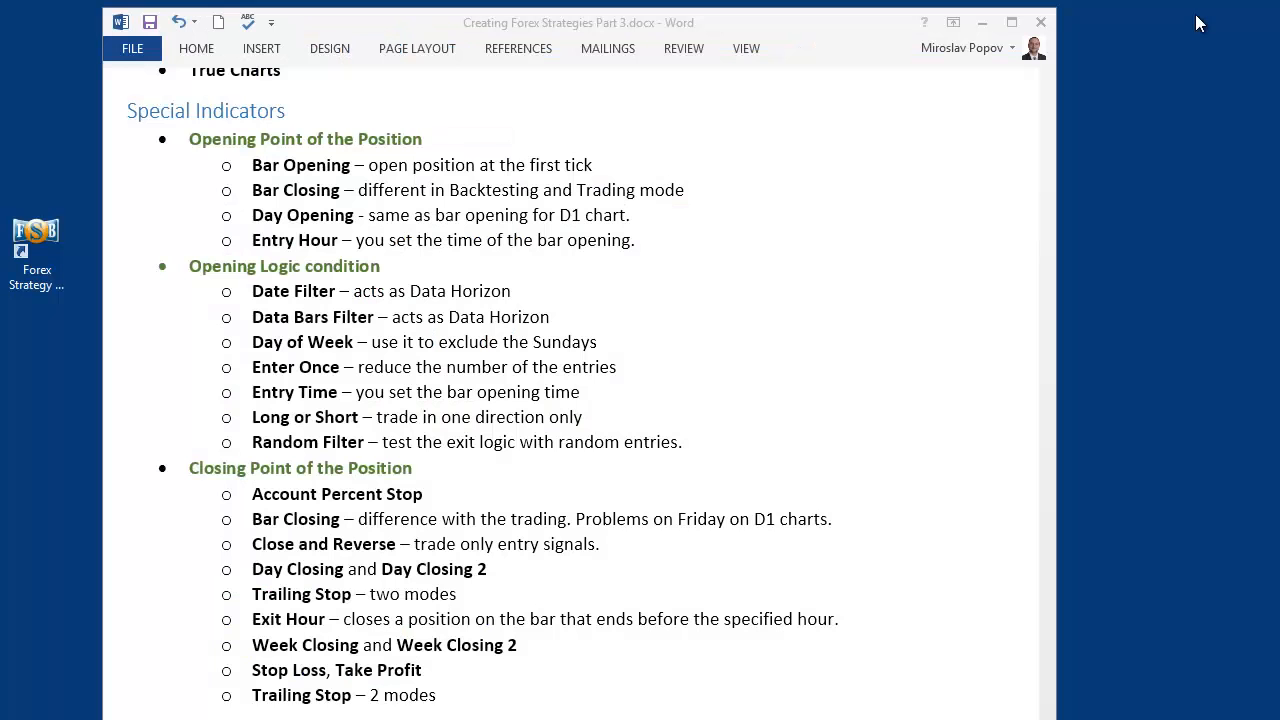
pyautogui.moveTo(343, 369); pyautogui.dragTo(258, 369)
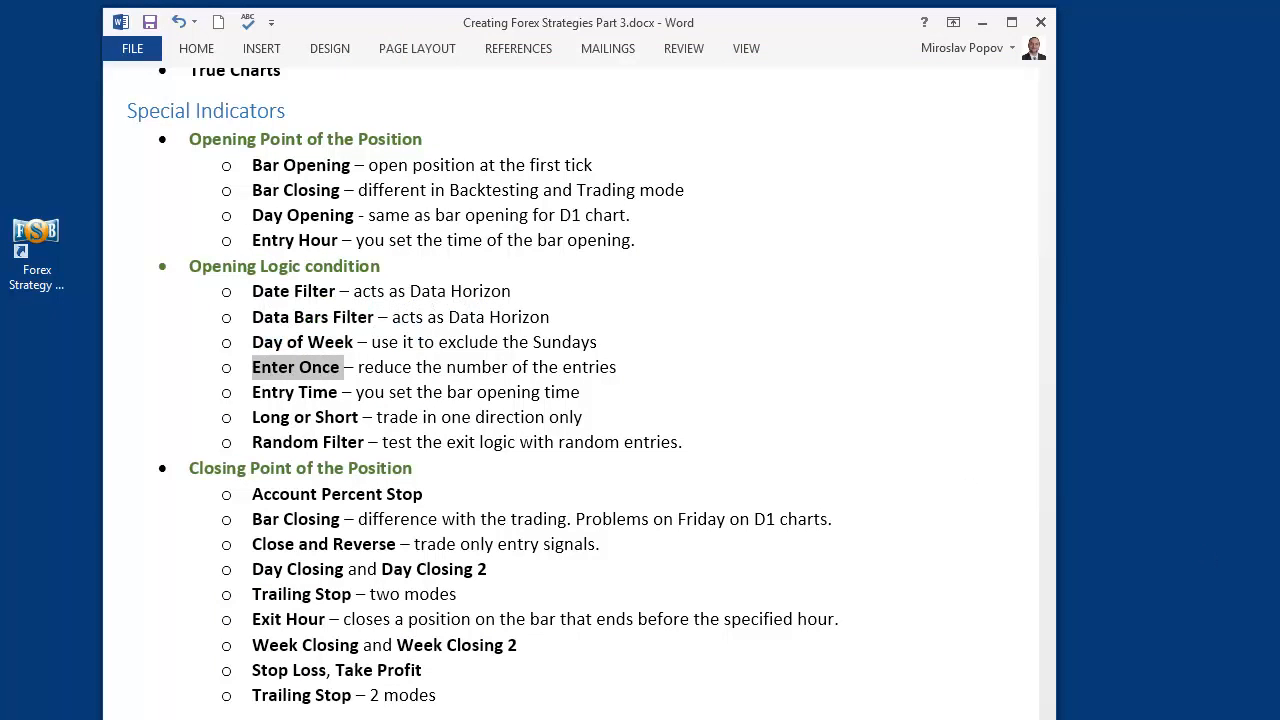
pyautogui.hotkey('alt', 'Tab')
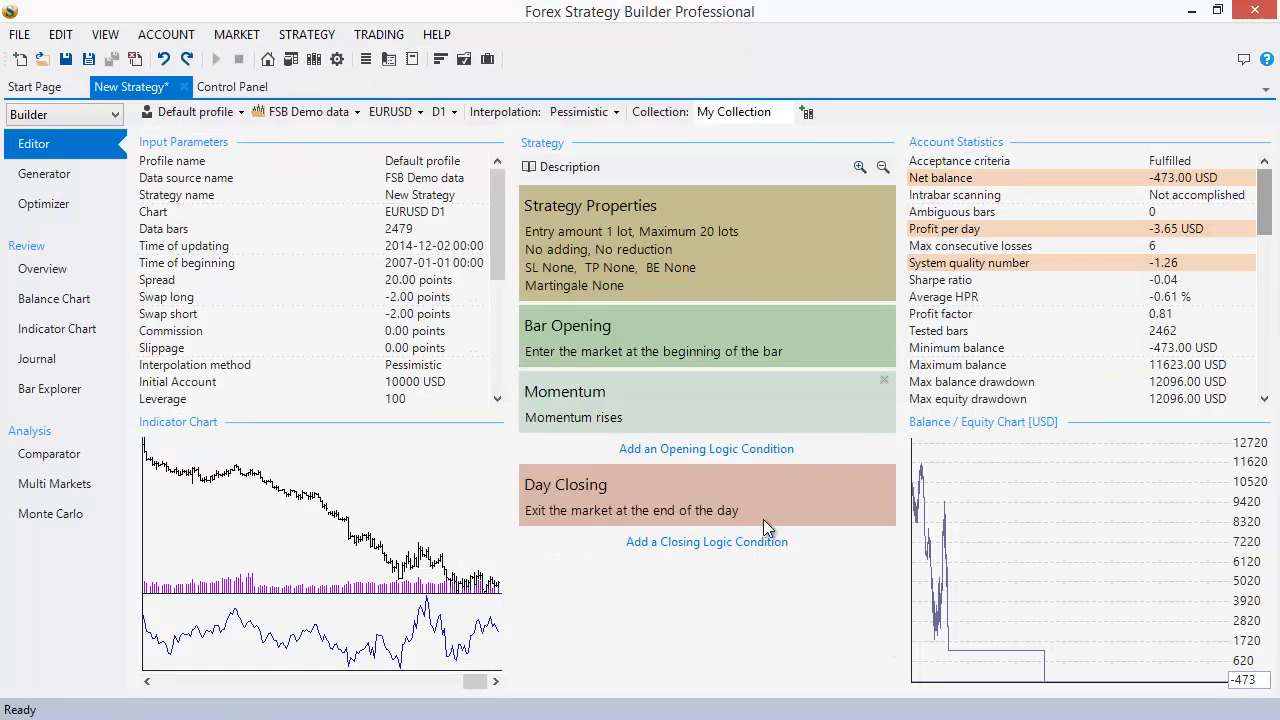
# Add an Enter Once opening logic condition with the rule "Enter no more than once a bar"
pyautogui.click(701, 449)
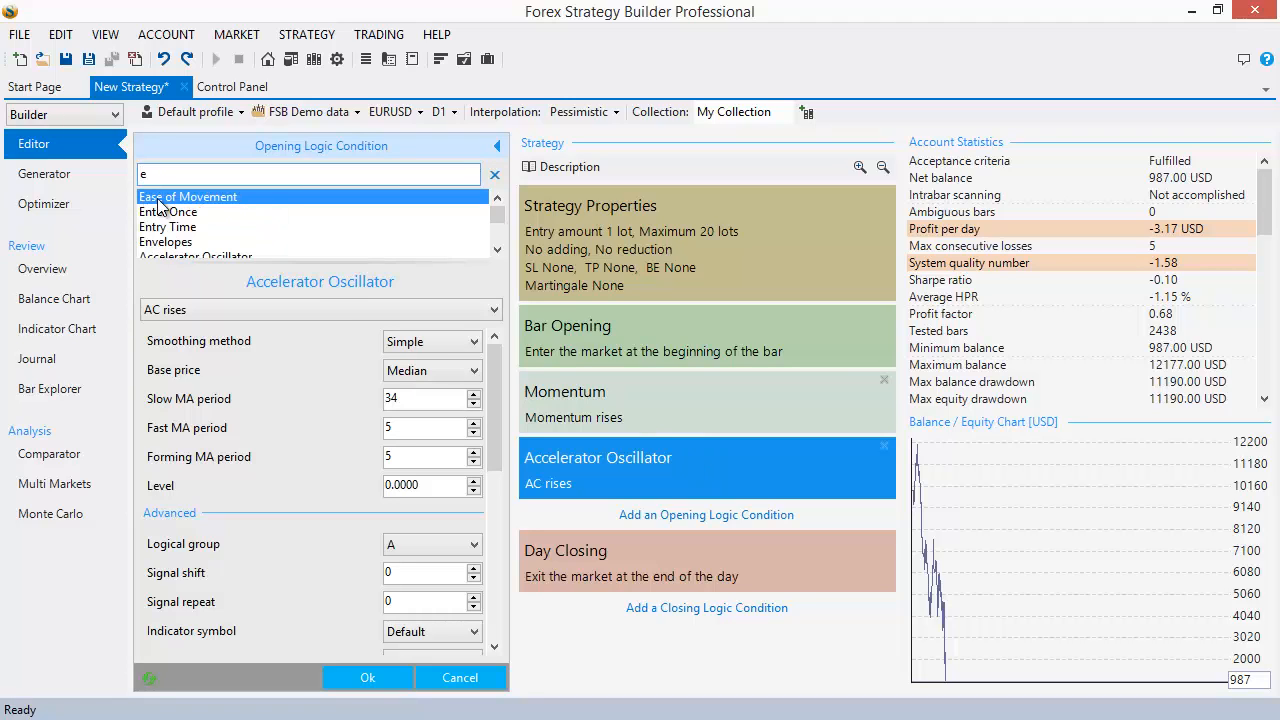
pyautogui.write('n')
pyautogui.press('Return')
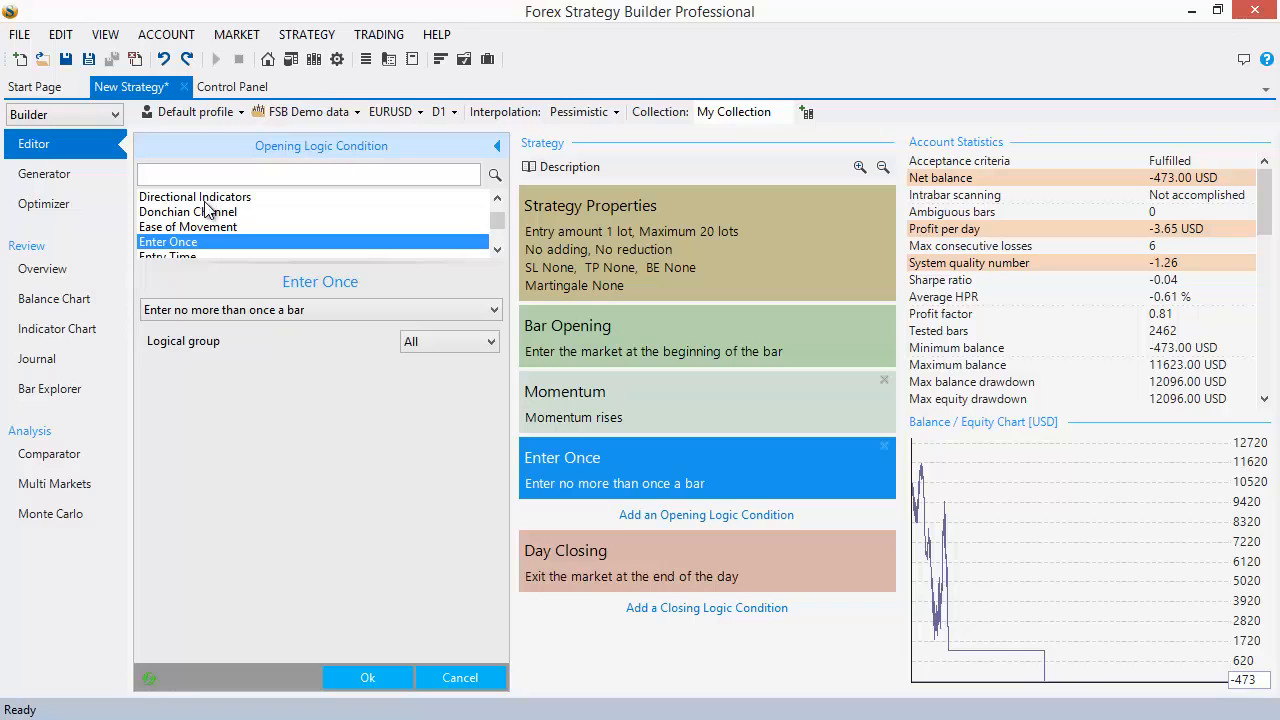
pyautogui.click(172, 316)
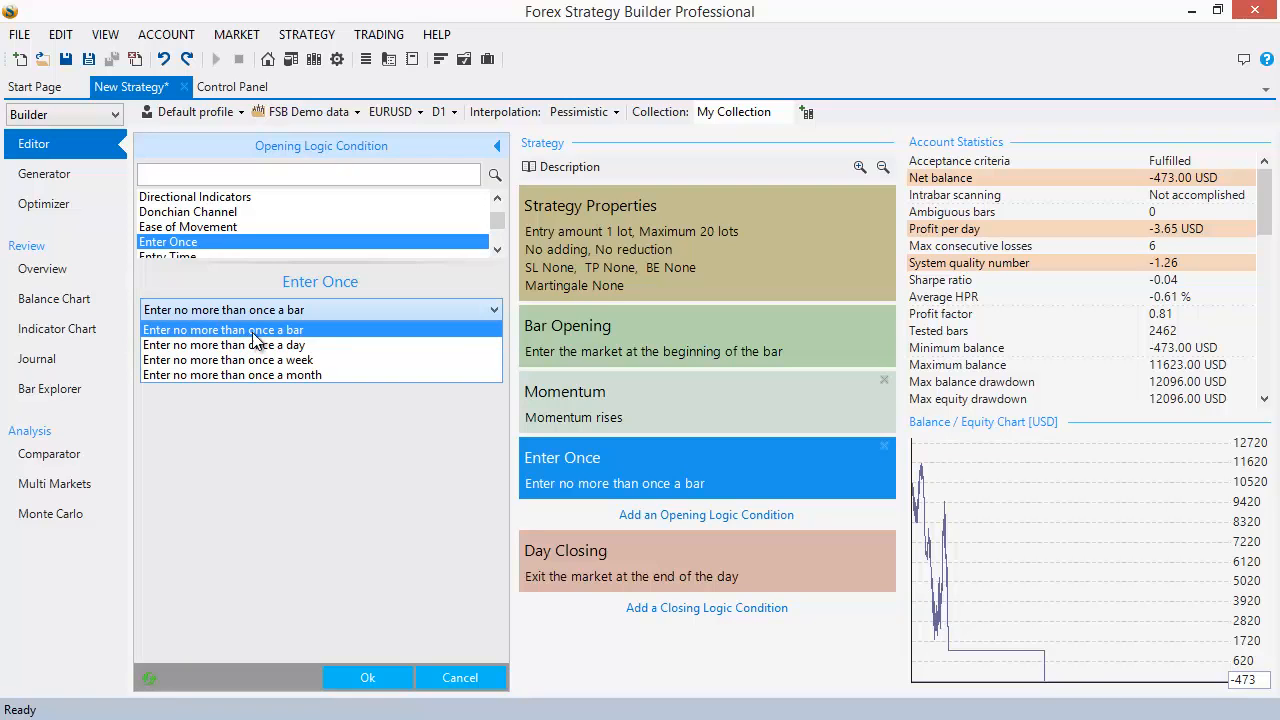
pyautogui.click(345, 336)
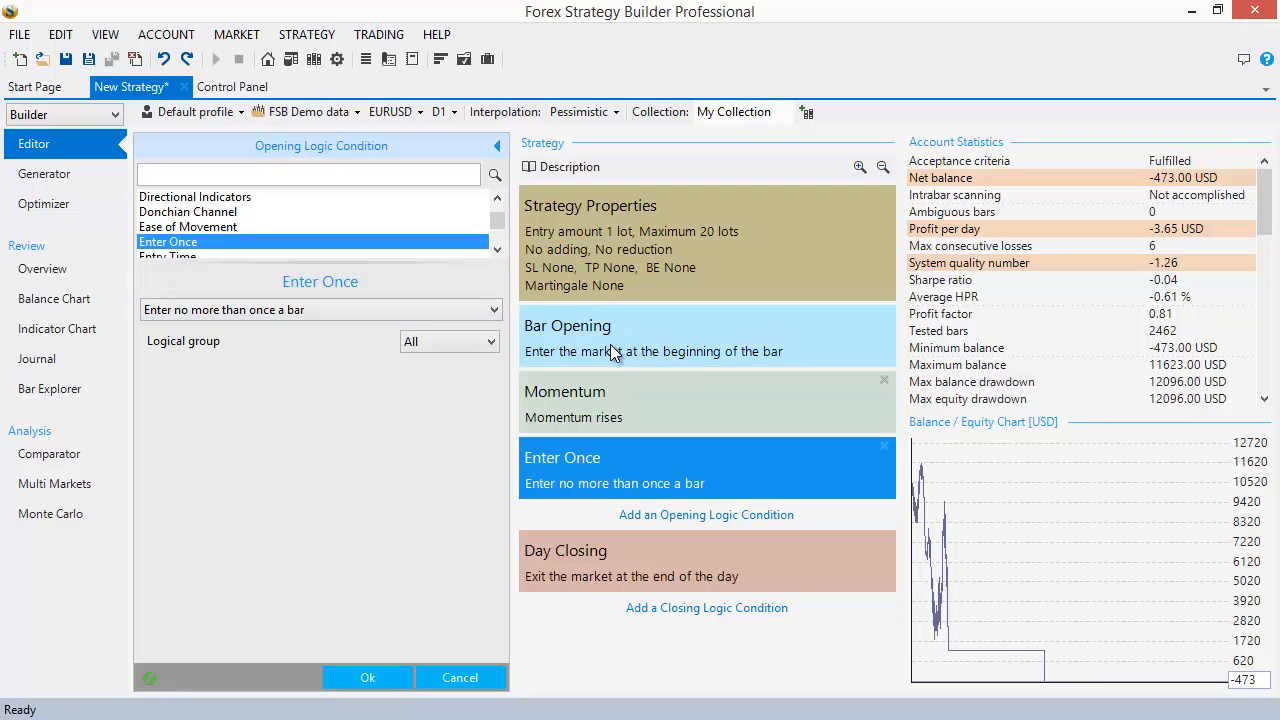
# Remove the Momentum condition and replace the Bar Opening entry with Price Move as the opening point of the position
pyautogui.moveTo(615, 353)
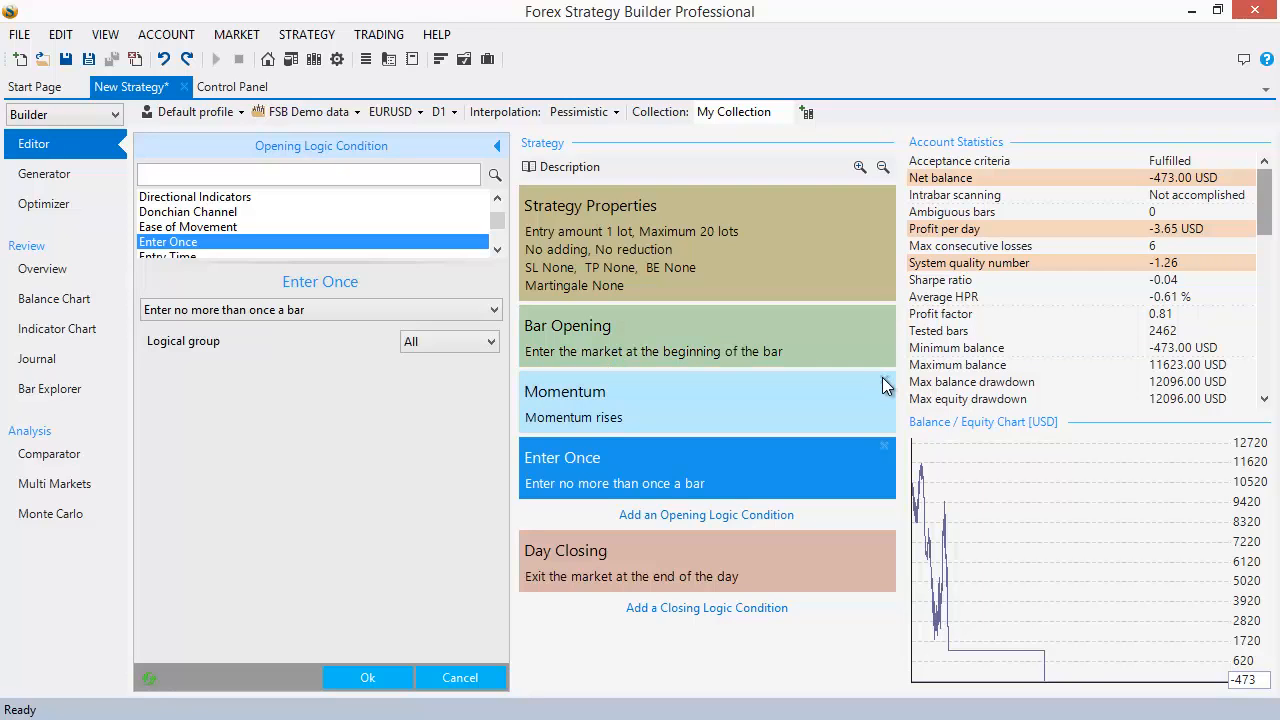
pyautogui.click(884, 381)
pyautogui.click(579, 336)
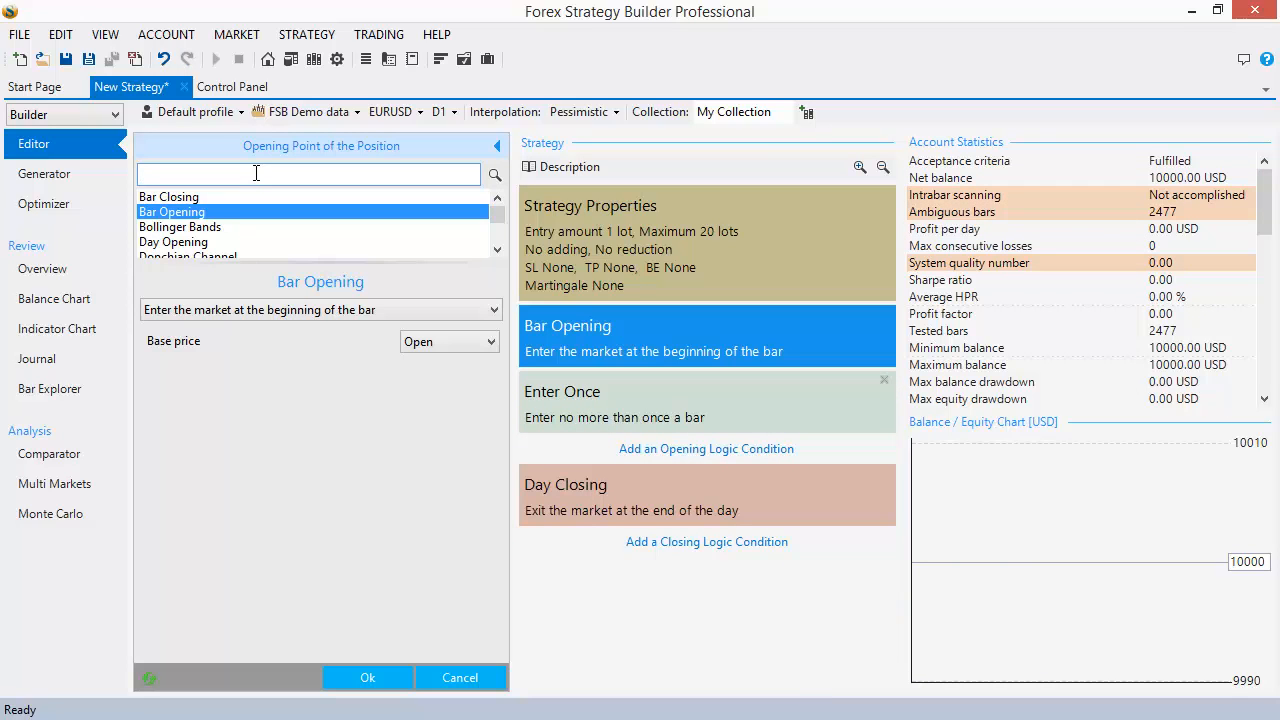
pyautogui.write('pri')
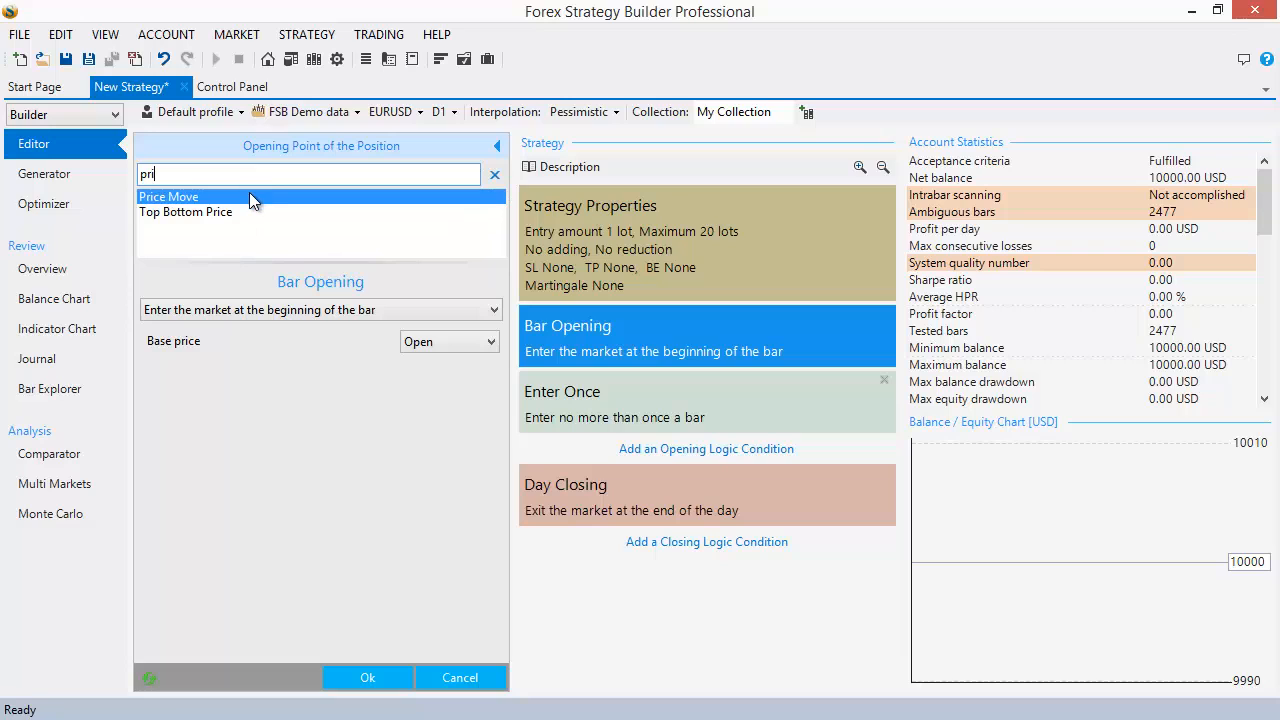
pyautogui.click(250, 197)
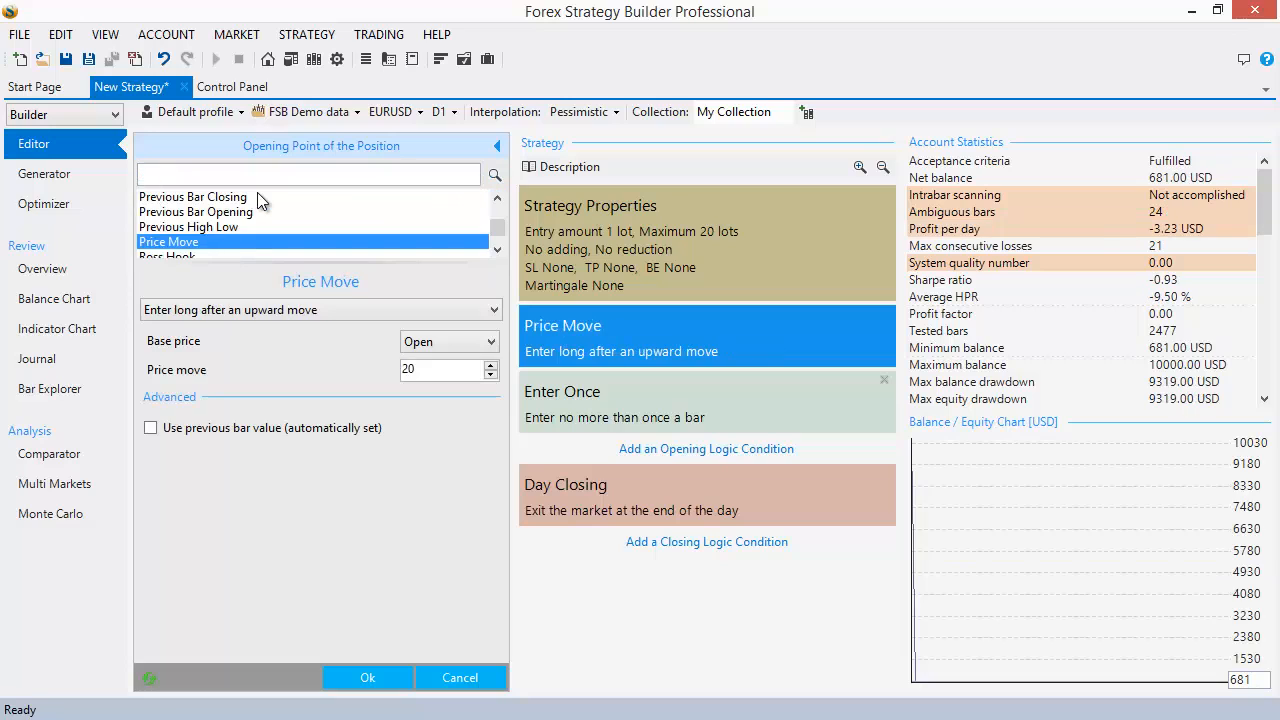
# Set the Price Move distance to 100 points and accept the opening point settings
pyautogui.doubleClick(412, 369)
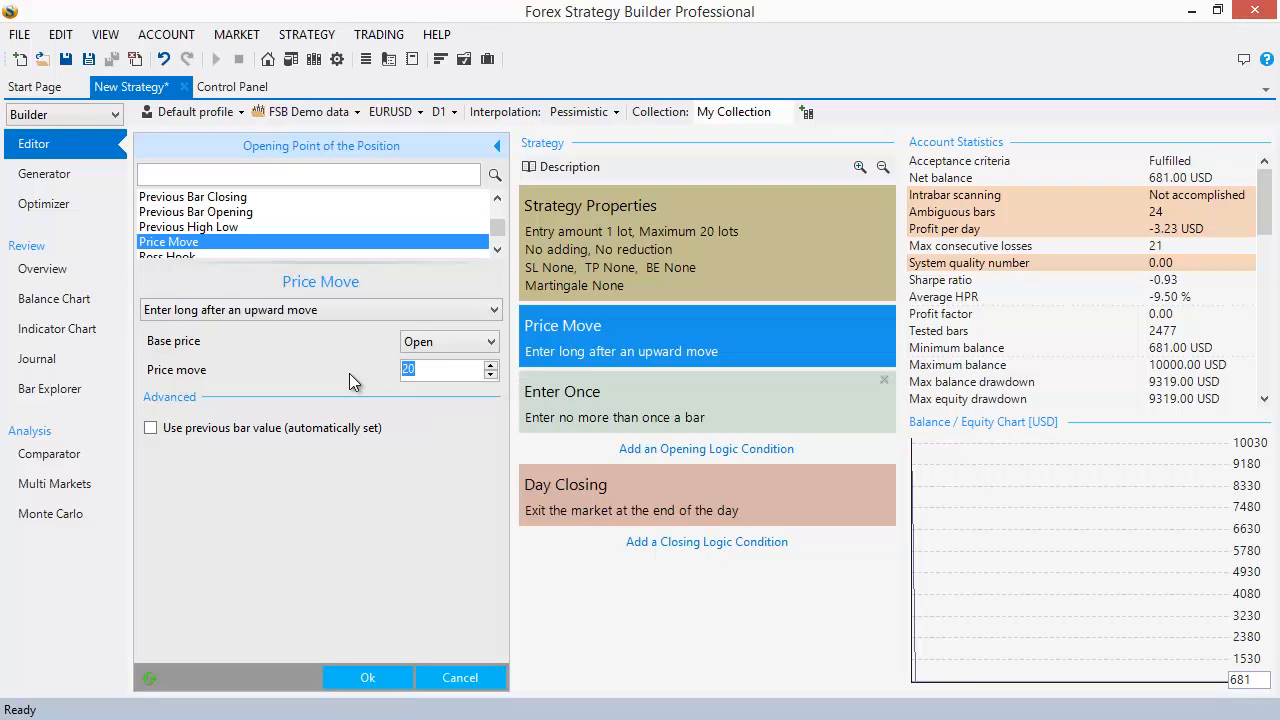
pyautogui.write('20')
pyautogui.write('100')
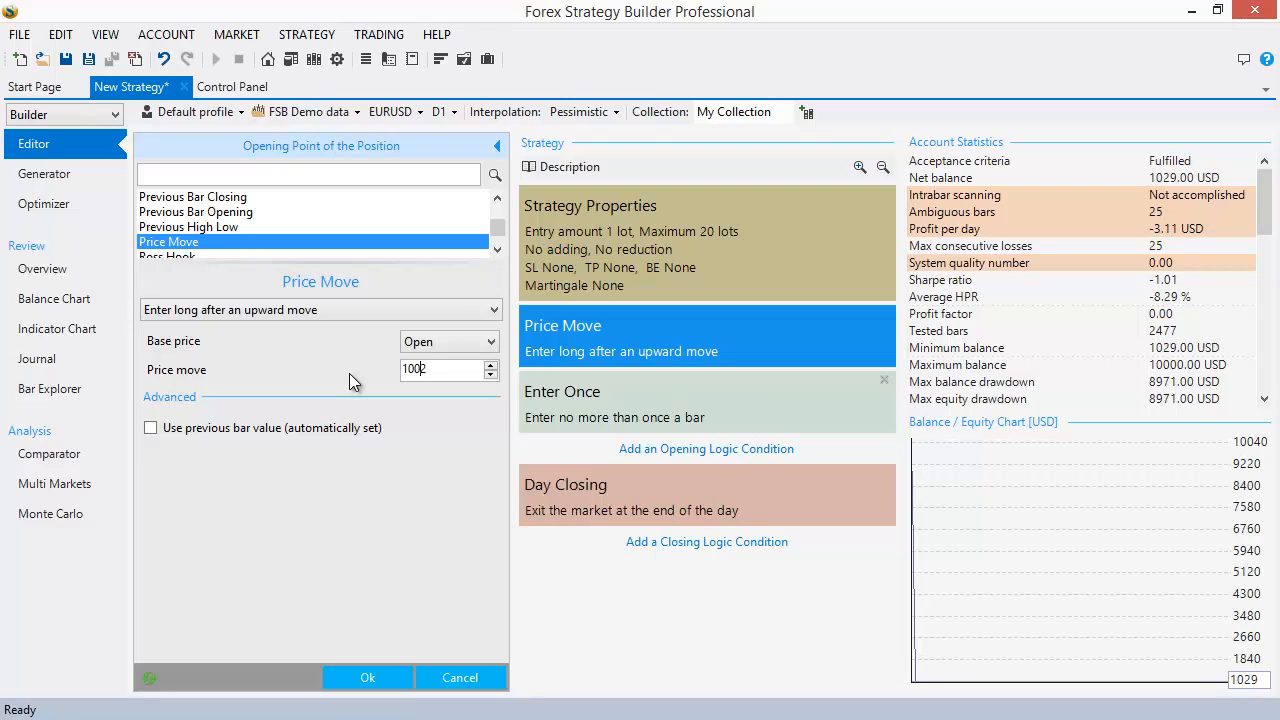
pyautogui.press('BackSpace')
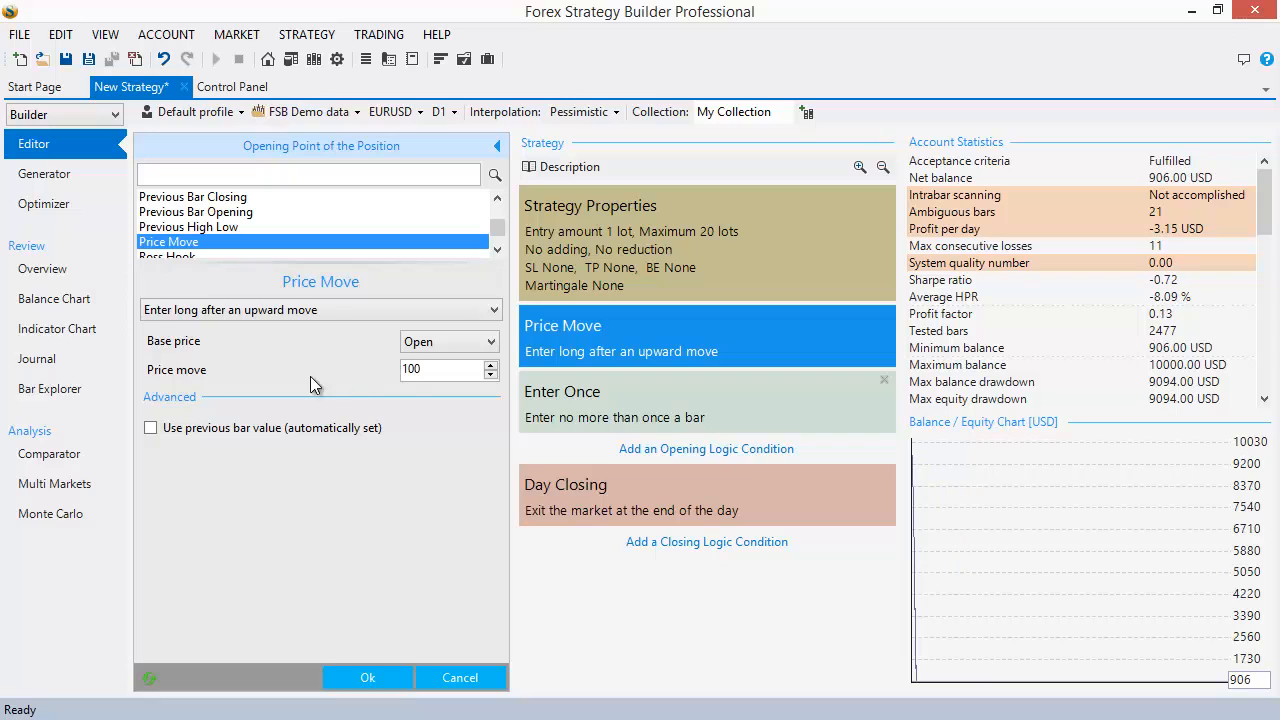
pyautogui.click(367, 672)
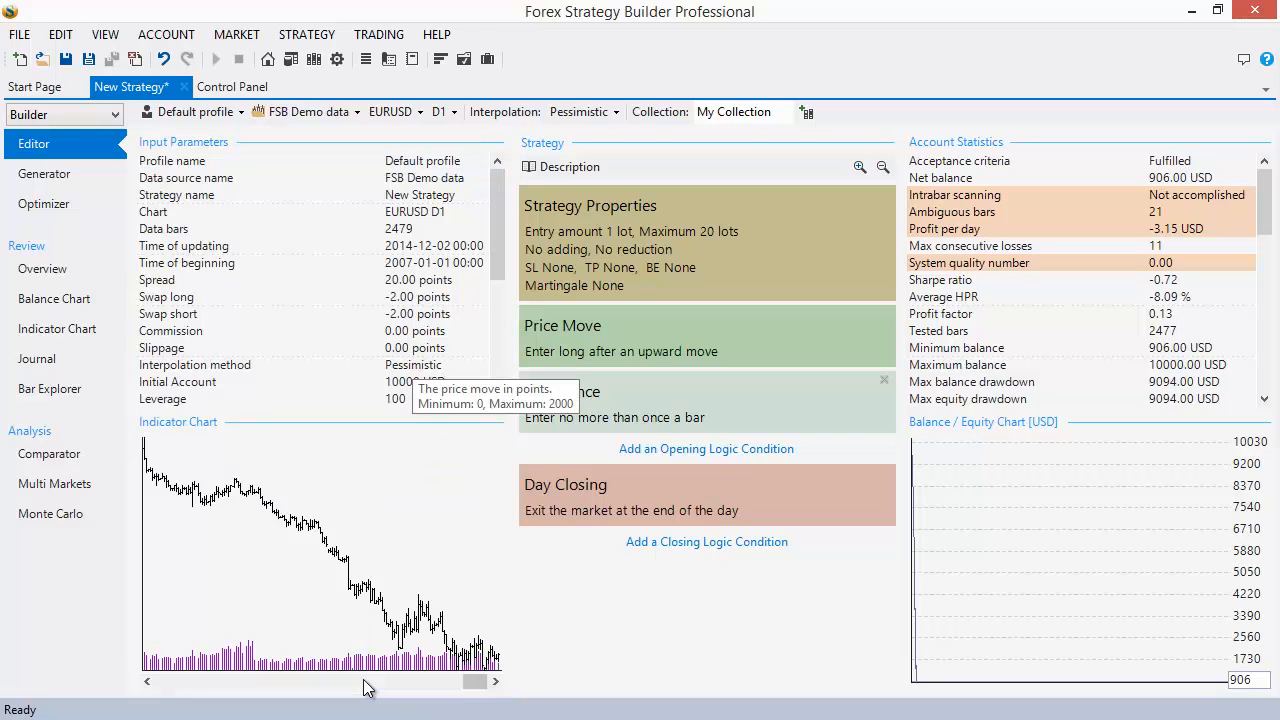
# Enable Stop Loss and Take Profit in the strategy properties, set both to 80 points, and accept
pyautogui.click(701, 267)
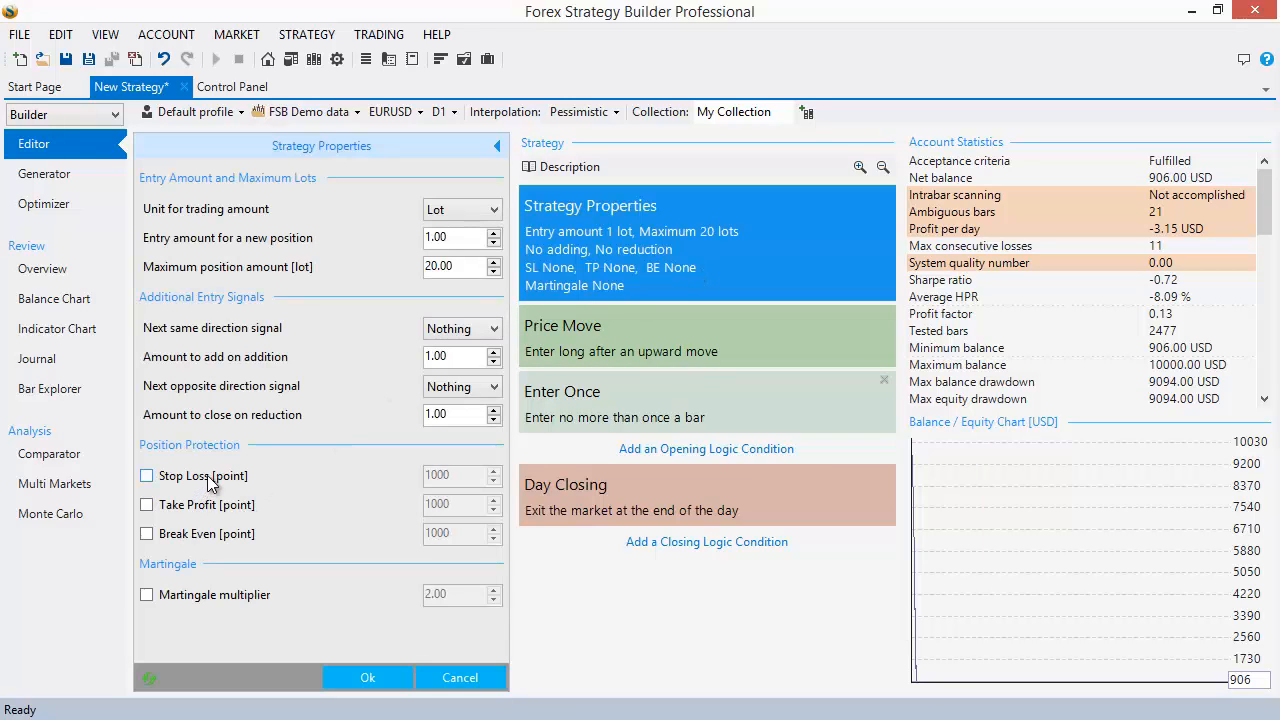
pyautogui.click(210, 477)
pyautogui.click(209, 504)
pyautogui.moveTo(457, 475); pyautogui.dragTo(339, 470)
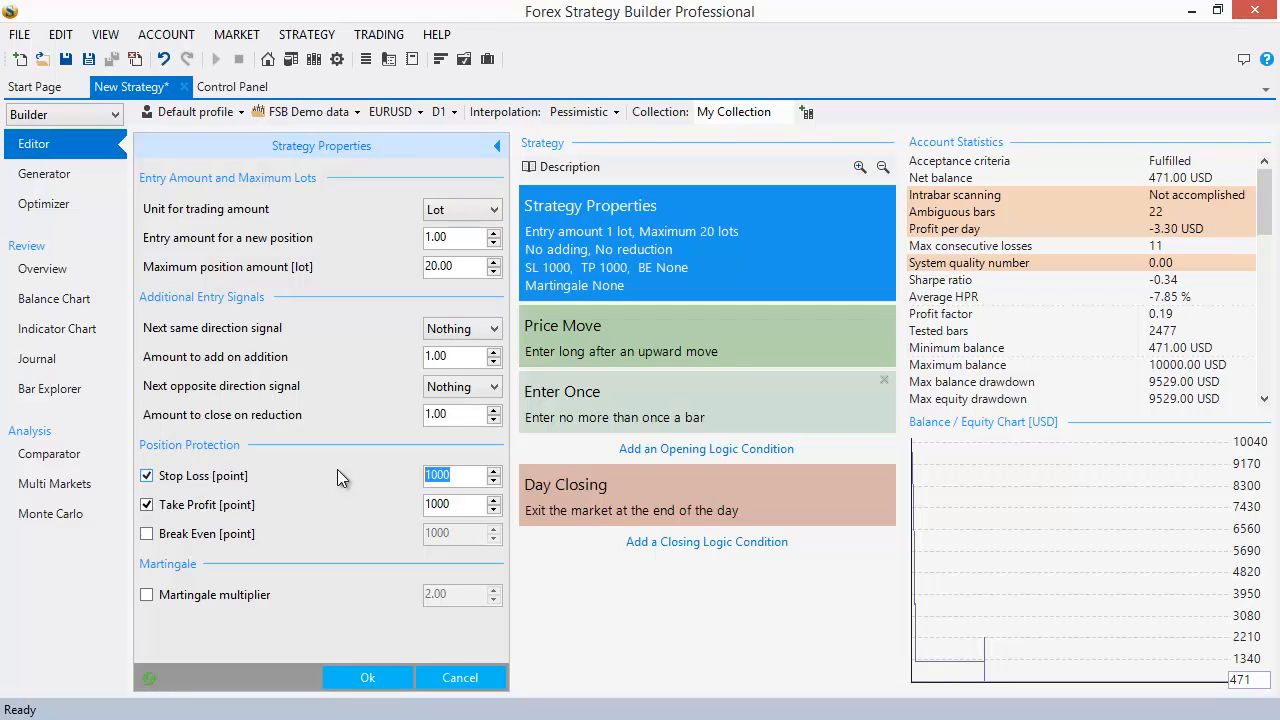
pyautogui.write('80')
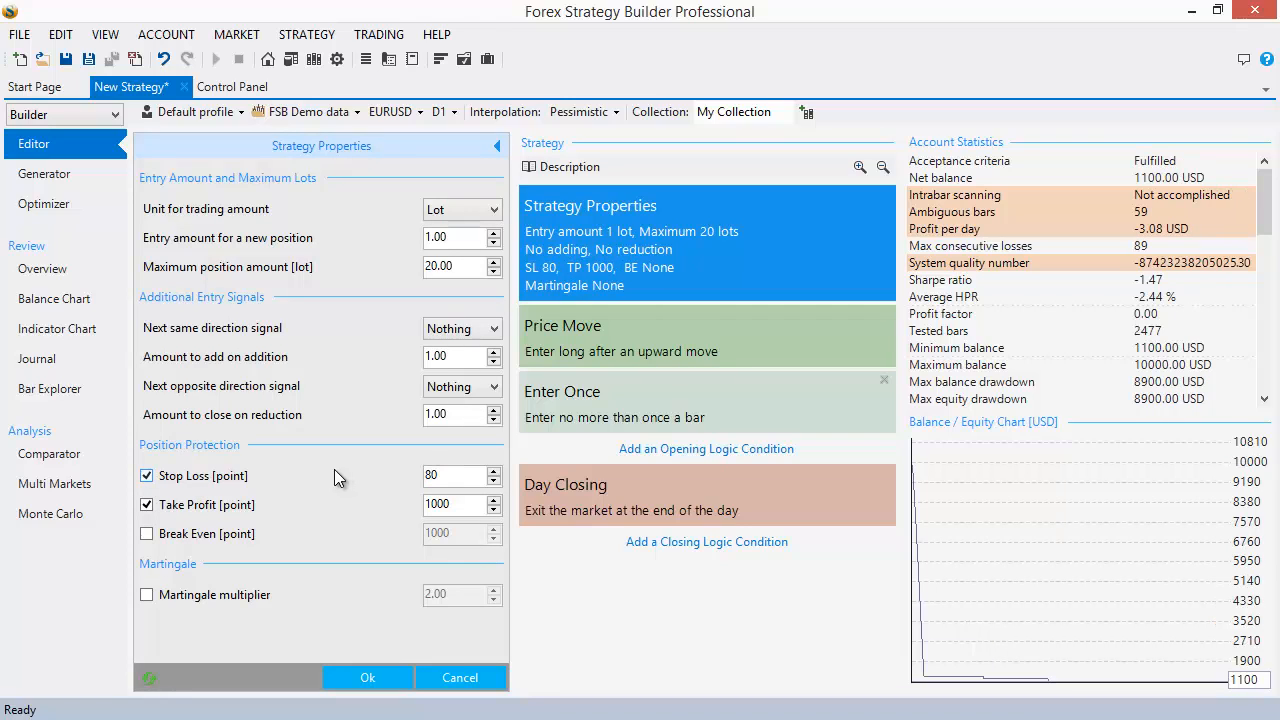
pyautogui.click(466, 512)
pyautogui.moveTo(466, 512); pyautogui.dragTo(379, 512)
pyautogui.write('80')
pyautogui.click(350, 683)
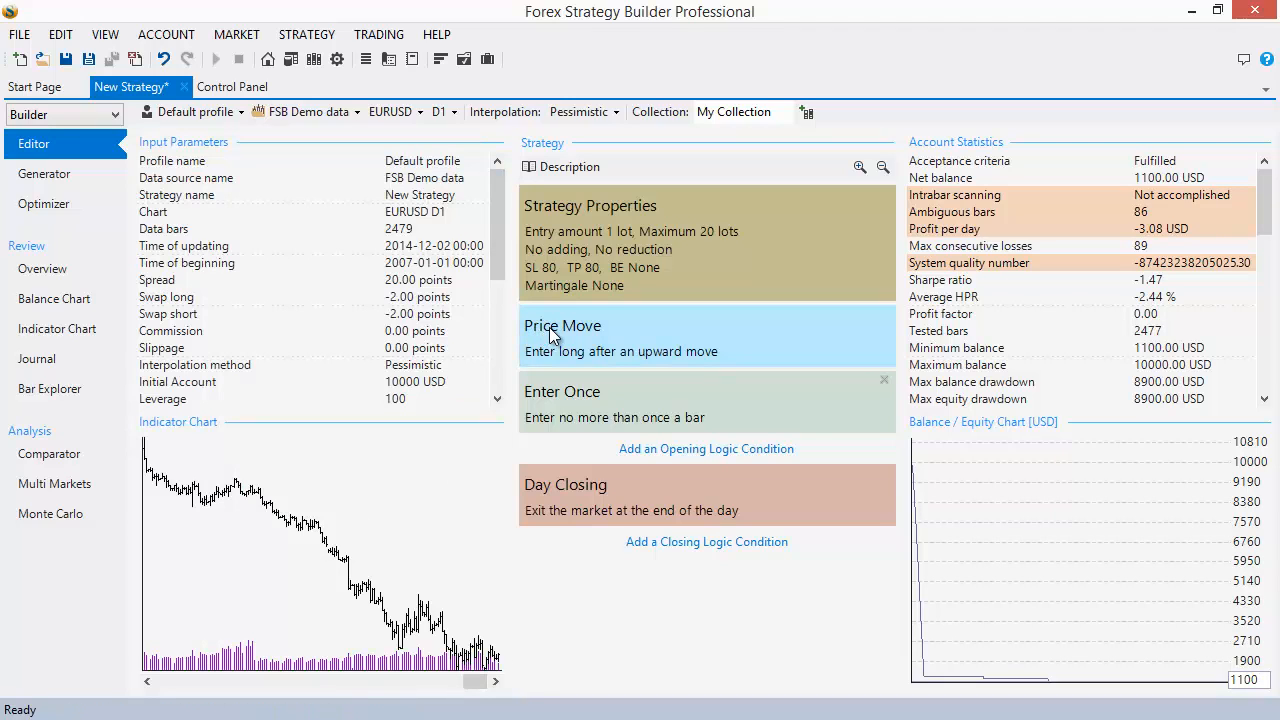
# Inspect the price path, orders and positions of bars 5, 7 and 9 in the Bar Explorer to check the entries per bar
pyautogui.moveTo(557, 341)
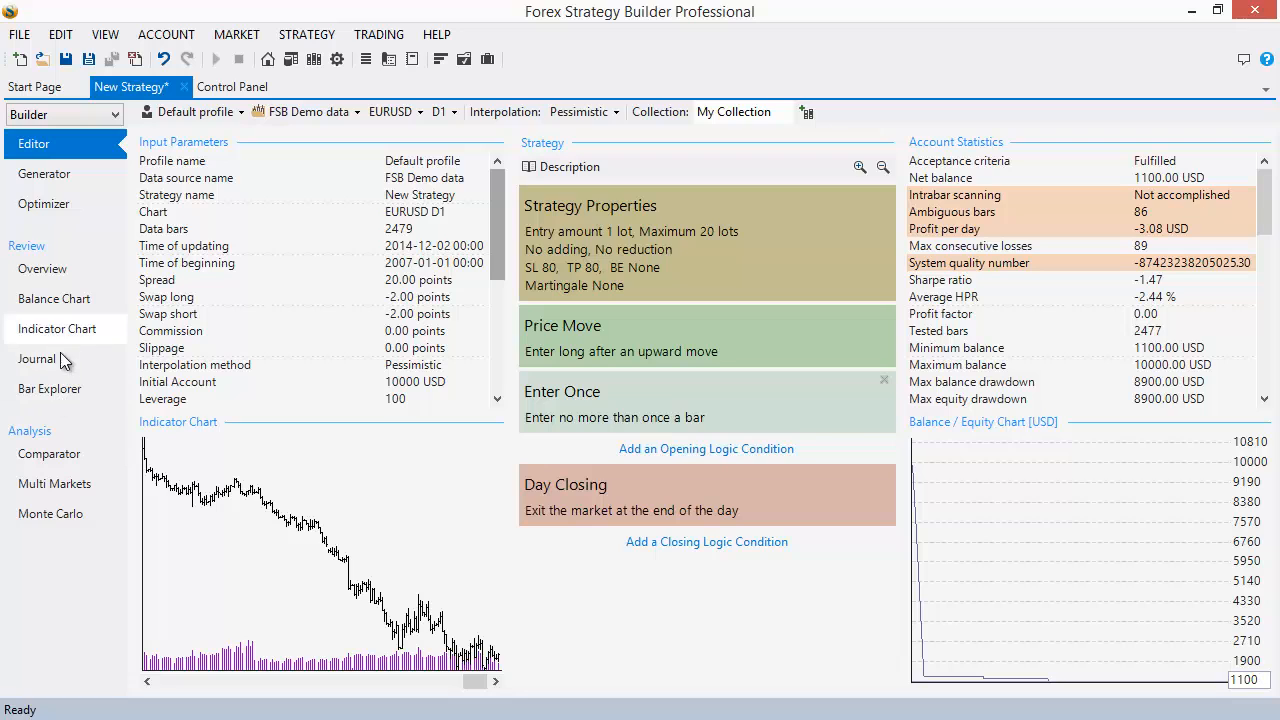
pyautogui.click(55, 391)
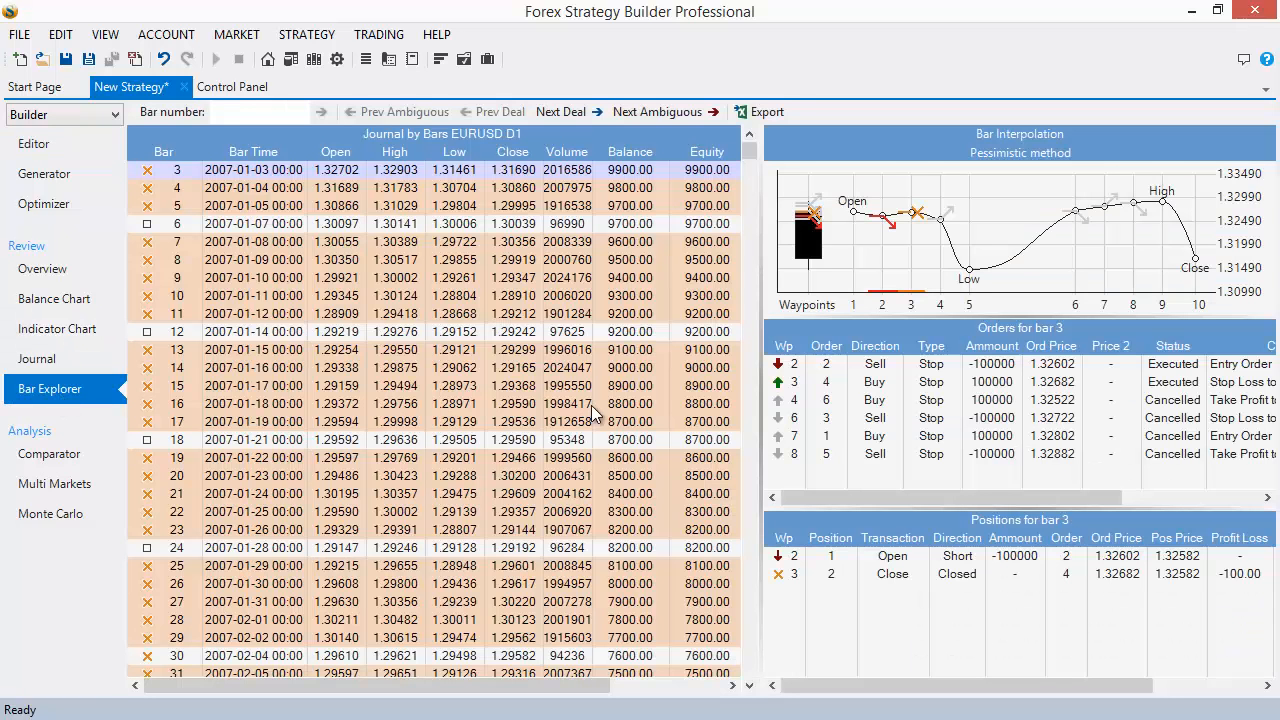
pyautogui.click(416, 242)
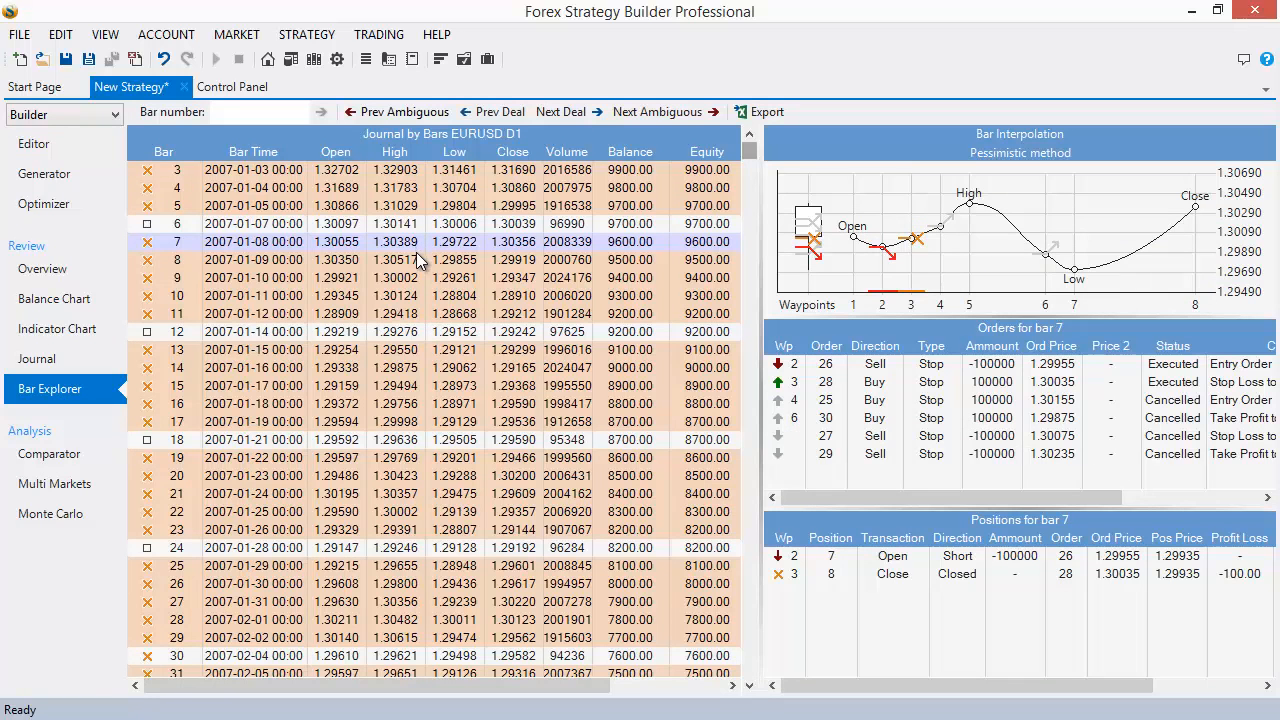
pyautogui.scroll(2, 540, 424)
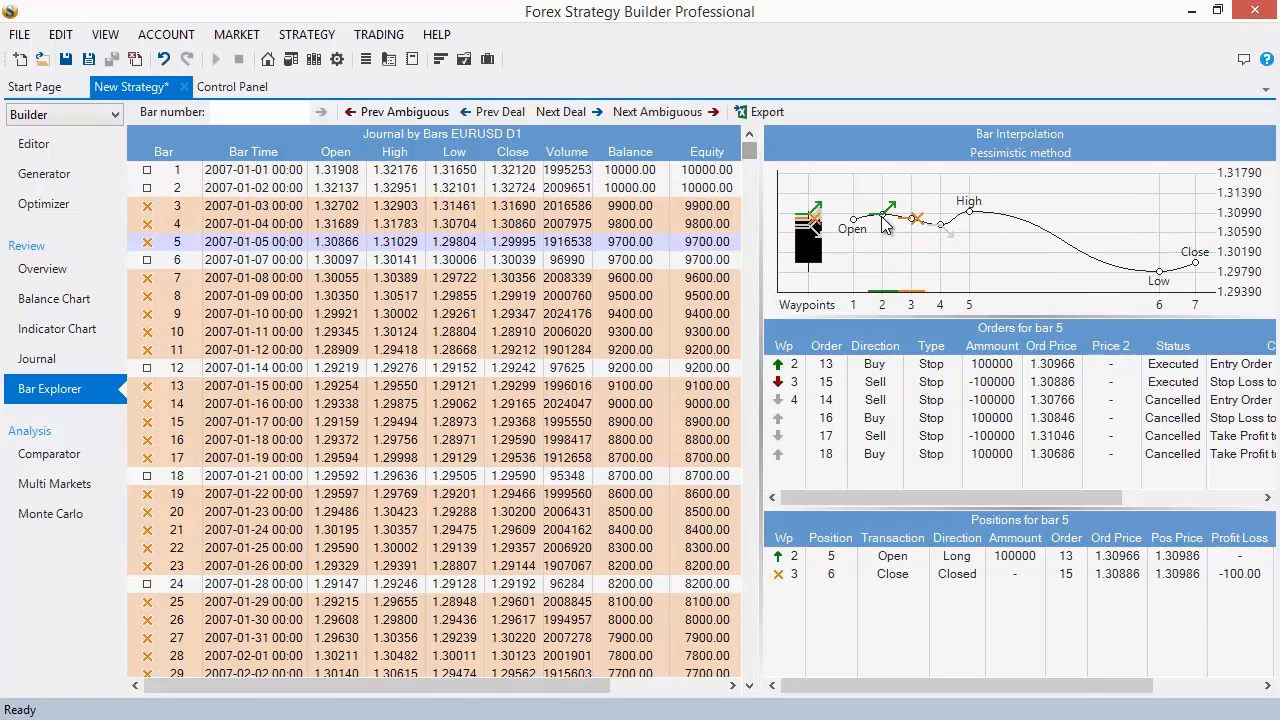
pyautogui.click(676, 270)
pyautogui.scroll(-2, 671, 263)
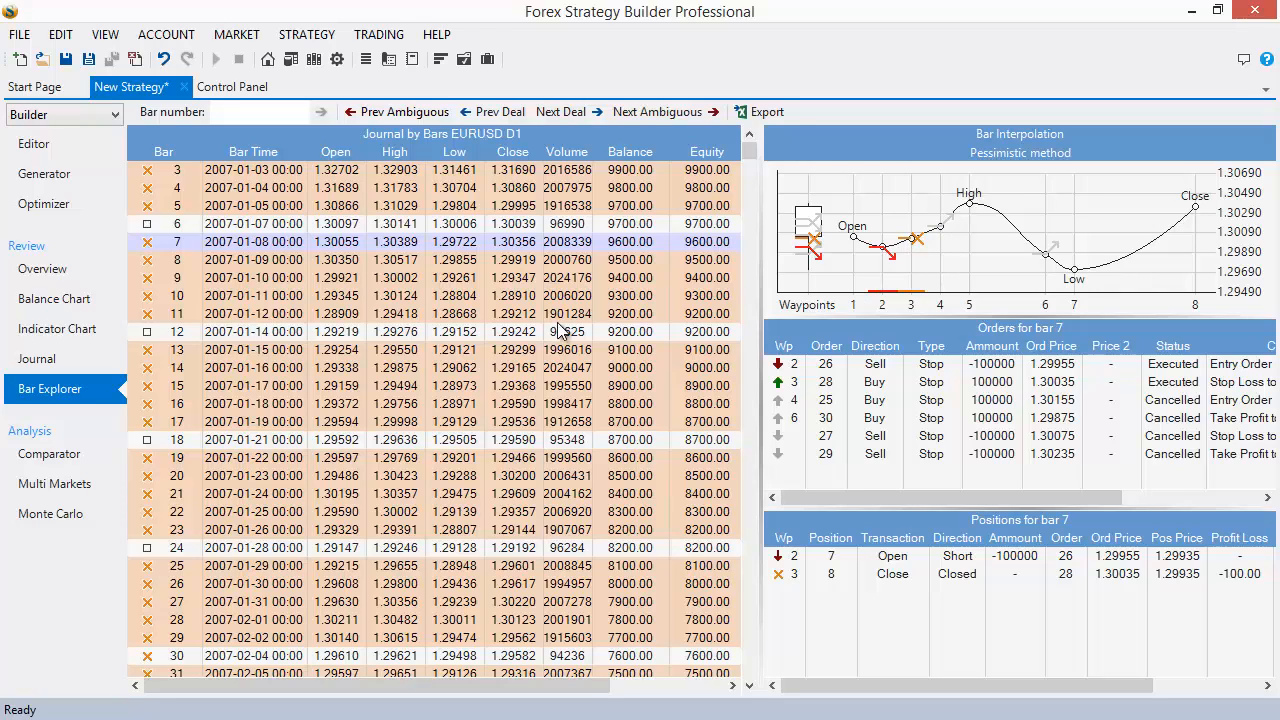
pyautogui.click(592, 262)
pyautogui.click(597, 278)
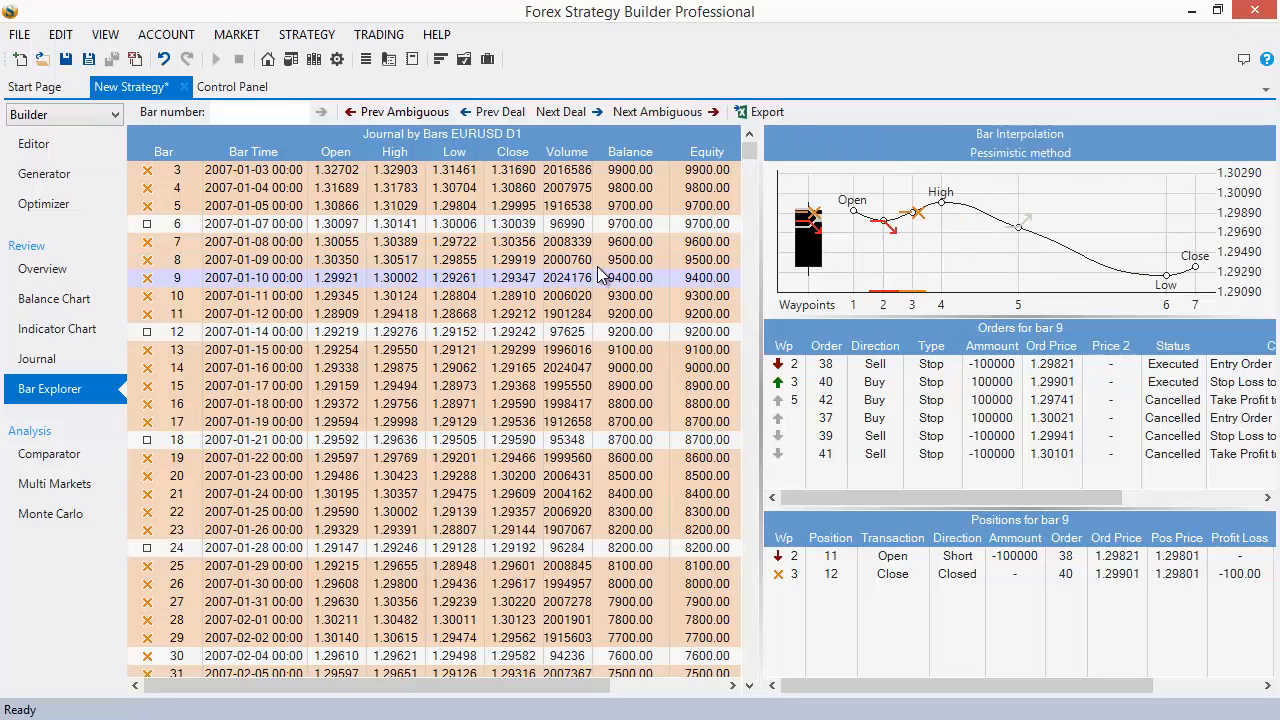
pyautogui.click(602, 243)
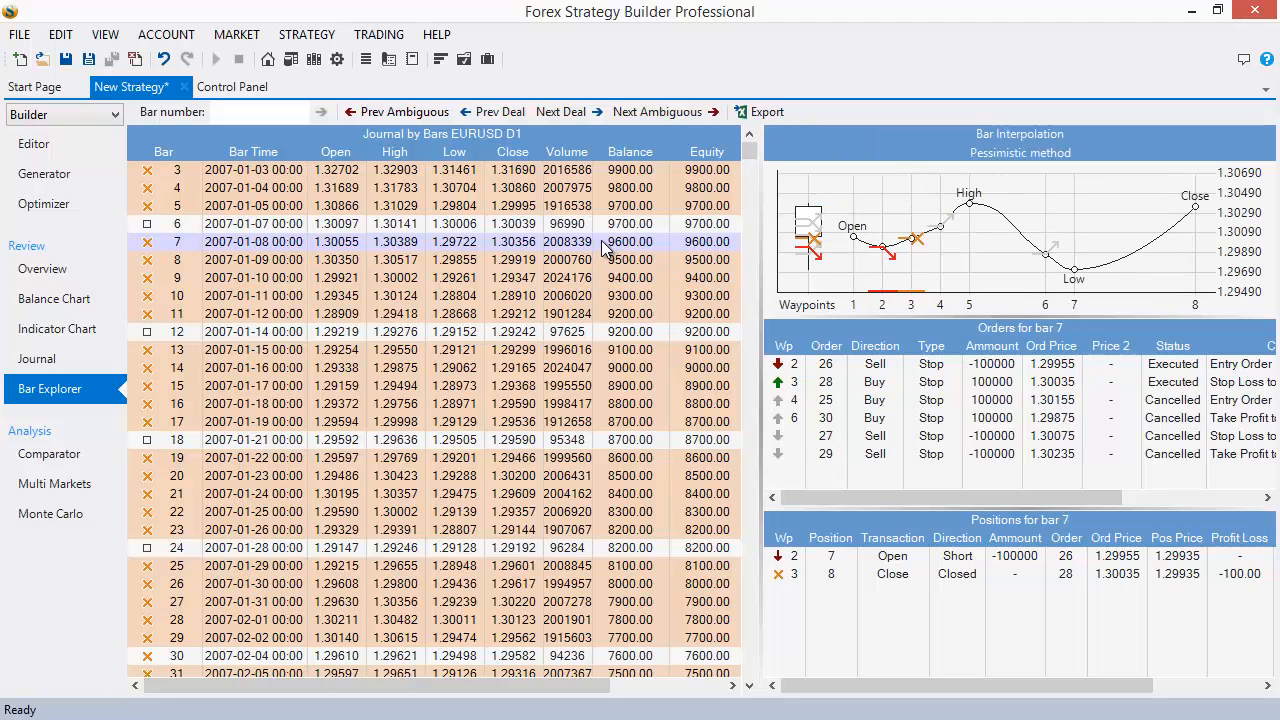
# Return to the strategy editor and remove the Enter Once condition from the strategy
pyautogui.click(93, 148)
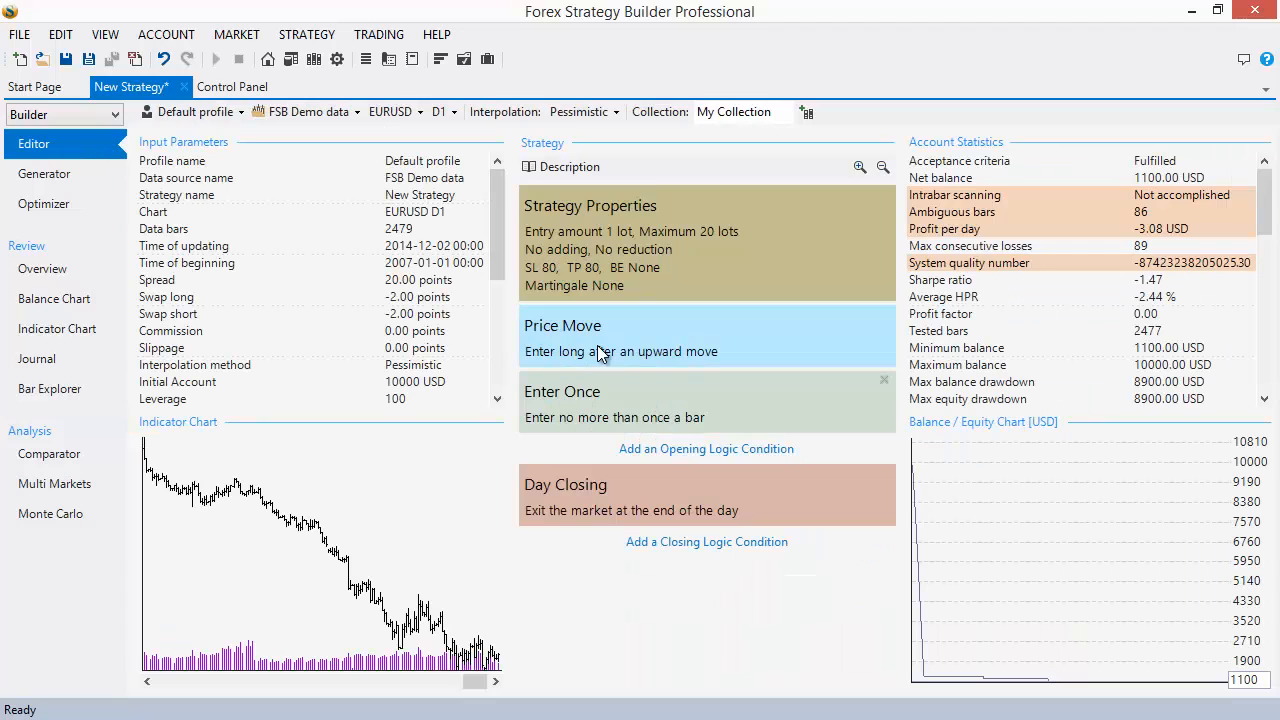
pyautogui.click(885, 381)
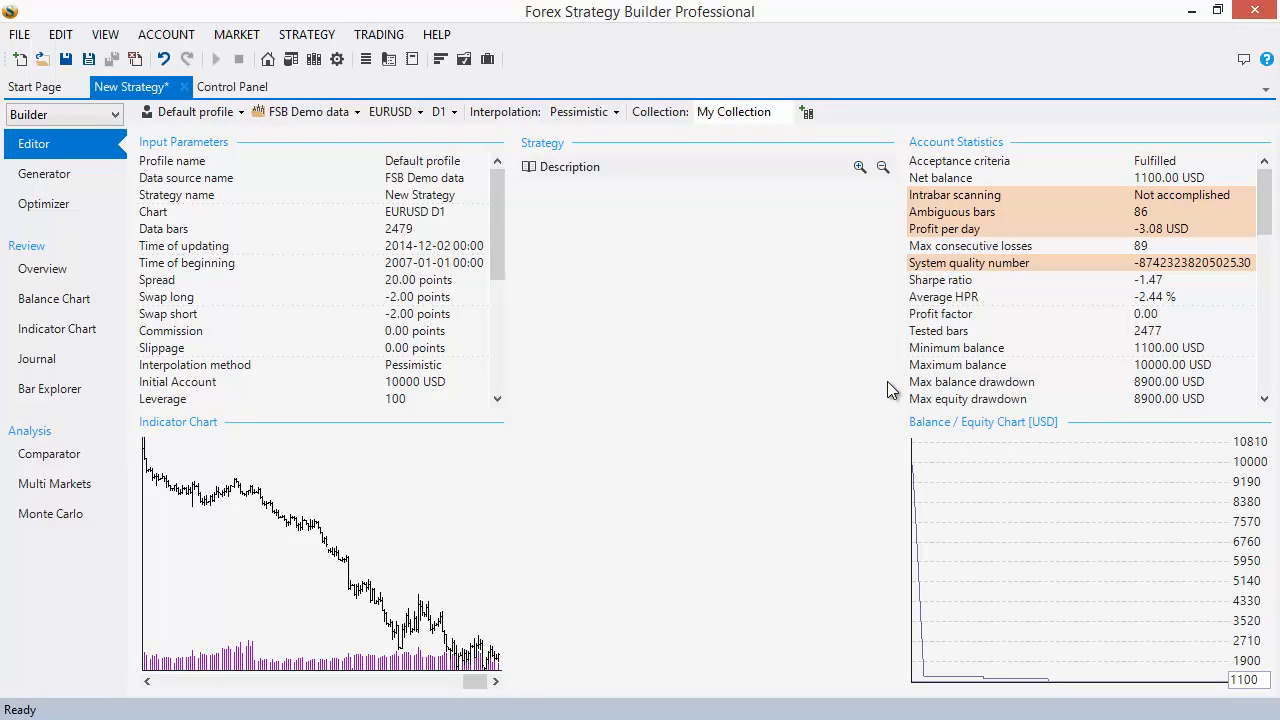
# Examine the strategy's indicator chart without Enter Once, and inspect the entries of bars 3, 5 and 8 in the Bar Explorer
pyautogui.click(314, 486)
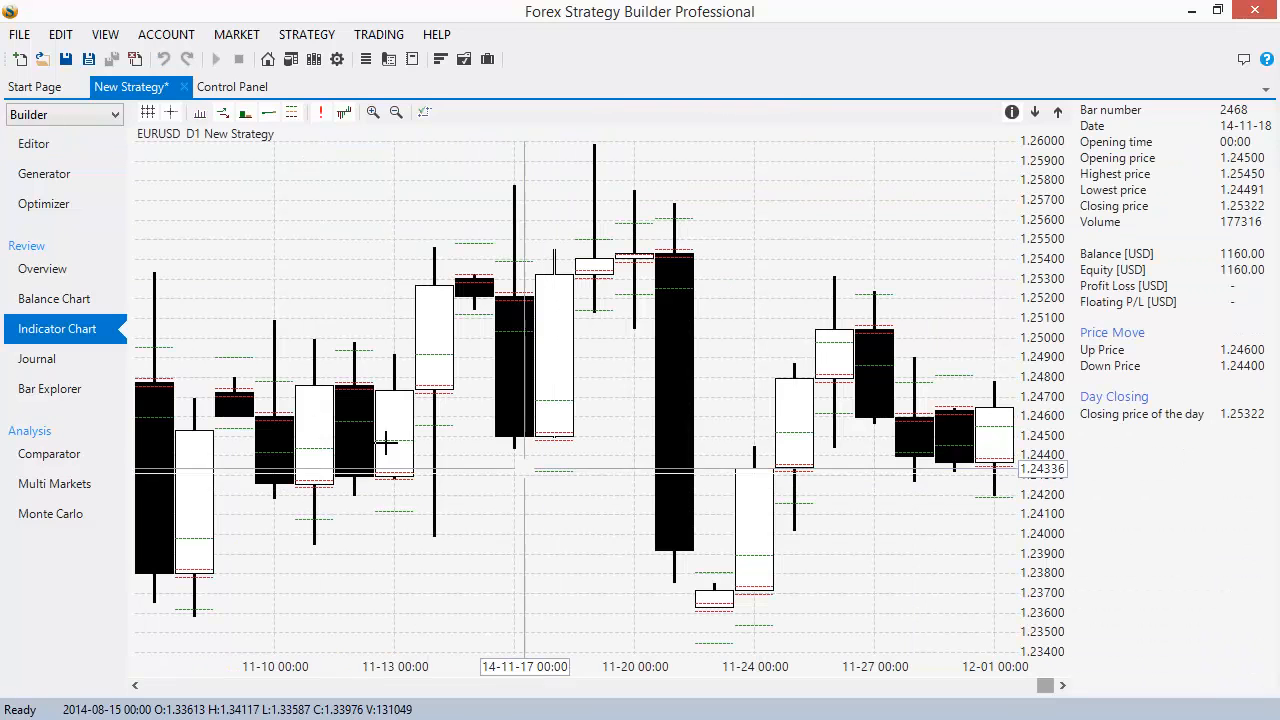
pyautogui.click(36, 152)
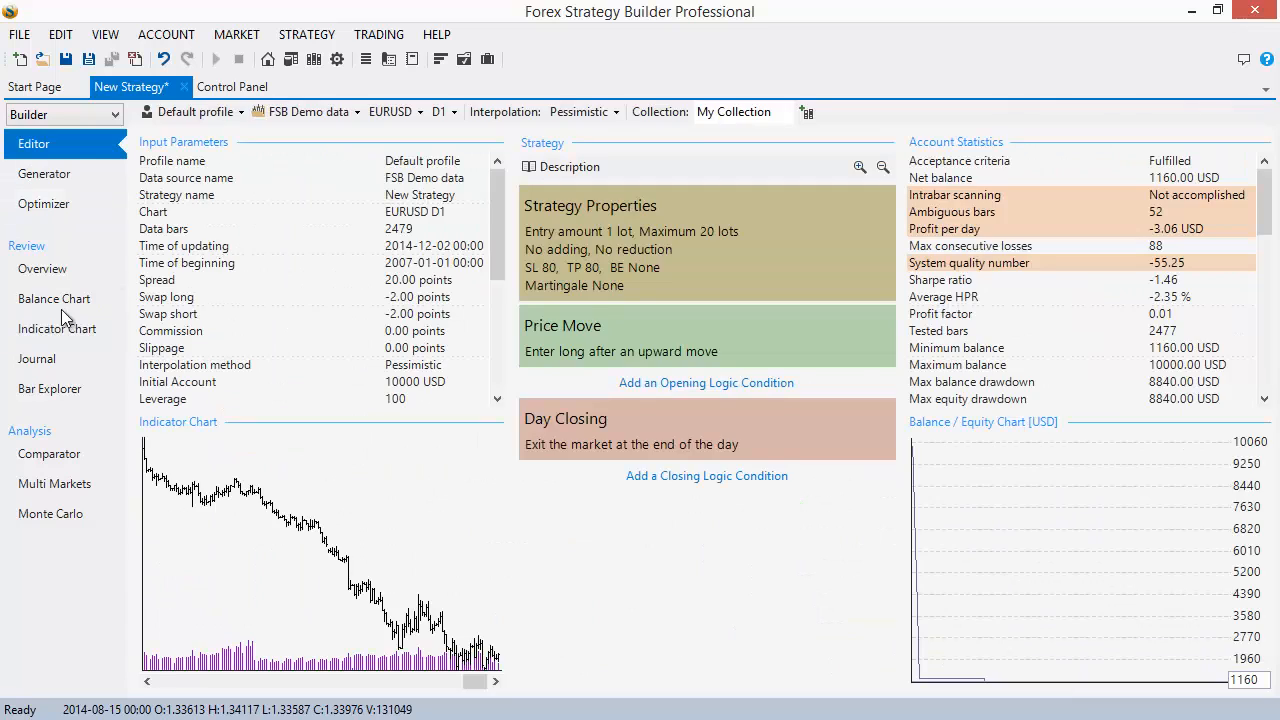
pyautogui.click(42, 393)
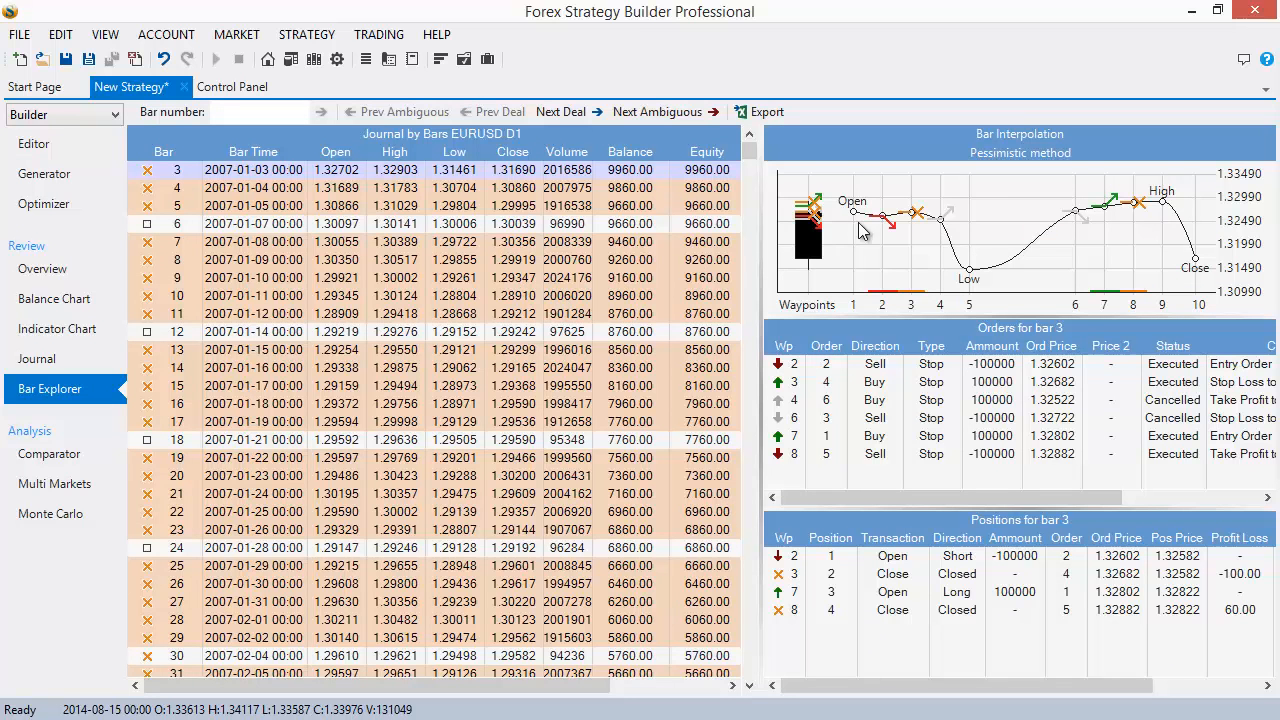
pyautogui.click(611, 205)
pyautogui.click(605, 260)
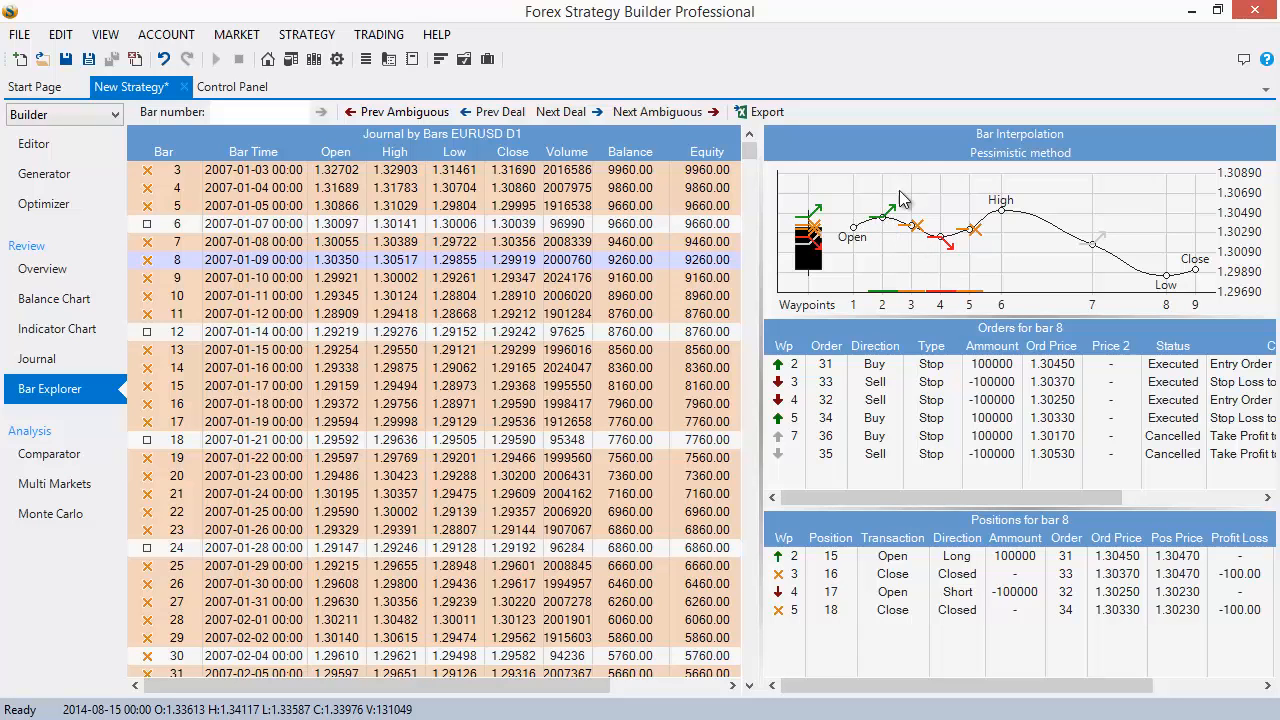
# Return to the strategy editor and add an Enter Once opening logic condition with "Enter no more than once a bar"
pyautogui.click(41, 148)
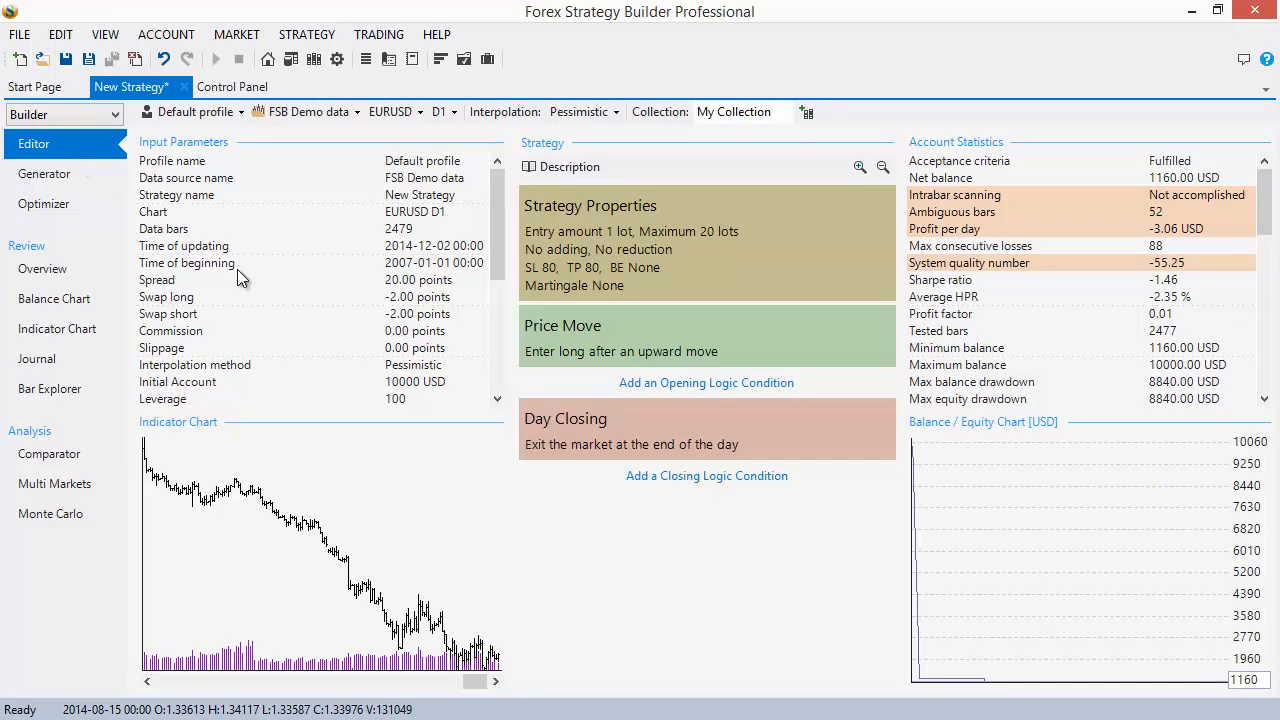
pyautogui.click(619, 382)
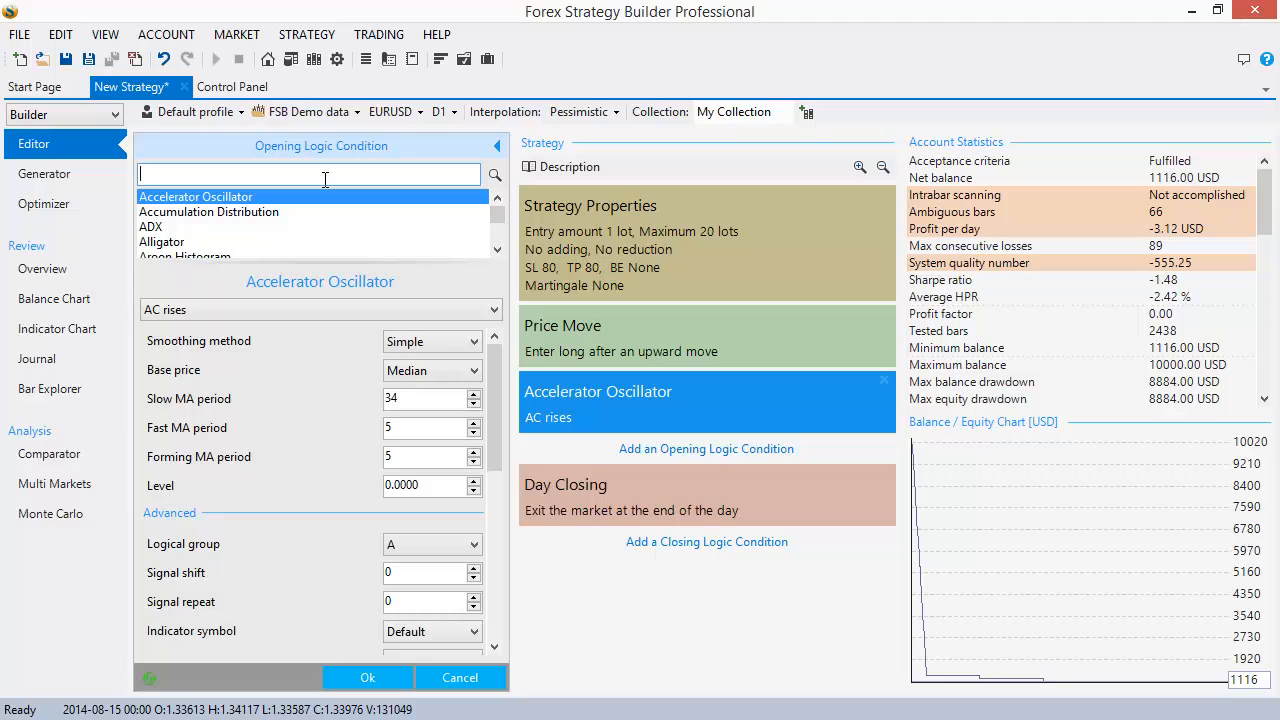
pyautogui.write('en')
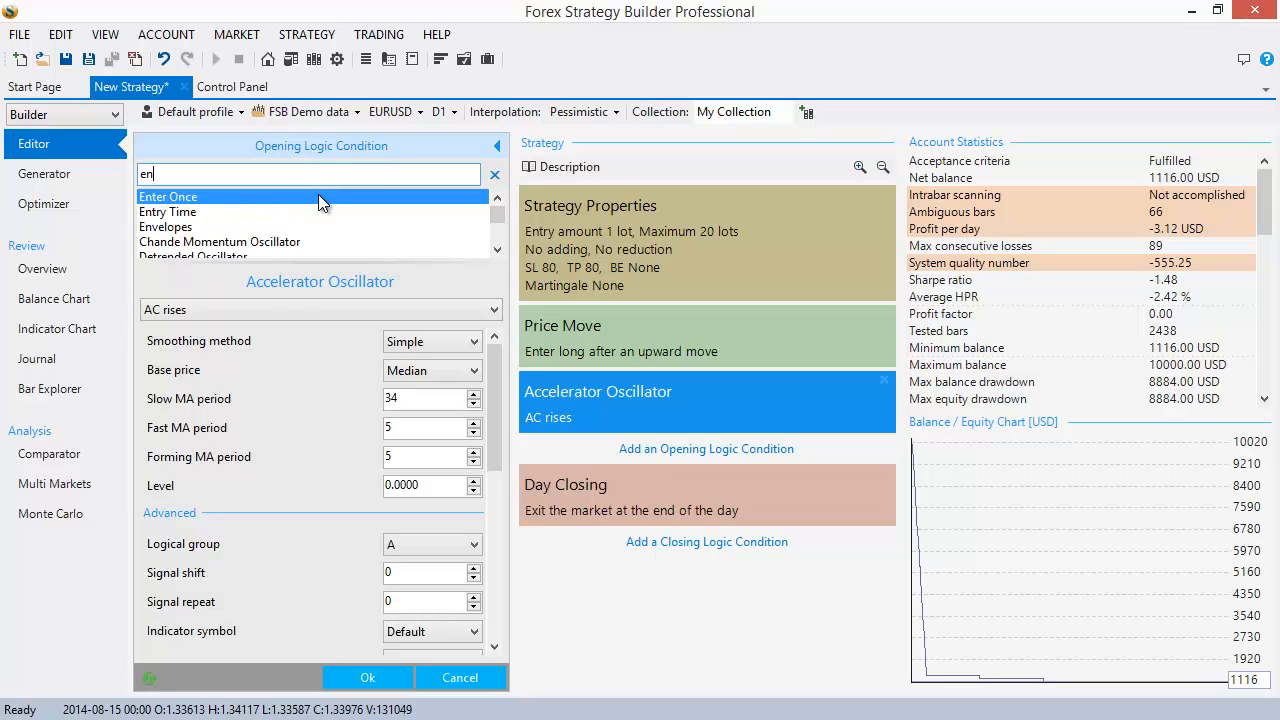
pyautogui.click(318, 197)
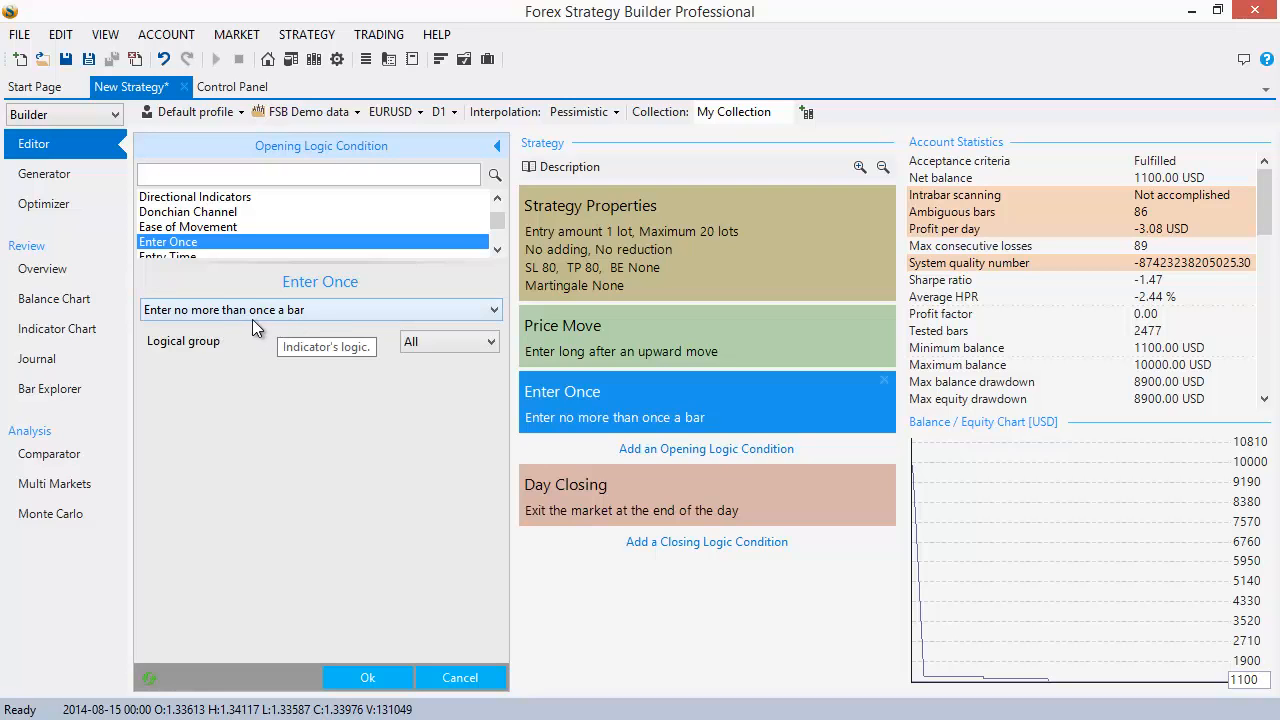
pyautogui.click(368, 680)
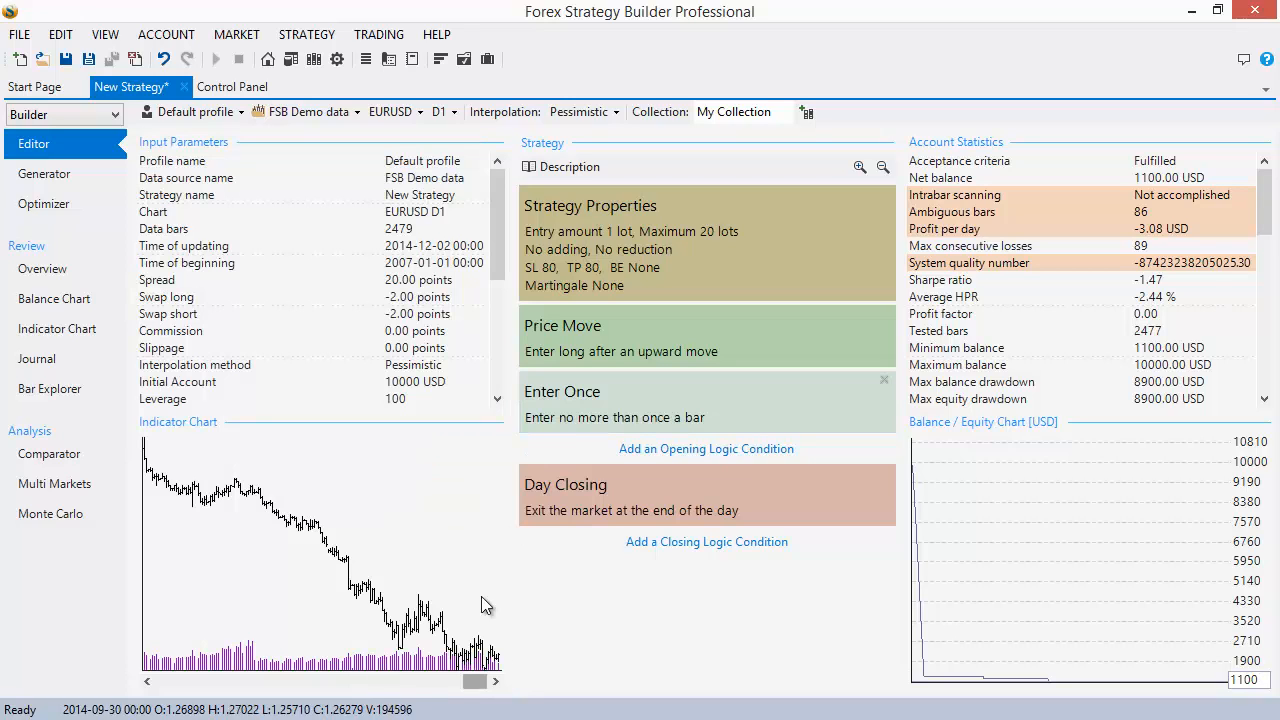
# Inspect bar 3 in the Bar Explorer, widening the orders and positions area to read the comments, and return to the editor
pyautogui.click(80, 394)
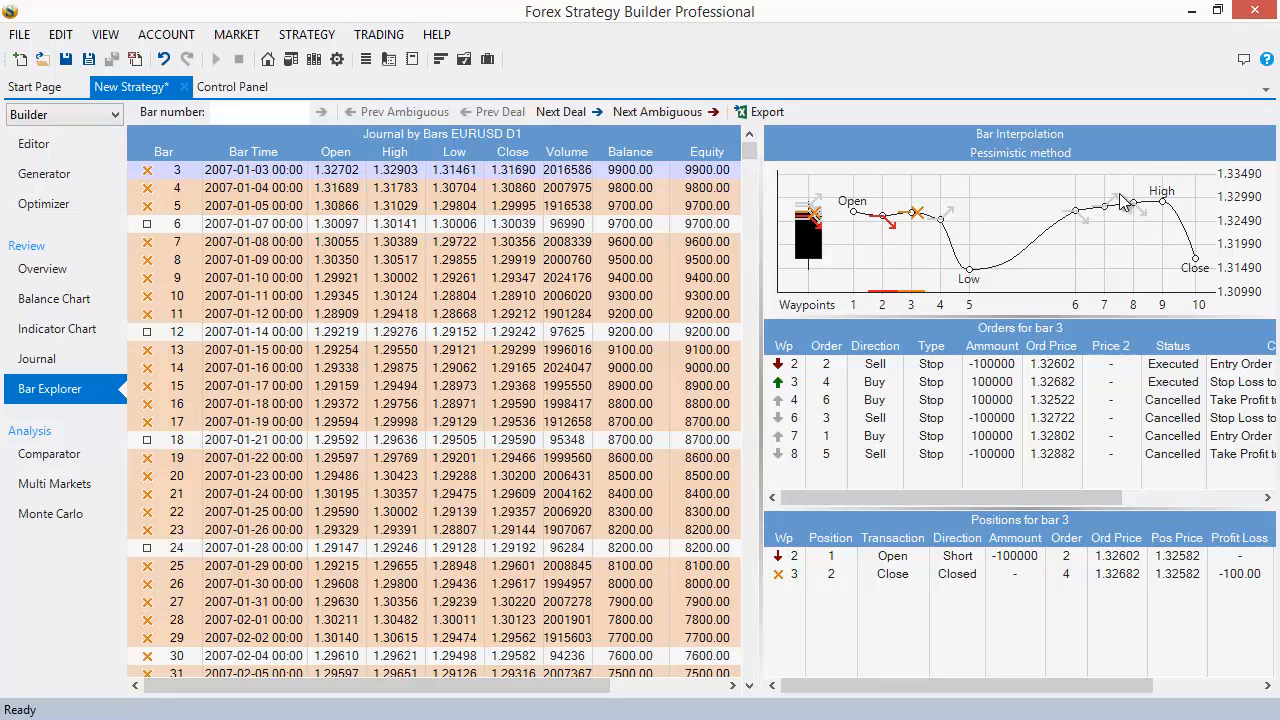
pyautogui.moveTo(748, 445); pyautogui.dragTo(583, 445)
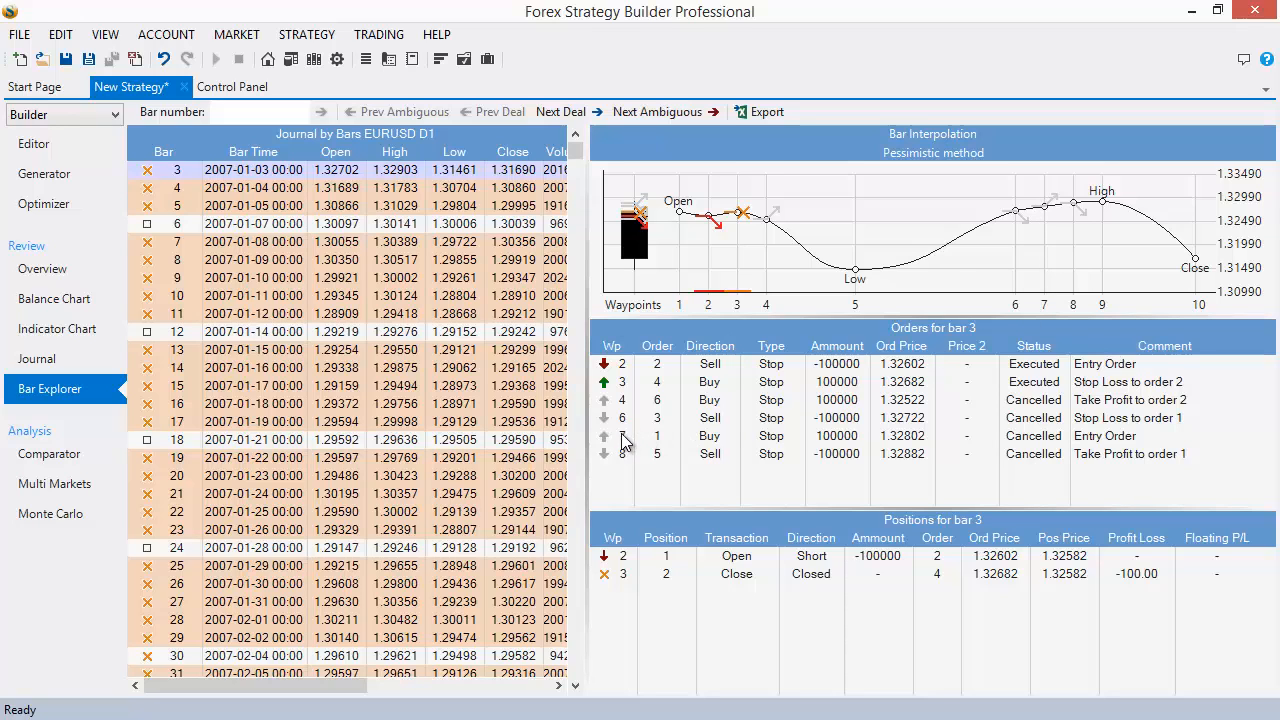
pyautogui.click(44, 146)
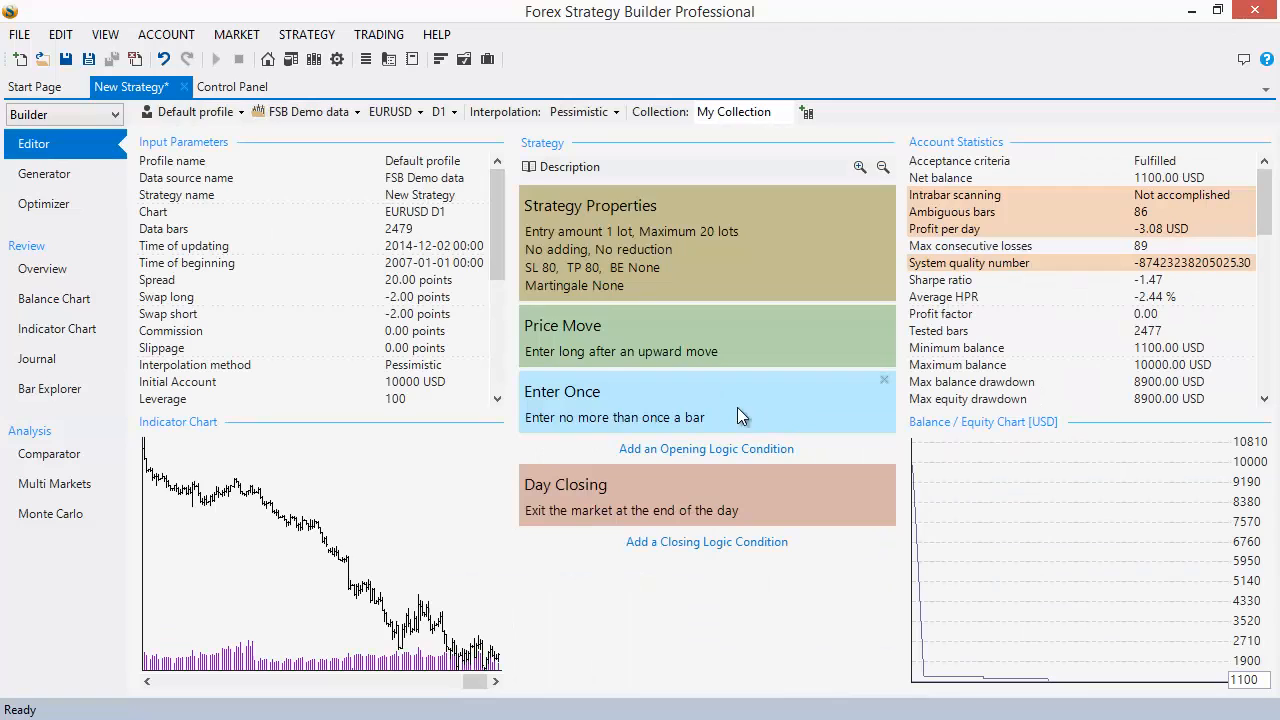
# Change the chart period to H1, set the Enter Once logic to "Enter no more than once a day", and accept
pyautogui.click(580, 405)
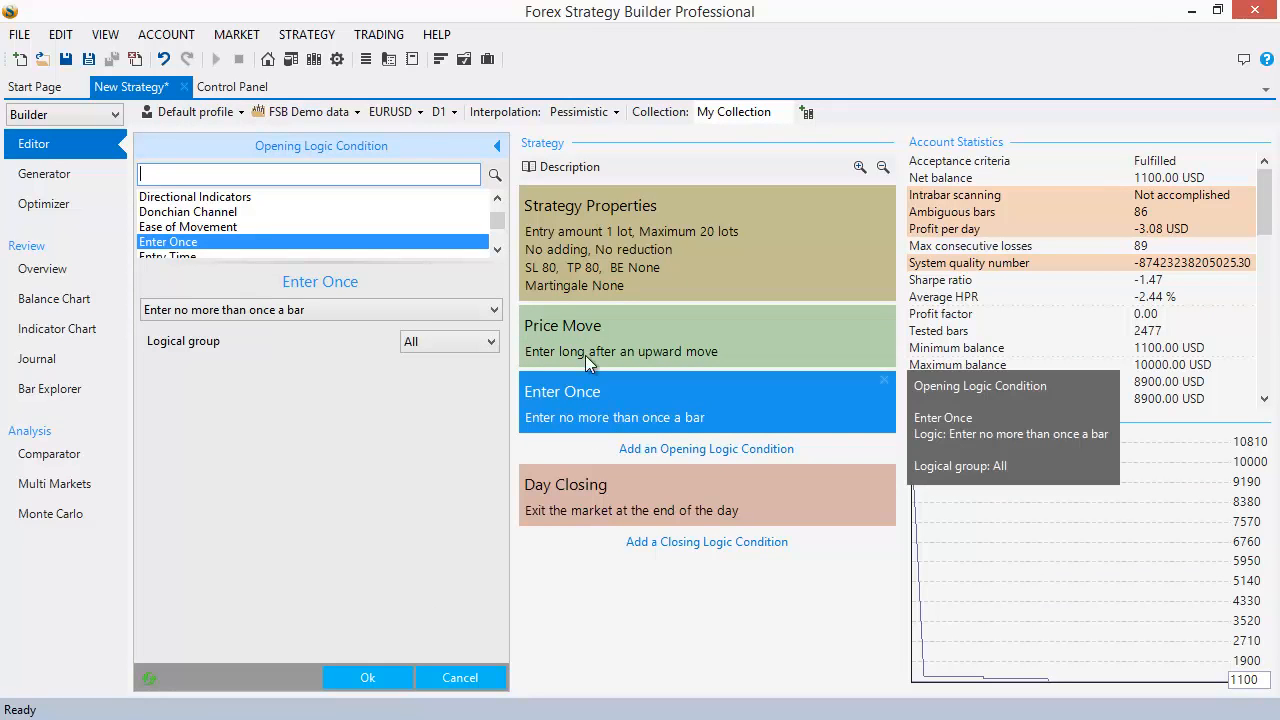
pyautogui.click(452, 113)
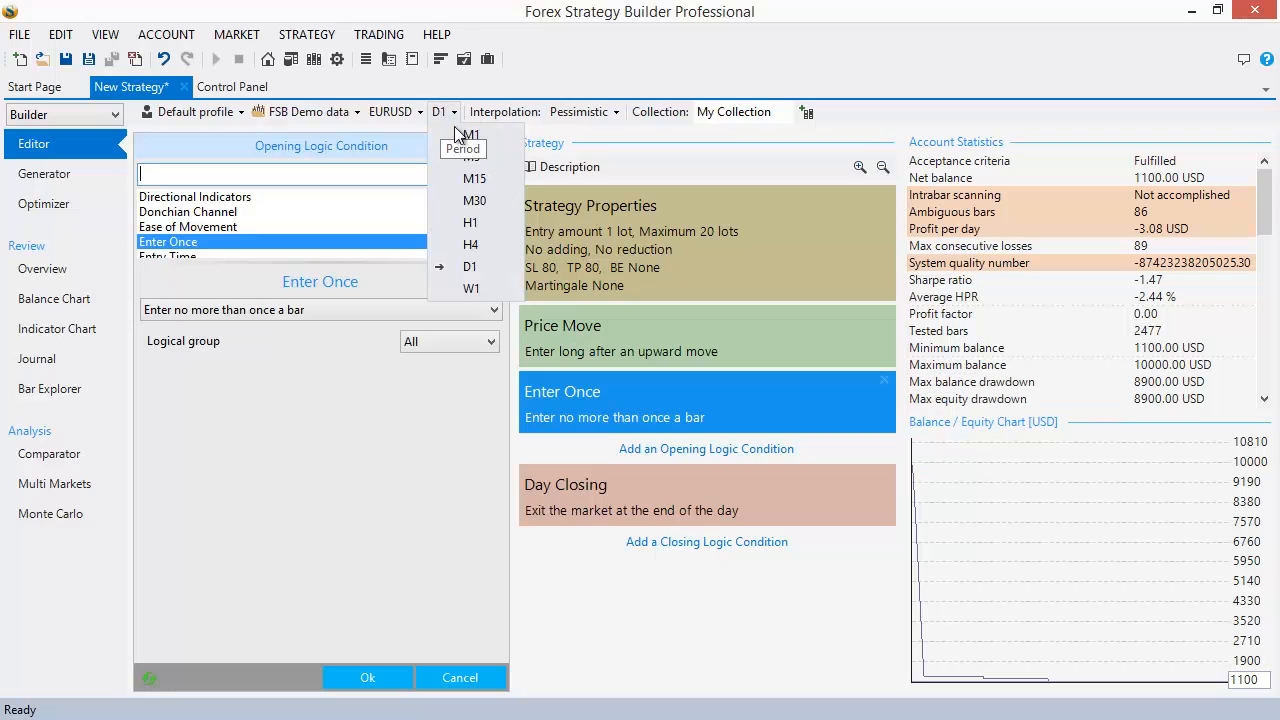
pyautogui.click(484, 228)
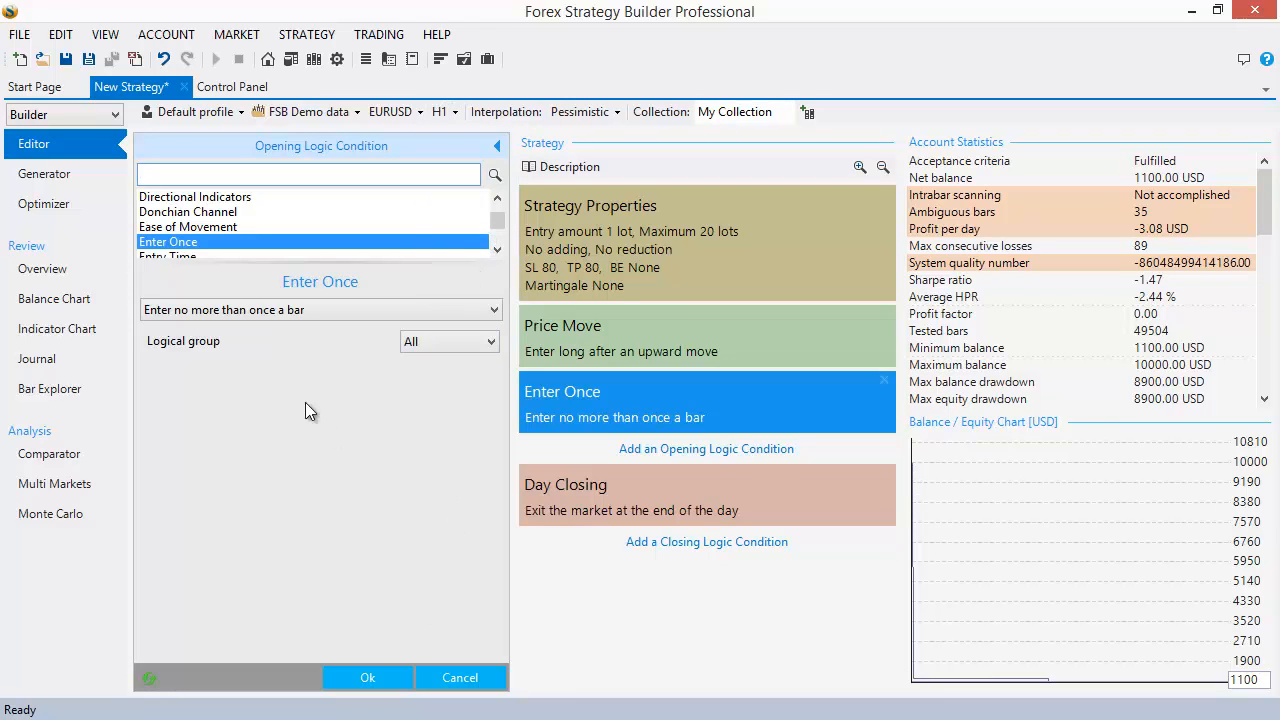
pyautogui.click(272, 313)
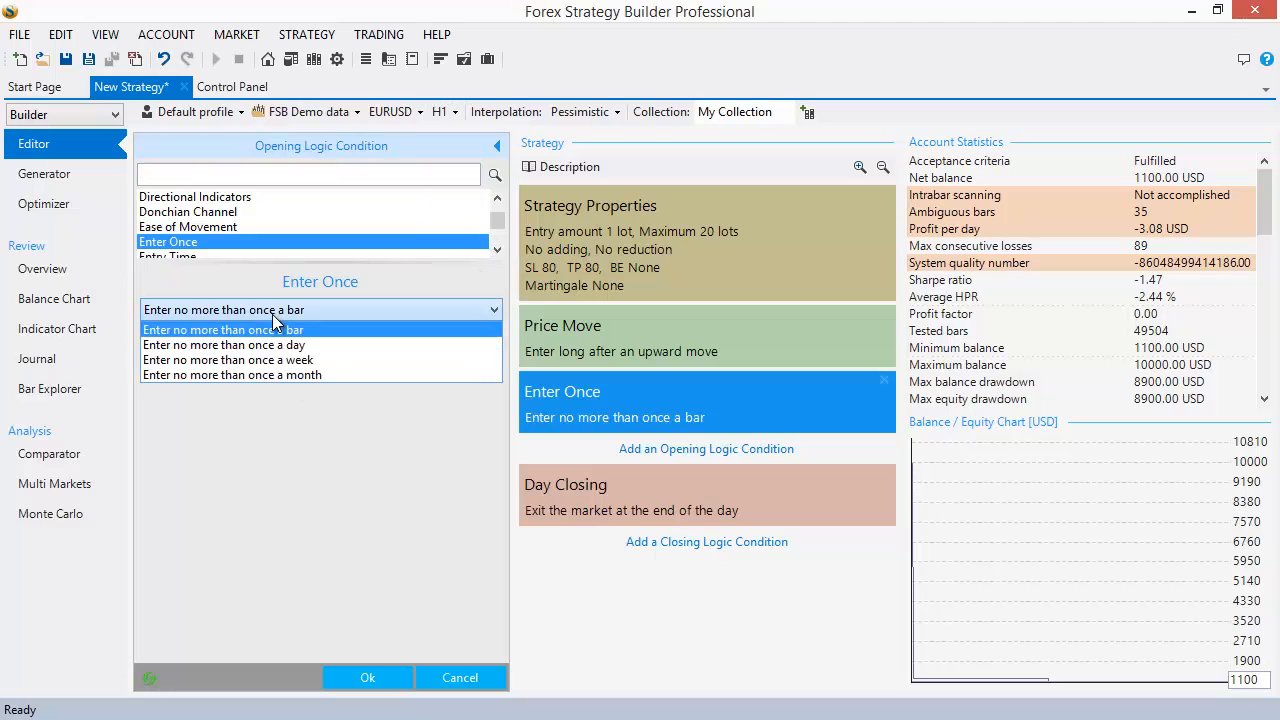
pyautogui.click(327, 345)
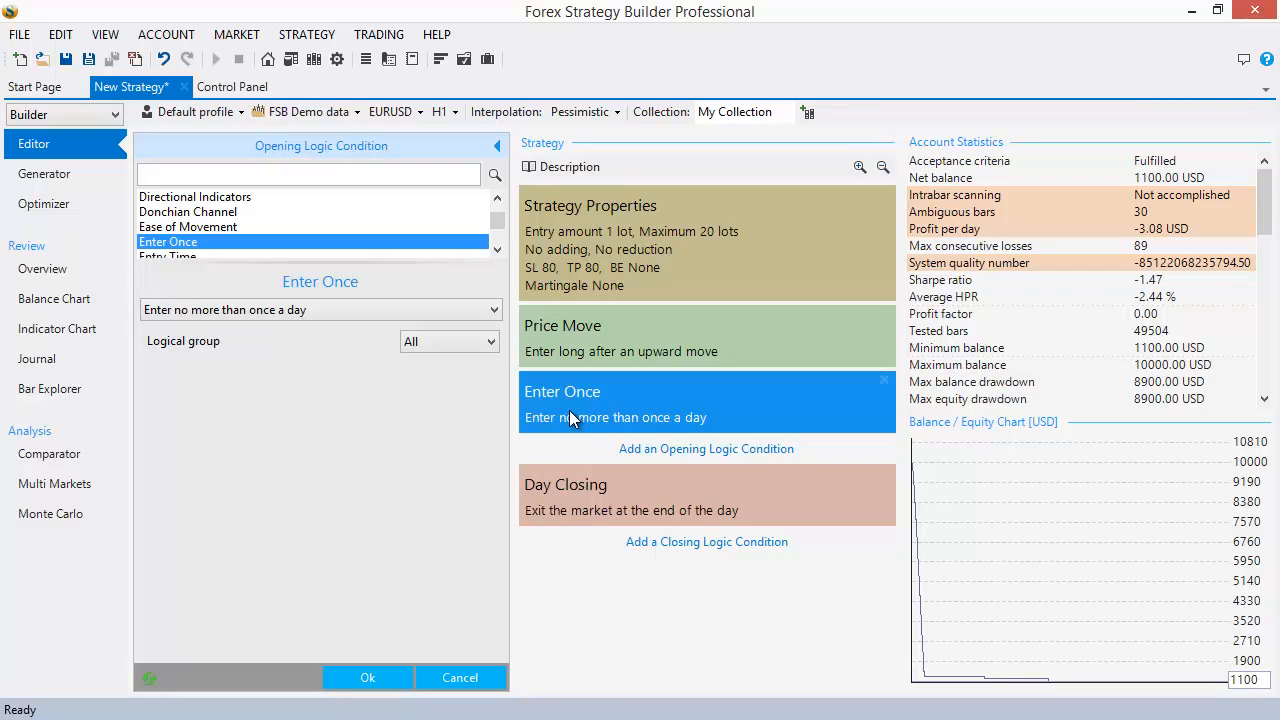
pyautogui.click(366, 677)
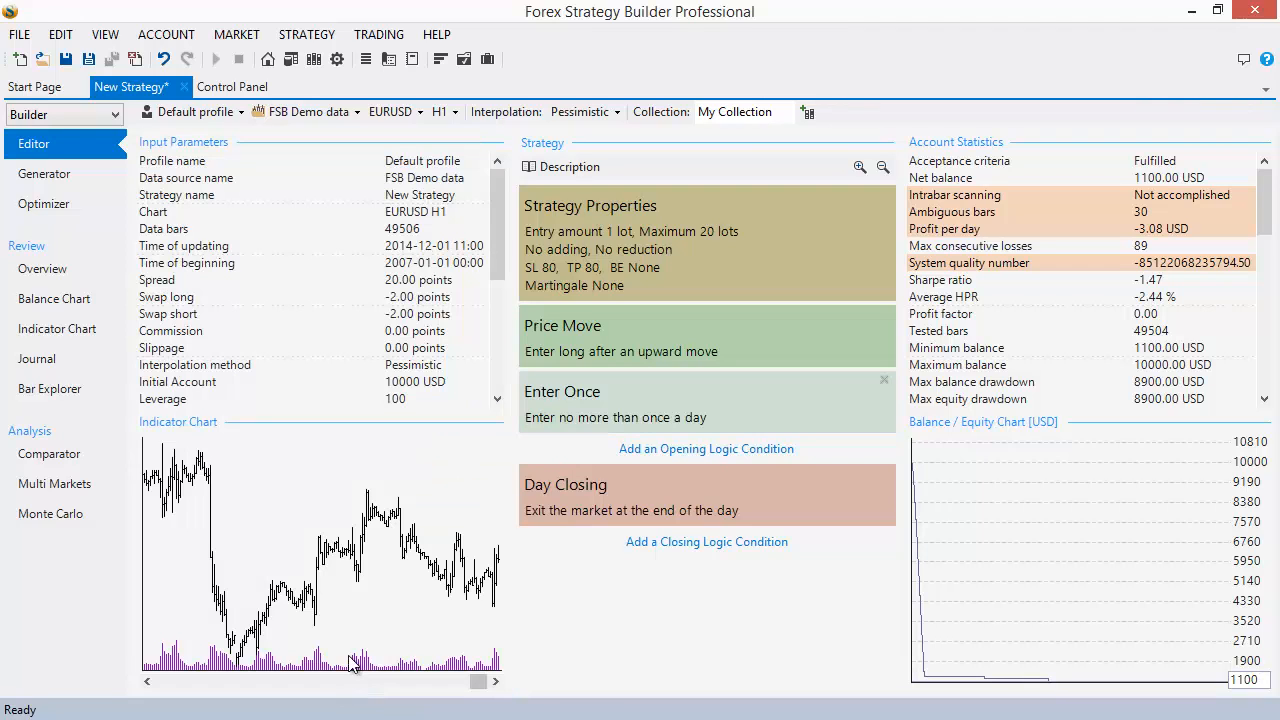
# Examine the entries on the earliest days of the H1 indicator chart to check how often the strategy enters per day
pyautogui.click(45, 328)
pyautogui.moveTo(1045, 686); pyautogui.dragTo(134, 682)
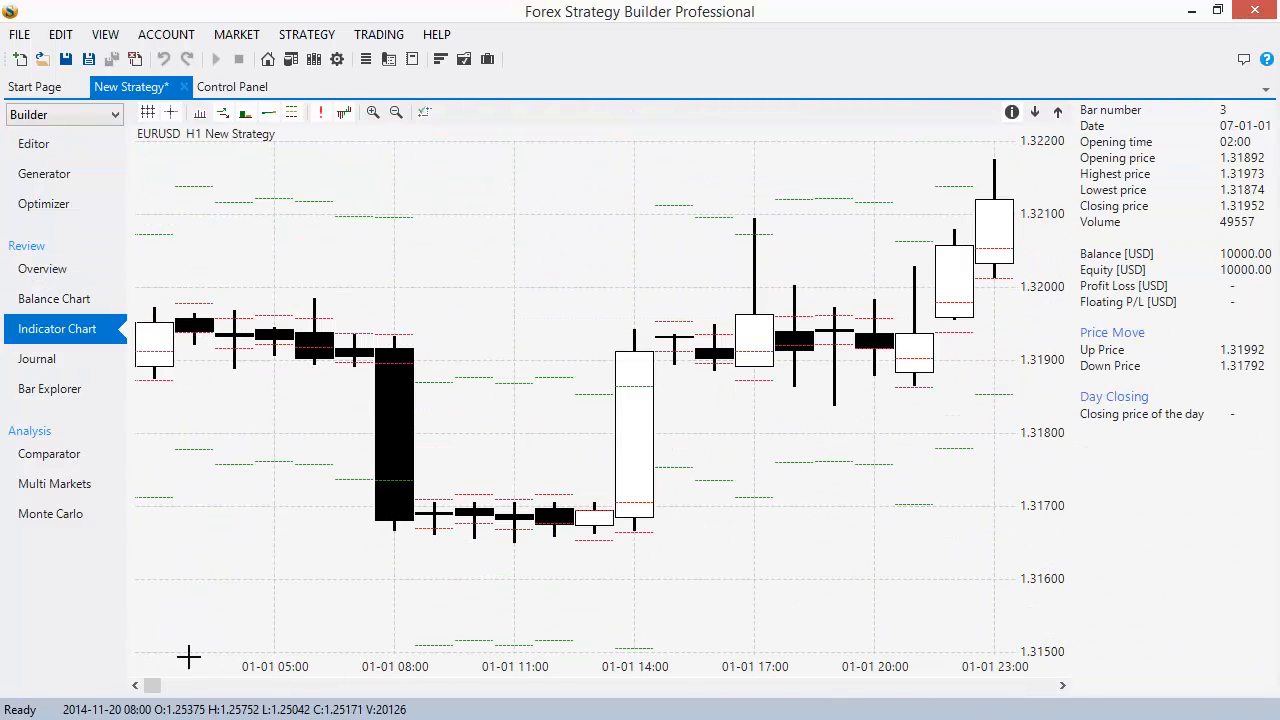
pyautogui.scroll(-2, 408, 557)
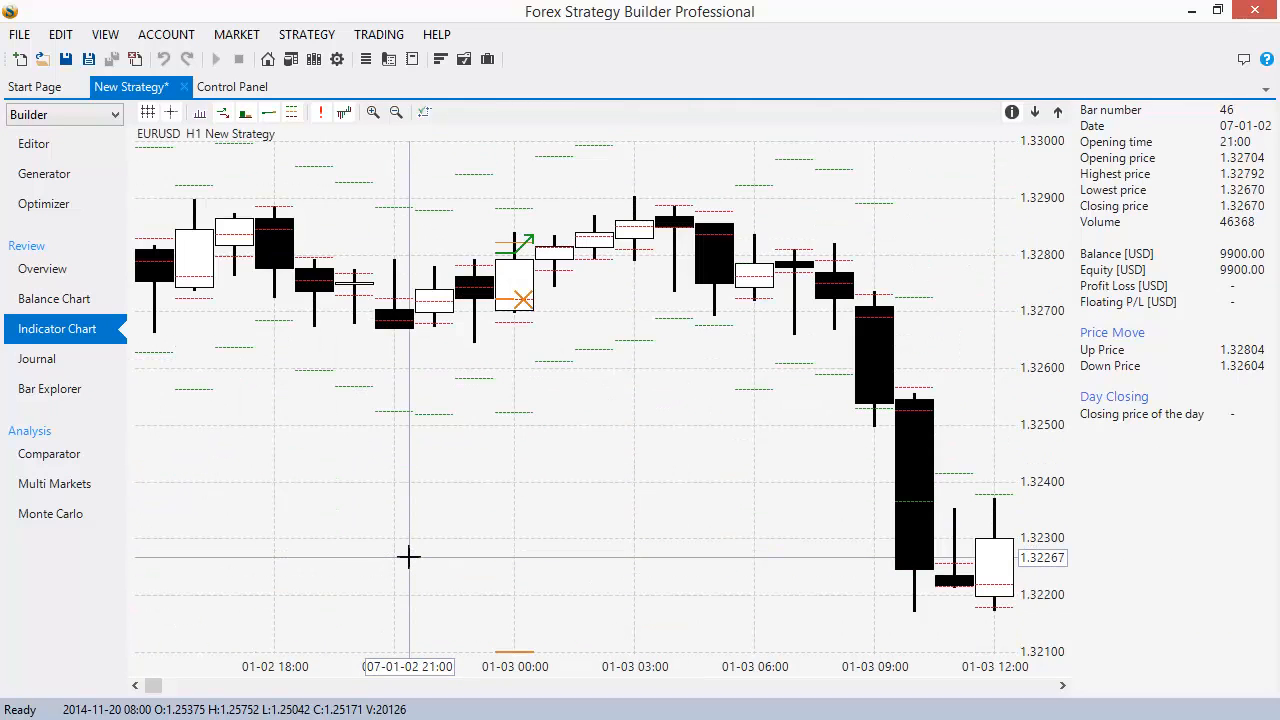
pyautogui.scroll(-1, 408, 557)
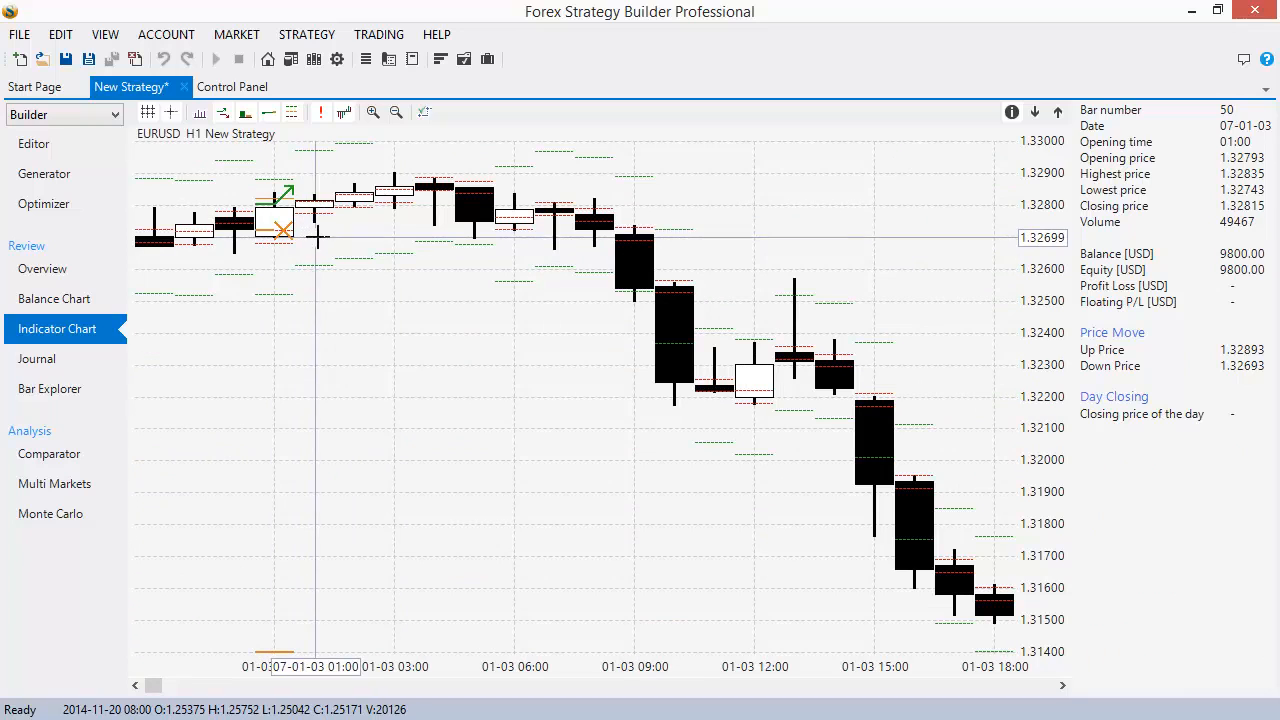
# Remove the Enter Once condition from the strategy and compare the entries at the start of the indicator chart
pyautogui.click(45, 150)
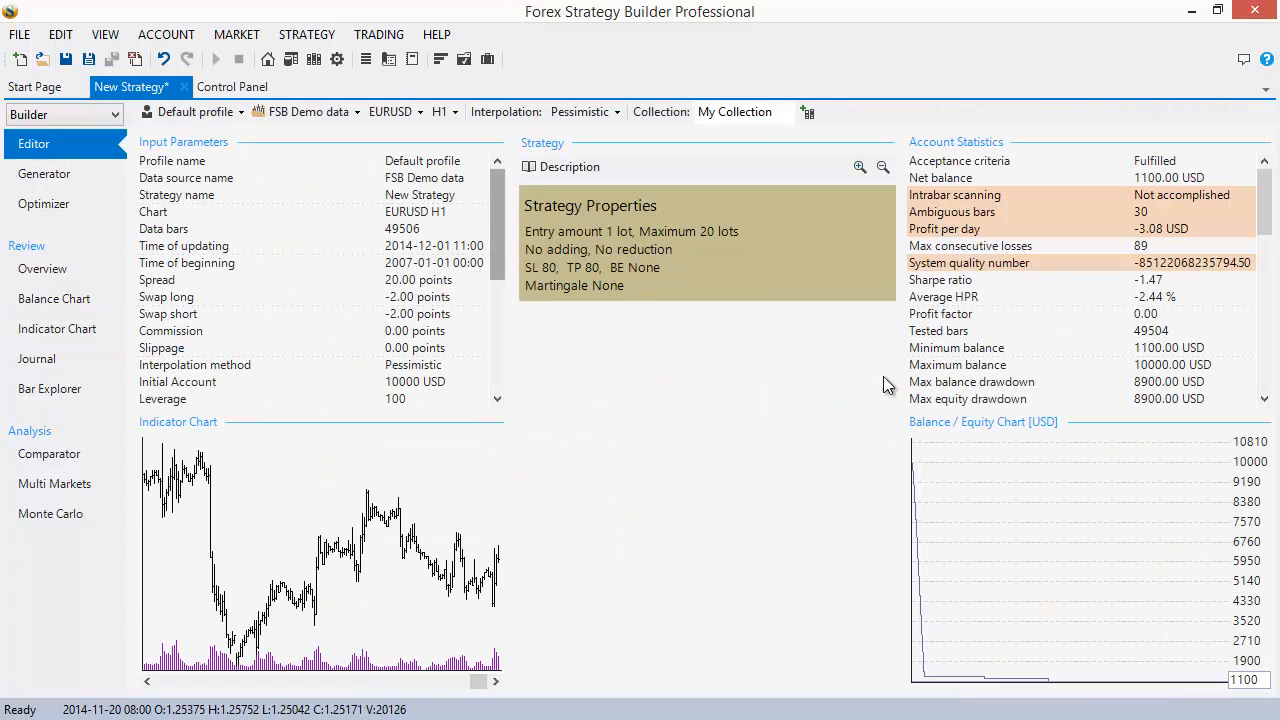
pyautogui.click(885, 383)
pyautogui.click(414, 566)
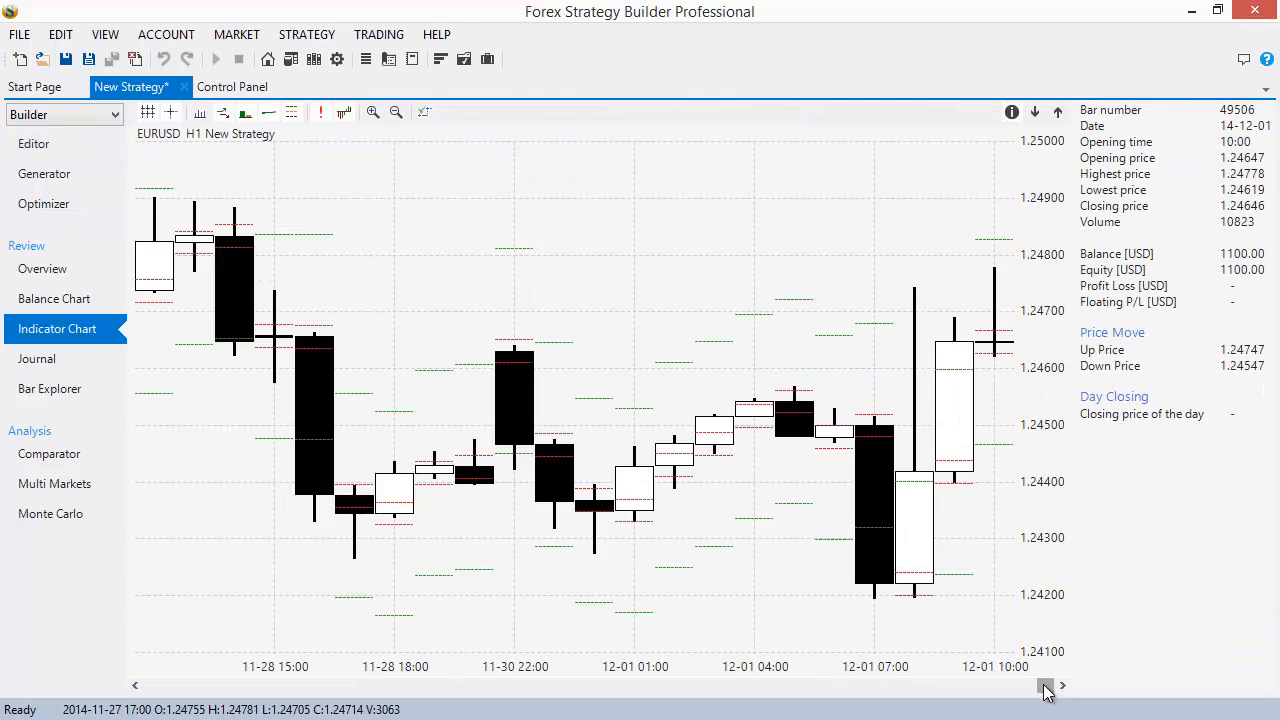
pyautogui.moveTo(1045, 686); pyautogui.dragTo(125, 670)
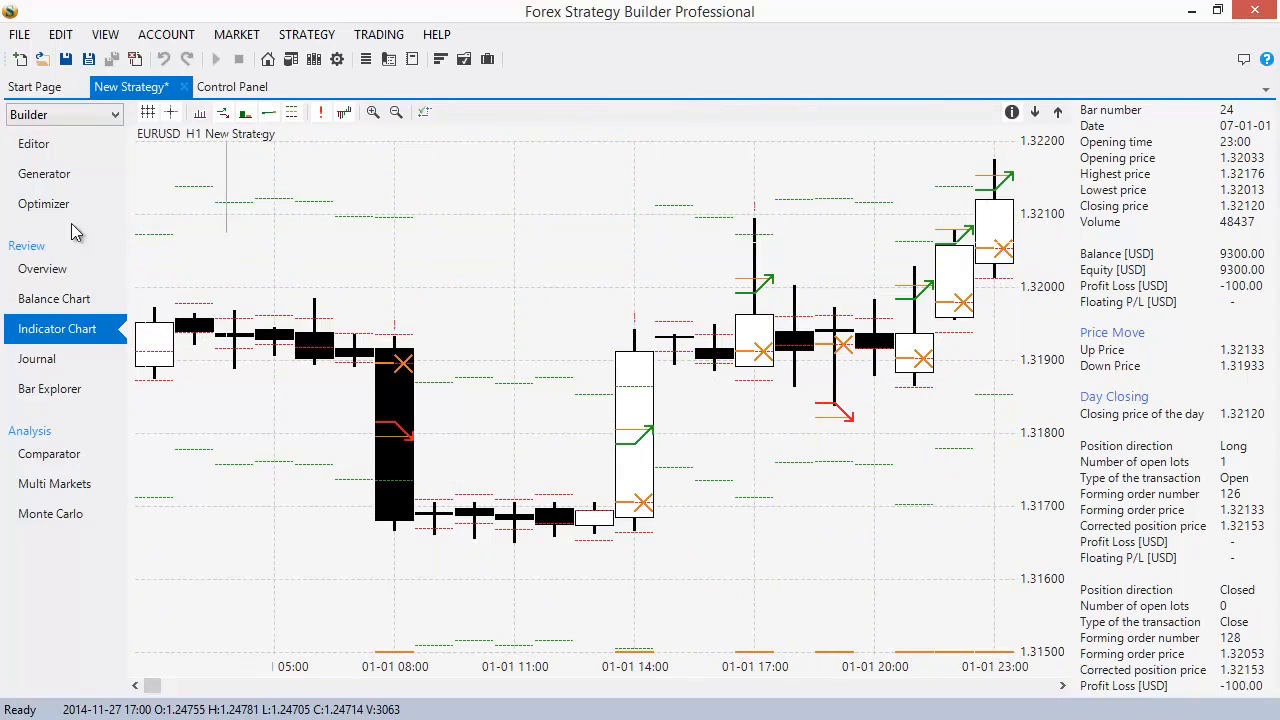
pyautogui.click(47, 146)
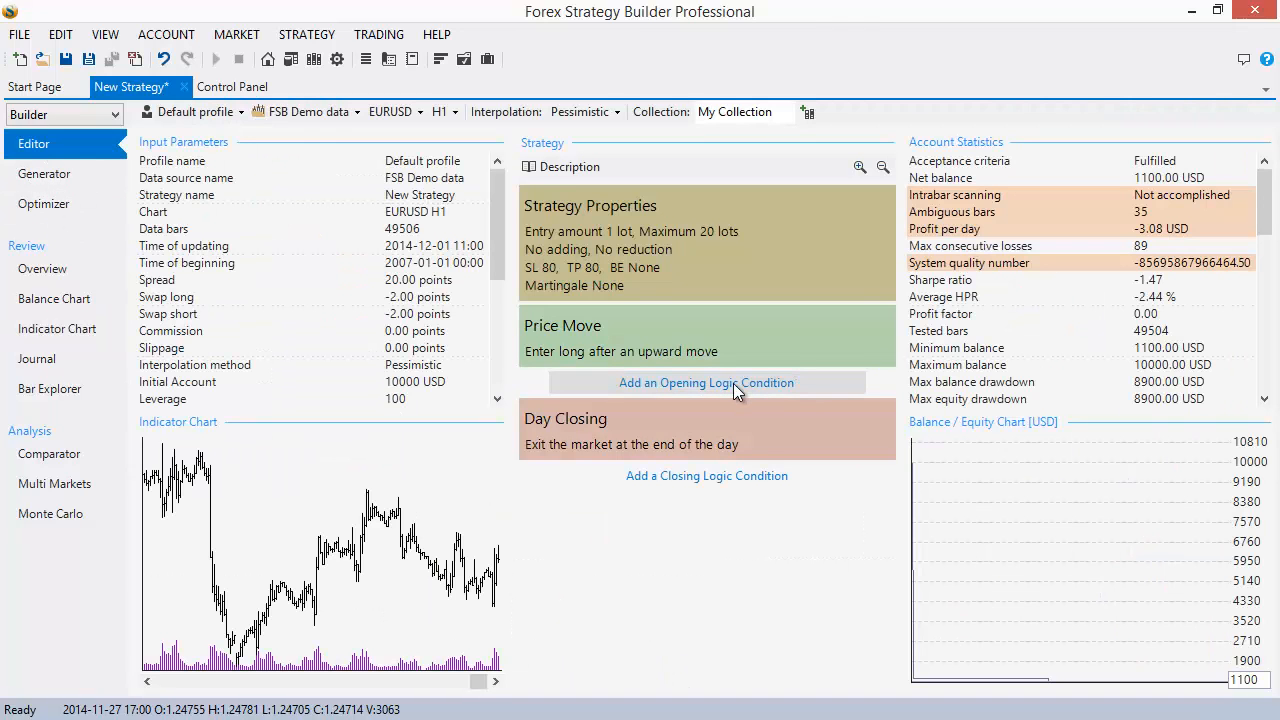
# Switch to the Word notes, highlight the Entry Time item under Opening Logic condition, and return to Forex Strategy Builder
pyautogui.click(1191, 11)
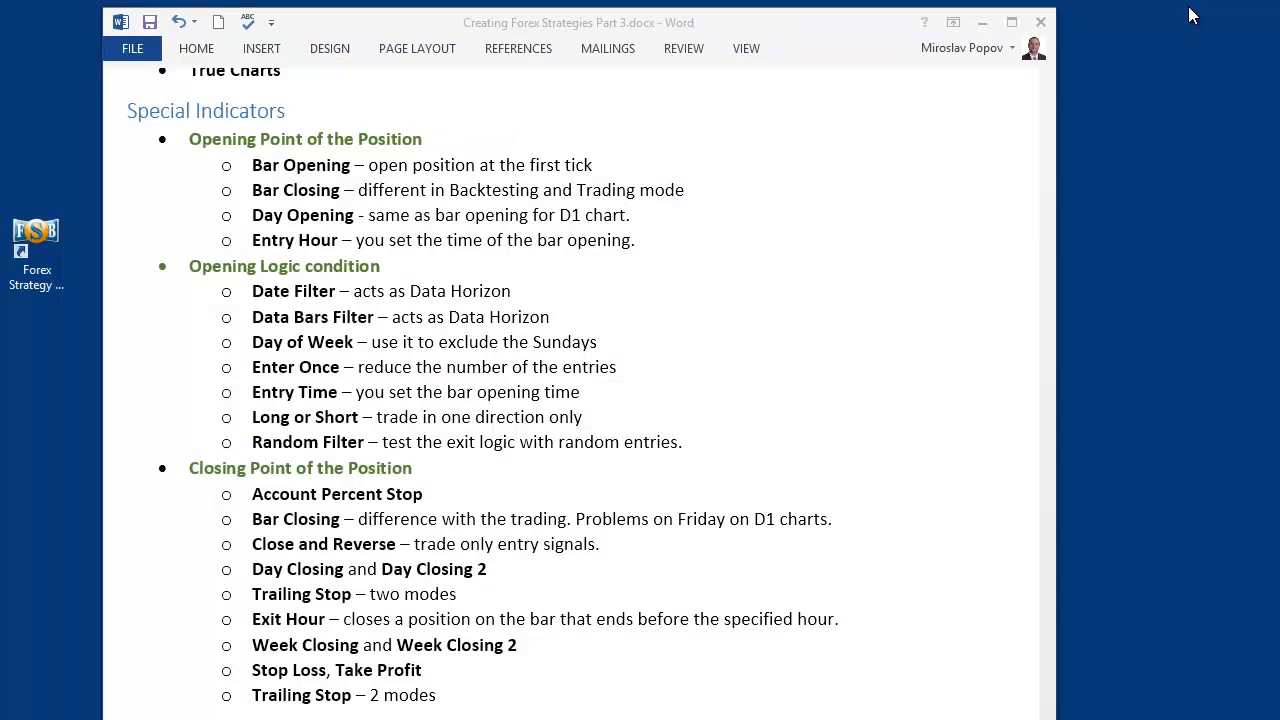
pyautogui.moveTo(340, 392); pyautogui.dragTo(276, 395)
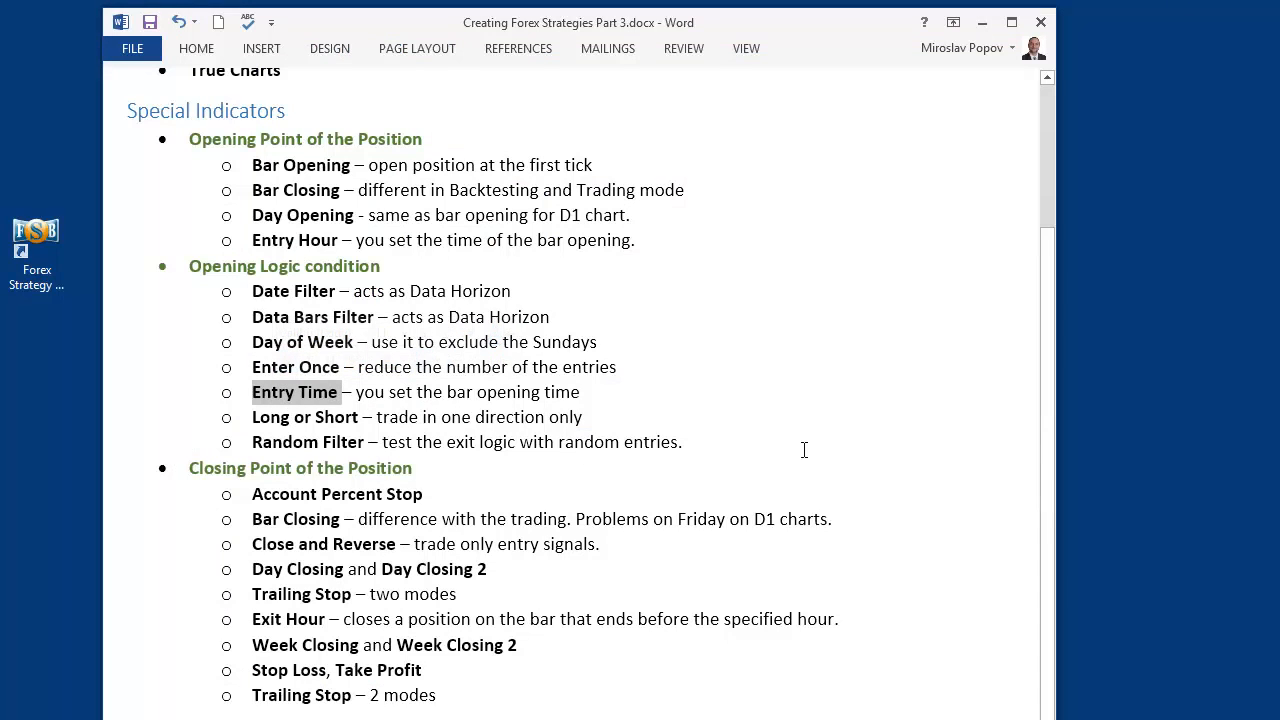
pyautogui.hotkey('alt', 'Tab')
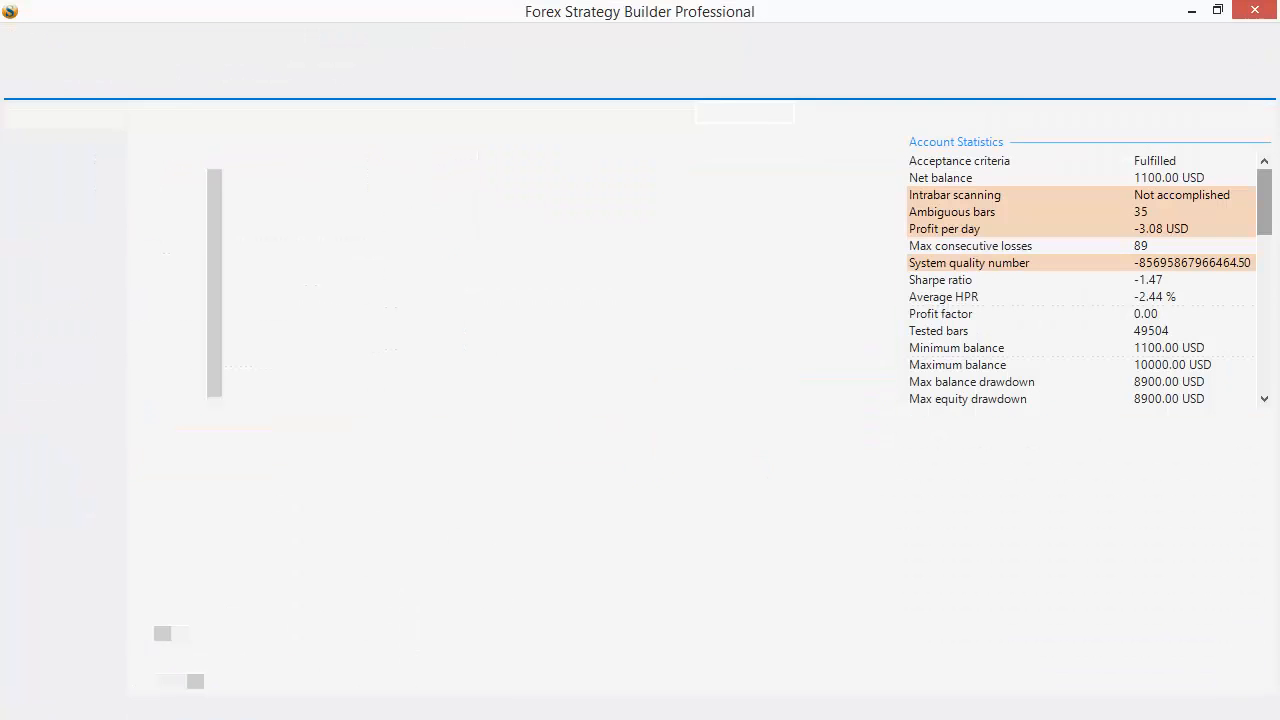
# Replace the opening point indicator Price Move with Bar Opening and accept
pyautogui.click(682, 326)
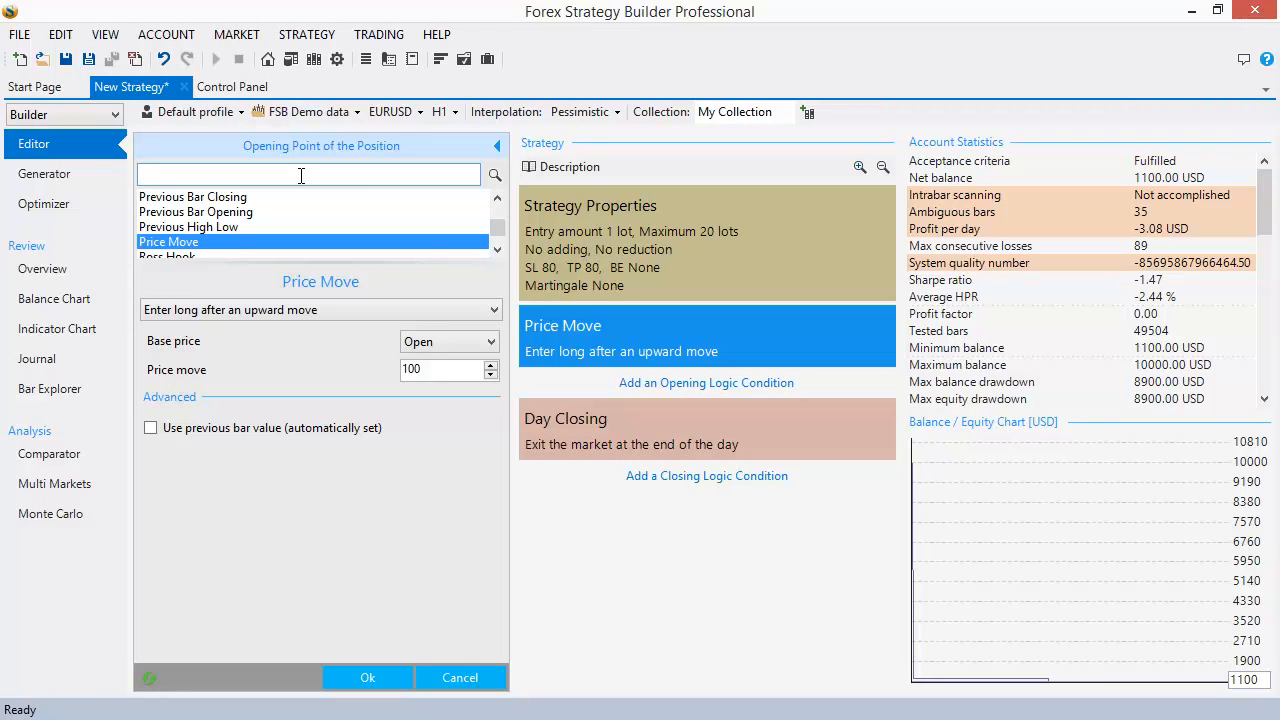
pyautogui.write('bar')
pyautogui.click(230, 211)
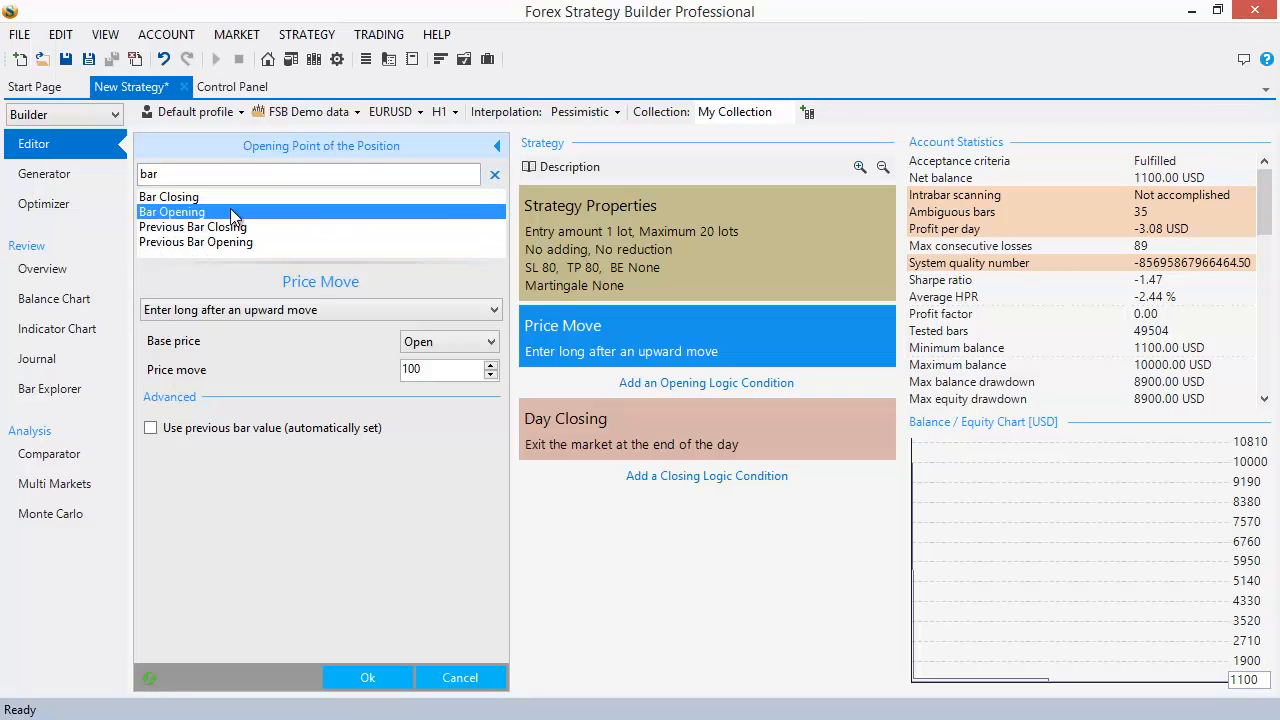
pyautogui.click(367, 677)
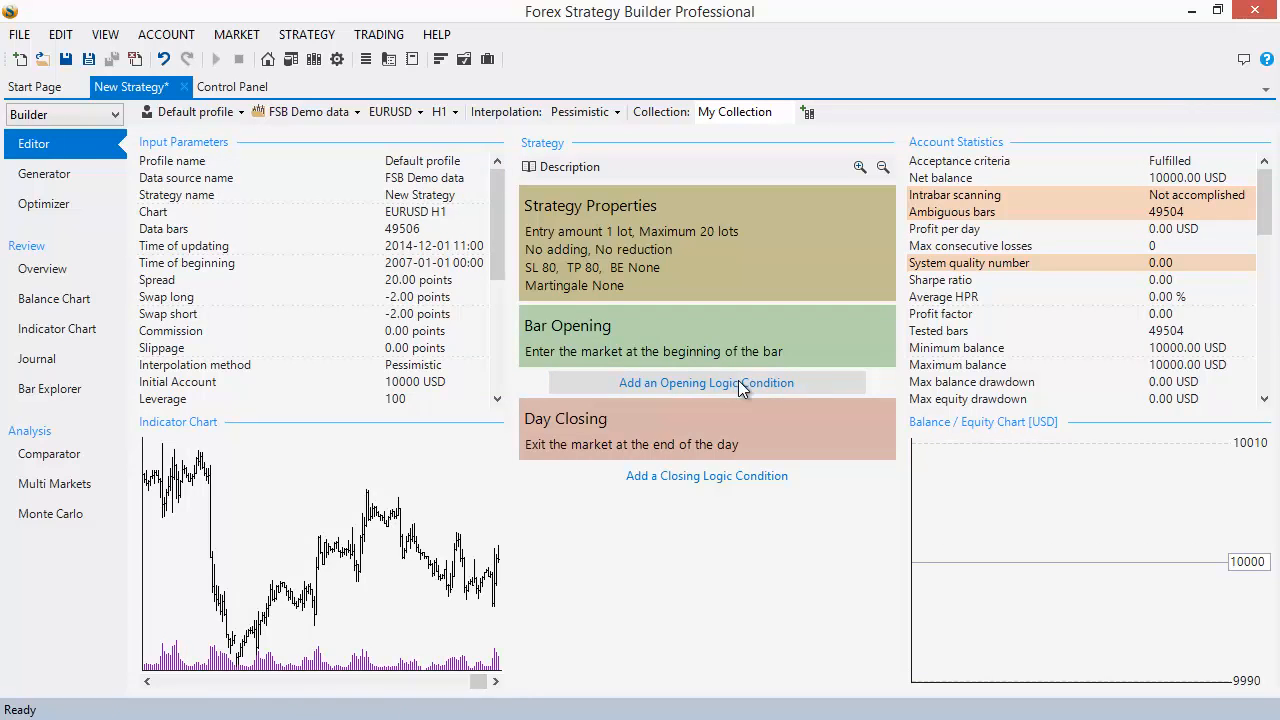
# Add a Momentum opening logic condition with the "Momentum rises" rule and accept it
pyautogui.click(760, 383)
pyautogui.write('mo')
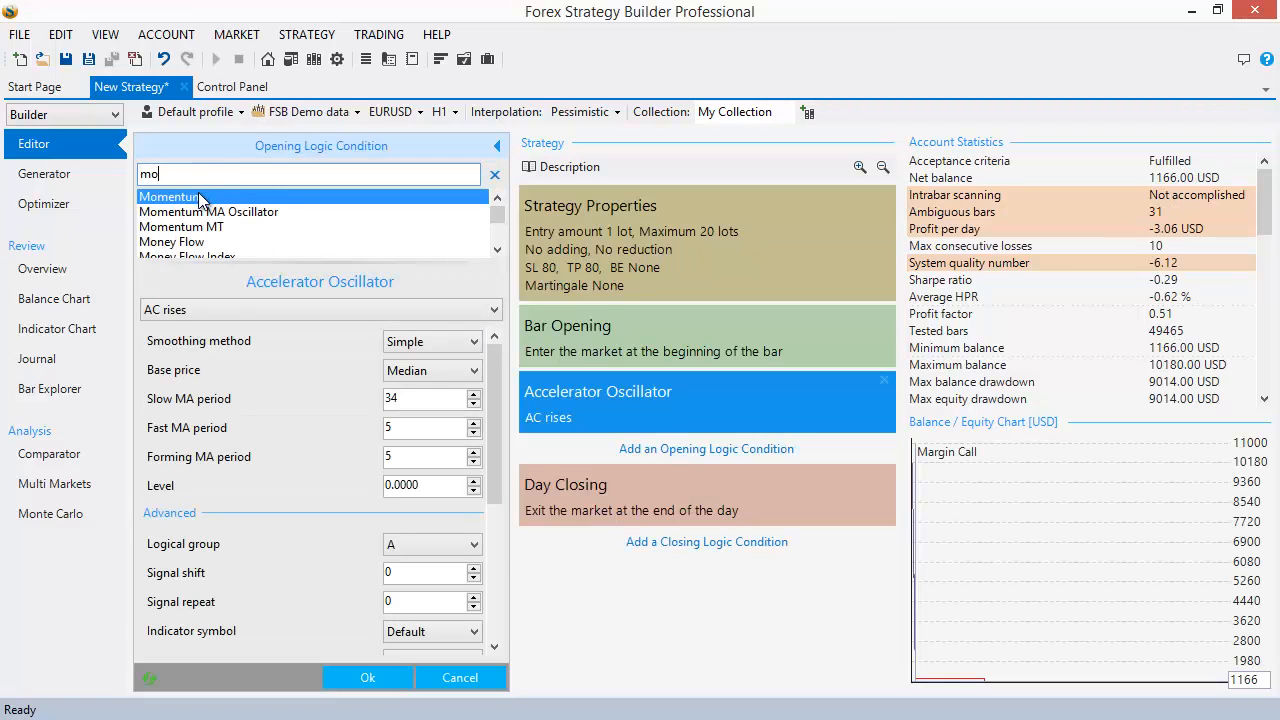
pyautogui.click(205, 197)
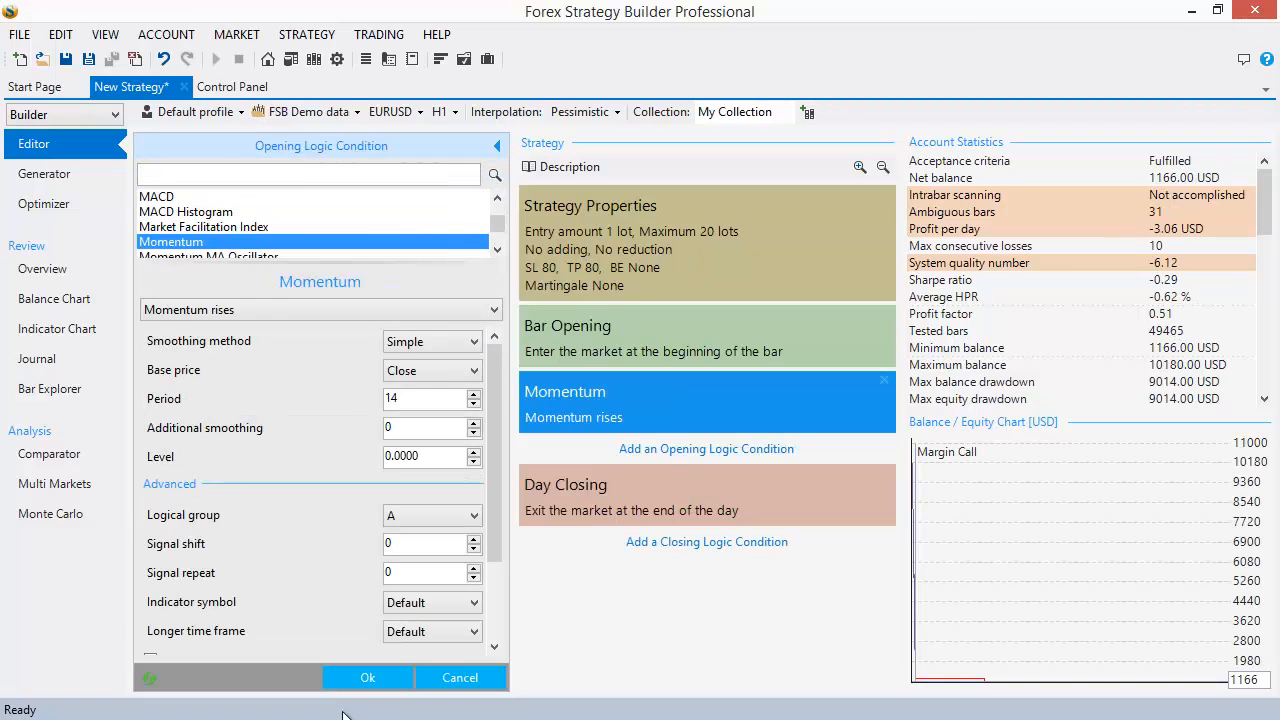
pyautogui.click(369, 680)
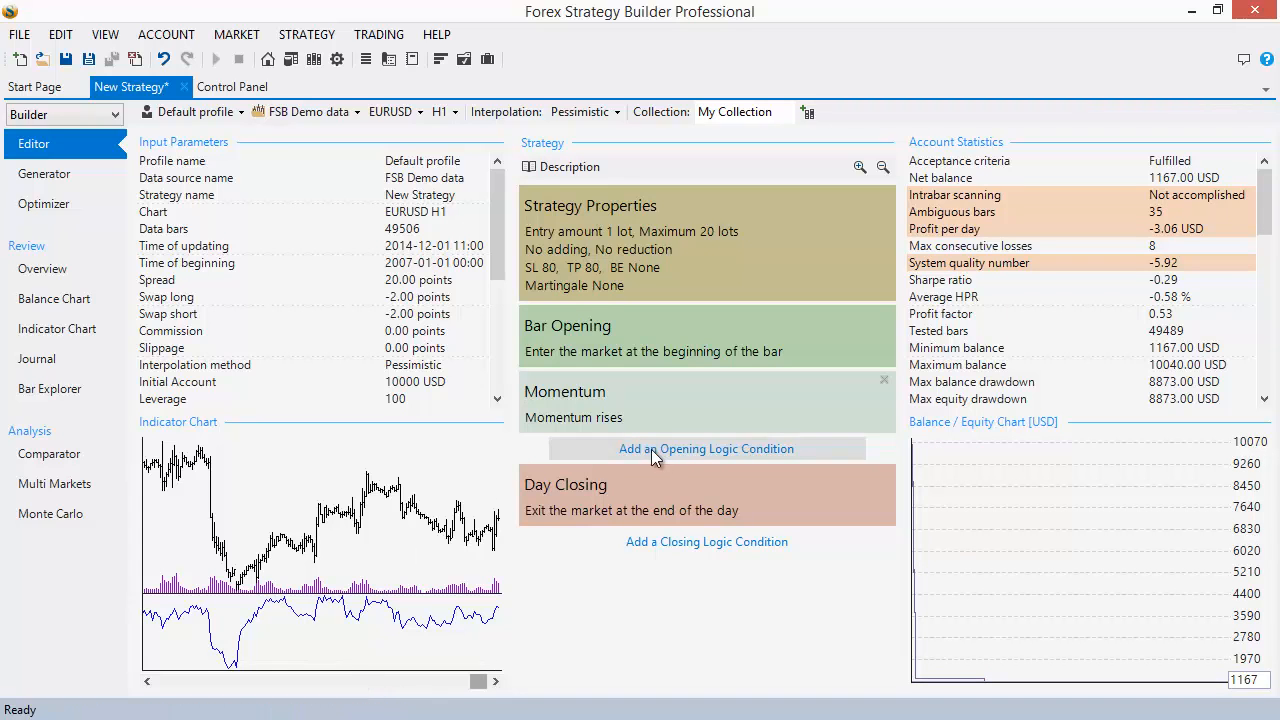
# Try Entry Time as an additional opening logic condition below Momentum
pyautogui.click(697, 453)
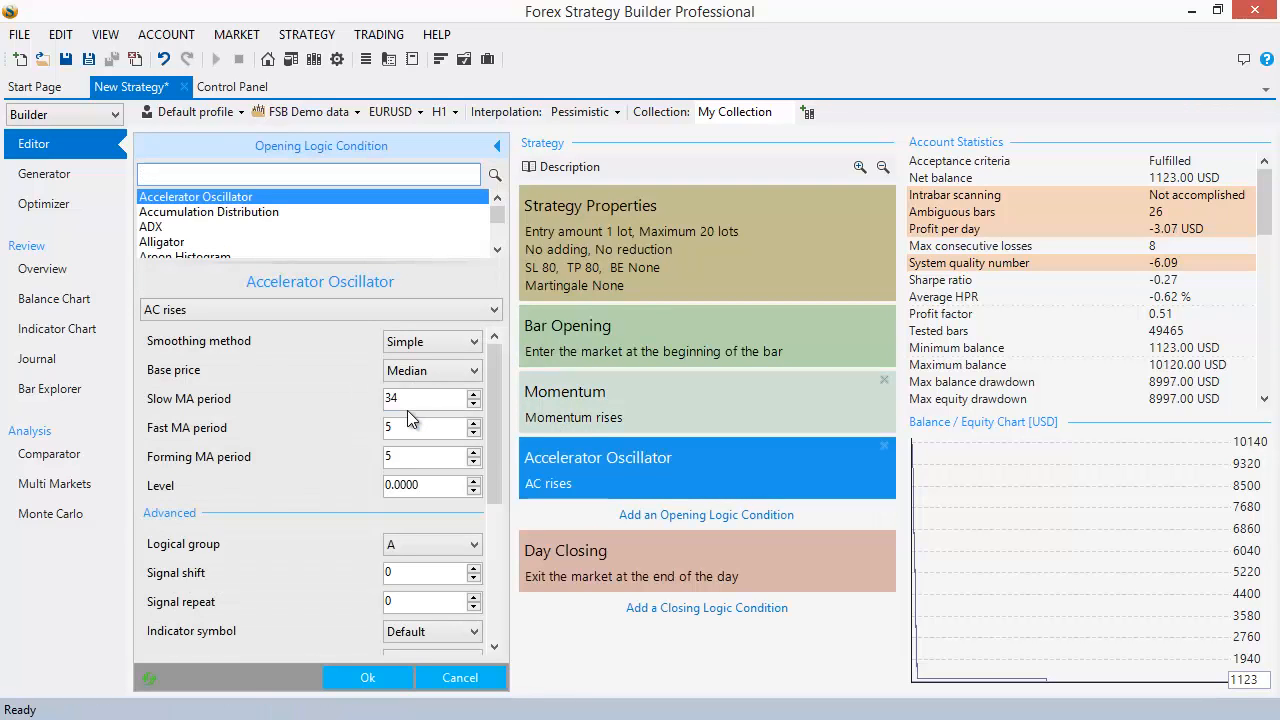
pyautogui.write('entr')
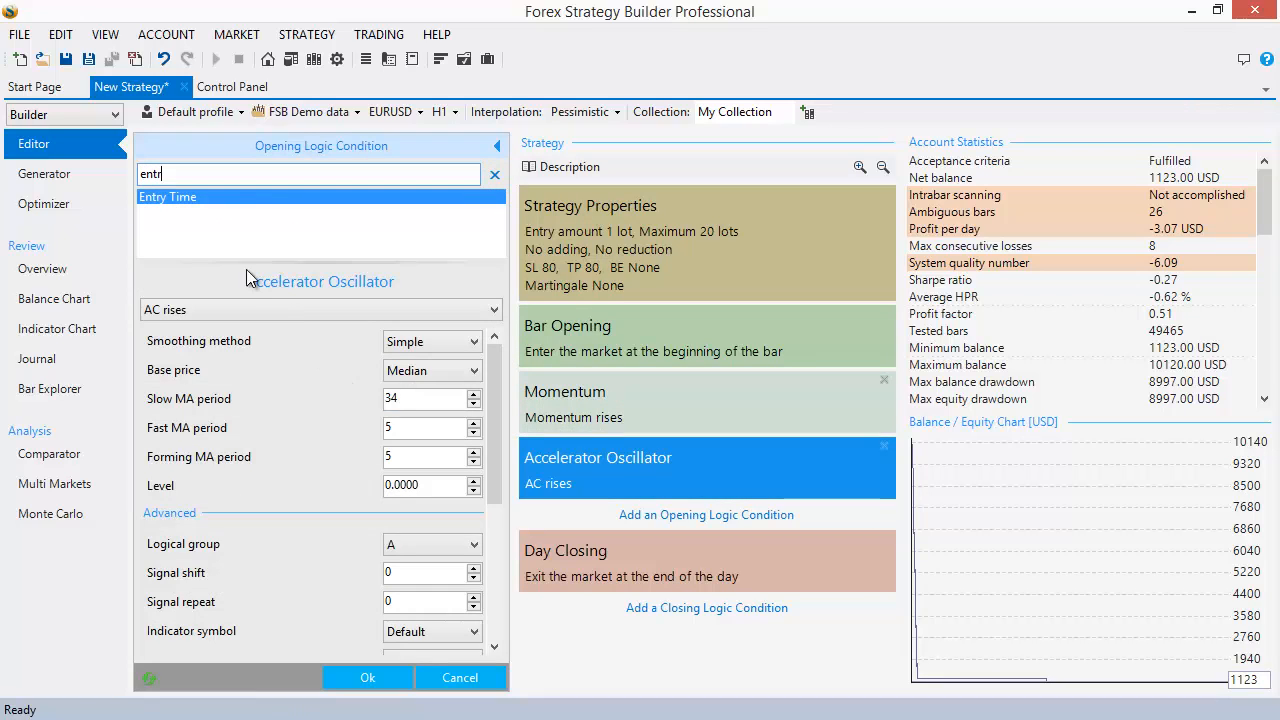
pyautogui.click(229, 199)
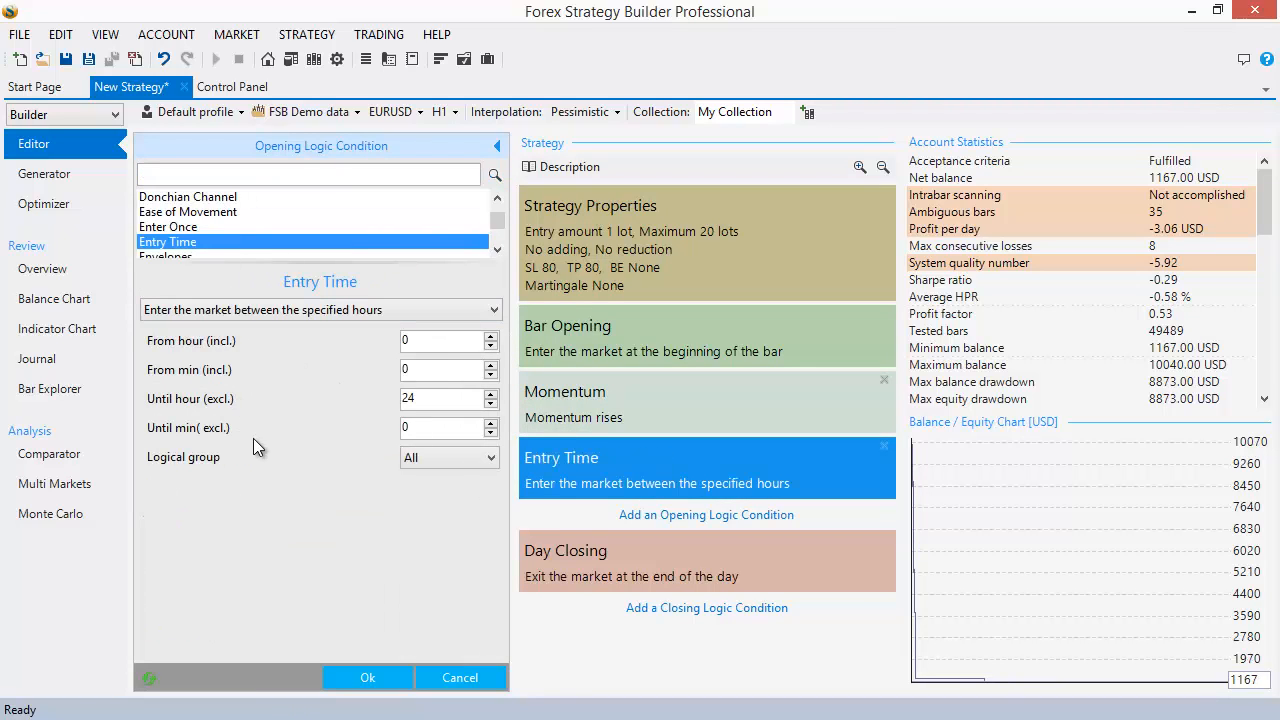
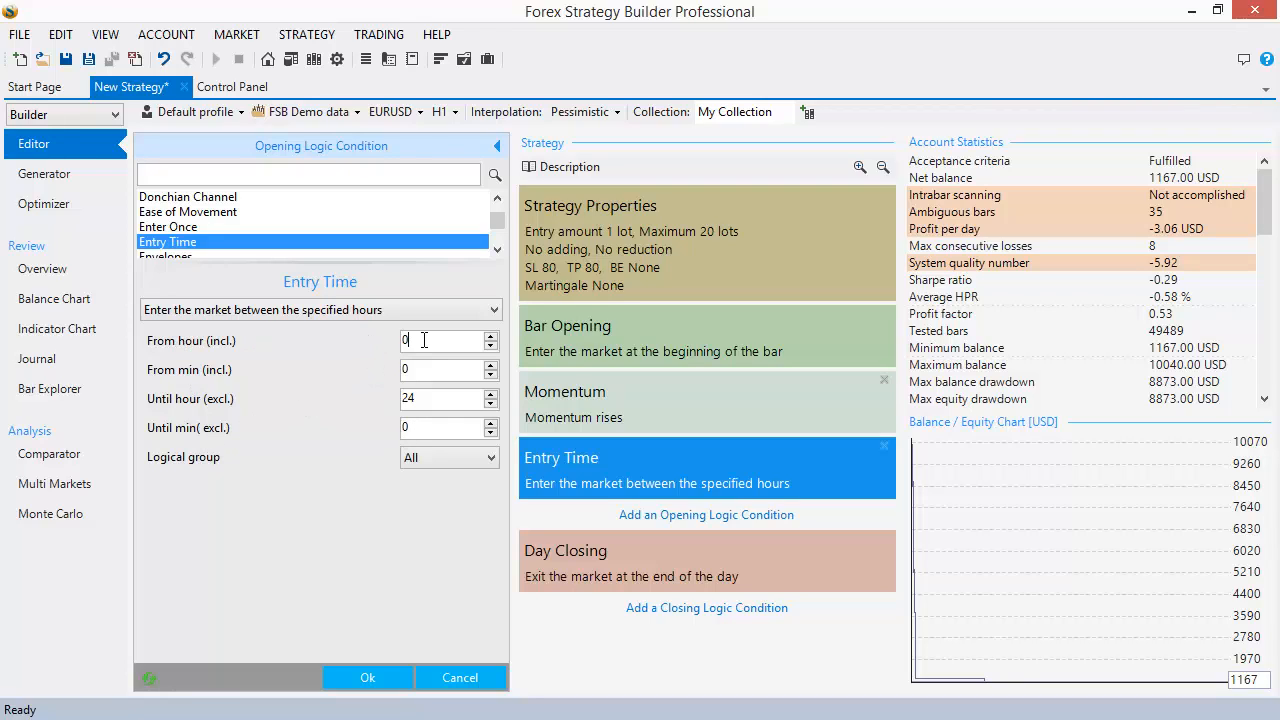
# Try an Entry Time window from hour 8 until hour 16, check the available rules, and discard the condition
pyautogui.moveTo(424, 340); pyautogui.dragTo(290, 345)
pyautogui.write('8')
pyautogui.moveTo(424, 398); pyautogui.dragTo(306, 401)
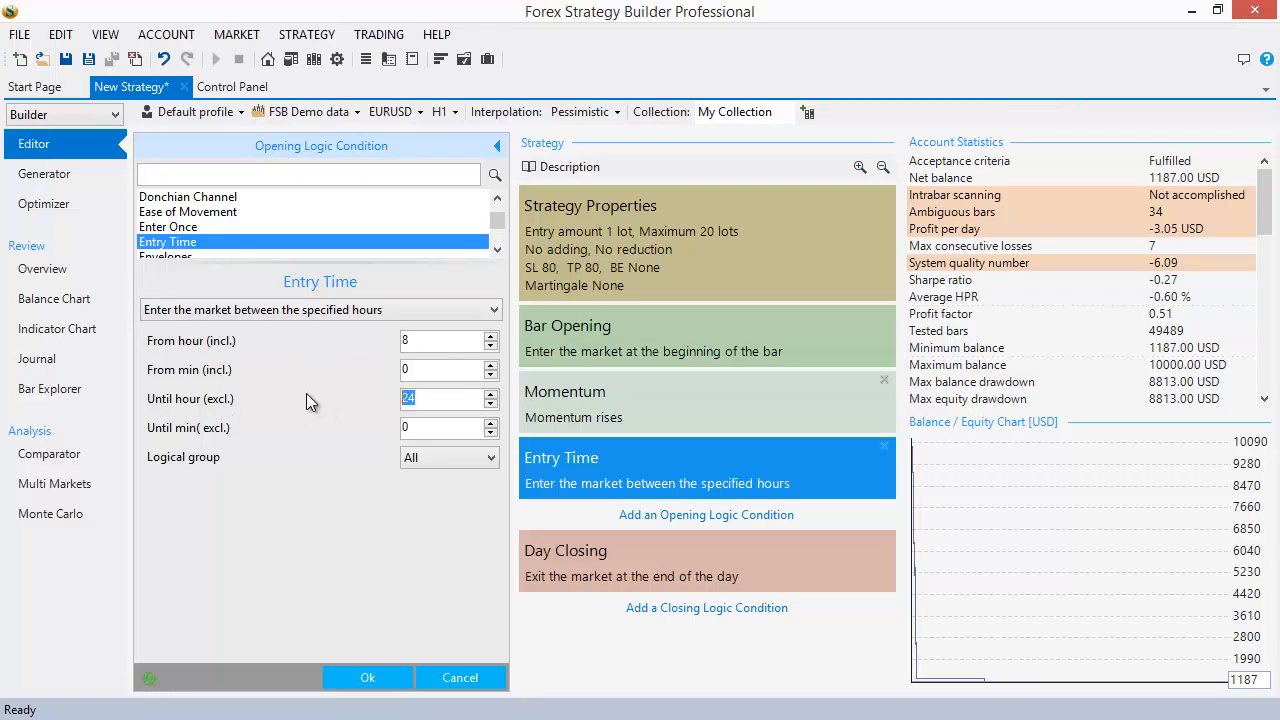
pyautogui.write('16')
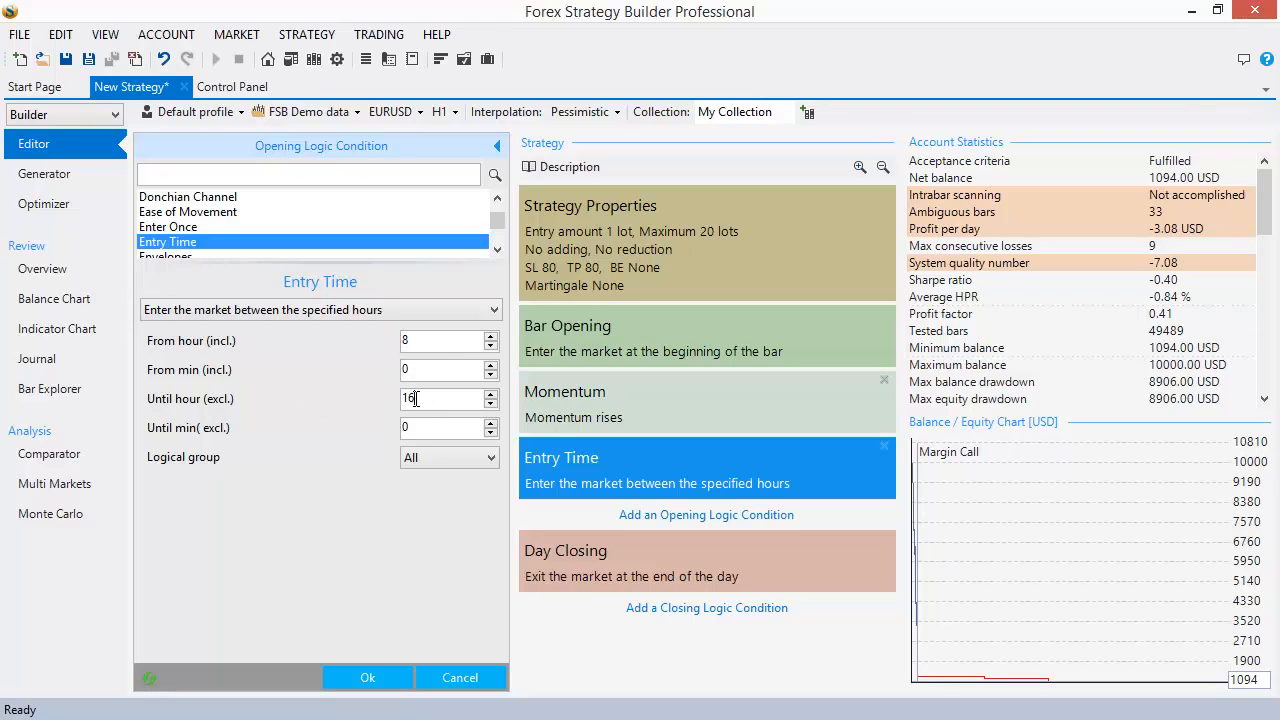
pyautogui.moveTo(415, 369); pyautogui.dragTo(376, 368)
pyautogui.moveTo(410, 428); pyautogui.dragTo(389, 422)
pyautogui.click(399, 305)
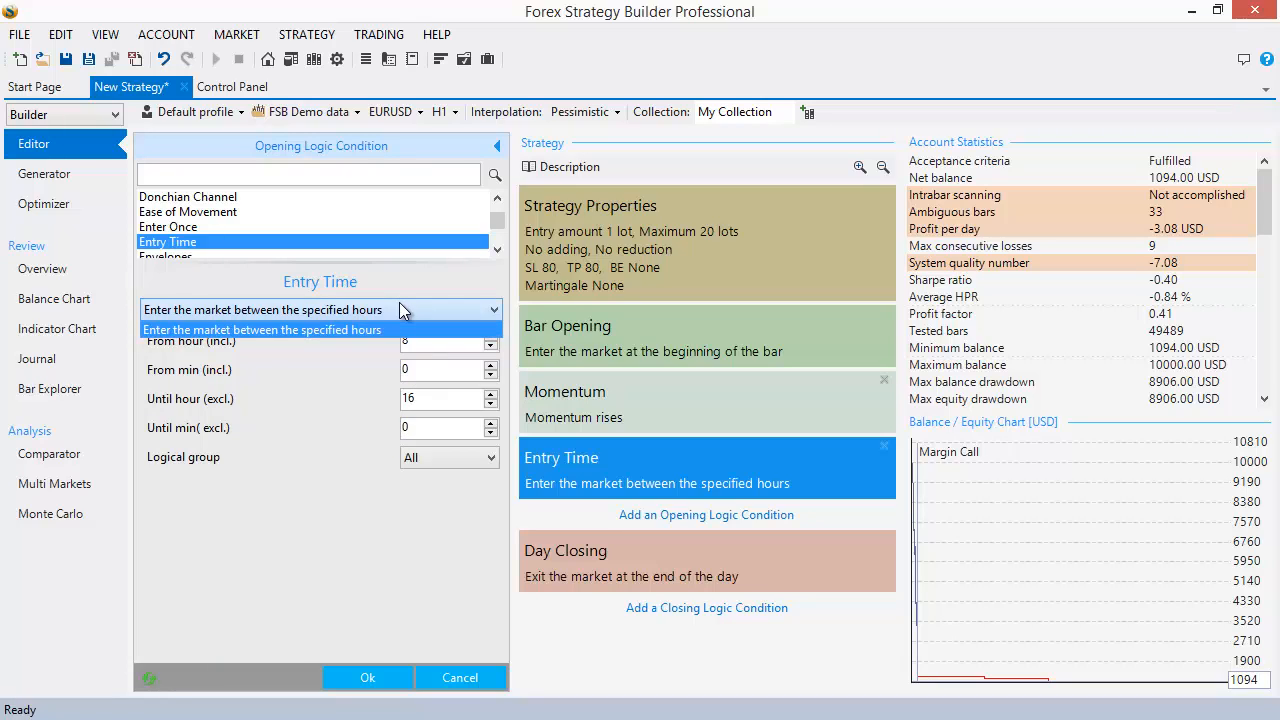
pyautogui.click(399, 305)
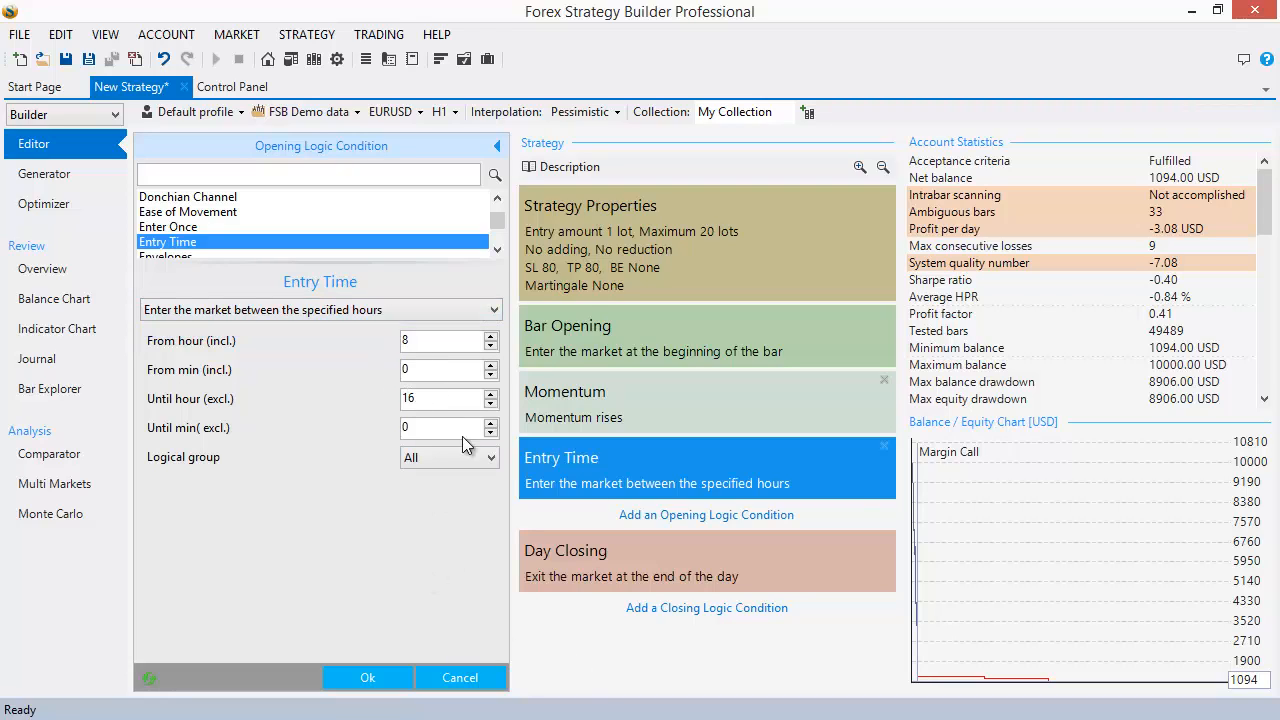
pyautogui.click(472, 680)
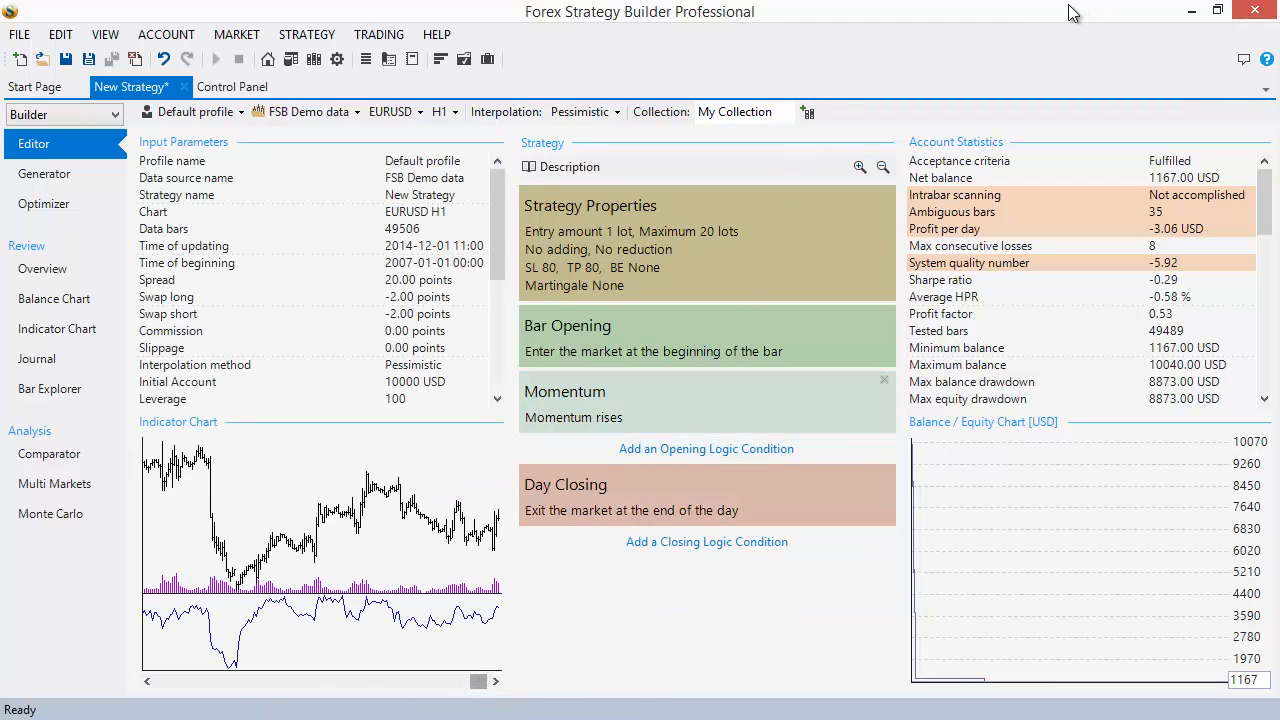
# Uncover the Word notes to read the Opening Logic condition list and bring Forex Strategy Builder back to full size
pyautogui.moveTo(1069, 6); pyautogui.dragTo(1231, 291)
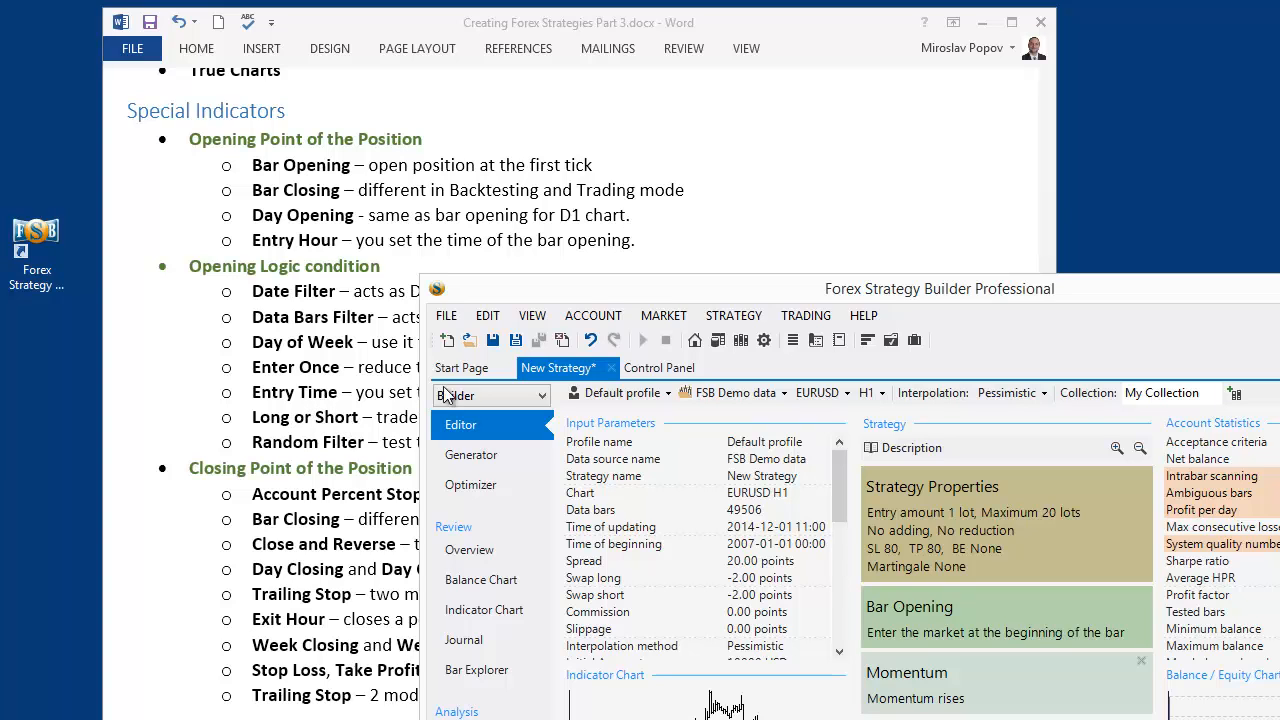
pyautogui.moveTo(640, 290); pyautogui.dragTo(323, 0)
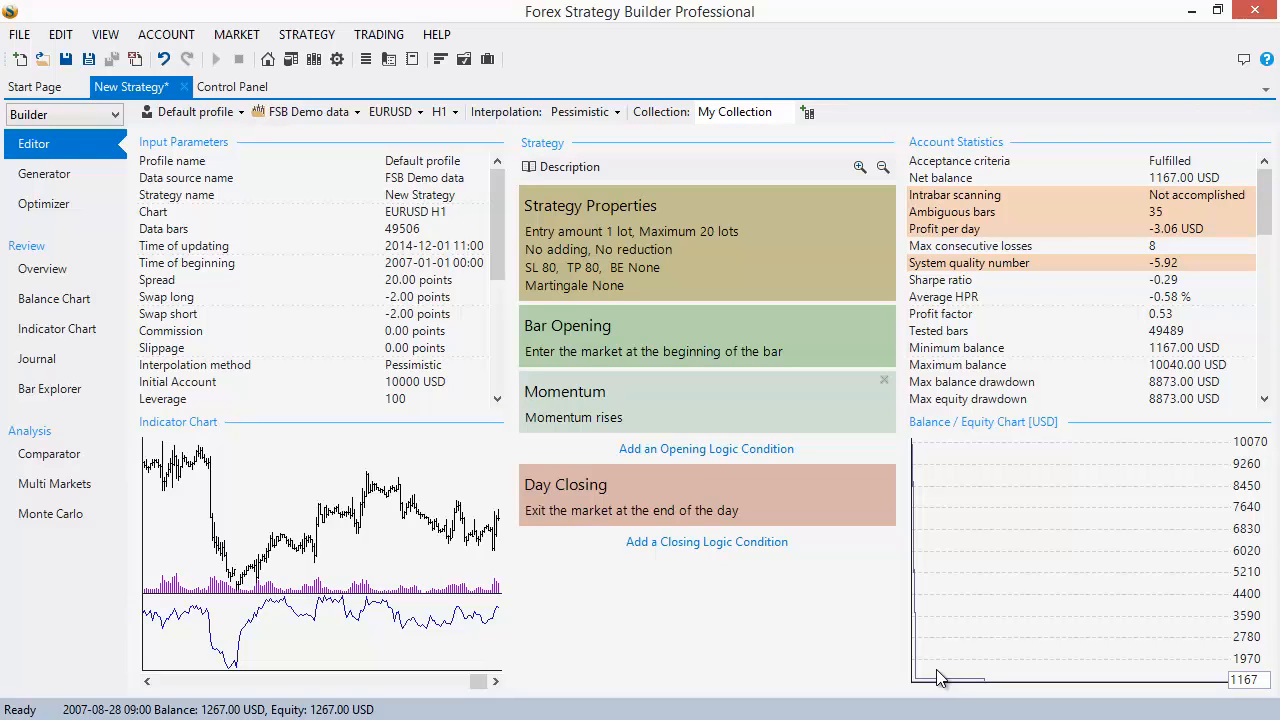
# Reset the strategy properties so that Stop Loss and Take Profit are off, and accept
pyautogui.click(609, 200)
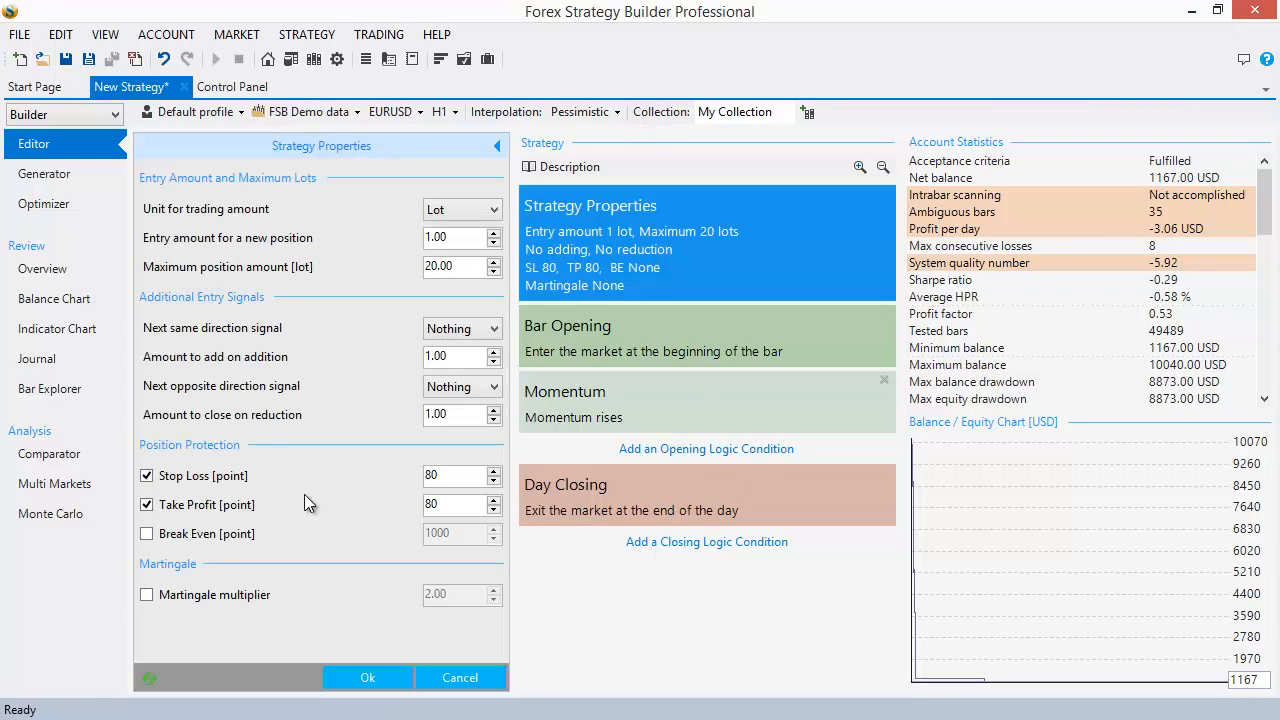
pyautogui.click(152, 675)
pyautogui.click(367, 677)
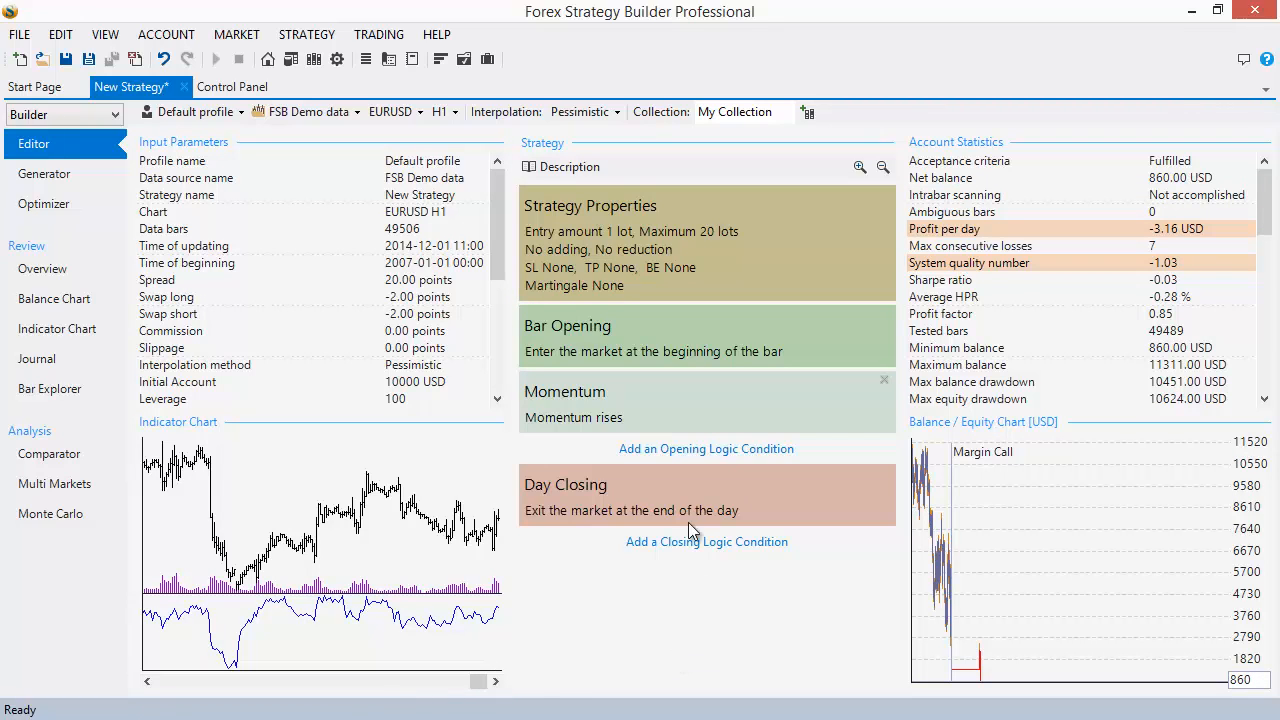
# Add a Long or Short opening logic condition with the rule "Open long positions only" and accept it
pyautogui.click(690, 449)
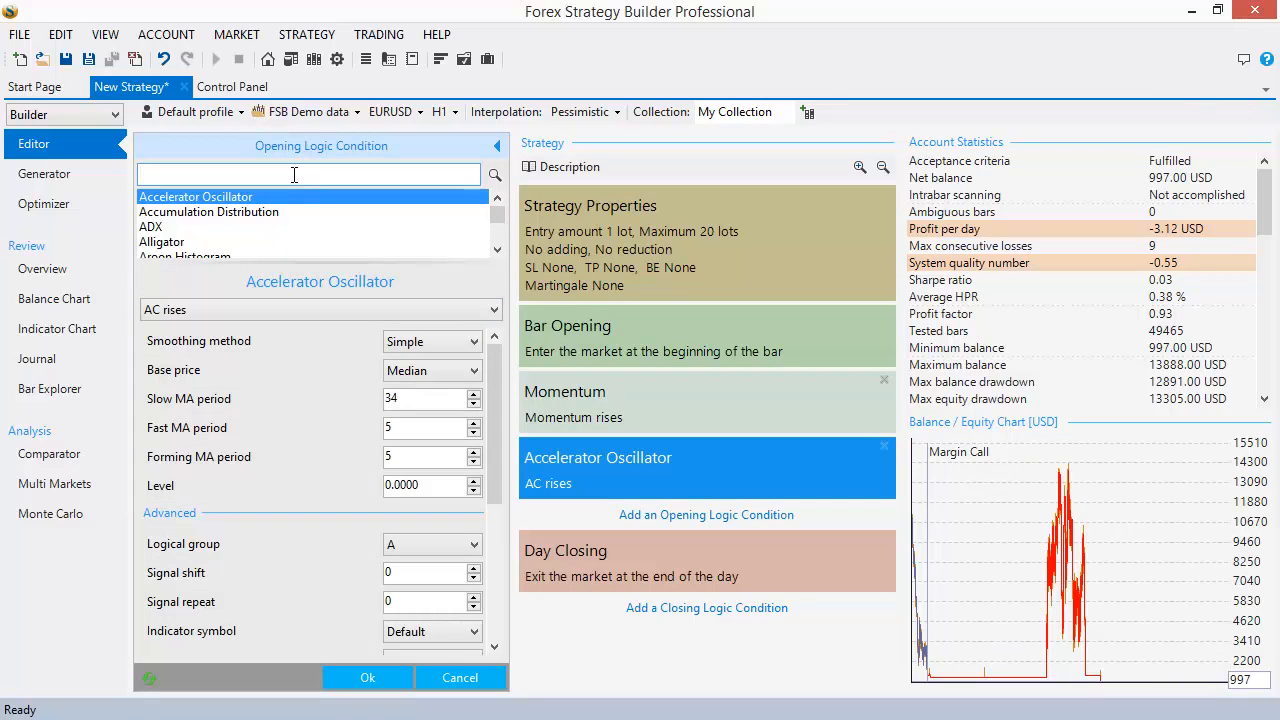
pyautogui.write('long')
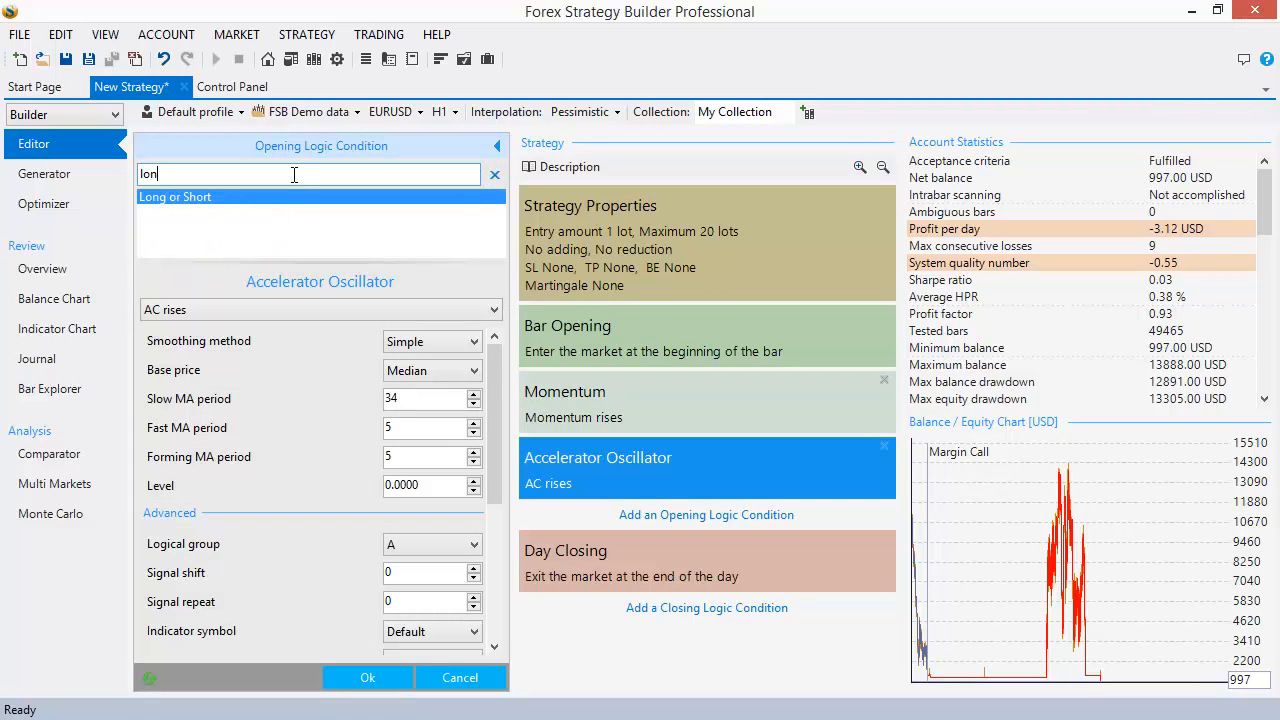
pyautogui.click(195, 199)
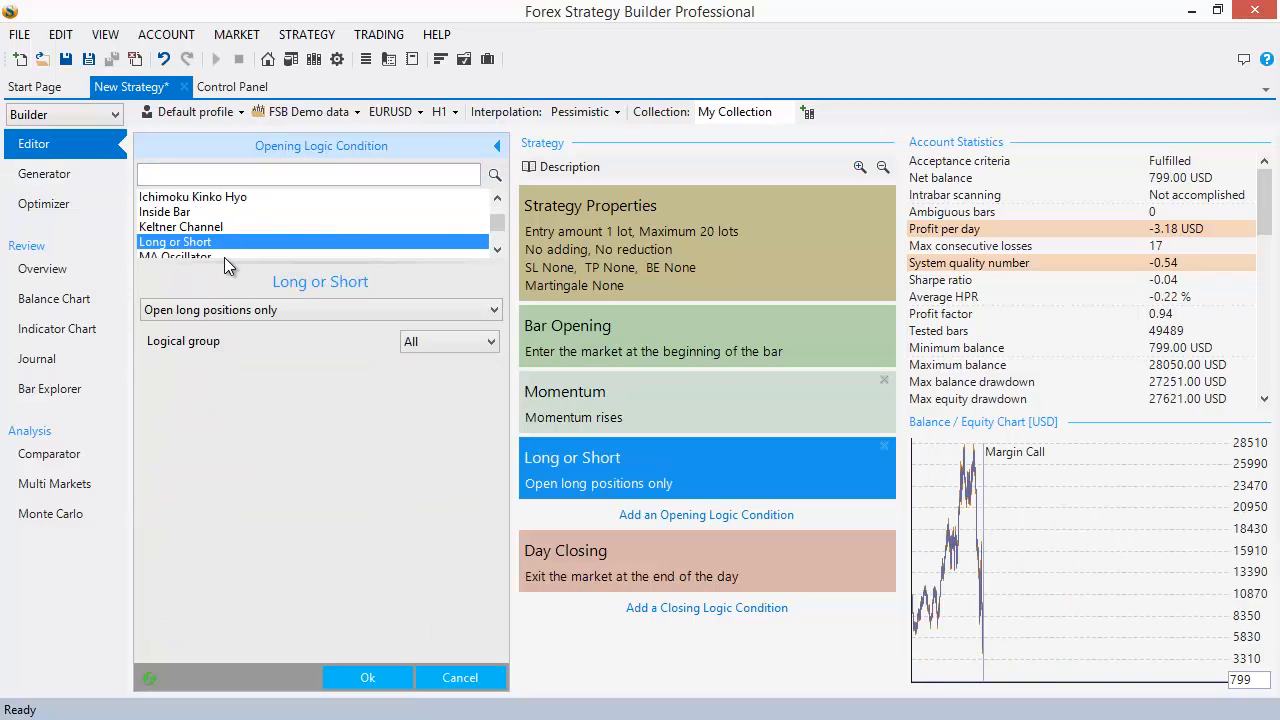
pyautogui.moveTo(224, 268); pyautogui.dragTo(219, 338)
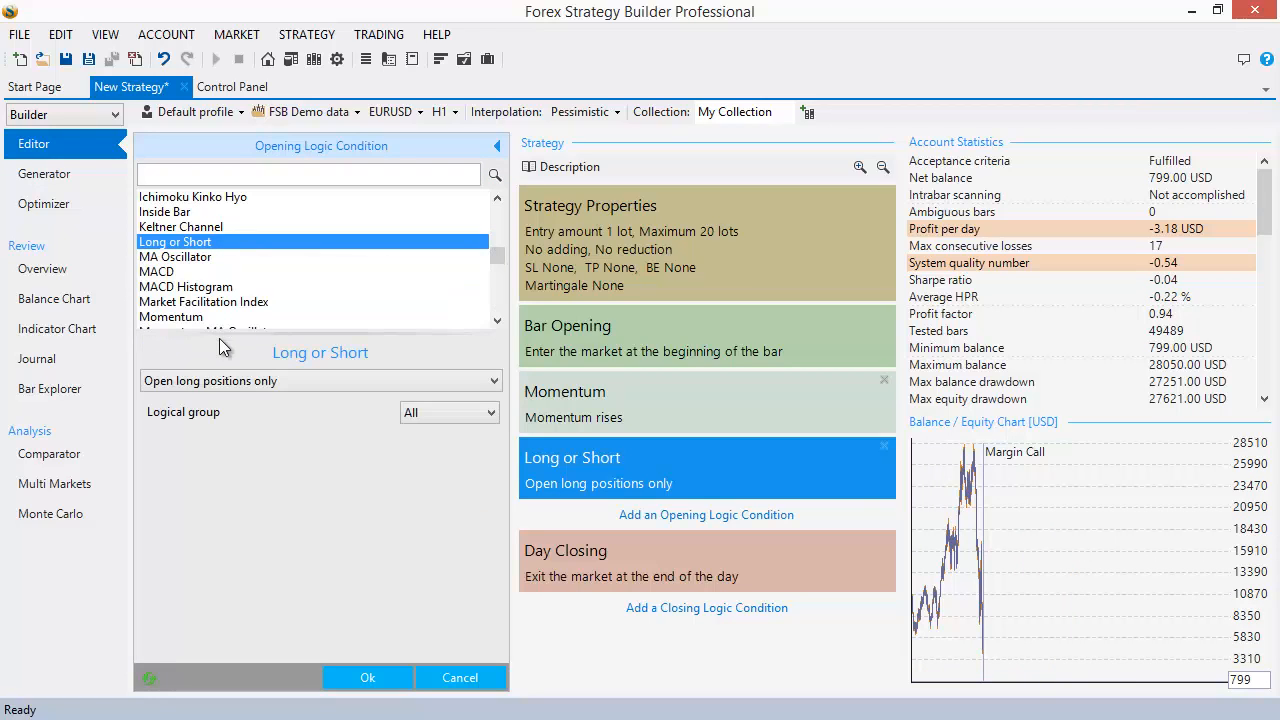
pyautogui.click(378, 383)
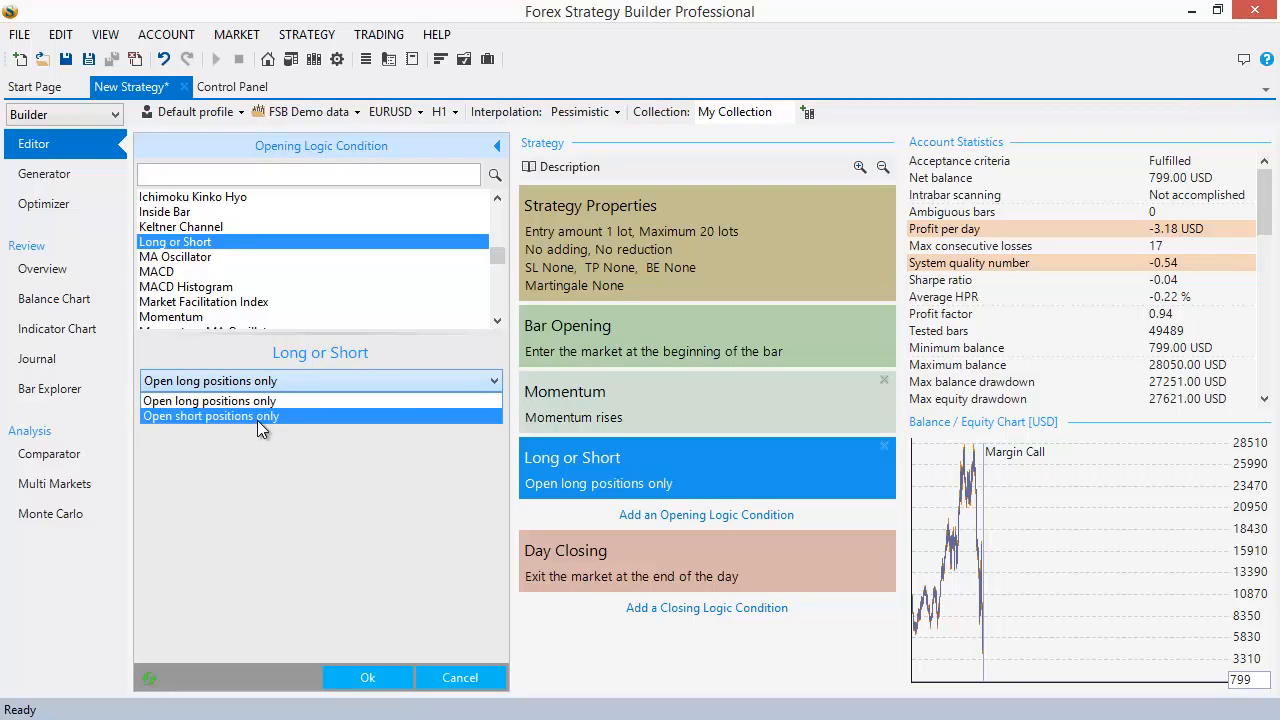
pyautogui.click(285, 401)
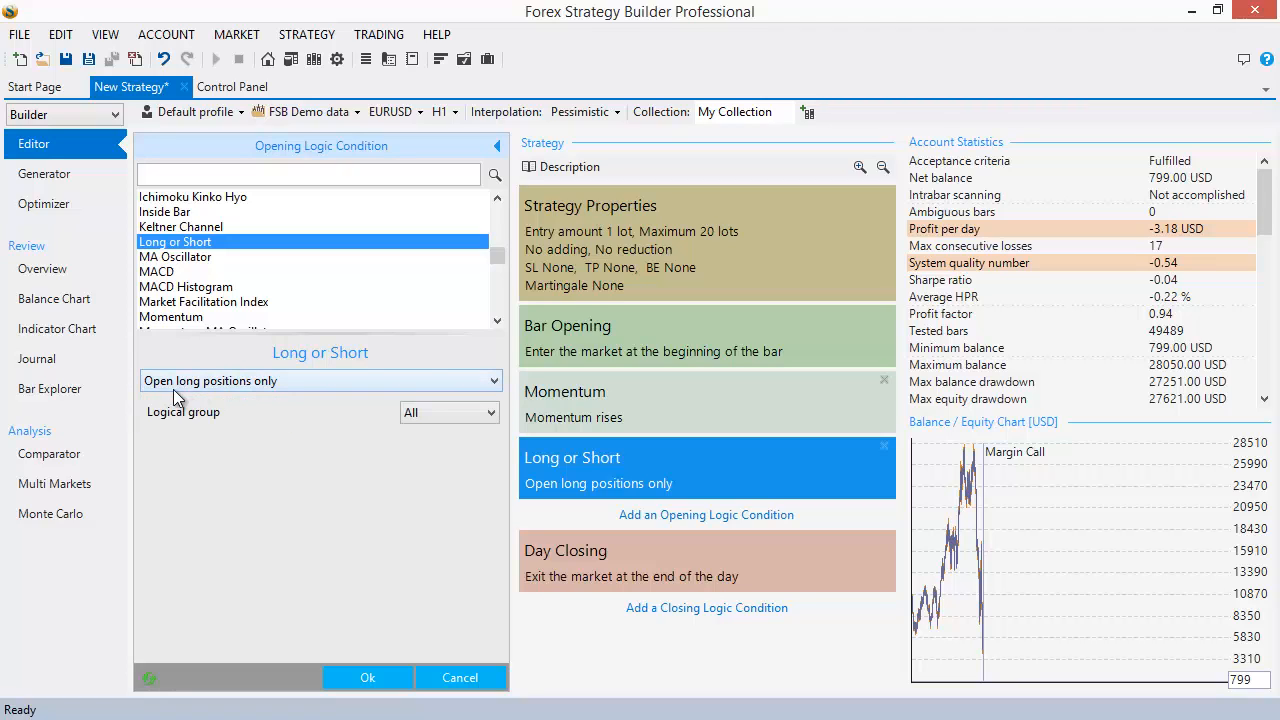
pyautogui.click(367, 677)
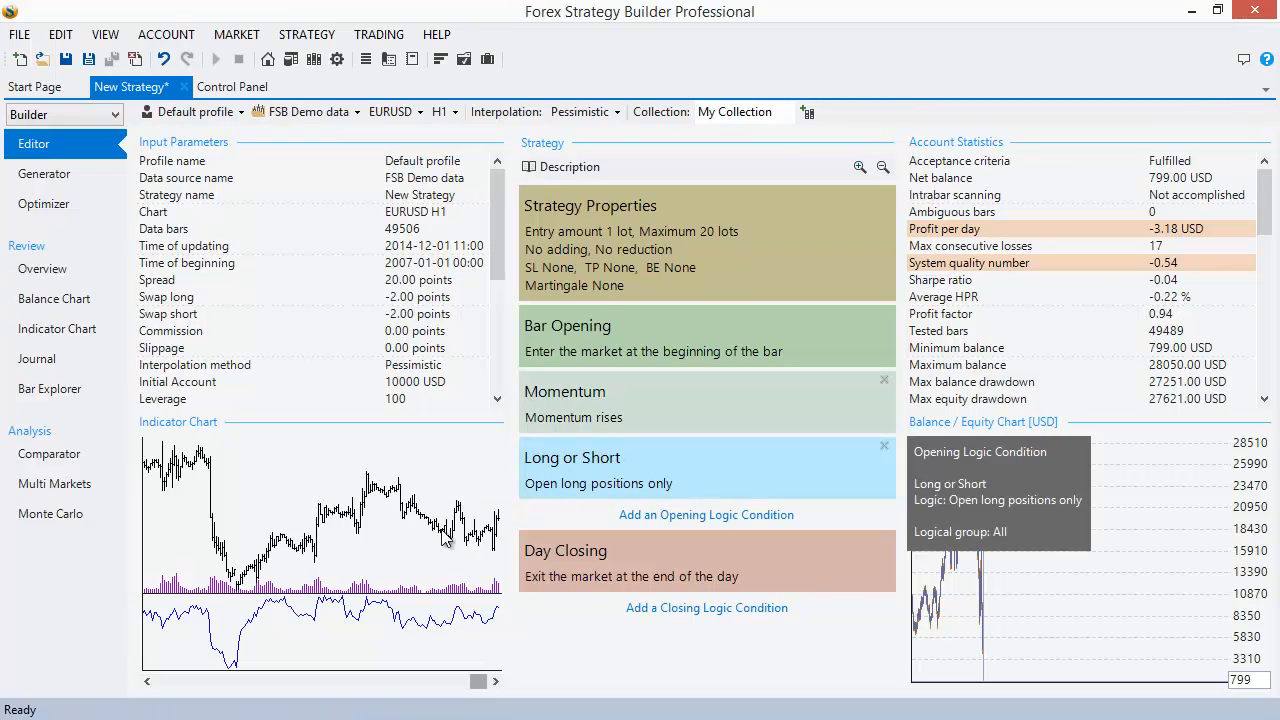
# Examine the positions on the full indicator chart around 28 February 2008 and return to the strategy editor
pyautogui.click(388, 536)
pyautogui.moveTo(1036, 694); pyautogui.dragTo(284, 628)
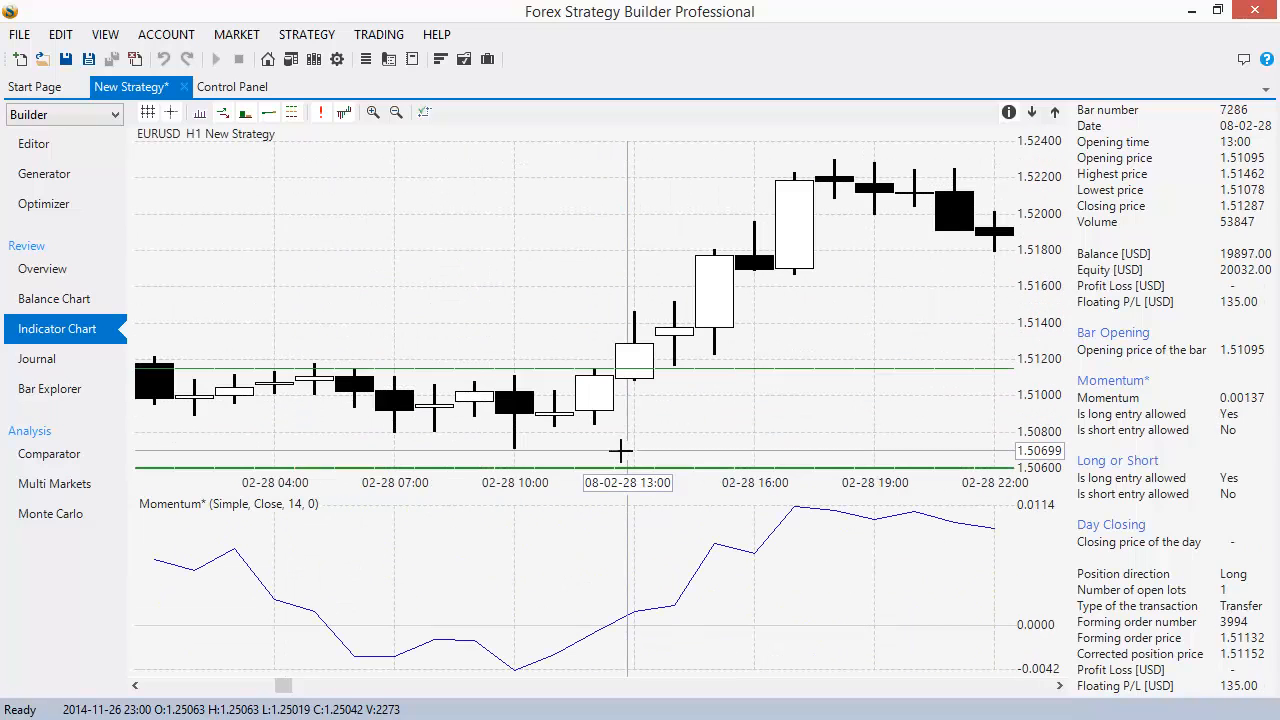
pyautogui.click(66, 150)
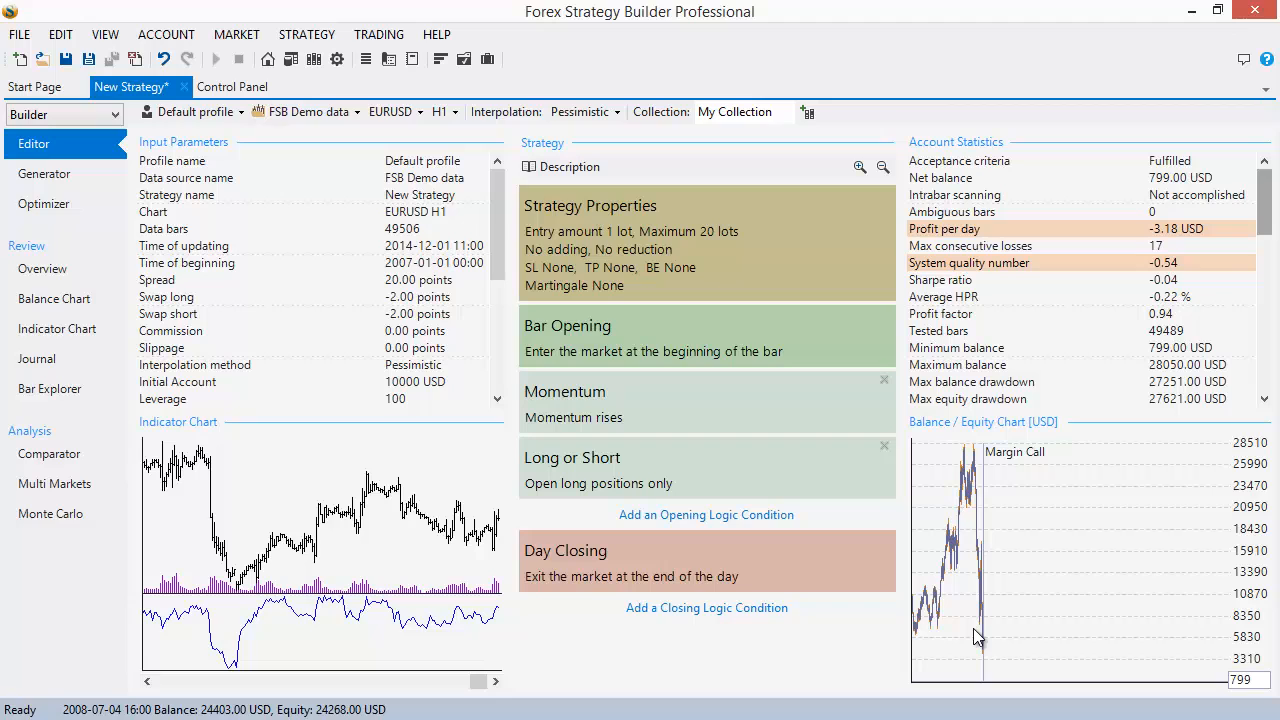
# Change the Long or Short condition's rule to "Open short positions only" and accept
pyautogui.click(650, 480)
pyautogui.click(293, 382)
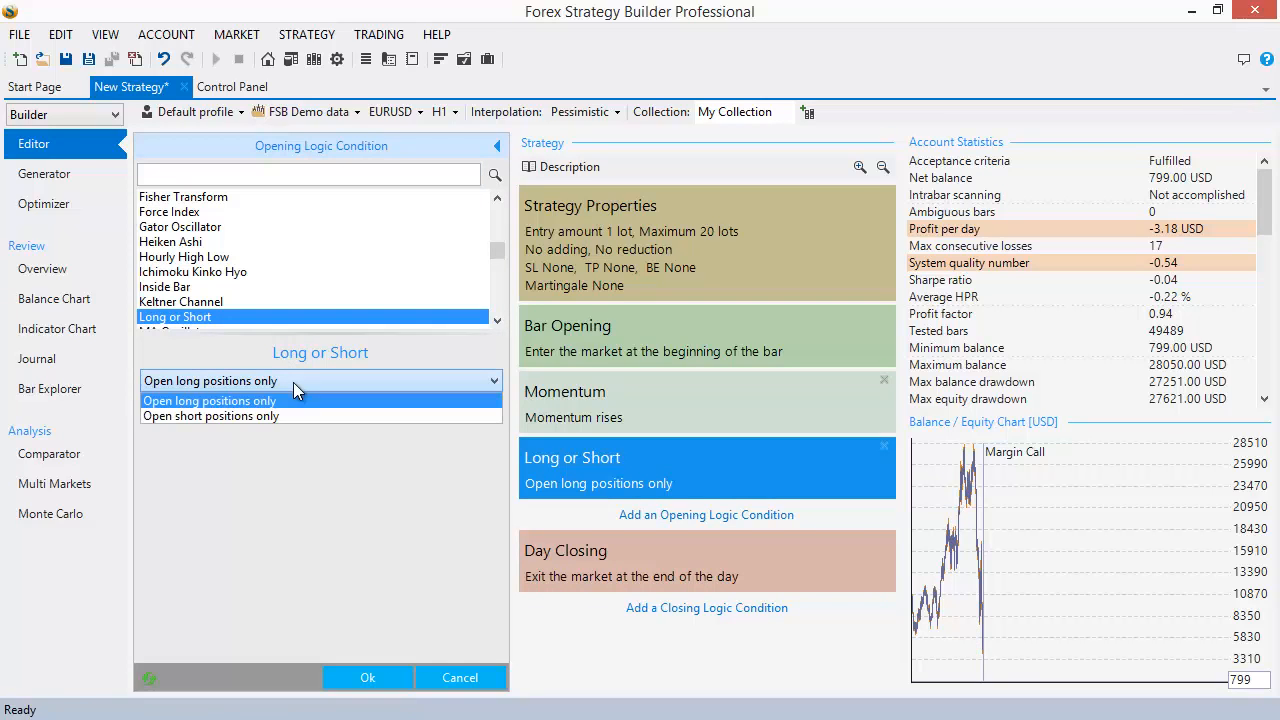
pyautogui.click(293, 416)
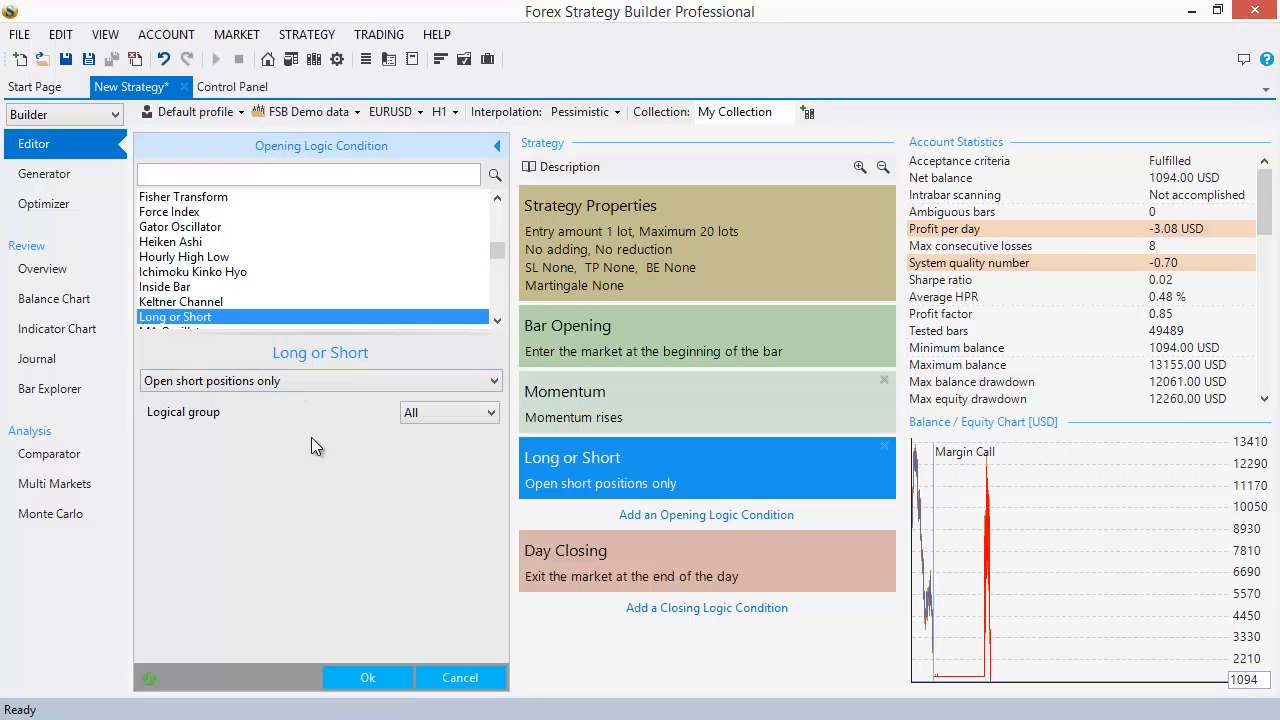
pyautogui.click(367, 678)
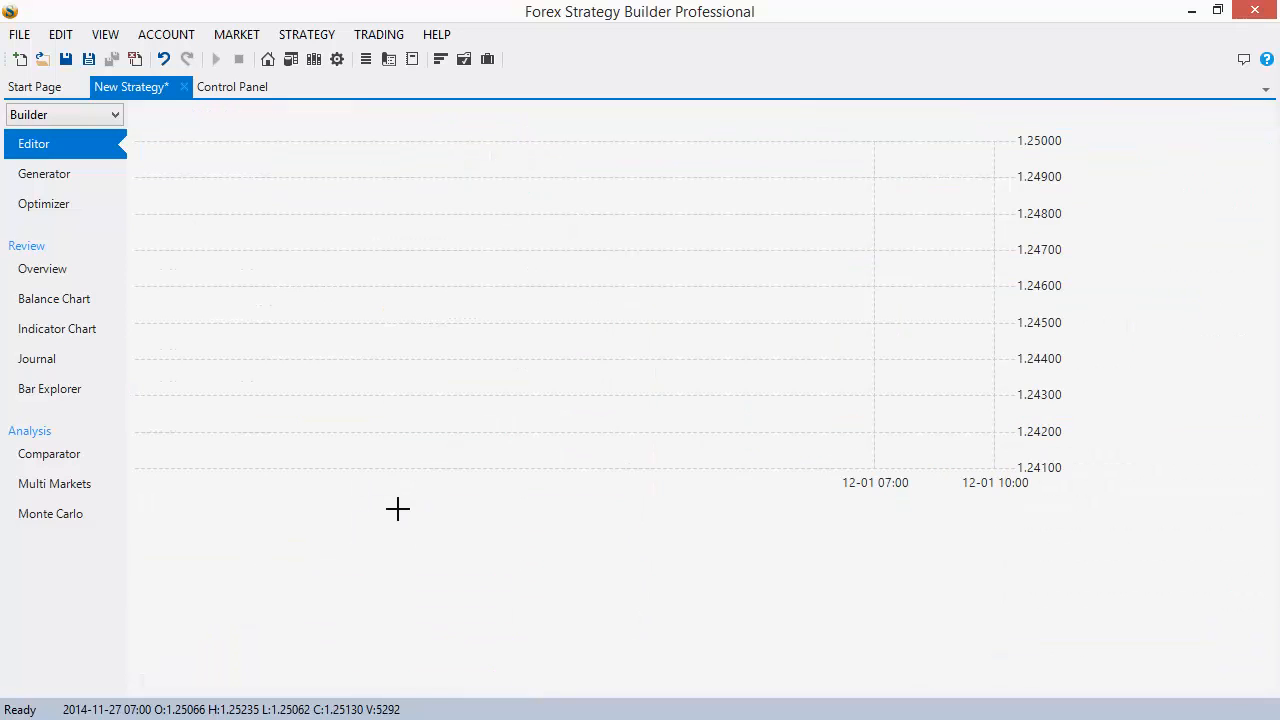
# Examine the position directions on the indicator chart around 2 to 3 July 2007 with more bars in view
pyautogui.moveTo(1048, 686); pyautogui.dragTo(220, 608)
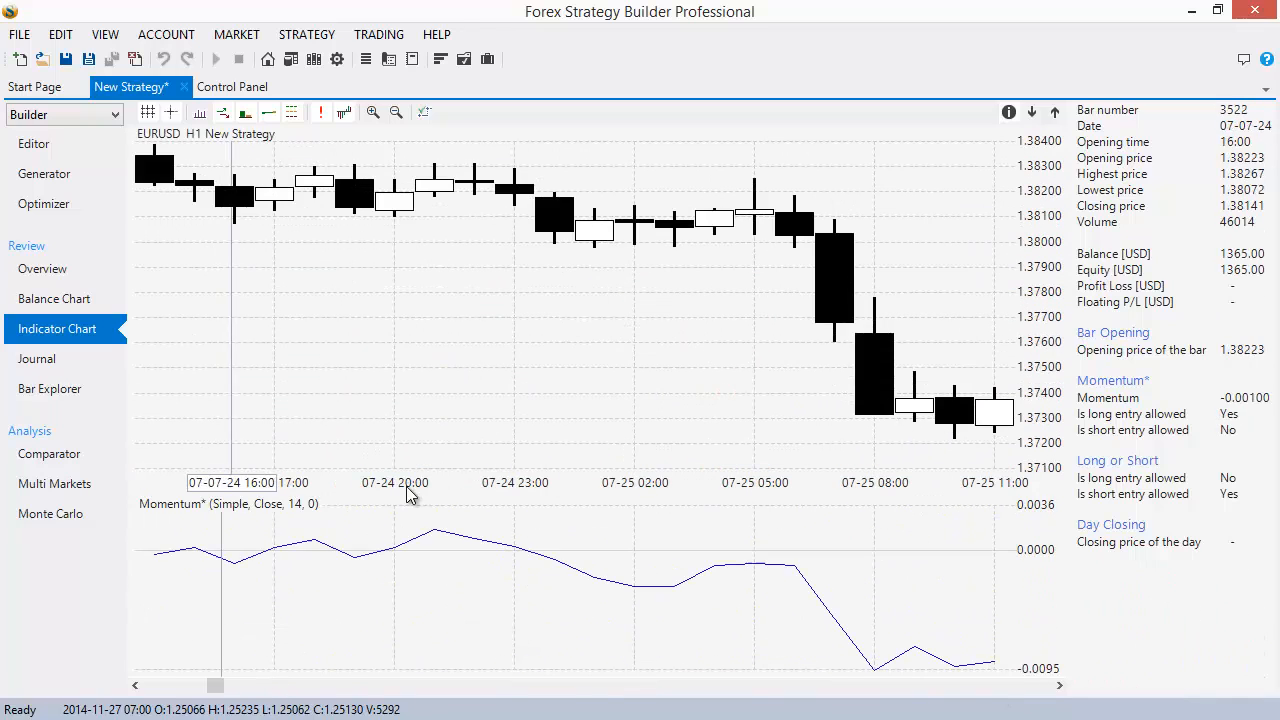
pyautogui.scroll(-5, 602, 335)
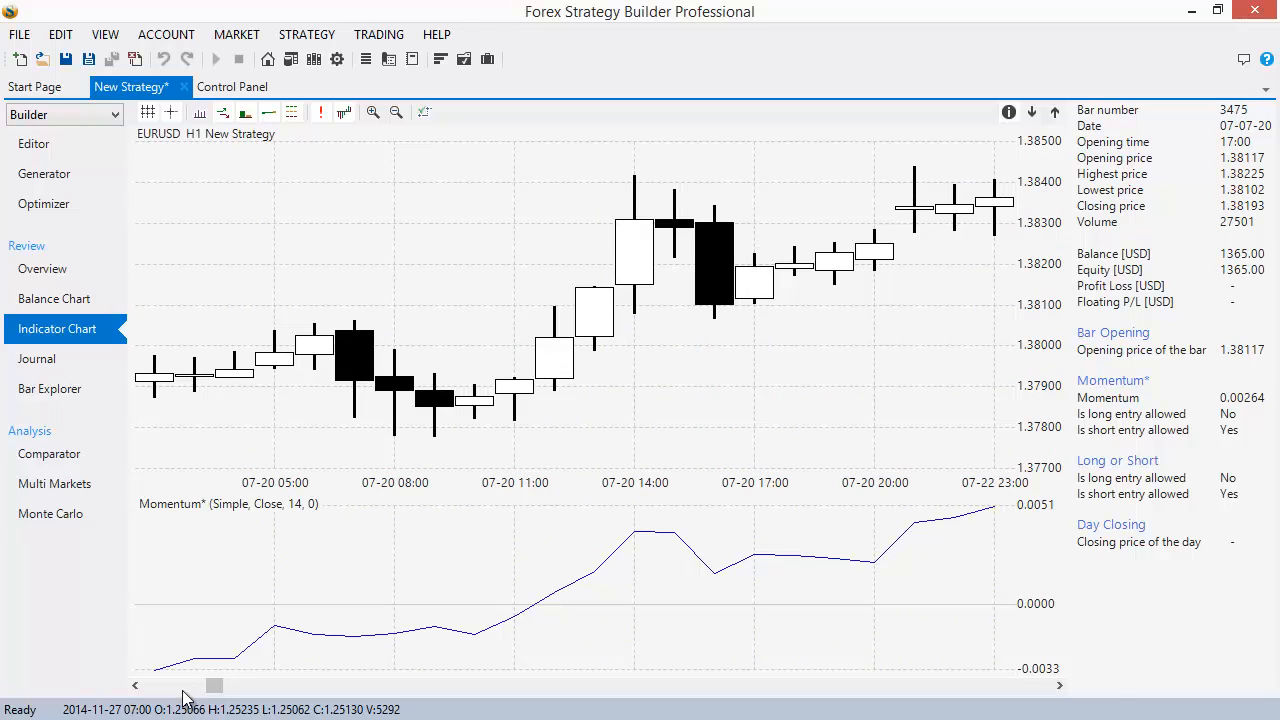
pyautogui.moveTo(208, 686); pyautogui.dragTo(202, 686)
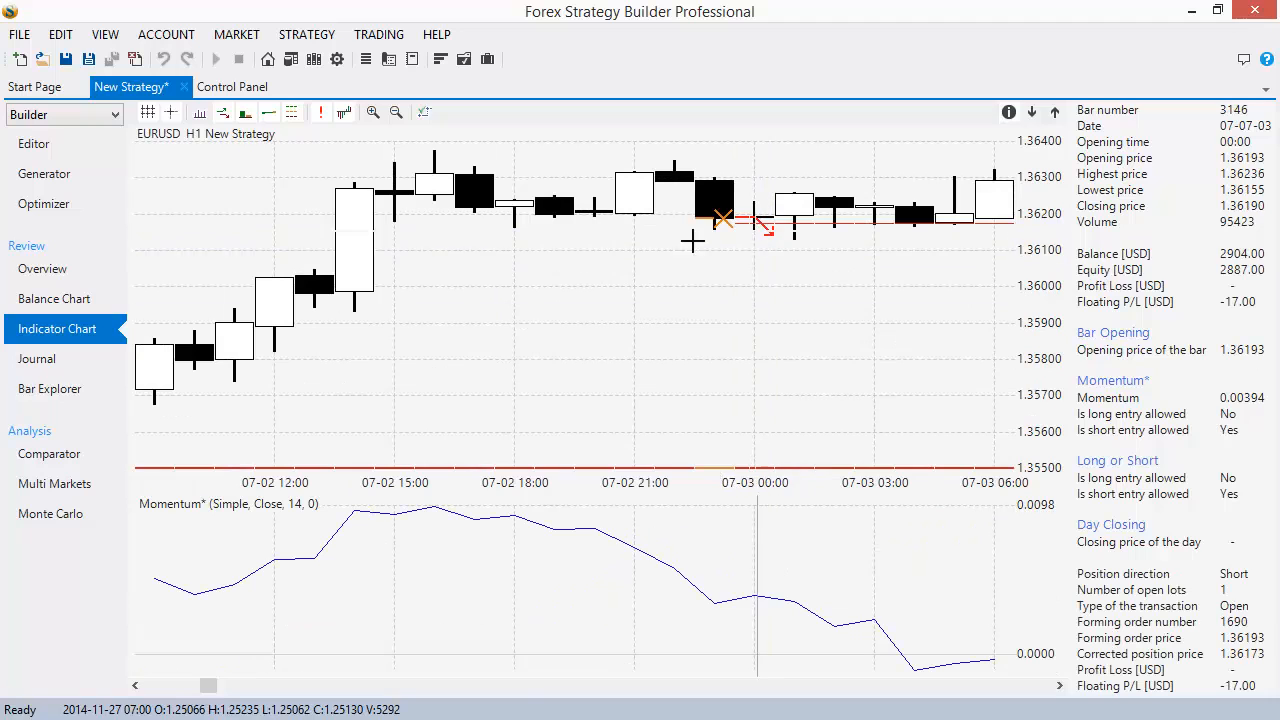
pyautogui.click(397, 115)
pyautogui.click(397, 115)
pyautogui.click(397, 115)
pyautogui.click(397, 115)
pyautogui.click(397, 115)
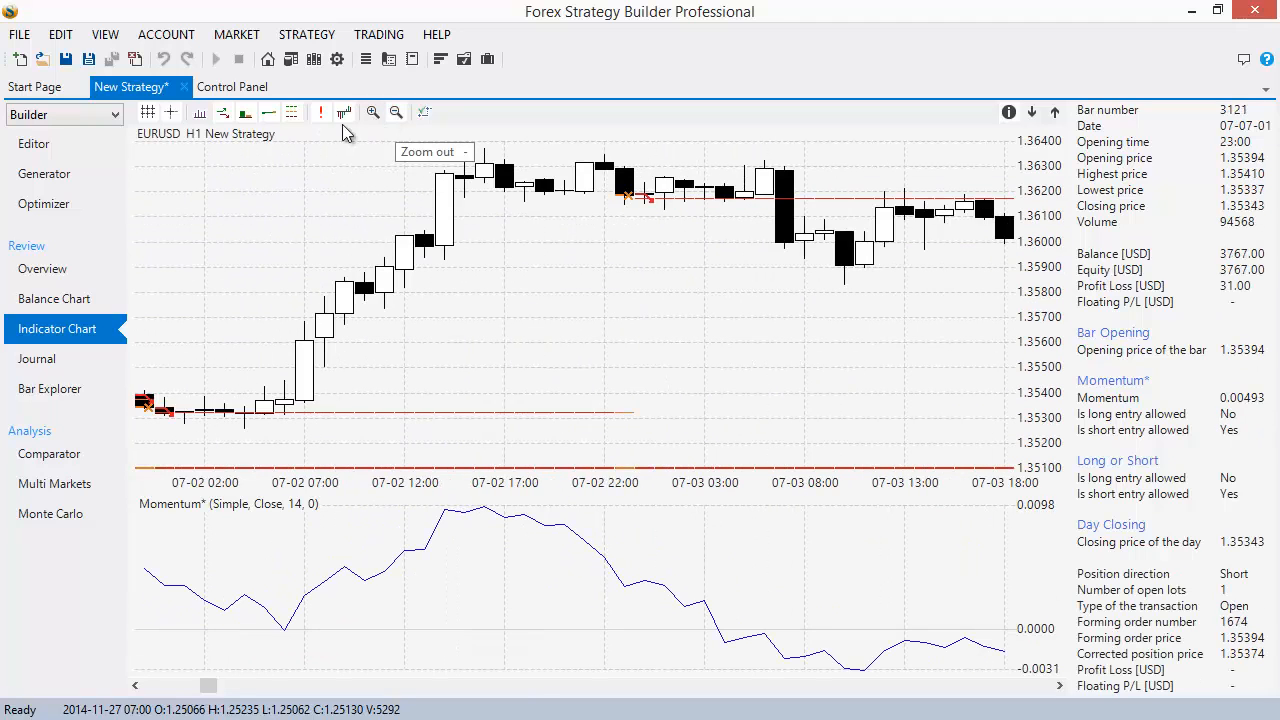
# Return to the strategy editor and remove the Long or Short condition
pyautogui.click(30, 150)
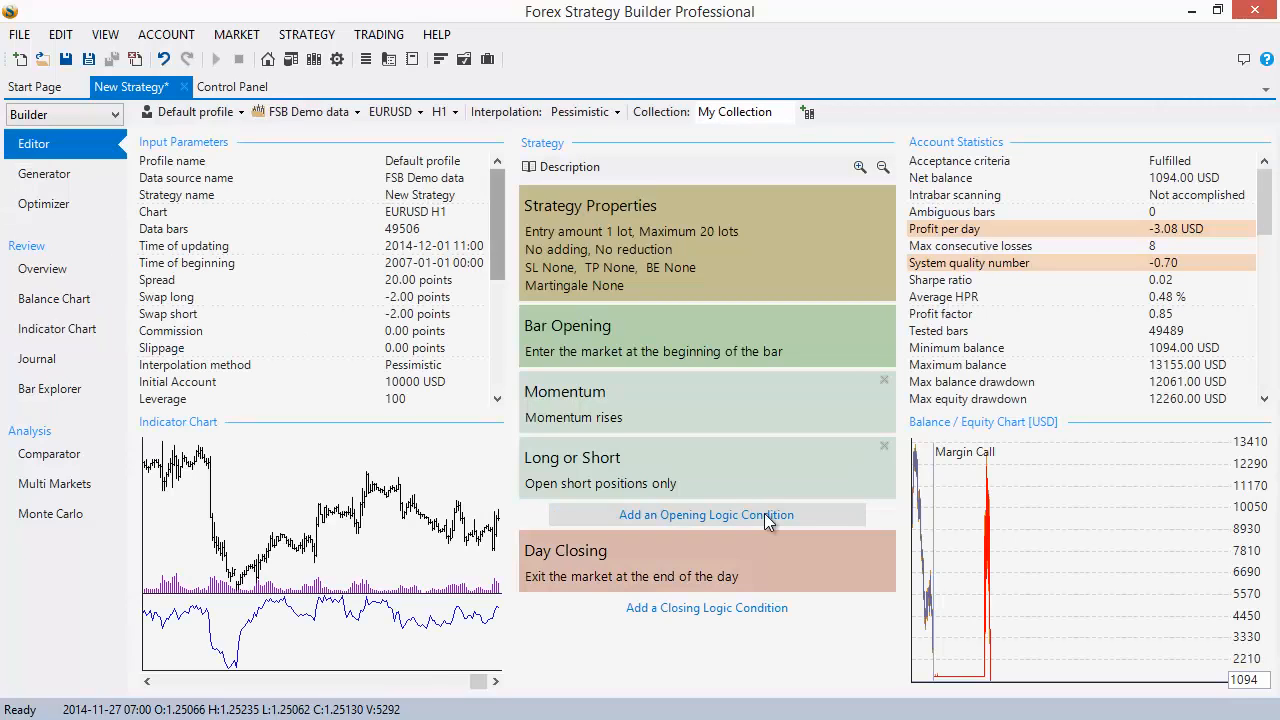
pyautogui.click(884, 446)
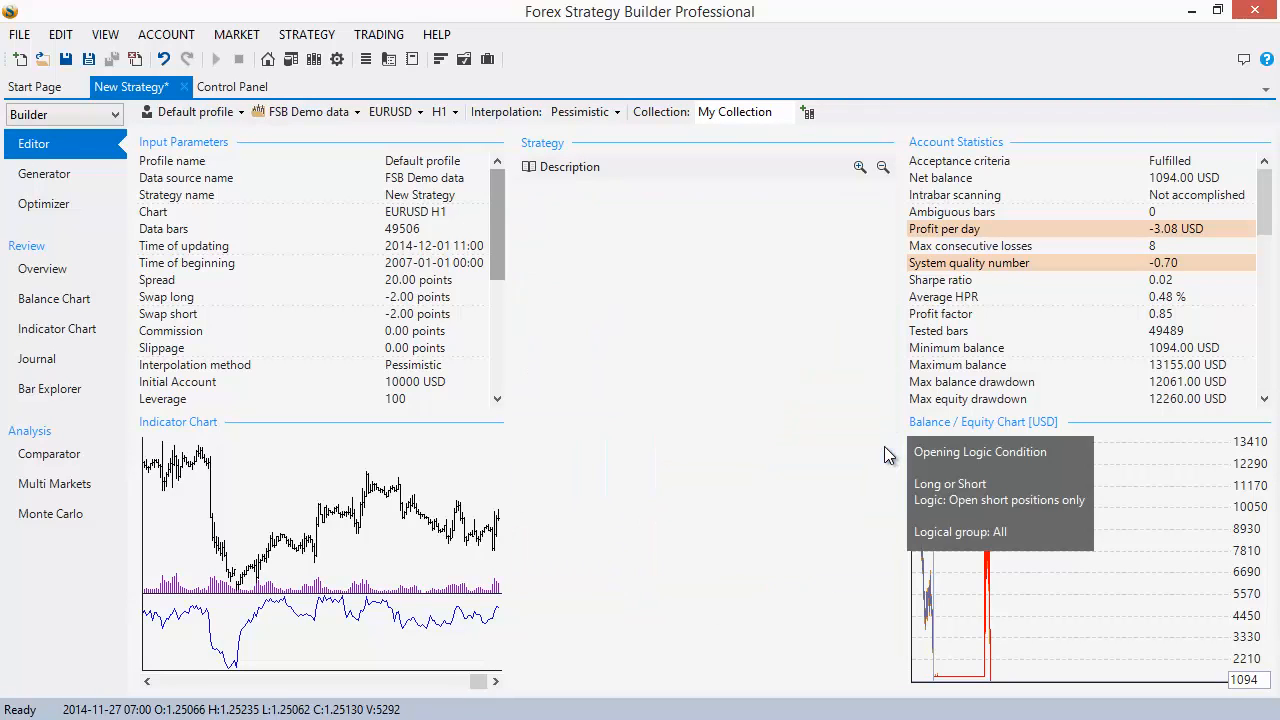
# Switch to the Word notes, highlight the Random Filter item, review the closing point list, and return to Forex Strategy Builder
pyautogui.click(1191, 11)
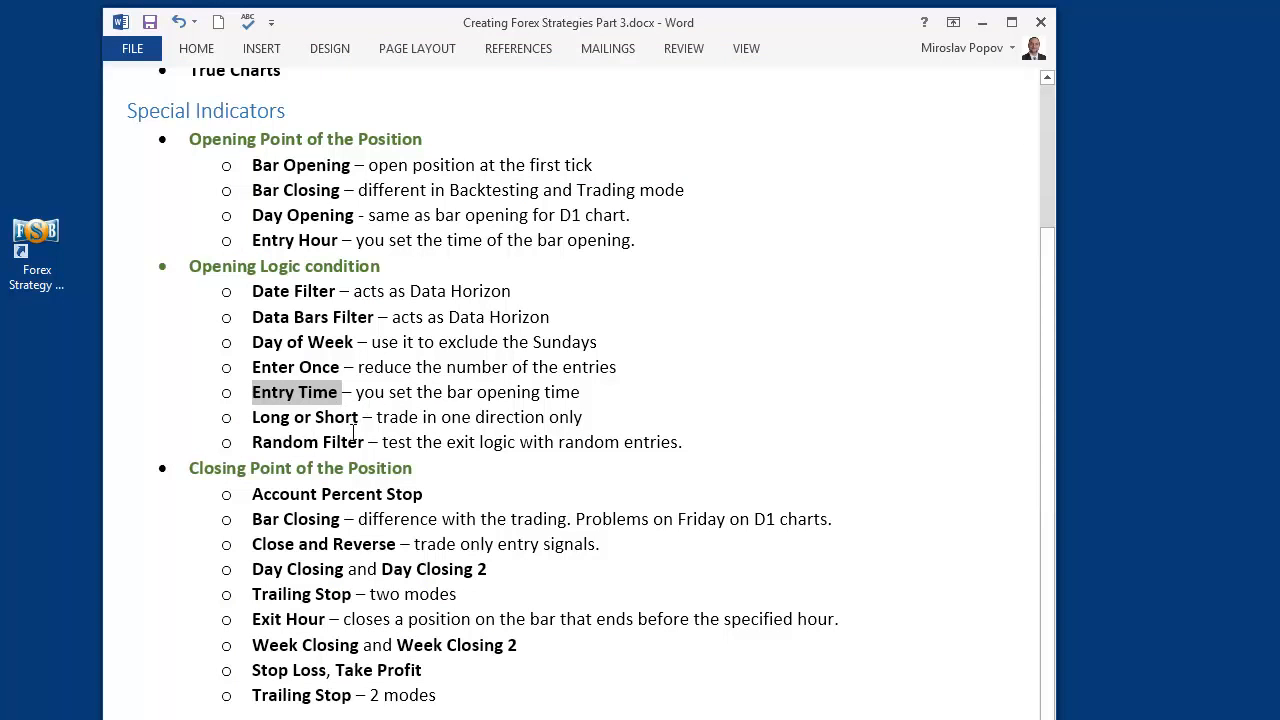
pyautogui.moveTo(366, 442); pyautogui.dragTo(282, 442)
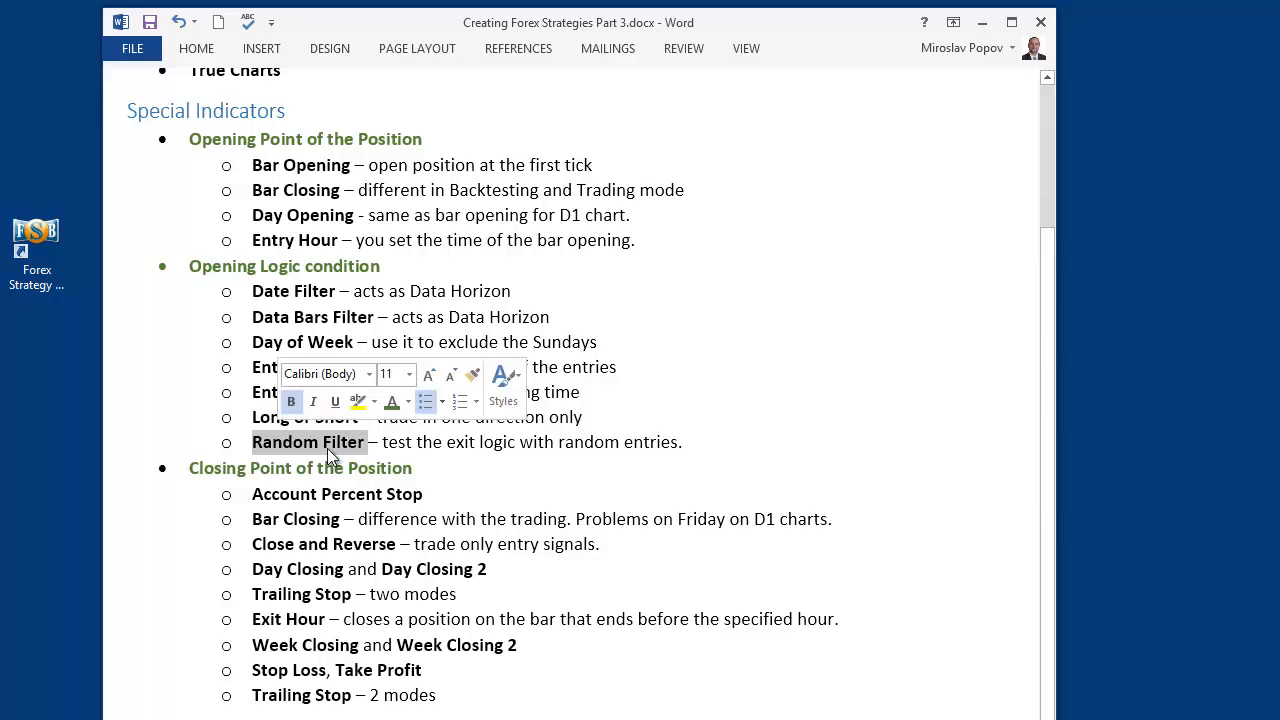
pyautogui.scroll(-2, 657, 492)
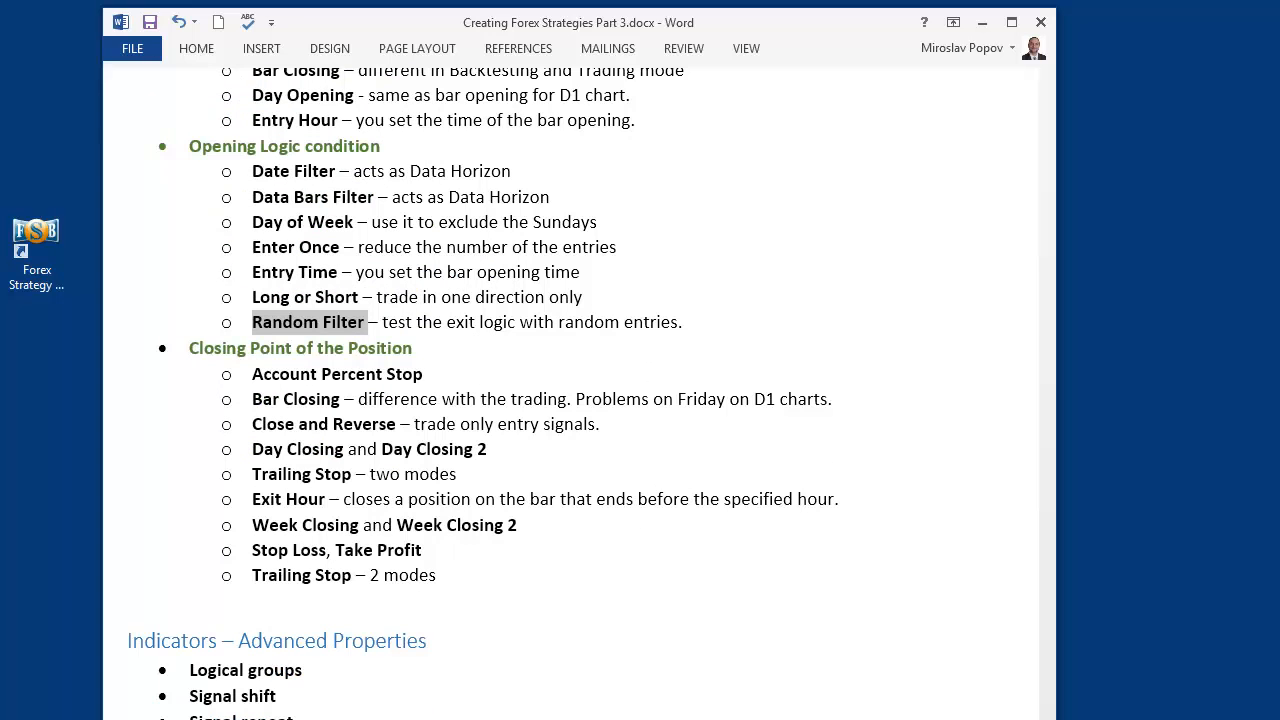
pyautogui.hotkey('alt', 'Tab')
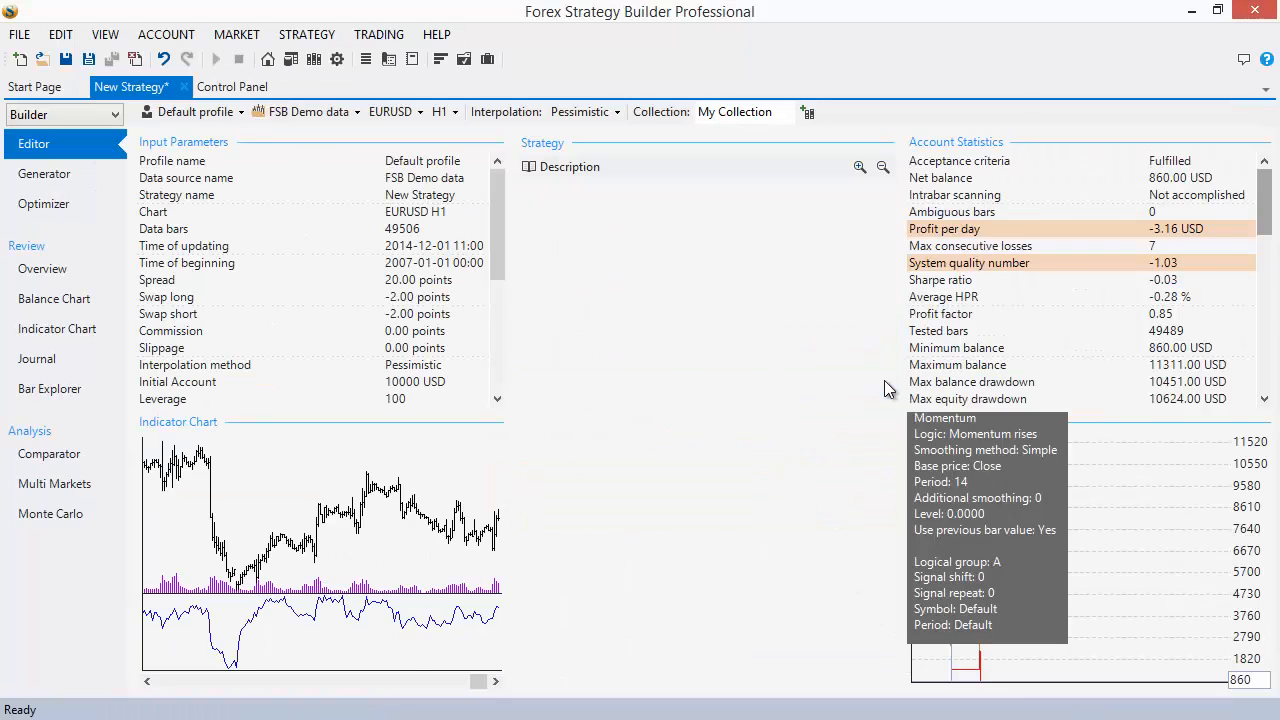
# Replace the Momentum opening condition with a Random Filter that gives a random entry signal and accept its settings
pyautogui.click(884, 380)
pyautogui.click(751, 392)
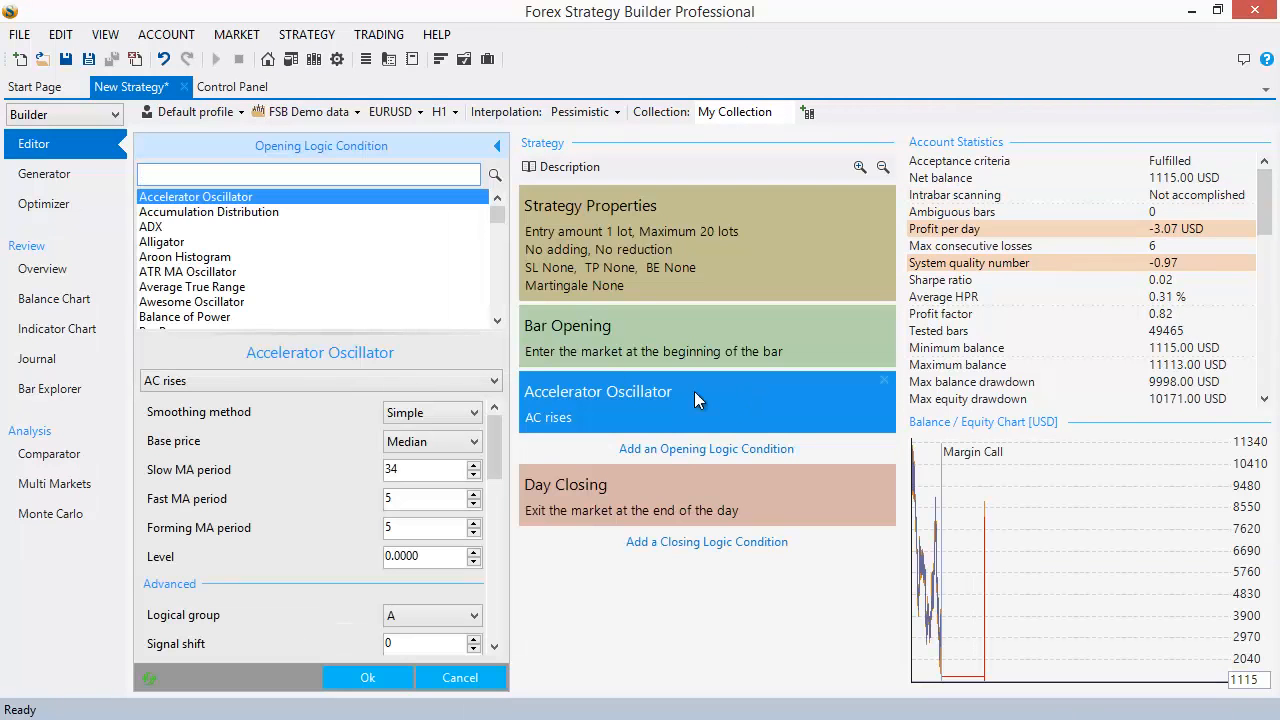
pyautogui.write('ra')
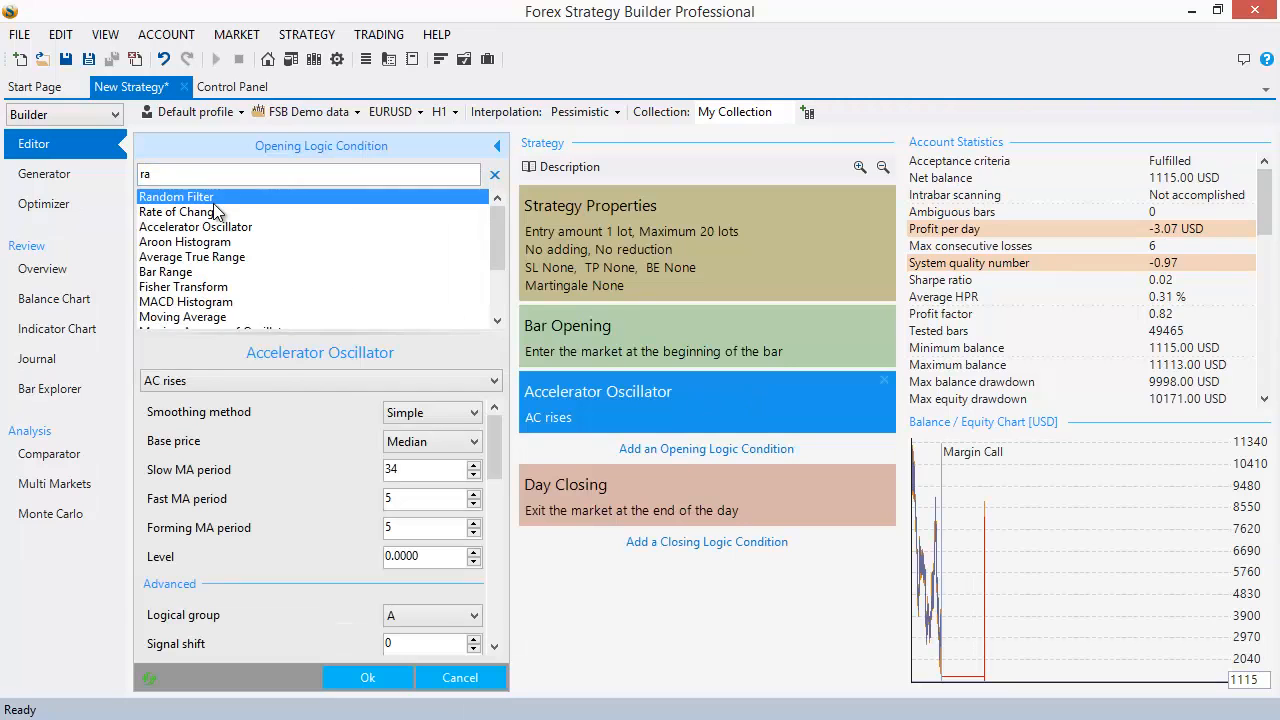
pyautogui.click(212, 198)
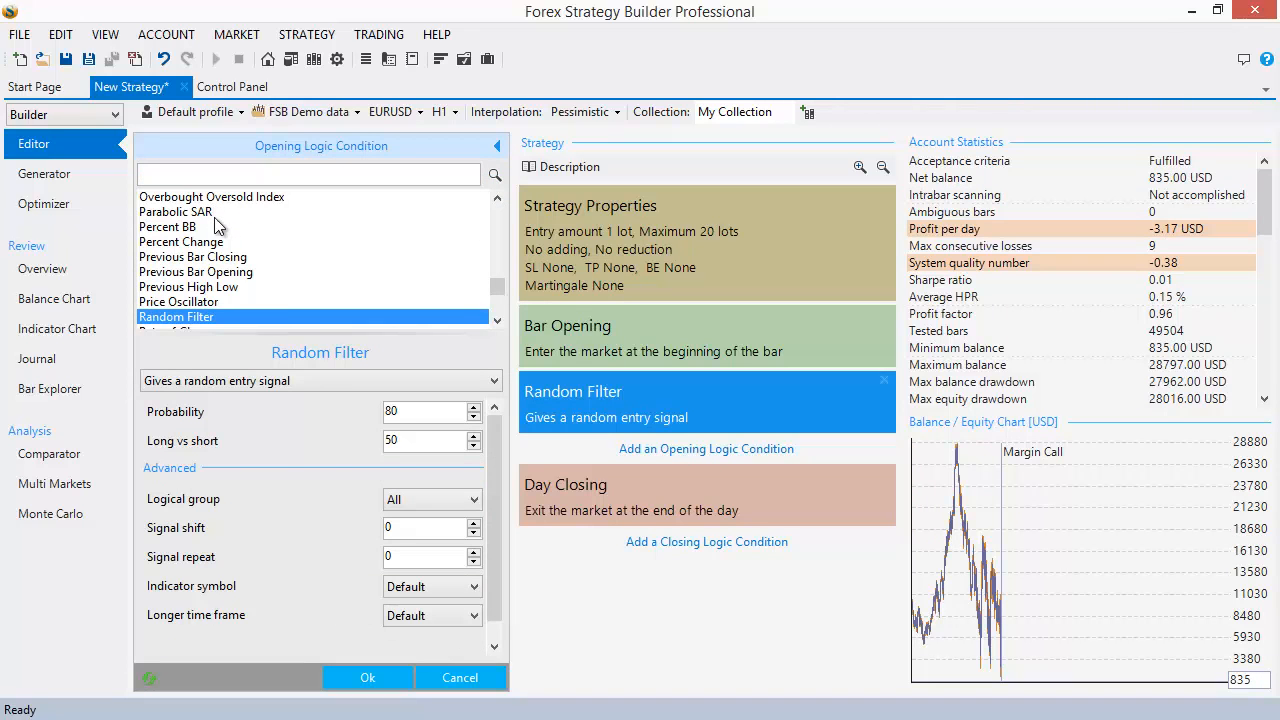
pyautogui.click(333, 680)
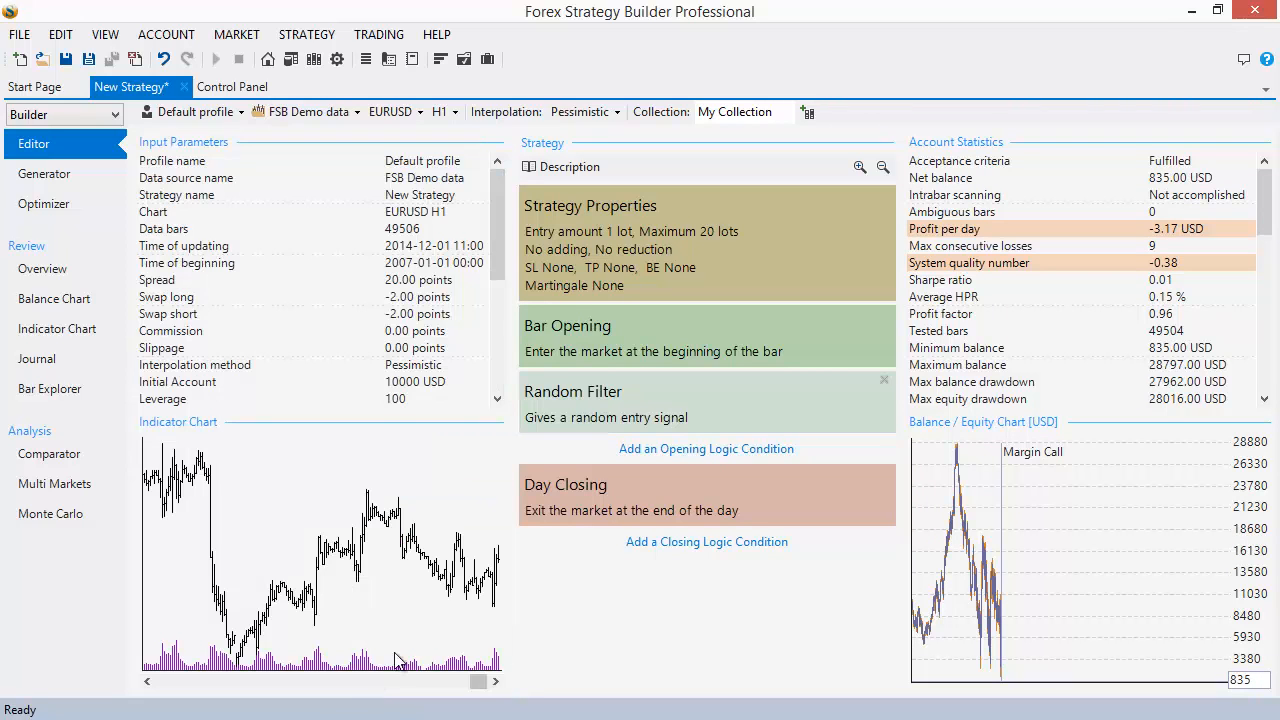
# Change the closing point of the position from Day Closing to Parabolic SAR and accept
pyautogui.click(597, 506)
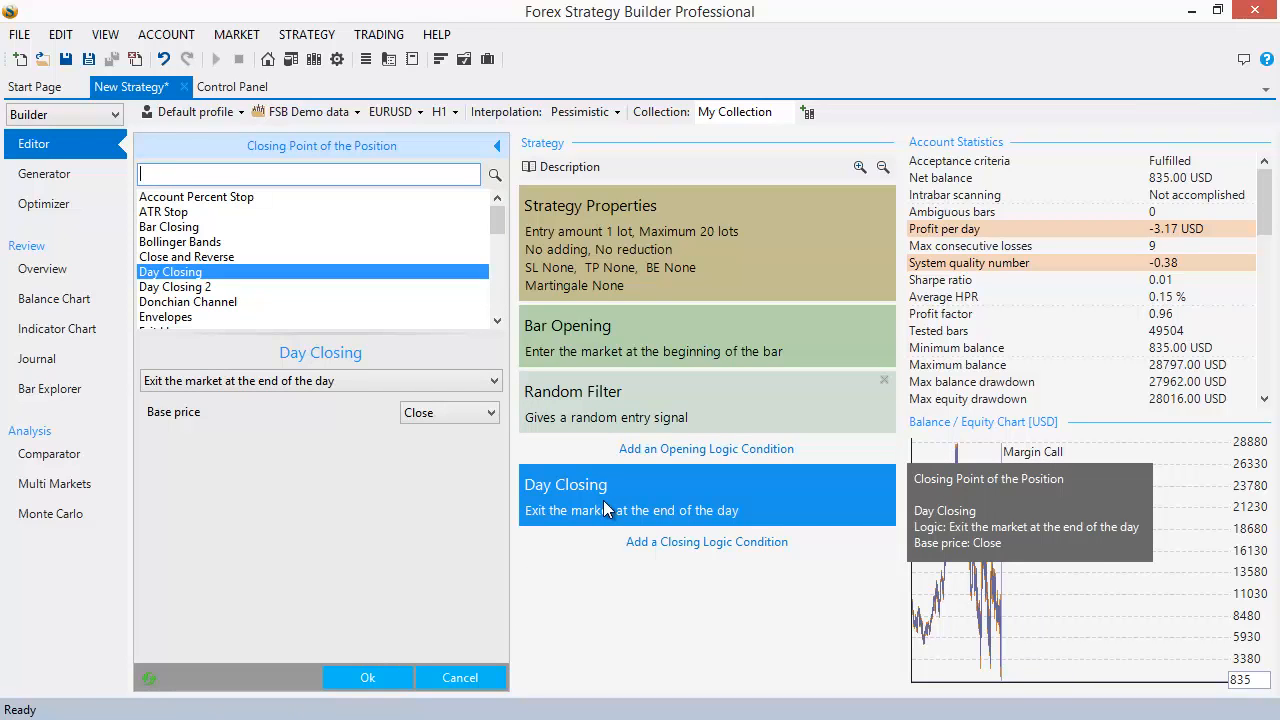
pyautogui.write('pa')
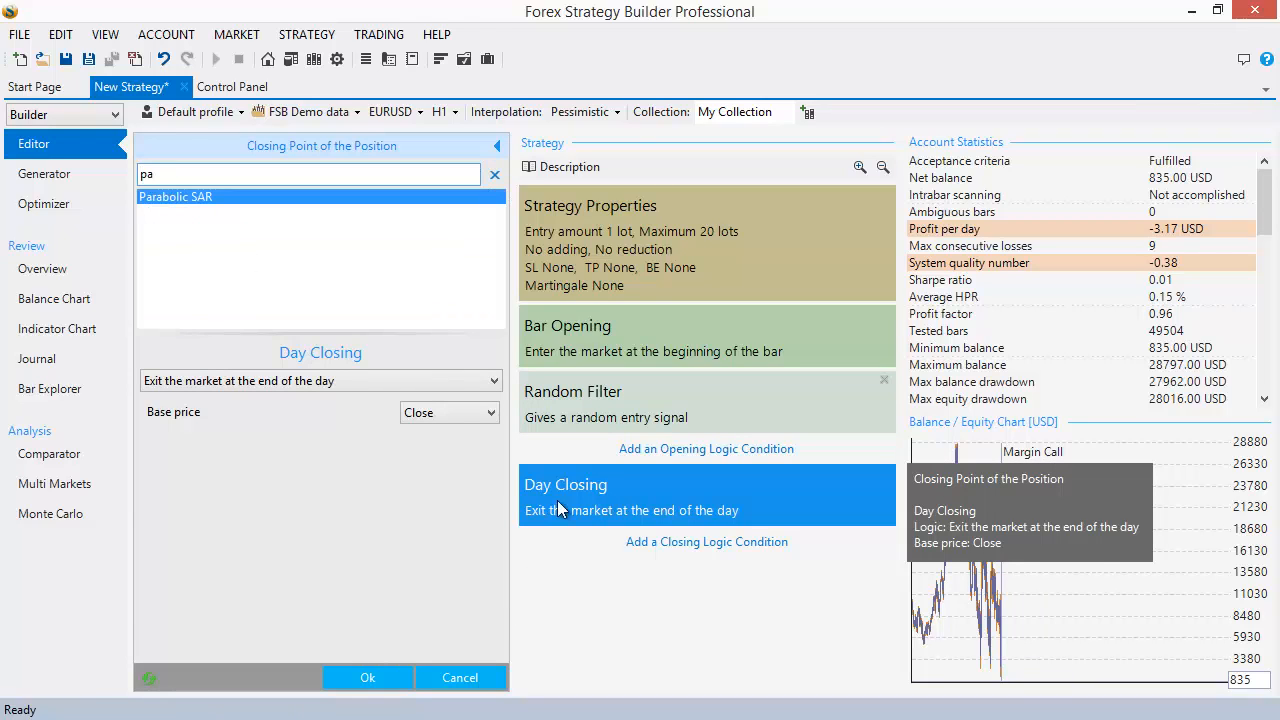
pyautogui.click(295, 200)
pyautogui.click(367, 679)
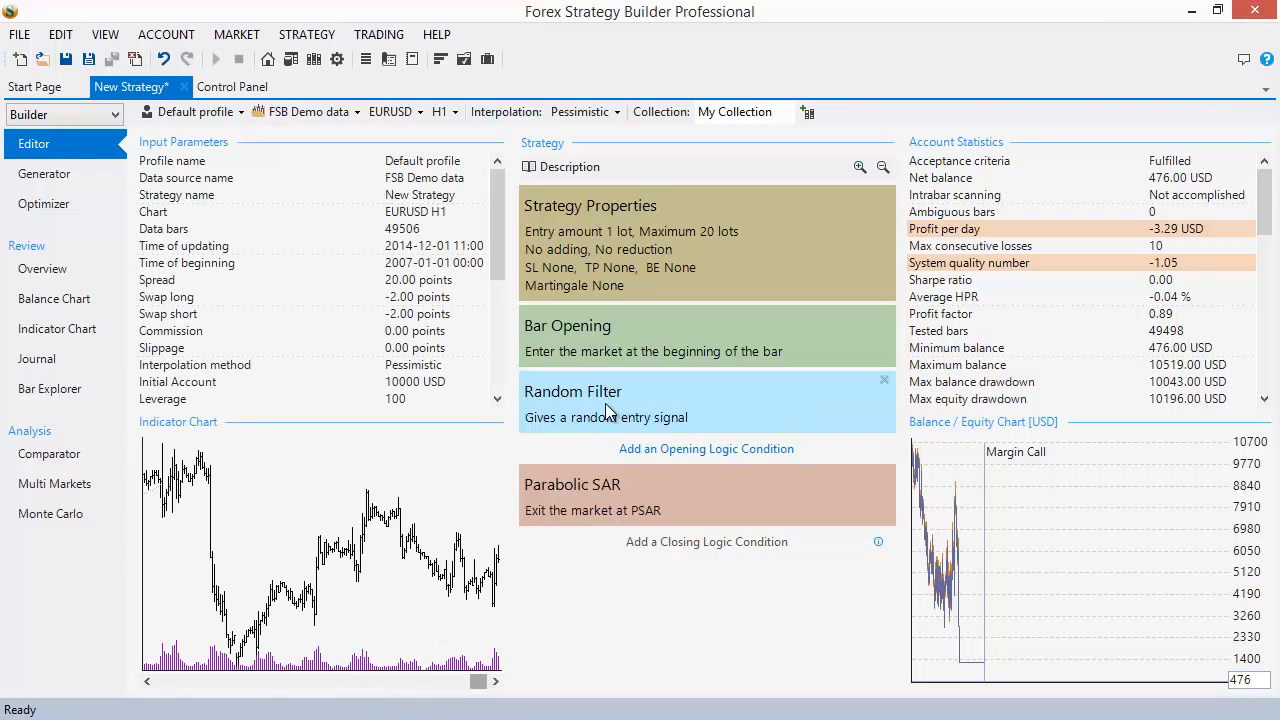
# Recalculate the strategy once to produce a new set of random entries
pyautogui.moveTo(616, 403)
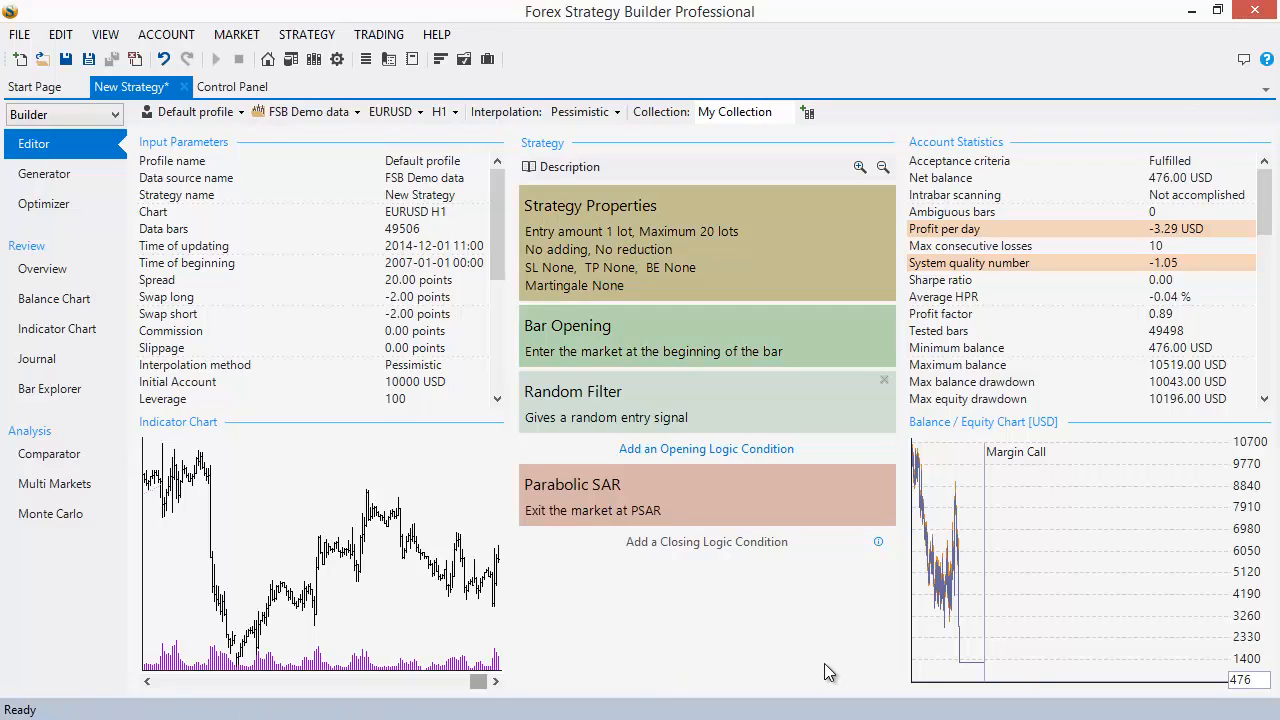
pyautogui.click(306, 34)
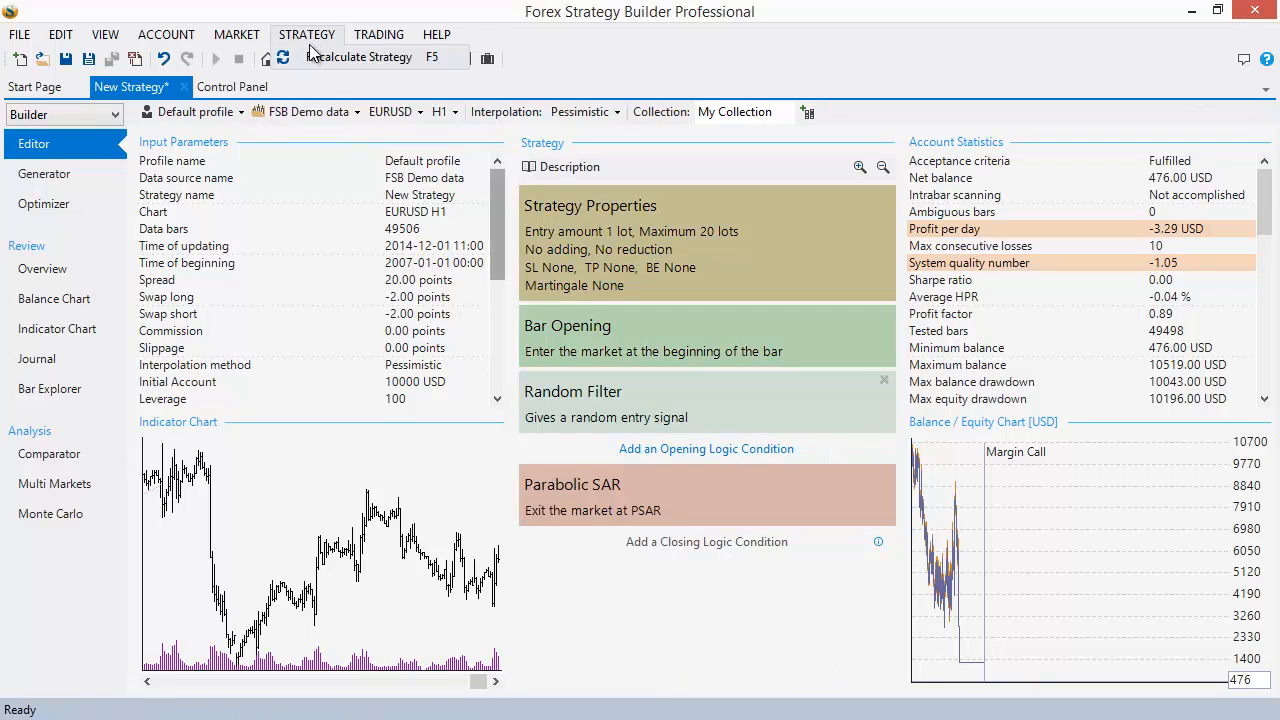
pyautogui.click(413, 64)
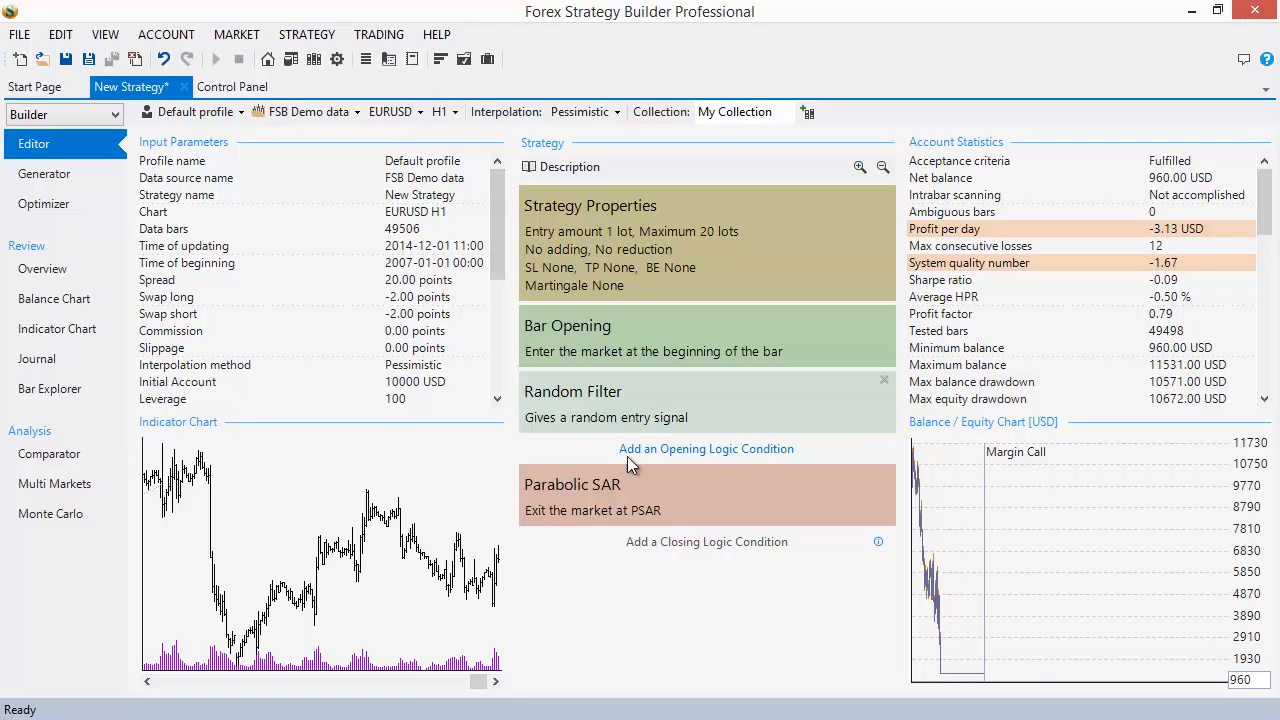
pyautogui.click(308, 36)
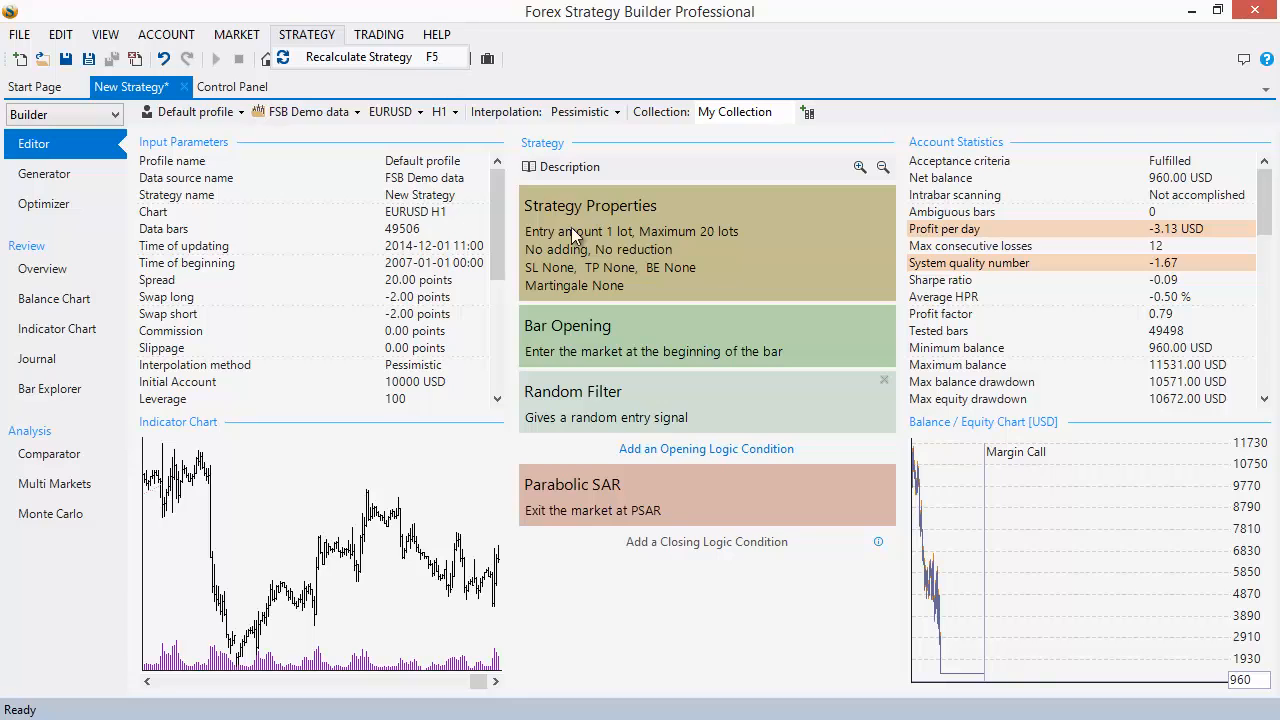
pyautogui.click(836, 659)
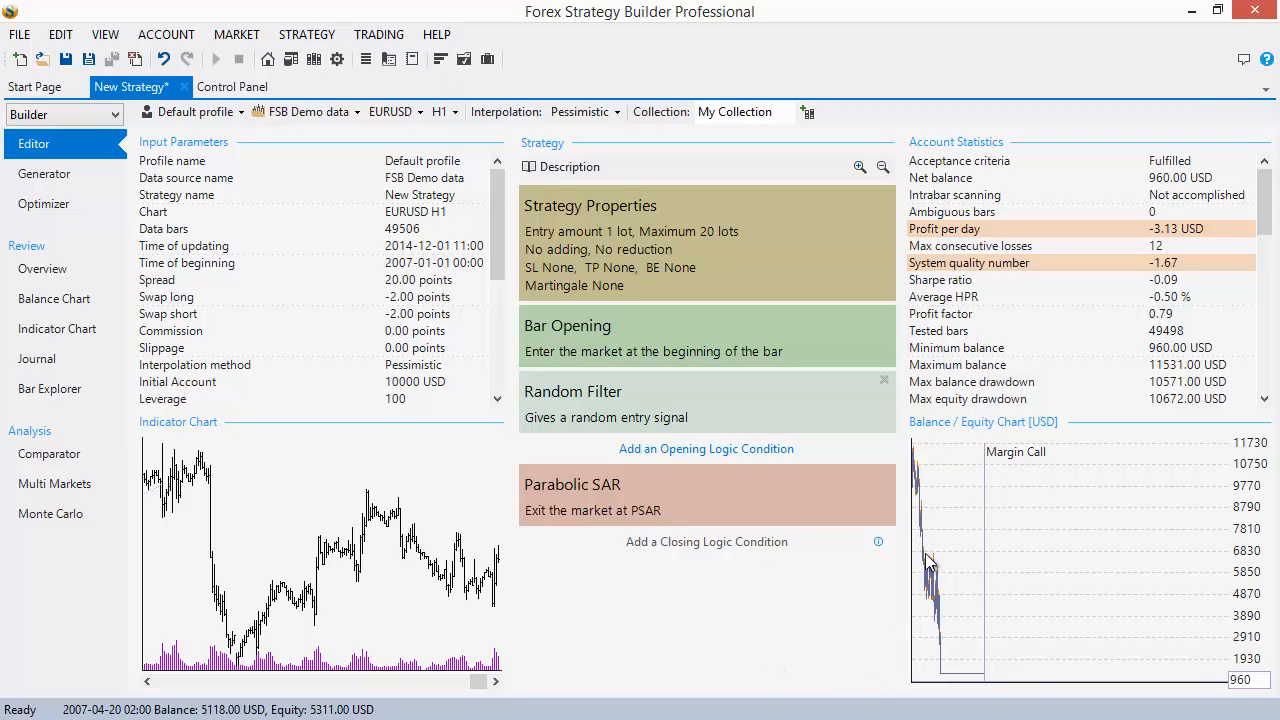
# Recalculate the strategy many times in a row and compare the balance charts produced by the random entries
pyautogui.press('F5')
pyautogui.press('F5')
pyautogui.press('F5')
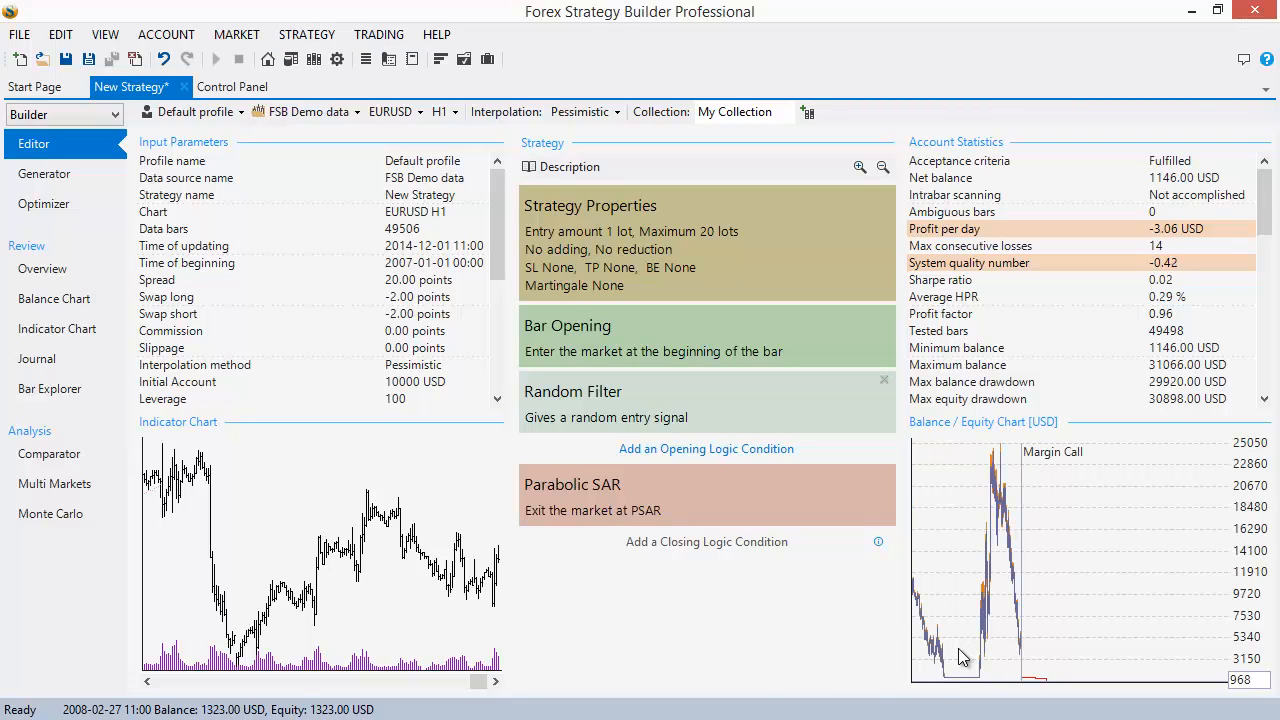
pyautogui.press('F5')
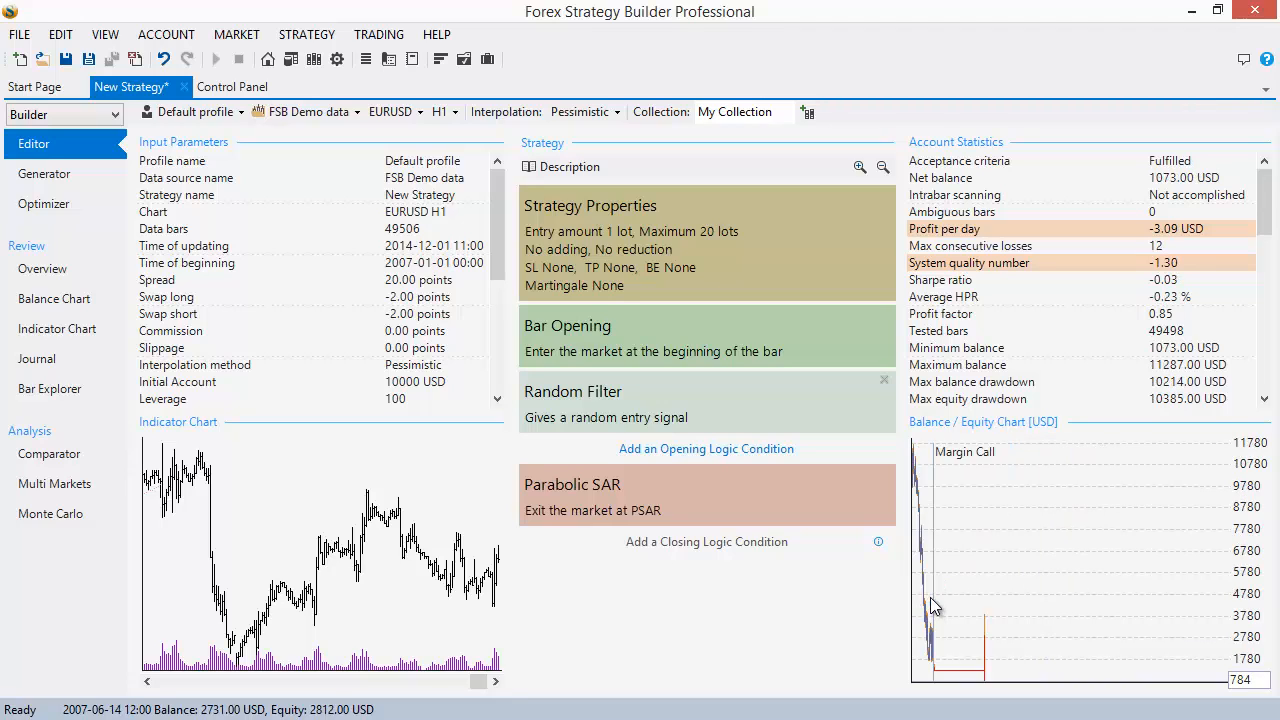
pyautogui.press('F5')
pyautogui.press('F5')
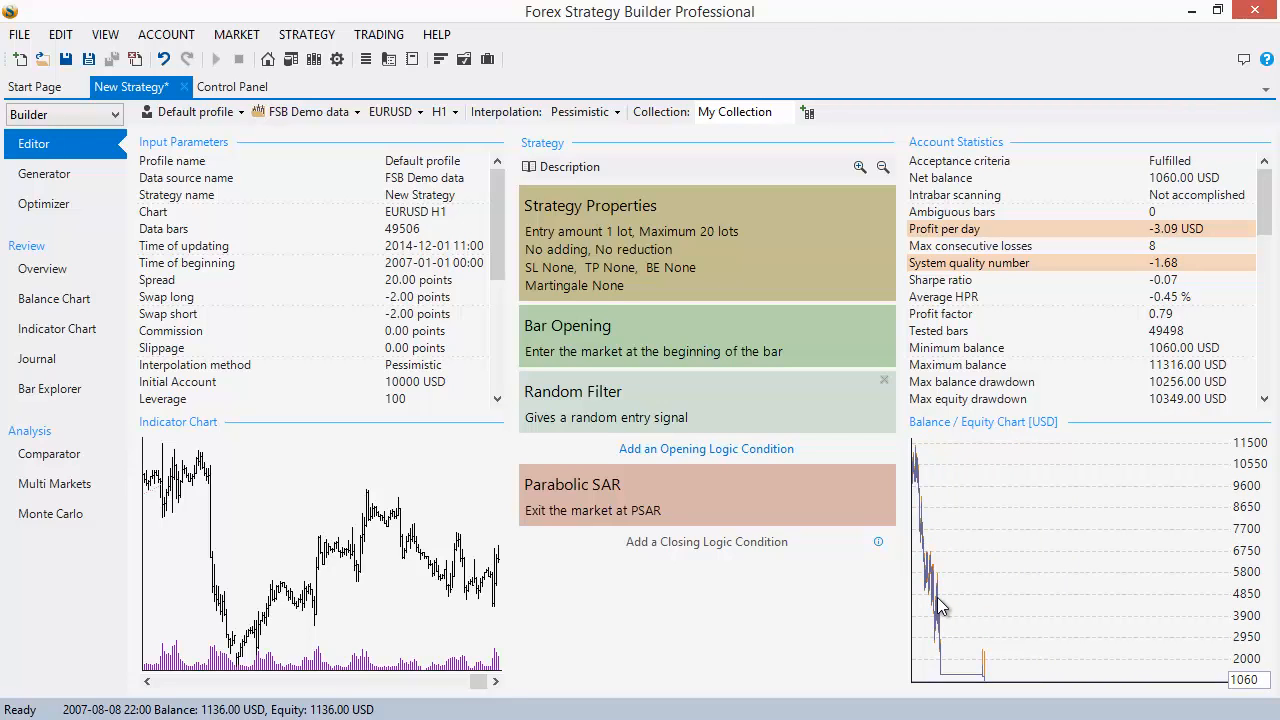
pyautogui.press('F5')
pyautogui.press('F5')
pyautogui.press('F5')
pyautogui.press('F5')
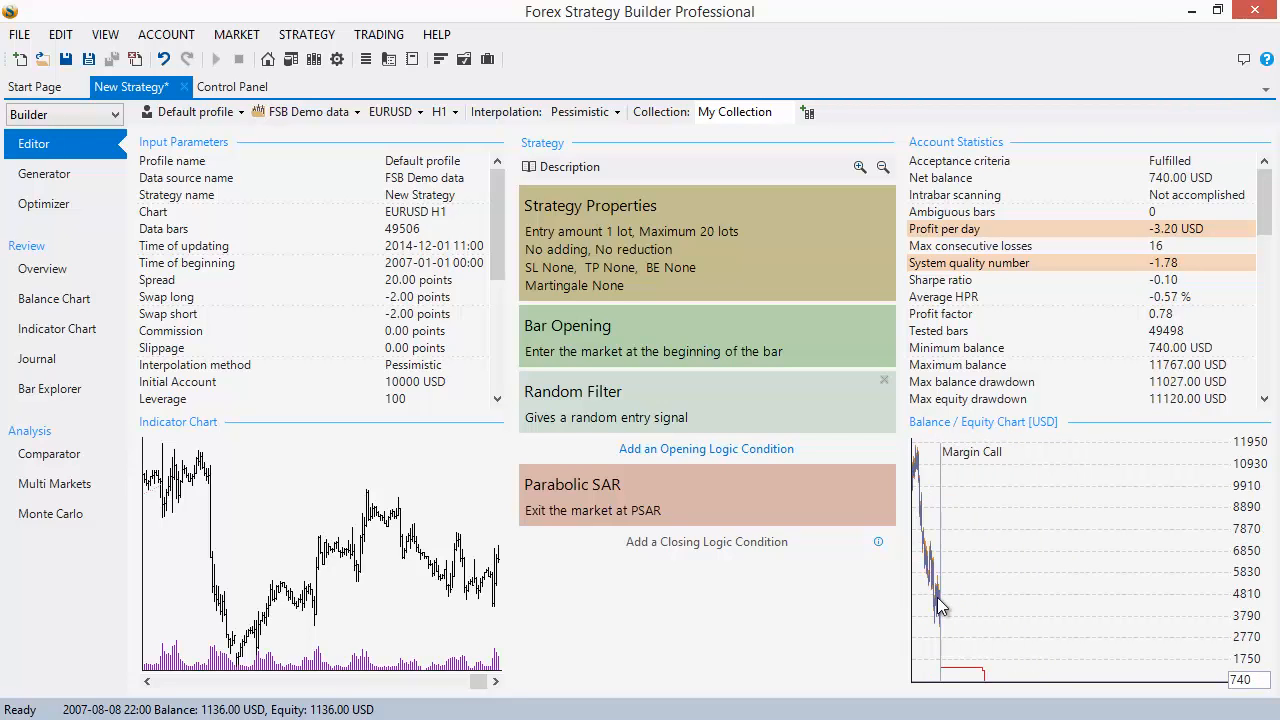
pyautogui.press('F5')
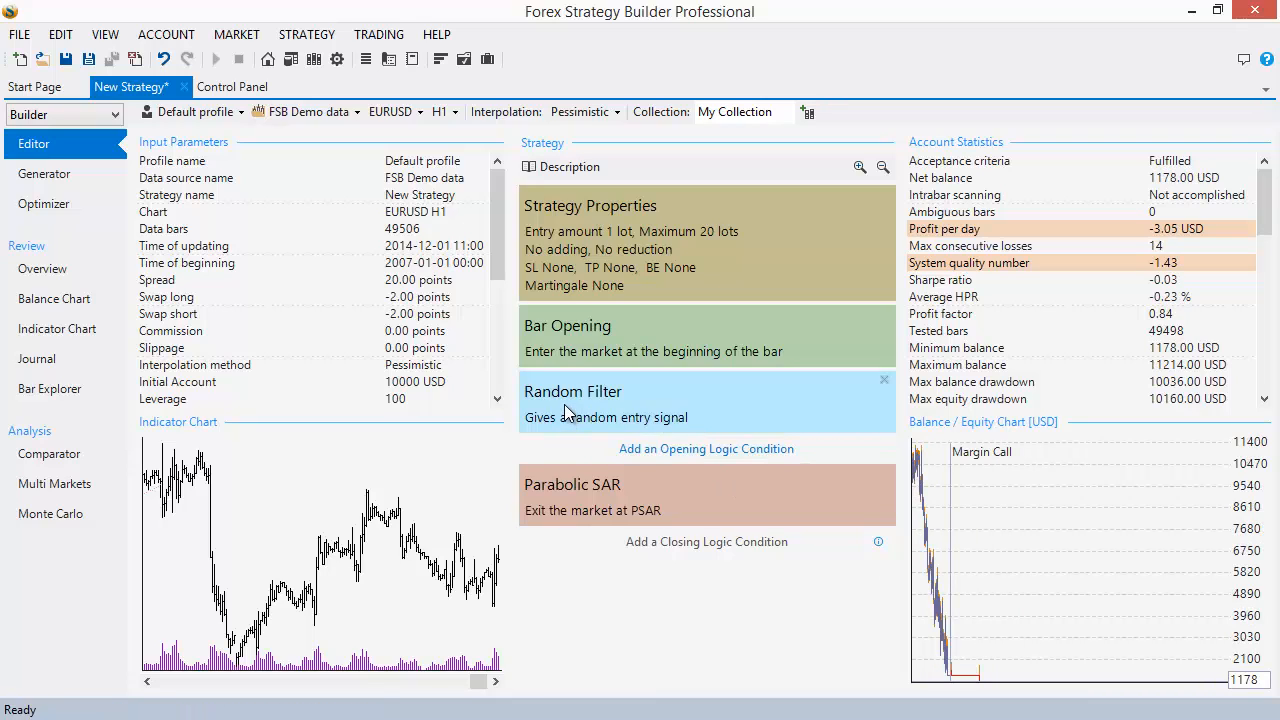
pyautogui.moveTo(565, 412)
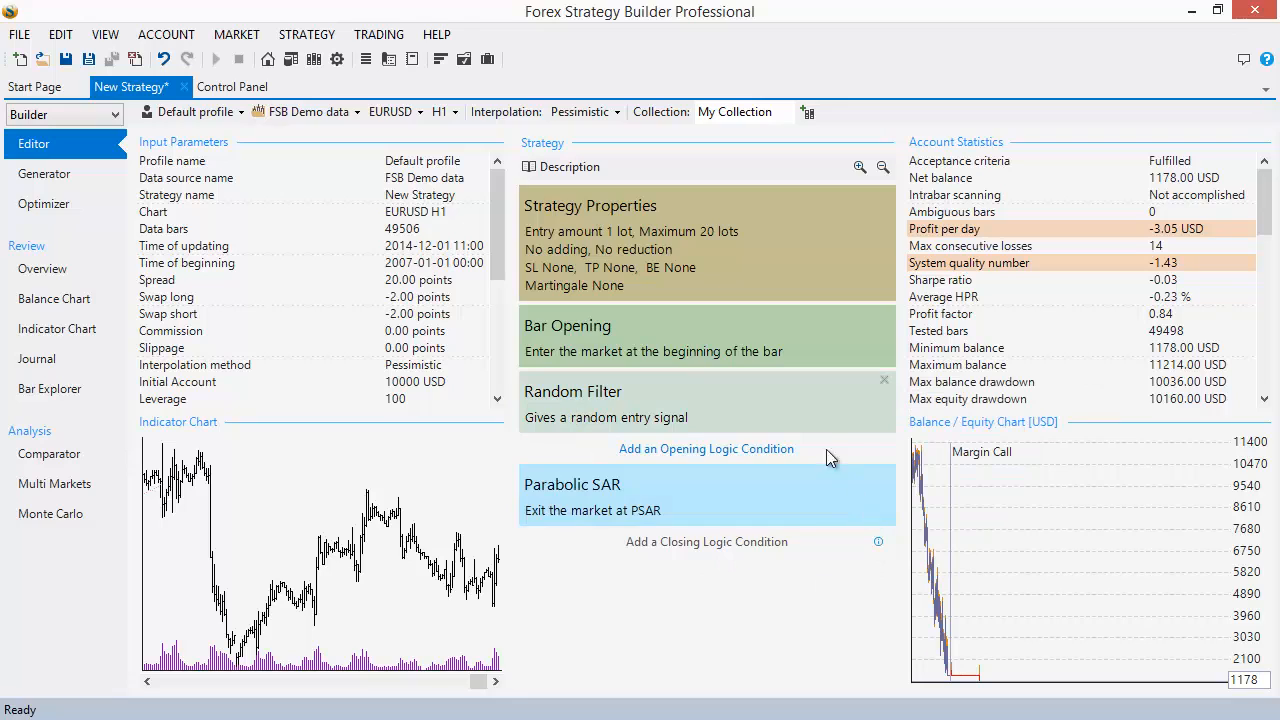
pyautogui.moveTo(833, 410)
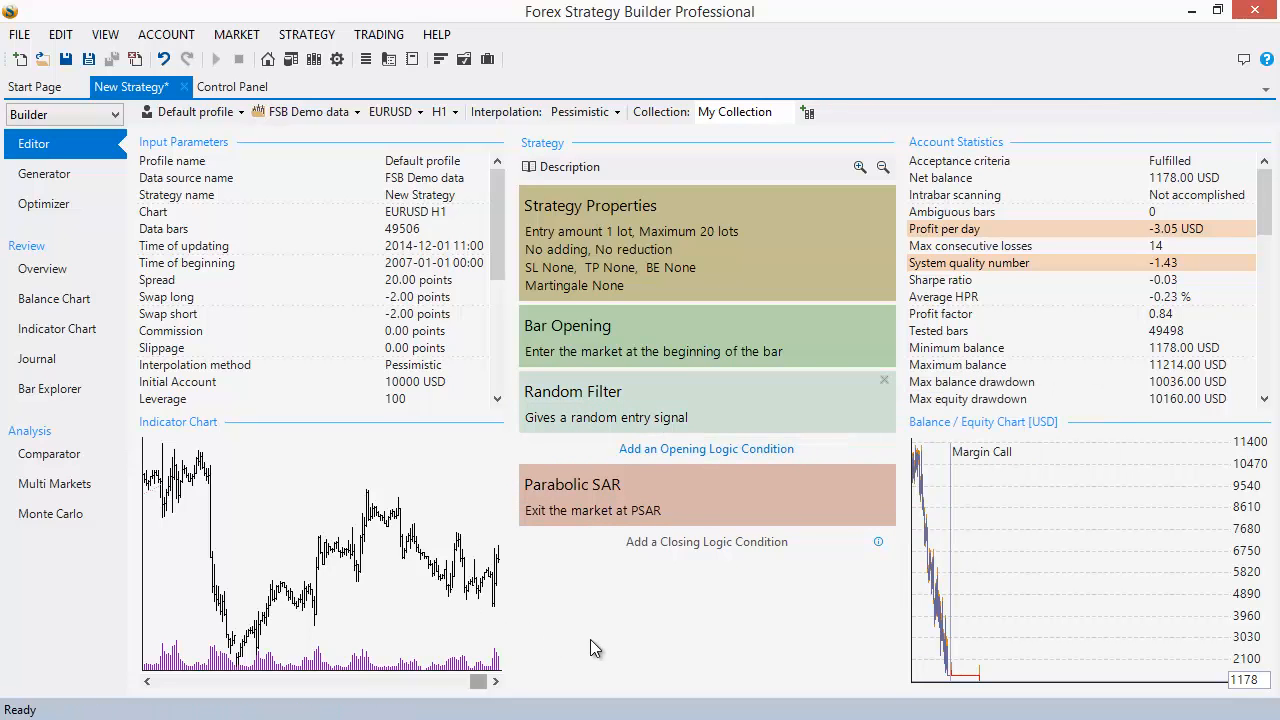
pyautogui.press('F5')
pyautogui.press('F5')
pyautogui.press('F5')
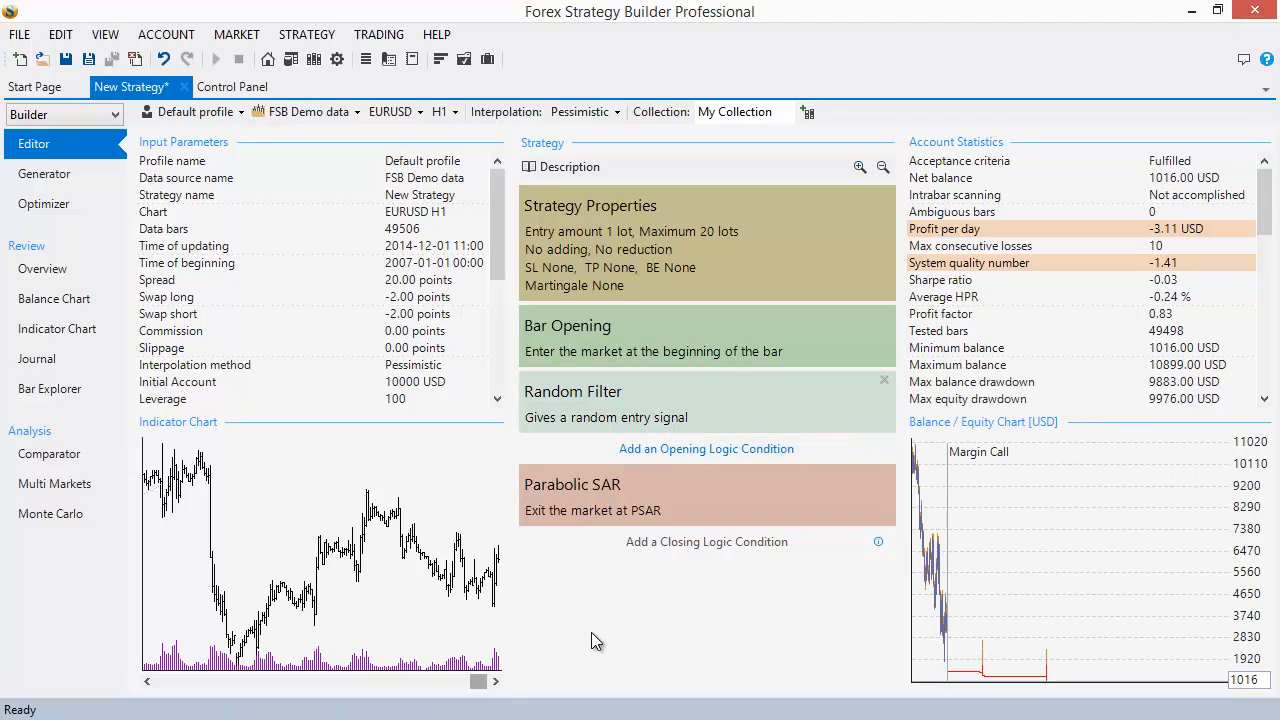
pyautogui.press('F5')
pyautogui.press('F5')
pyautogui.press('F5')
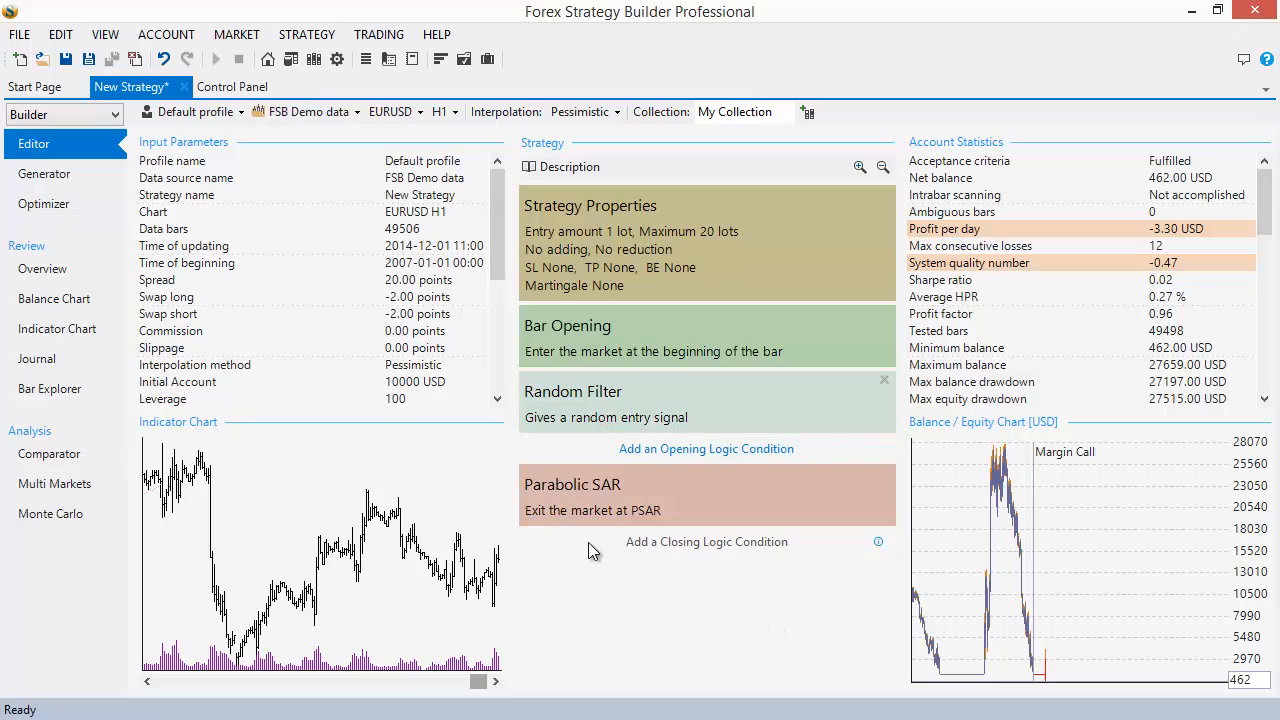
pyautogui.press('F5')
pyautogui.press('F5')
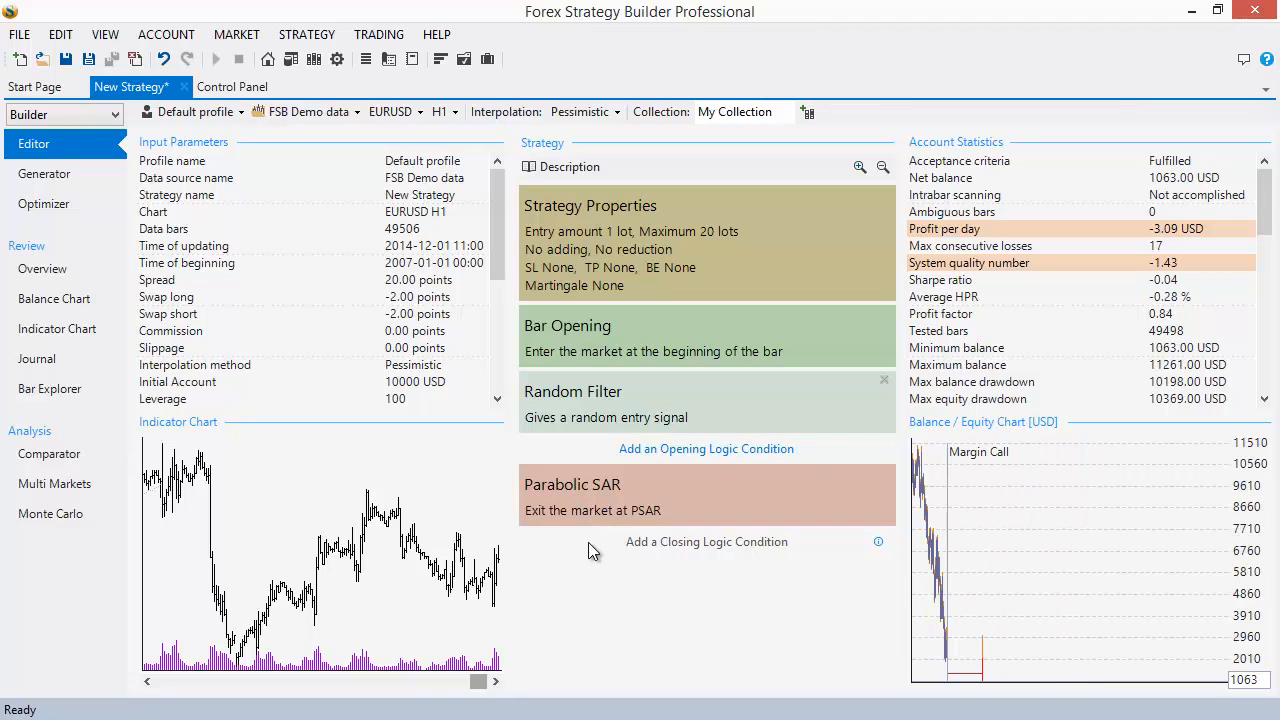
pyautogui.press('F5')
pyautogui.press('F5')
pyautogui.press('F5')
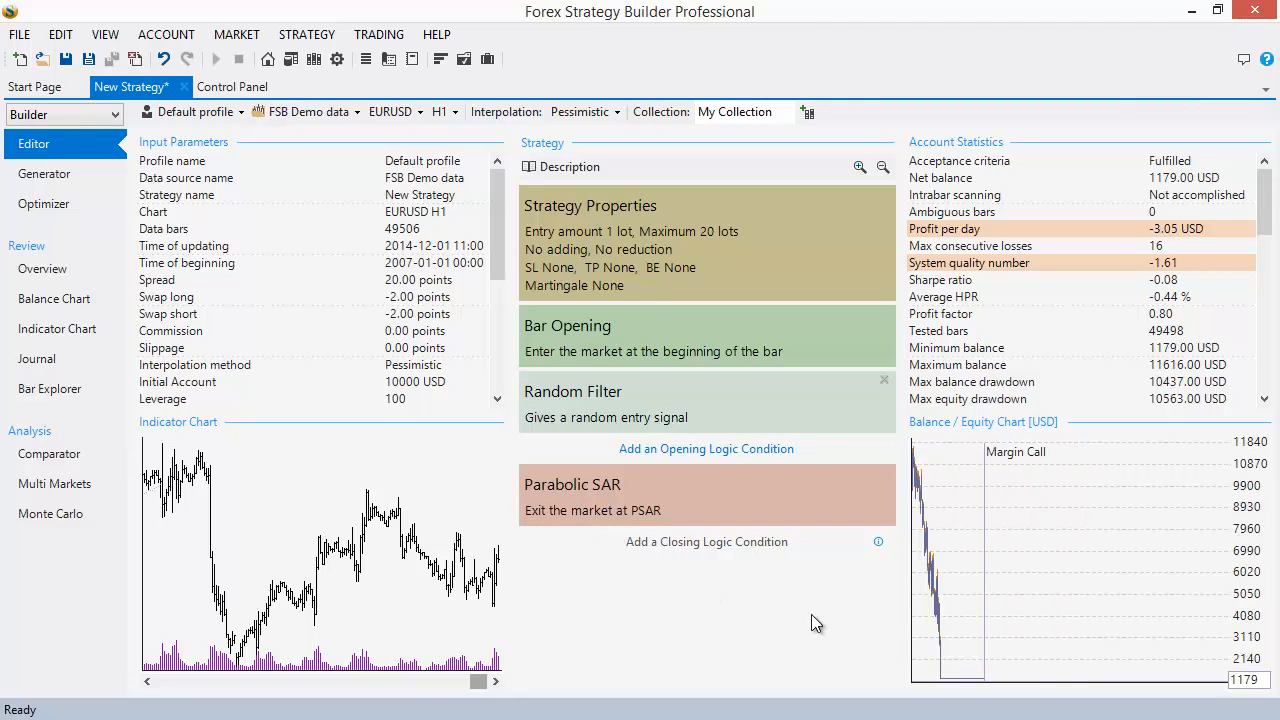
pyautogui.press('F5')
pyautogui.press('F5')
pyautogui.press('F5')
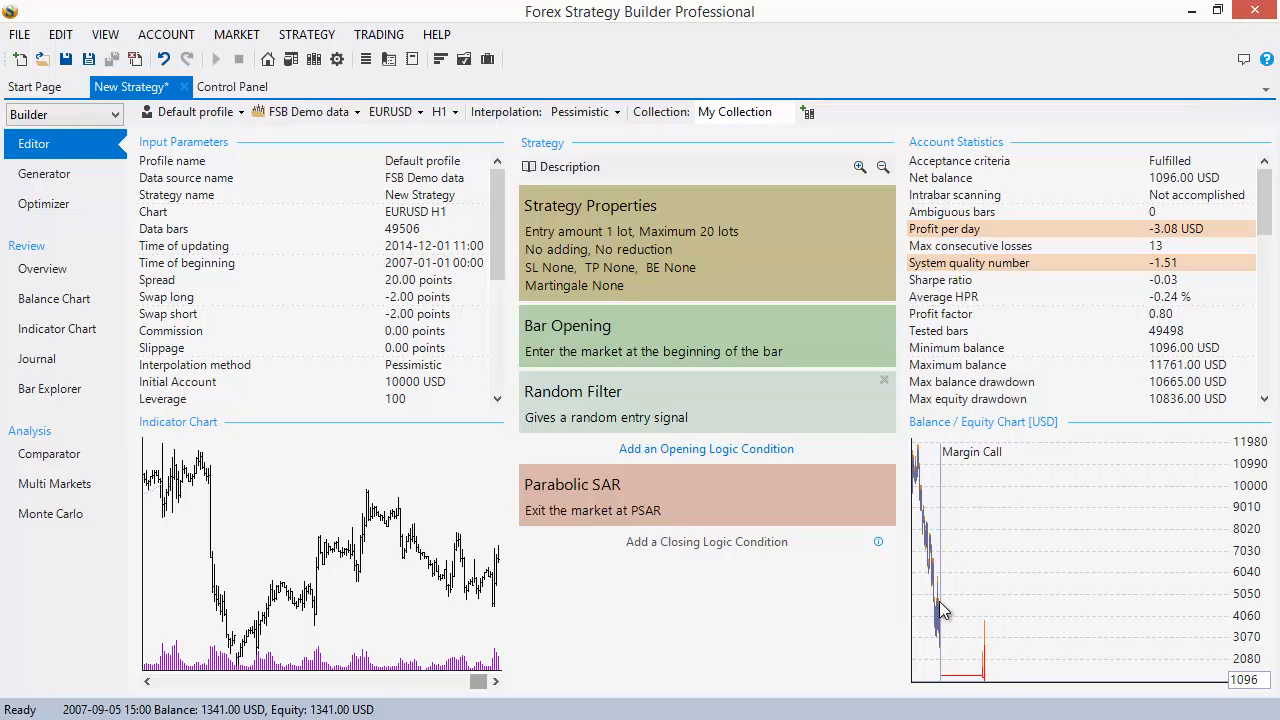
# Remove the Random Filter opening condition and change the closing point from Parabolic SAR to Bar Closing
pyautogui.click(883, 379)
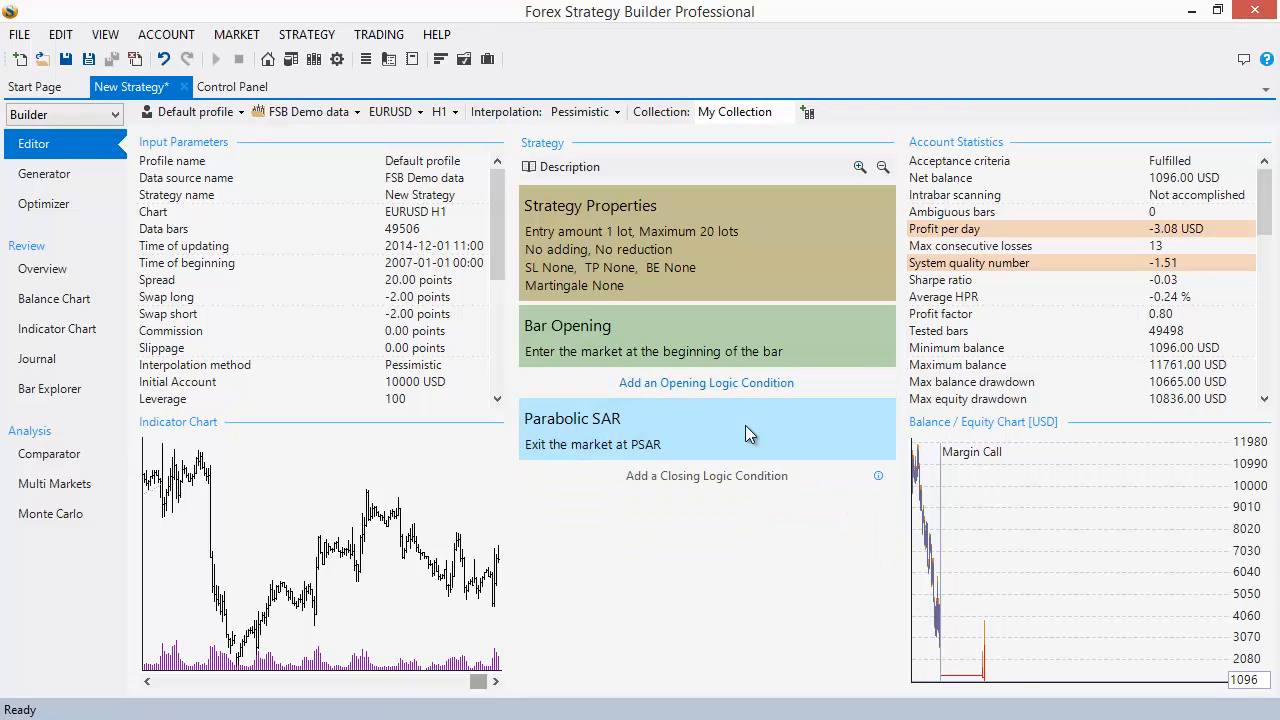
pyautogui.click(745, 430)
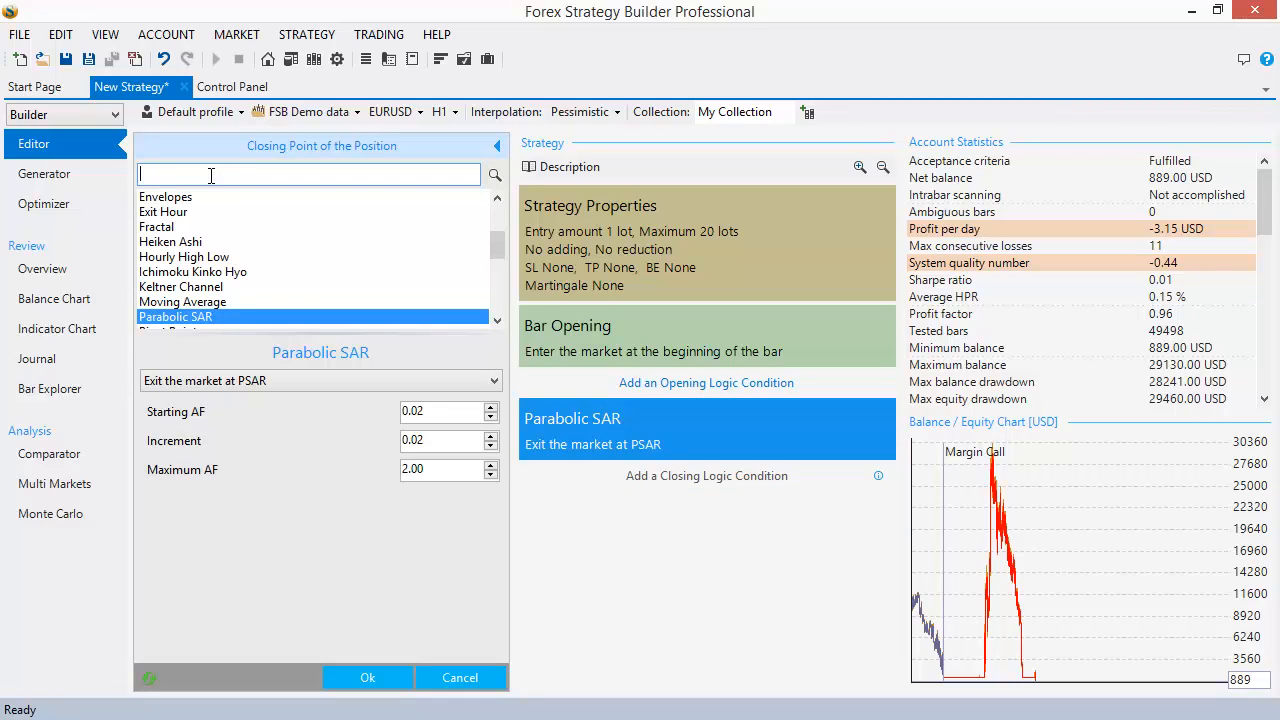
pyautogui.write('bar')
pyautogui.click(163, 199)
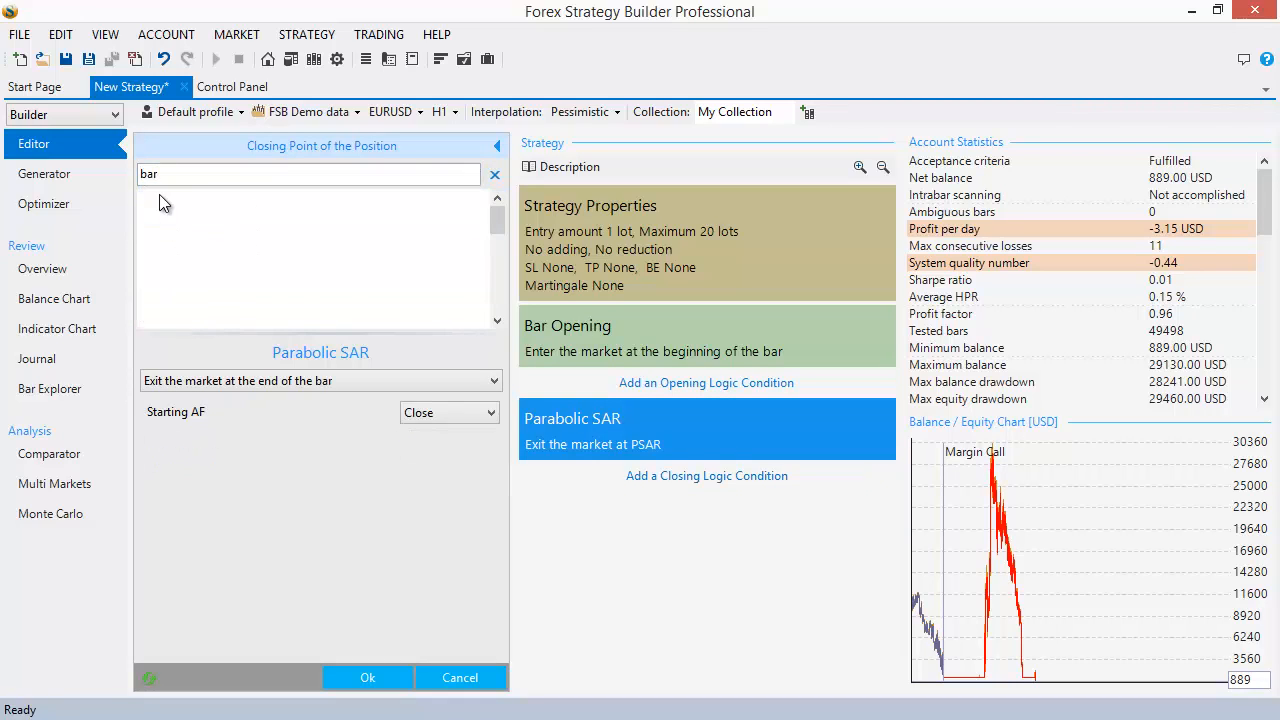
# Add a Random Filter closing logic condition with a probability of 50 and accept
pyautogui.click(672, 477)
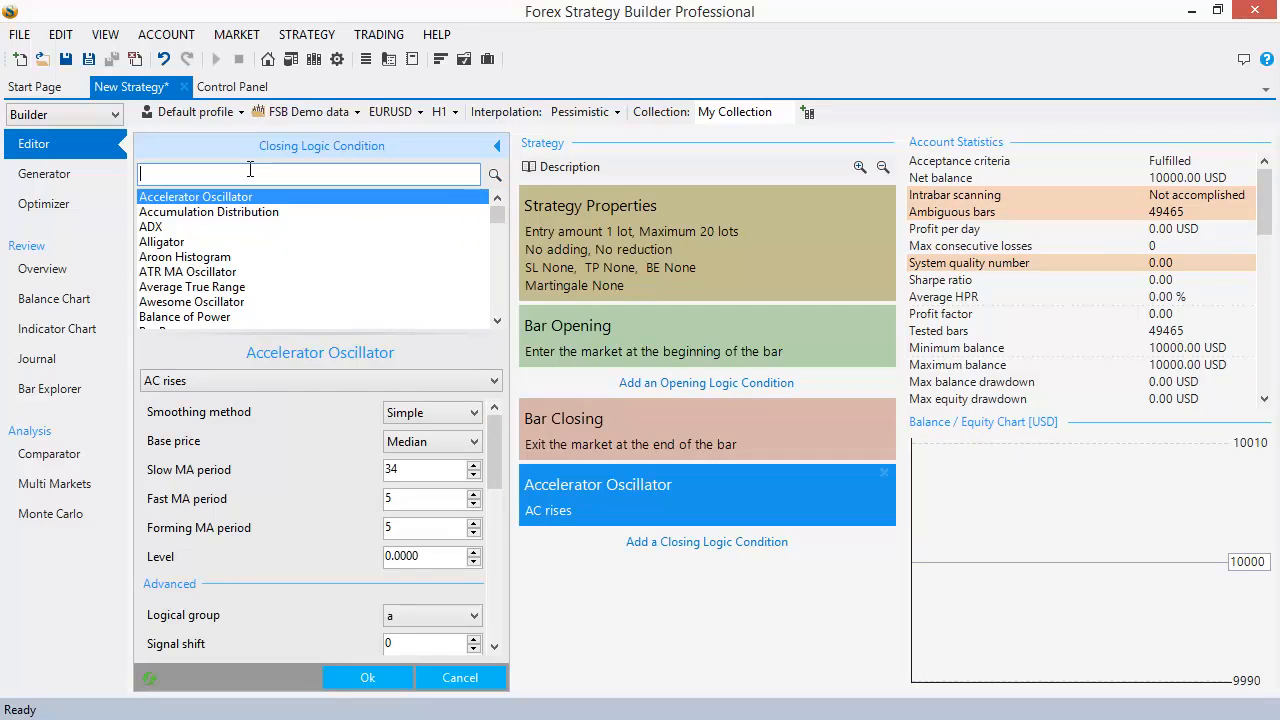
pyautogui.write('r')
pyautogui.click(248, 199)
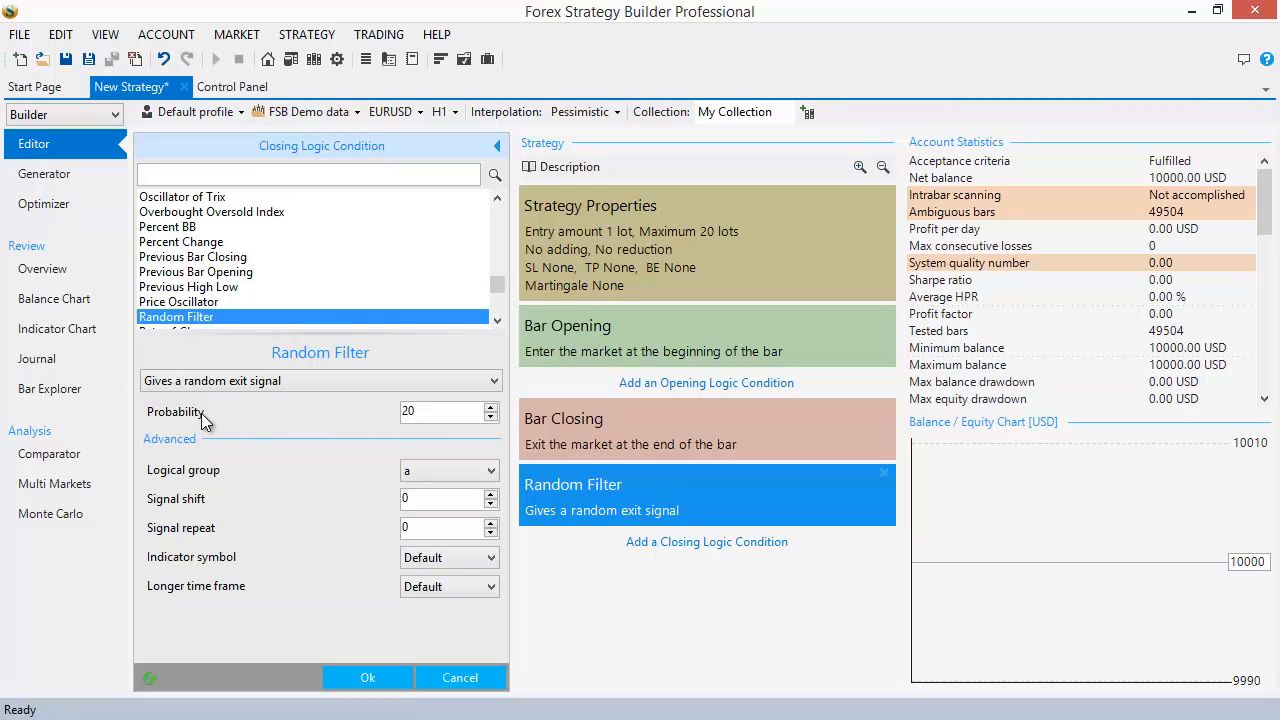
pyautogui.moveTo(420, 411); pyautogui.dragTo(404, 417)
pyautogui.write('50')
pyautogui.click(360, 677)
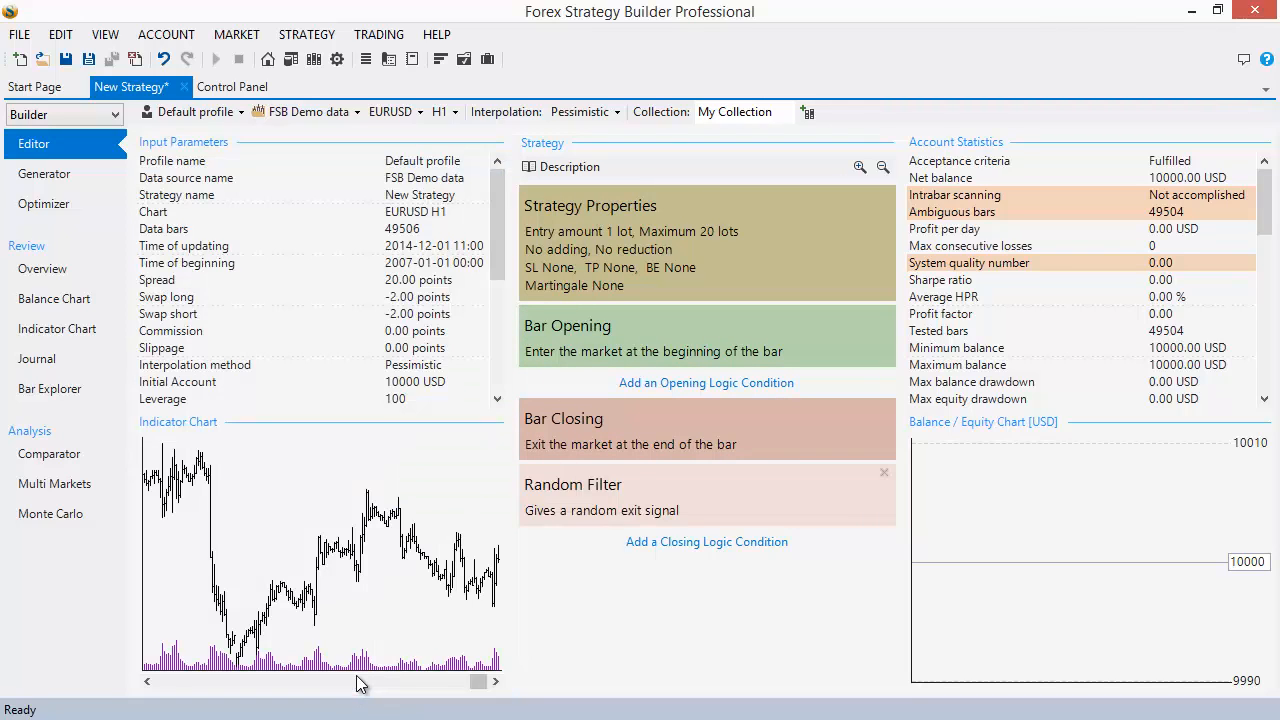
# Switch the chart period to D1 and change the opening point to Fractal with "Enter long at Up Fractal"
pyautogui.click(445, 114)
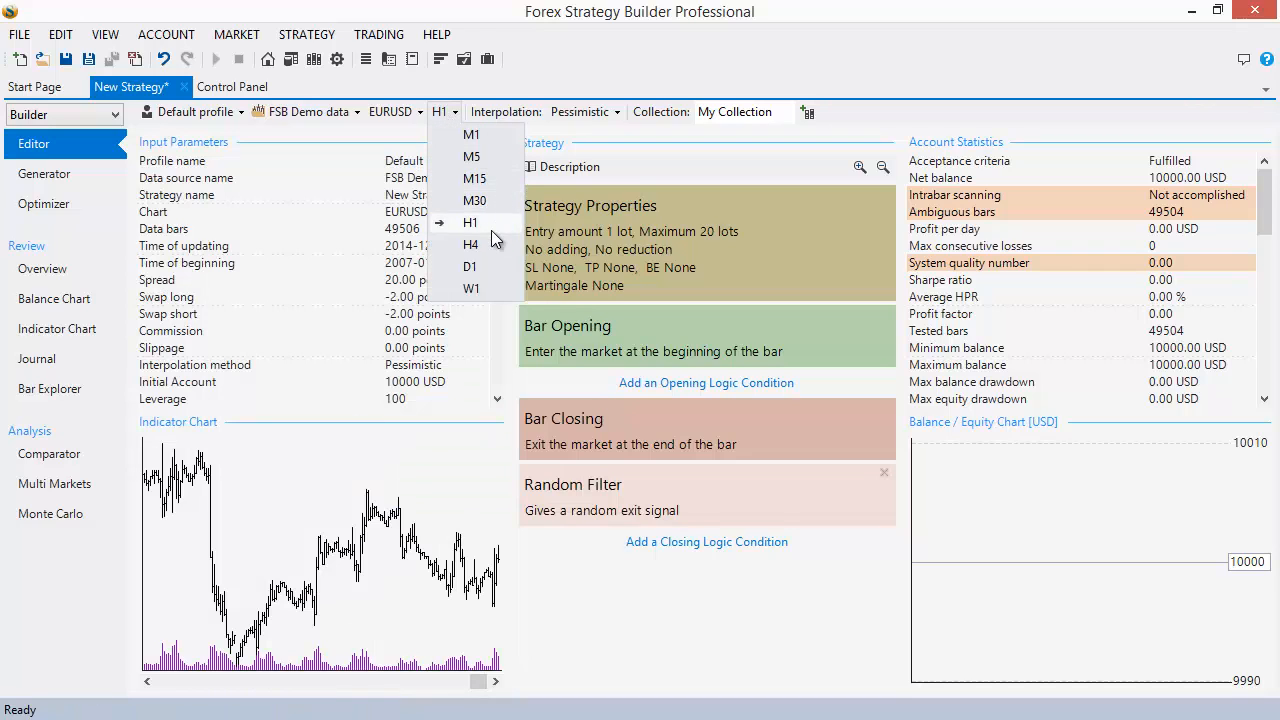
pyautogui.click(480, 266)
pyautogui.click(605, 322)
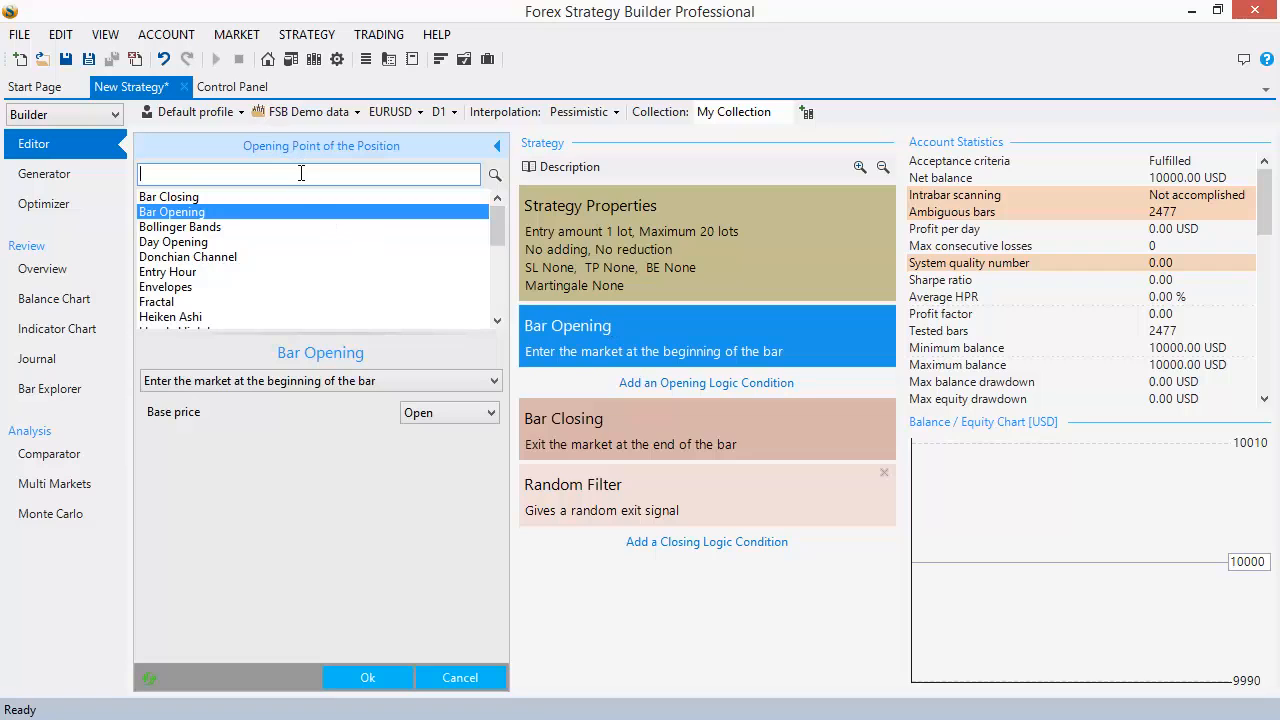
pyautogui.write('fr')
pyautogui.click(243, 197)
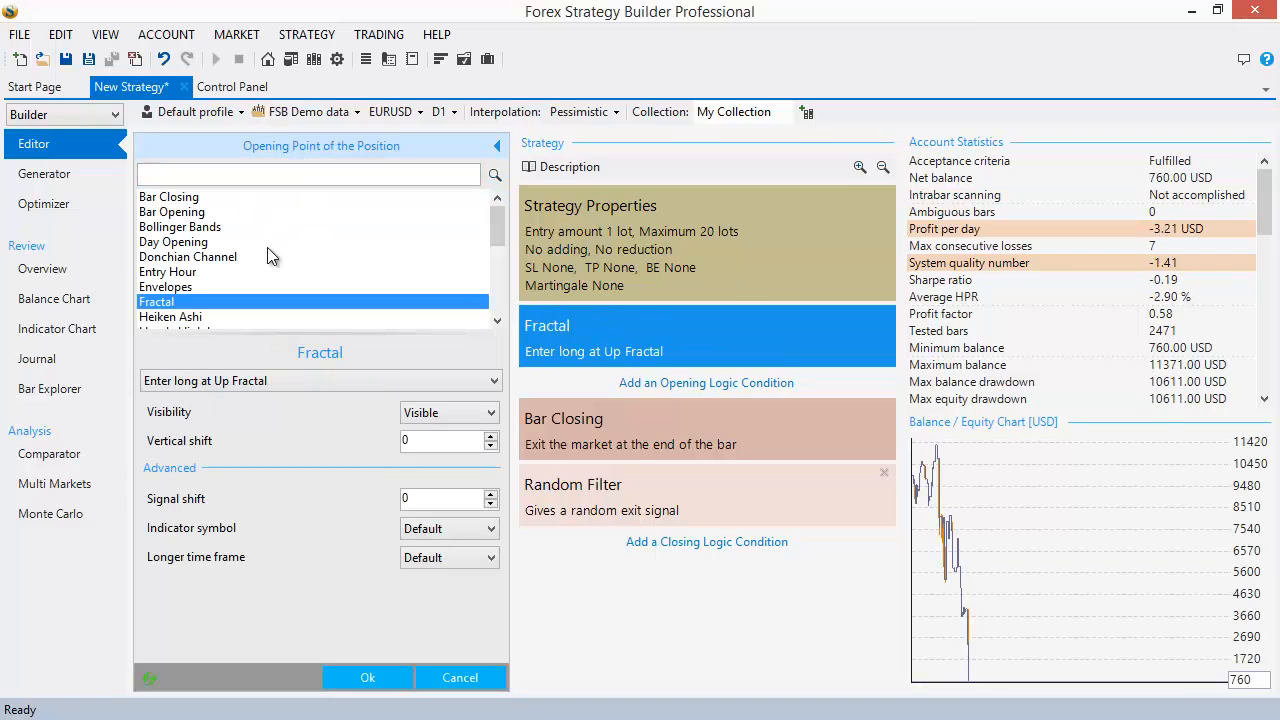
pyautogui.click(386, 682)
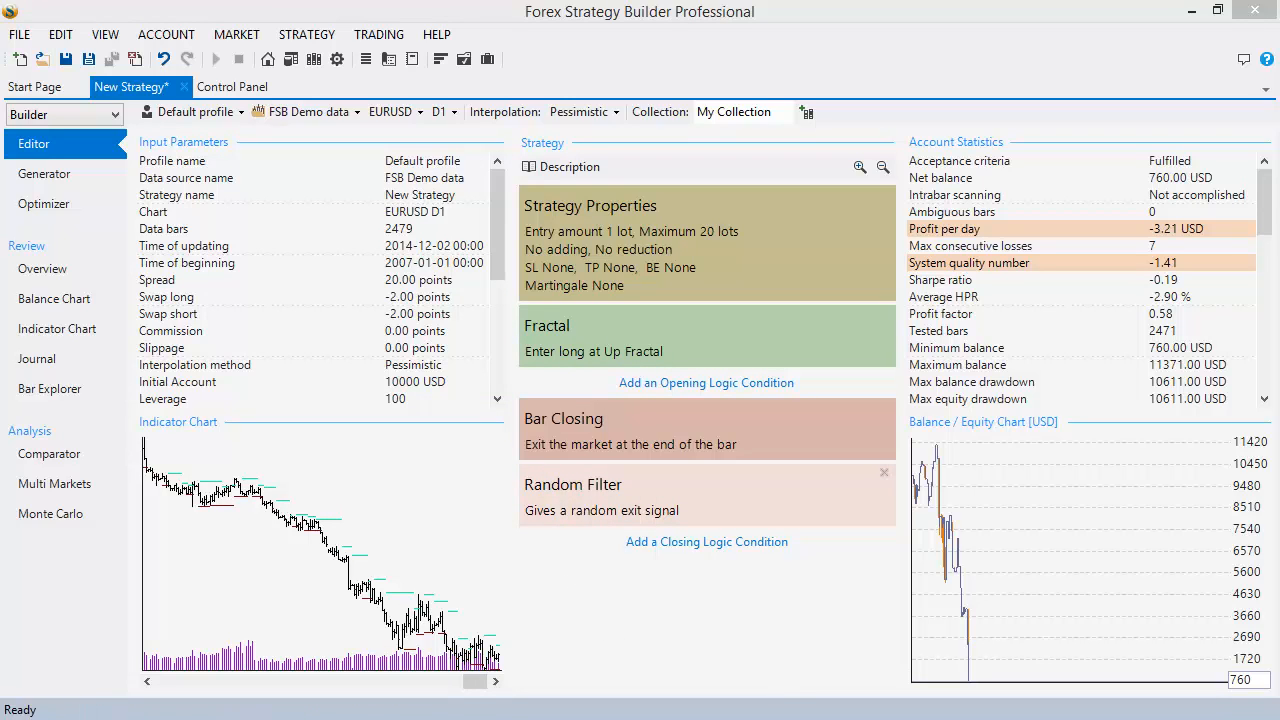
# Recalculate the Fractal strategy and compare the balance charts produced by the random exits
pyautogui.click(666, 625)
pyautogui.press('F5')
pyautogui.press('F5')
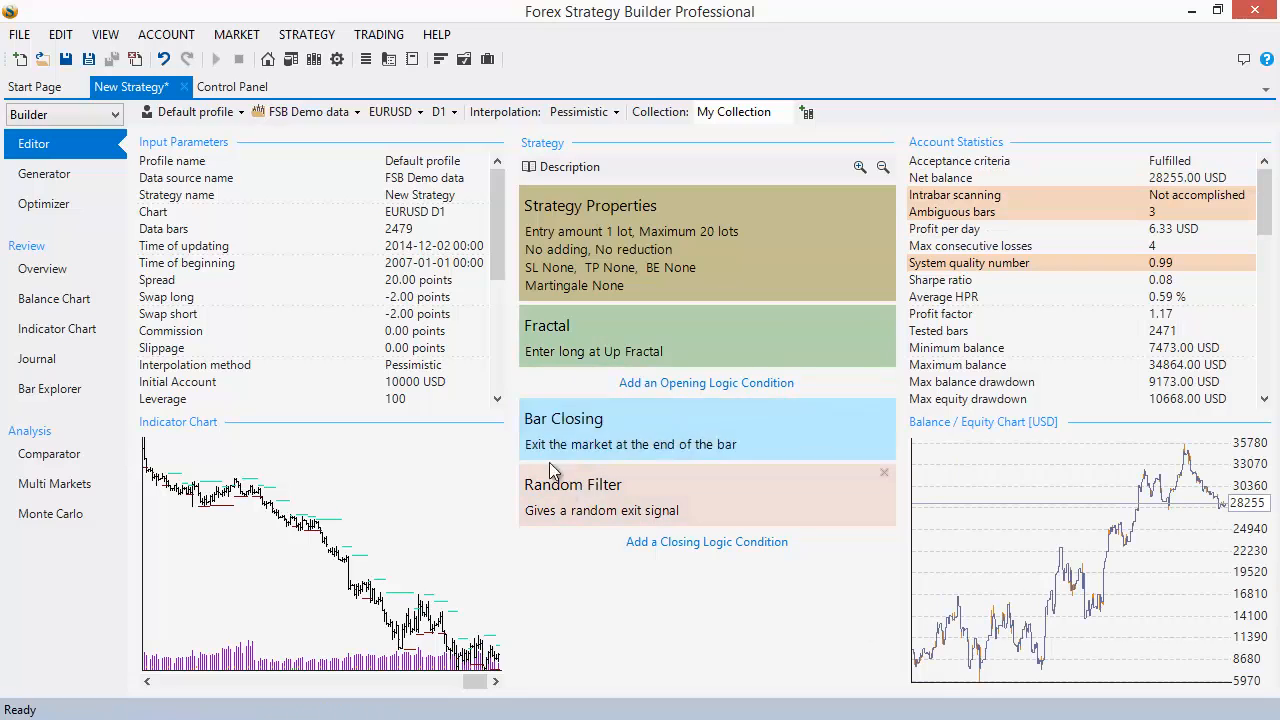
# Keep recalculating the backtest to examine how the Random Filter exits vary the balance curve and account statistics
pyautogui.press('F5')
pyautogui.press('F5')
pyautogui.press('F5')
pyautogui.press('F5')
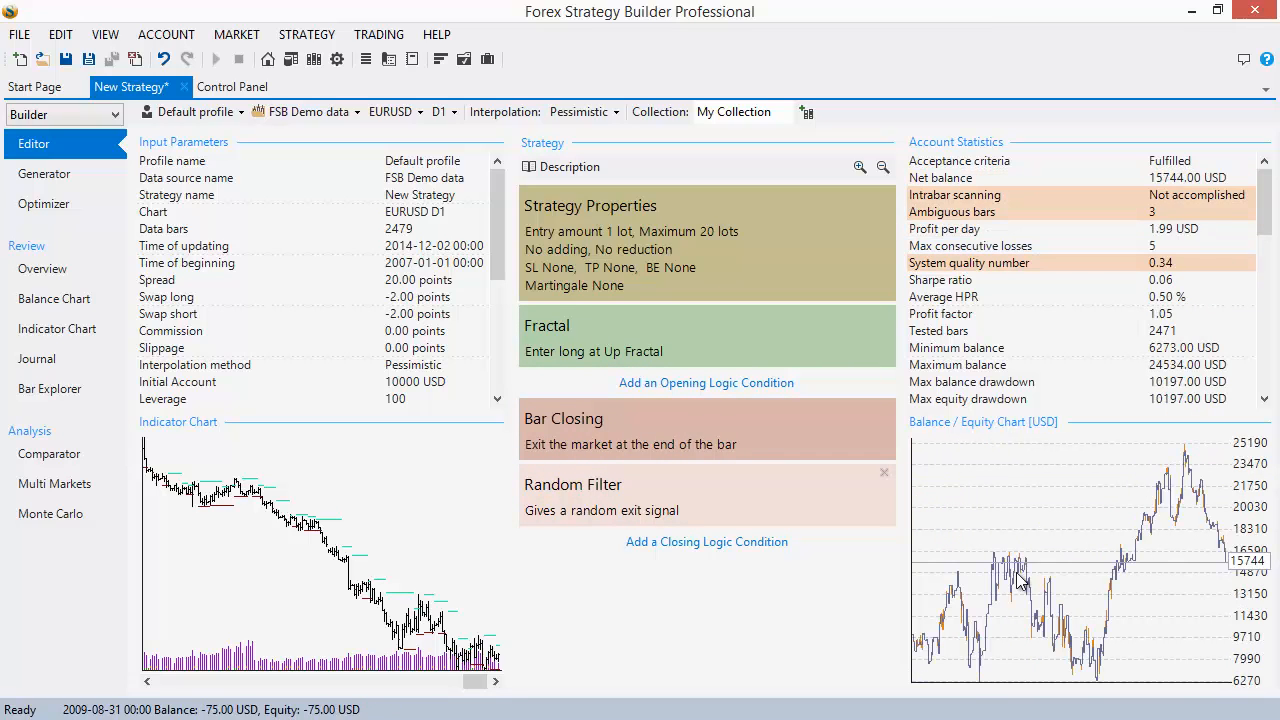
pyautogui.press('F5')
pyautogui.press('F5')
pyautogui.press('F5')
pyautogui.press('F5')
pyautogui.press('F5')
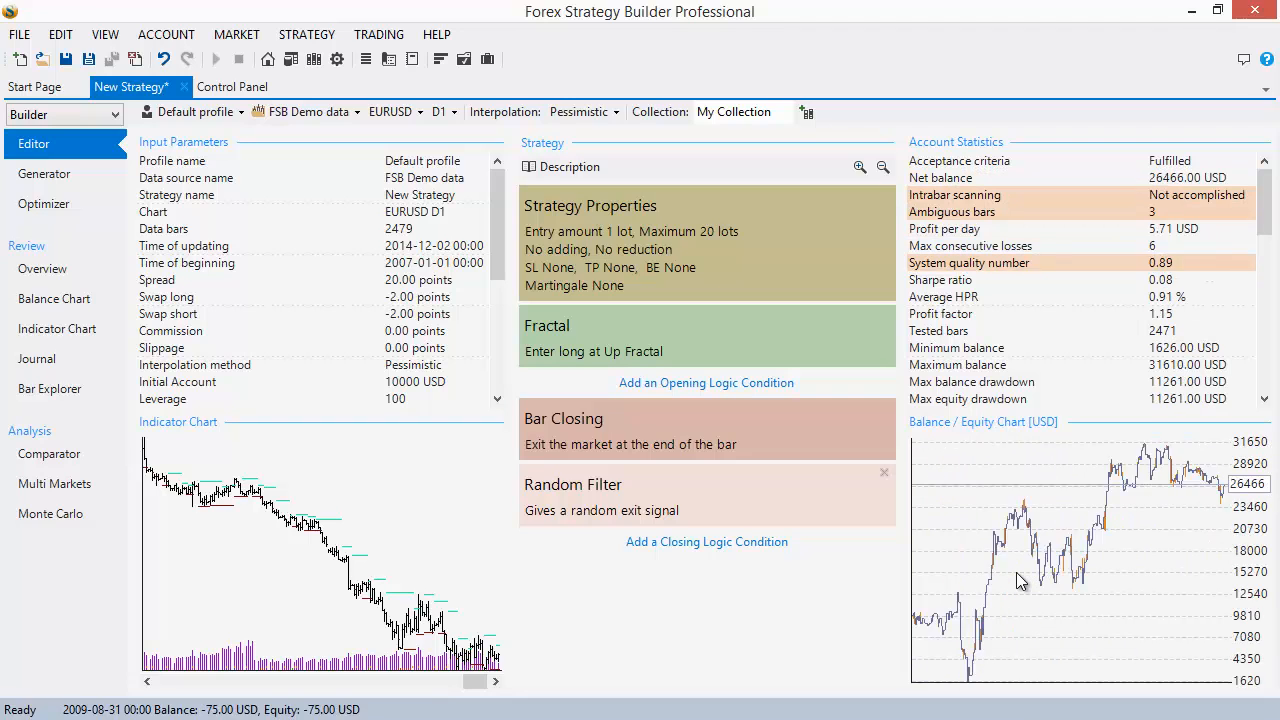
pyautogui.press('F5')
pyautogui.press('F5')
pyautogui.press('F5')
pyautogui.press('F5')
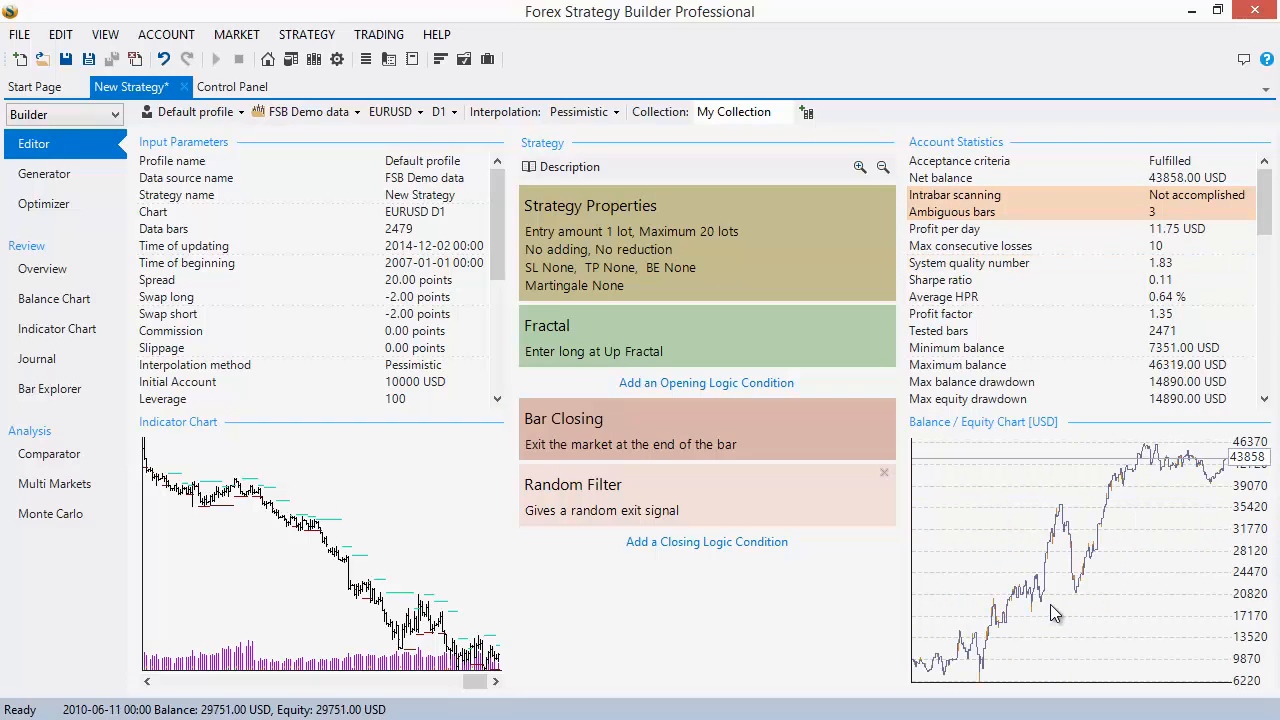
pyautogui.press('F5')
pyautogui.press('F5')
pyautogui.press('F5')
pyautogui.press('F5')
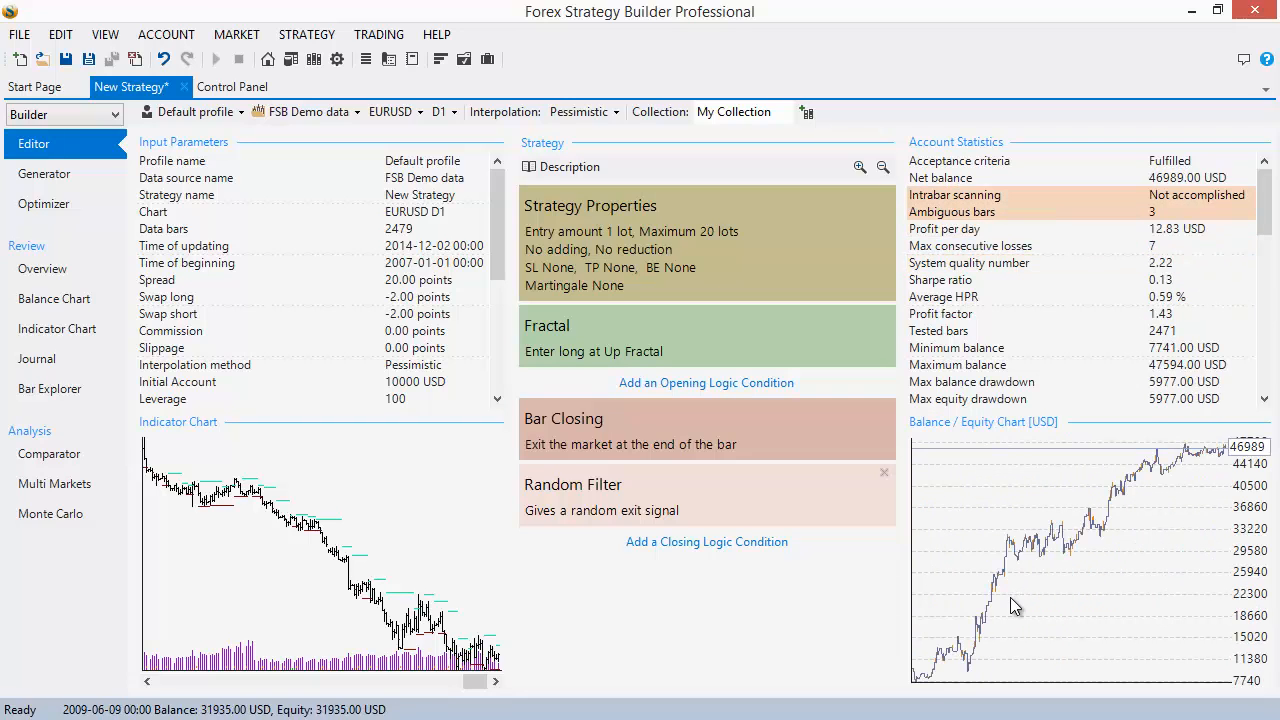
pyautogui.press('F5')
pyautogui.press('F5')
pyautogui.press('F5')
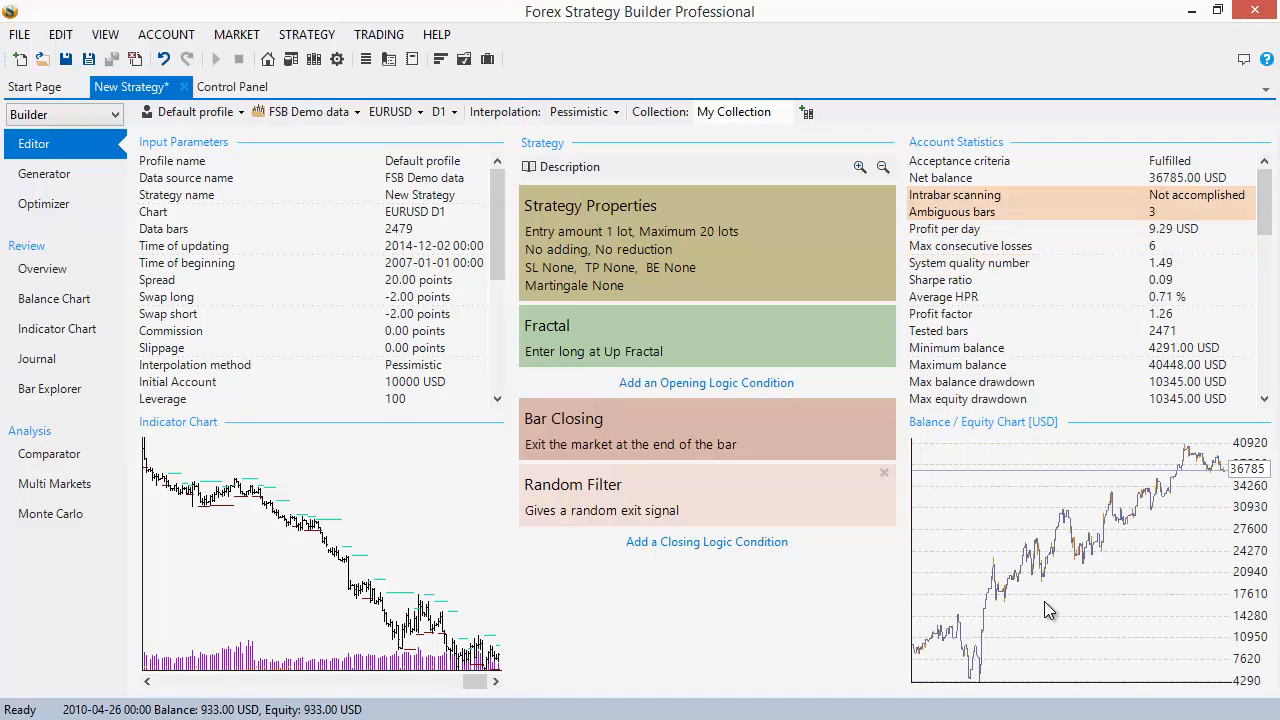
pyautogui.press('F5')
pyautogui.press('F5')
pyautogui.press('F5')
pyautogui.press('F5')
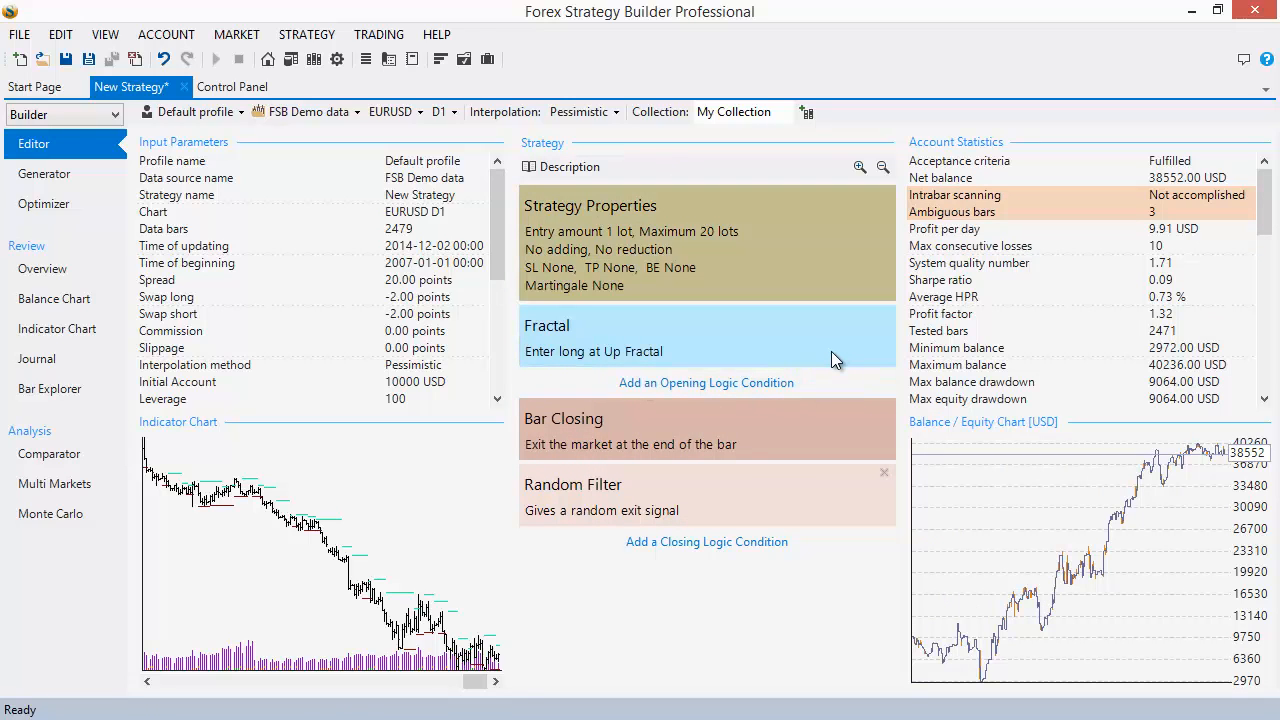
# Remove the Random Filter closing logic condition, keeping Bar Closing as the only exit
pyautogui.moveTo(831, 351)
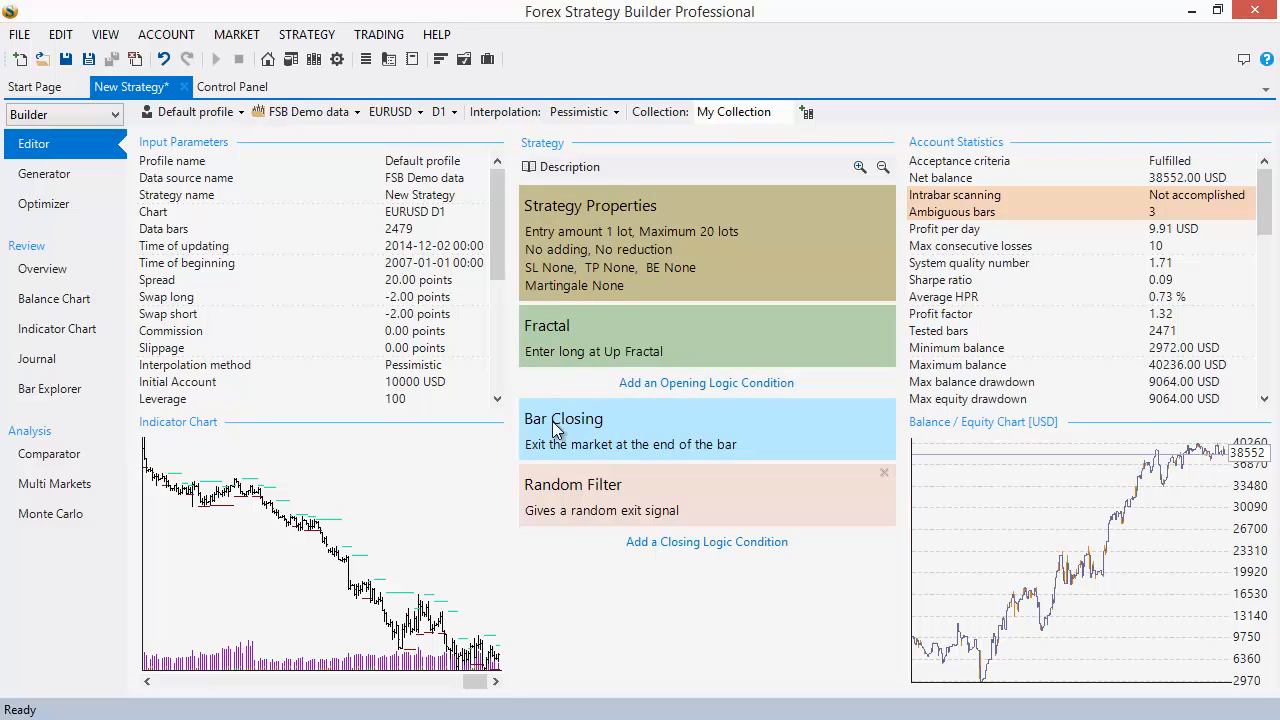
pyautogui.moveTo(556, 428)
pyautogui.moveTo(597, 443)
pyautogui.click(887, 471)
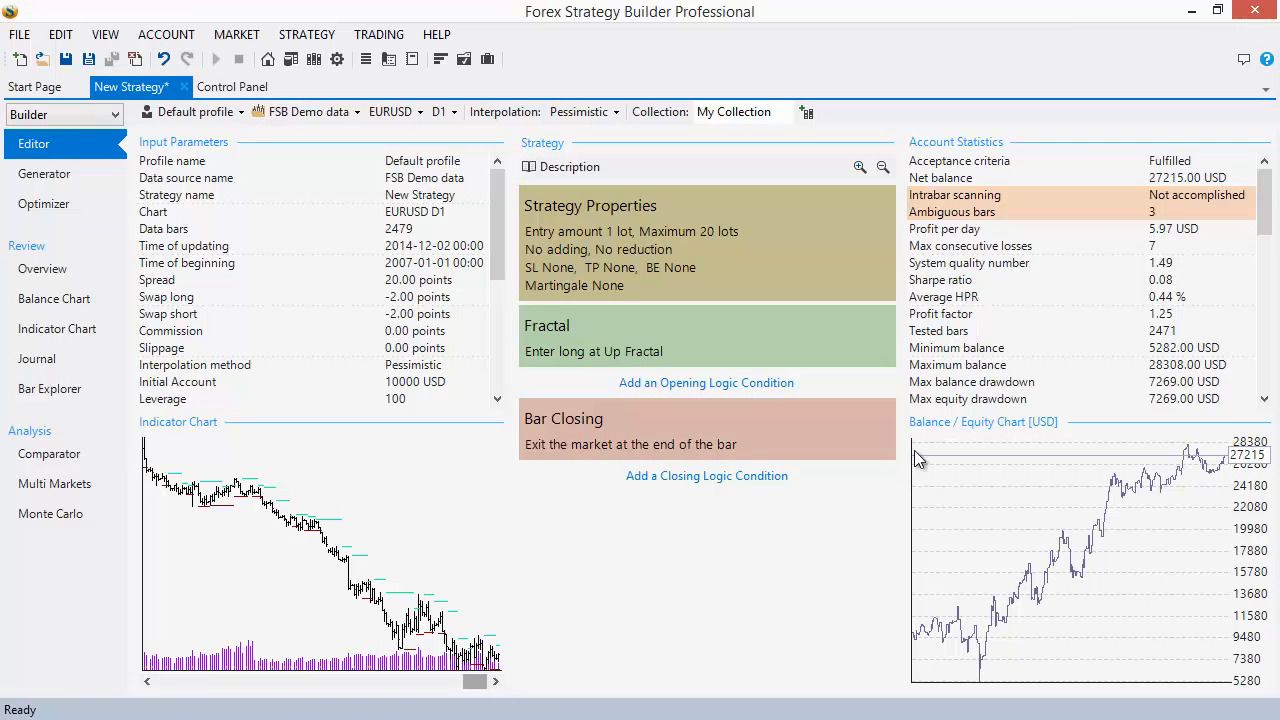
# Switch to the Word outline, read the Closing Point of the Position list, and return to Forex Strategy Builder
pyautogui.moveTo(933, 17); pyautogui.dragTo(1087, 72)
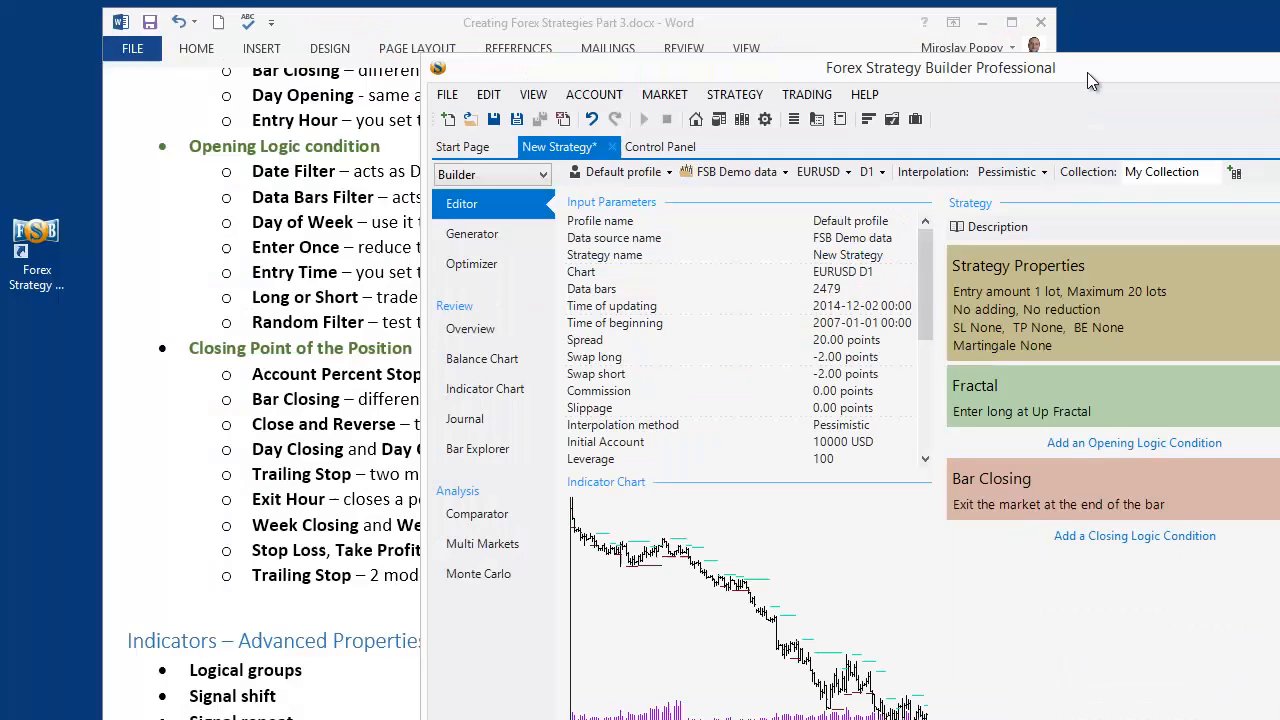
pyautogui.click(168, 438)
pyautogui.scroll(-1, 289, 415)
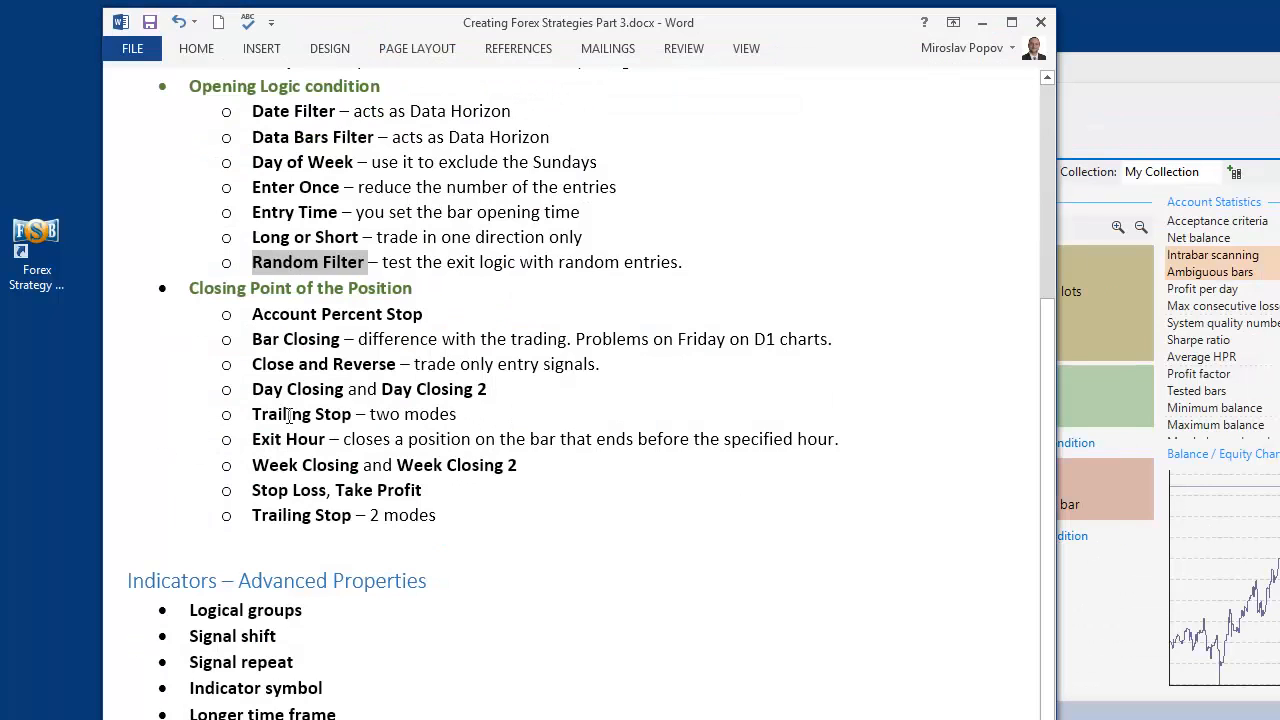
pyautogui.scroll(-1, 289, 415)
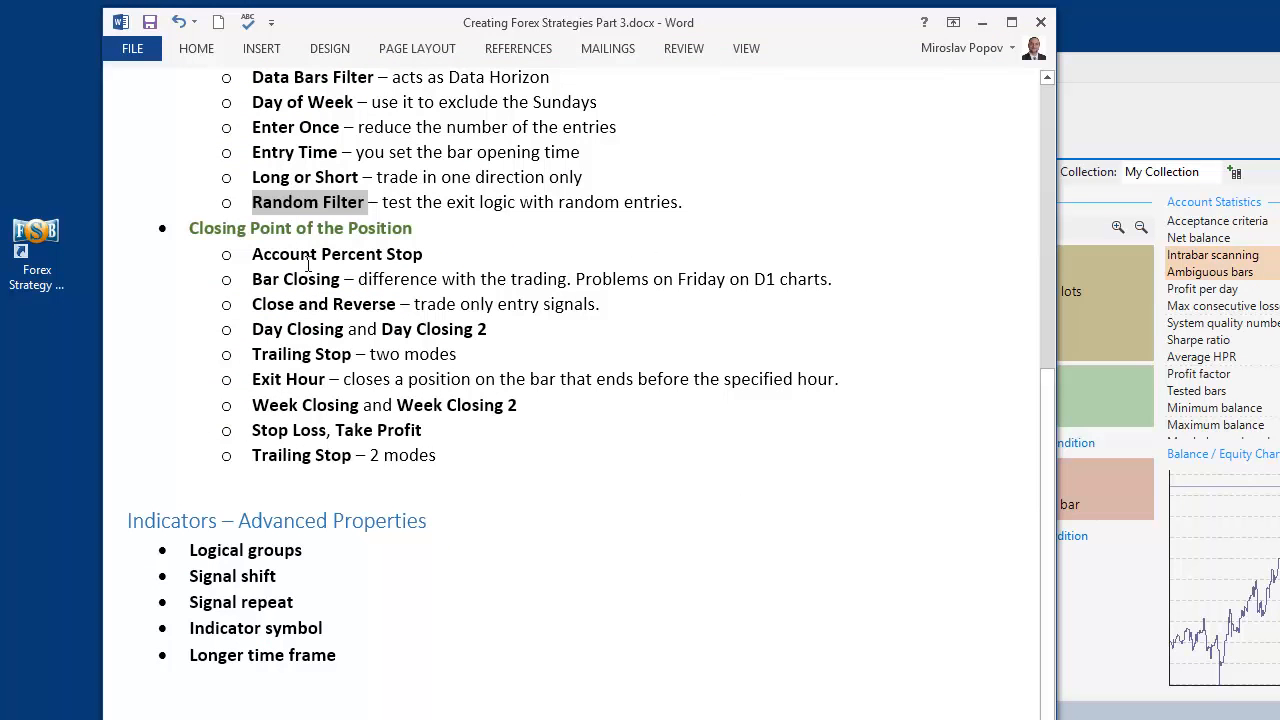
pyautogui.moveTo(1099, 77); pyautogui.dragTo(770, 2)
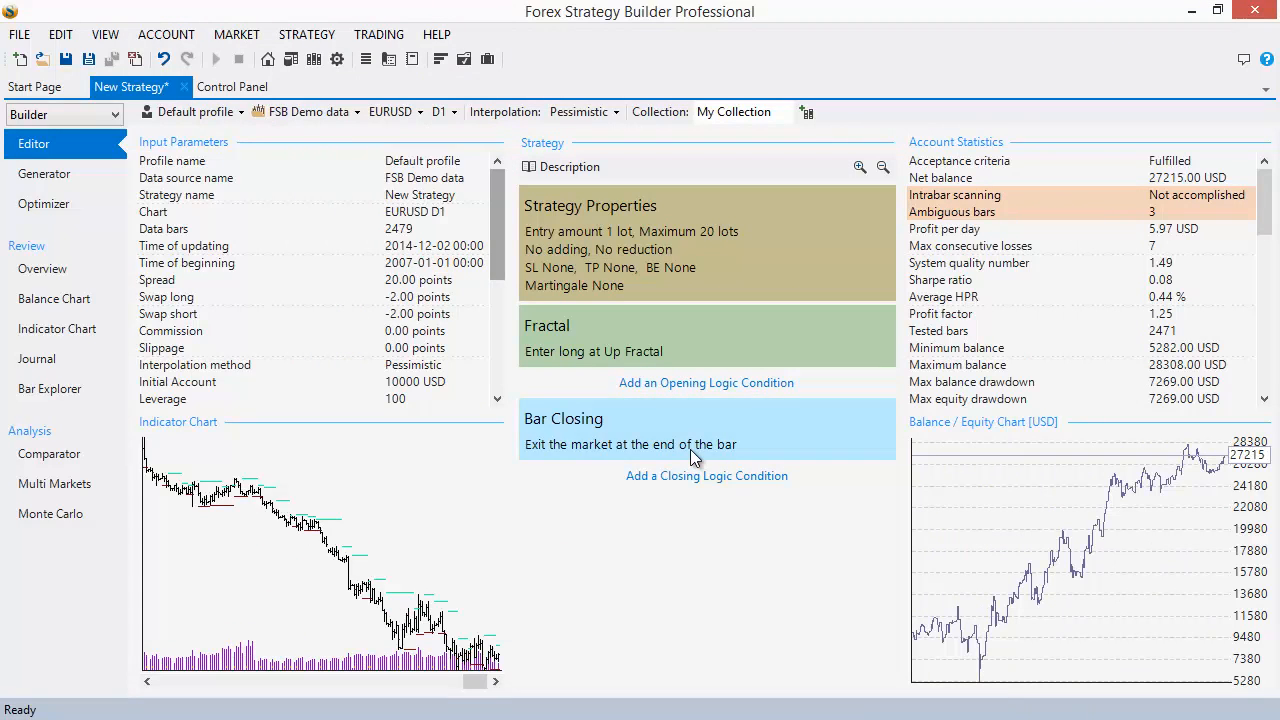
pyautogui.click(690, 449)
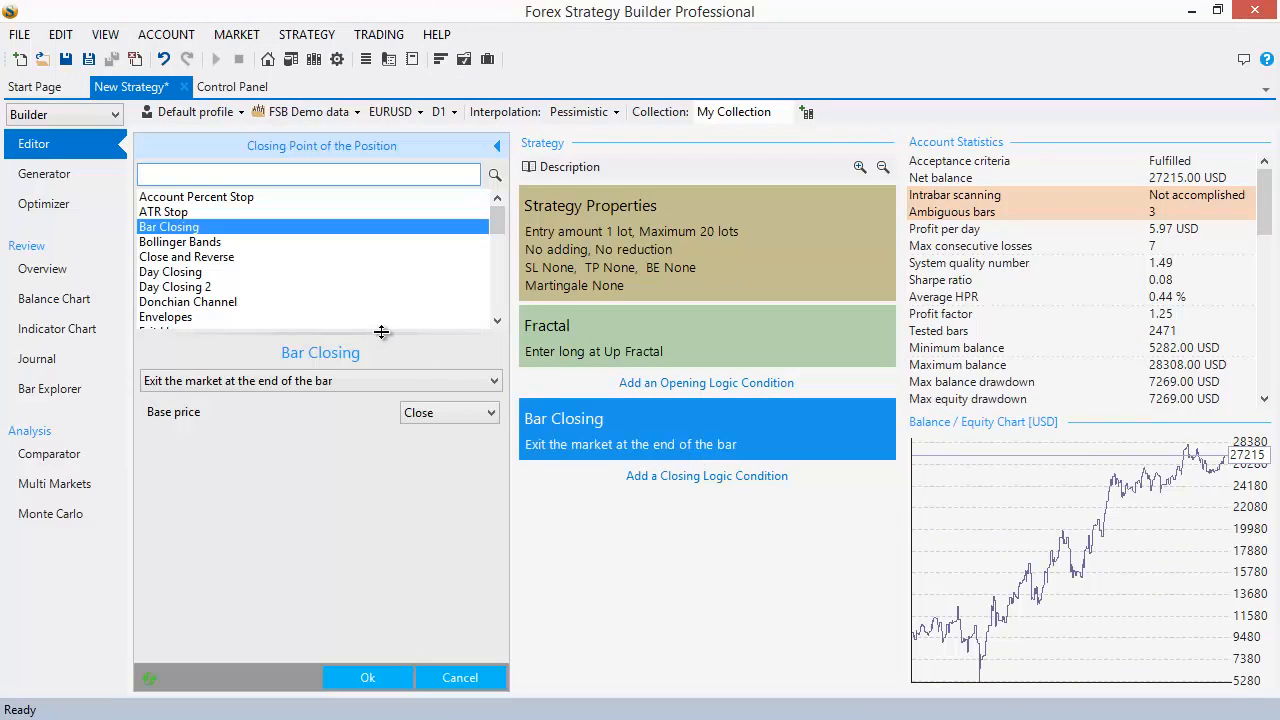
pyautogui.click(201, 199)
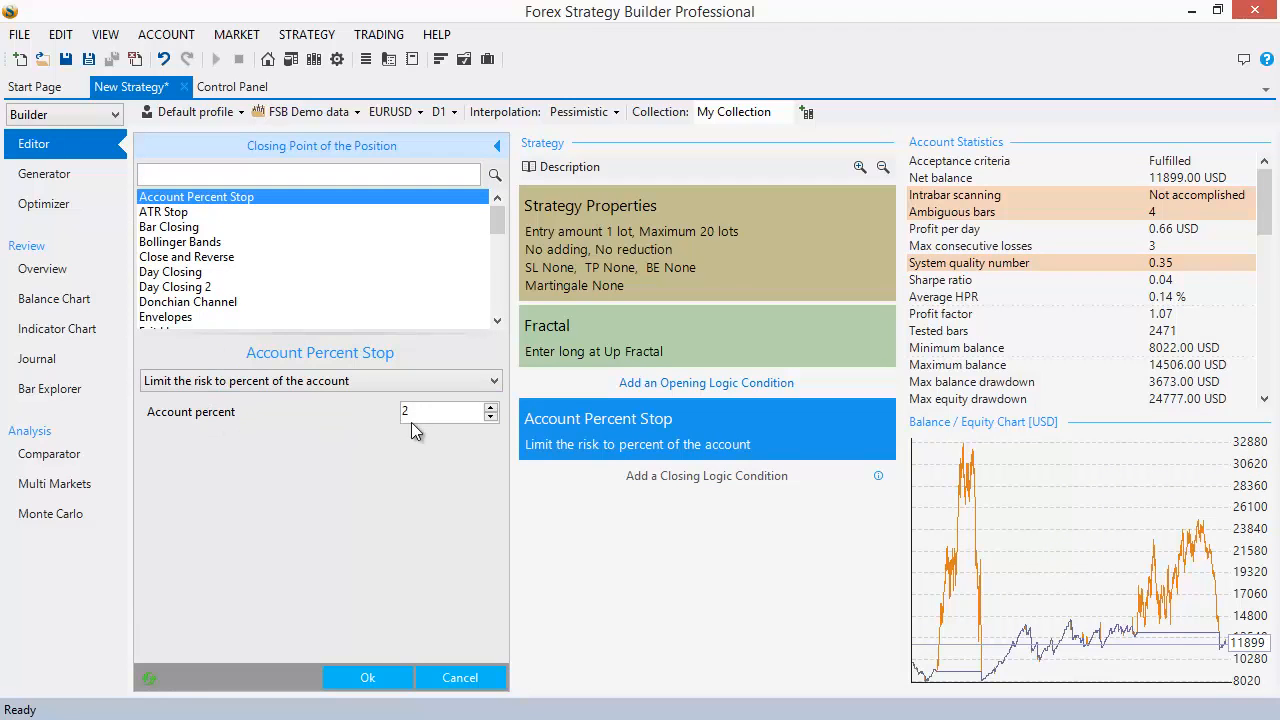
pyautogui.click(416, 173)
pyautogui.write('srop')
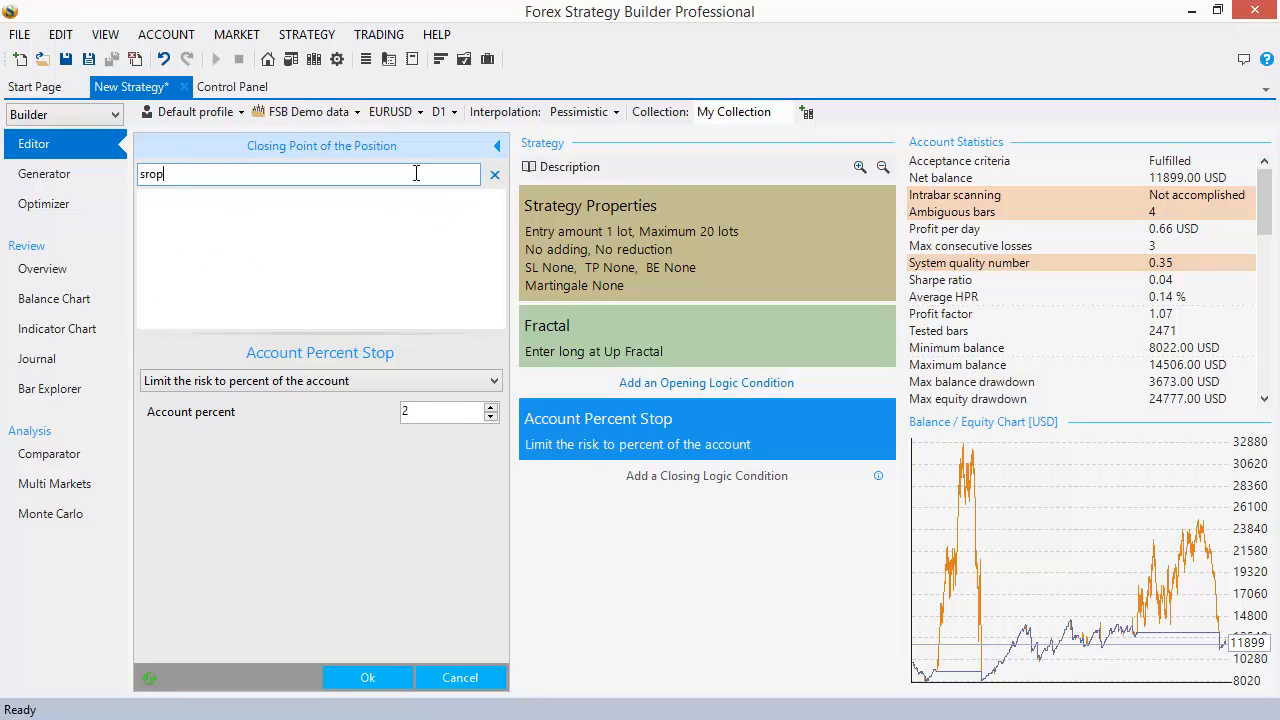
pyautogui.click(460, 678)
# Search the closing point indicators for "st" and try Stop Loss with "Exit at Stop Loss level", examining its level setting
pyautogui.click(606, 434)
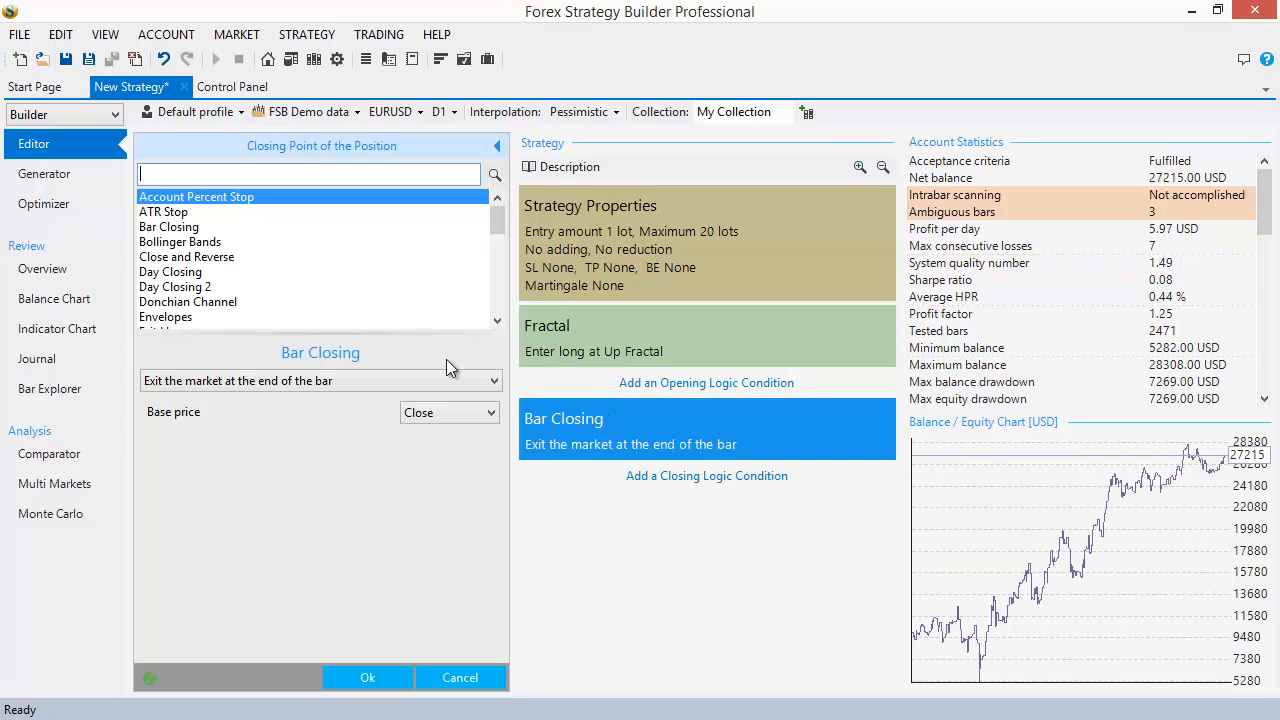
pyautogui.write('st')
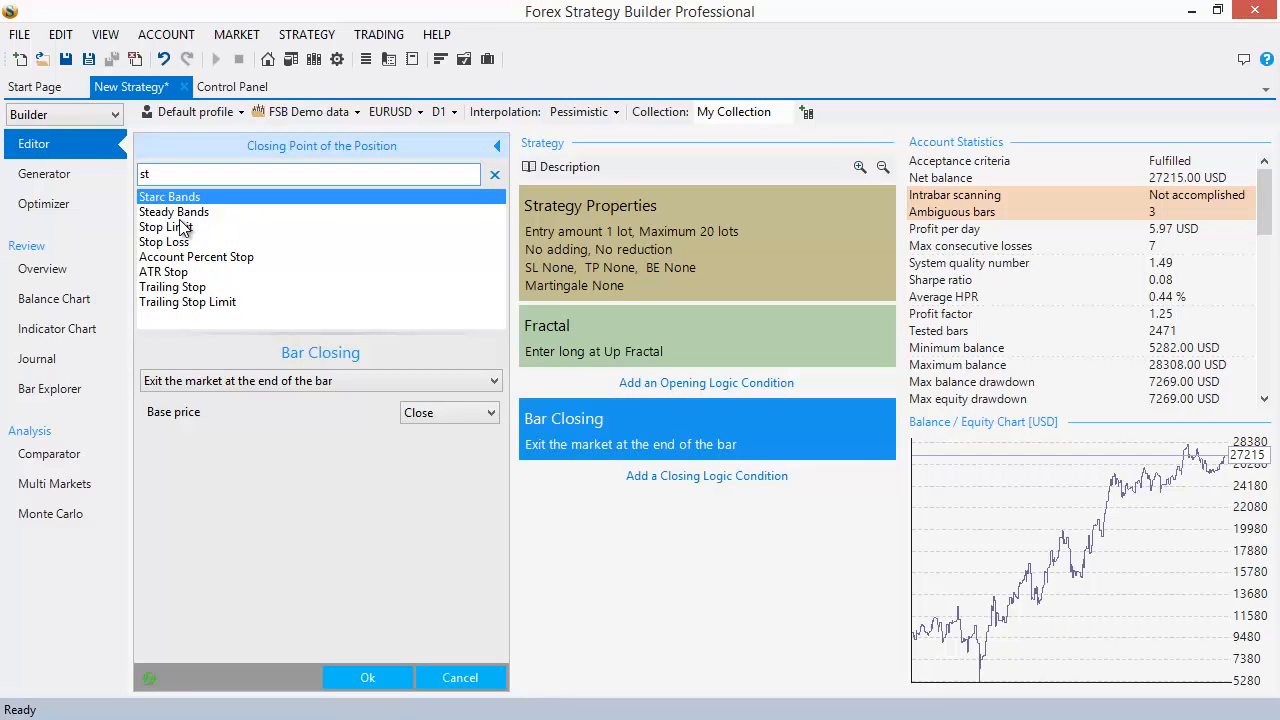
pyautogui.click(170, 242)
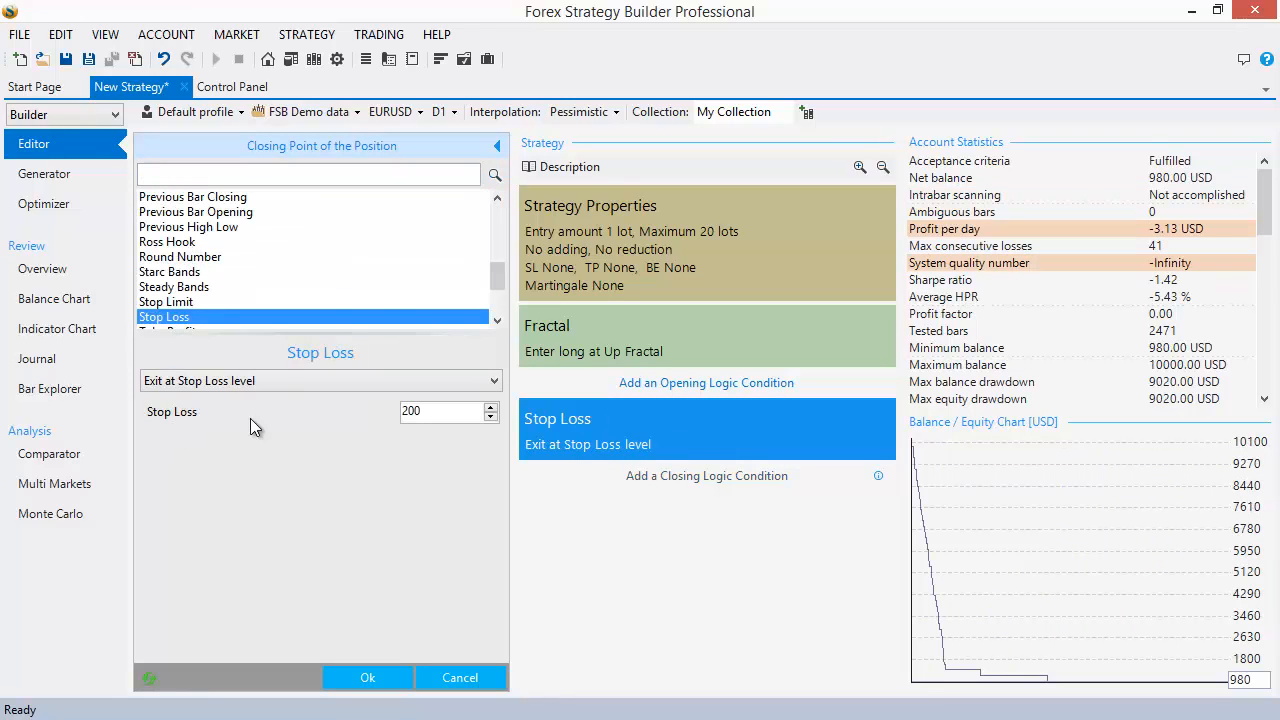
pyautogui.moveTo(436, 413); pyautogui.dragTo(406, 413)
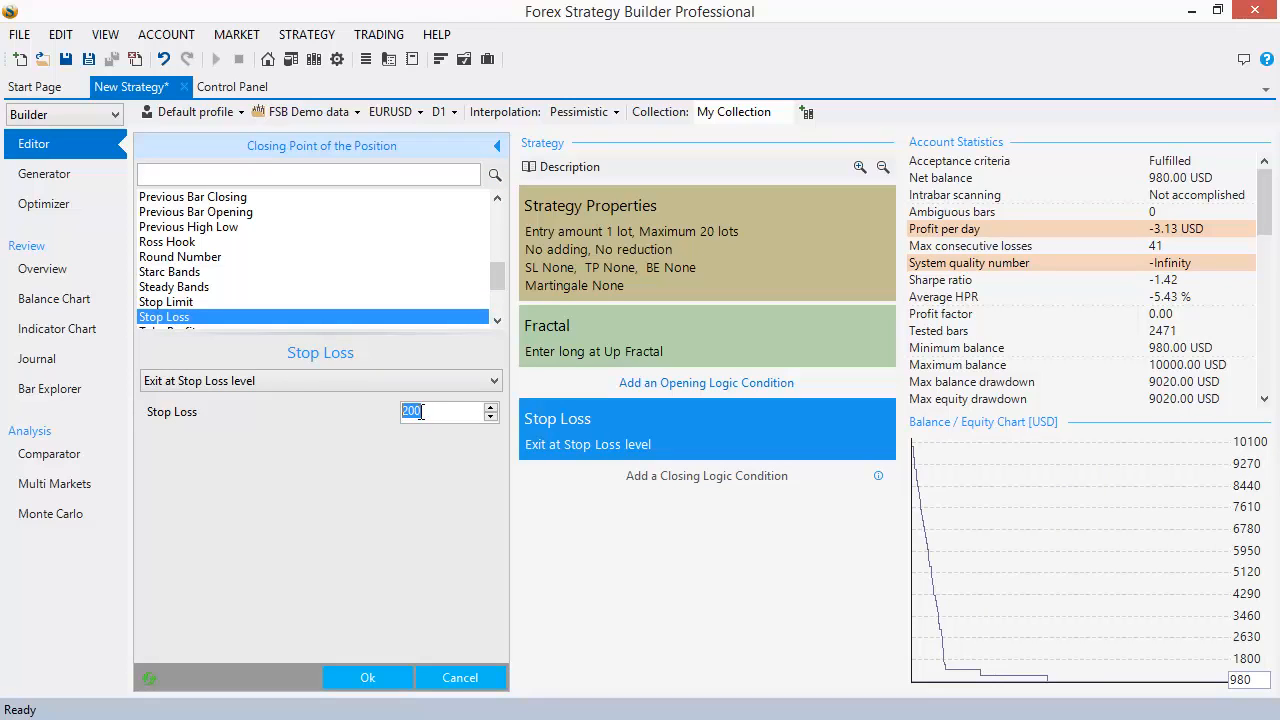
pyautogui.click(413, 416)
# Change the closing point to Account Percent Stop, set the account percent to 1, and accept
pyautogui.click(341, 174)
pyautogui.write('acc')
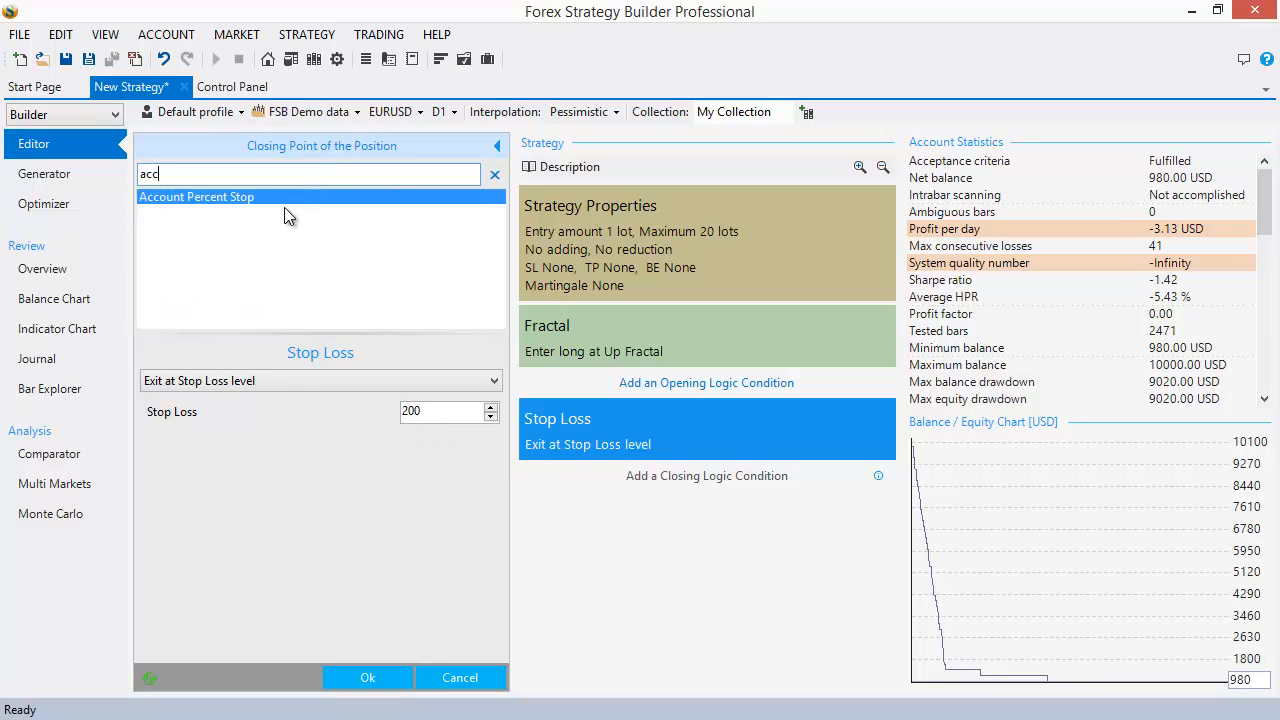
pyautogui.click(288, 199)
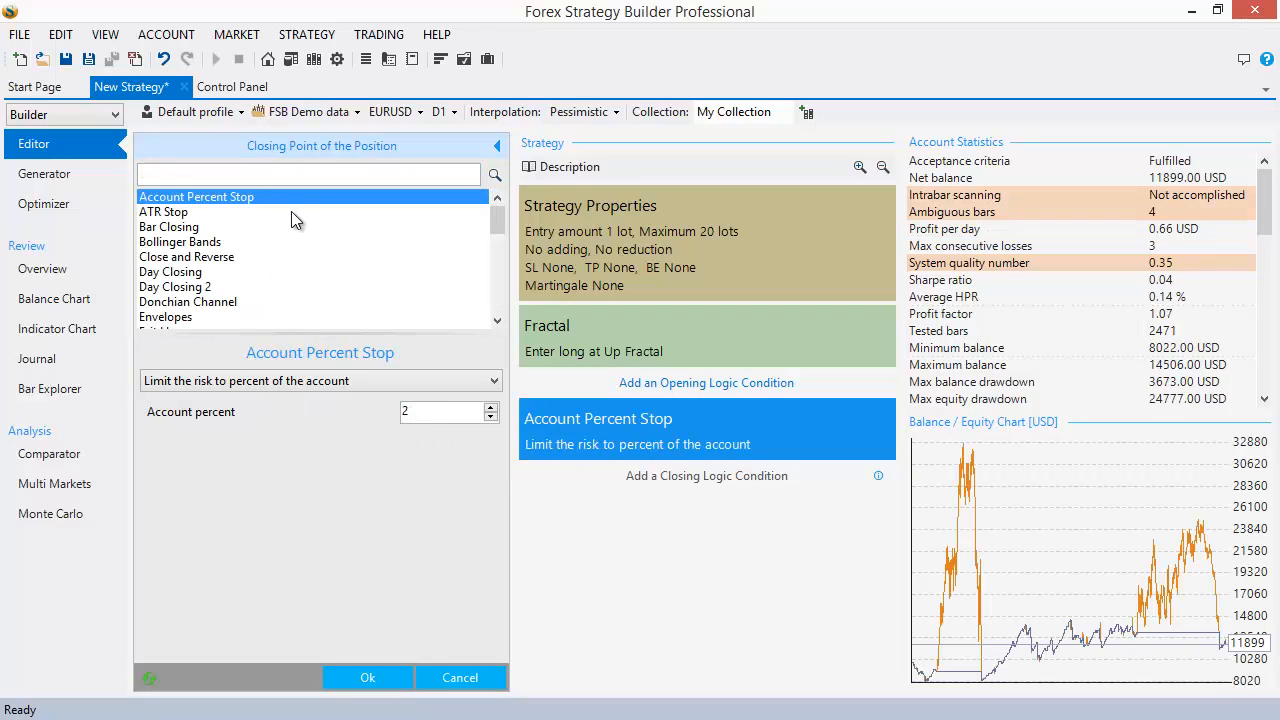
pyautogui.doubleClick(406, 412)
pyautogui.click(410, 413)
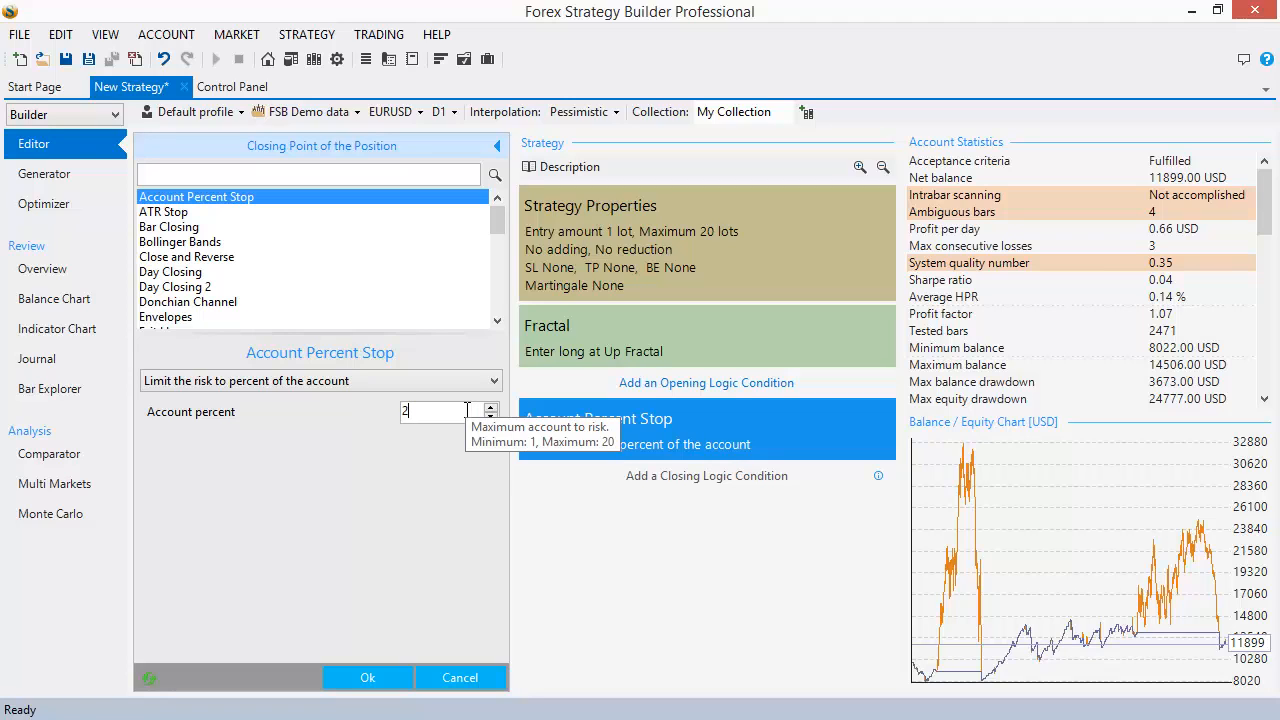
pyautogui.scroll(1, 447, 411)
pyautogui.scroll(-2, 447, 411)
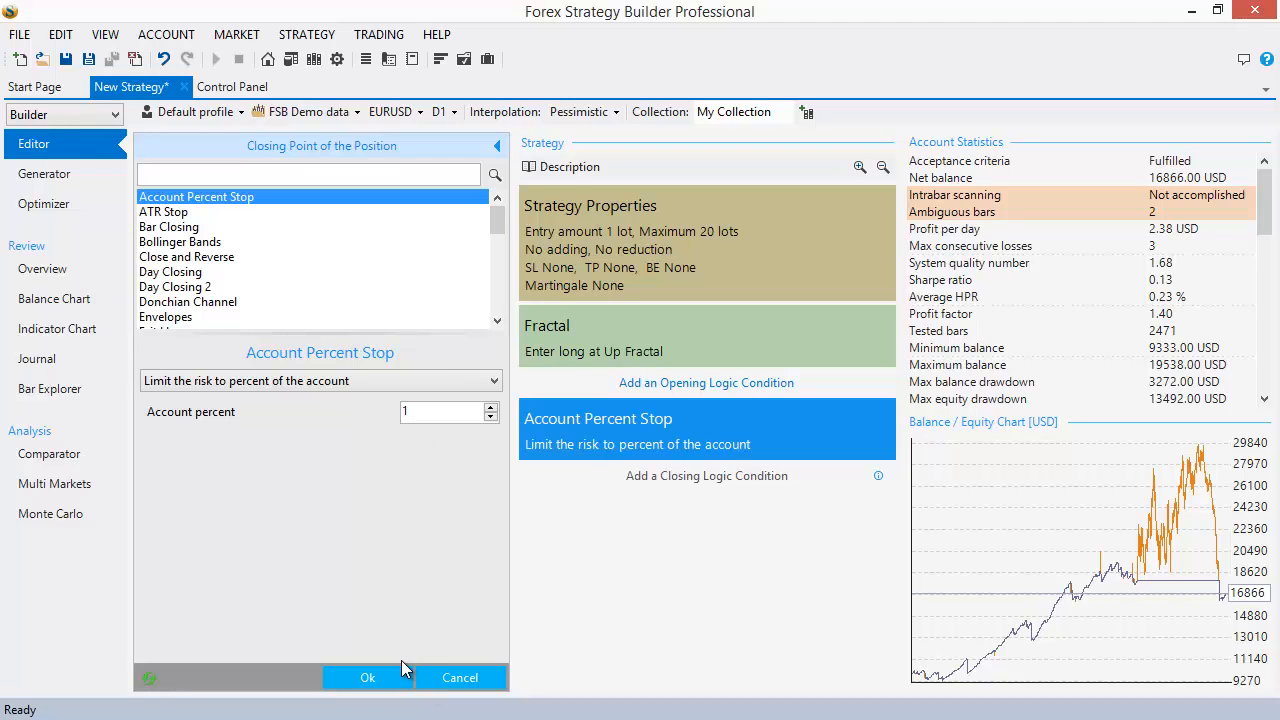
pyautogui.click(365, 675)
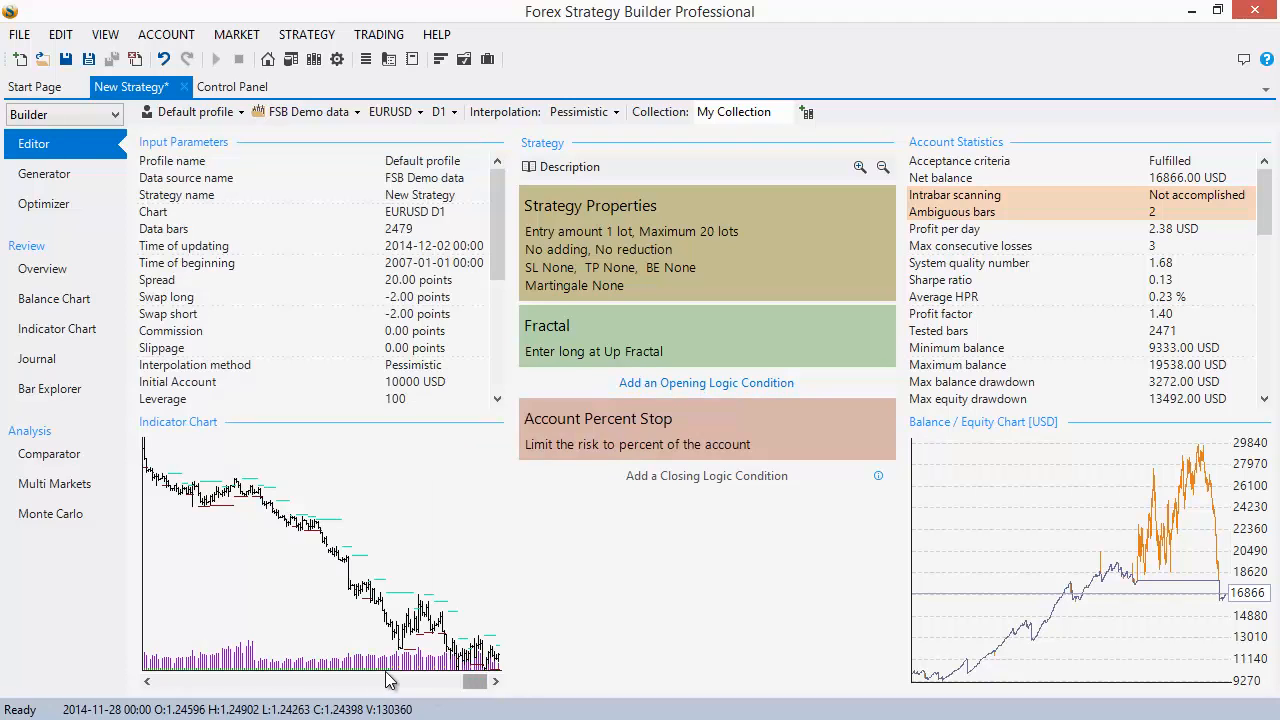
# Highlight the Bar Closing entry in the Word outline, and change the closing point to Bar Closing in Forex Strategy Builder
pyautogui.click(1190, 18)
pyautogui.moveTo(252, 281); pyautogui.dragTo(322, 281)
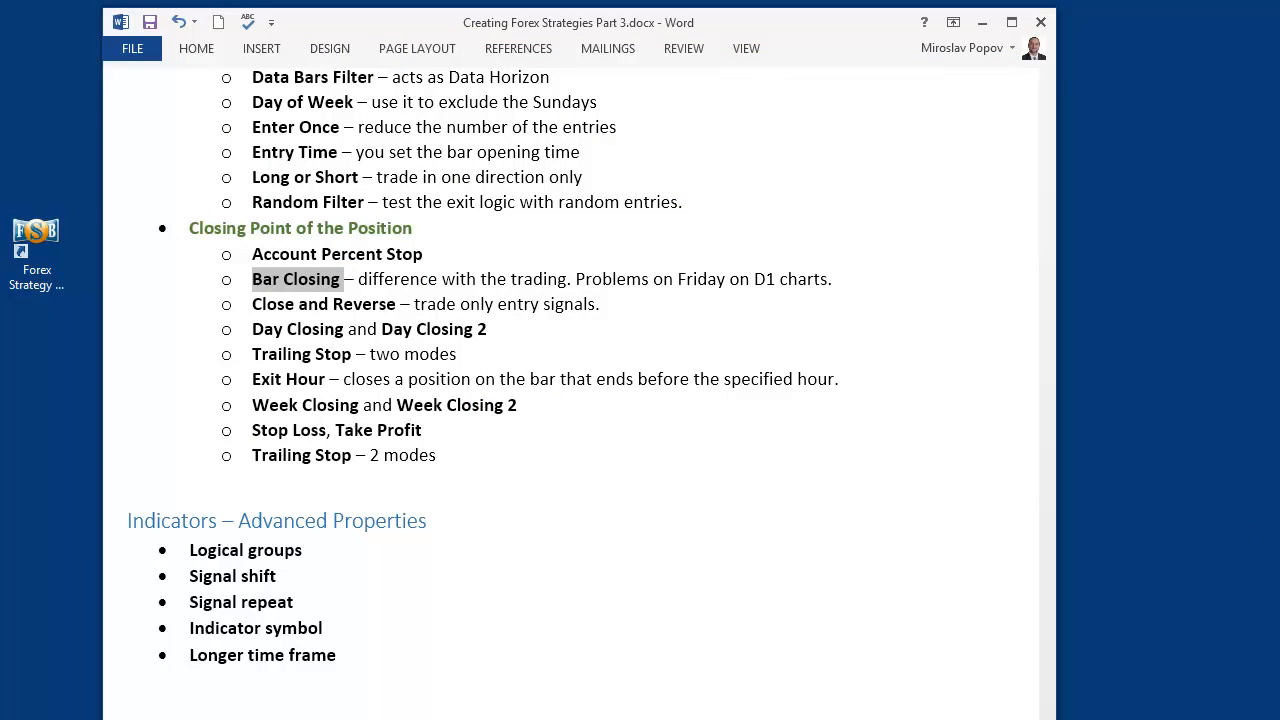
pyautogui.hotkey('alt', 'Tab')
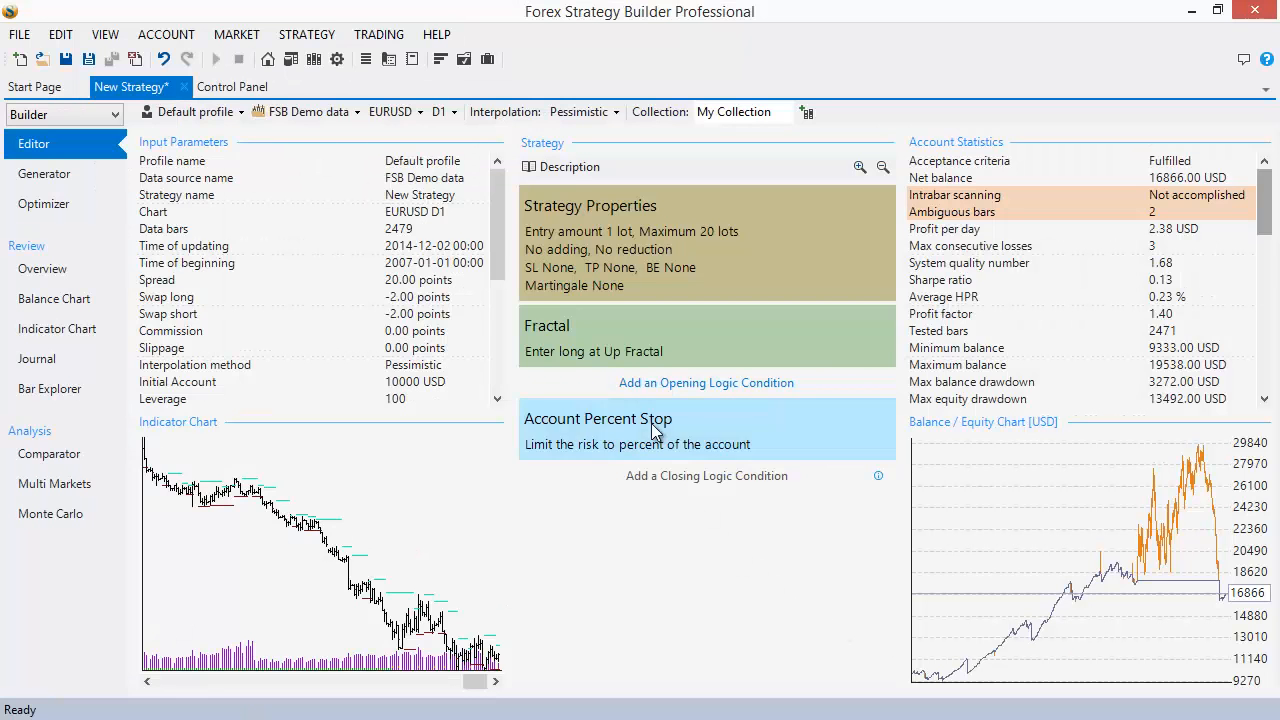
pyautogui.click(540, 405)
pyautogui.click(165, 228)
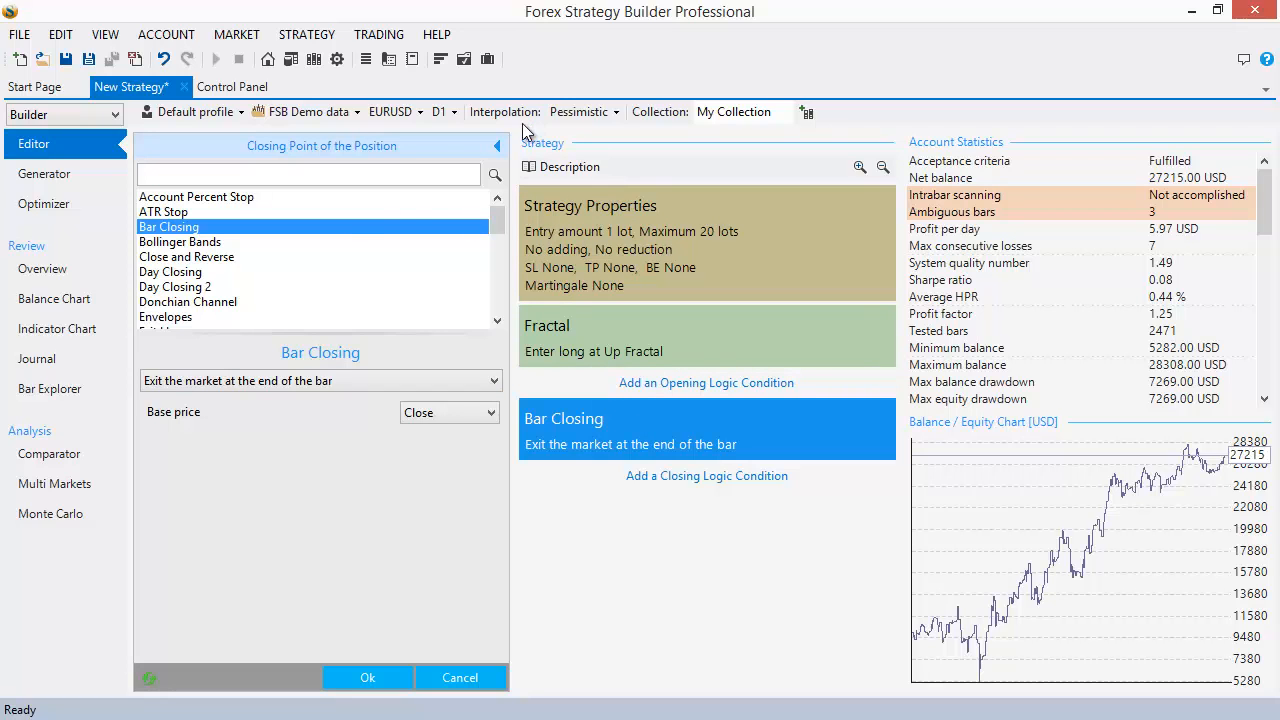
# Check the next entry in the Word outline, and change the strategy's closing point to Close and Reverse and accept
pyautogui.moveTo(571, 17); pyautogui.dragTo(934, 83)
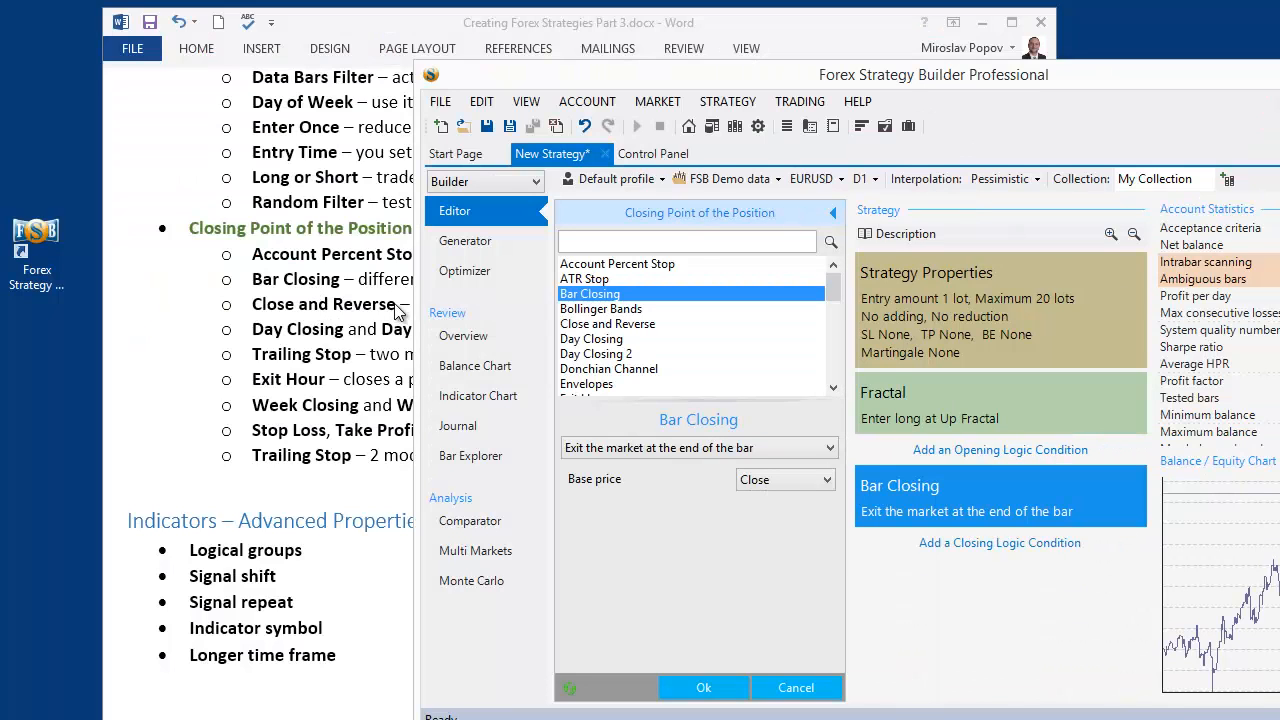
pyautogui.moveTo(689, 85); pyautogui.dragTo(540, 2)
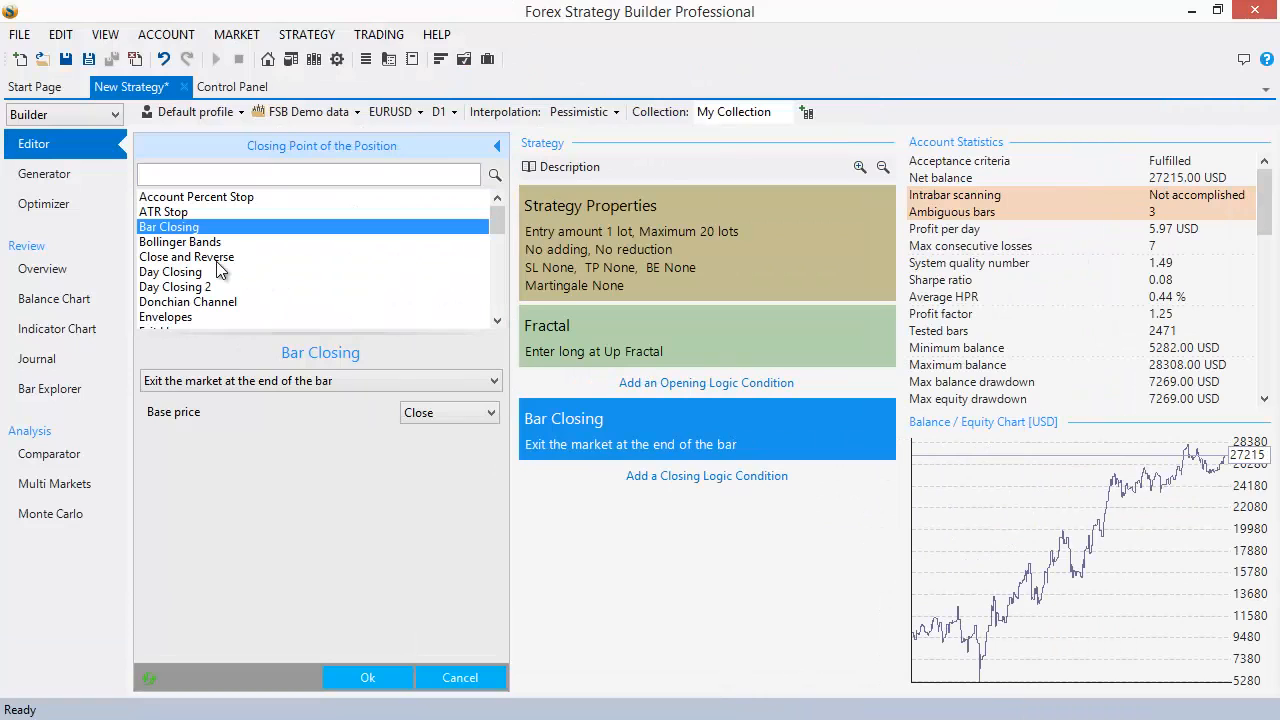
pyautogui.click(214, 256)
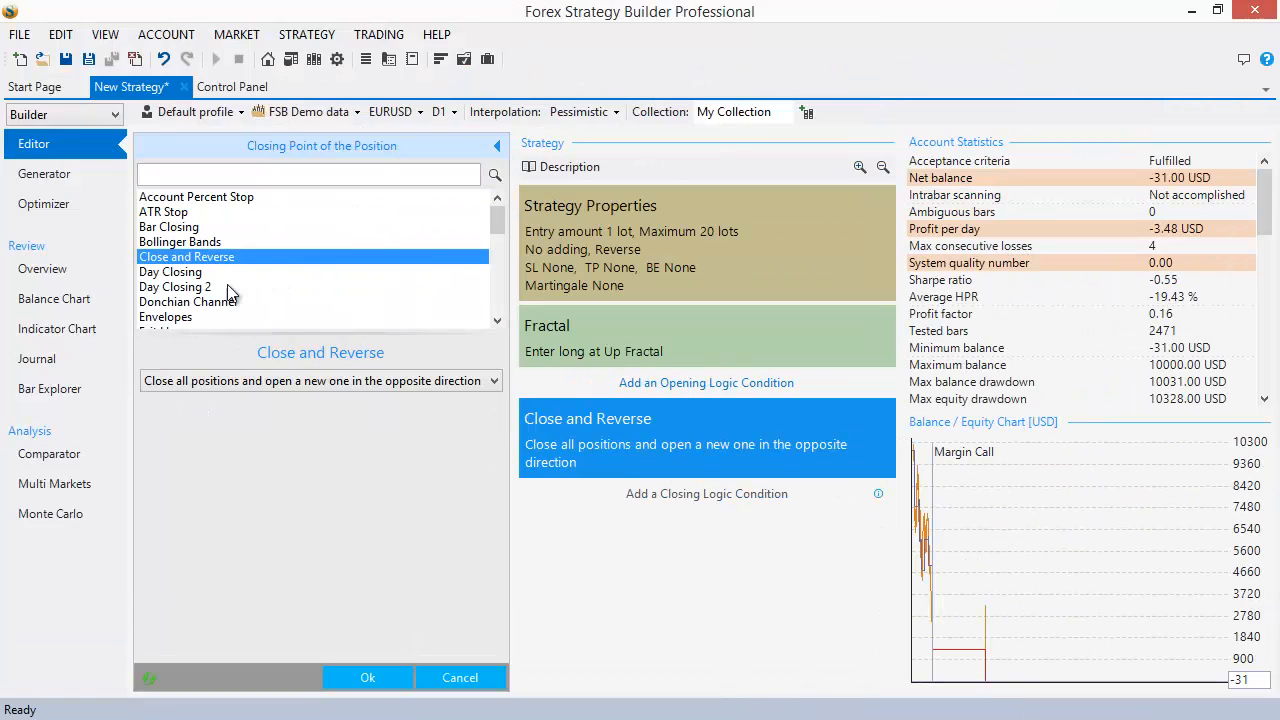
pyautogui.click(368, 677)
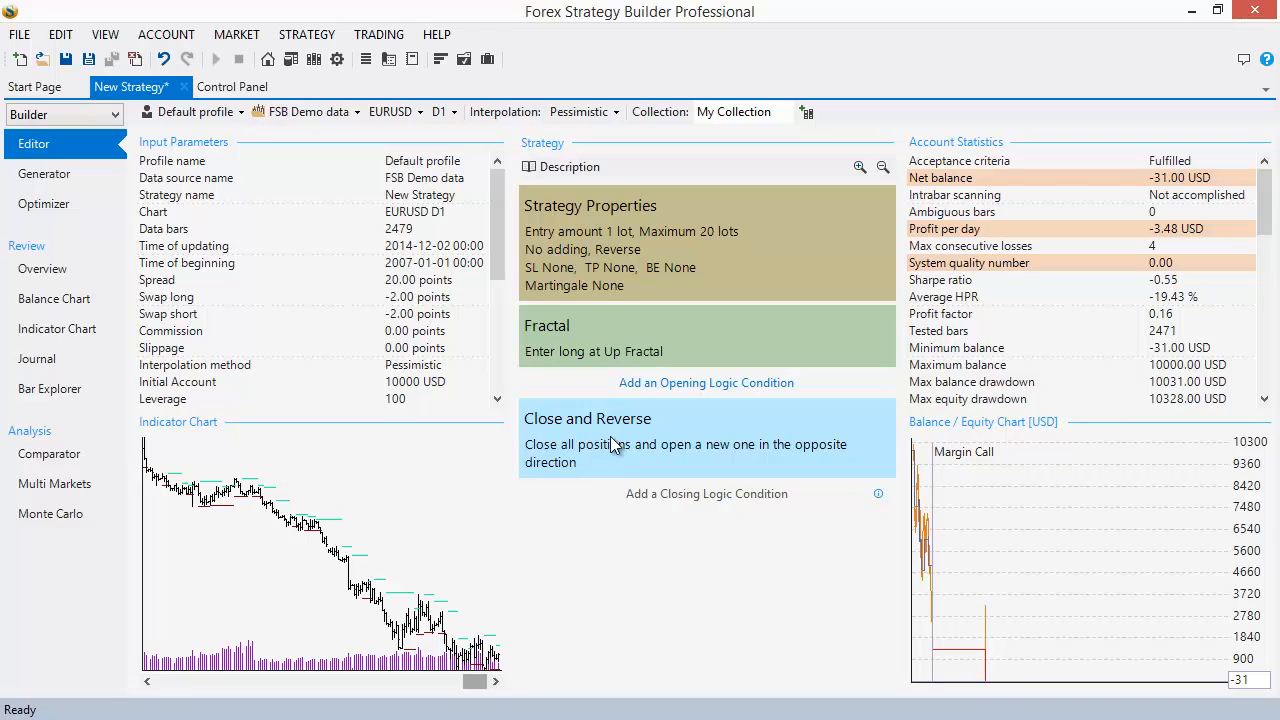
# Browse the opening point indicators, change the strategy's opening point from Fractal to Bar Opening, and accept
pyautogui.click(666, 327)
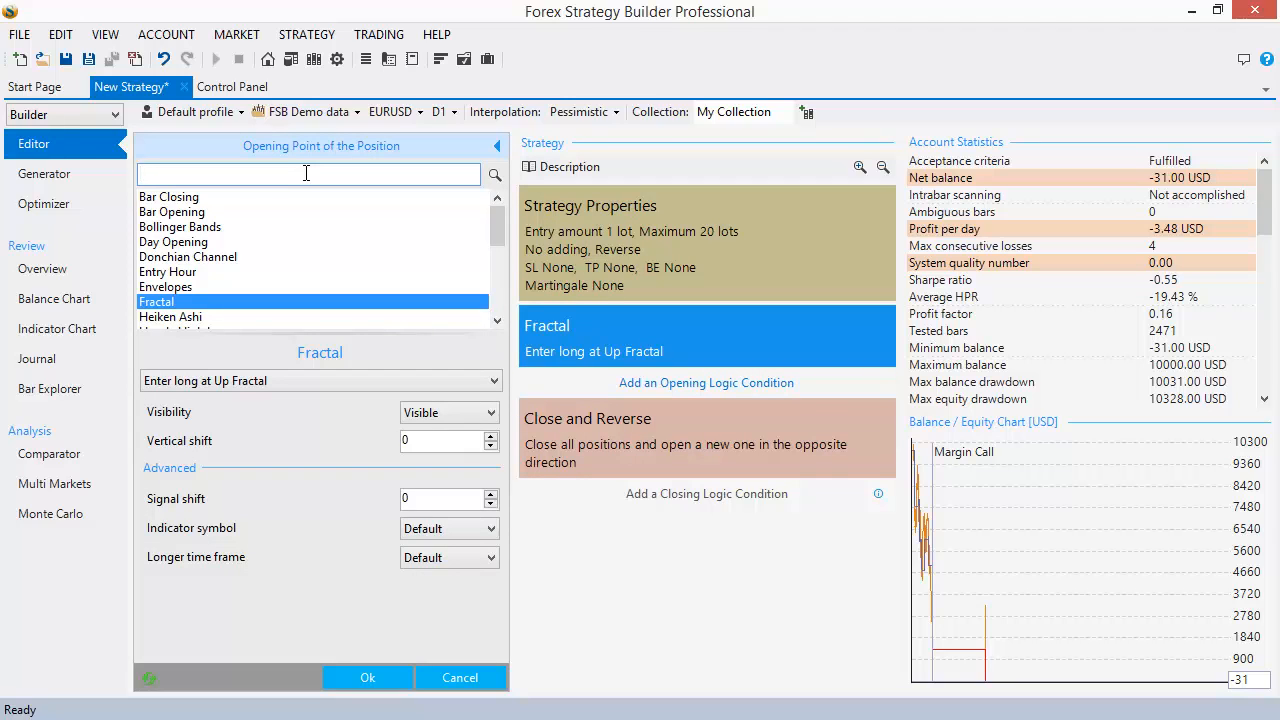
pyautogui.write('par')
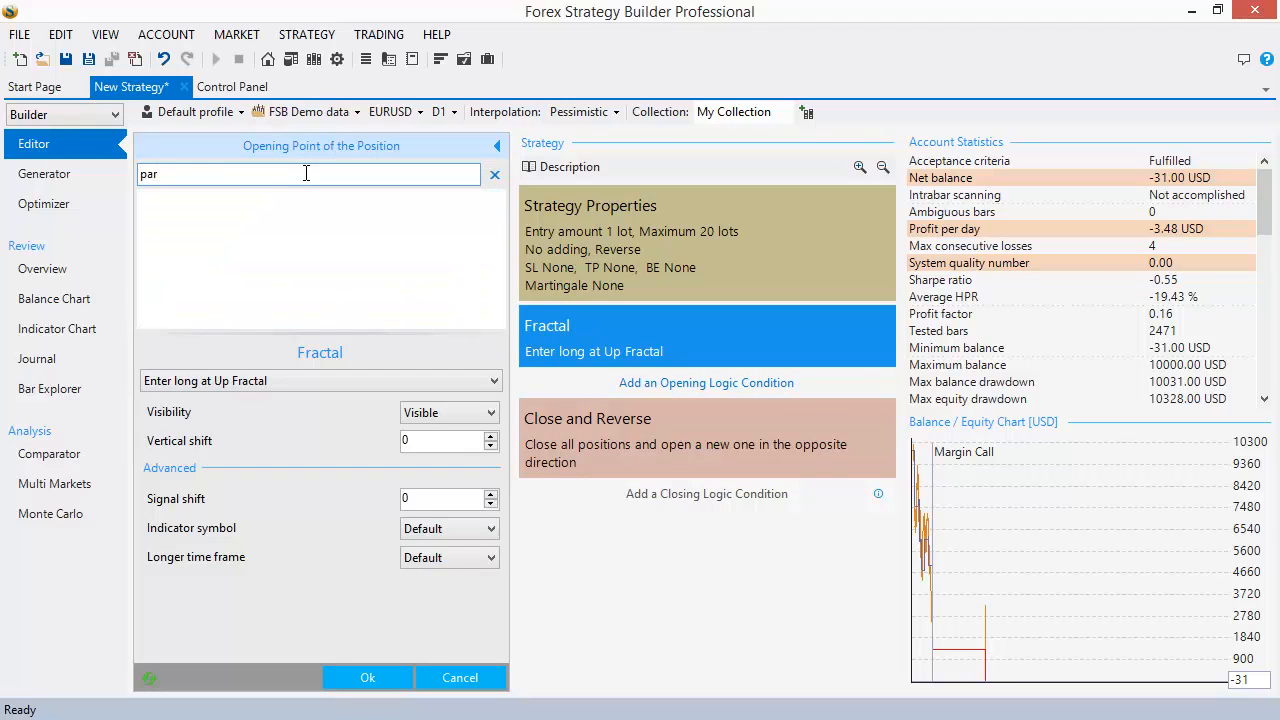
pyautogui.press('BackSpace')
pyautogui.press('BackSpace')
pyautogui.press('pageup')
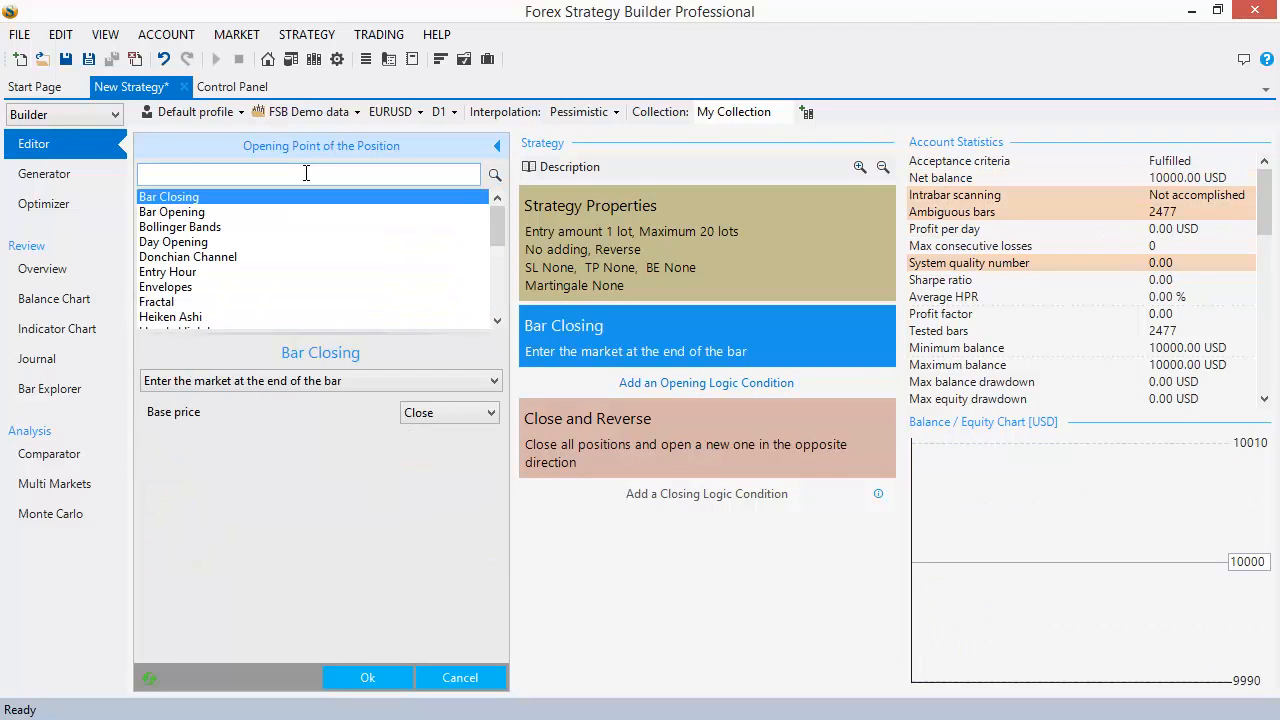
pyautogui.press('pagedown')
pyautogui.press('pagedown')
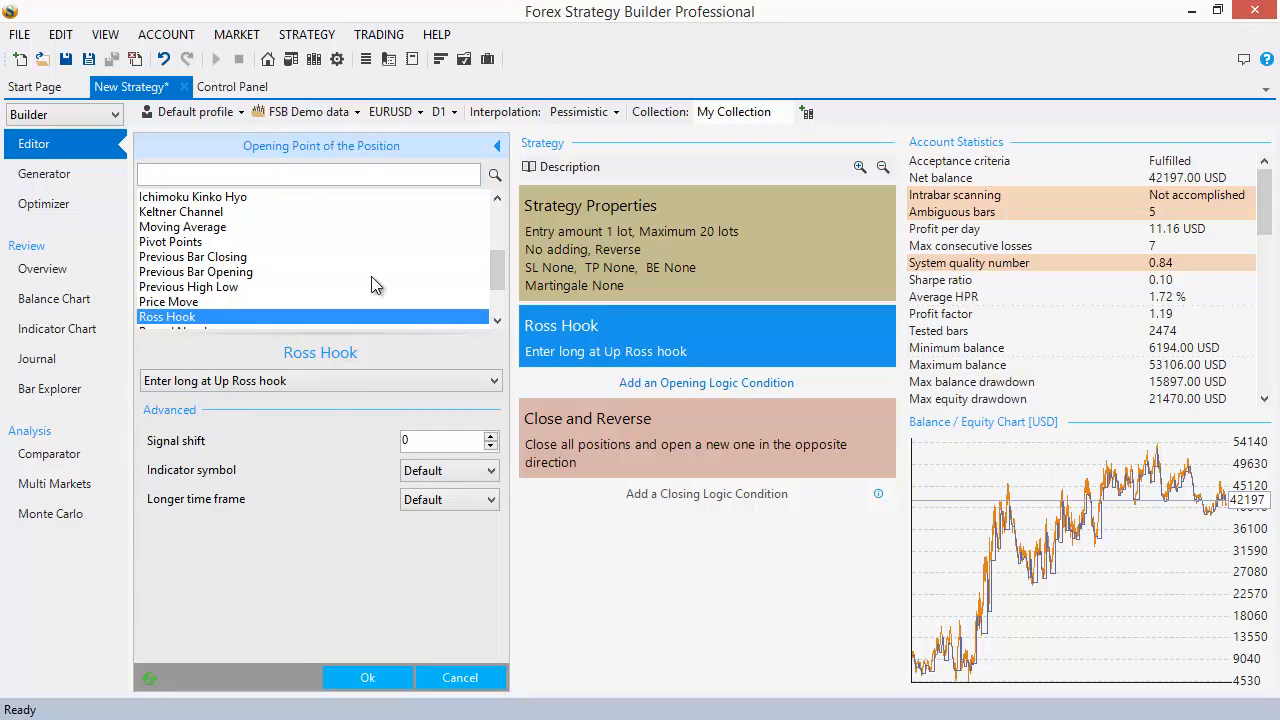
pyautogui.moveTo(494, 273); pyautogui.dragTo(490, 230)
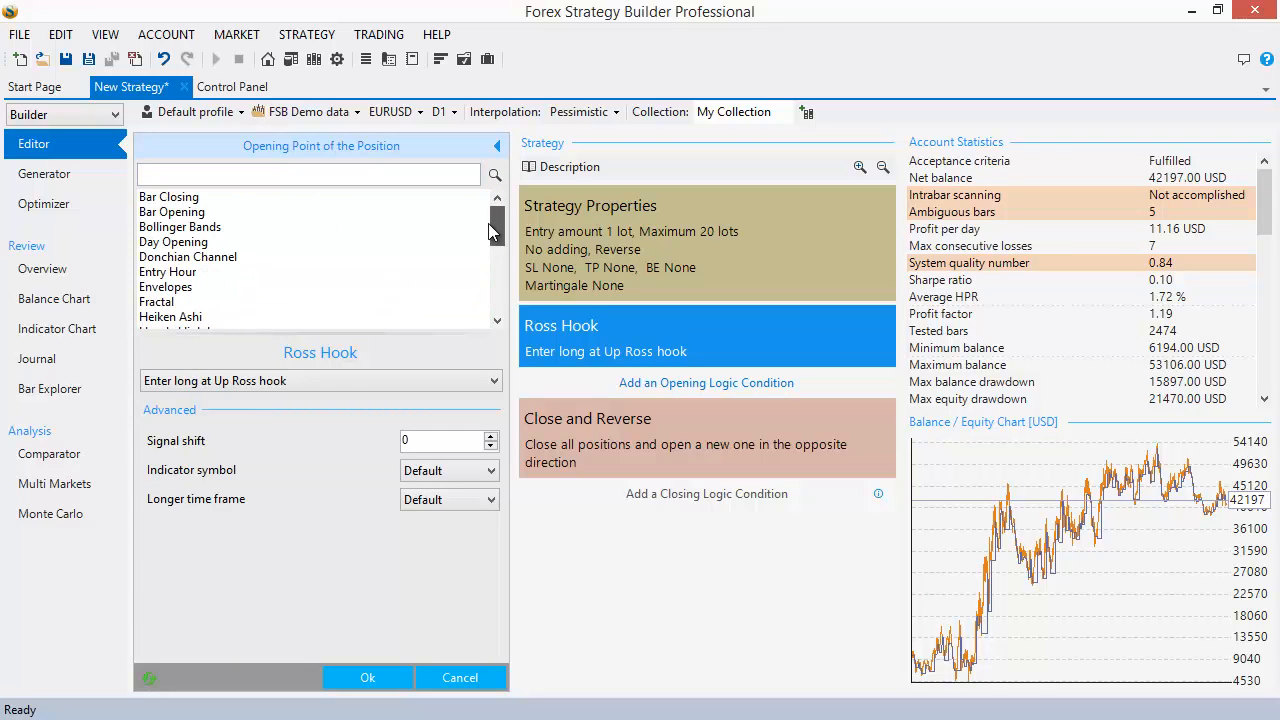
pyautogui.click(152, 212)
pyautogui.click(365, 677)
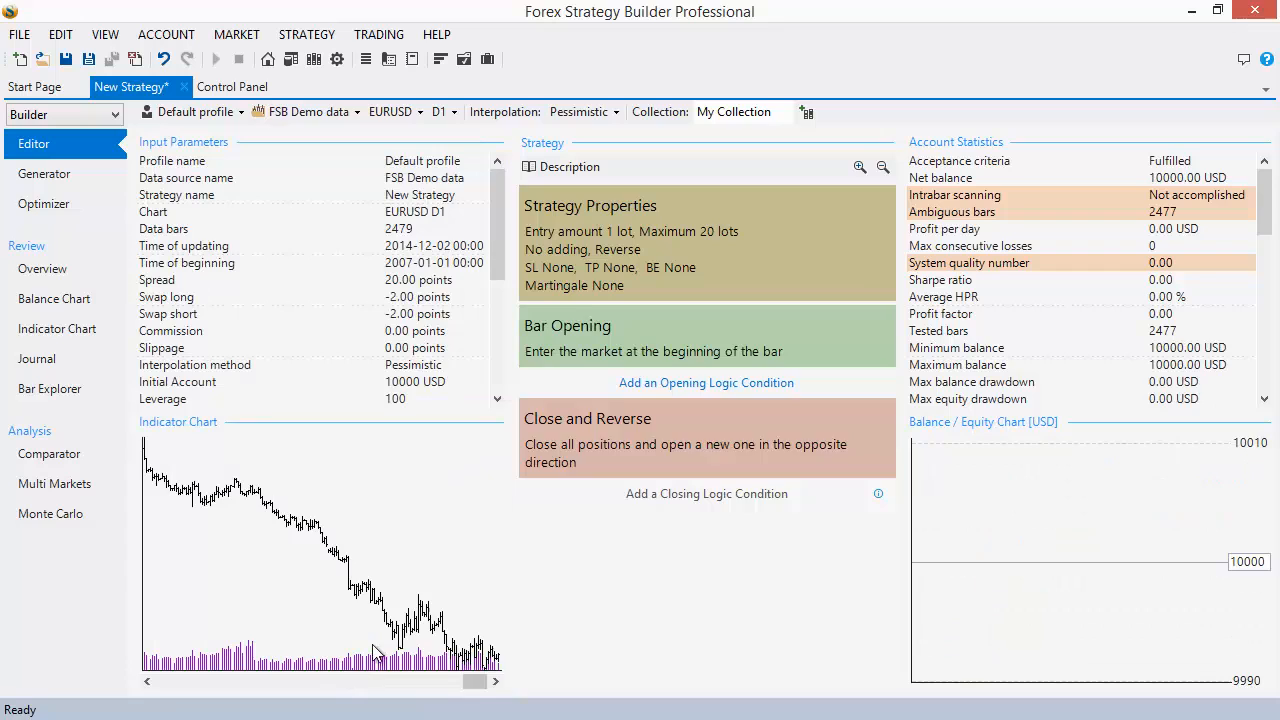
# Add a MACD opening logic condition with "MACD line crosses the zero line upward" and accept
pyautogui.click(682, 383)
pyautogui.write('m')
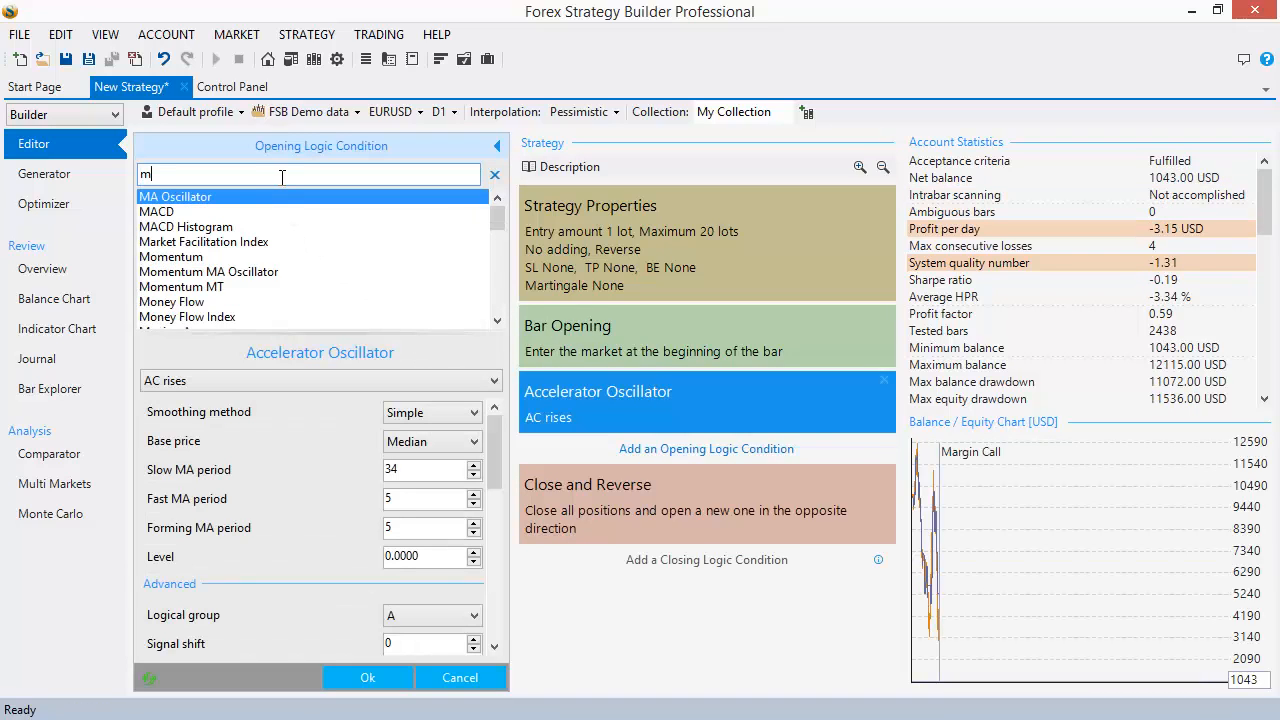
pyautogui.write('ac')
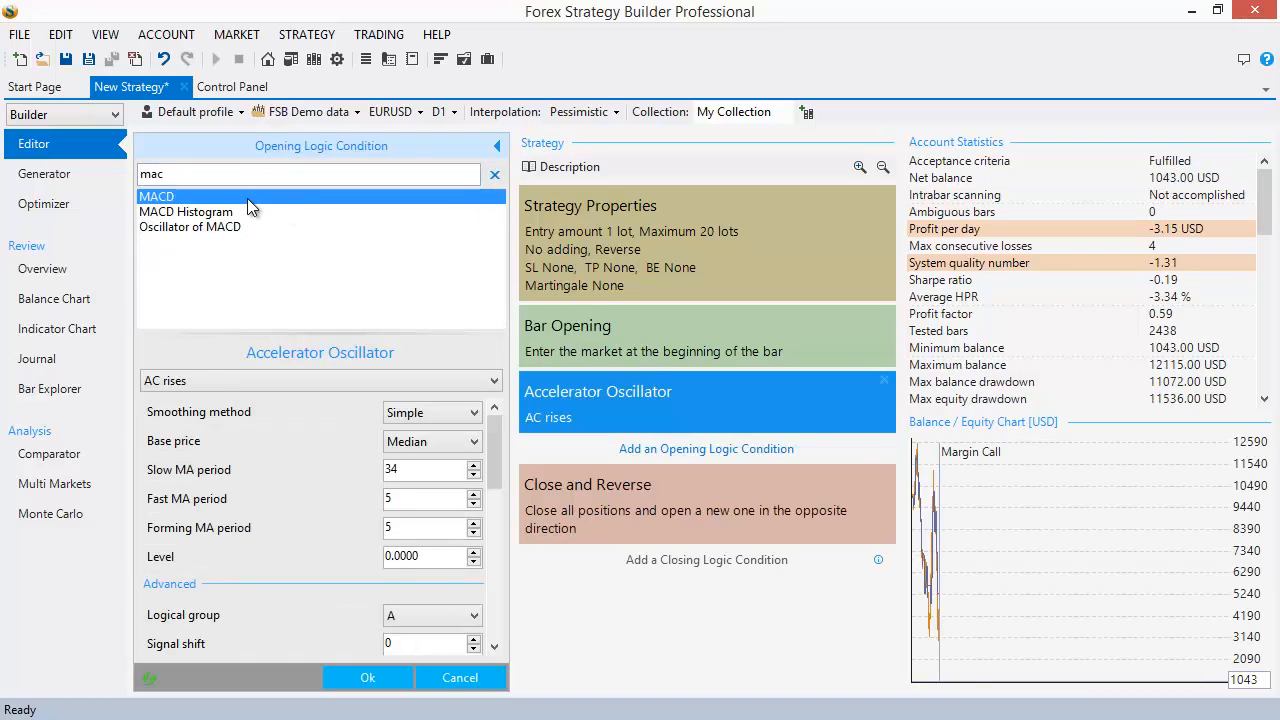
pyautogui.click(247, 198)
pyautogui.click(202, 382)
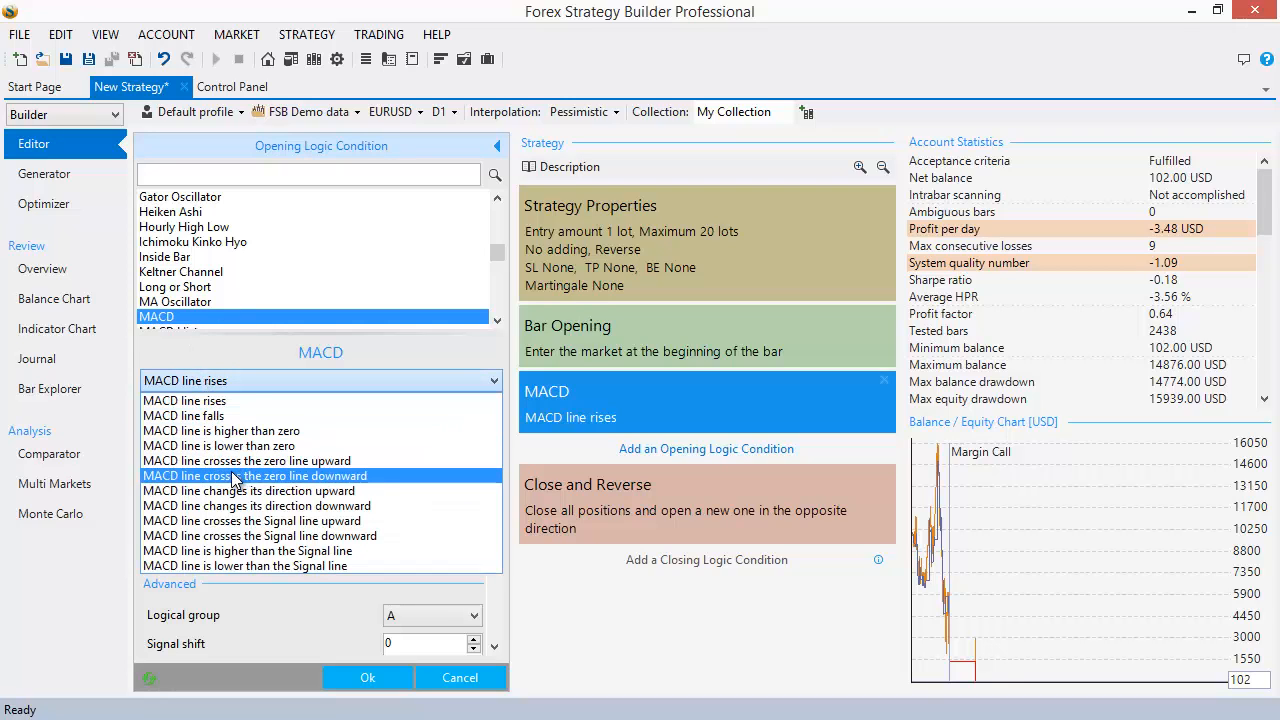
pyautogui.click(399, 462)
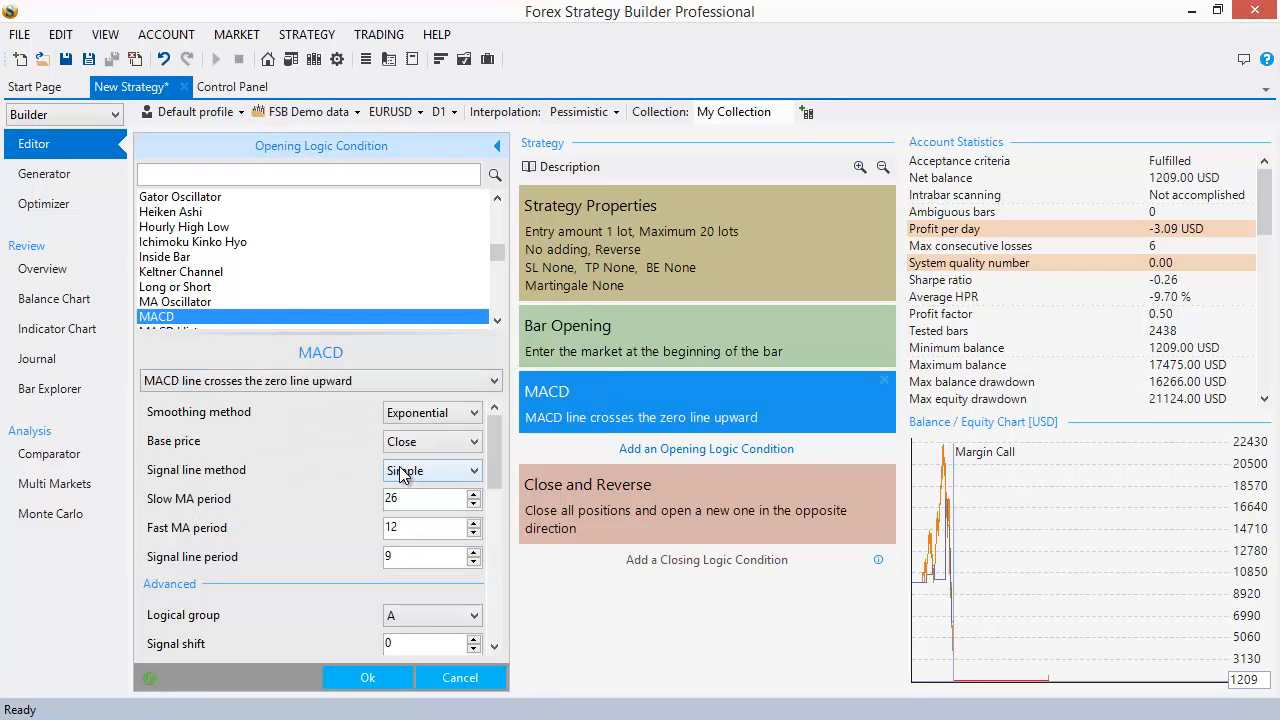
pyautogui.click(368, 678)
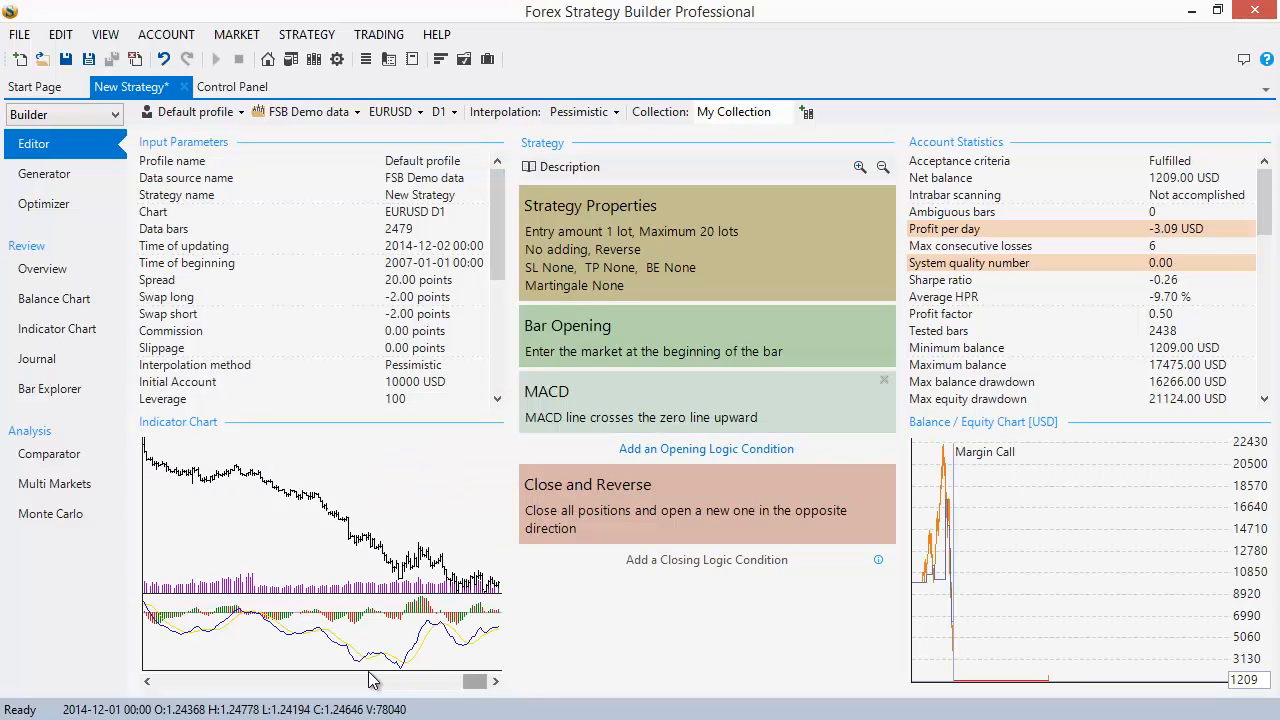
# Set the entry amount for a new position to 0.10 lots in Strategy Properties and accept
pyautogui.click(569, 240)
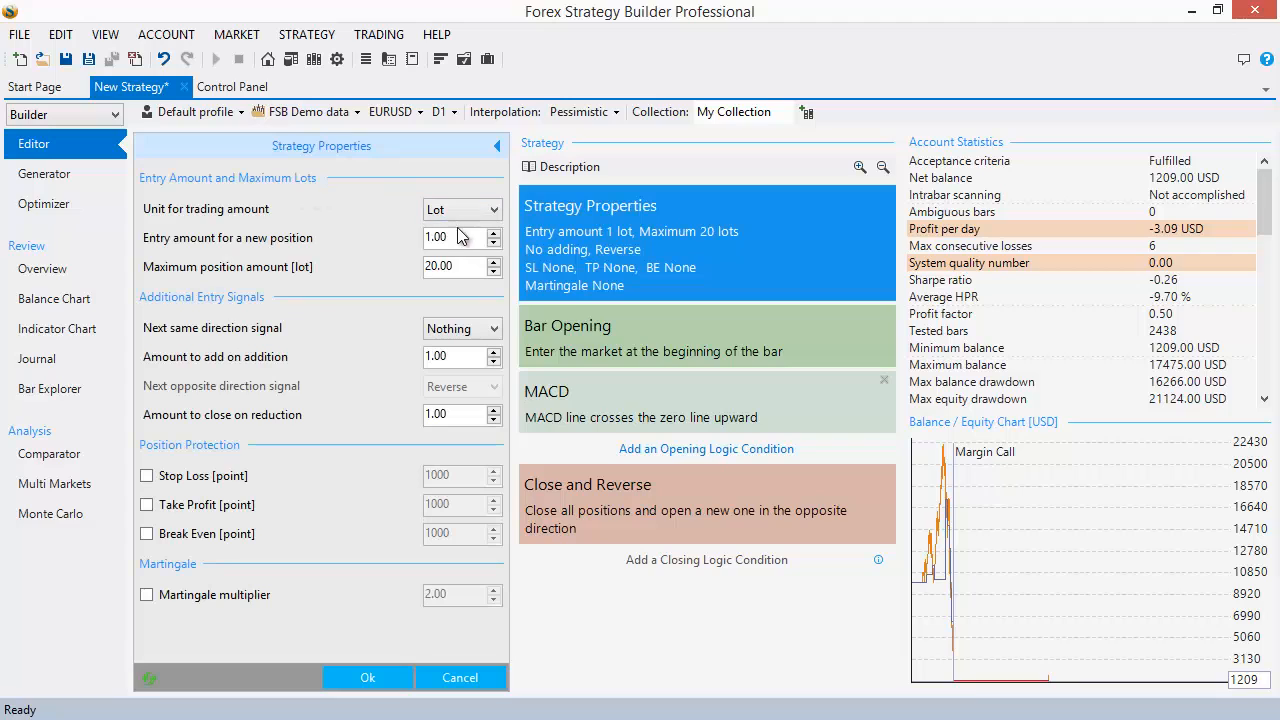
pyautogui.moveTo(460, 243); pyautogui.dragTo(272, 235)
pyautogui.write('0.')
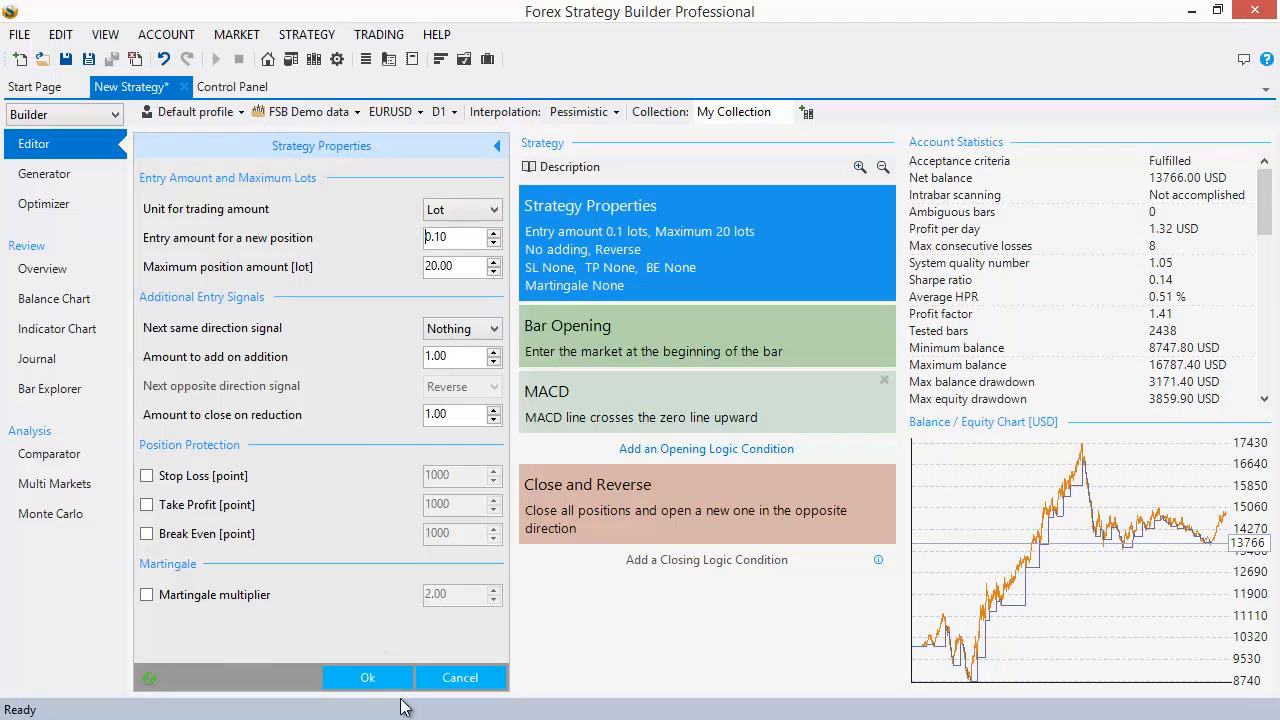
pyautogui.click(366, 678)
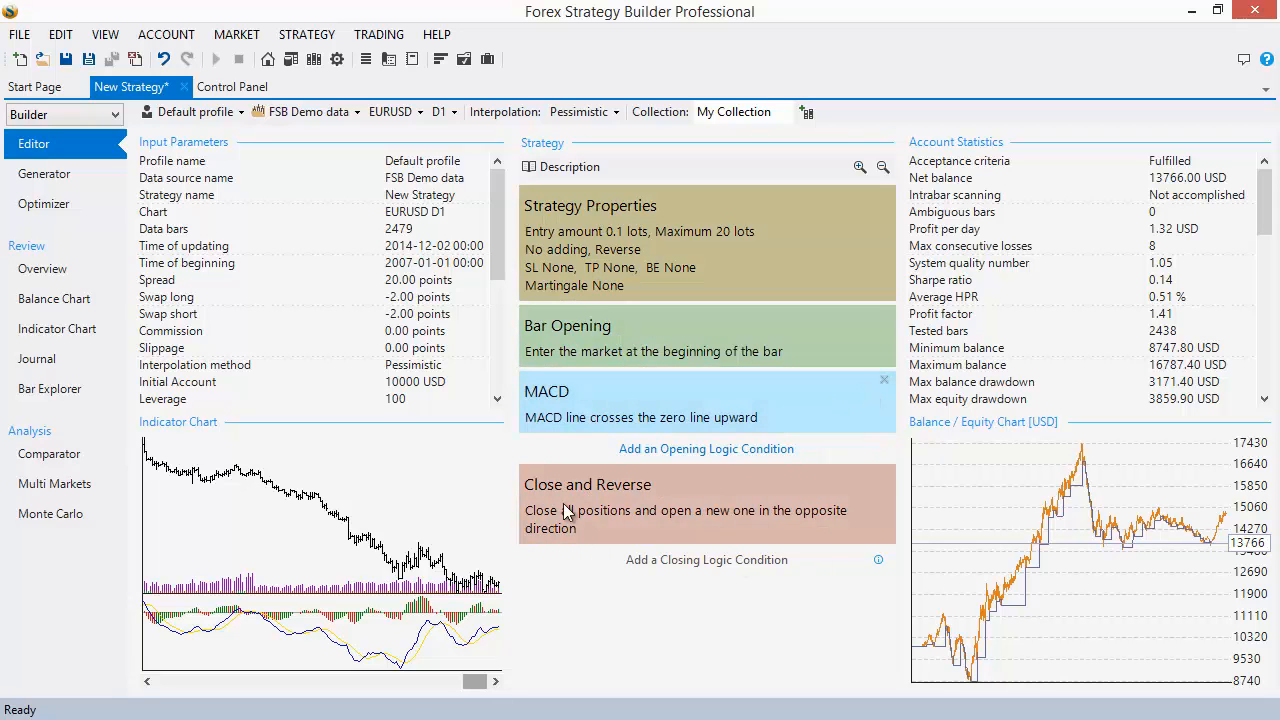
# Open the full indicator chart and examine the spring 2009 bars where a MACD zero-line crossing reverses the position
pyautogui.click(373, 528)
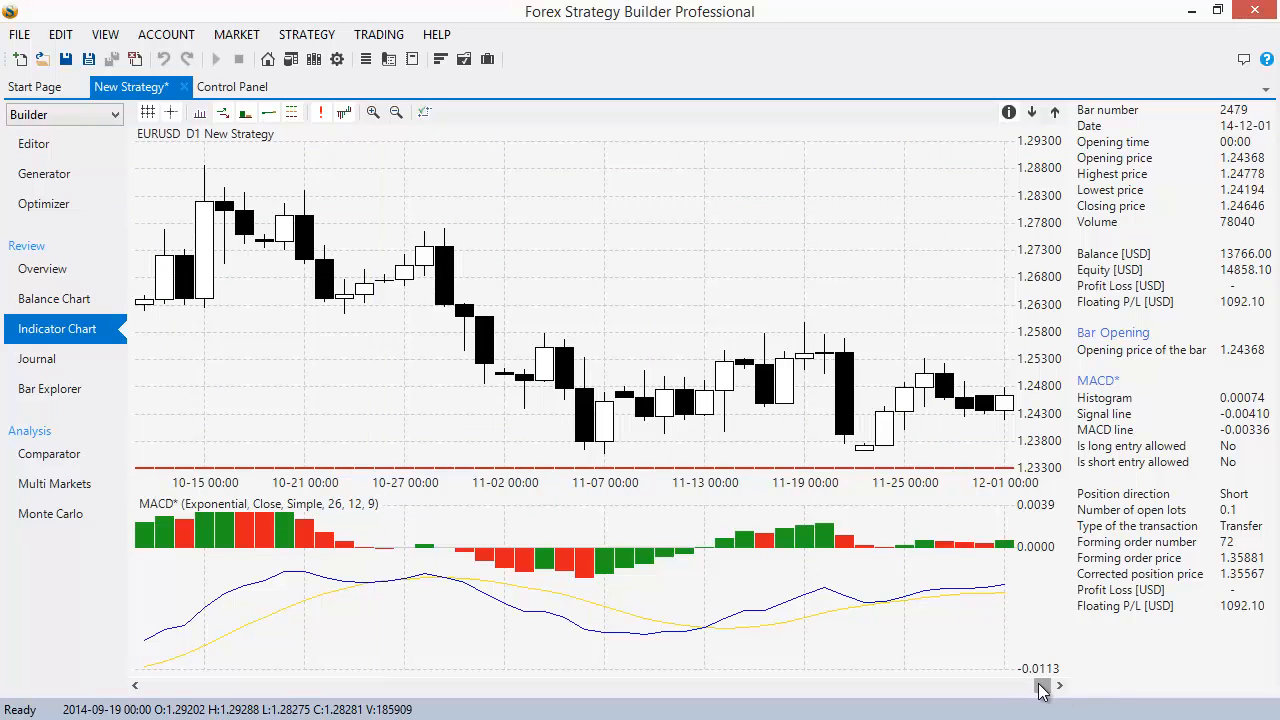
pyautogui.moveTo(1043, 685); pyautogui.dragTo(427, 638)
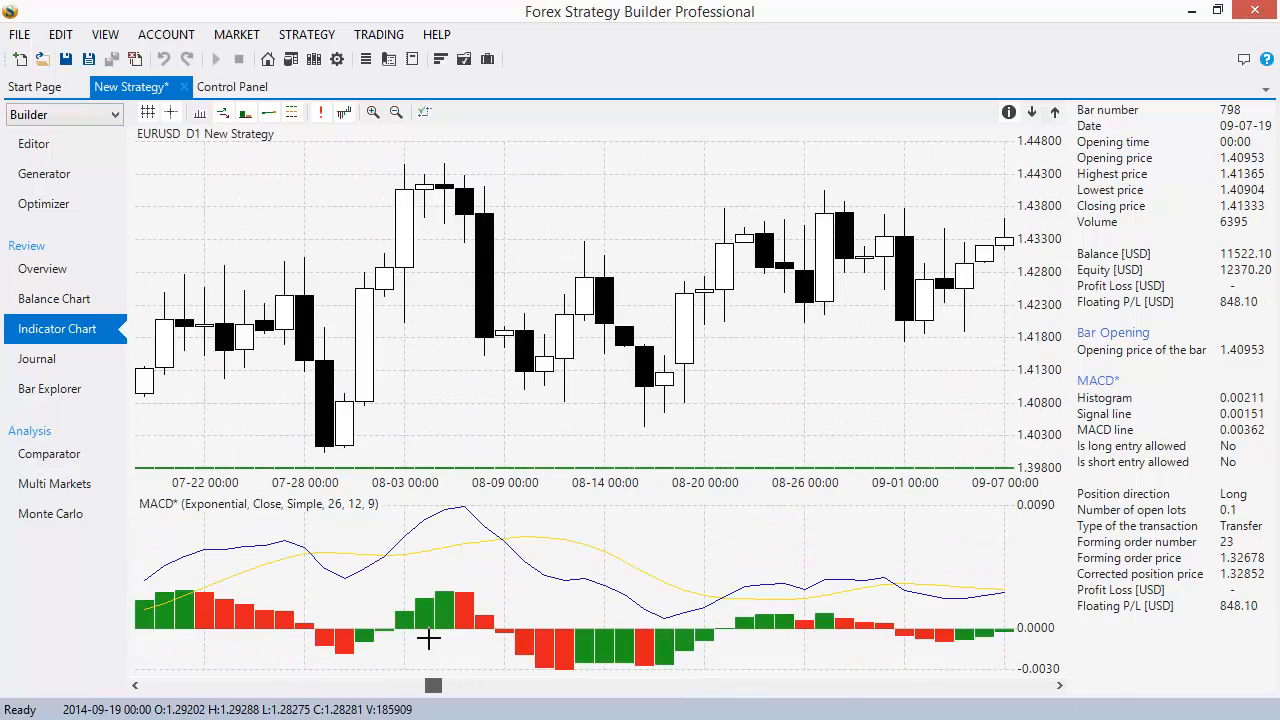
pyautogui.scroll(7, 706, 508)
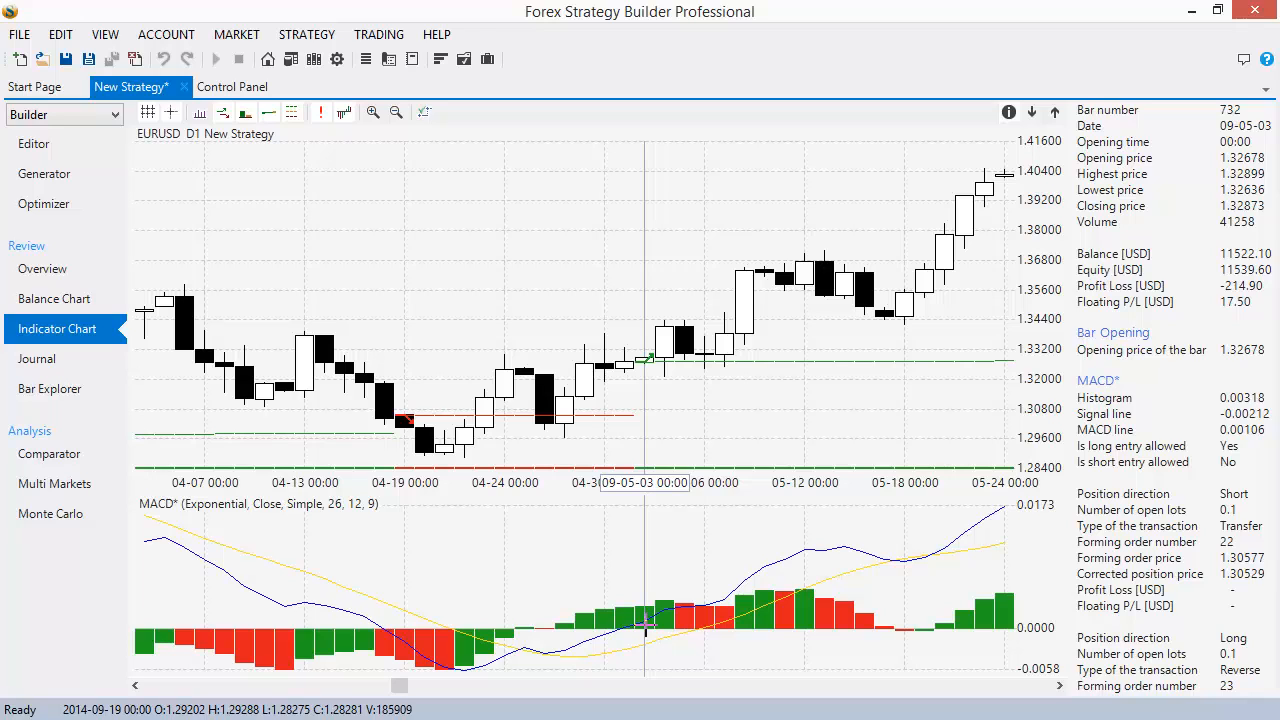
# Switch the indicator chart between its smooth and stepped MACD displays, and compare the zero-line crossings in March and May 2009
pyautogui.click(431, 114)
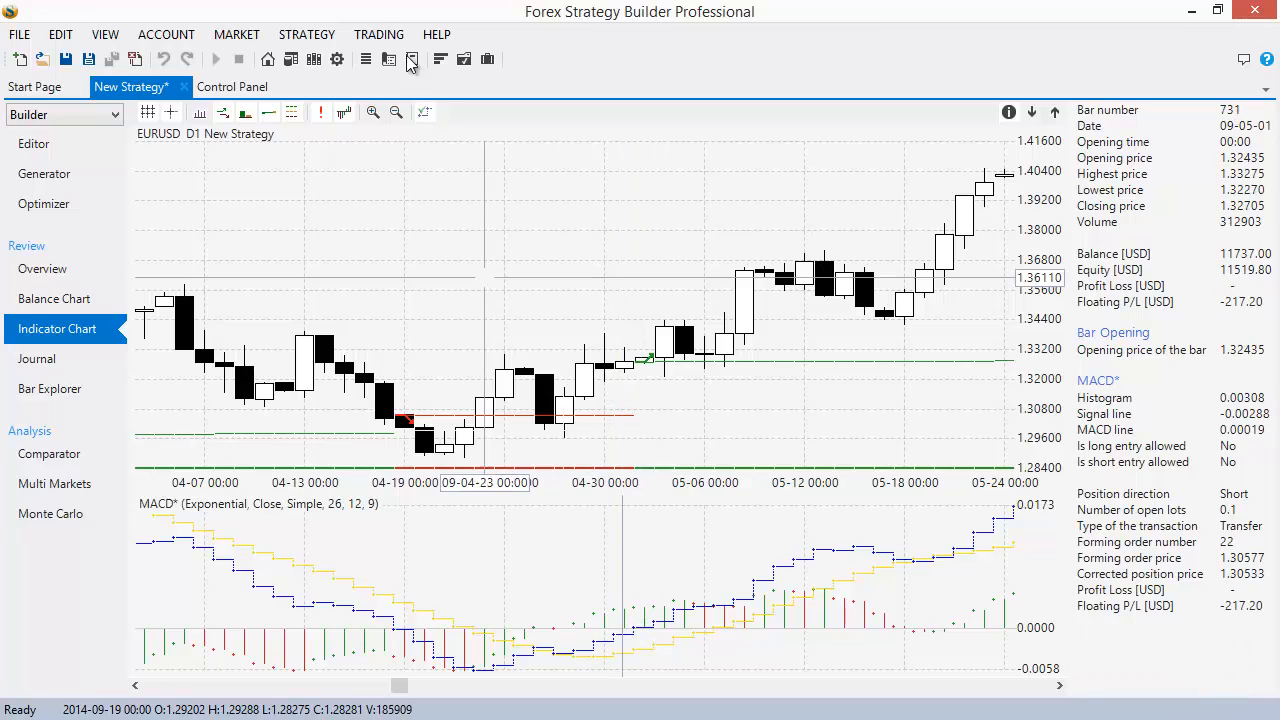
pyautogui.click(427, 116)
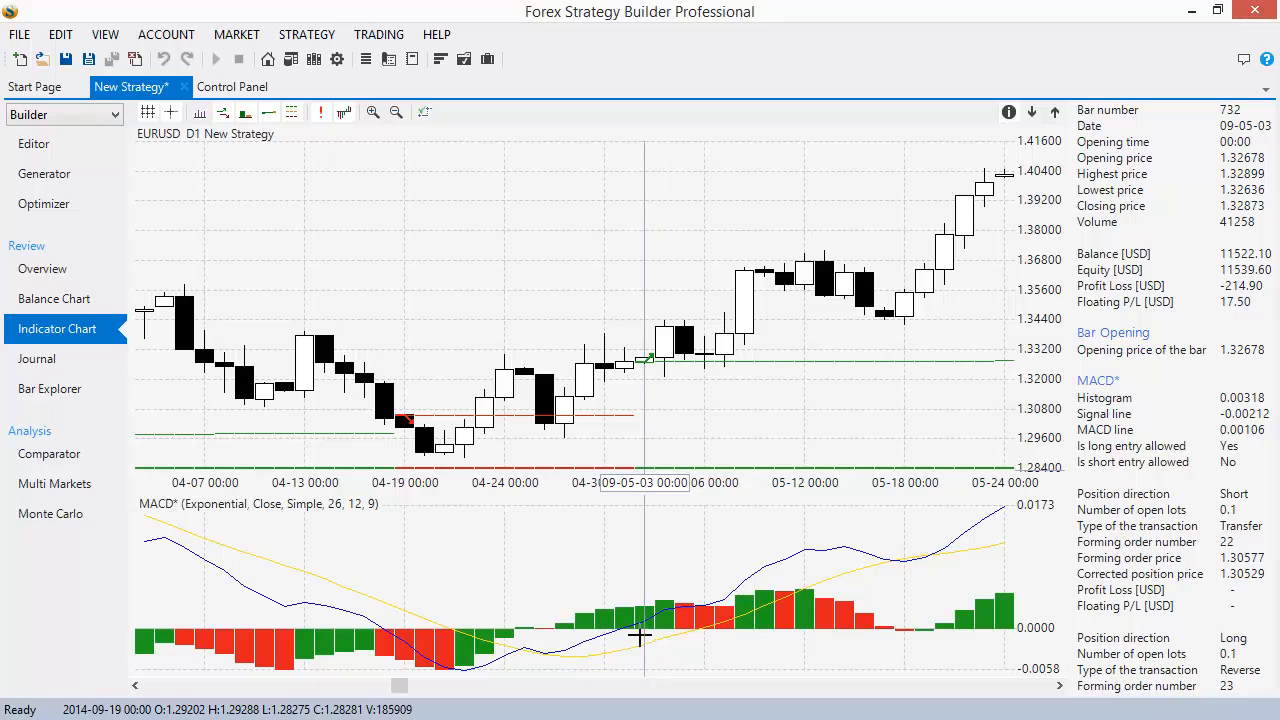
pyautogui.click(426, 113)
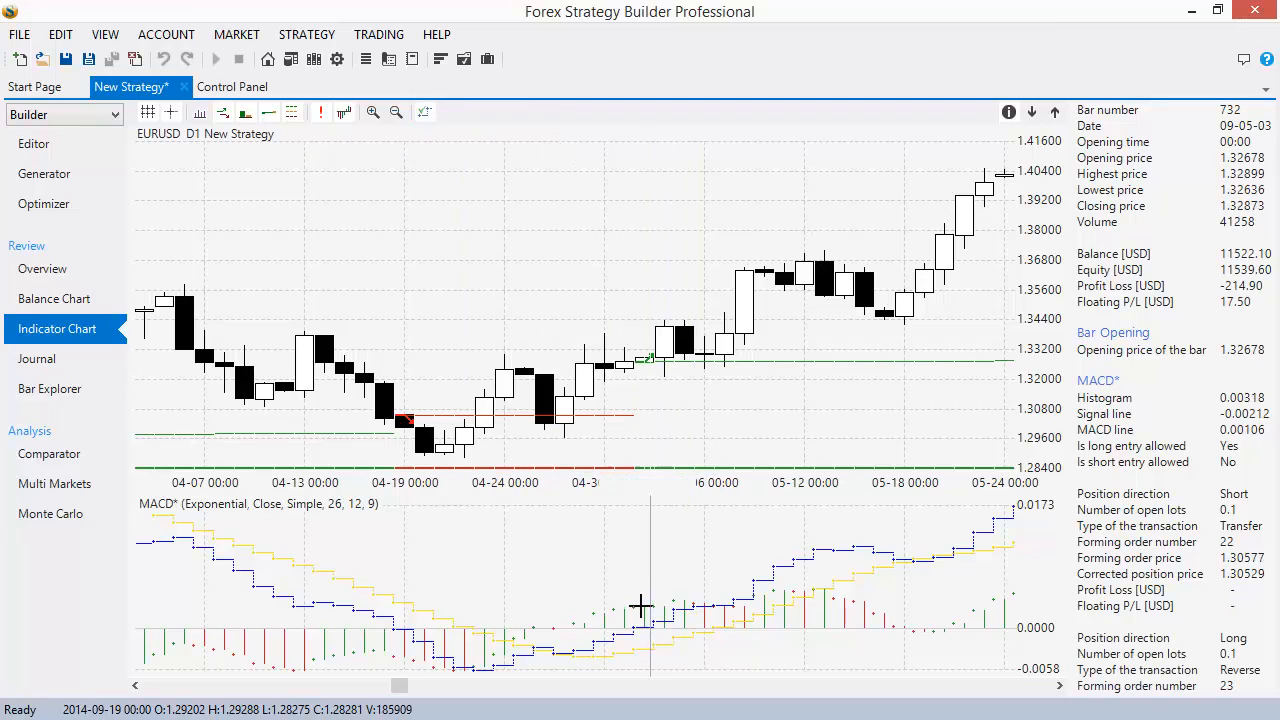
pyautogui.scroll(5, 642, 606)
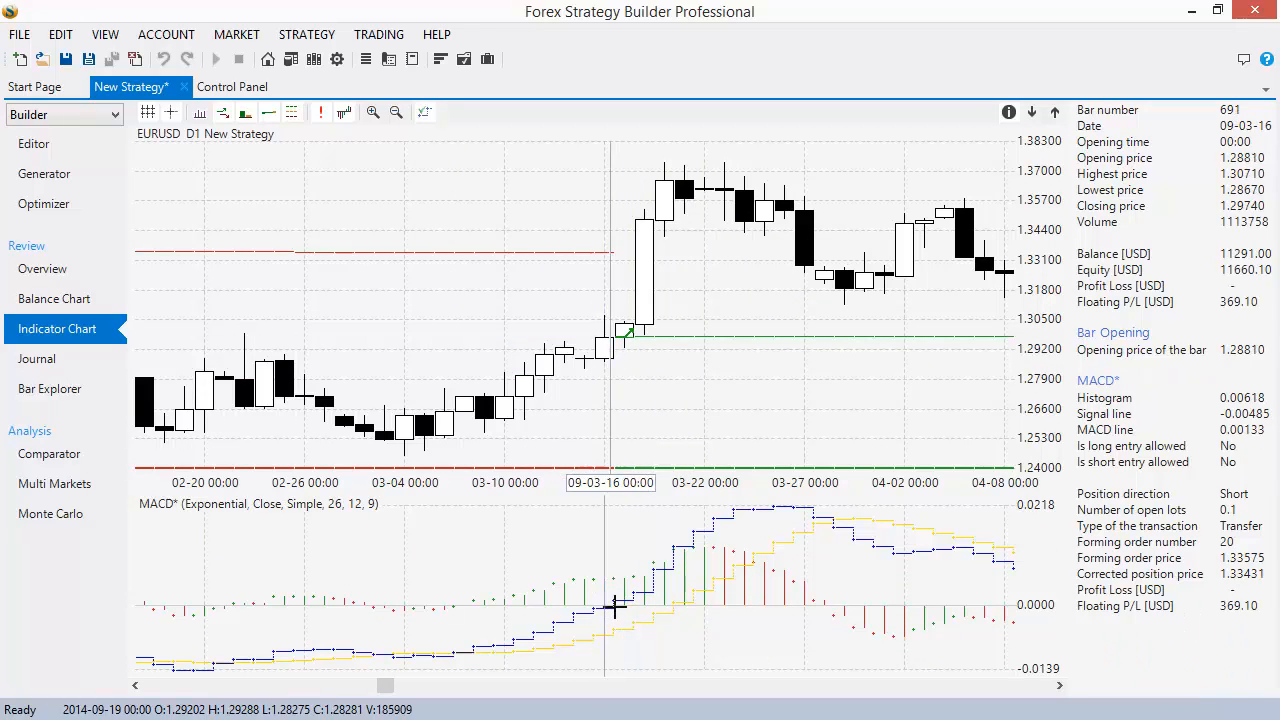
pyautogui.click(425, 111)
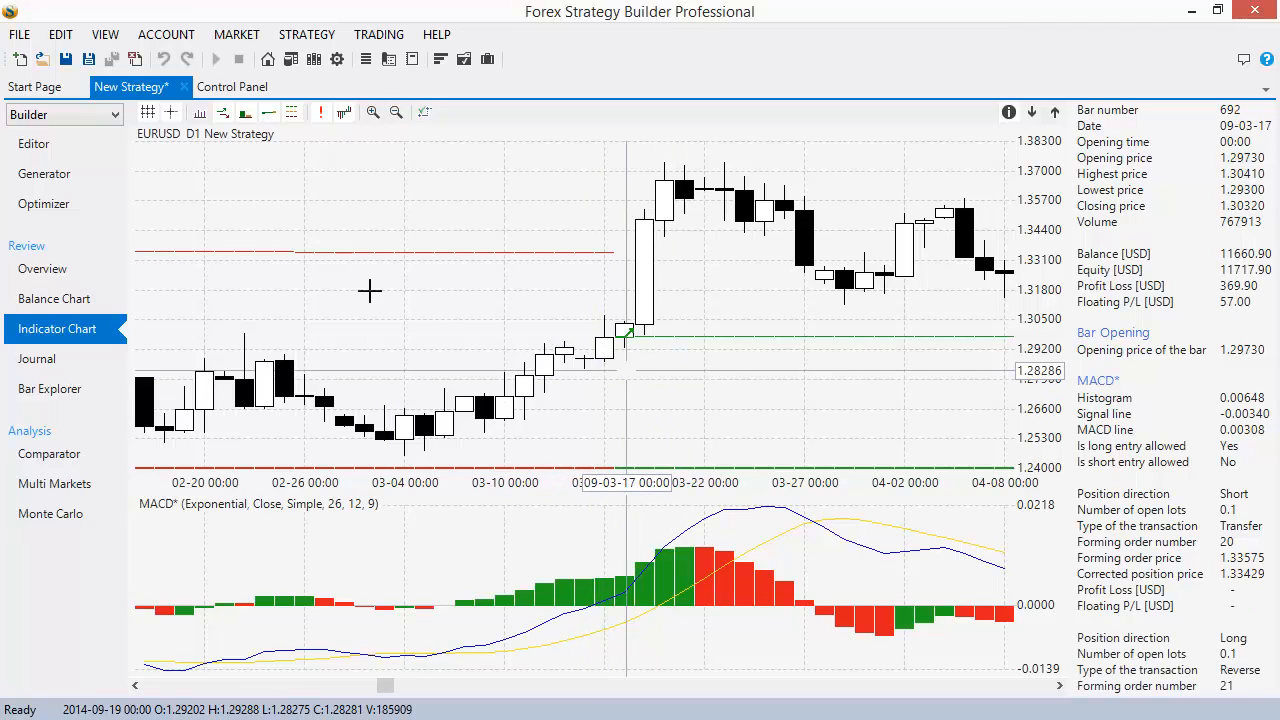
# Return to the Editor, try Stop Loss and Take Profit at 1000 points in Strategy Properties, and disable Take Profit again
pyautogui.click(33, 144)
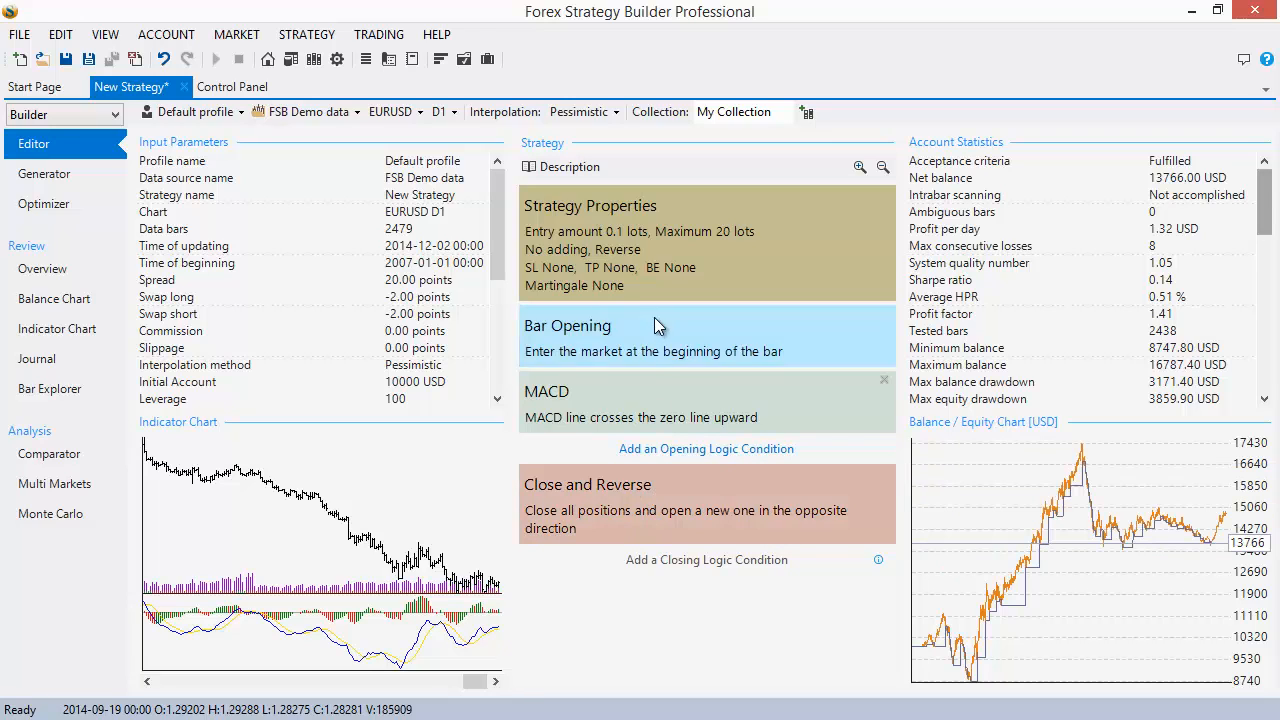
pyautogui.click(624, 283)
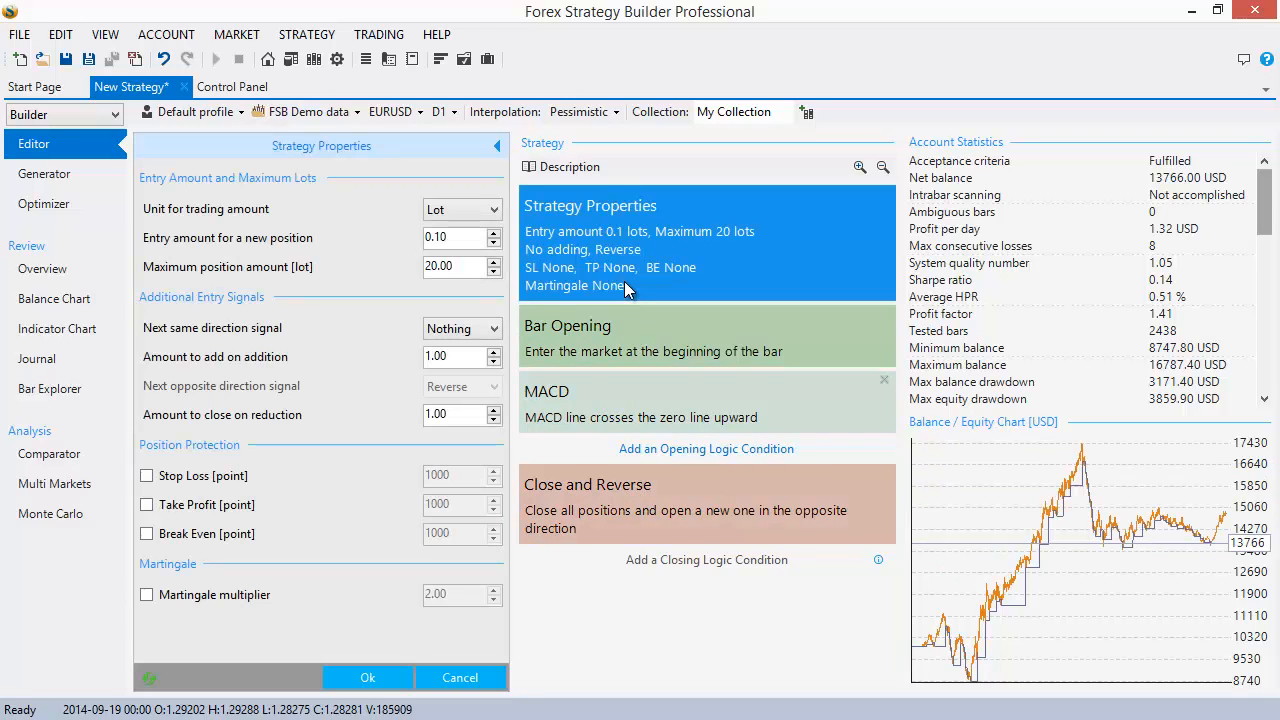
pyautogui.click(194, 482)
pyautogui.click(194, 508)
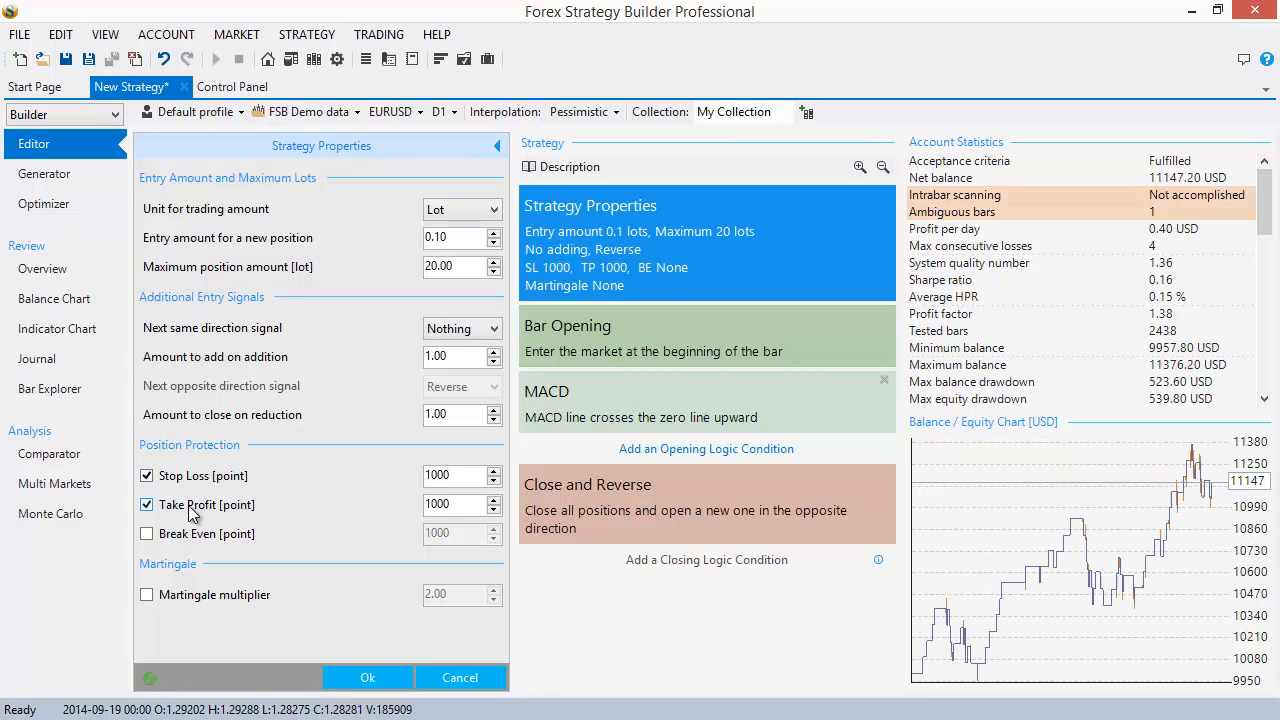
pyautogui.click(224, 506)
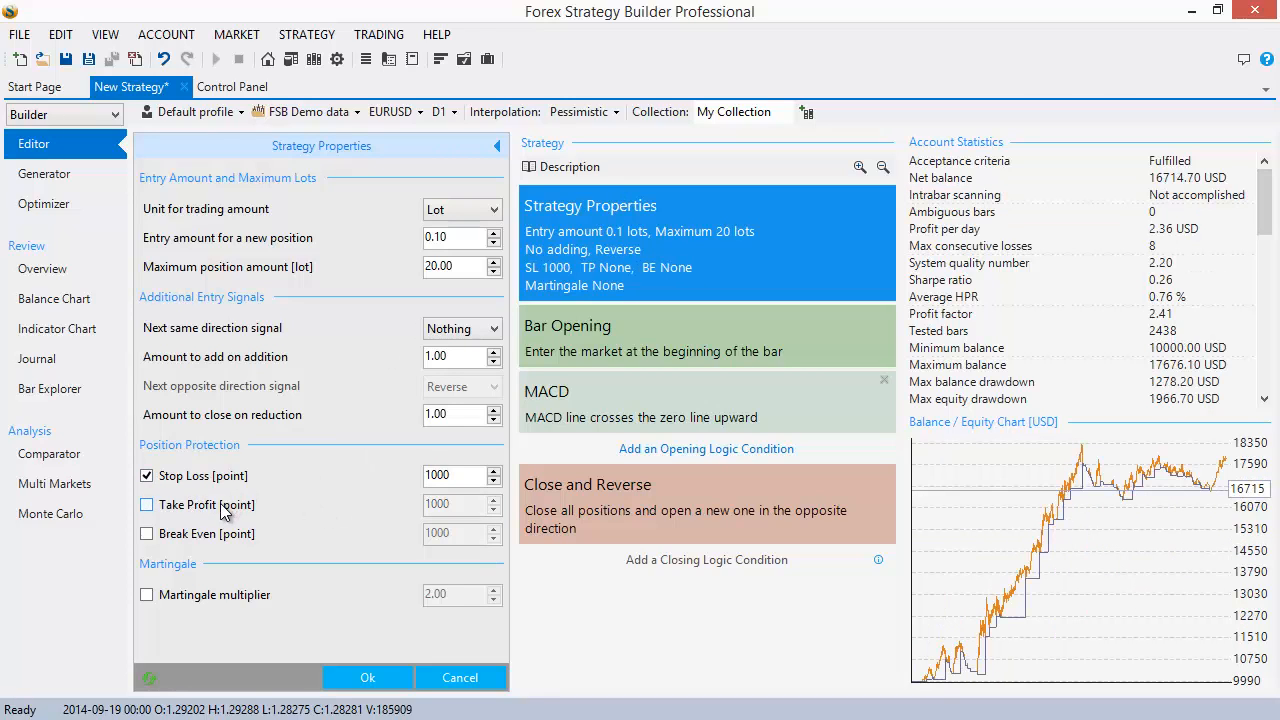
# Try lowering the Stop Loss to 970 points, and turn the Stop Loss off
pyautogui.click(226, 484)
pyautogui.click(225, 487)
pyautogui.click(453, 479)
pyautogui.scroll(-7, 453, 480)
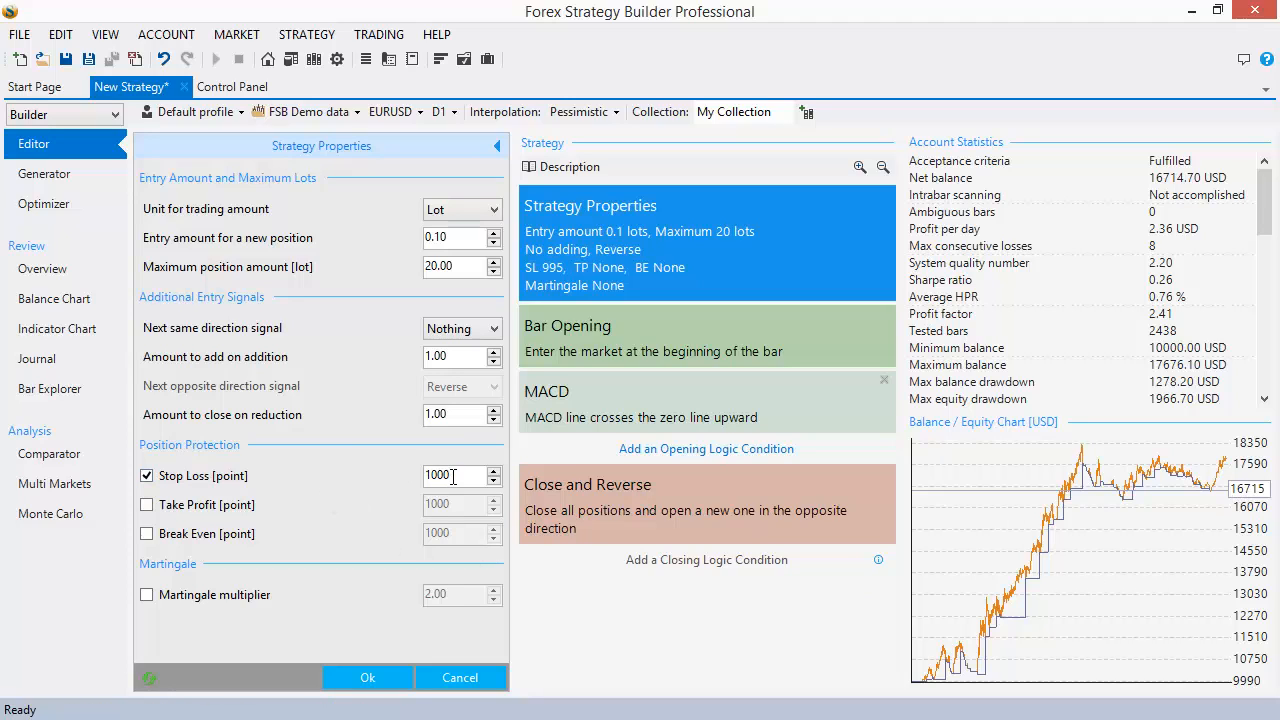
pyautogui.scroll(-3, 453, 479)
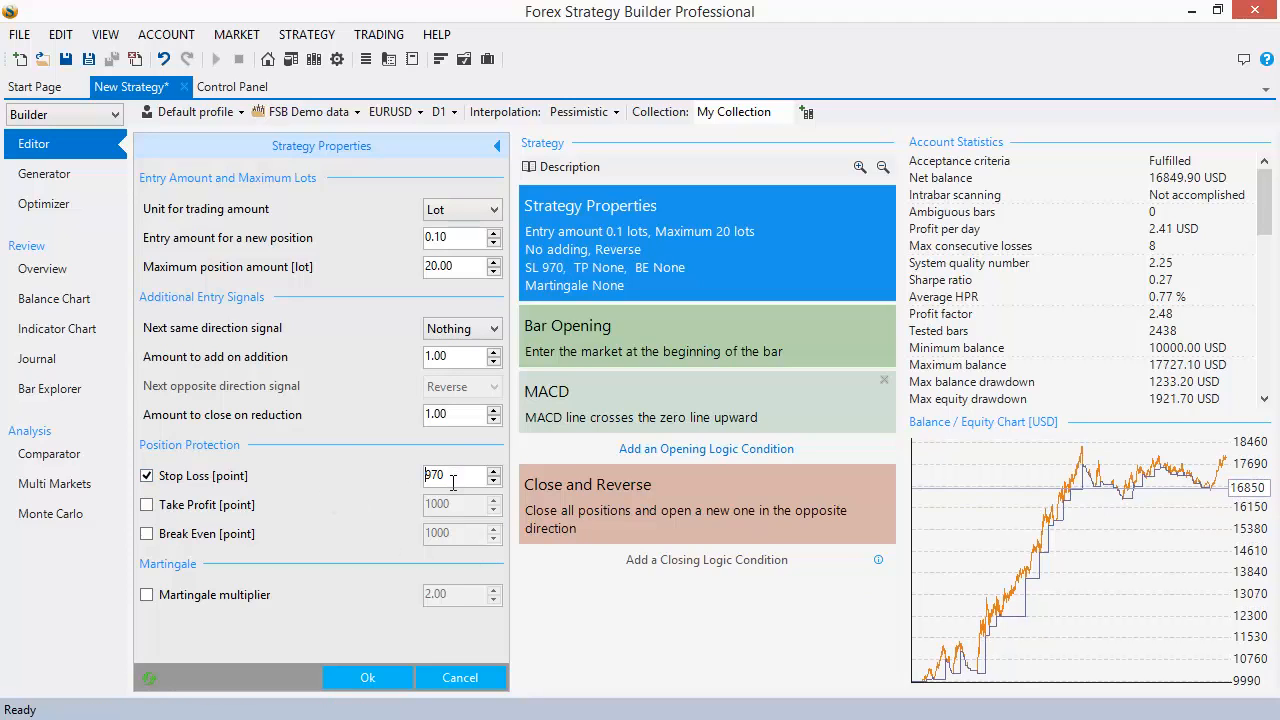
pyautogui.click(147, 476)
# Reset the strategy properties to their defaults, set the entry amount for a new position to 0.01 lots, and accept
pyautogui.click(149, 678)
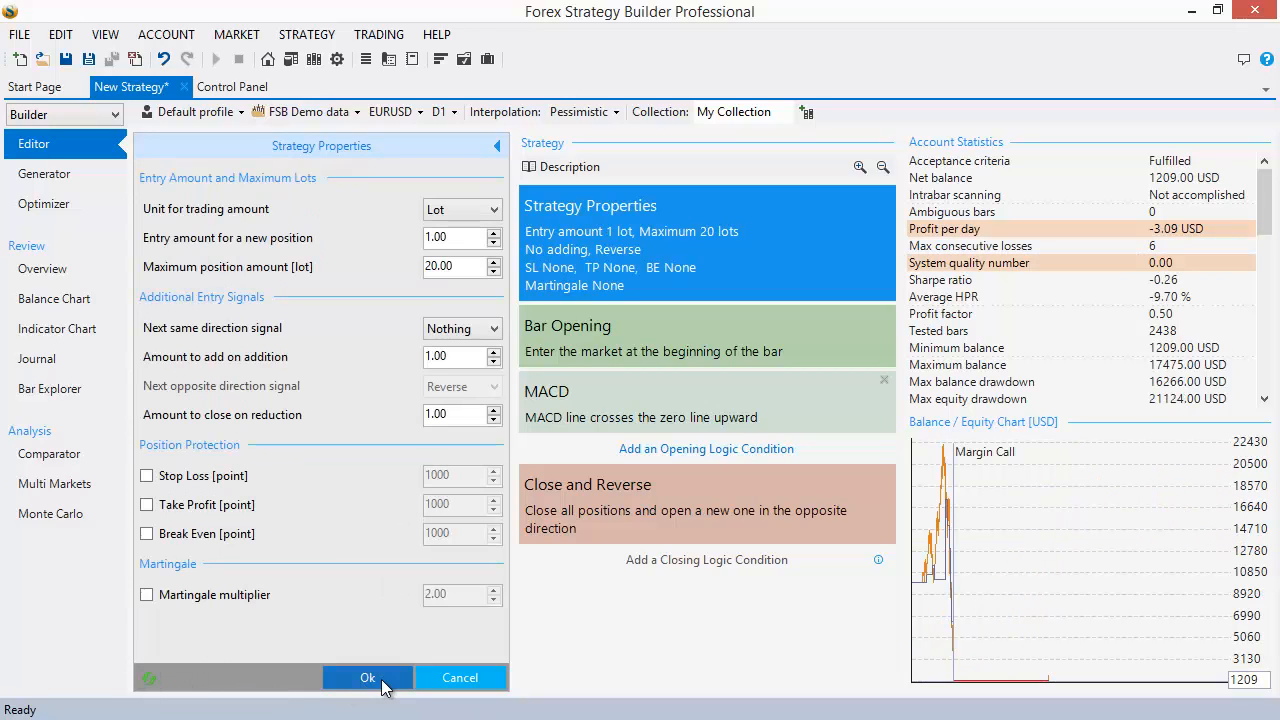
pyautogui.moveTo(470, 238); pyautogui.dragTo(343, 236)
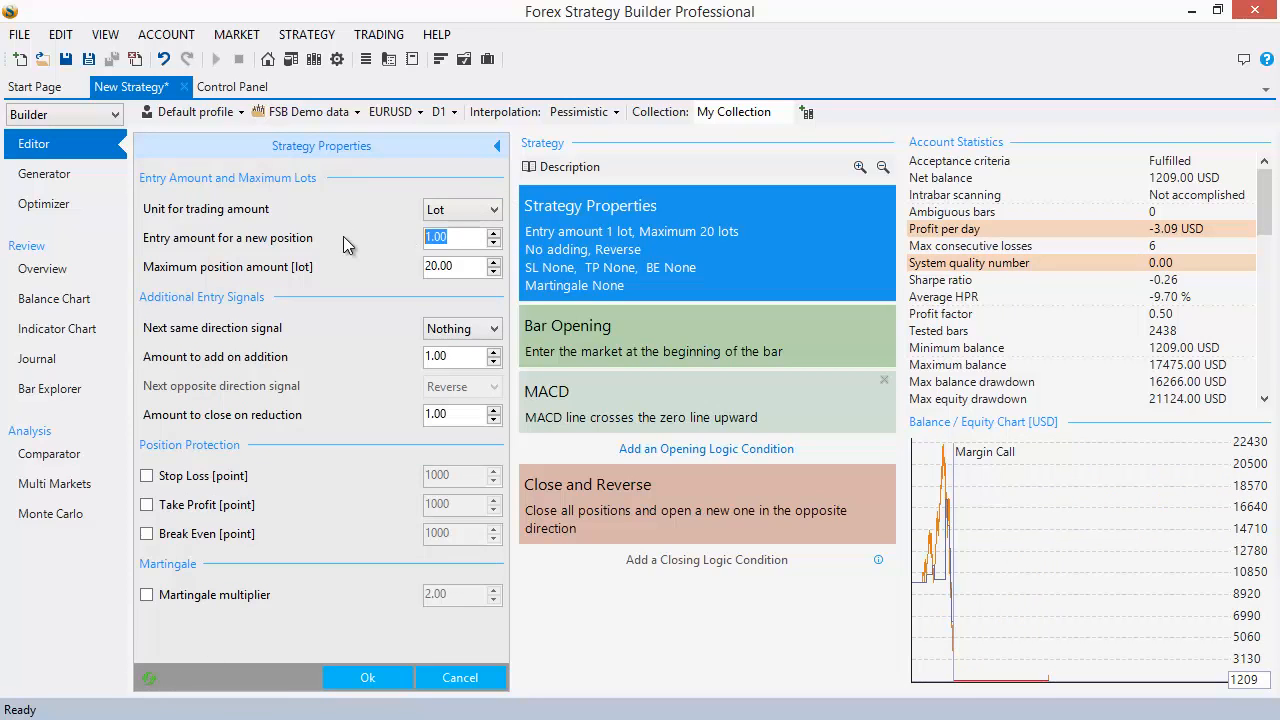
pyautogui.write('0.01')
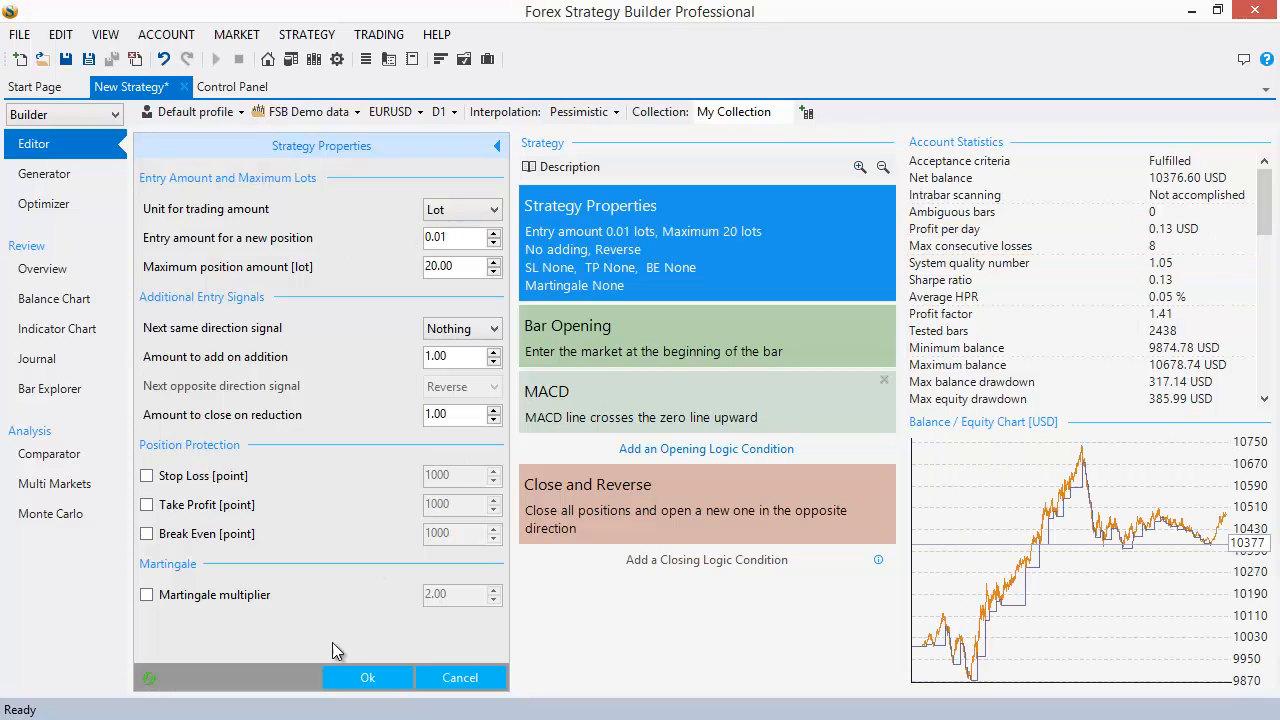
pyautogui.click(367, 678)
# Switch to the Word outline, highlight the Day Closing and Day Closing 2 item, and return to Forex Strategy Builder Professional
pyautogui.click(1191, 11)
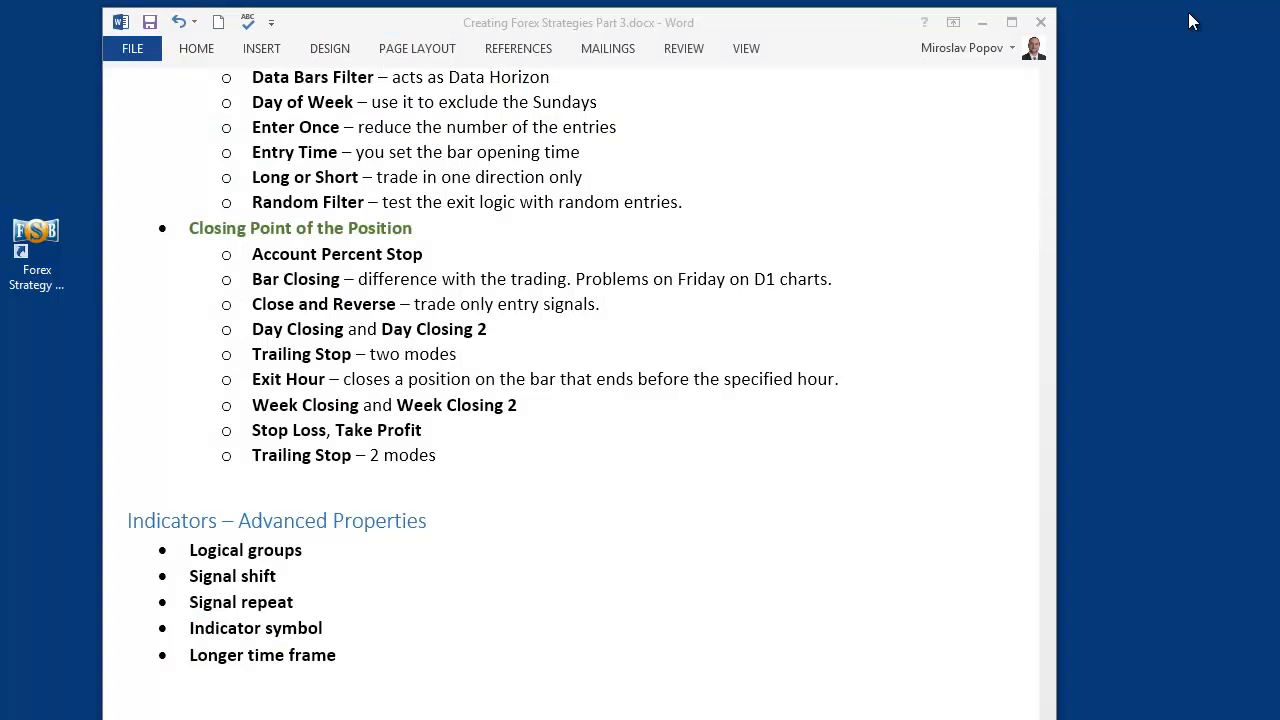
pyautogui.moveTo(253, 329); pyautogui.dragTo(488, 340)
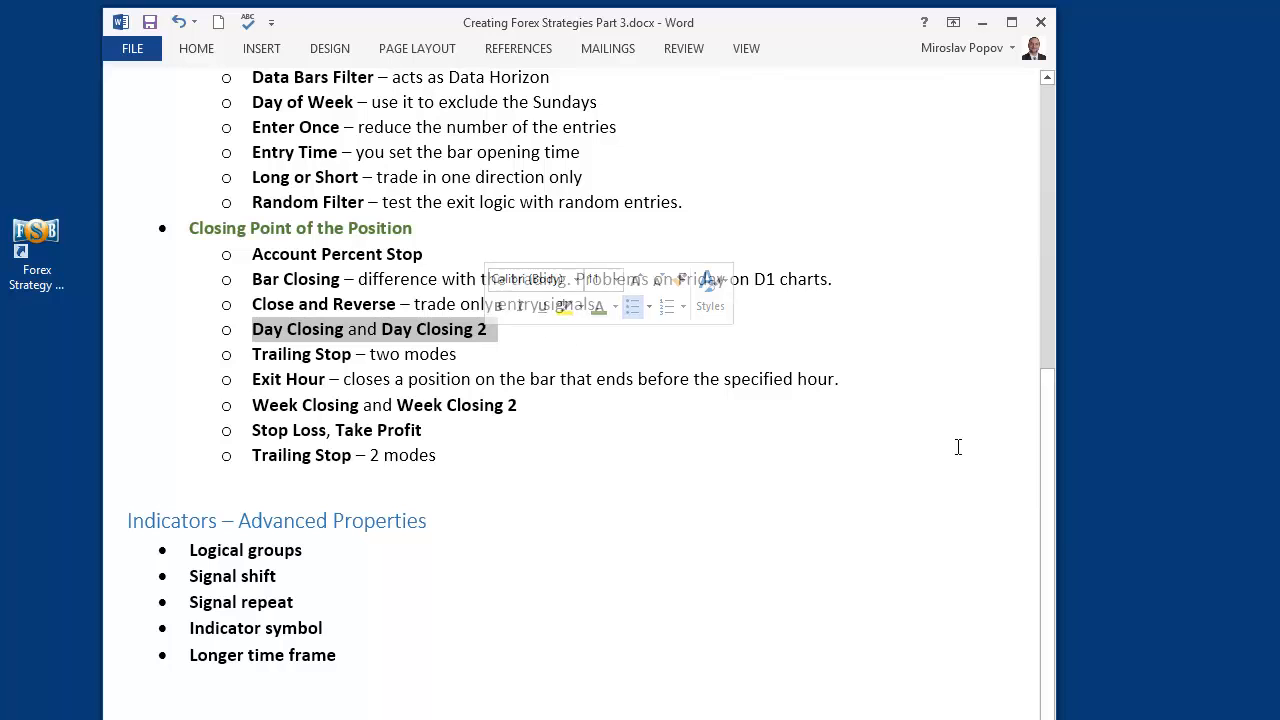
pyautogui.hotkey('alt', 'Tab')
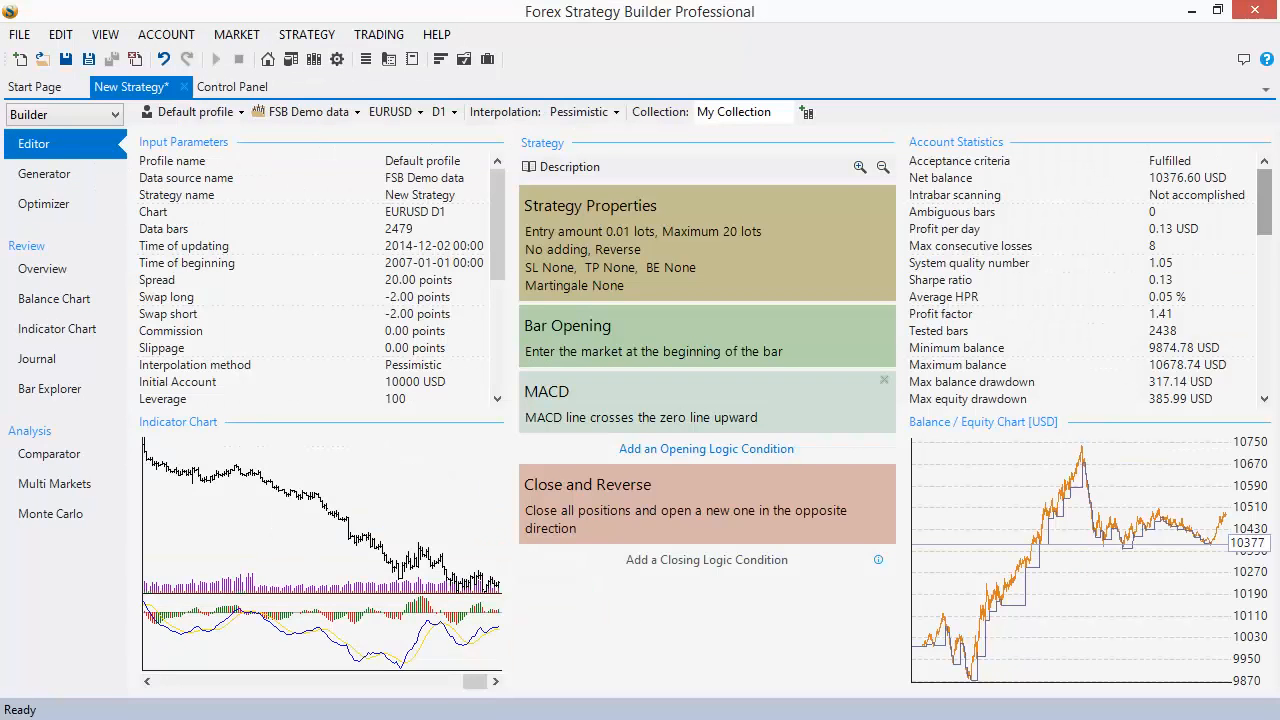
# Replace the Close and Reverse closing point with Day Closing and change the chart period to H1
pyautogui.click(713, 518)
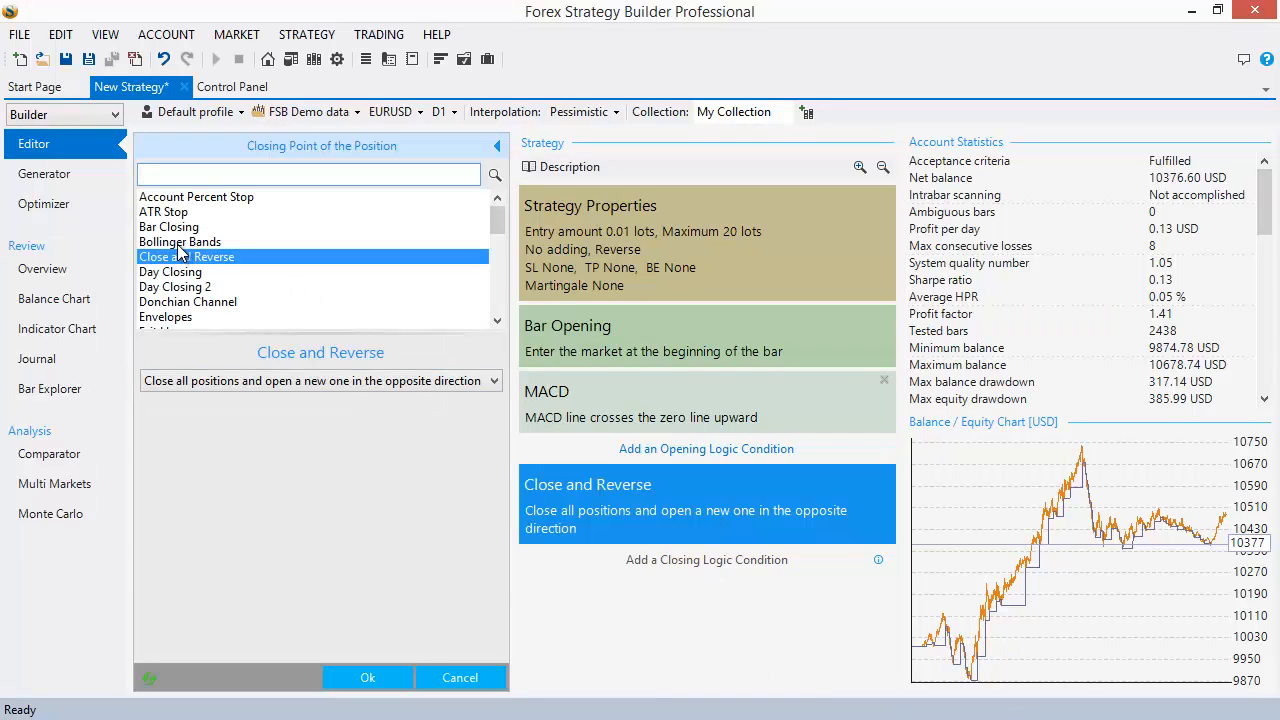
pyautogui.click(163, 277)
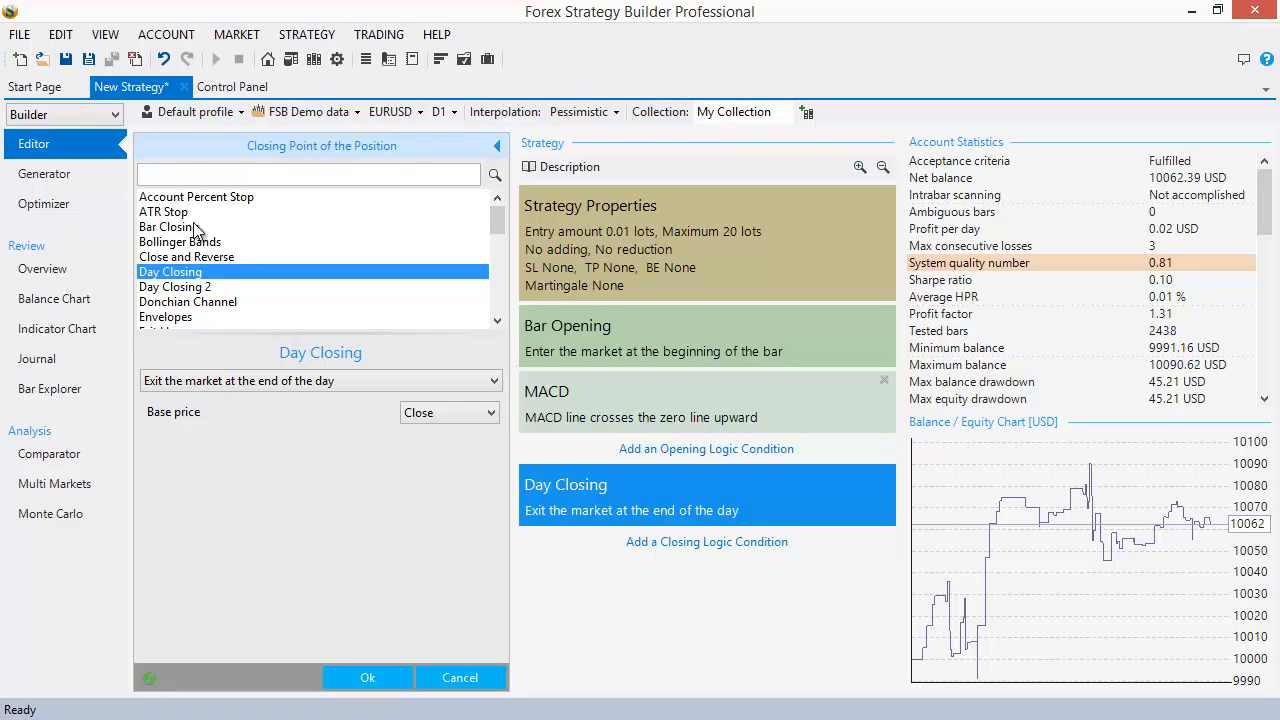
pyautogui.click(440, 112)
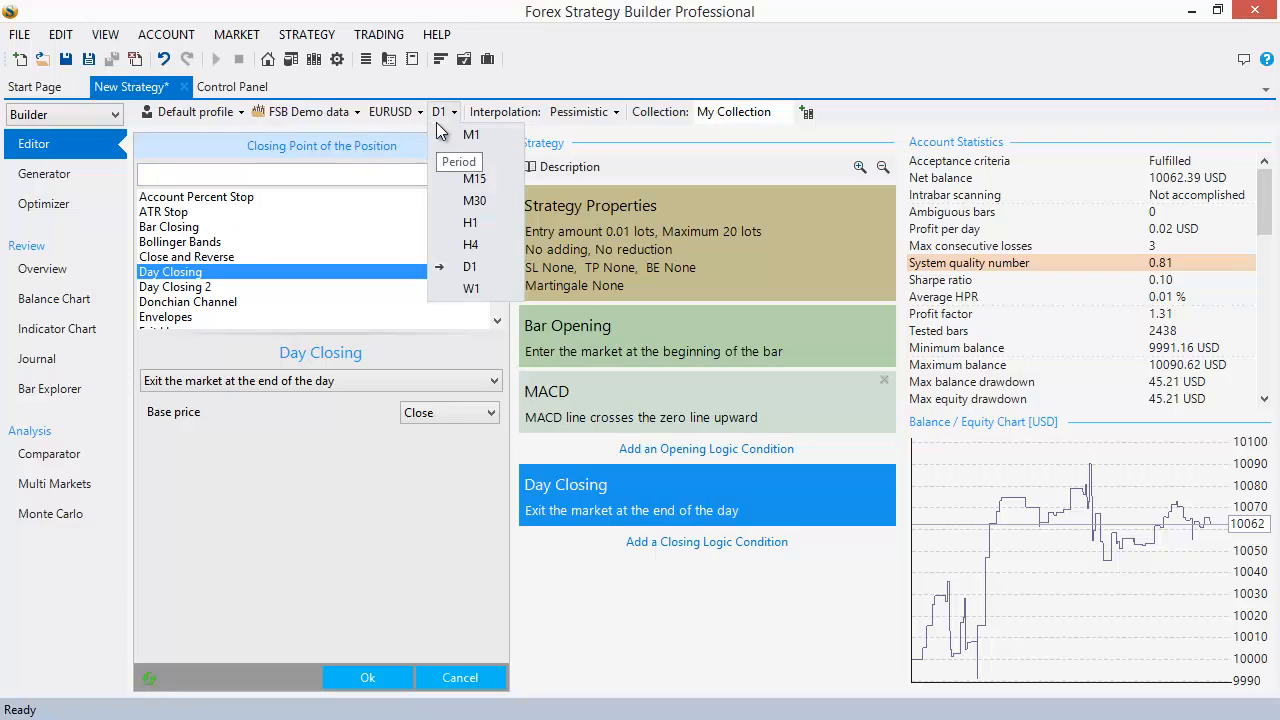
pyautogui.click(479, 230)
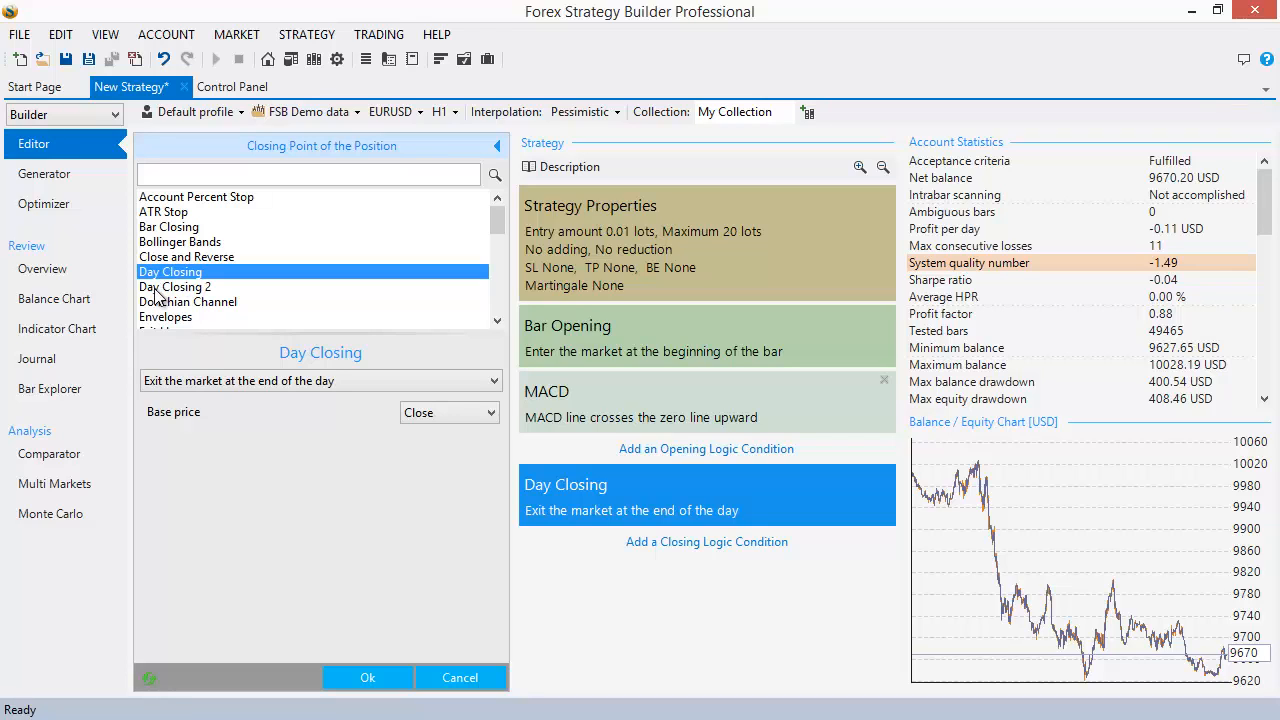
# Switch the closing point to Day Closing 2 and try lowering its Day close min to values such as 54
pyautogui.click(207, 289)
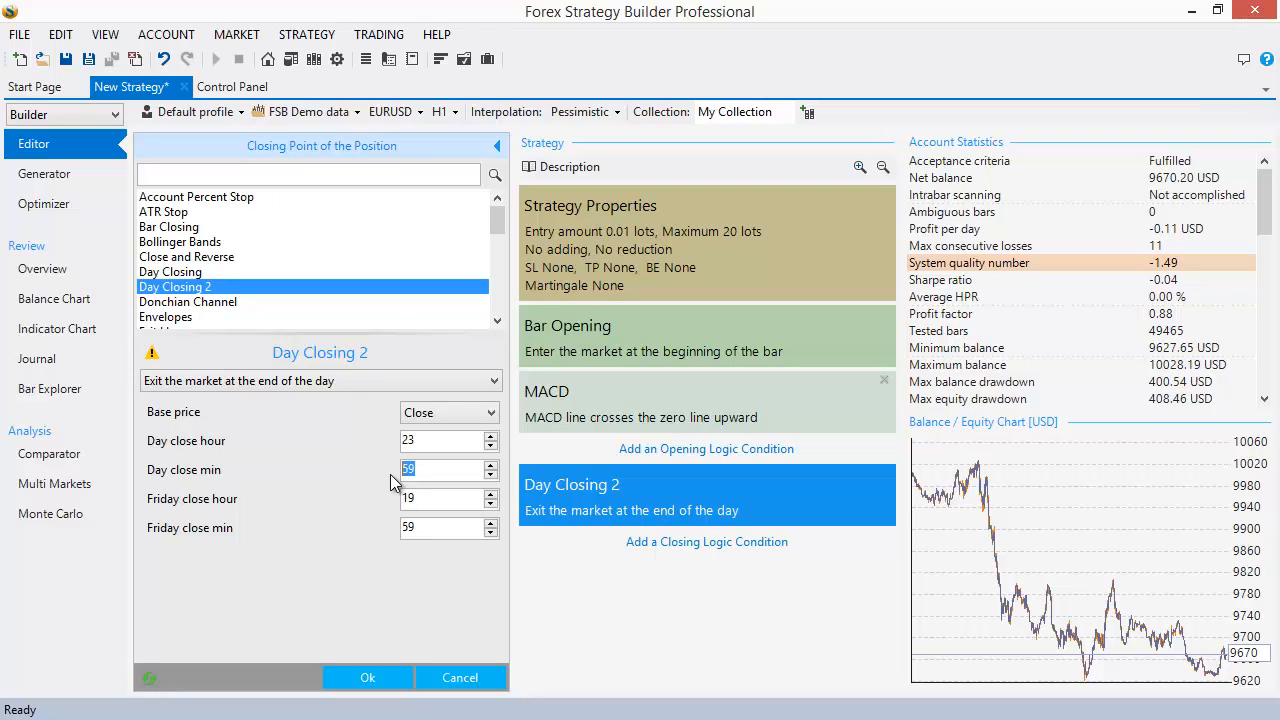
pyautogui.click(432, 474)
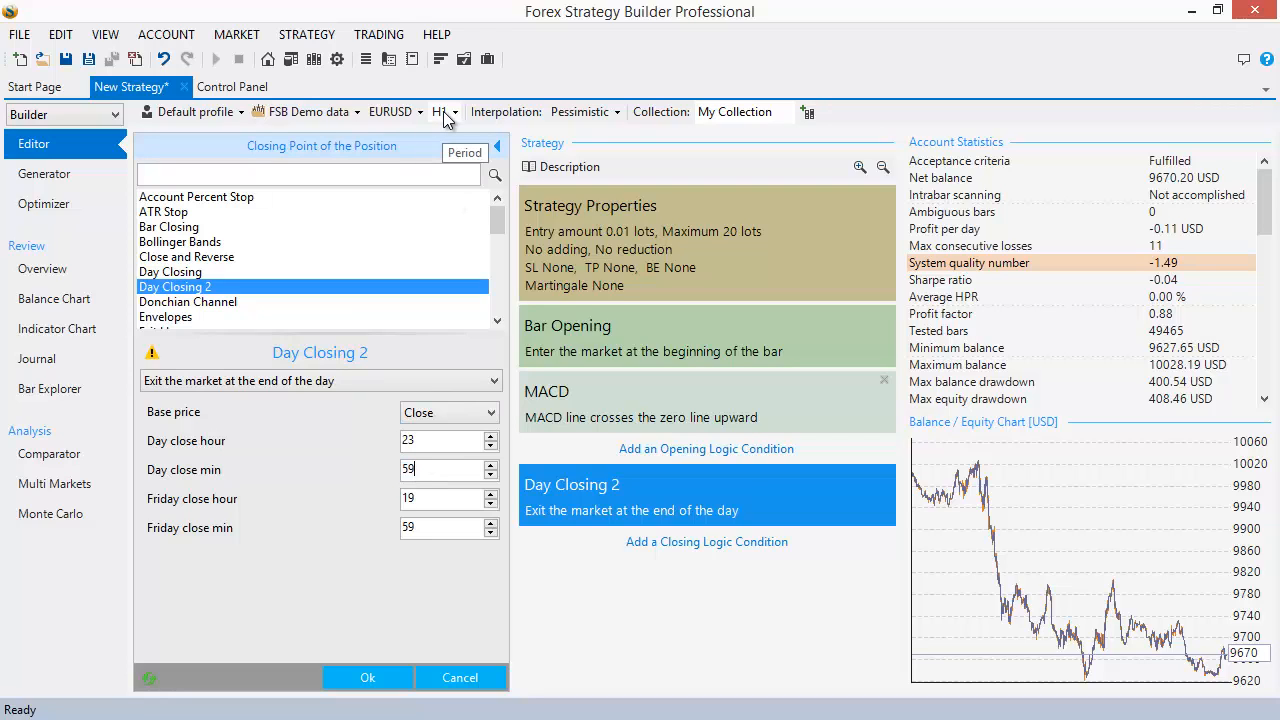
pyautogui.click(494, 476)
pyautogui.click(494, 476)
pyautogui.click(494, 476)
pyautogui.click(494, 476)
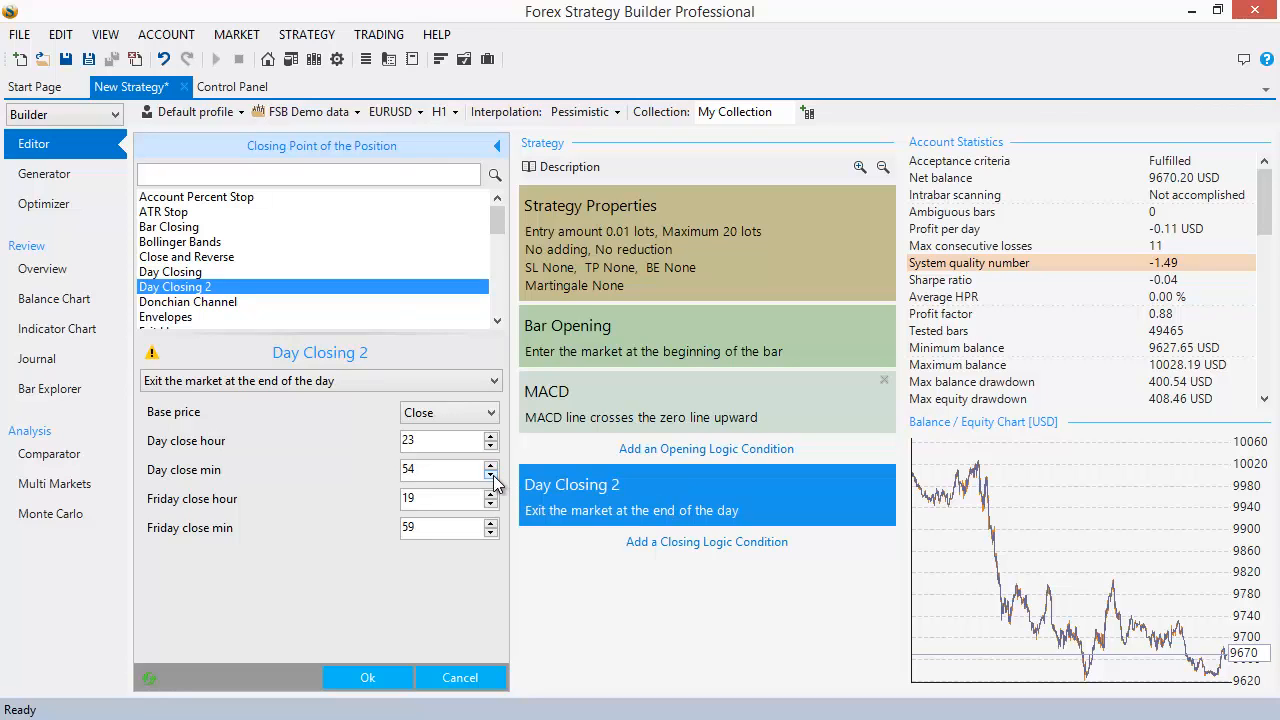
pyautogui.click(494, 476)
pyautogui.click(494, 476)
pyautogui.click(494, 476)
pyautogui.click(494, 476)
pyautogui.click(494, 476)
pyautogui.click(491, 465)
# Compare Day Closing with Day Closing 2, examine the Friday close hour and minute, and close the settings with Day Closing 2 selected
pyautogui.click(190, 273)
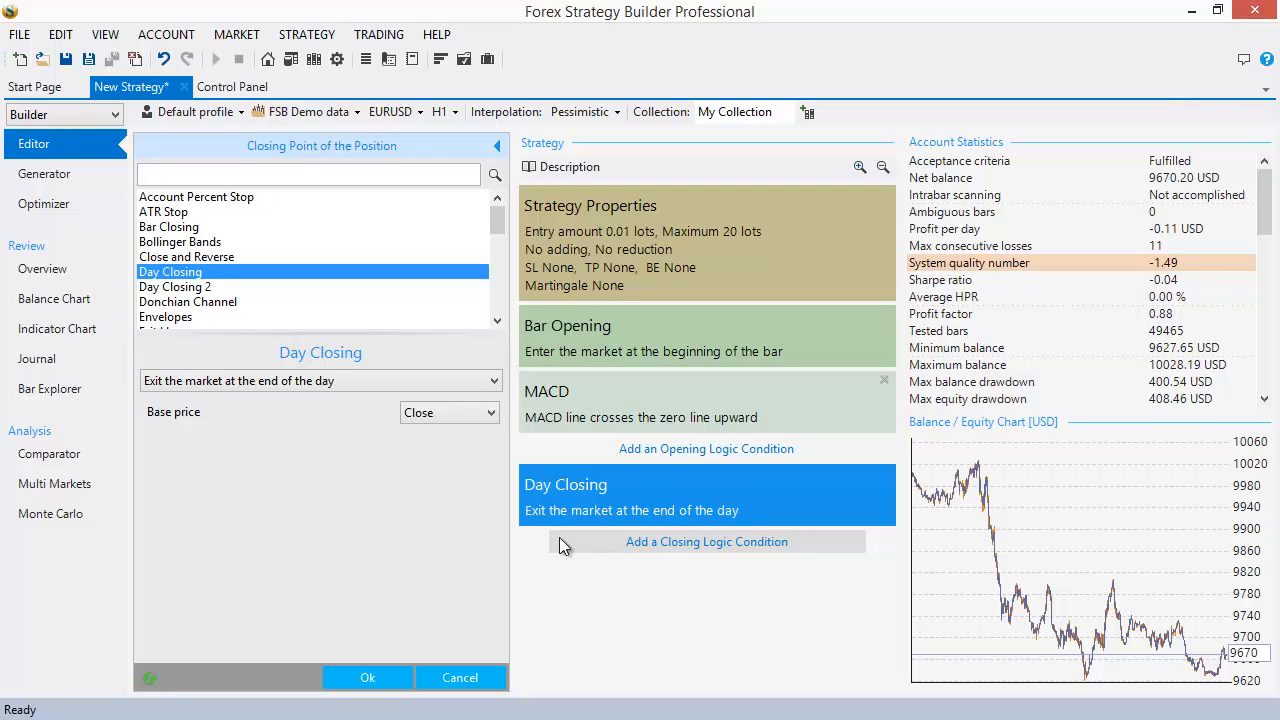
pyautogui.click(178, 287)
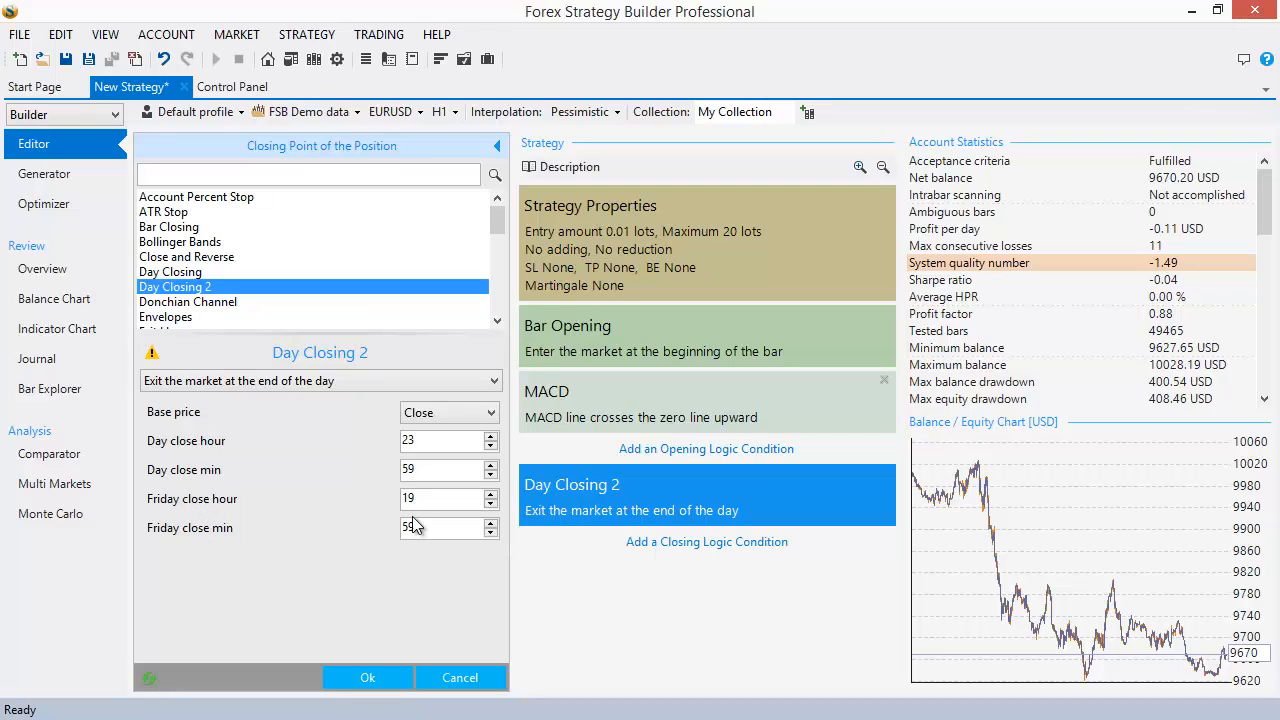
pyautogui.moveTo(418, 499); pyautogui.dragTo(395, 503)
pyautogui.click(413, 530)
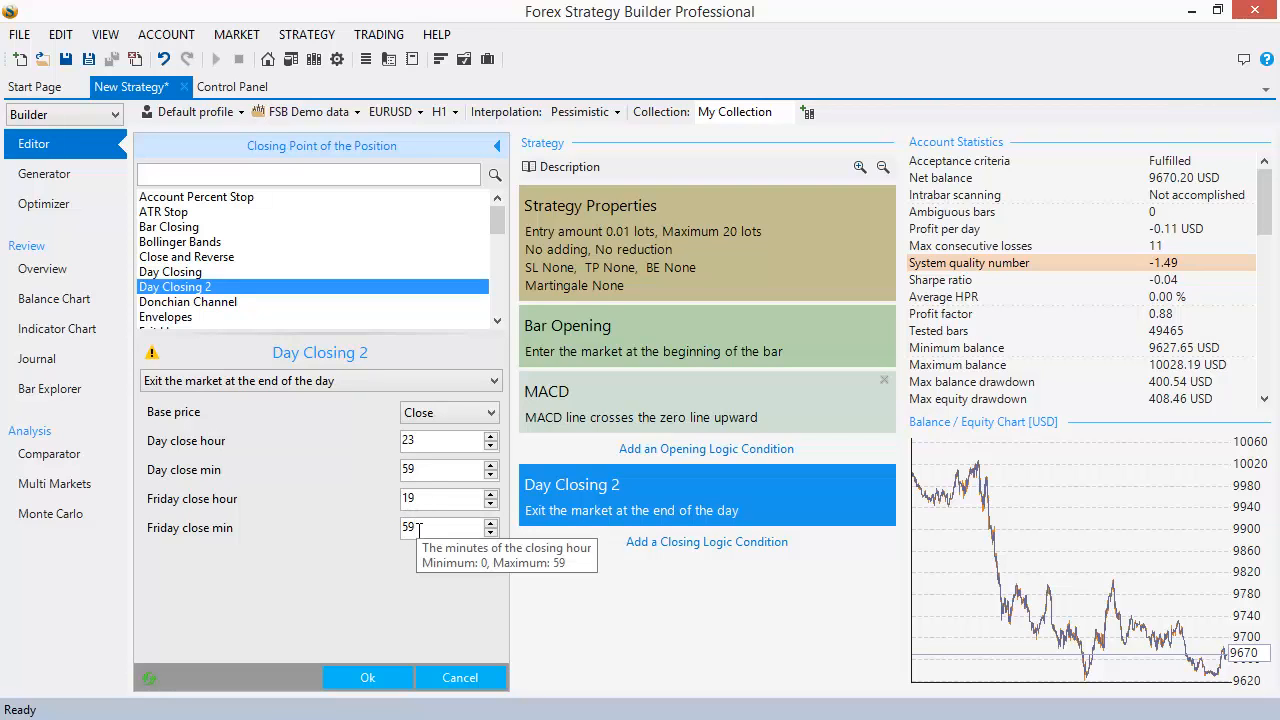
pyautogui.doubleClick(418, 527)
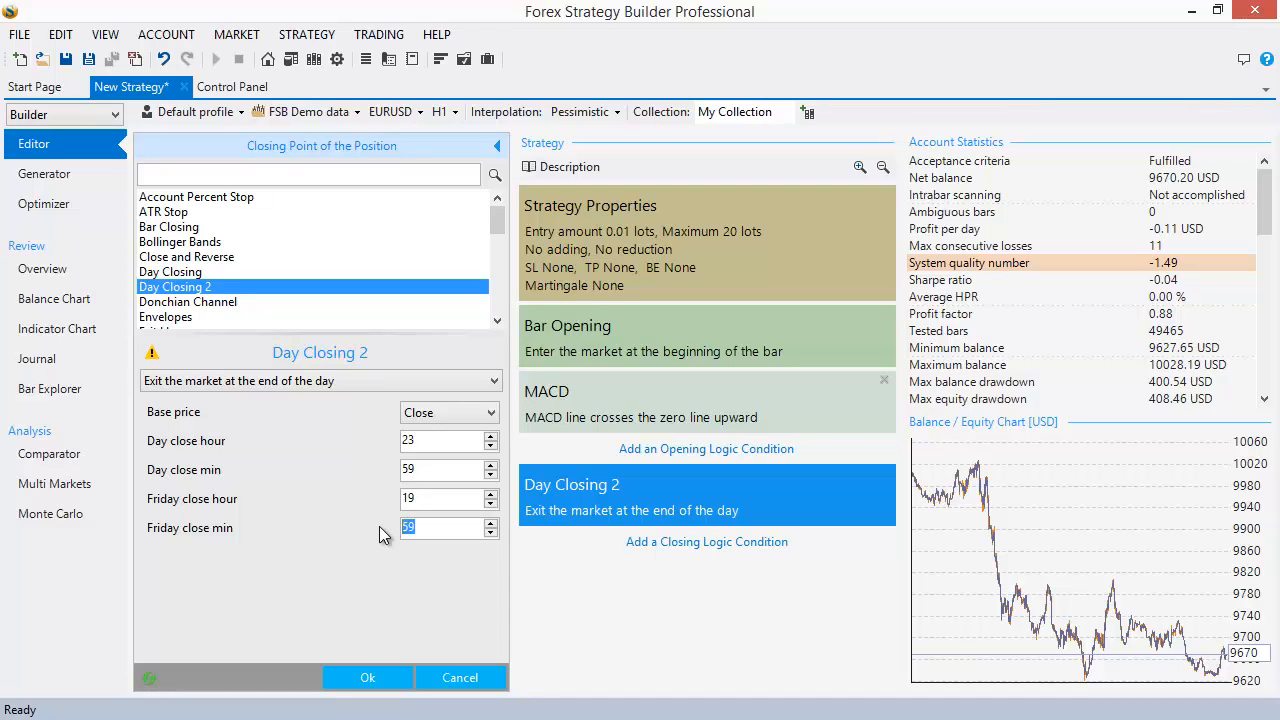
pyautogui.click(183, 274)
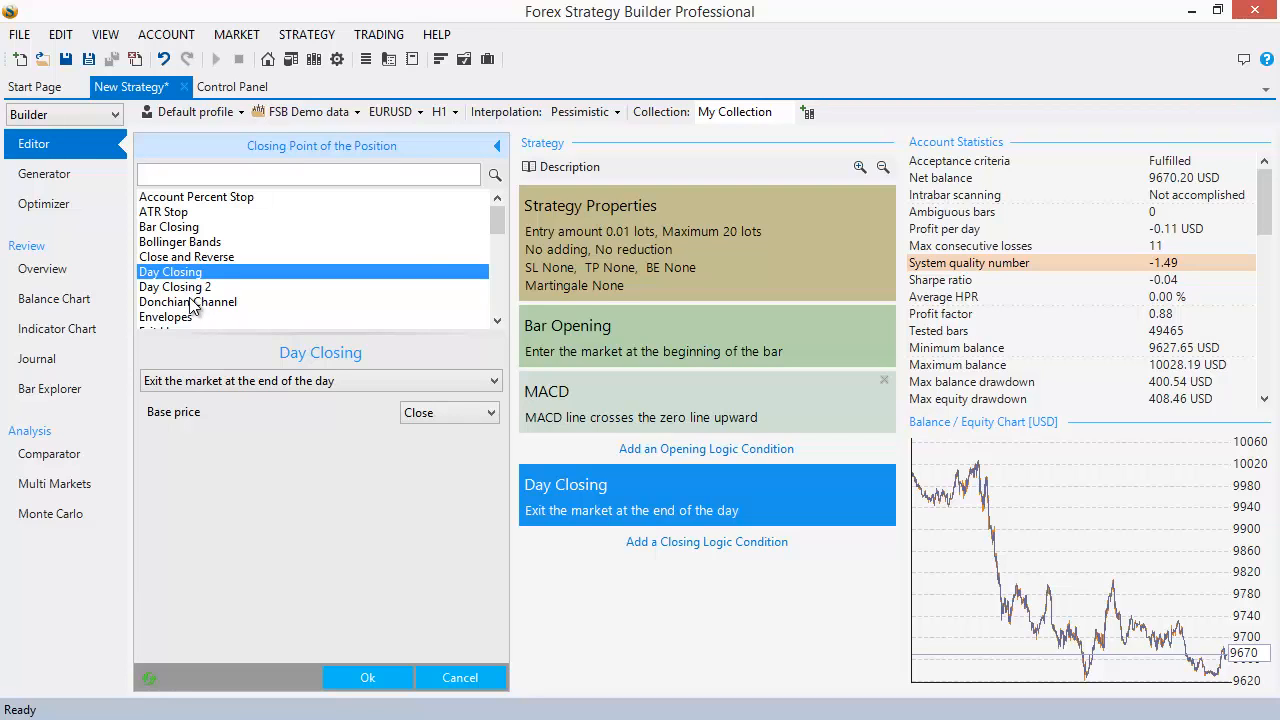
pyautogui.click(196, 288)
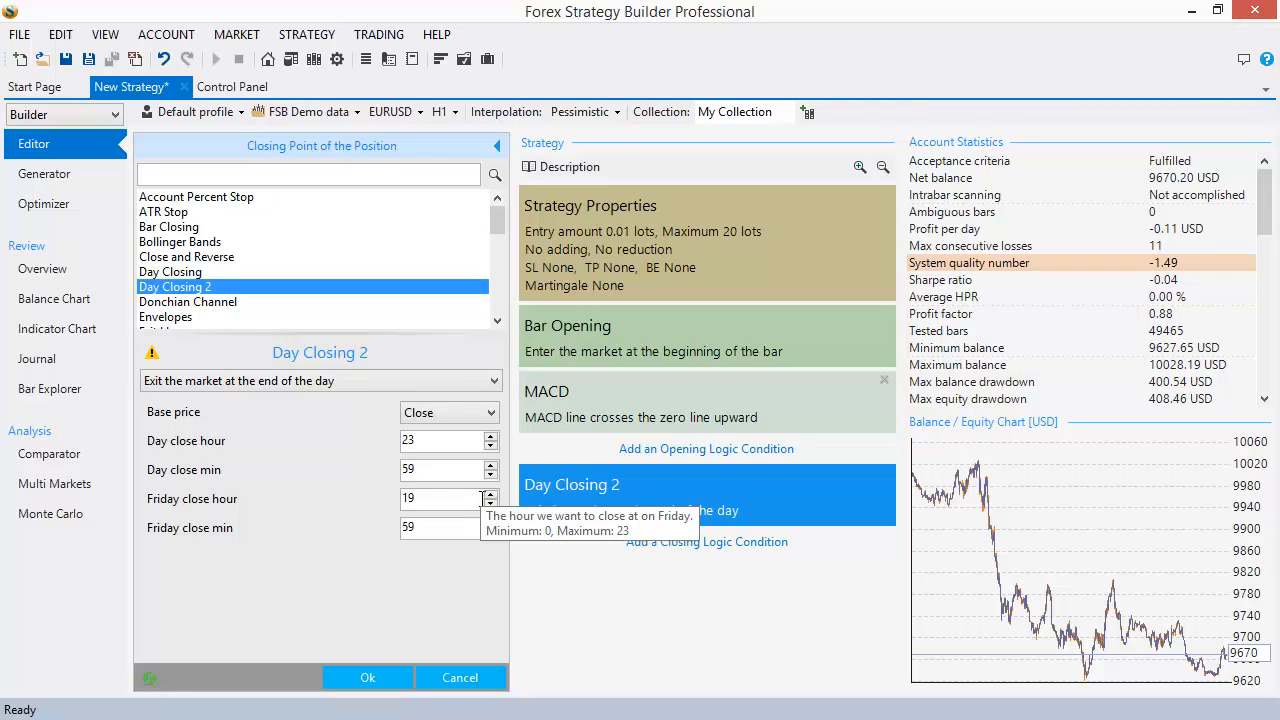
pyautogui.click(497, 146)
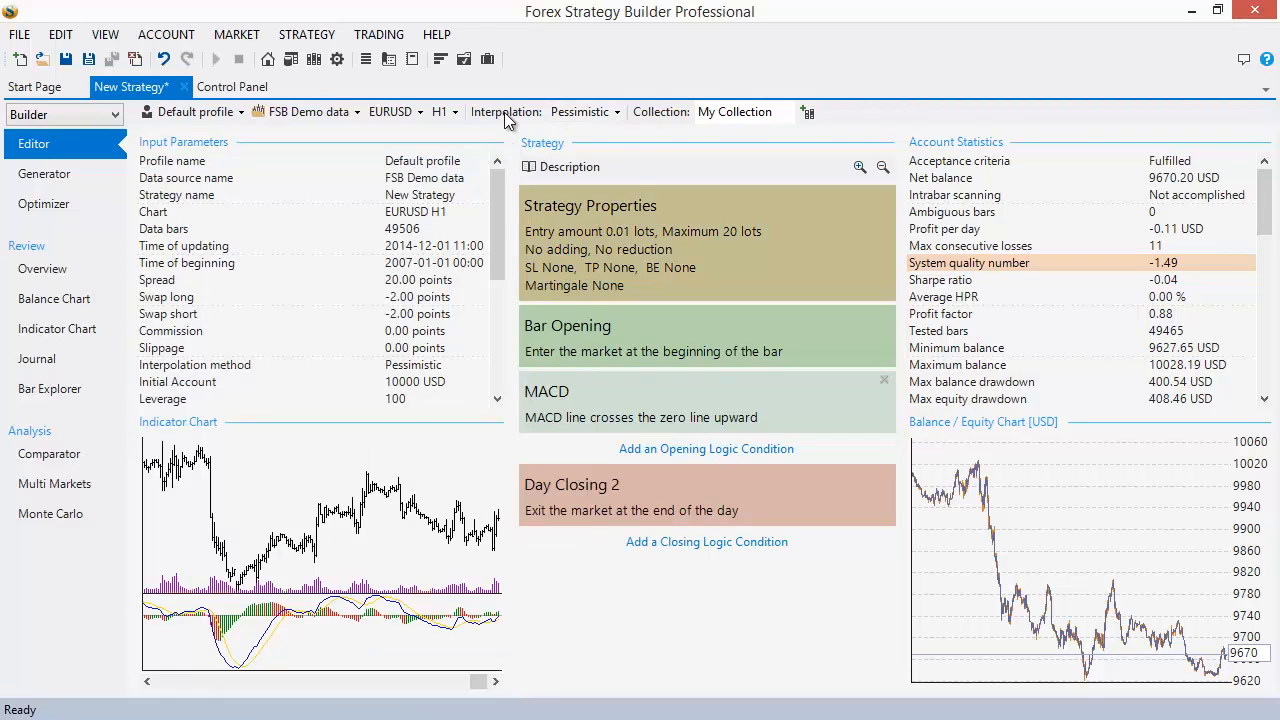
# Show the Word outline, highlight the Week Closing and Week Closing 2 item, and bring back the maximized strategy window
pyautogui.moveTo(592, 20); pyautogui.dragTo(946, 79)
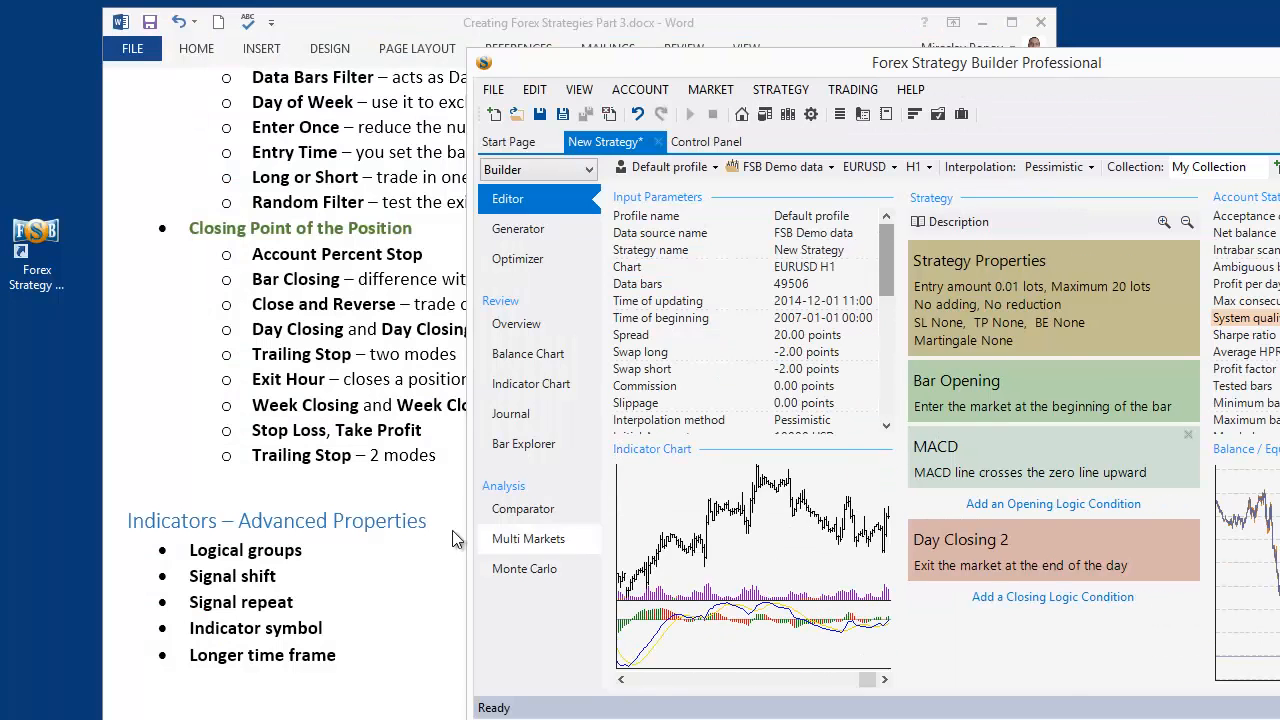
pyautogui.click(334, 462)
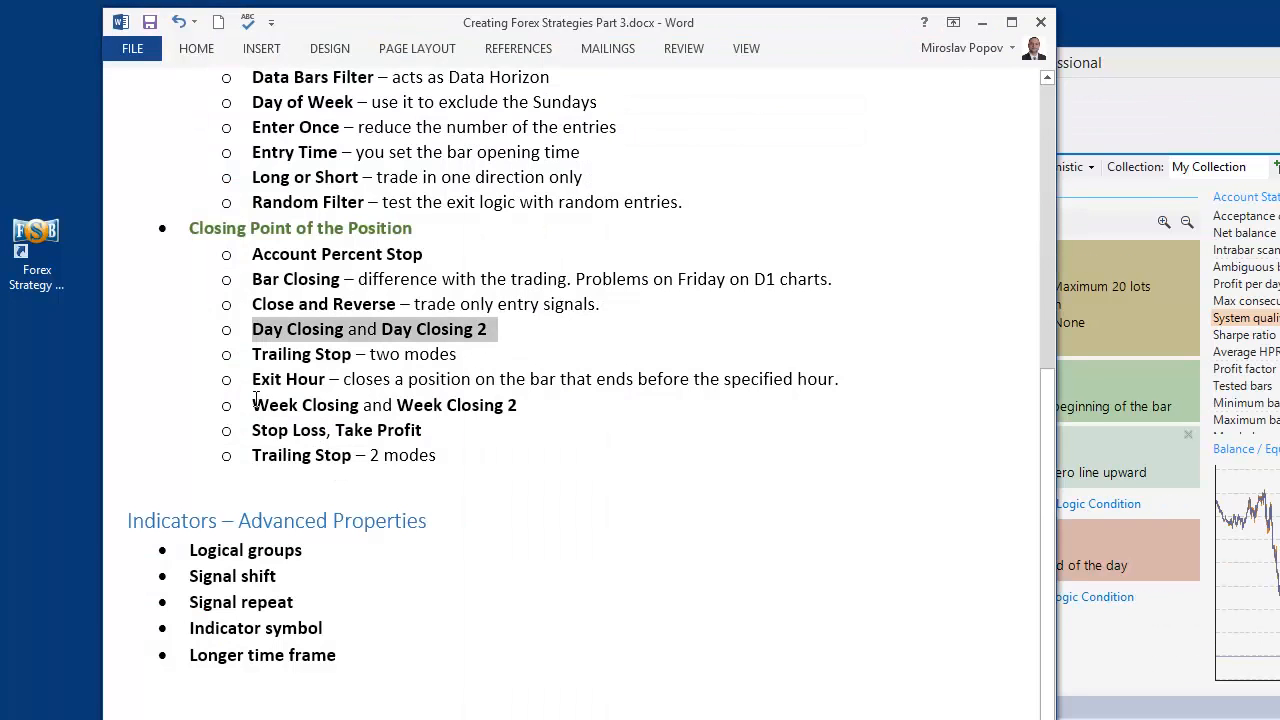
pyautogui.moveTo(253, 404); pyautogui.dragTo(531, 413)
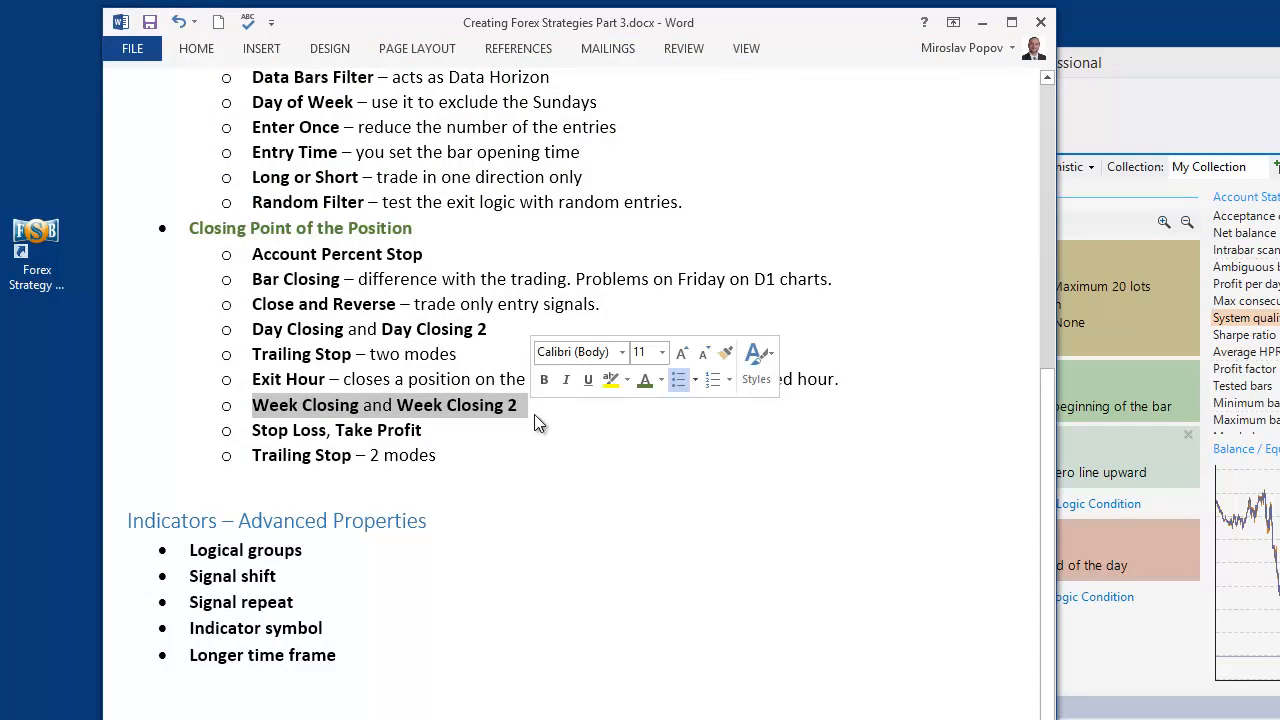
pyautogui.click(1088, 63)
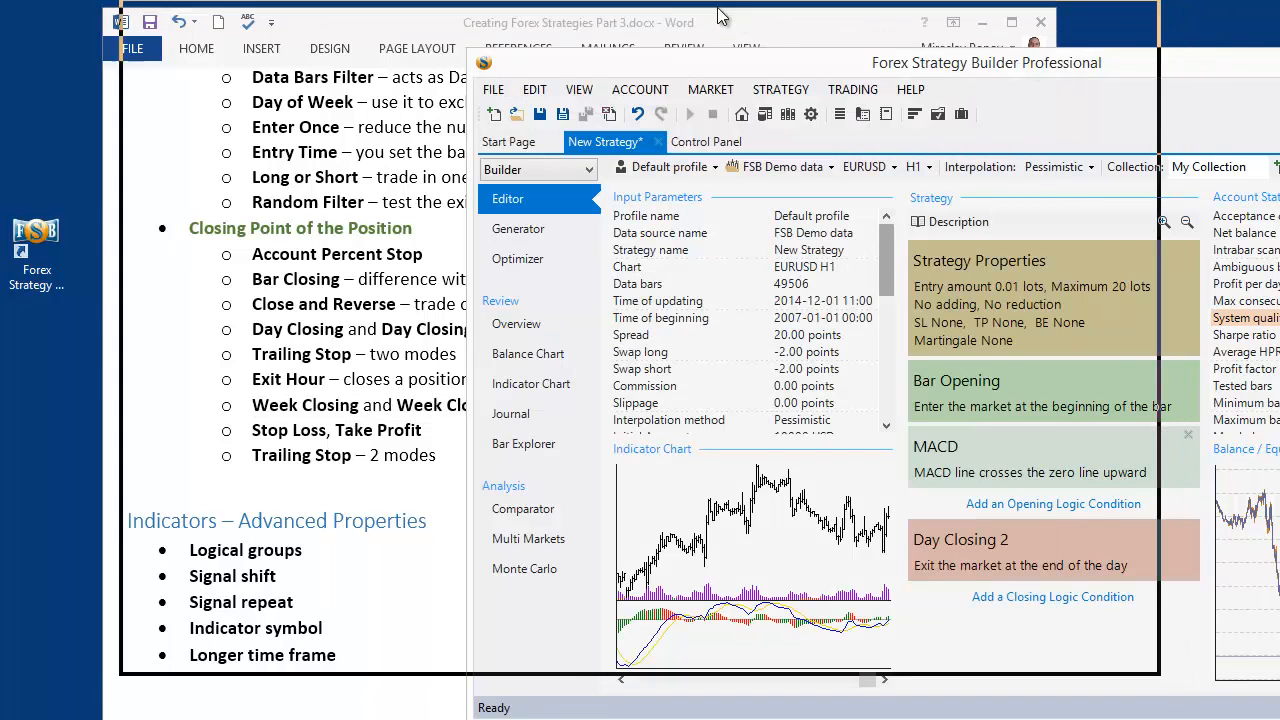
pyautogui.doubleClick(722, 63)
# Add the Accelerator Oscillator with AC rises as an opening logic condition, searching the indicator list for "we" before closing the settings
pyautogui.click(706, 449)
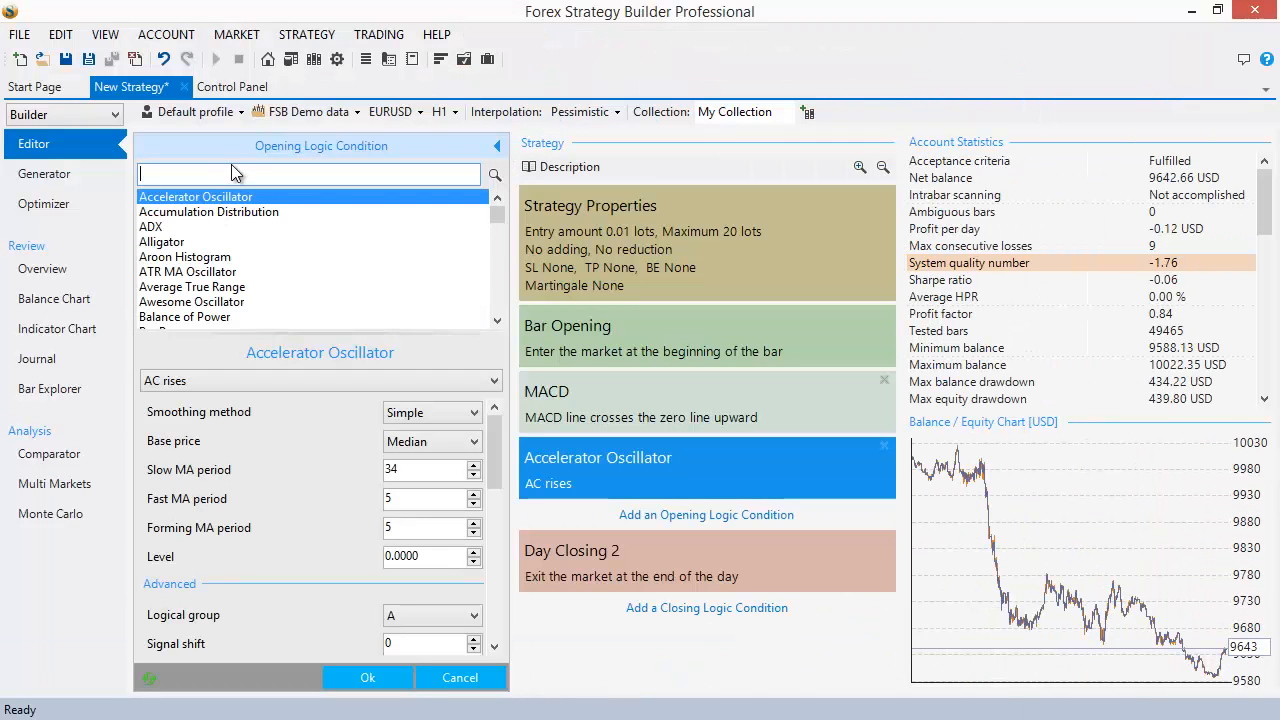
pyautogui.write('we')
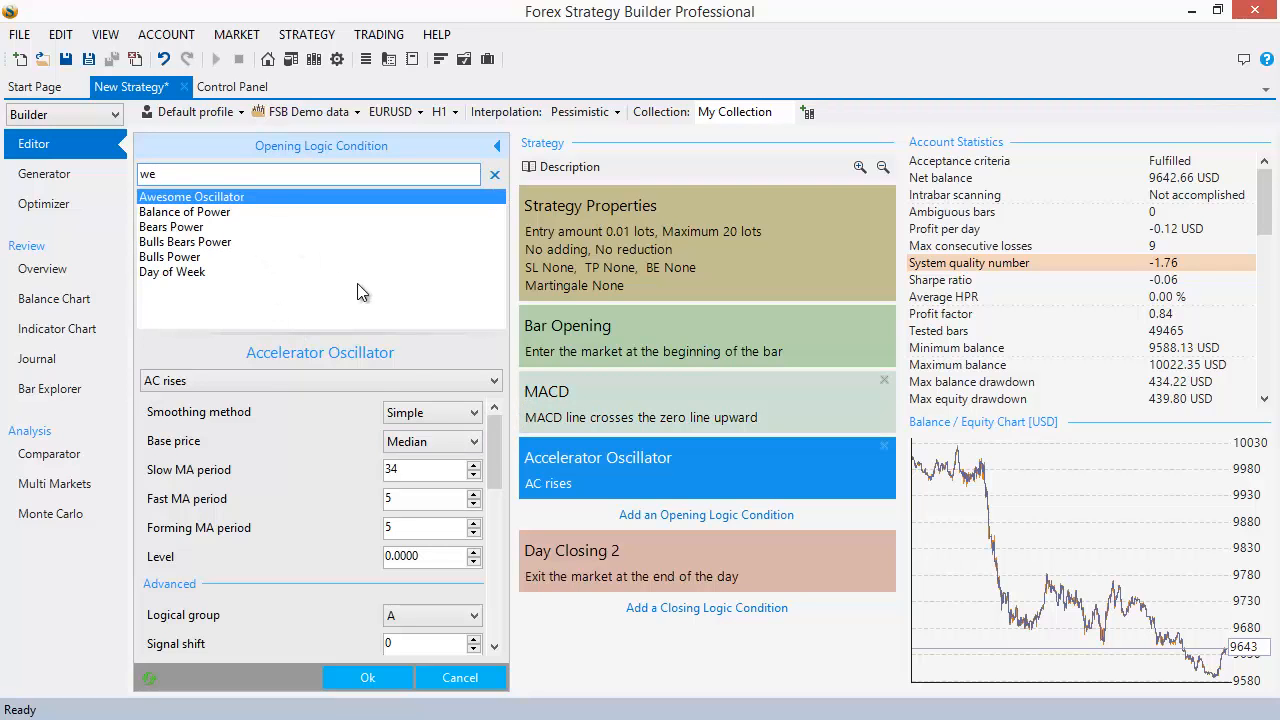
pyautogui.click(498, 148)
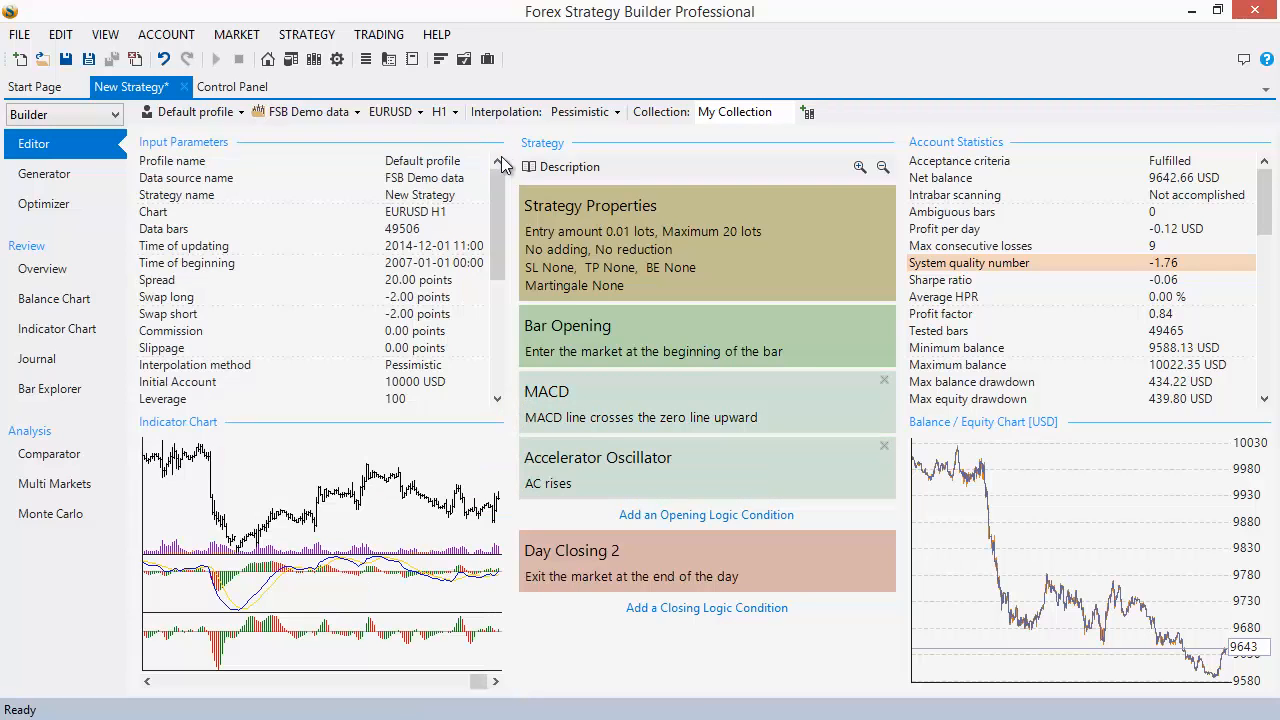
# Search the closing point indicators for "we" and compare Week Closing 2 with Week Closing, ending on Week Closing 2
pyautogui.click(625, 562)
pyautogui.write('we')
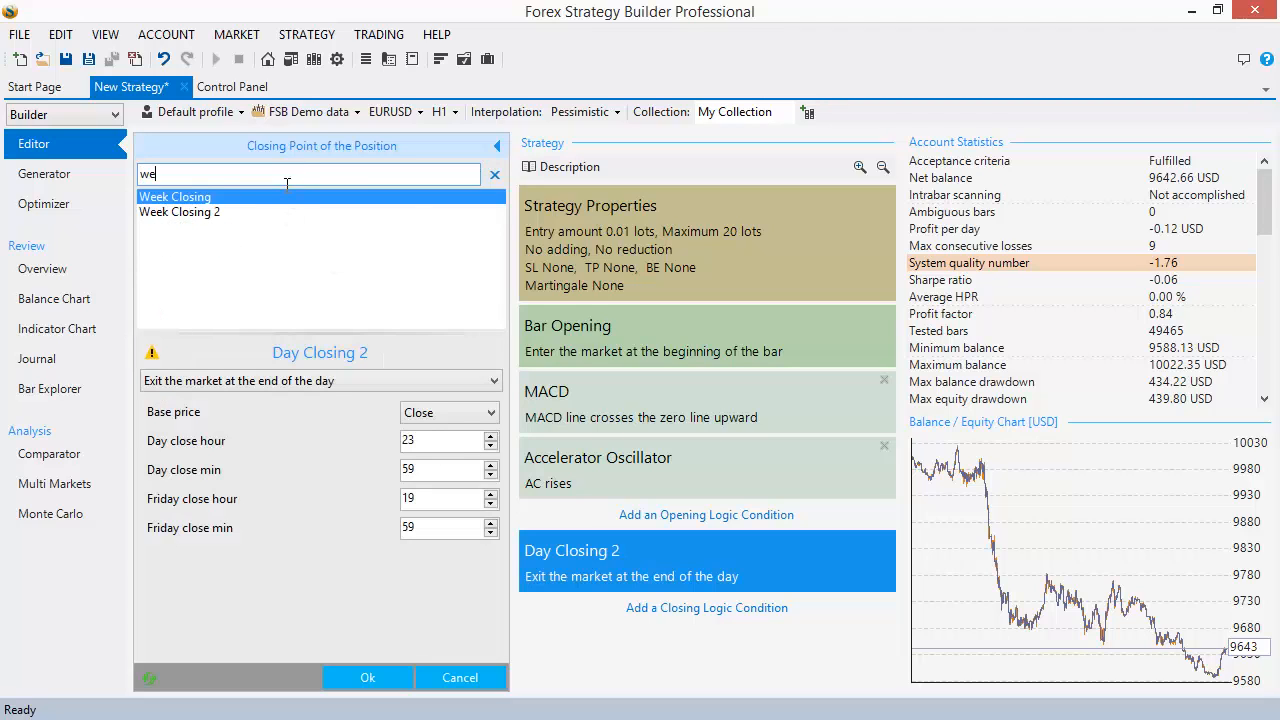
pyautogui.click(178, 211)
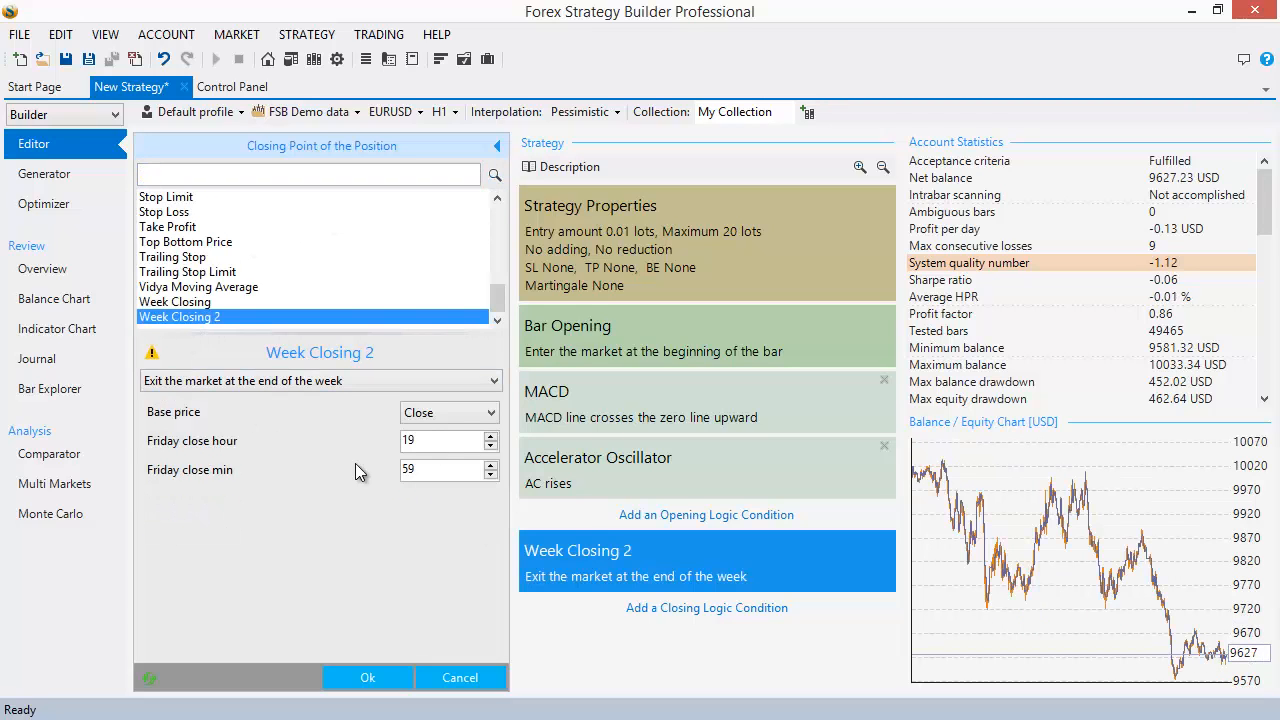
pyautogui.click(240, 302)
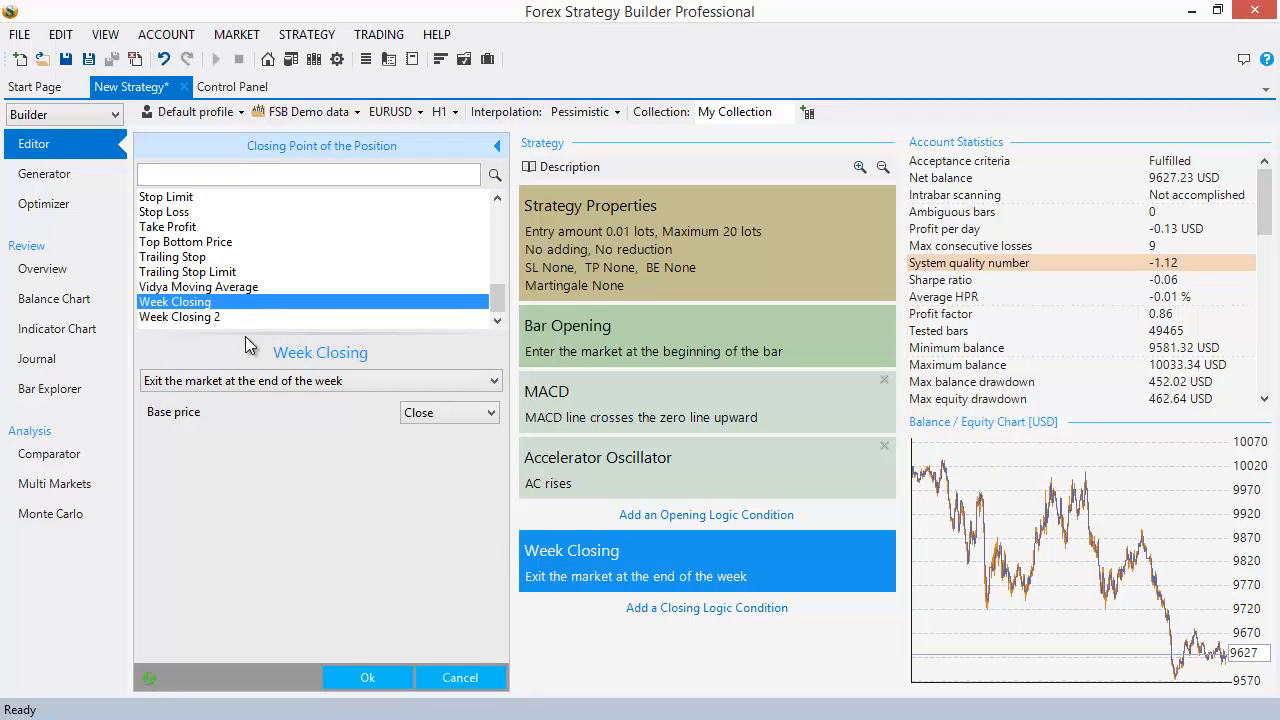
pyautogui.click(195, 320)
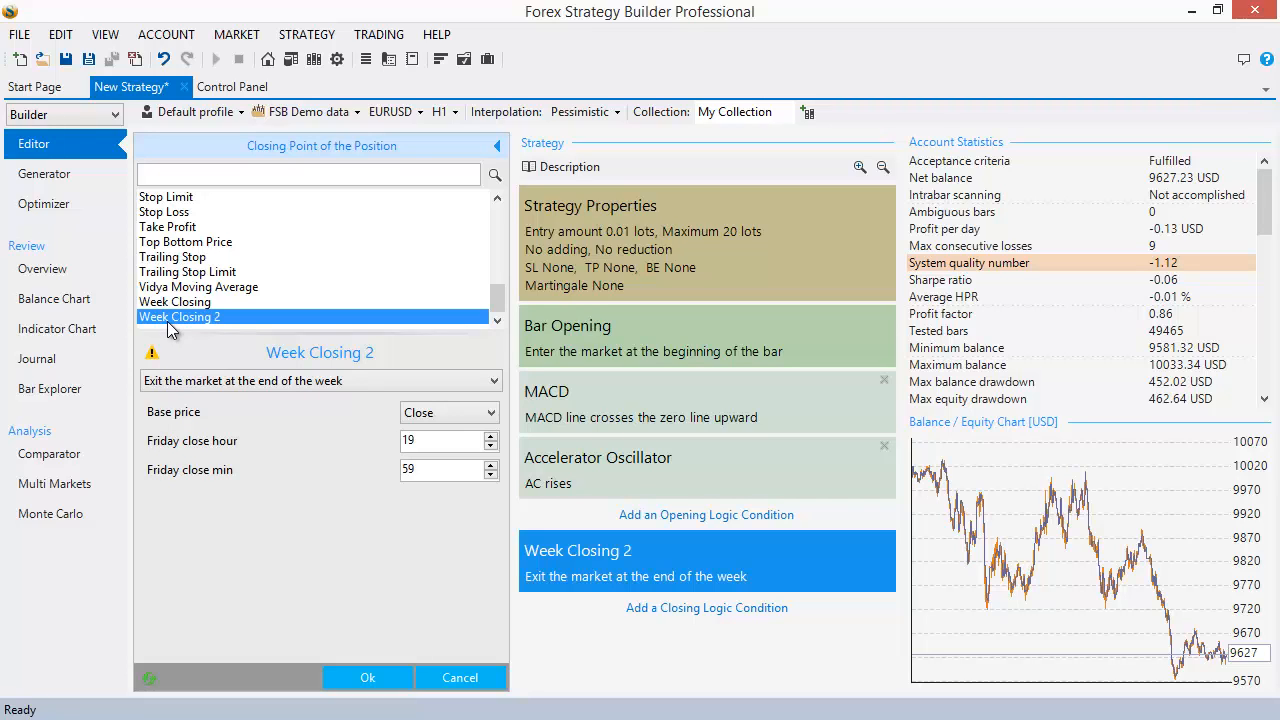
# Switch to the Word outline, highlight the Trailing Stop item, and return to Forex Strategy Builder Professional
pyautogui.click(1190, 14)
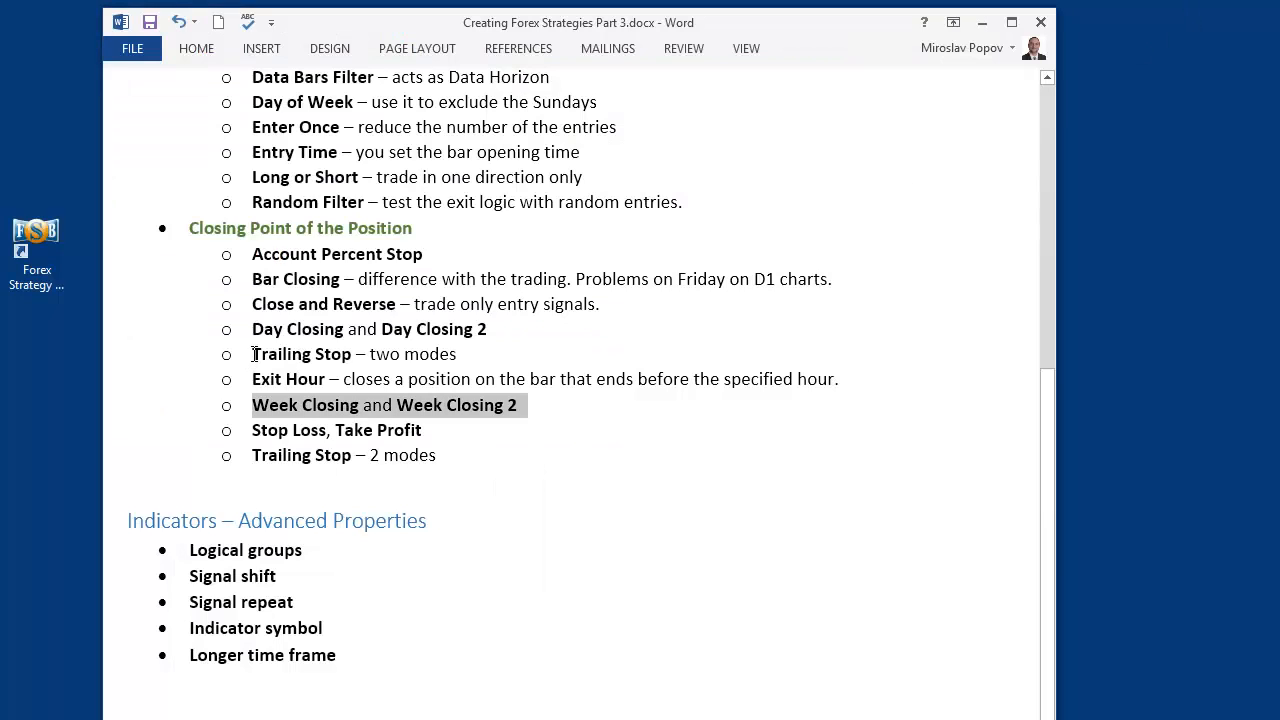
pyautogui.moveTo(256, 354); pyautogui.dragTo(352, 355)
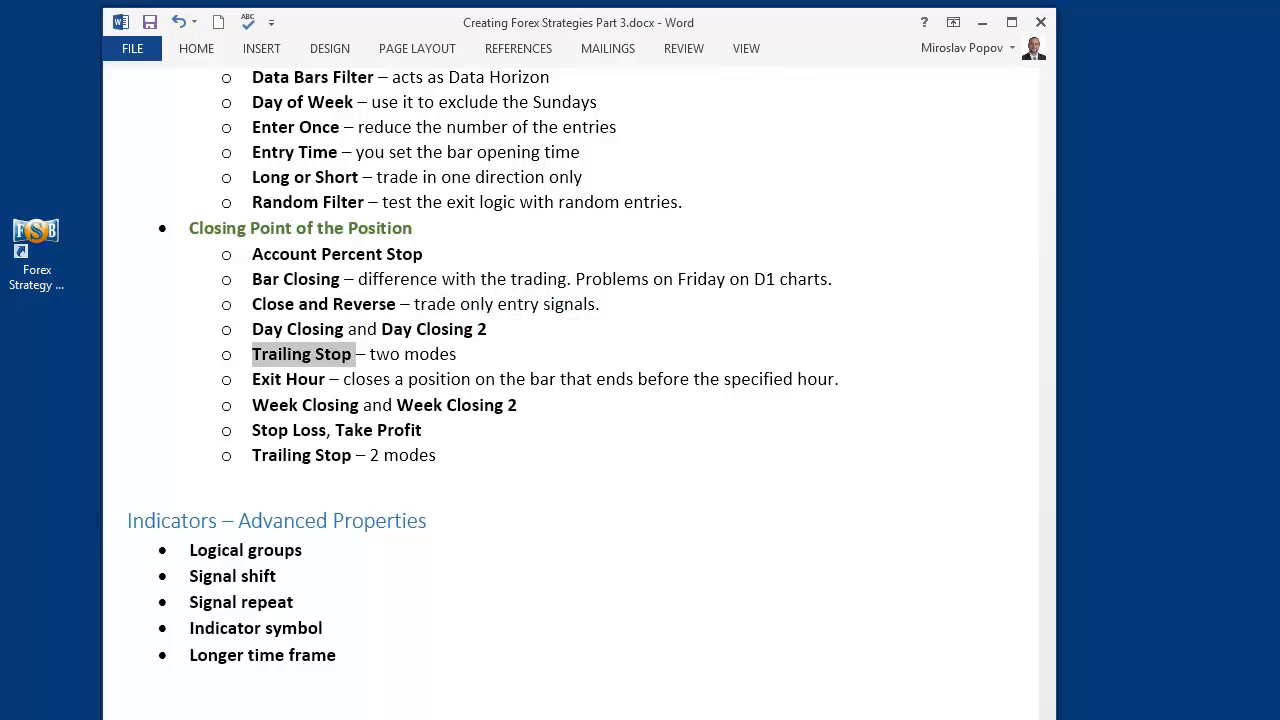
pyautogui.hotkey('alt', 'Tab')
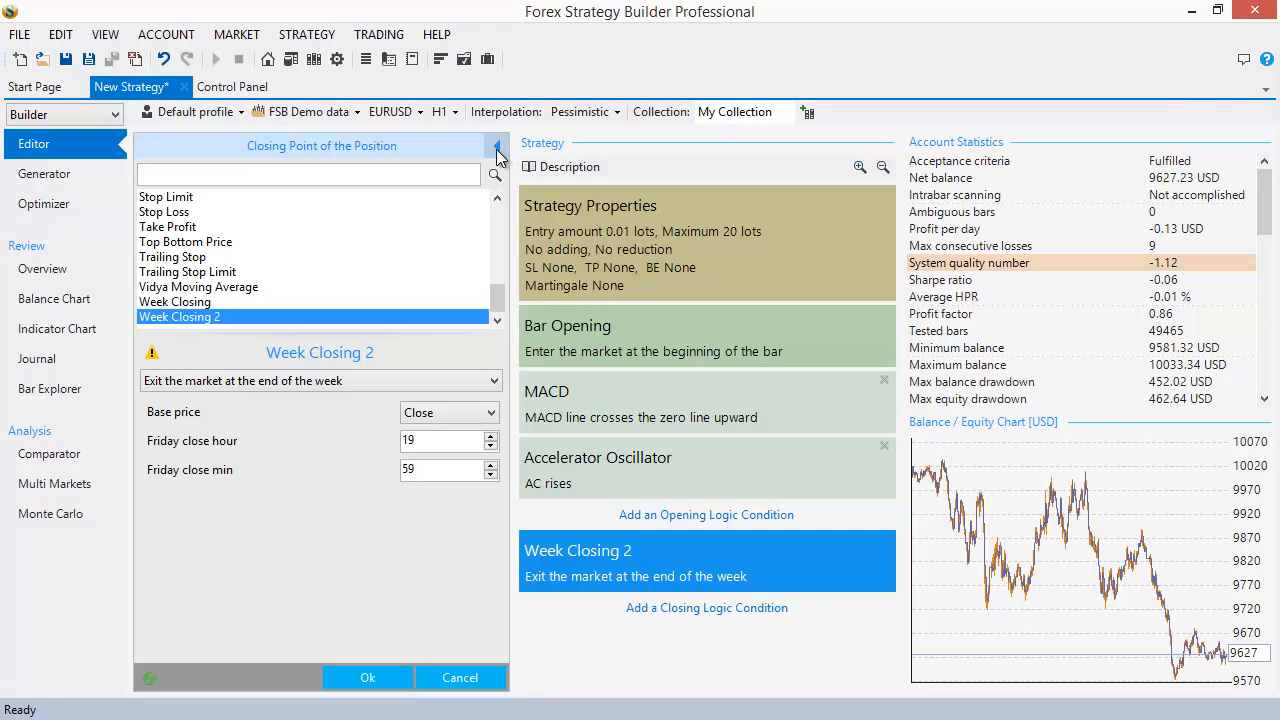
# Search the closing point indicators for "tr" and select Trailing Stop as the closing point
pyautogui.click(355, 176)
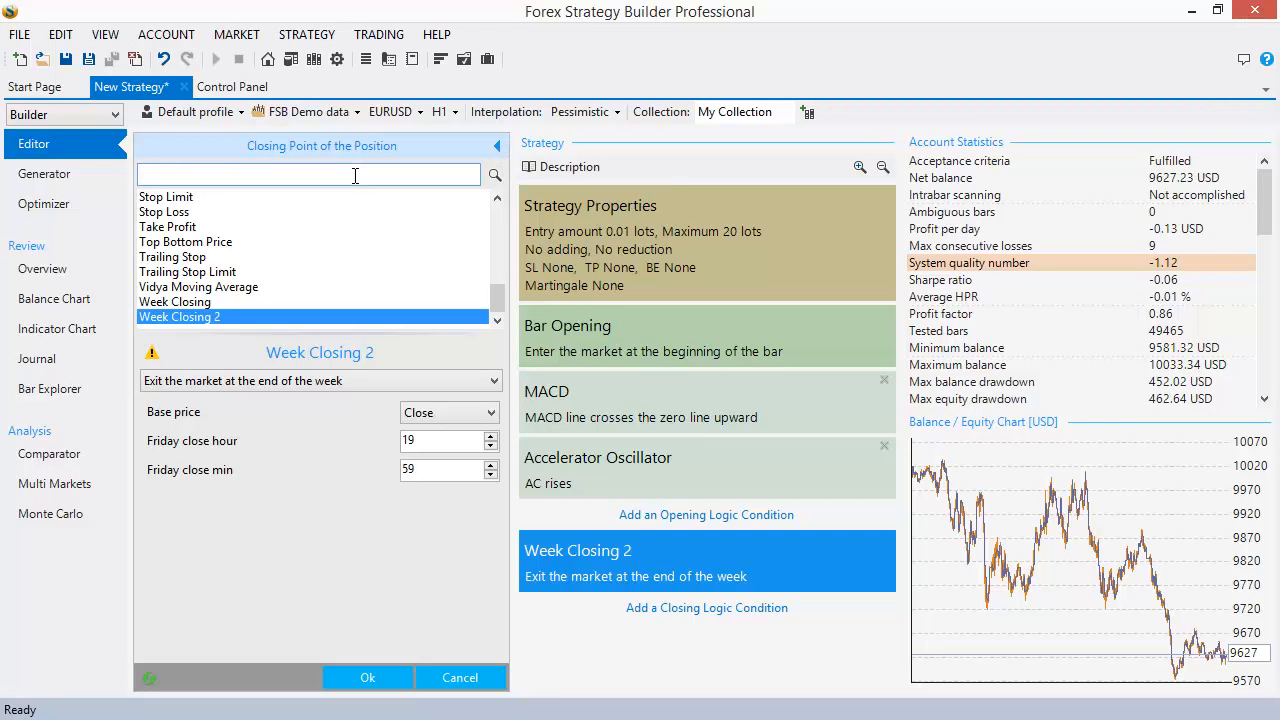
pyautogui.write('tr')
pyautogui.click(247, 196)
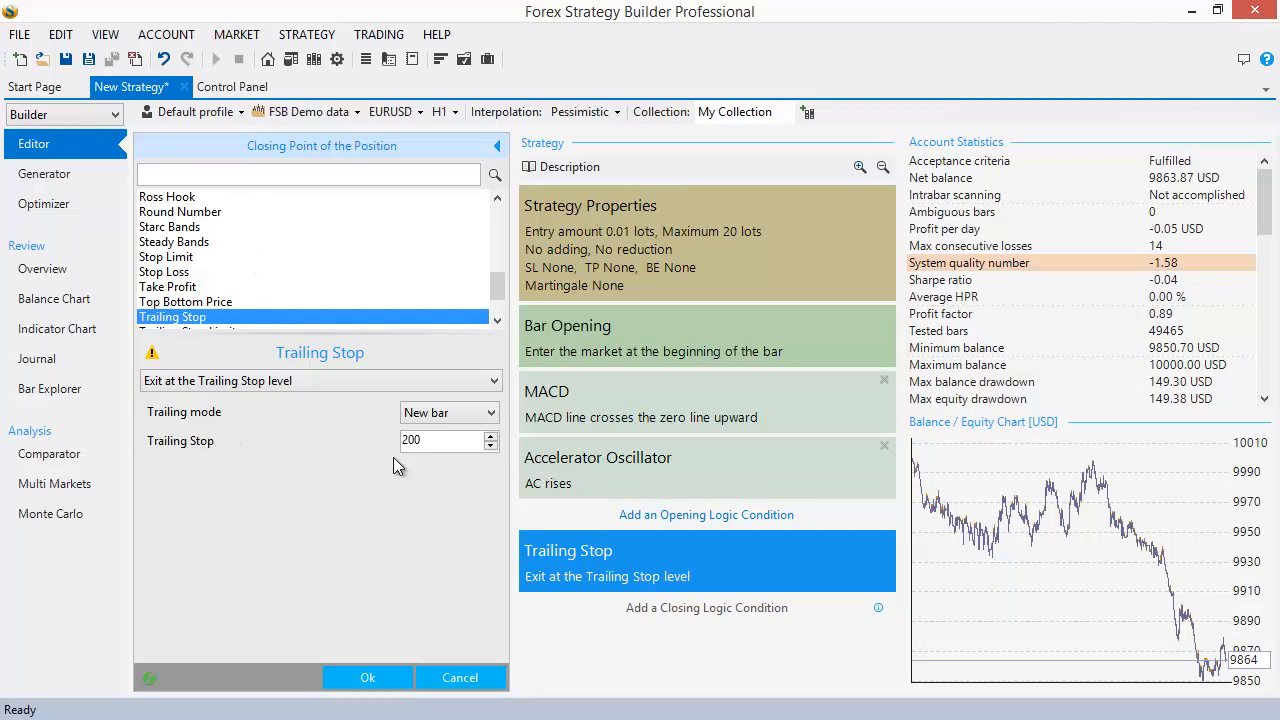
# Examine the distance value in the Trailing Stop indicator's parameters, highlighting its digits
pyautogui.moveTo(438, 443); pyautogui.dragTo(391, 443)
pyautogui.click(431, 447)
pyautogui.click(439, 445)
pyautogui.moveTo(416, 442); pyautogui.dragTo(400, 443)
pyautogui.click(422, 445)
pyautogui.moveTo(432, 443); pyautogui.dragTo(398, 443)
pyautogui.click(433, 443)
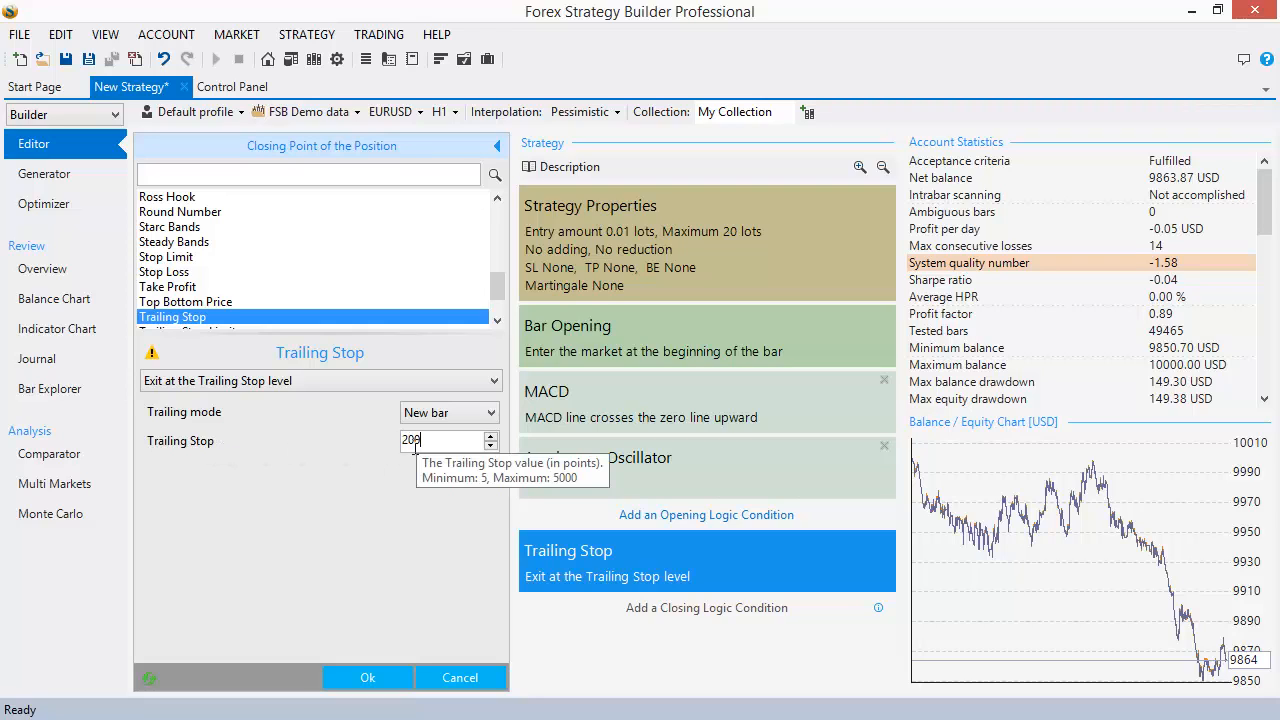
pyautogui.moveTo(414, 446); pyautogui.dragTo(399, 445)
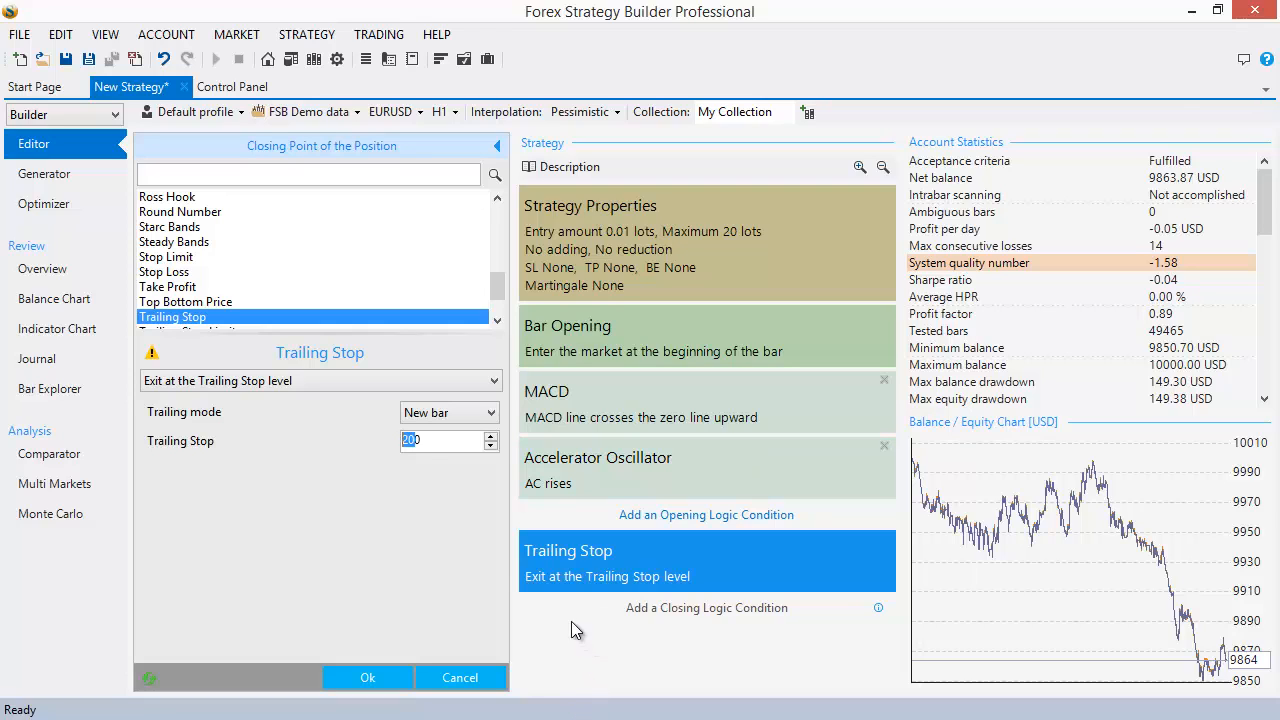
# Check the Trailing Stop distance value and set the trailing mode to New tick (trader)
pyautogui.click(432, 442)
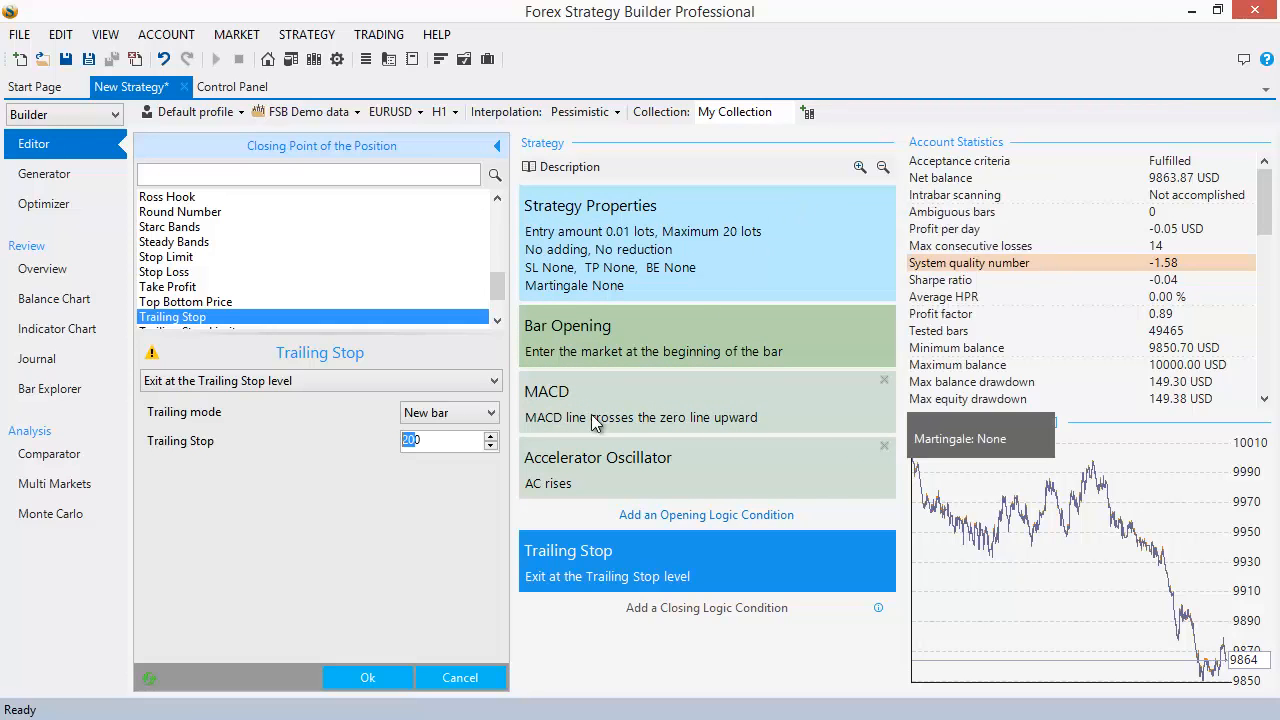
pyautogui.click(456, 441)
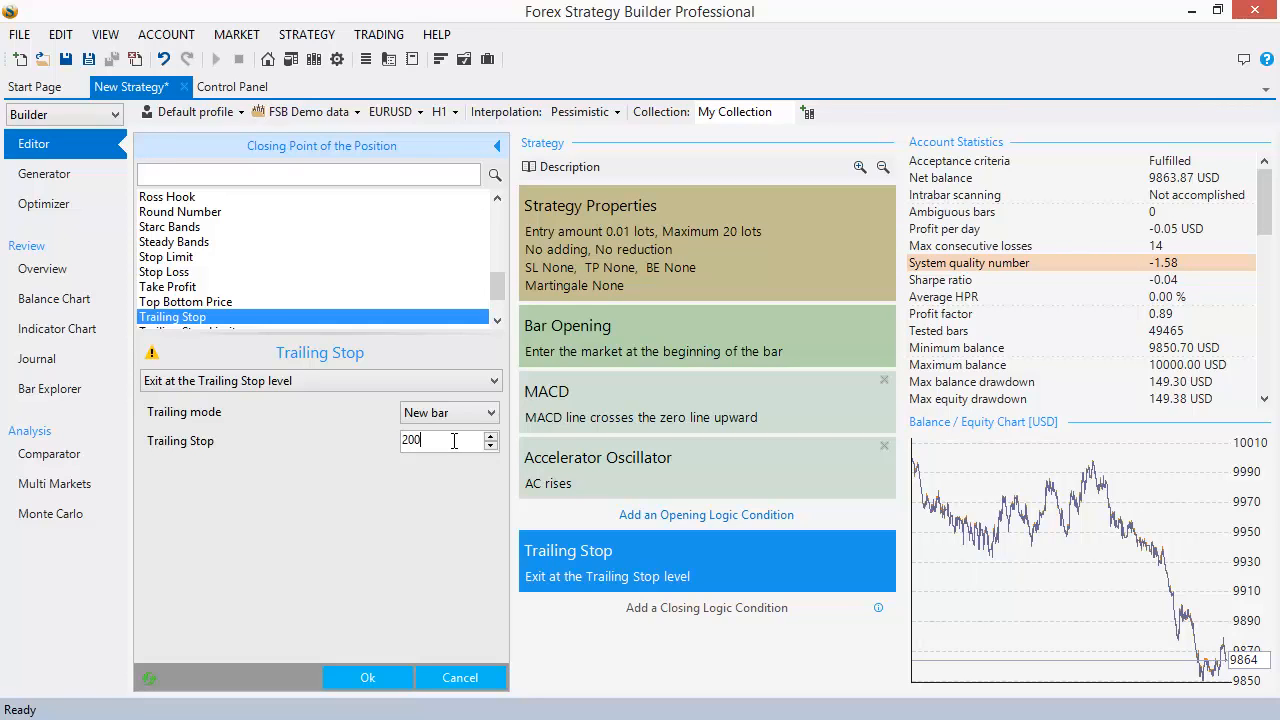
pyautogui.click(431, 442)
pyautogui.click(485, 416)
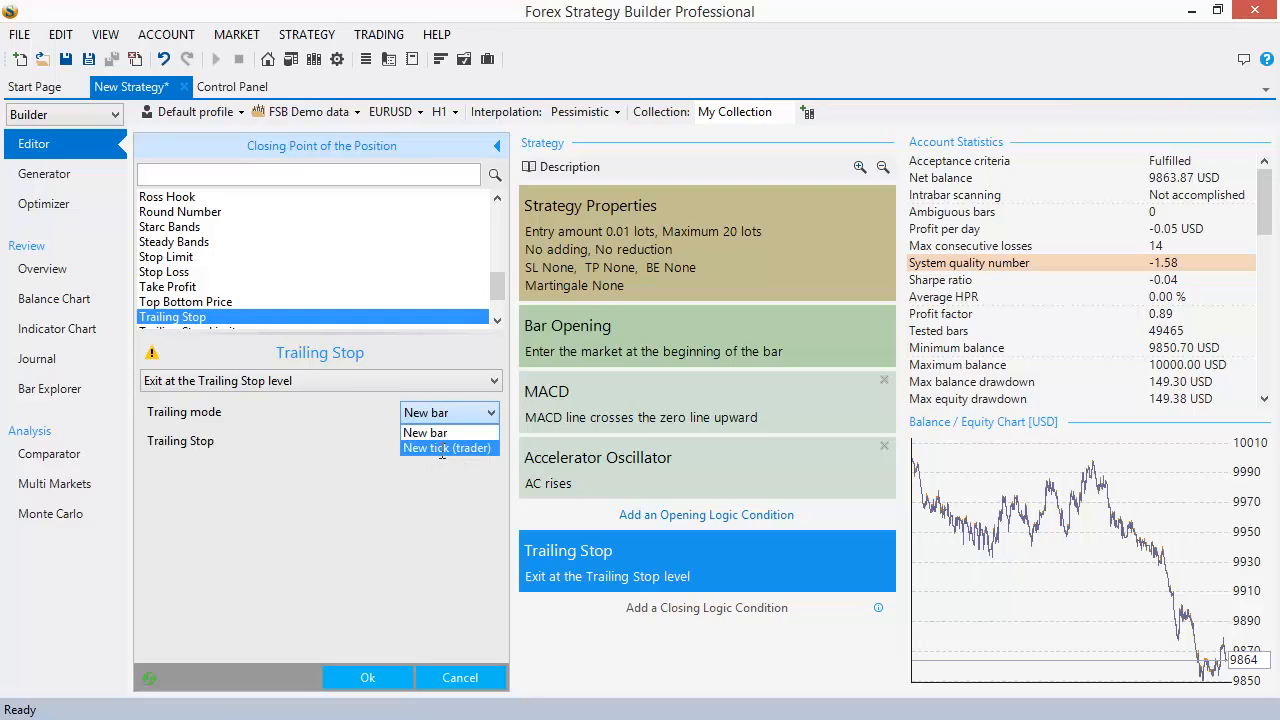
pyautogui.click(440, 450)
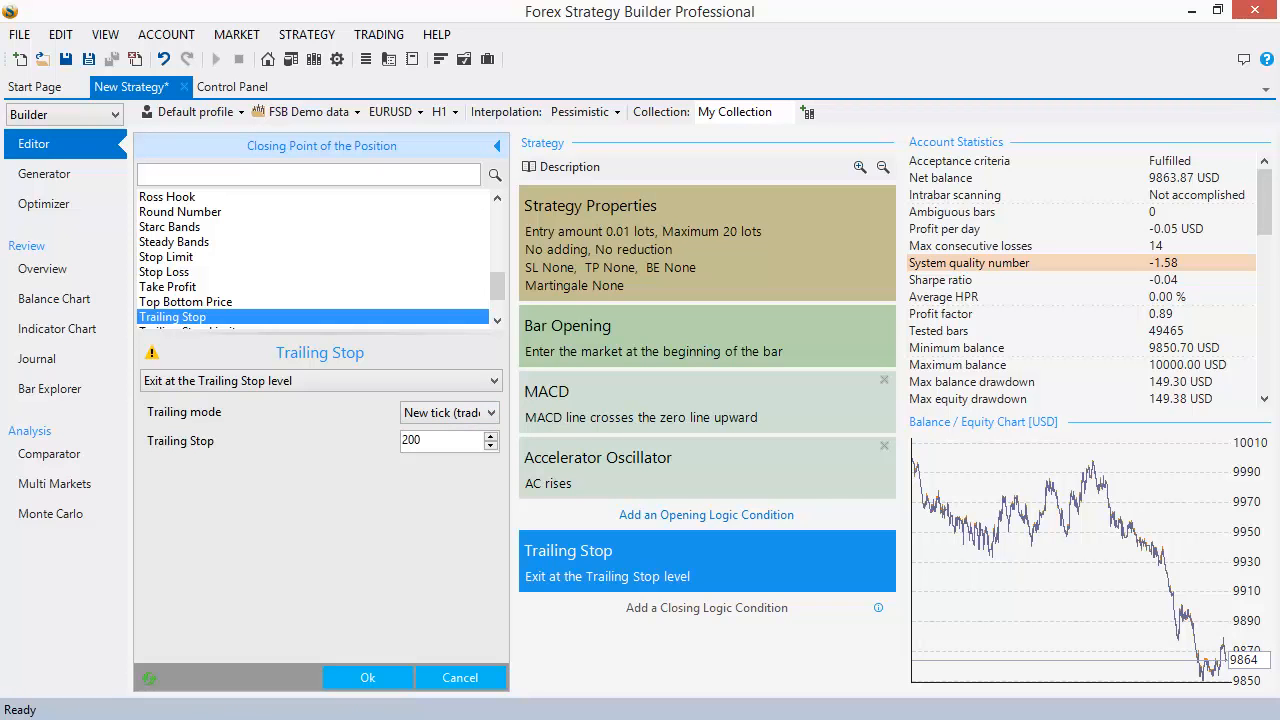
# Switch briefly to the MetaTrader EURUSD chart and back, and browse the remaining closing point indicators through Week Closing 2
pyautogui.hotkey('alt', 'Tab')
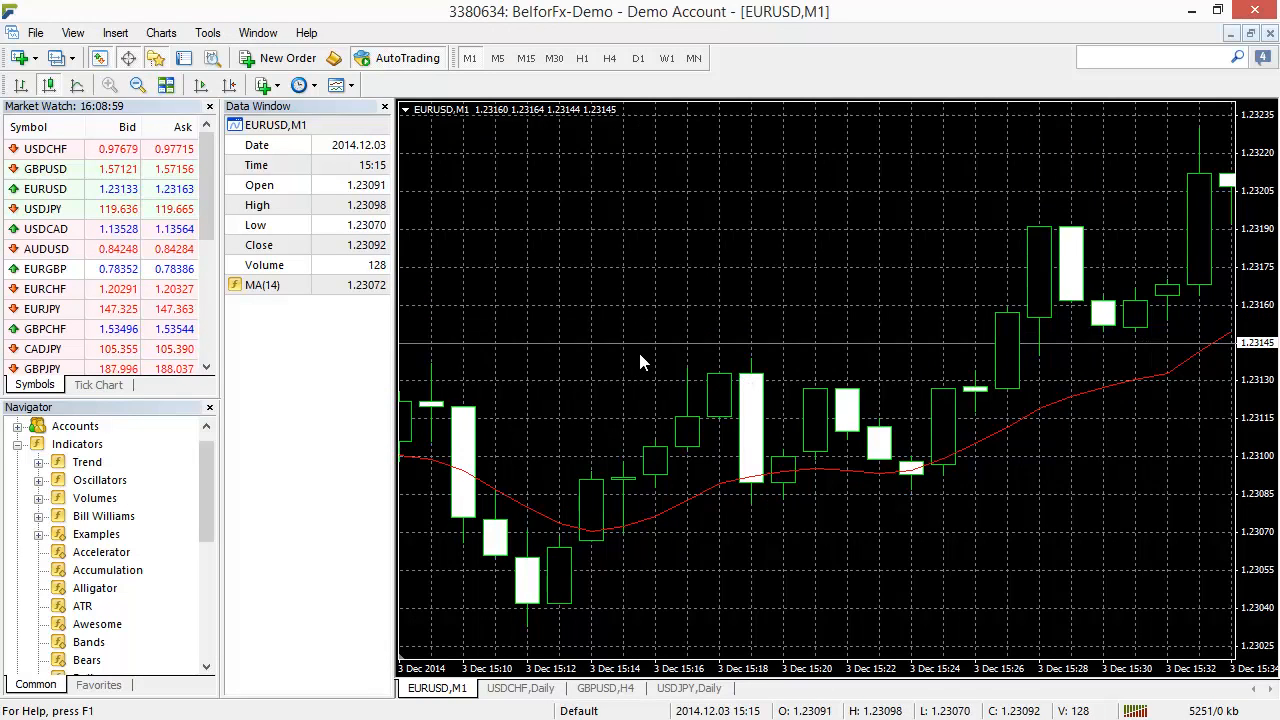
pyautogui.click(1192, 10)
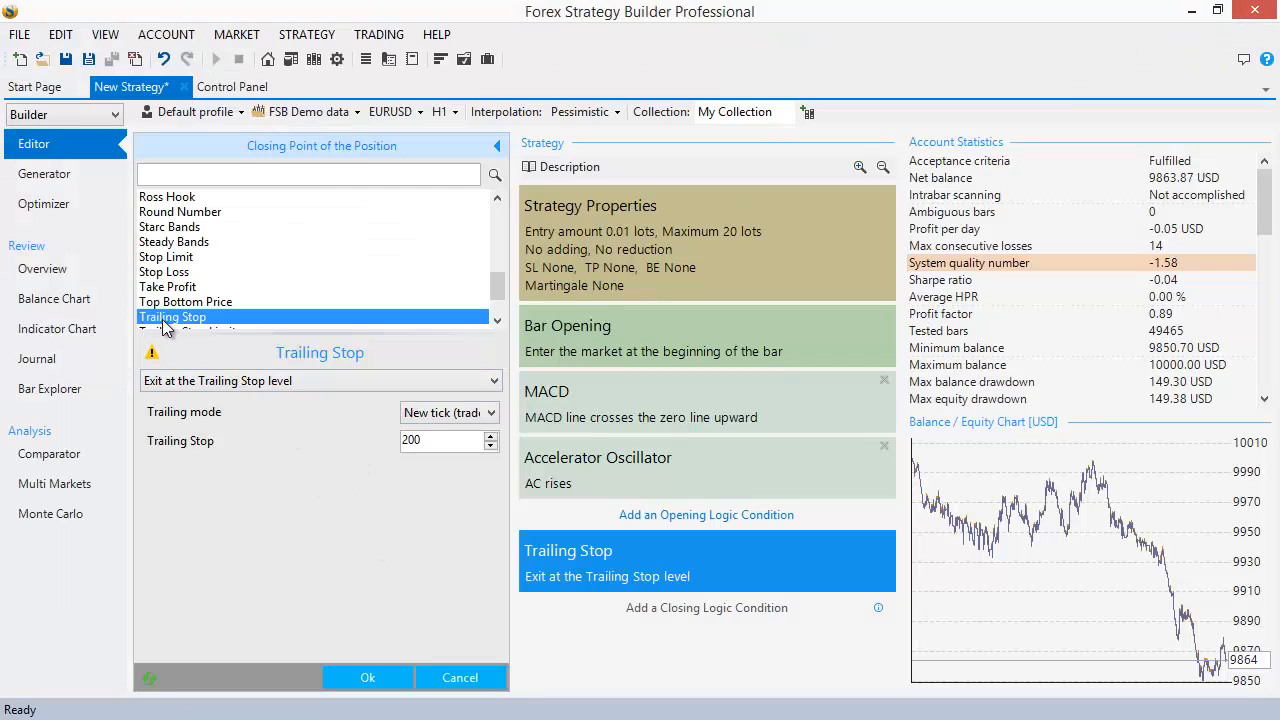
pyautogui.click(497, 321)
pyautogui.click(497, 321)
pyautogui.click(497, 321)
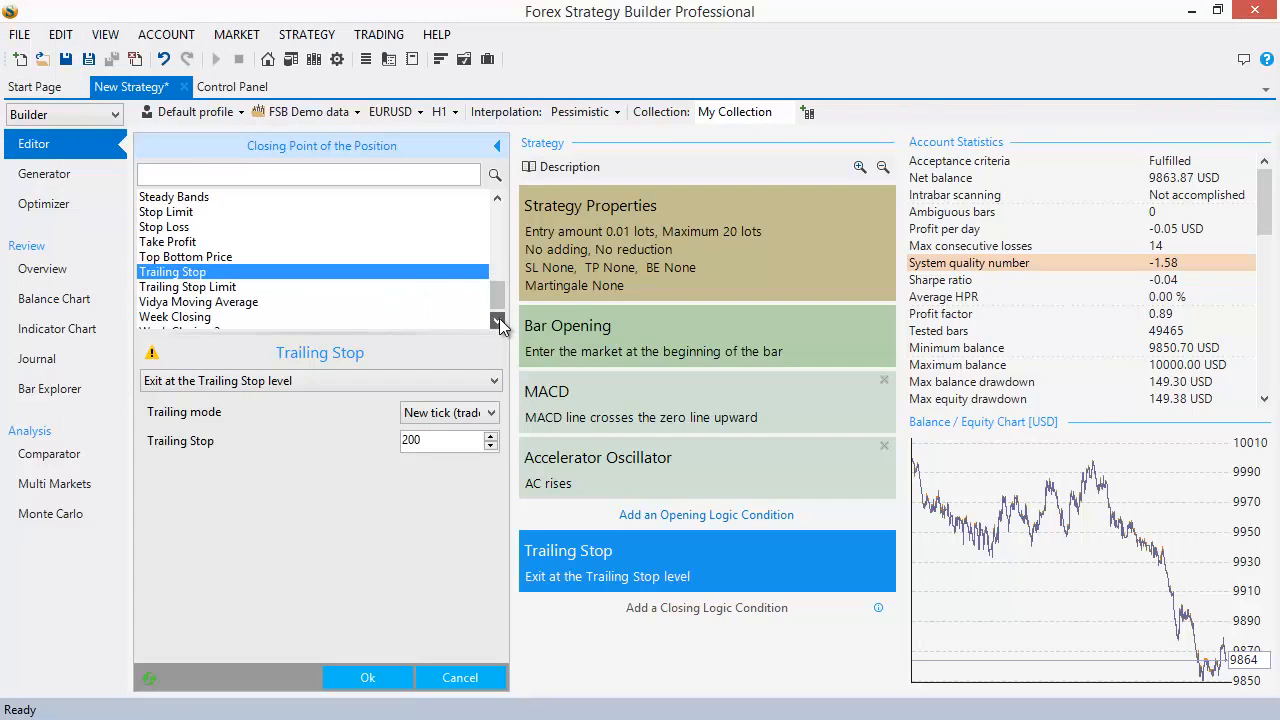
pyautogui.click(497, 321)
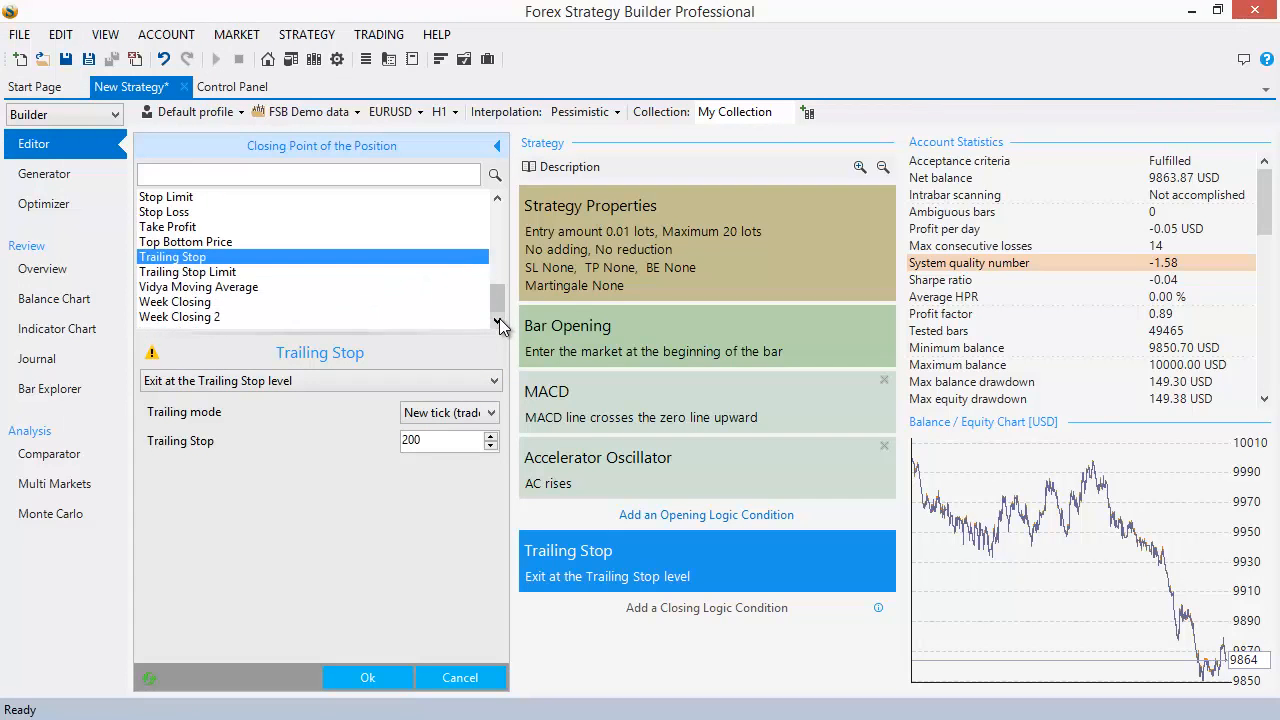
# Switch to the Word outline, highlight the Exit Hour item, and return to Forex Strategy Builder Professional
pyautogui.click(1193, 12)
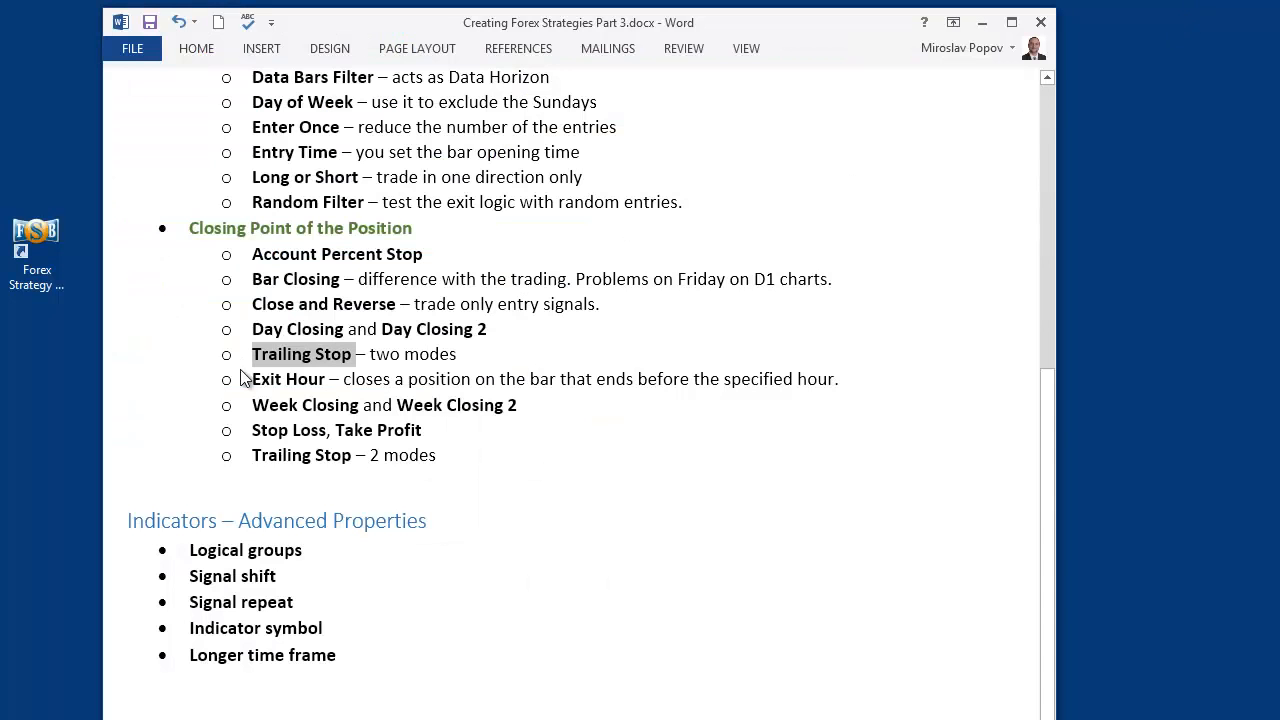
pyautogui.moveTo(253, 380); pyautogui.dragTo(343, 380)
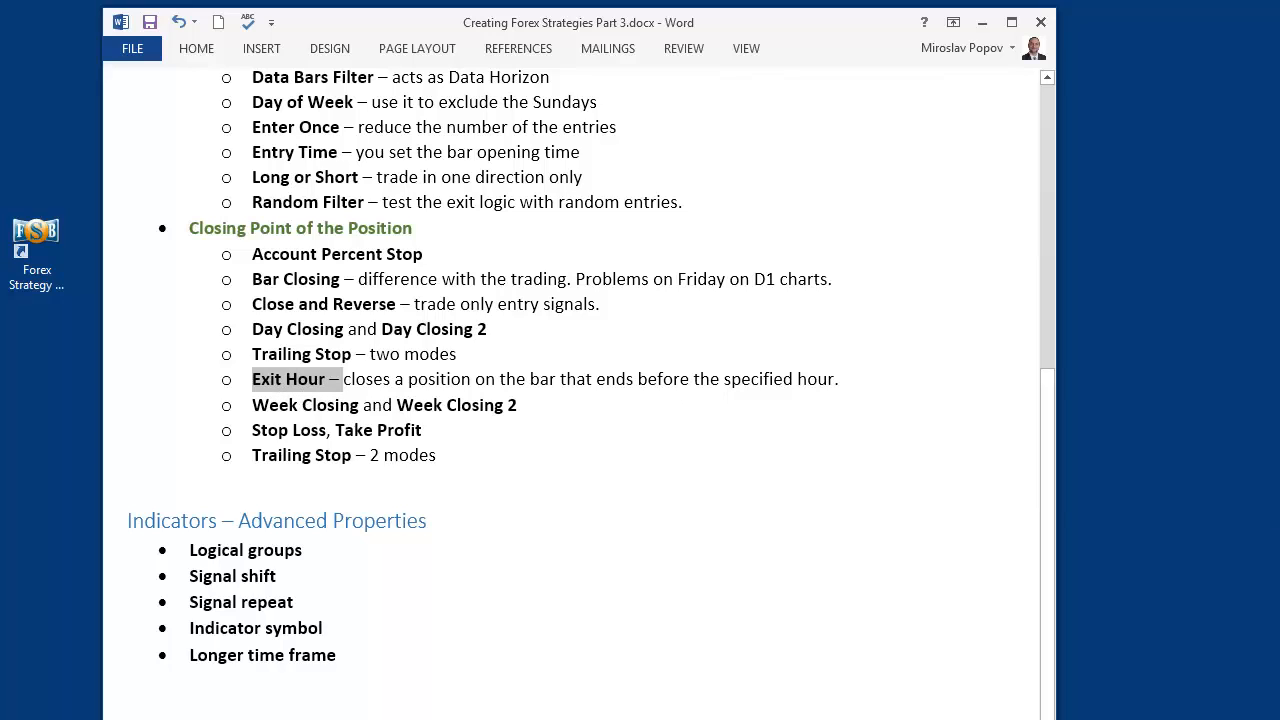
pyautogui.hotkey('alt', 'Tab')
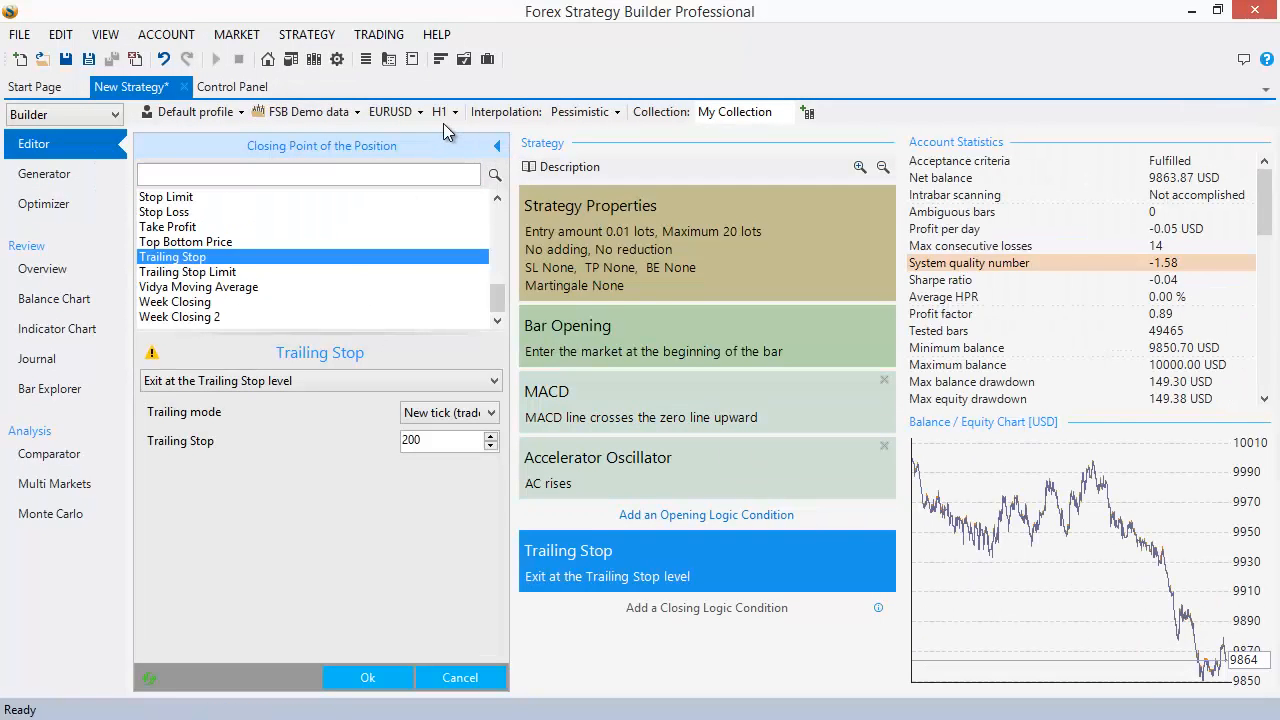
# Search the closing point indicators for "ex" and select Exit Hour as the closing point
pyautogui.click(187, 175)
pyautogui.write('ex')
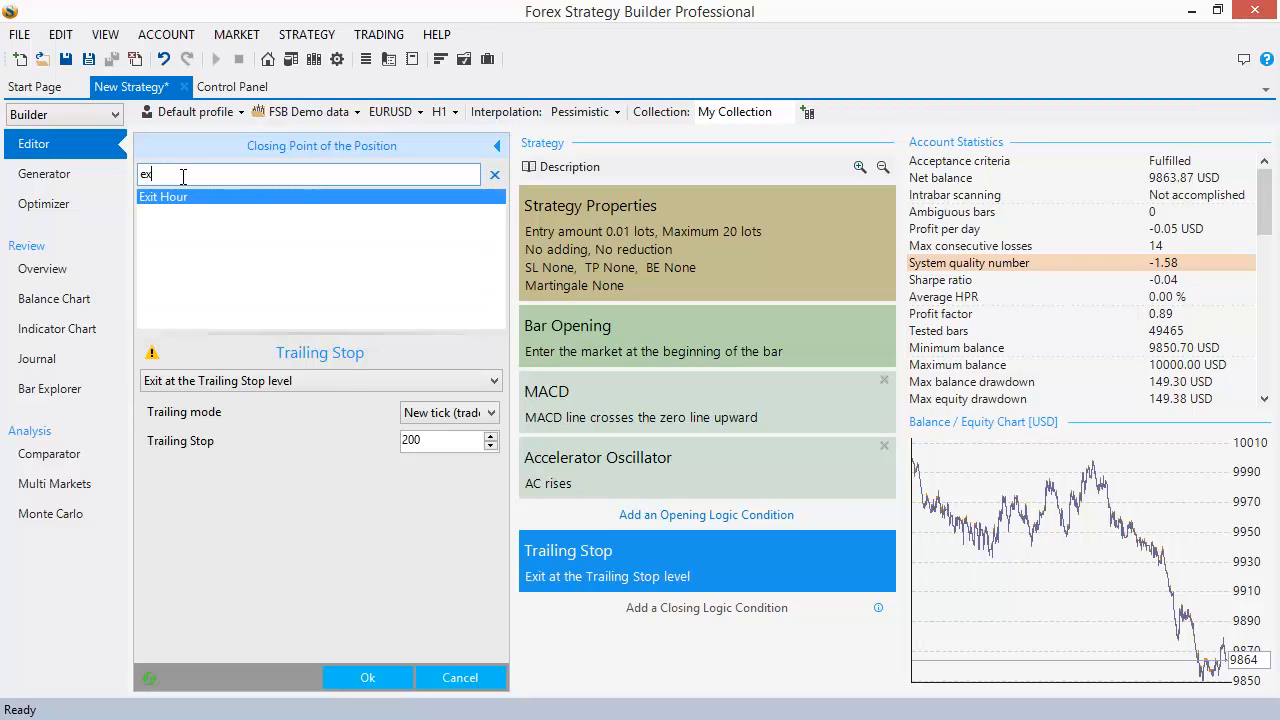
pyautogui.click(175, 199)
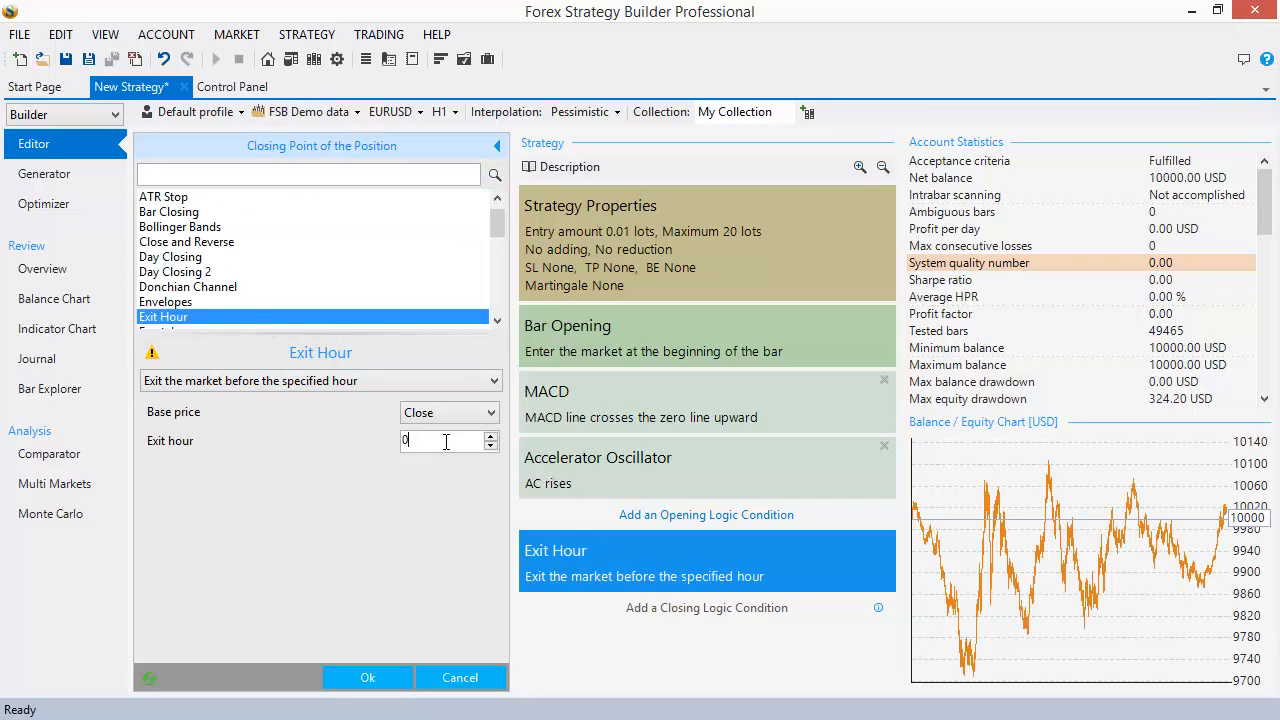
# Set the Exit Hour indicator's exit hour to 22 and apply it to the strategy
pyautogui.click(491, 437)
pyautogui.click(491, 437)
pyautogui.click(491, 437)
pyautogui.click(491, 437)
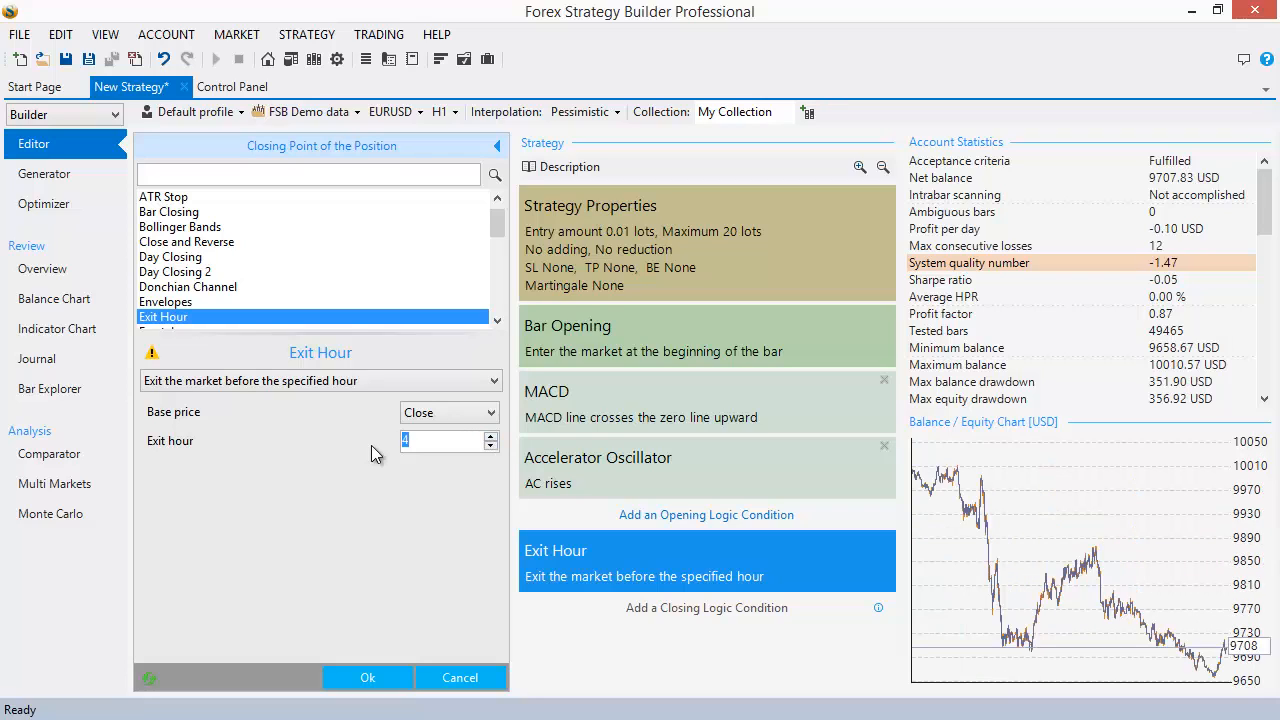
pyautogui.write('22')
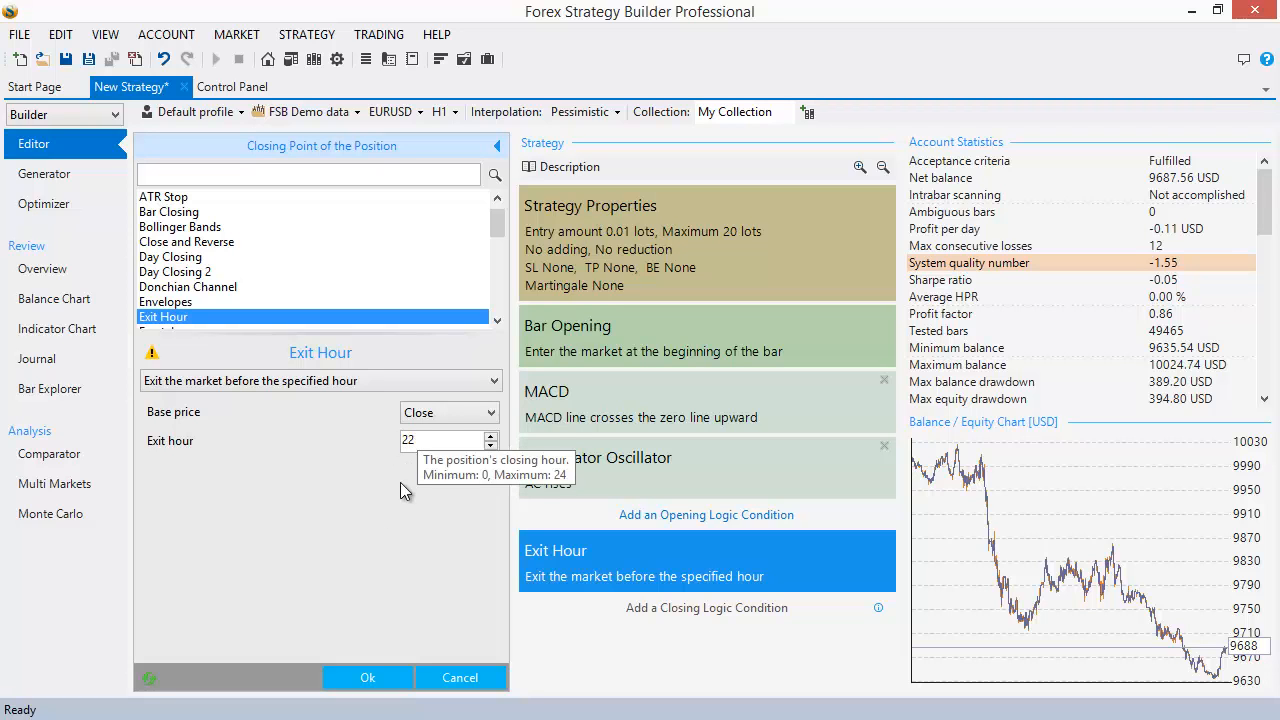
pyautogui.click(367, 677)
# Examine on the full indicator chart where the Exit Hour rule closes positions, and return to the strategy editor
pyautogui.doubleClick(356, 608)
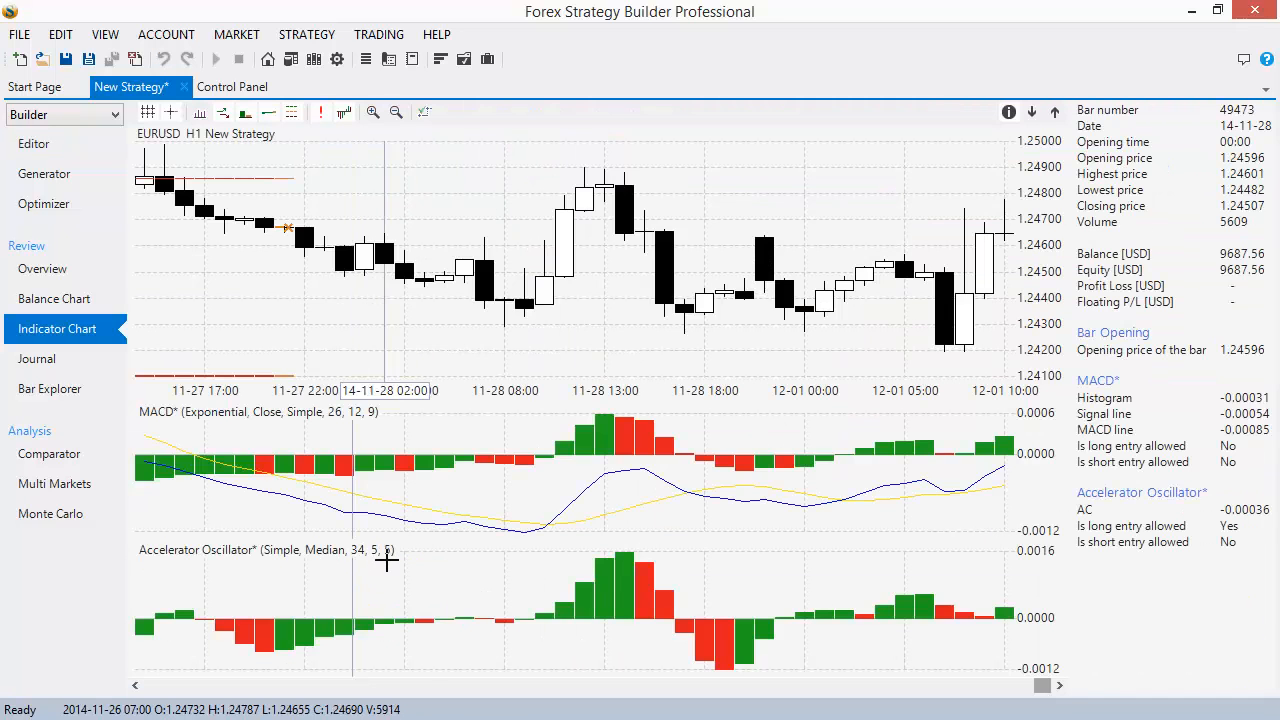
pyautogui.click(63, 148)
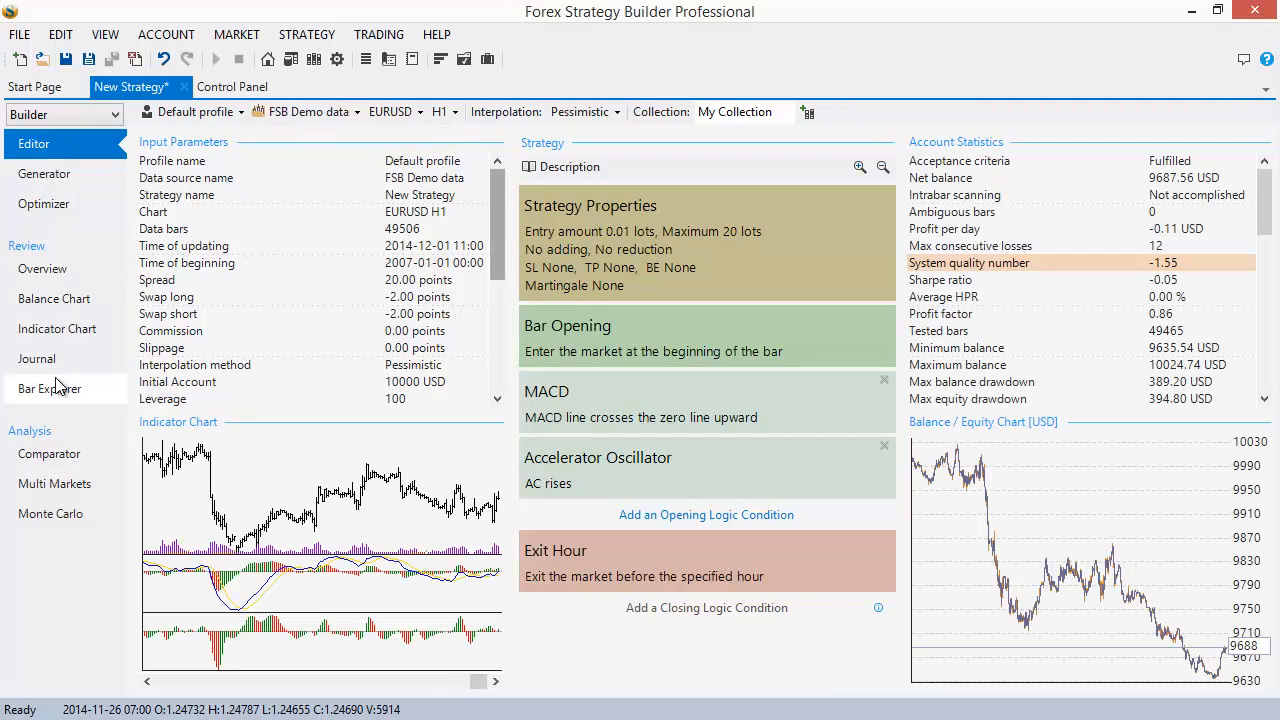
pyautogui.click(72, 330)
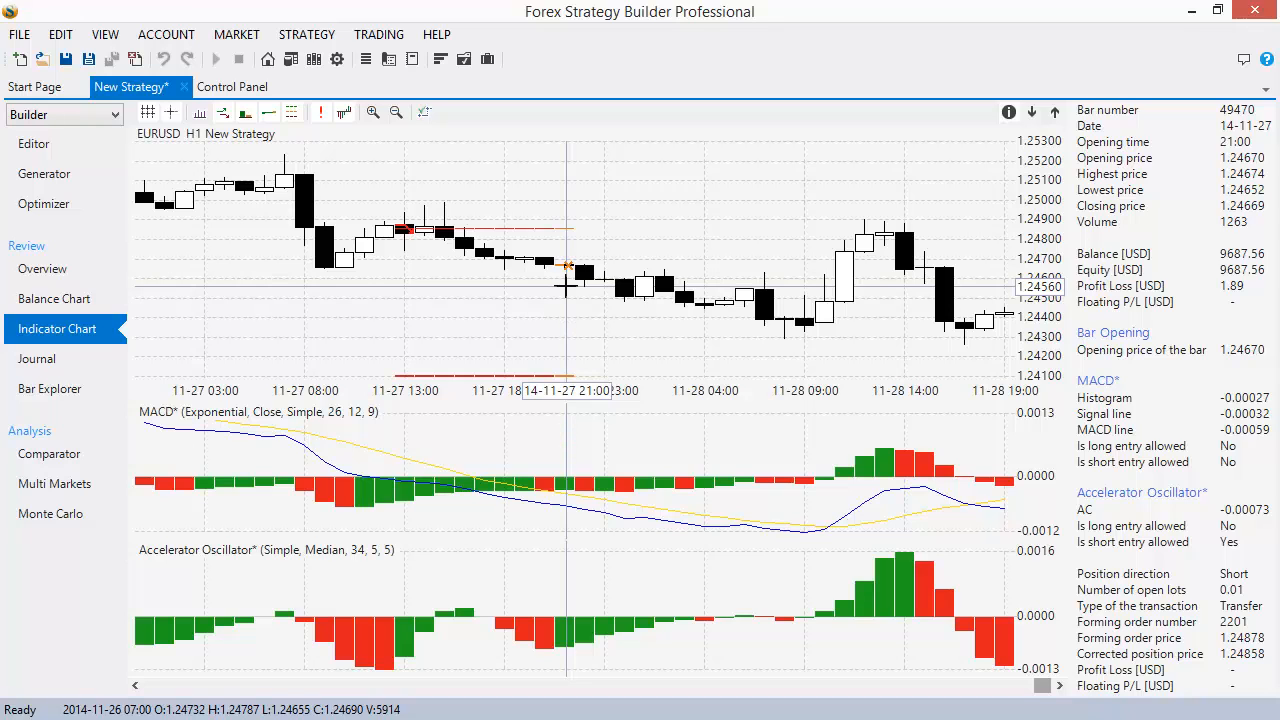
pyautogui.click(66, 151)
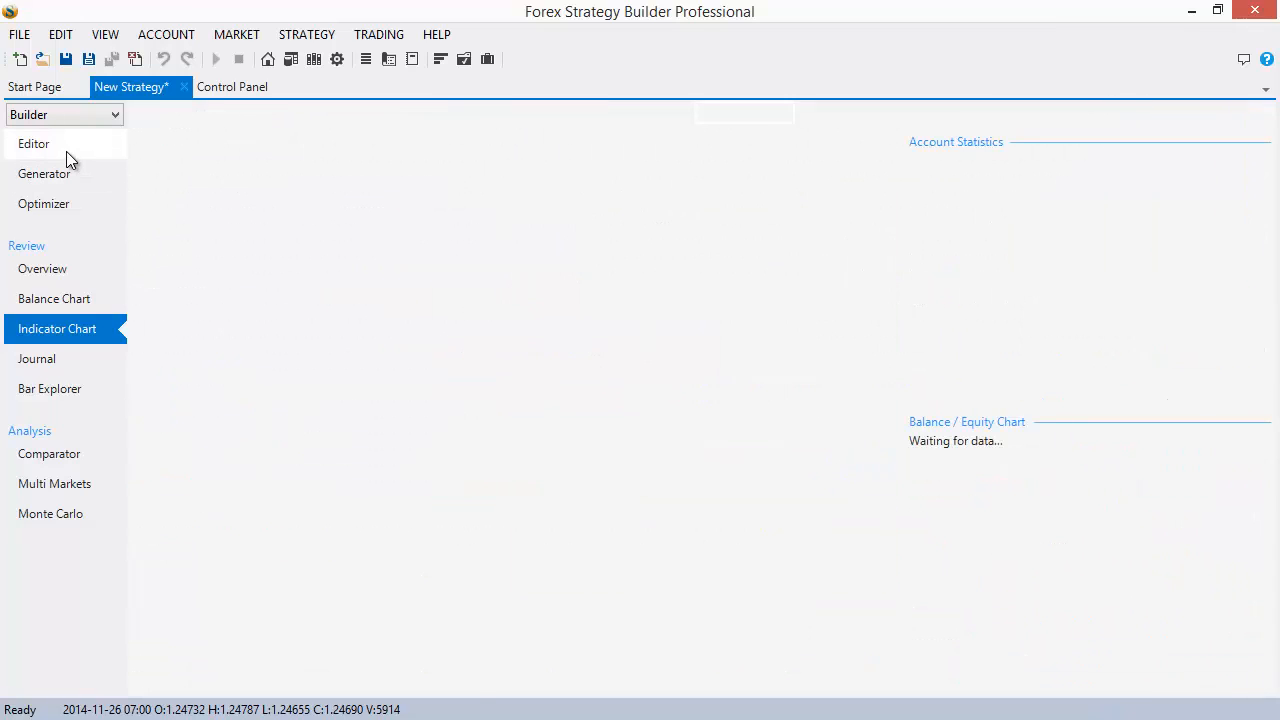
# Reopen the Exit Hour closing point, highlight the Stop Loss, Take Profit item in the Word outline, and return to Forex Strategy Builder Professional
pyautogui.click(635, 550)
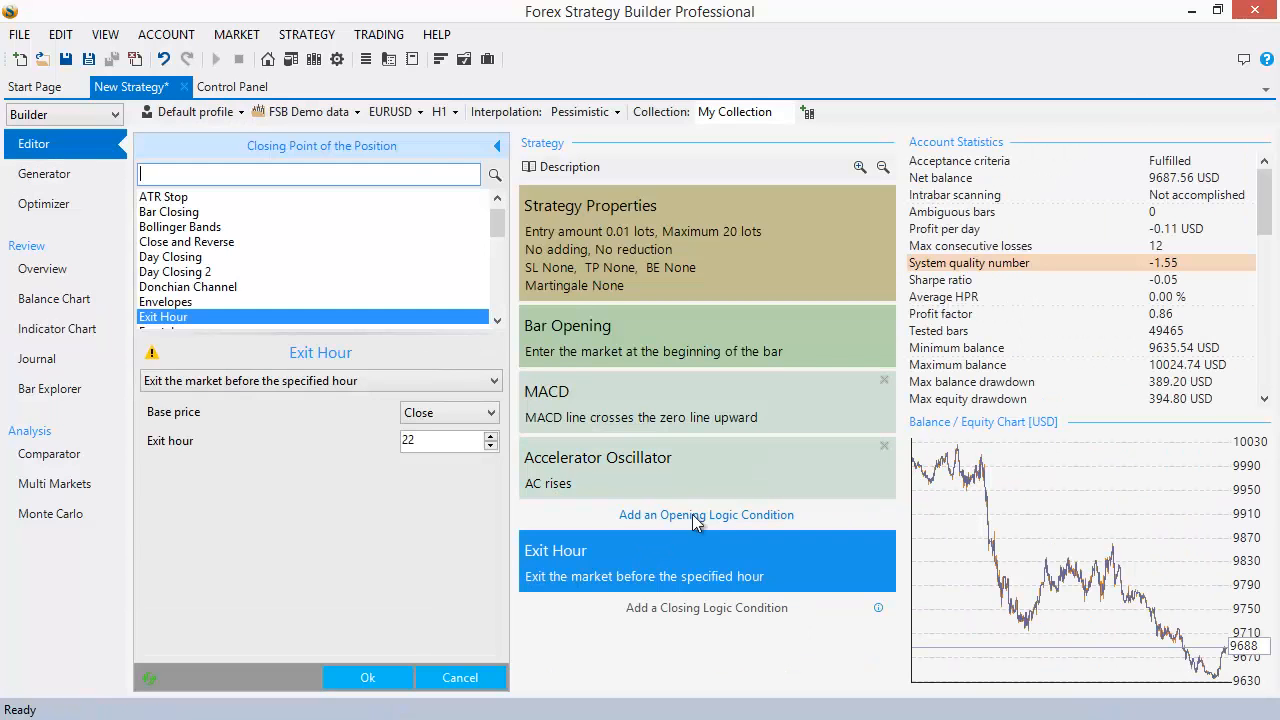
pyautogui.click(1192, 11)
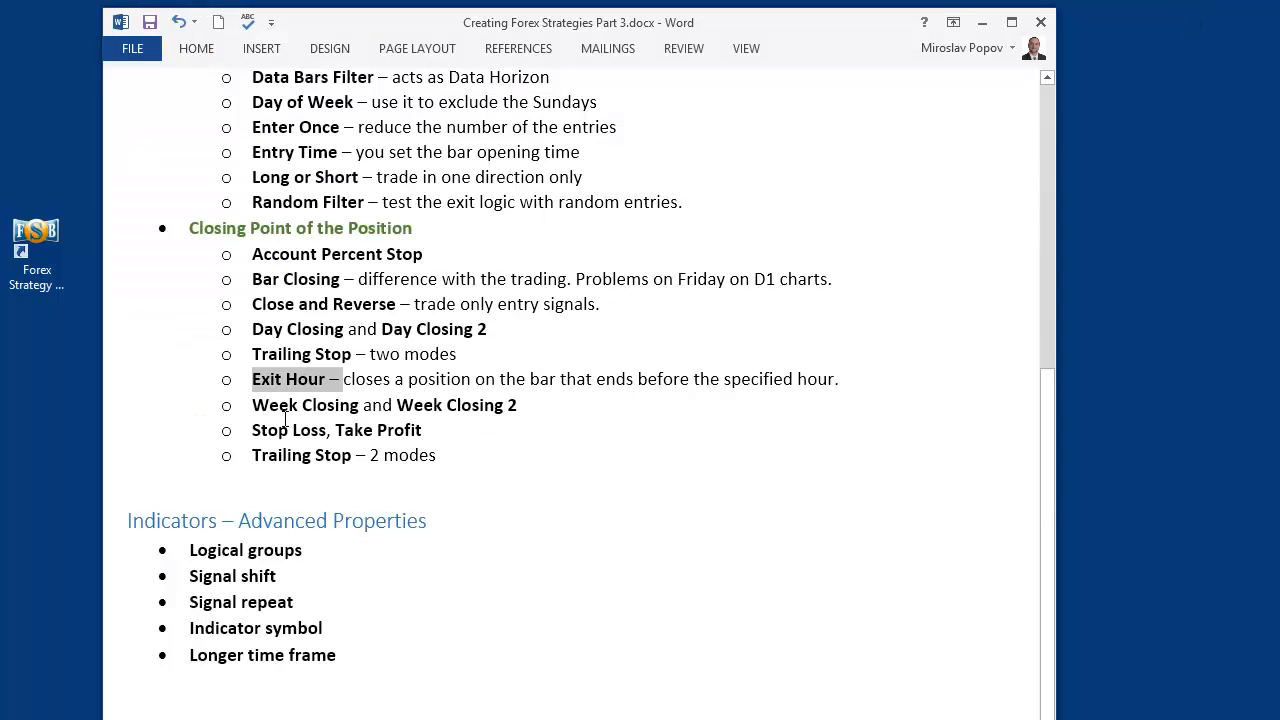
pyautogui.moveTo(254, 430); pyautogui.dragTo(447, 431)
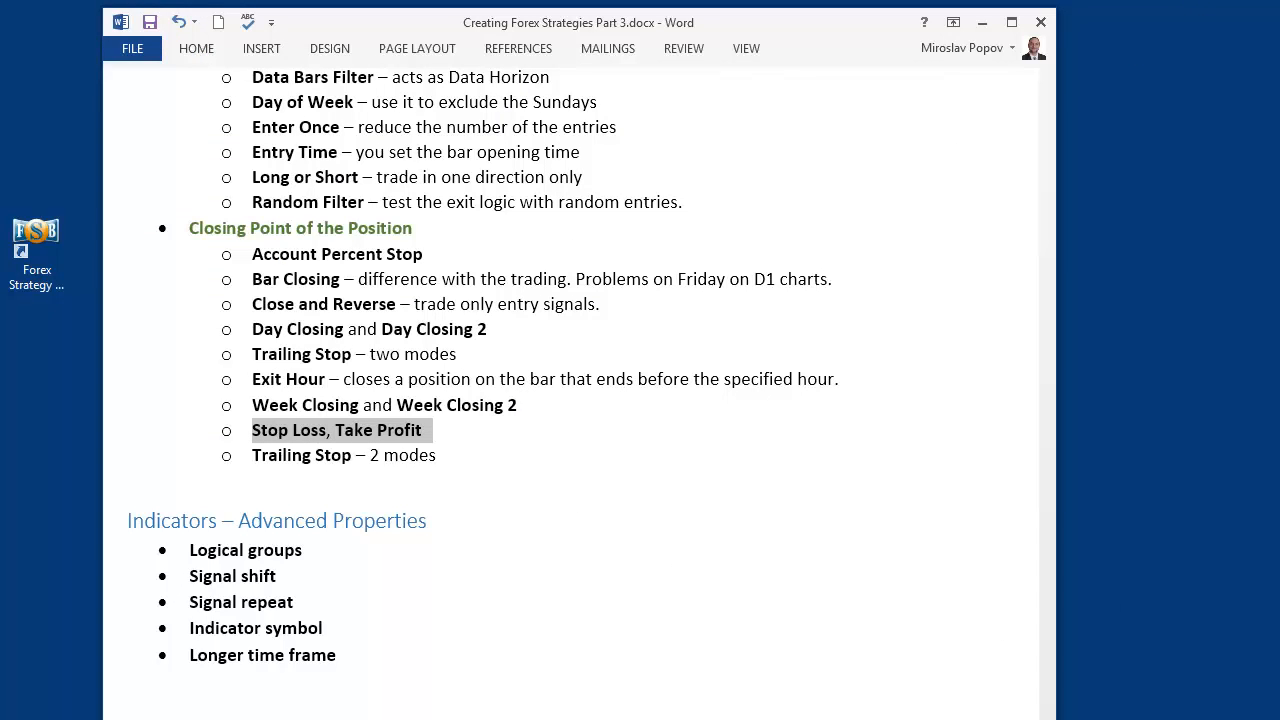
pyautogui.hotkey('alt', 'Tab')
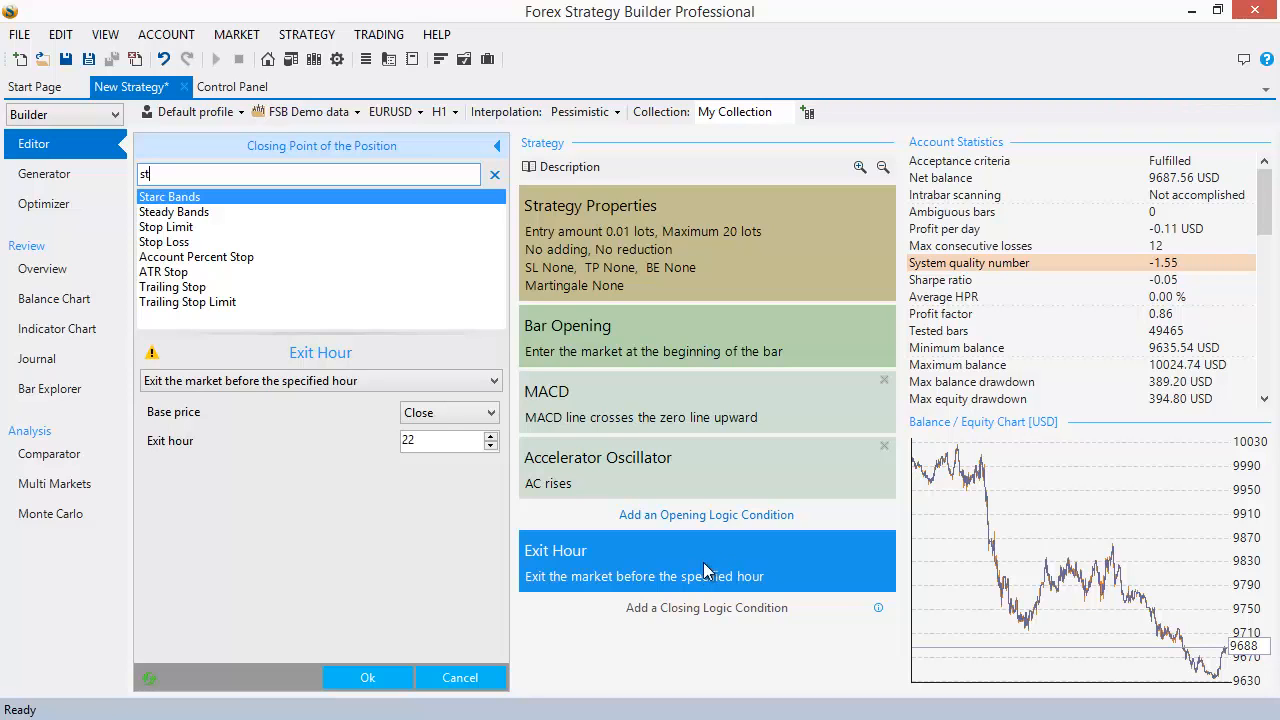
# Search the closing point indicators for "st", select Stop Loss, and apply it as the closing point
pyautogui.click(191, 242)
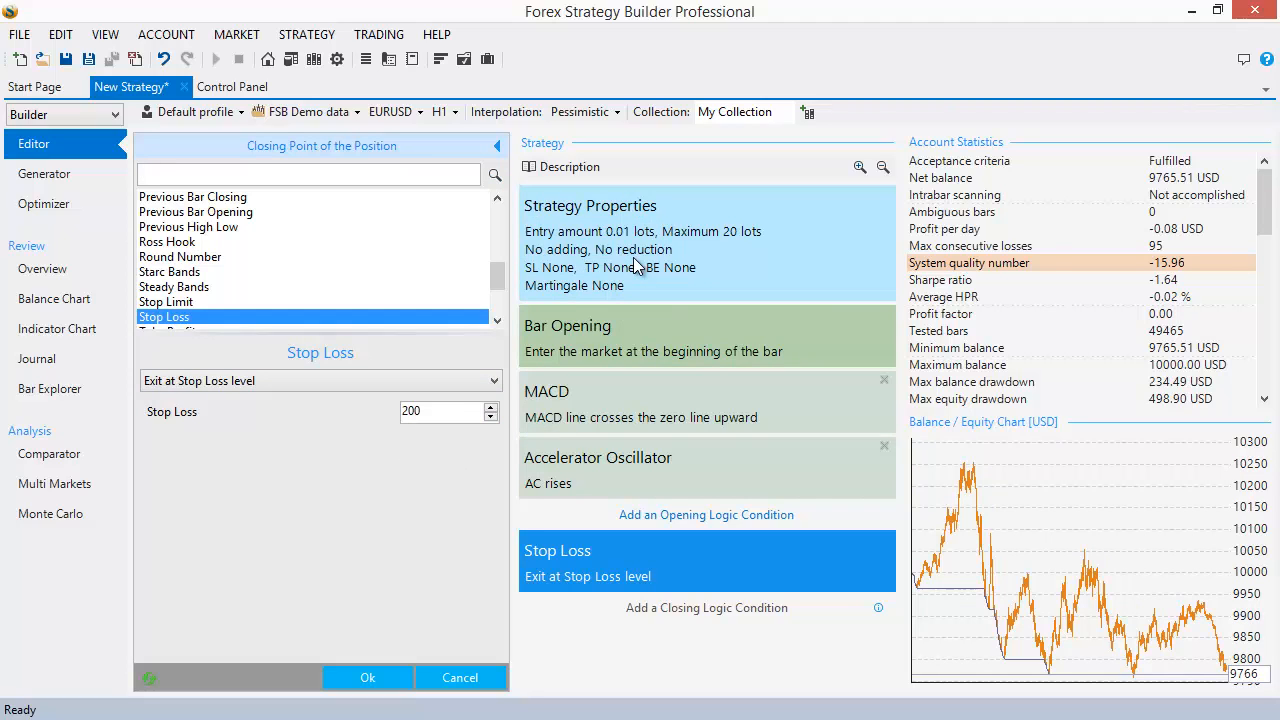
pyautogui.moveTo(636, 264)
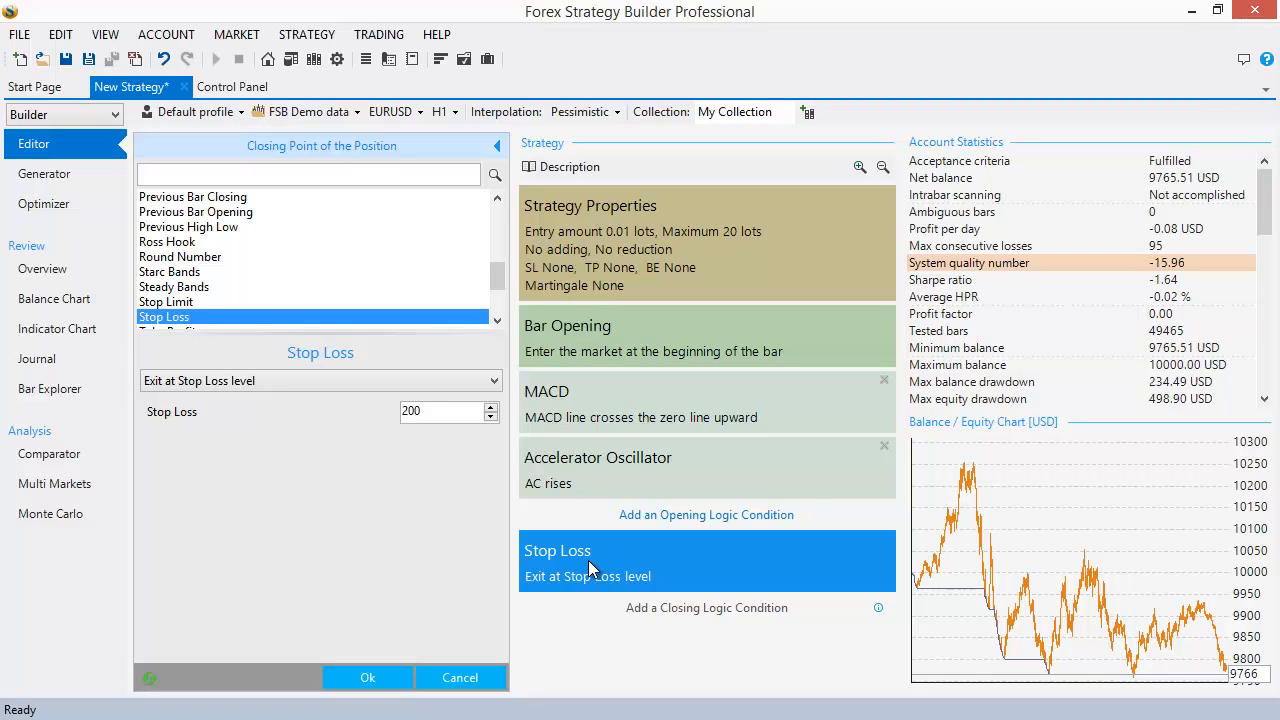
pyautogui.click(368, 677)
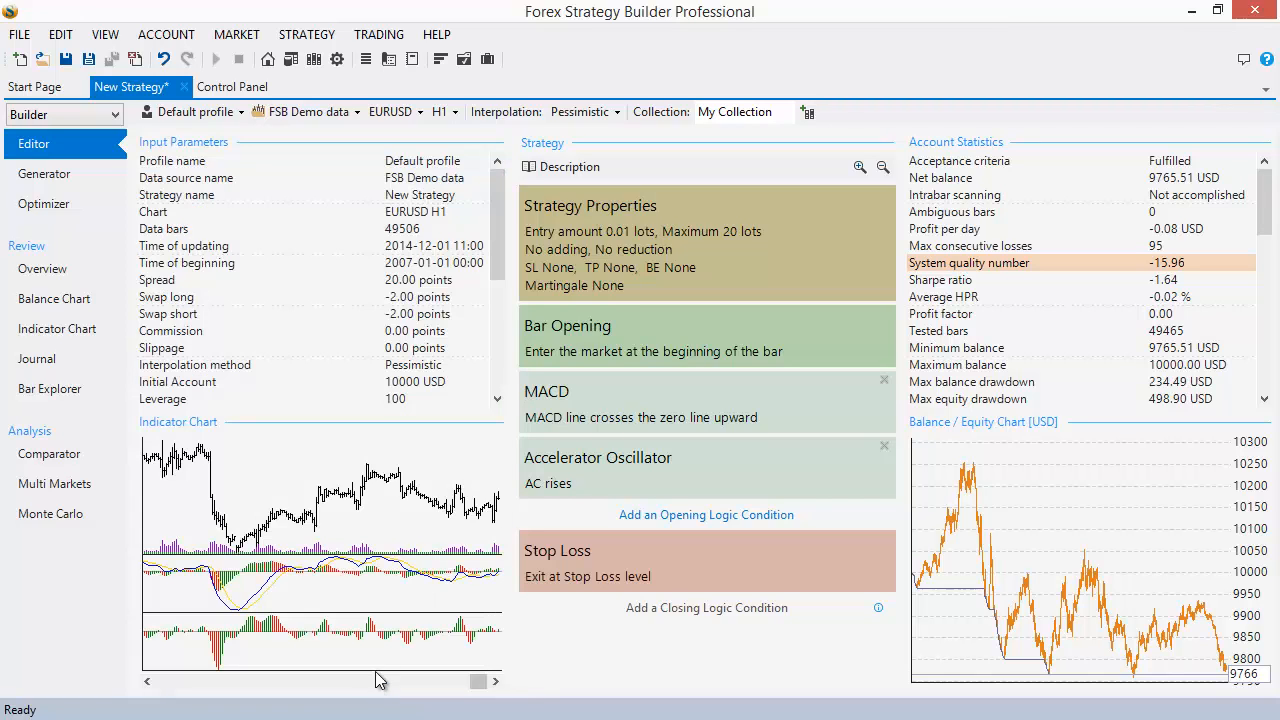
# Enable the Stop Loss position protection at 1000 points in the Strategy Properties and apply it
pyautogui.click(640, 248)
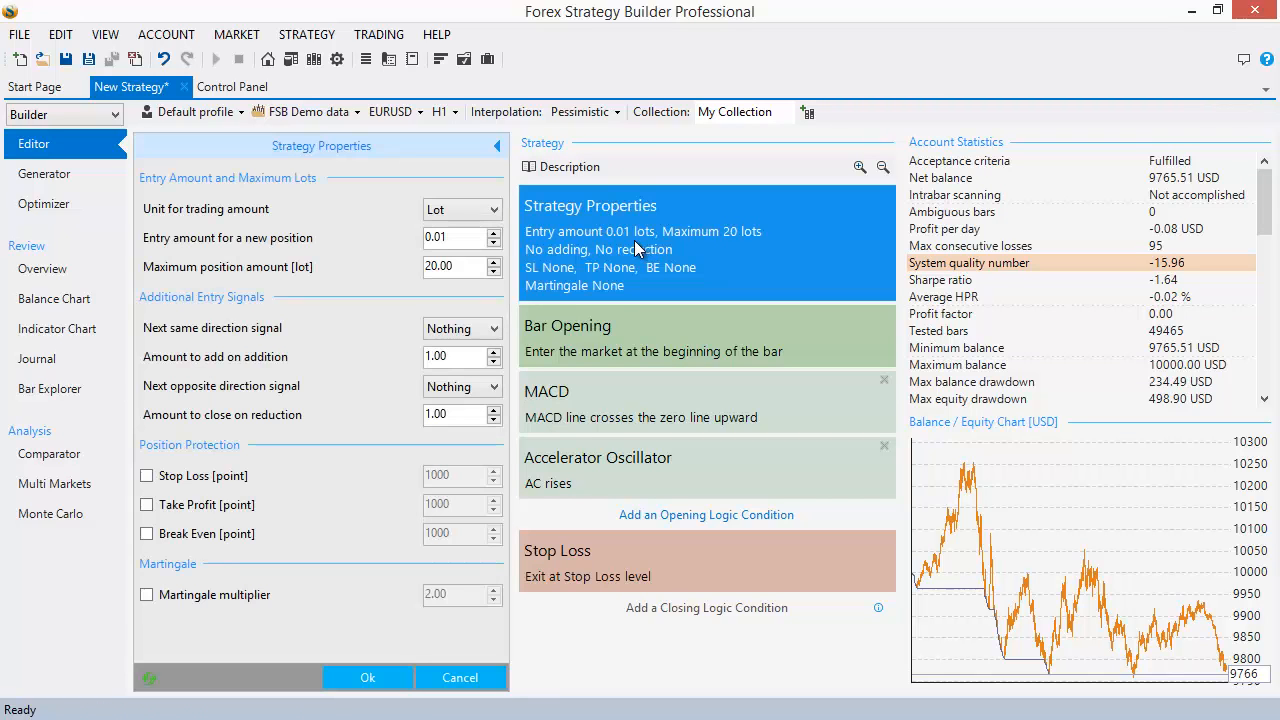
pyautogui.click(163, 477)
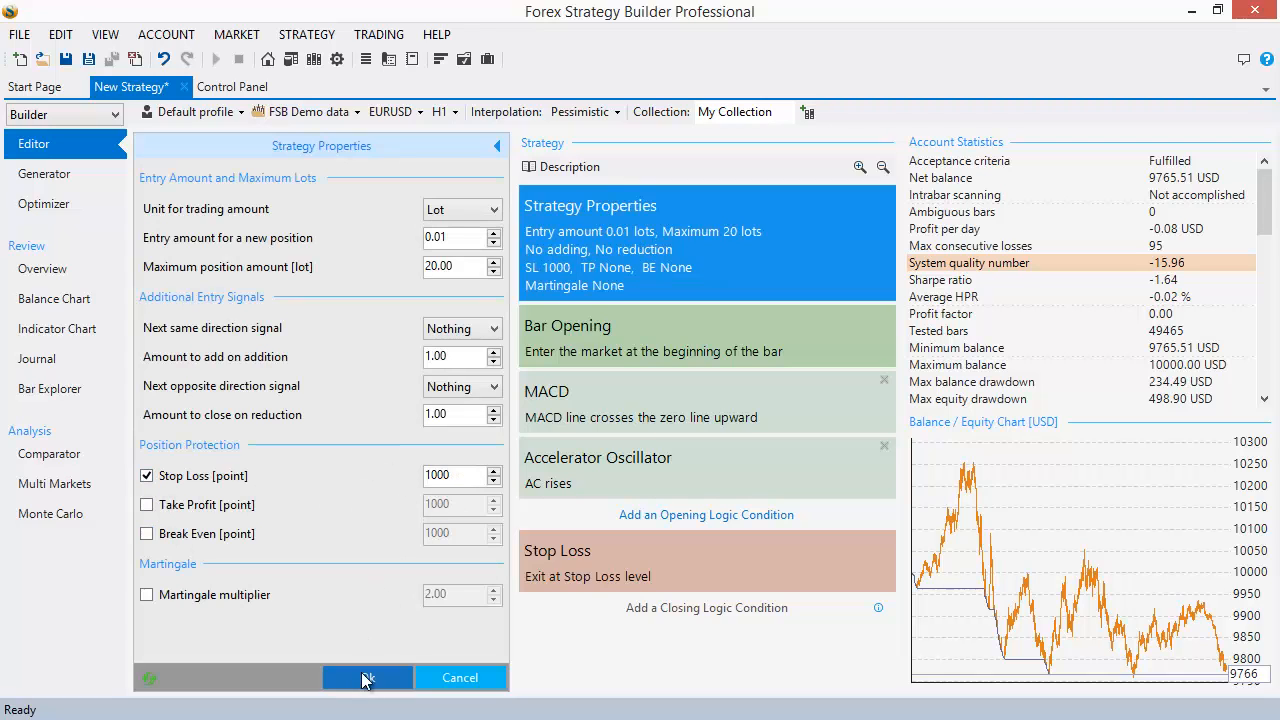
pyautogui.click(366, 678)
# Reopen the Stop Loss closing point, compare its distance with the stop loss in Strategy Properties, and close it without changes
pyautogui.click(630, 570)
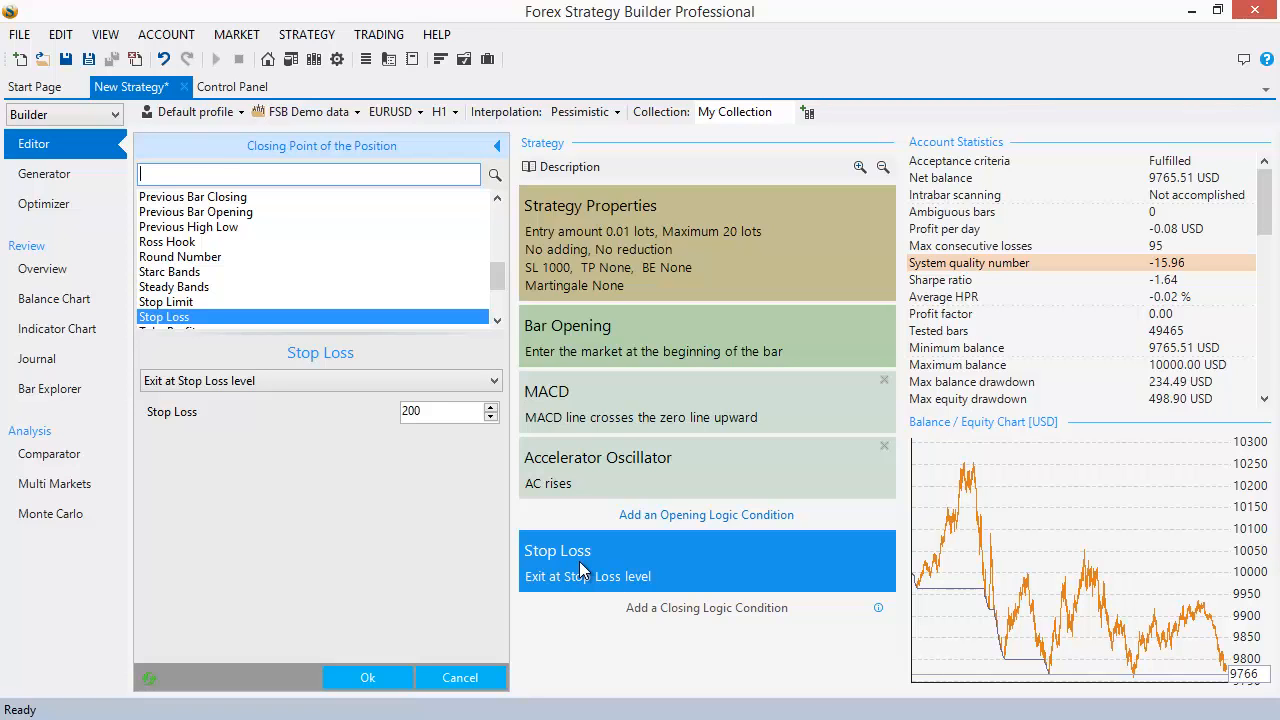
pyautogui.click(423, 411)
pyautogui.moveTo(423, 411); pyautogui.dragTo(392, 409)
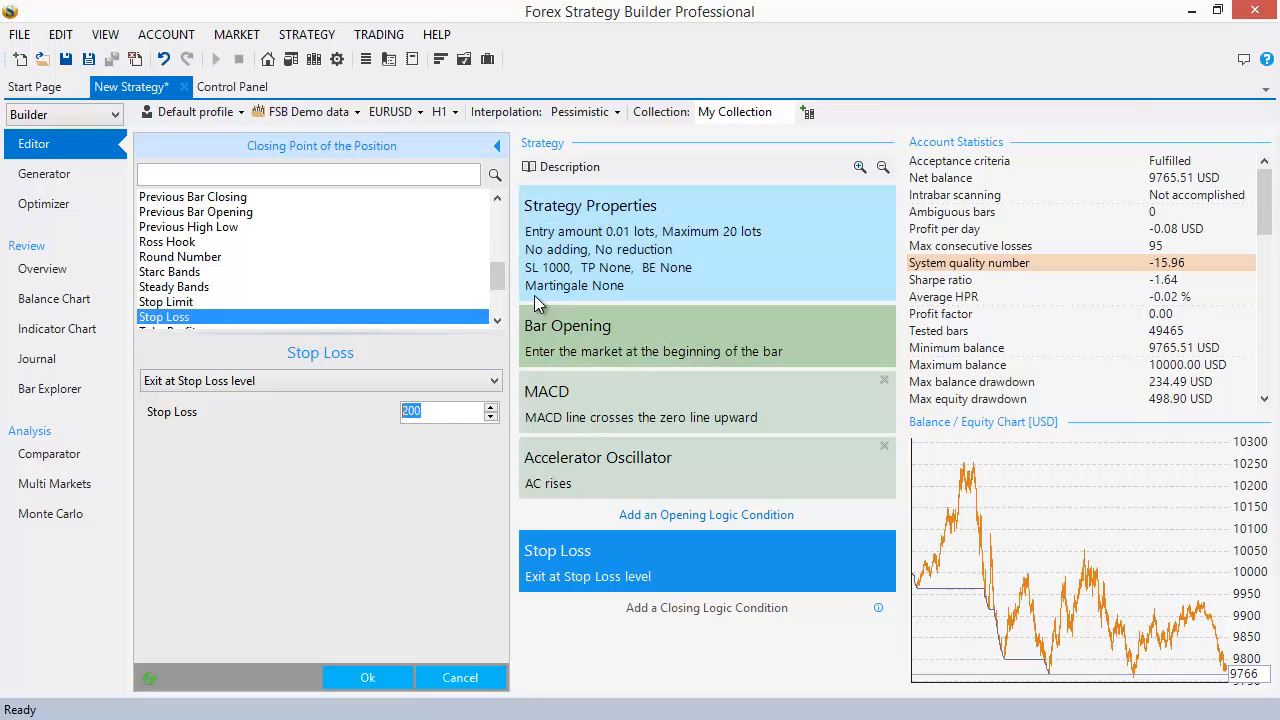
pyautogui.moveTo(558, 283)
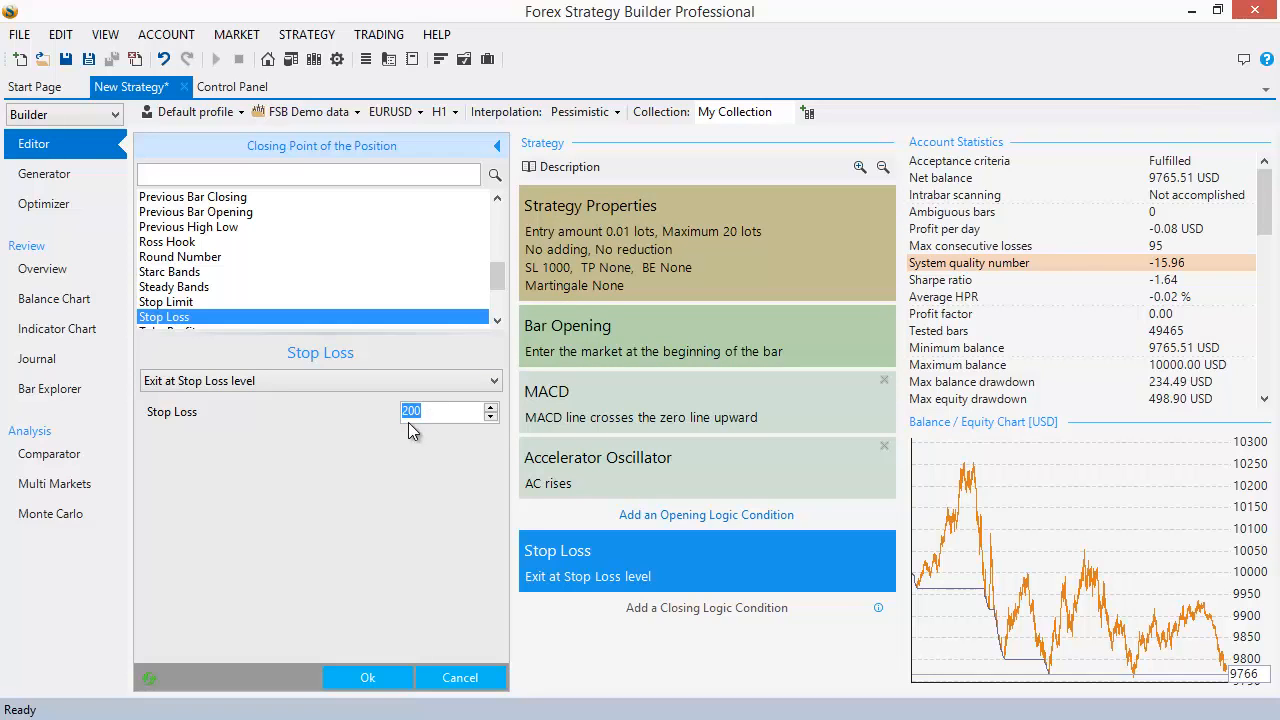
pyautogui.click(411, 415)
pyautogui.moveTo(427, 411); pyautogui.dragTo(389, 411)
pyautogui.click(459, 679)
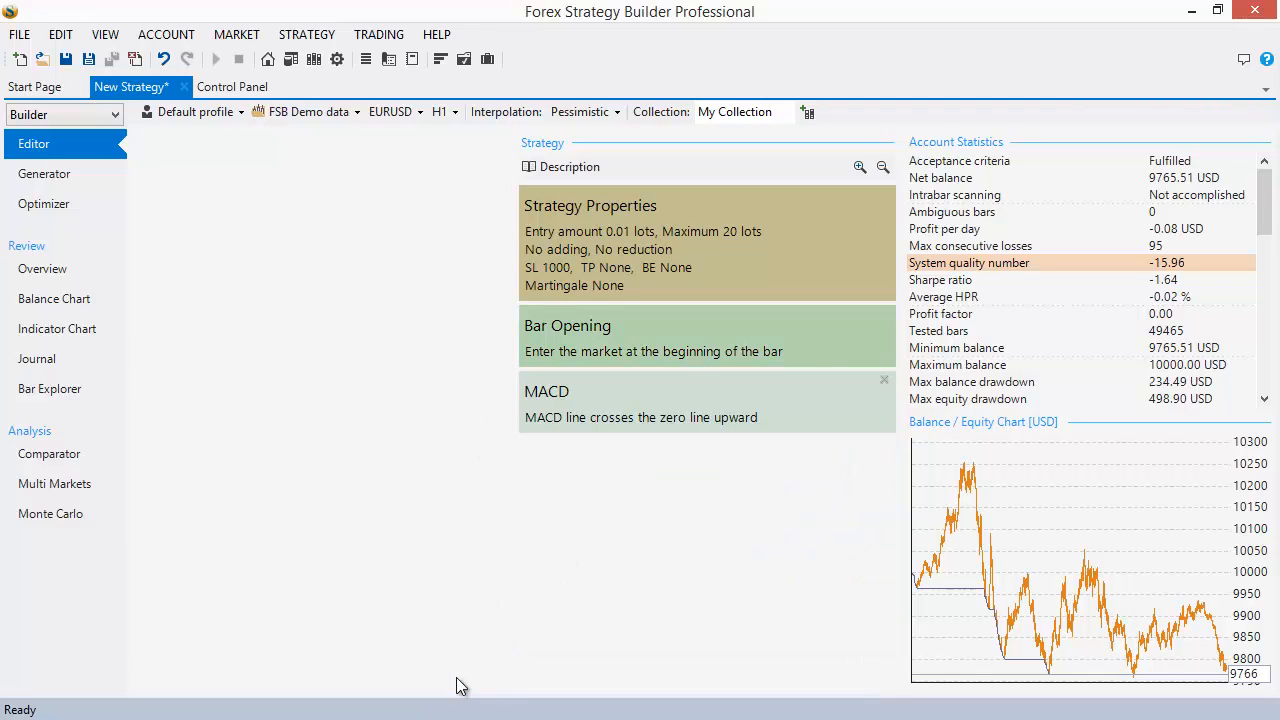
# Switch to the Word outline and highlight the last Trailing Stop item in the closing point list
pyautogui.click(1192, 12)
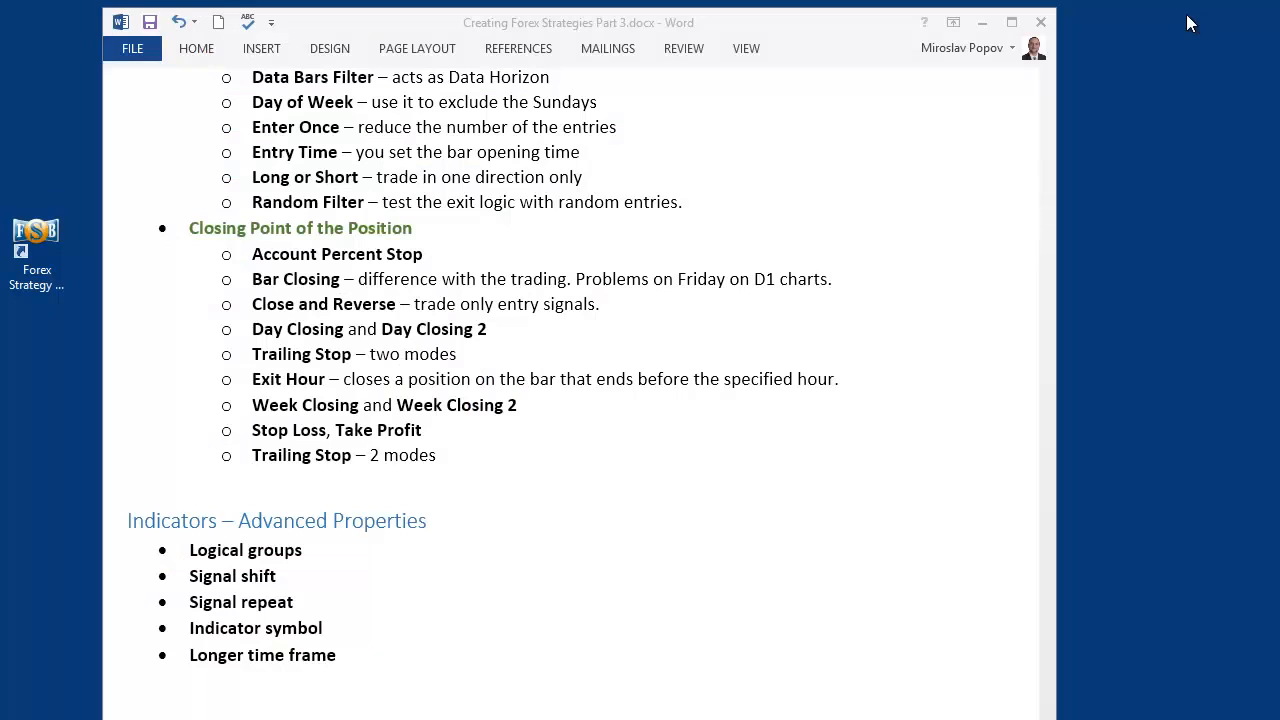
pyautogui.moveTo(256, 458); pyautogui.dragTo(364, 458)
pyautogui.click(473, 458)
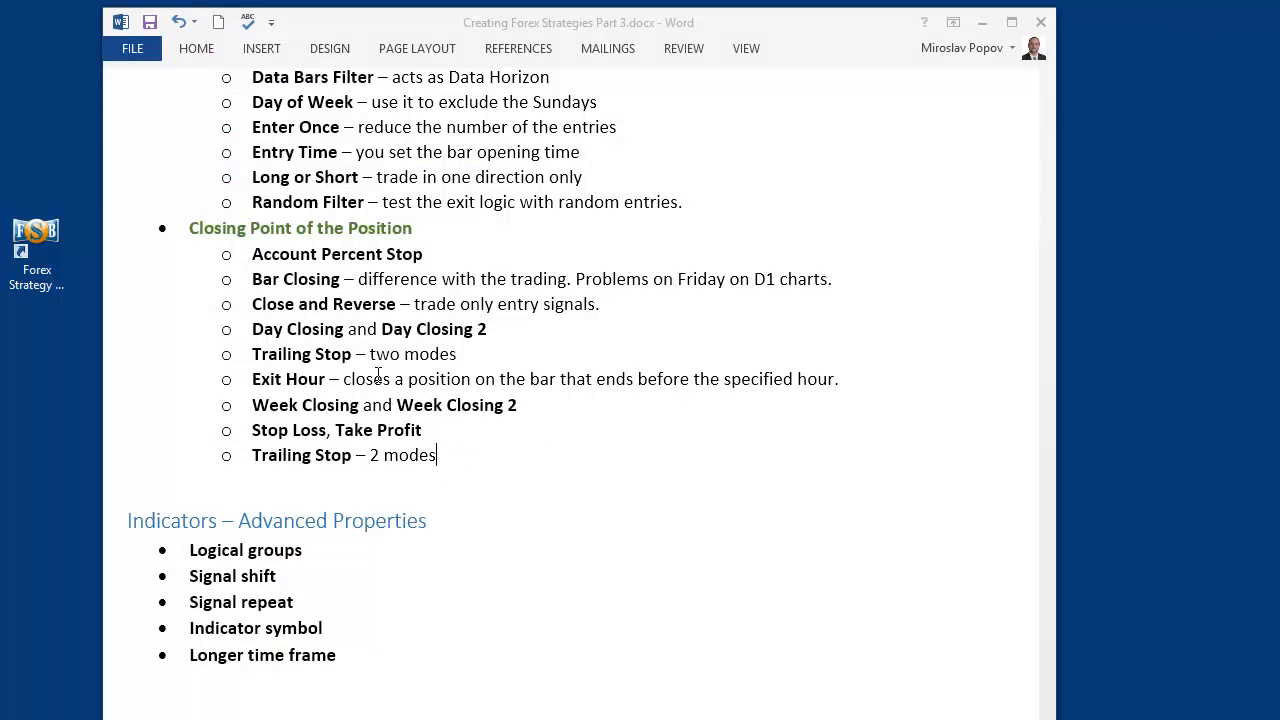
# Highlight the Indicators – Advanced Properties section in the outline and return to the strategy in Forex Strategy Builder Professional
pyautogui.click(540, 576)
pyautogui.scroll(-1, 540, 577)
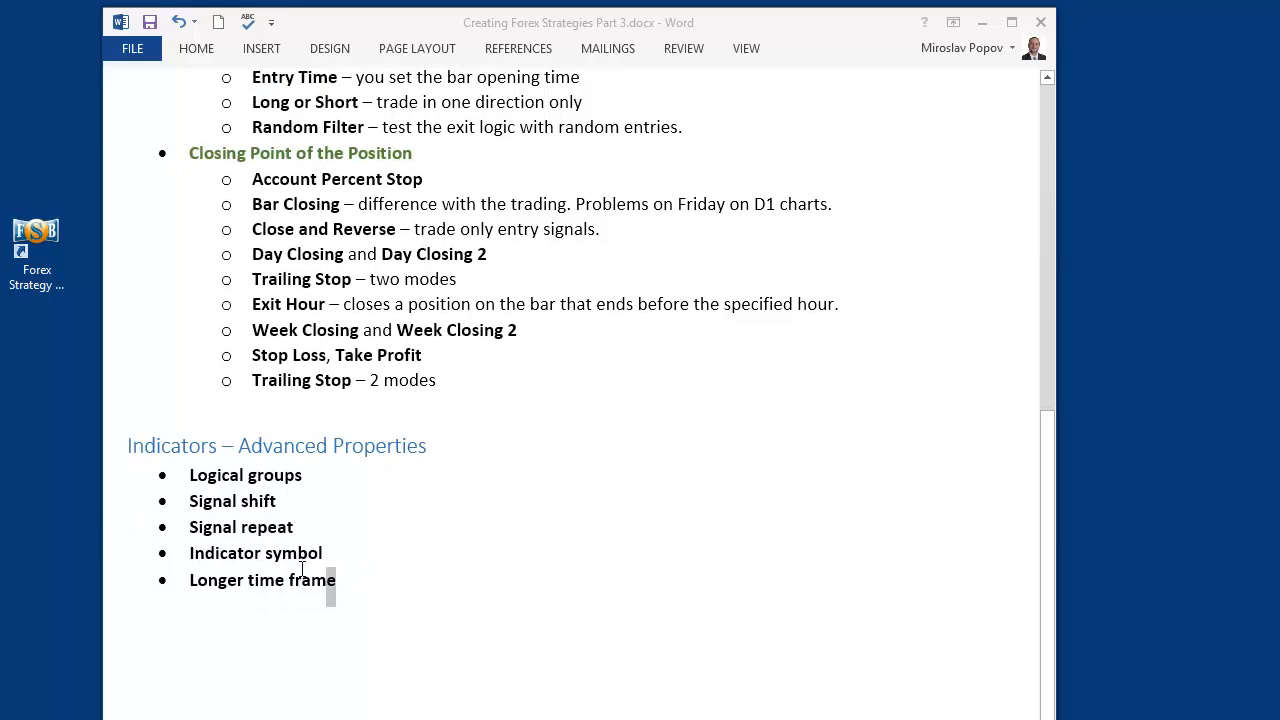
pyautogui.moveTo(329, 591); pyautogui.dragTo(130, 450)
pyautogui.click(615, 582)
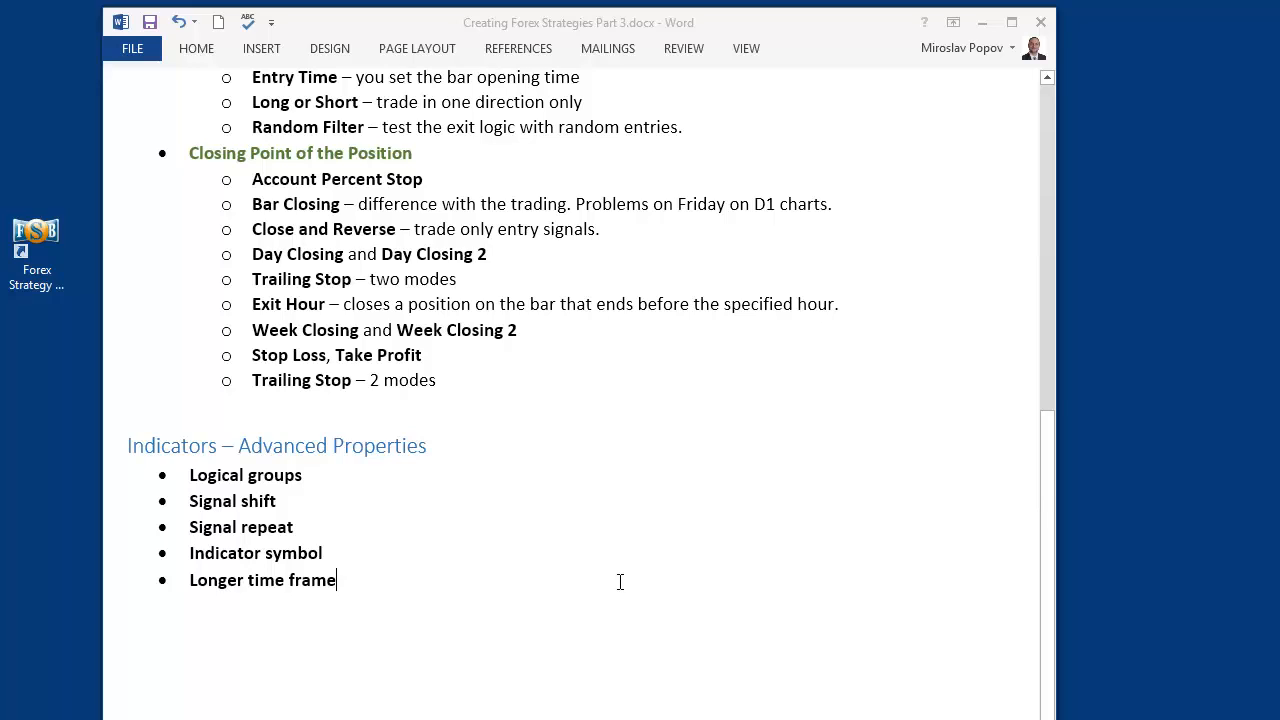
pyautogui.click(986, 23)
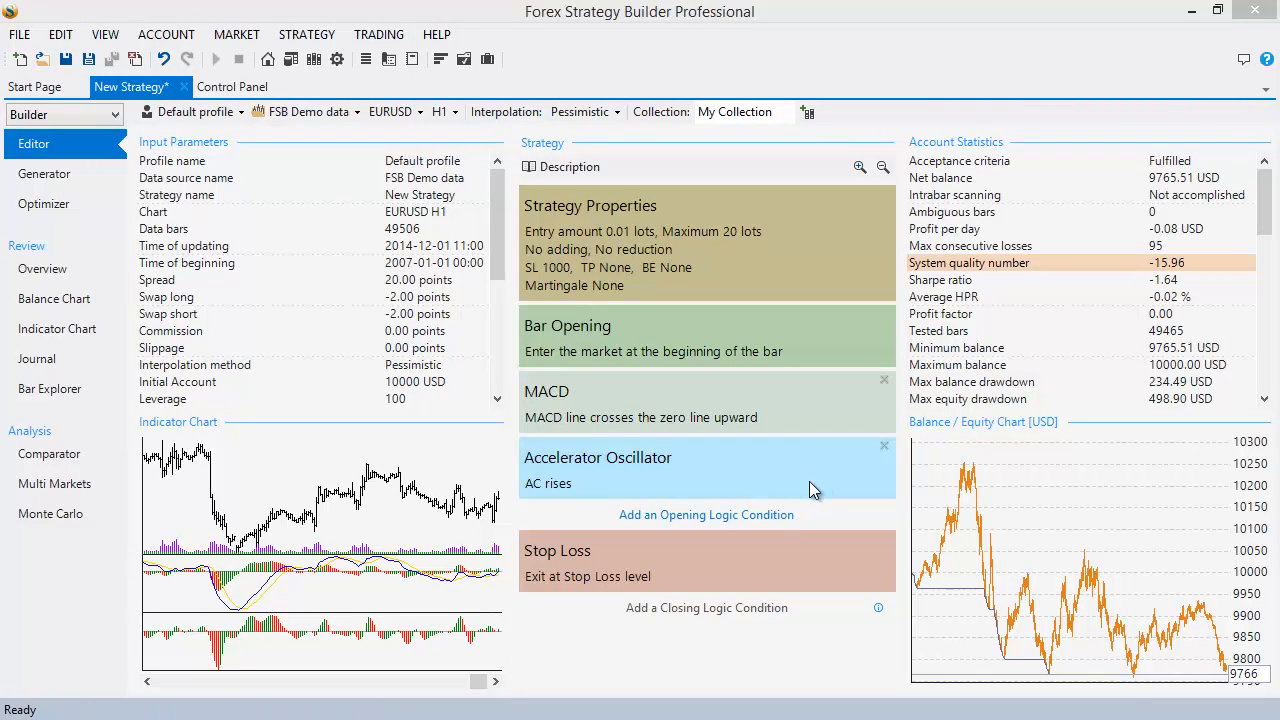
pyautogui.moveTo(810, 482)
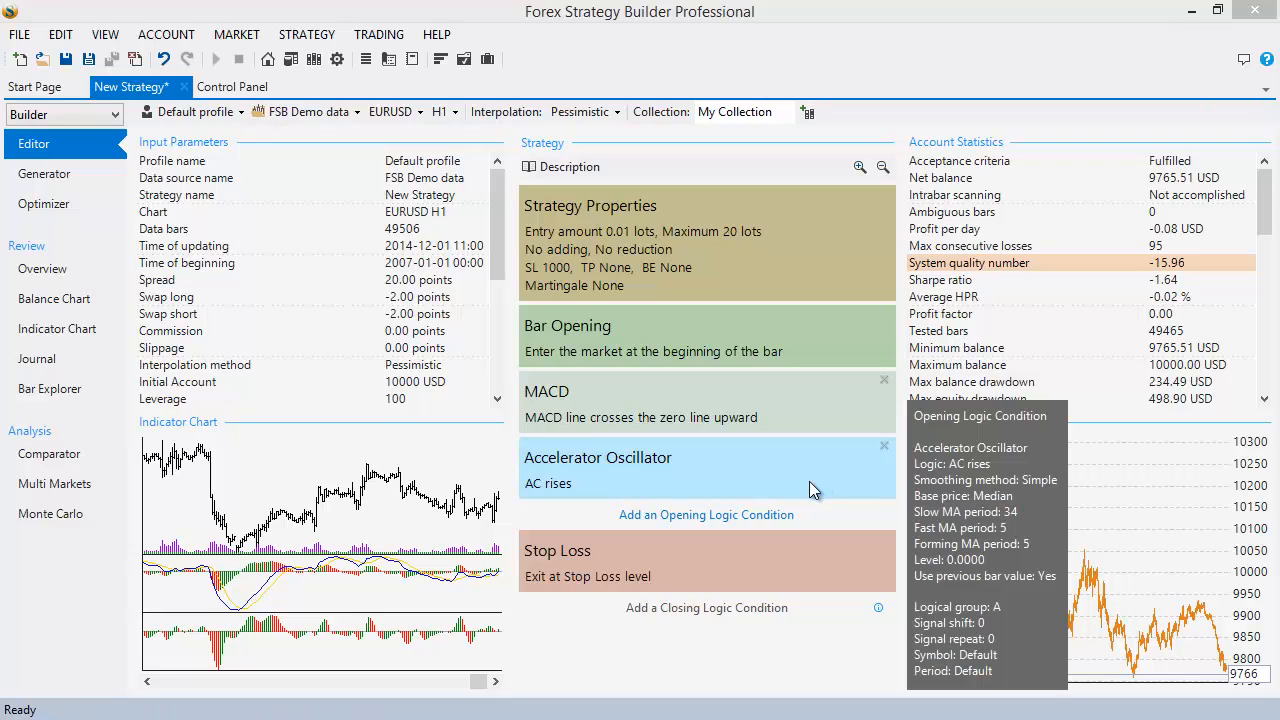